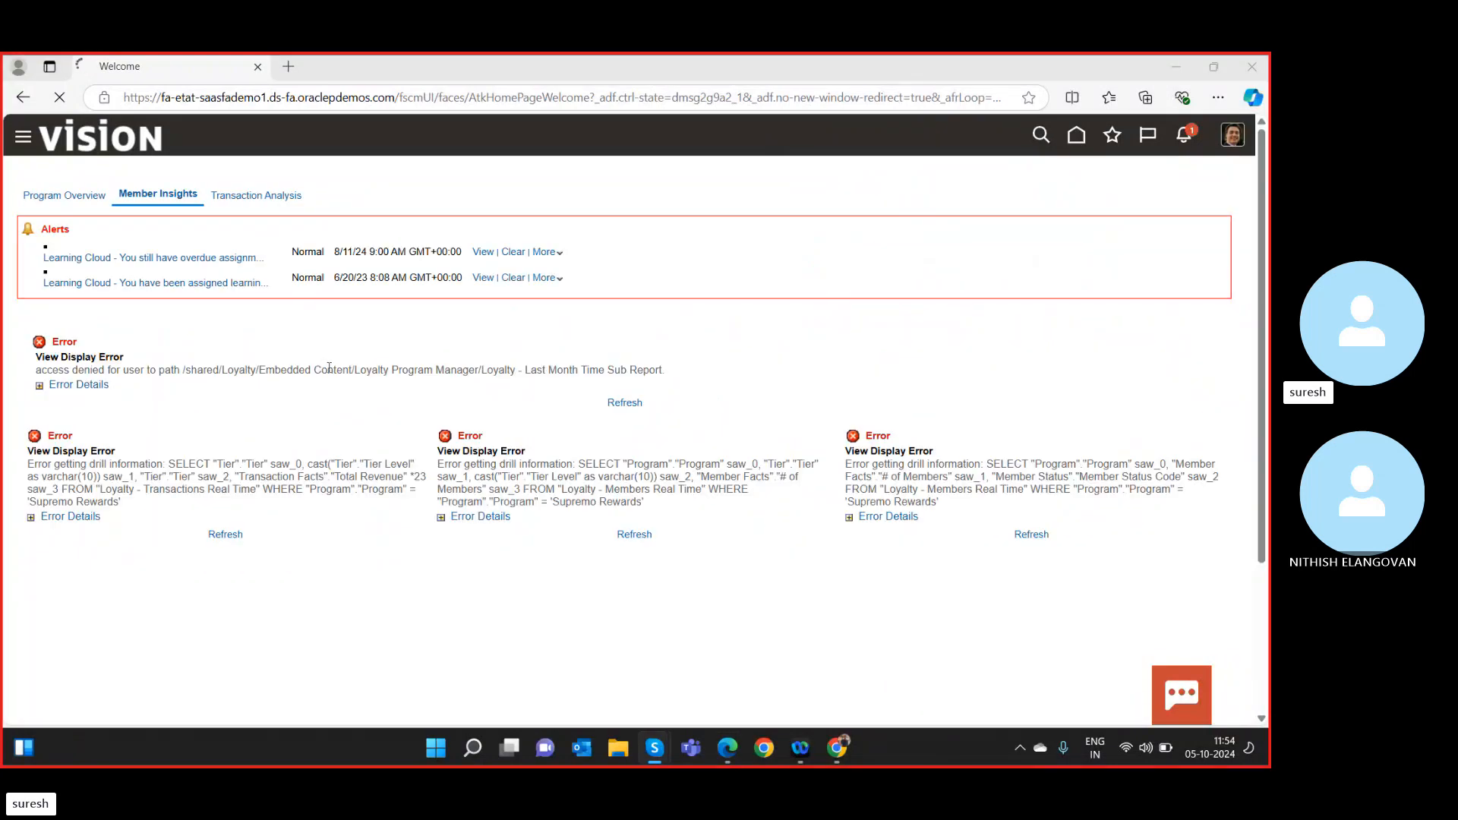
Go to the Fusion home page and scroll through its app tiles.
click(230, 198)
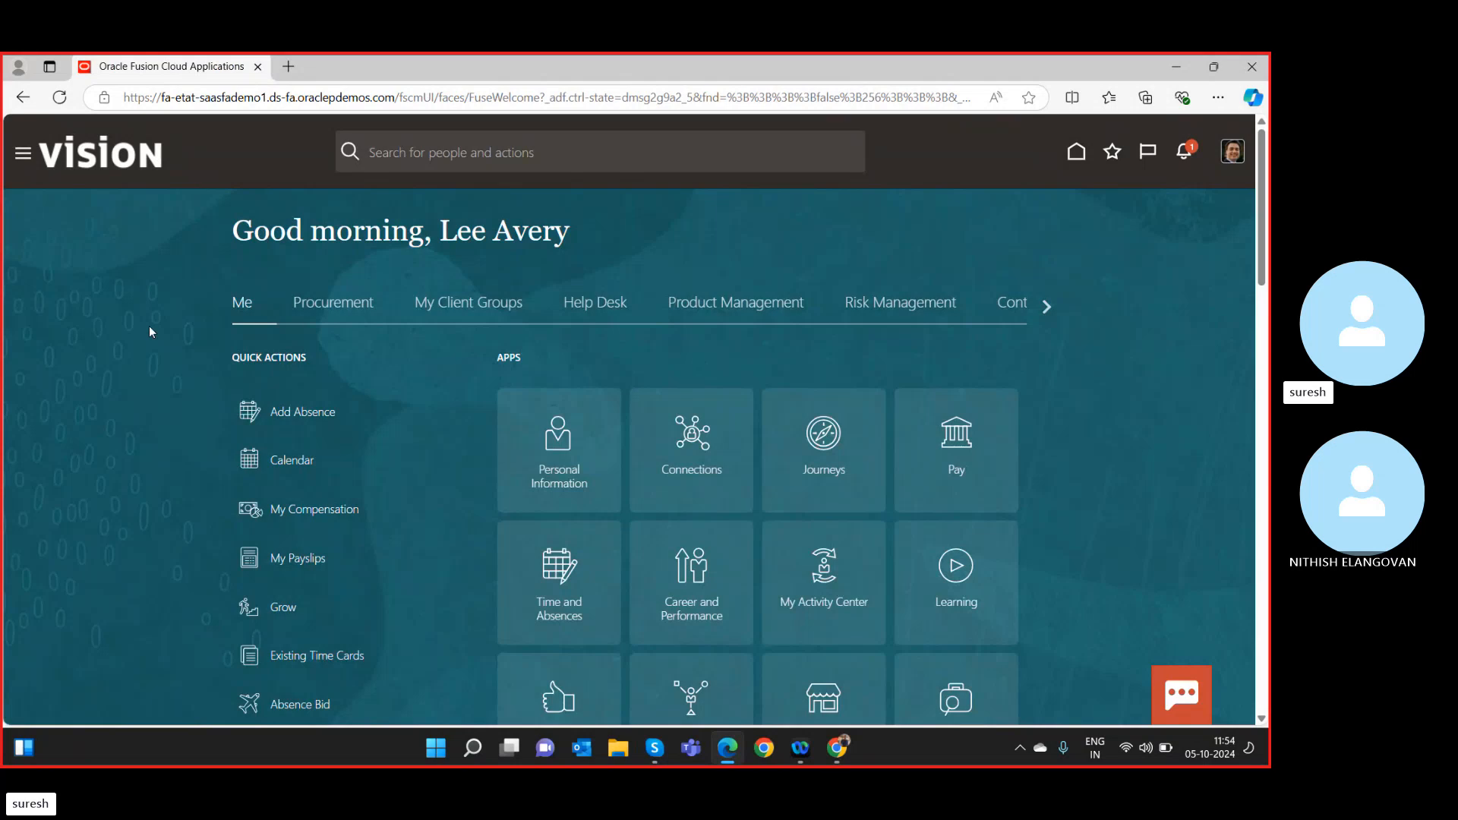
scroll(168, 489, down, 10)
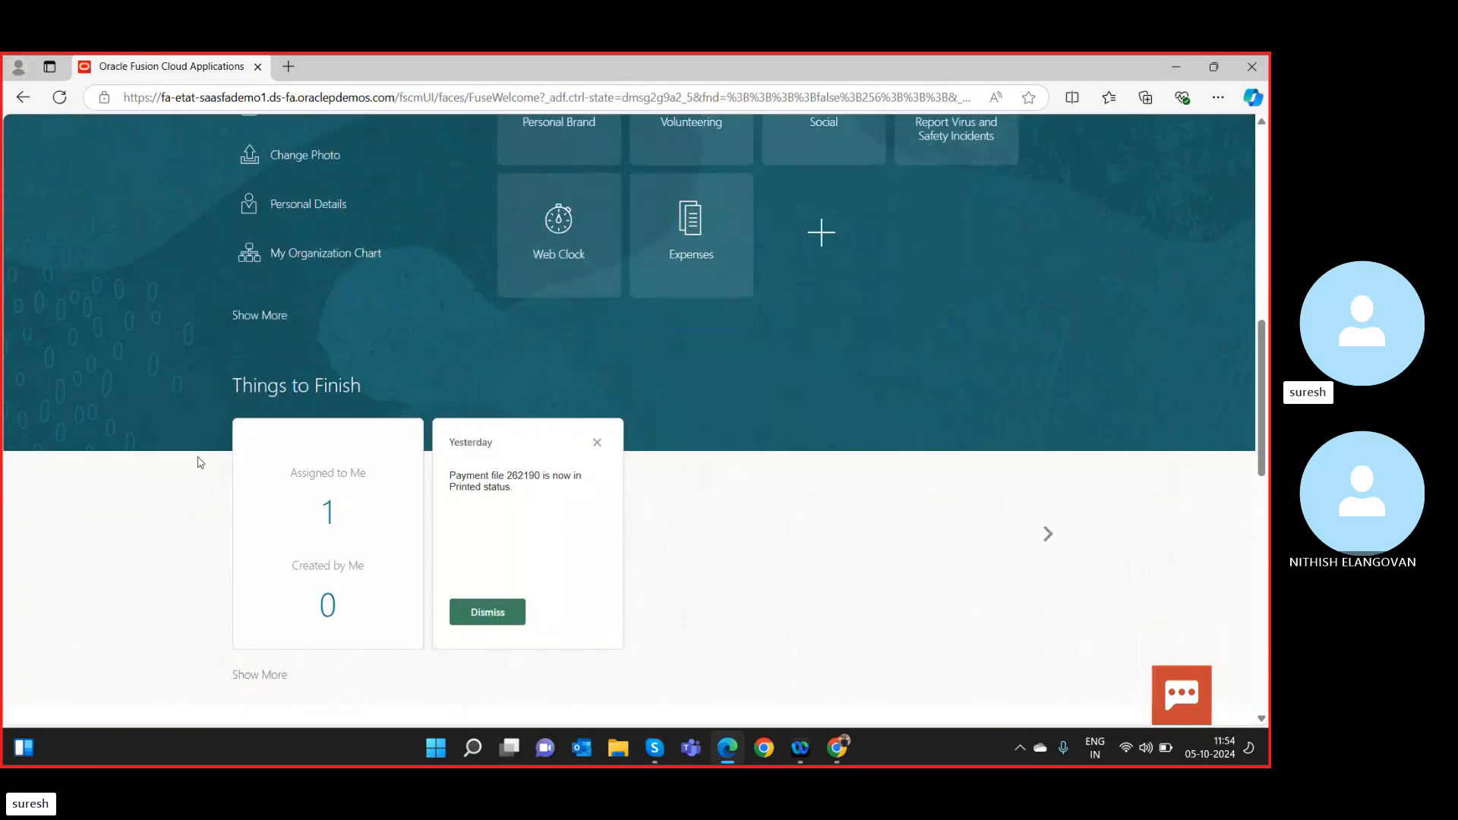
scroll(294, 412, up, 10)
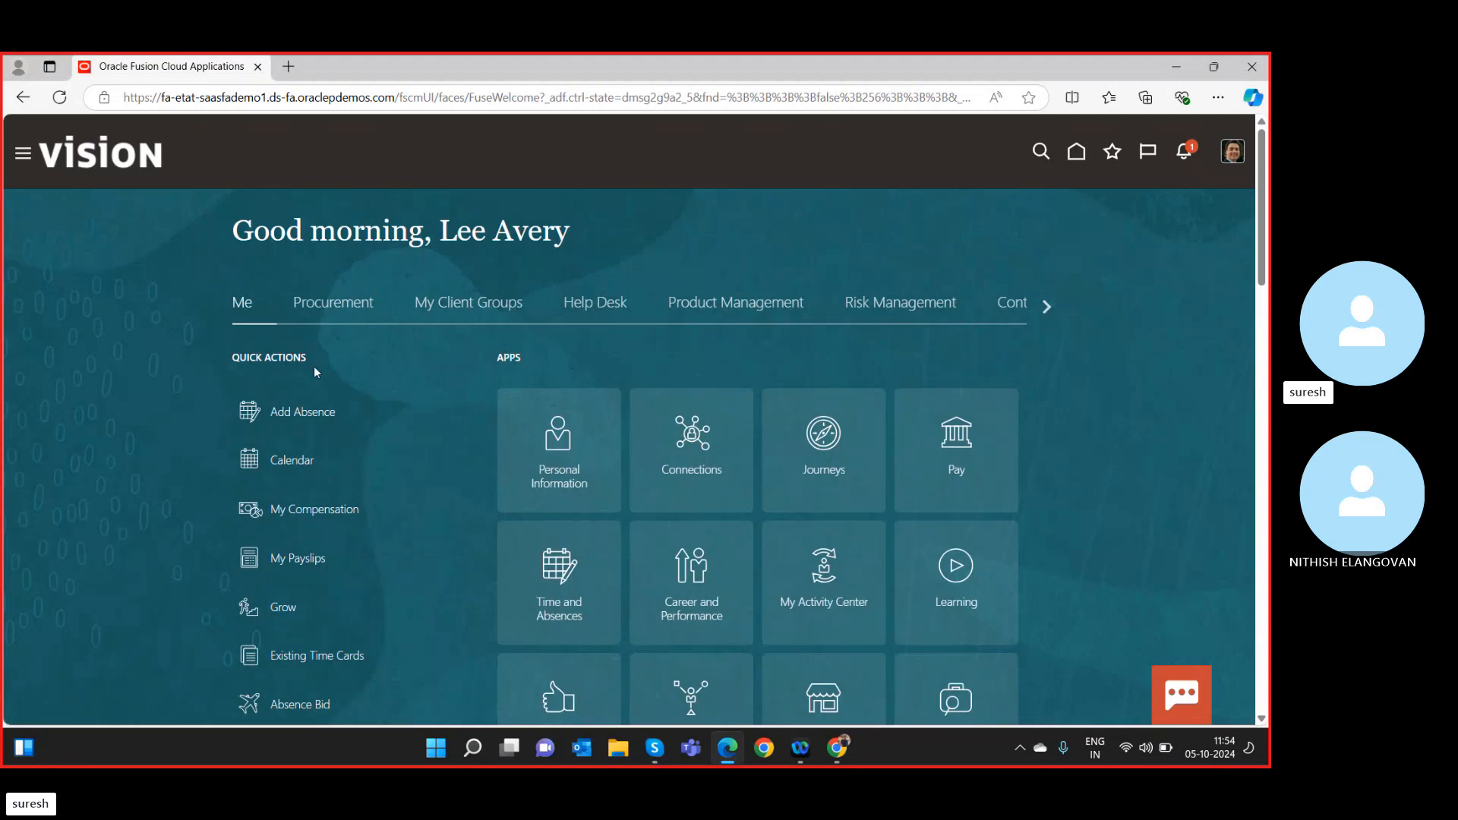
From the Navigator's expanded Tools group, open the Security Console.
click(25, 157)
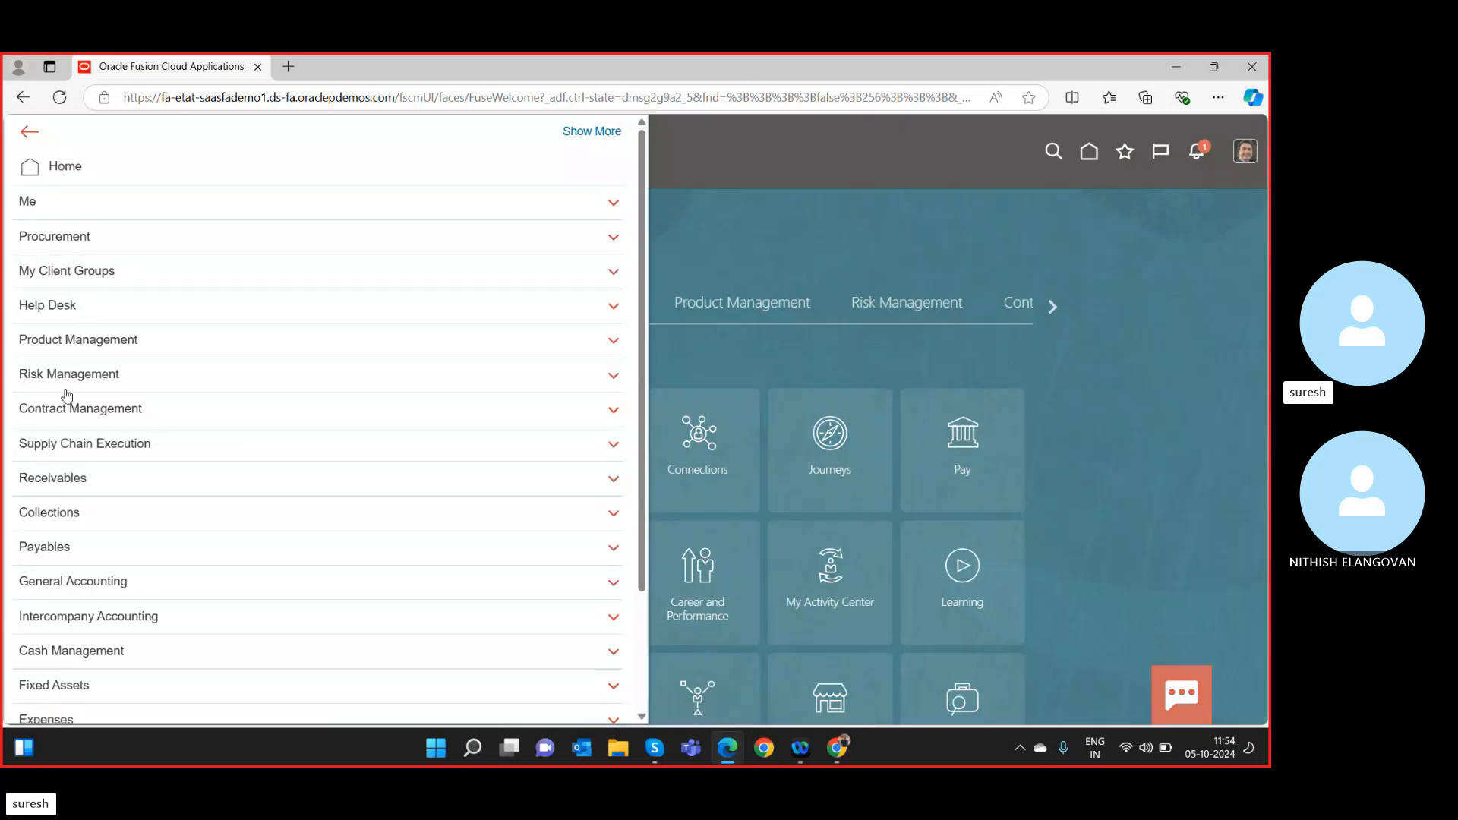
scroll(115, 342, down, 3)
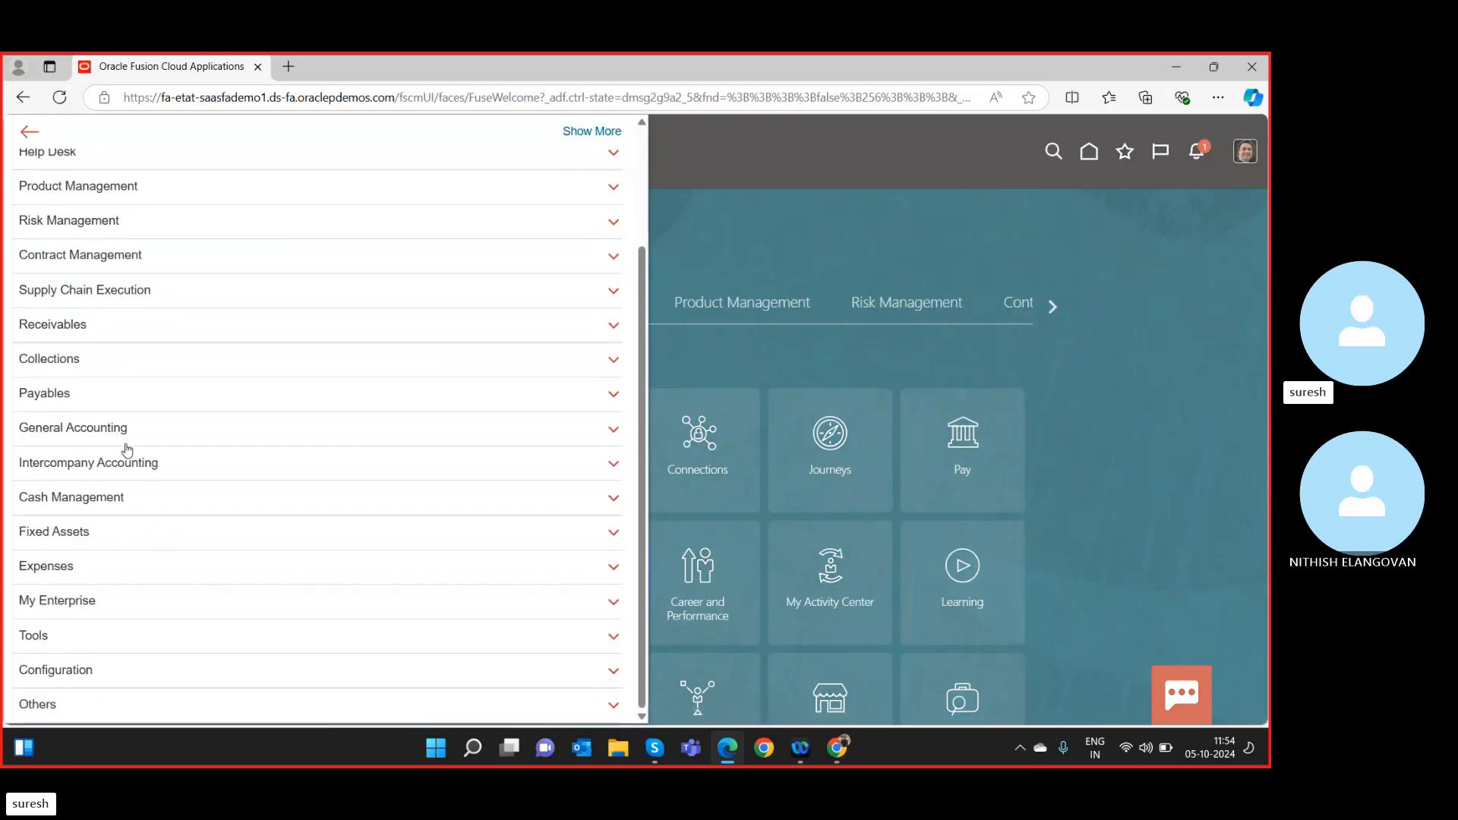
click(35, 636)
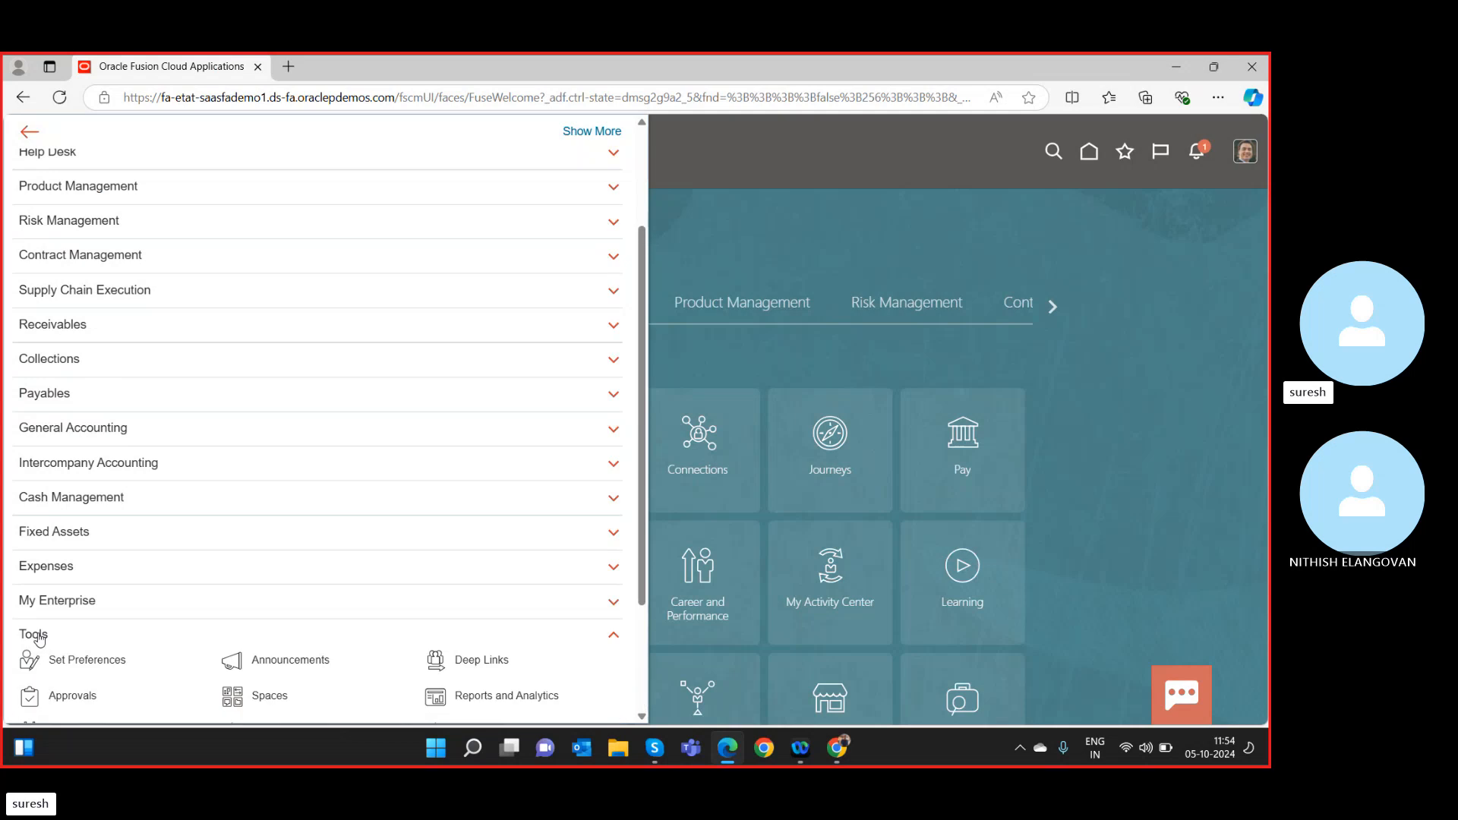
scroll(40, 639, down, 3)
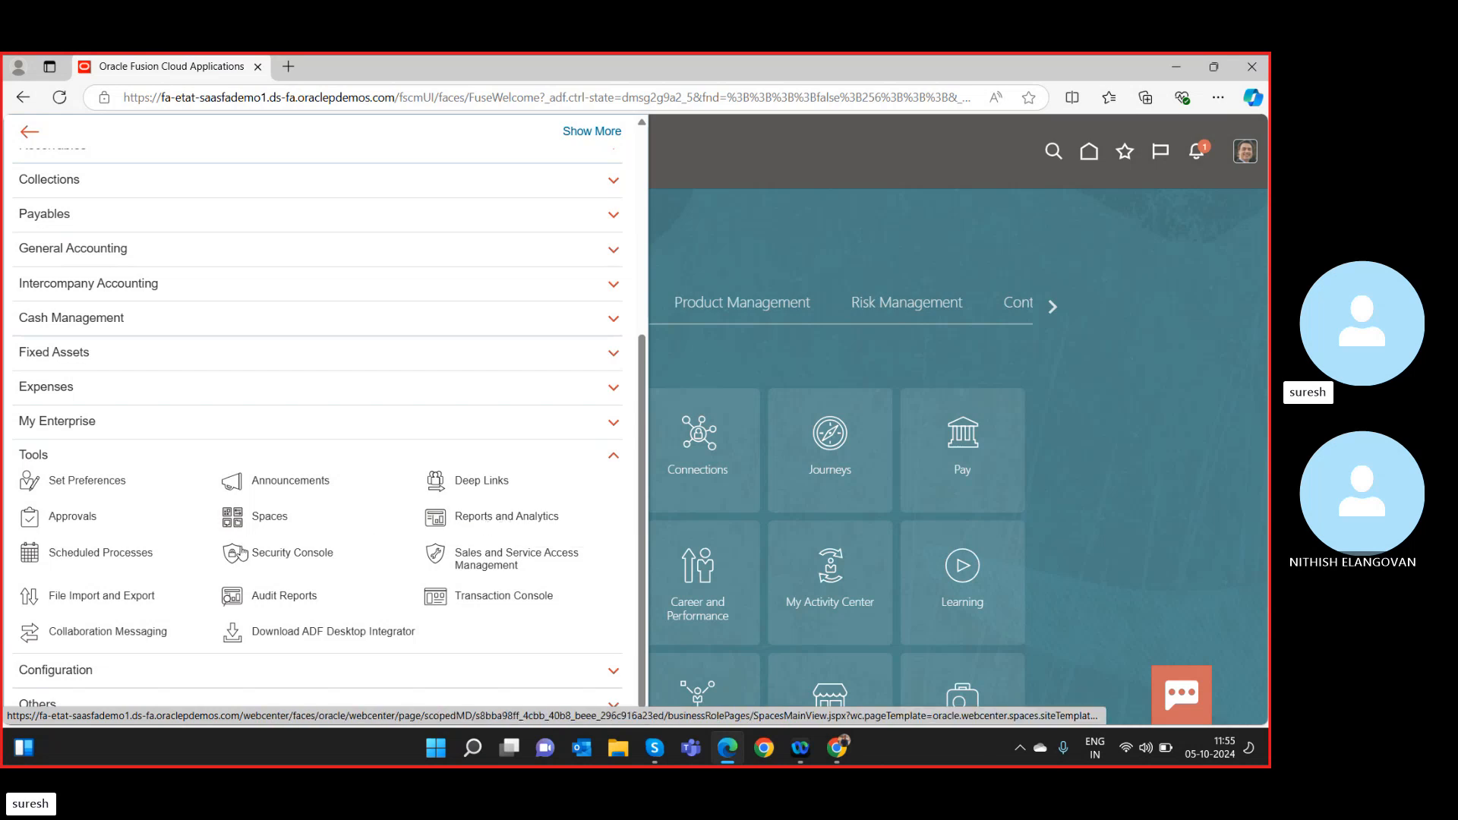
click(303, 557)
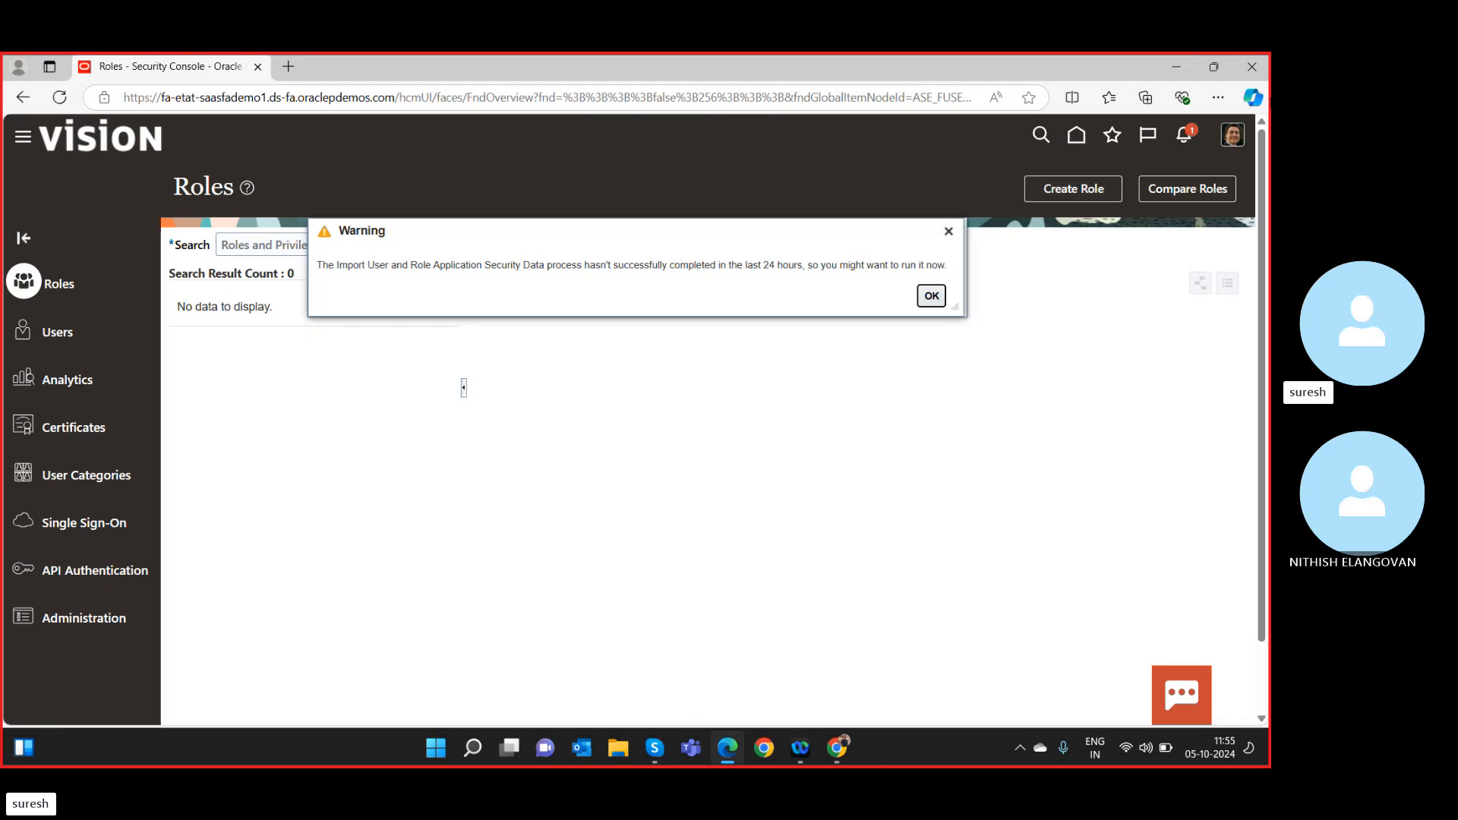
Dismiss the security data import warning and switch to the Users page.
drag(841, 266, 908, 266)
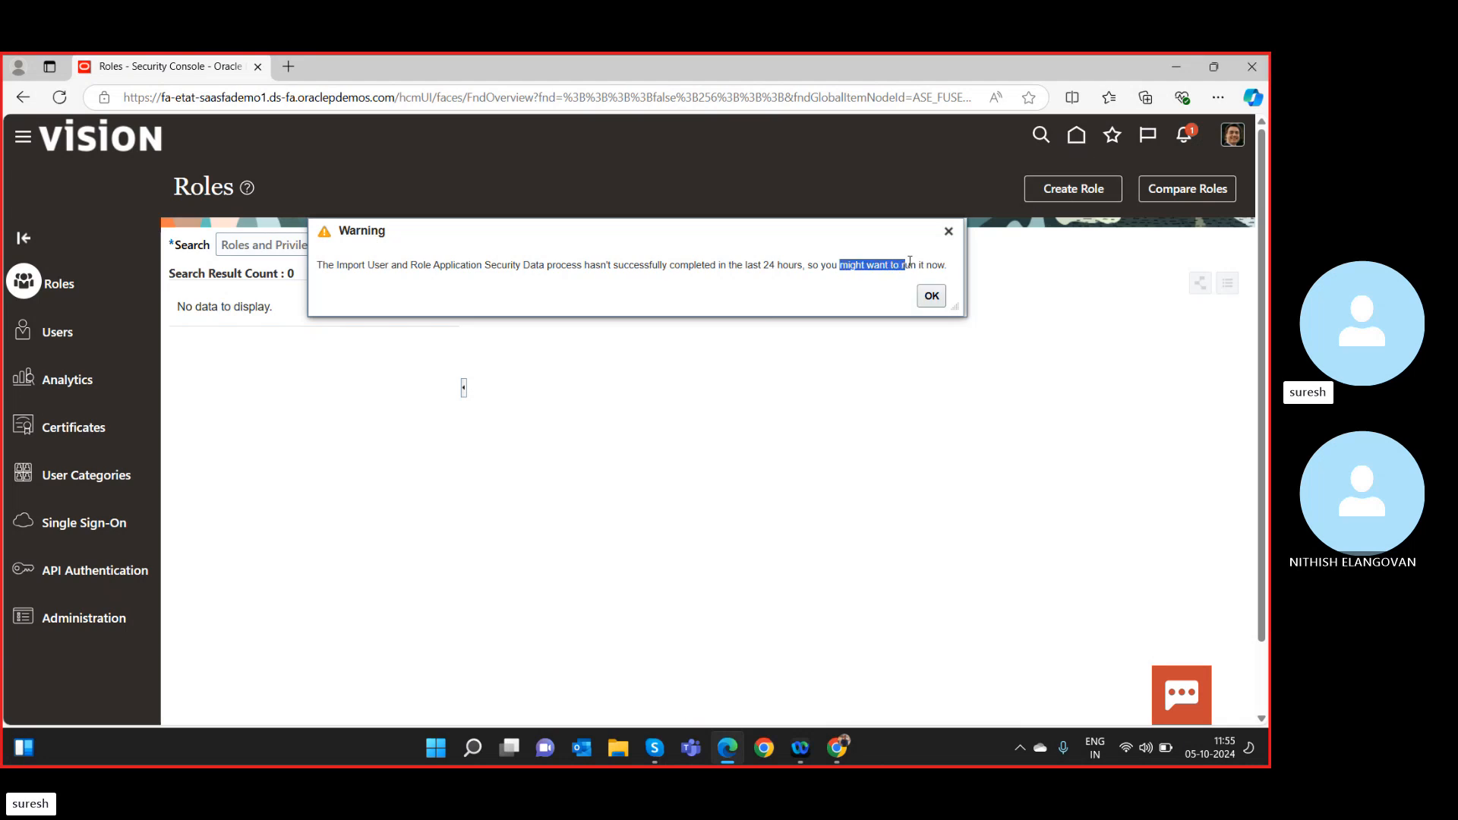
click(923, 267)
click(936, 297)
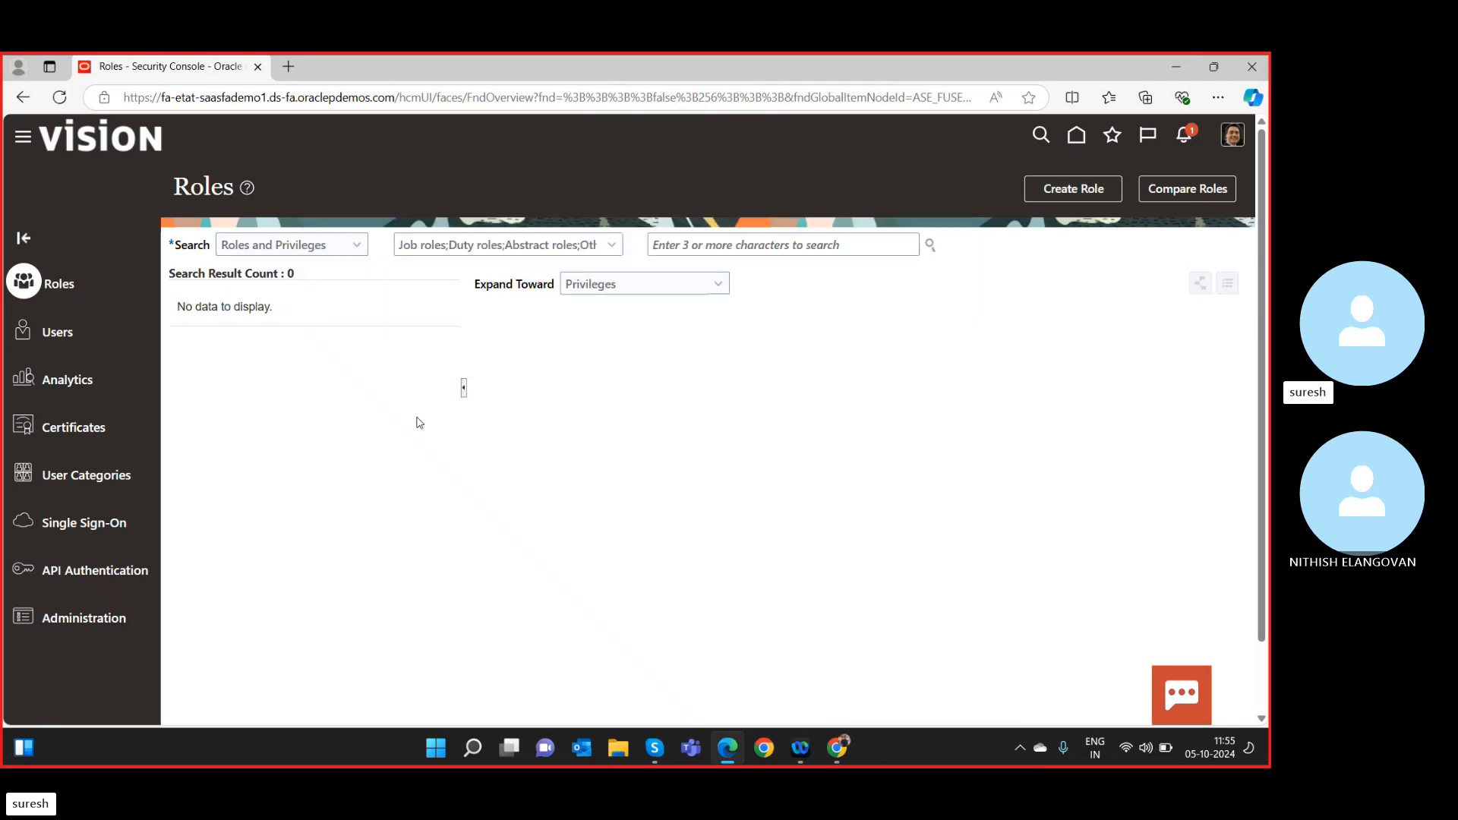
click(60, 339)
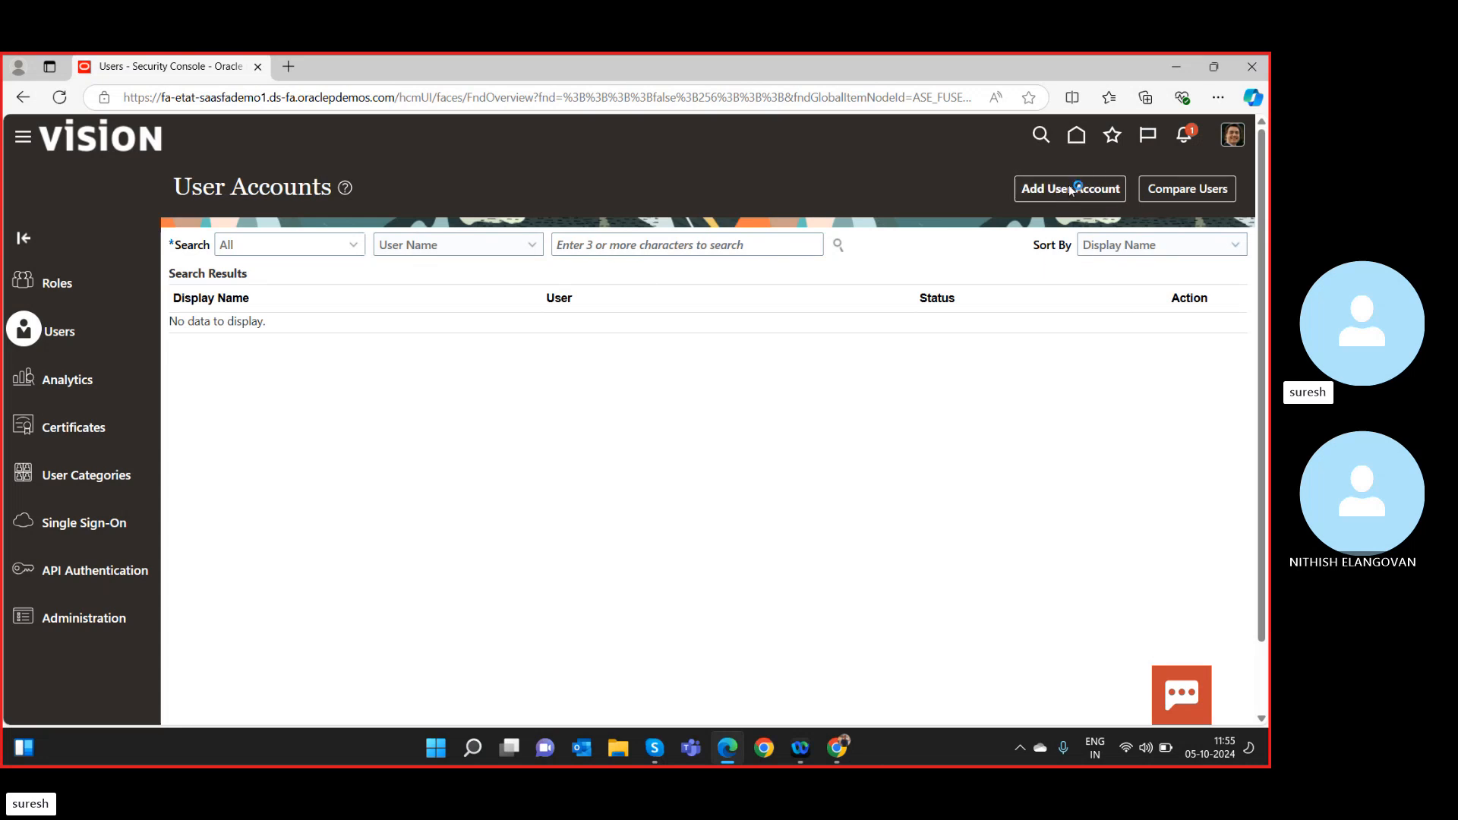
Start a new user account and enter the user's last name.
click(1094, 191)
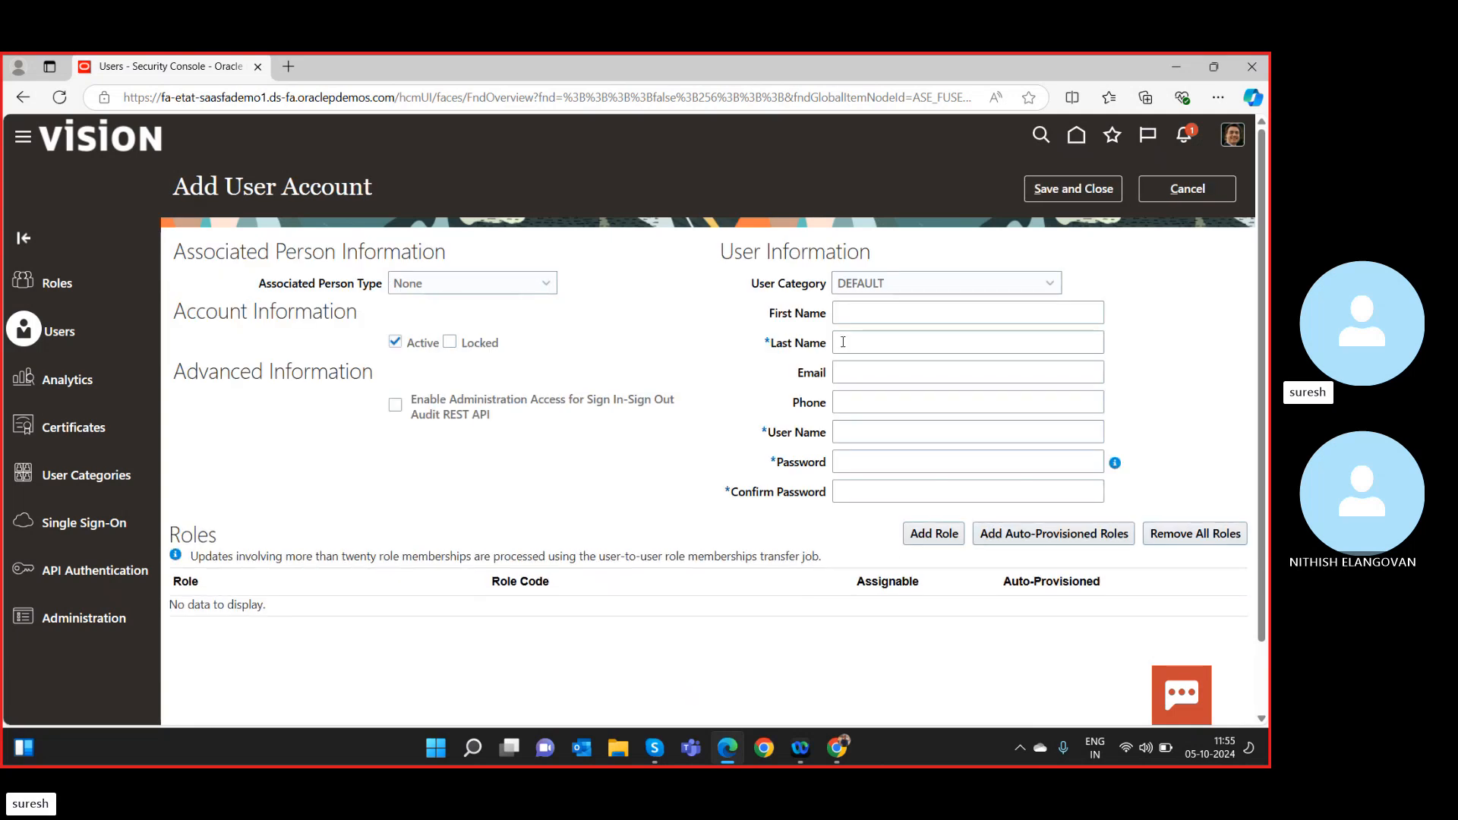
click(842, 342)
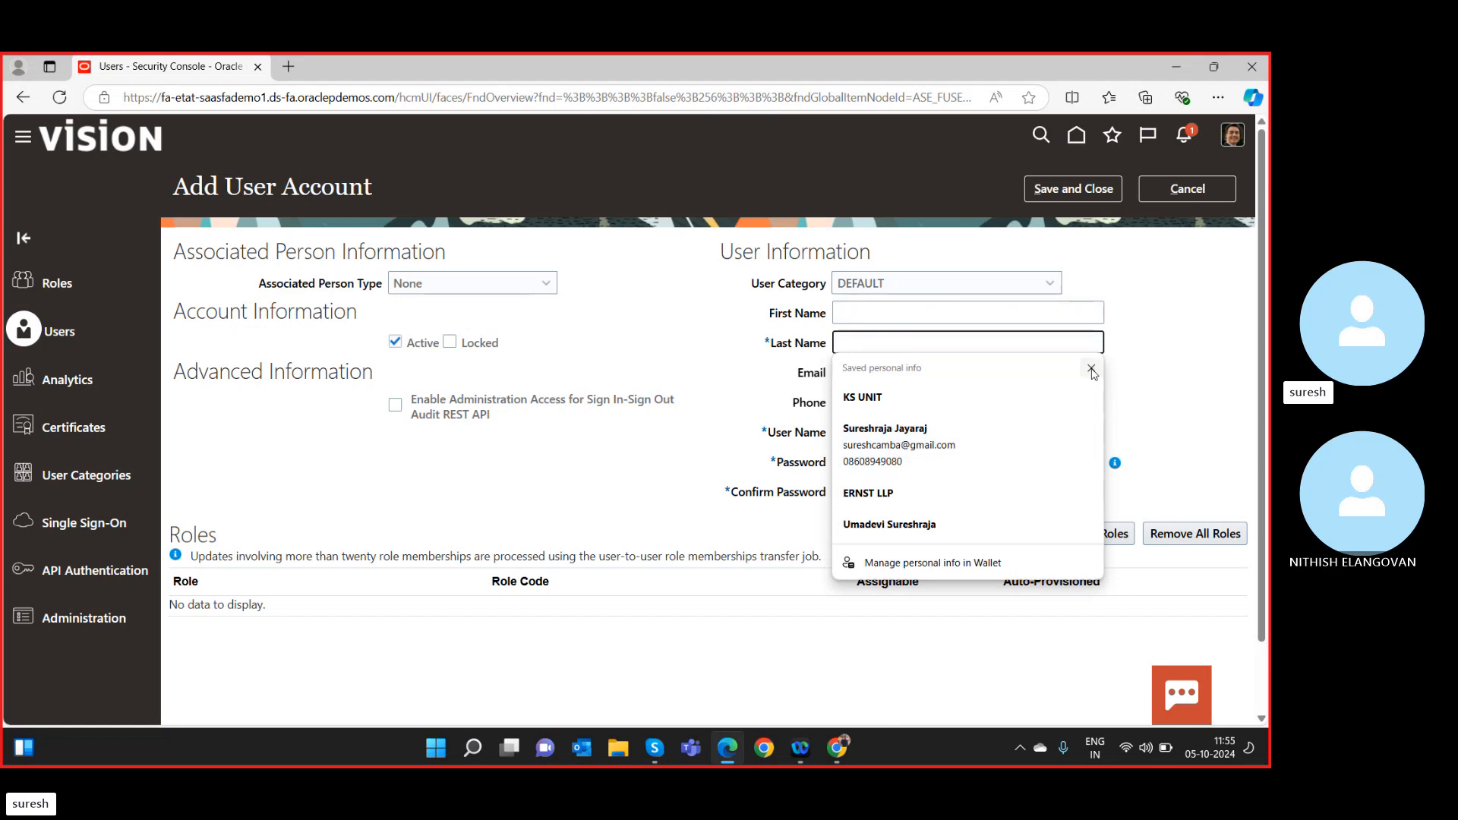
click(918, 347)
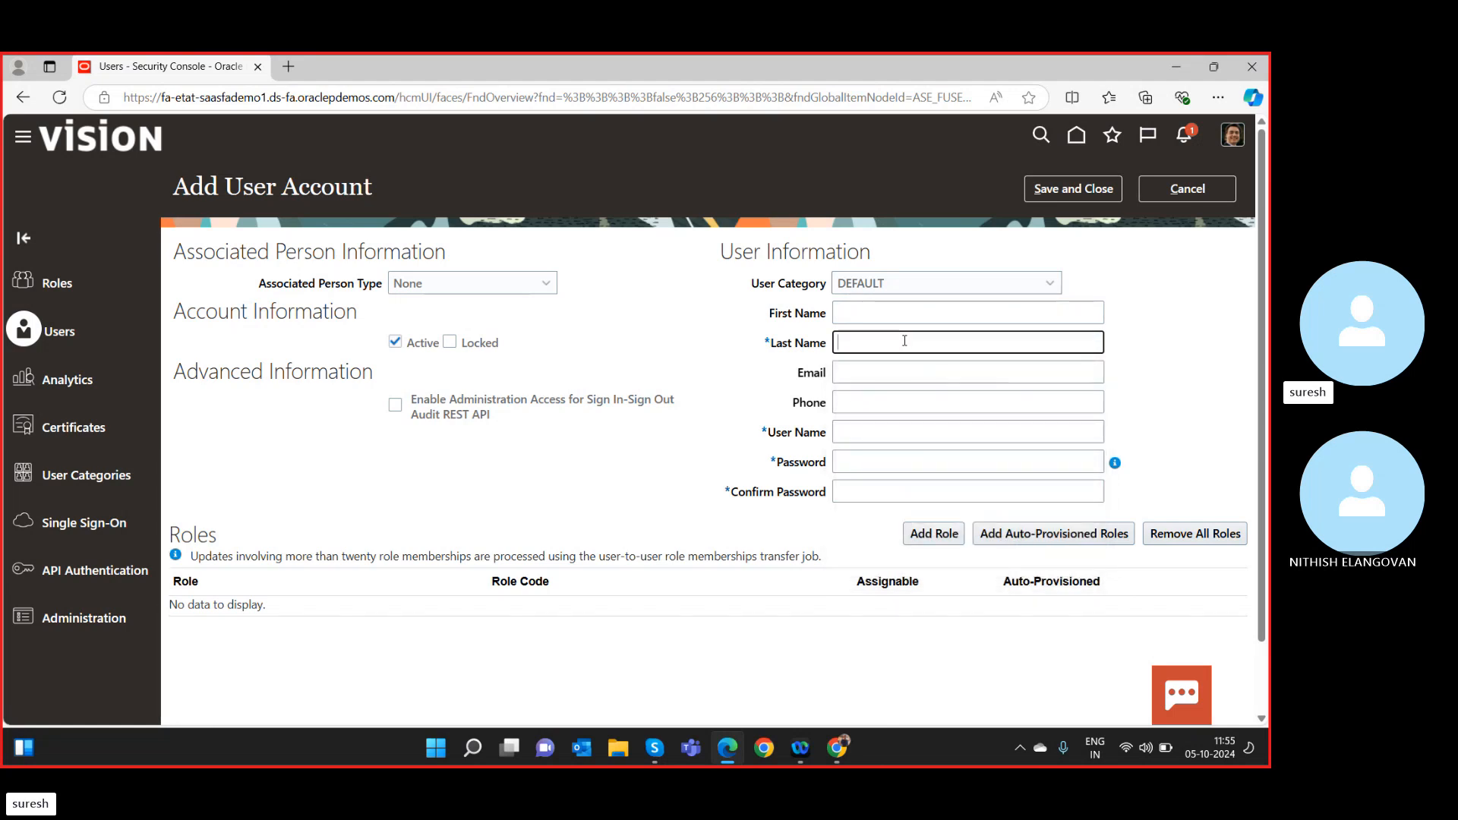
text(Karthik)
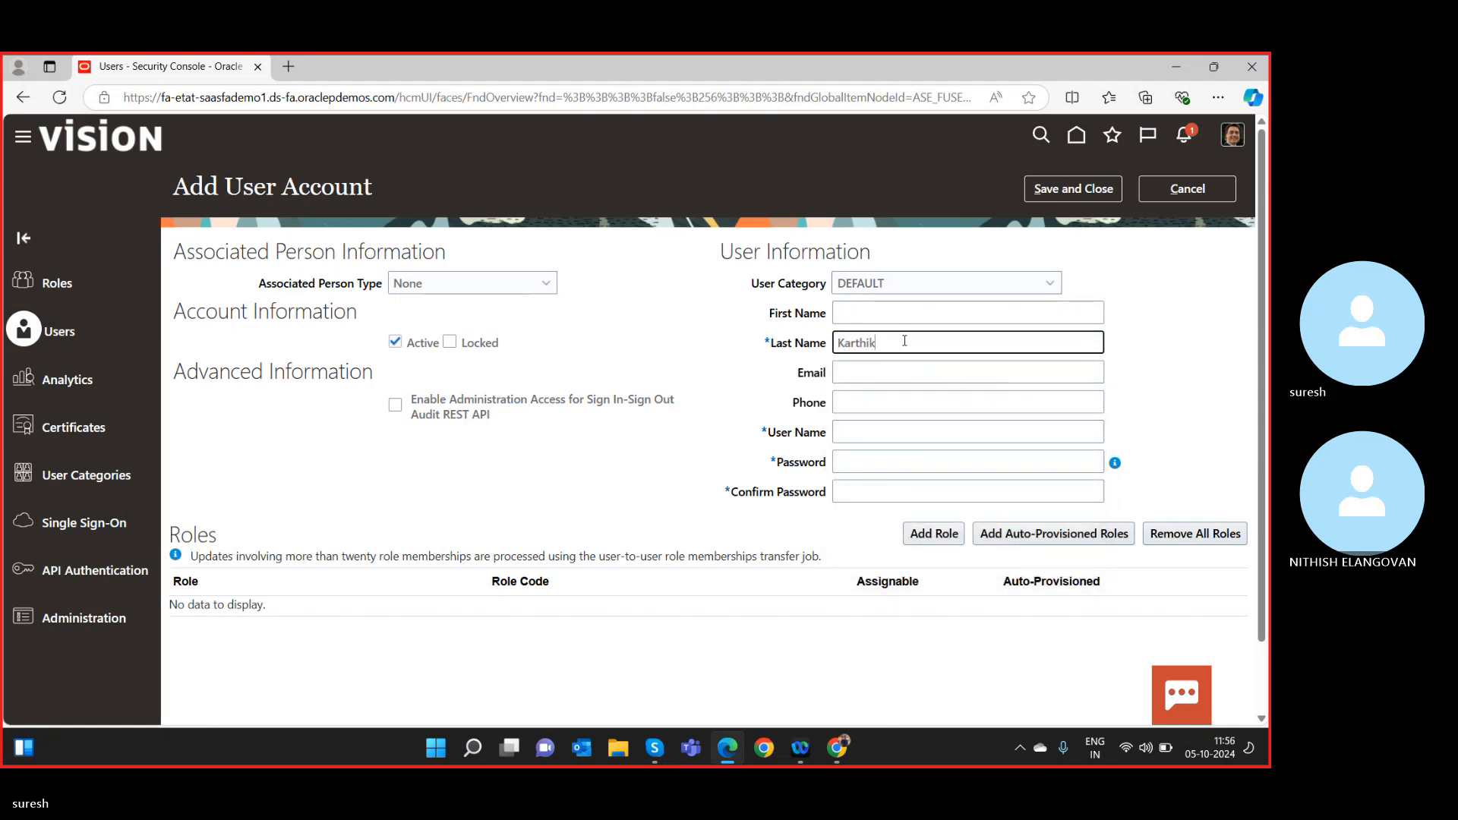
key(Tab)
click(904, 341)
Enter the account password and its confirmation, then attempt to save.
click(873, 463)
text(*****)
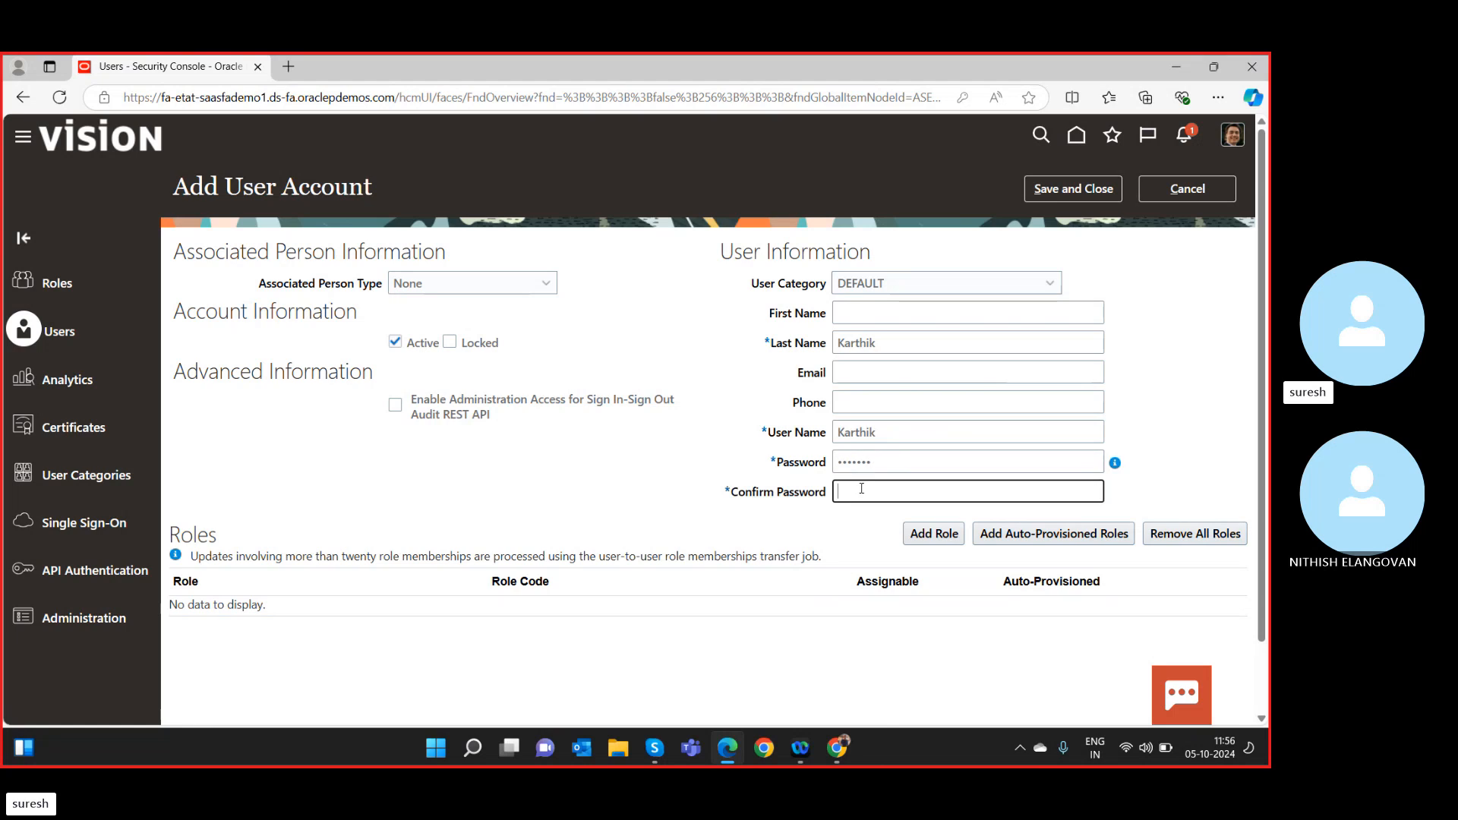
click(862, 490)
text(******)
click(1071, 192)
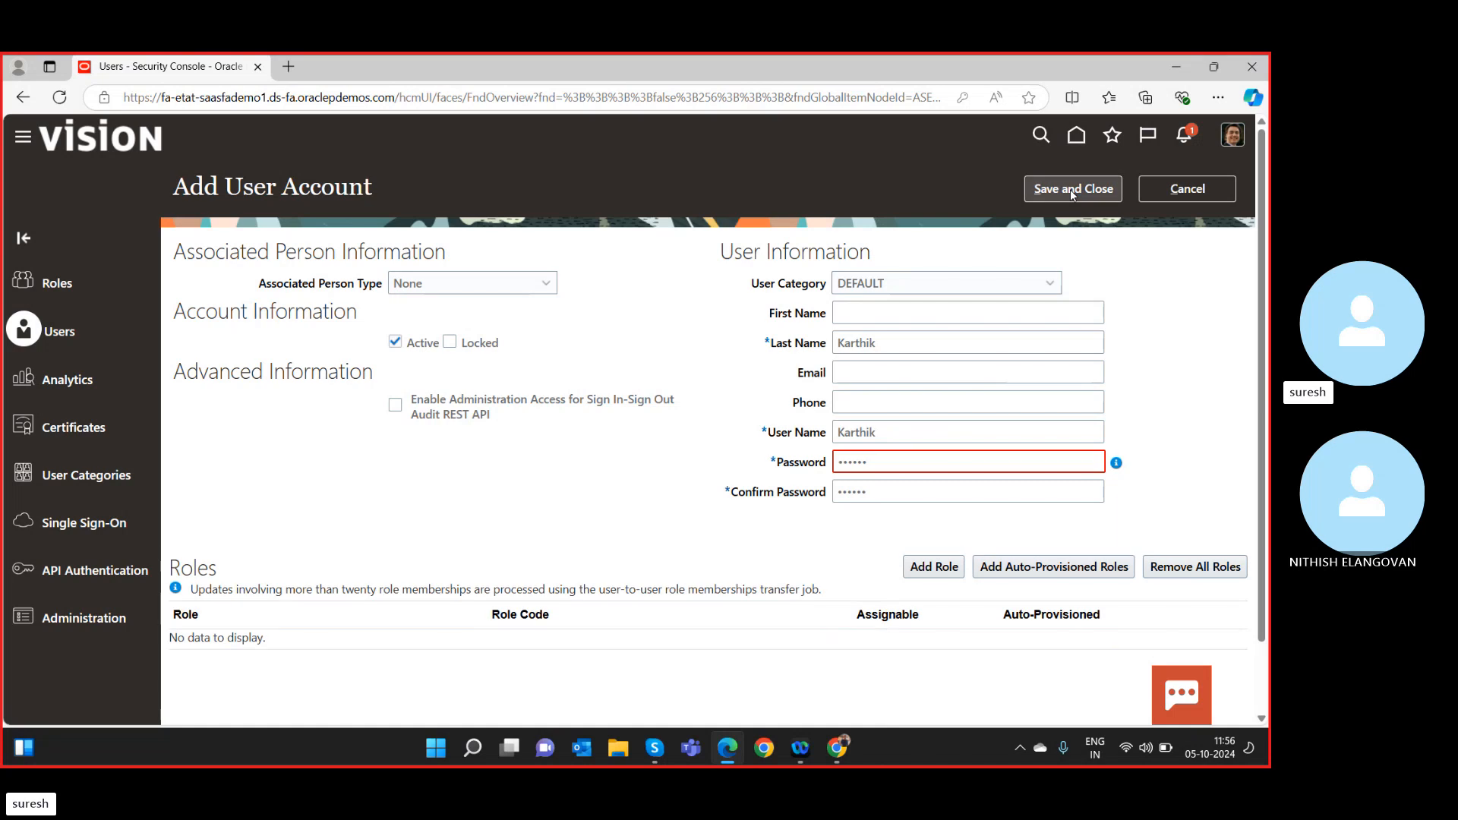
Fix the password and confirmation to meet the password rules and save the account.
click(934, 461)
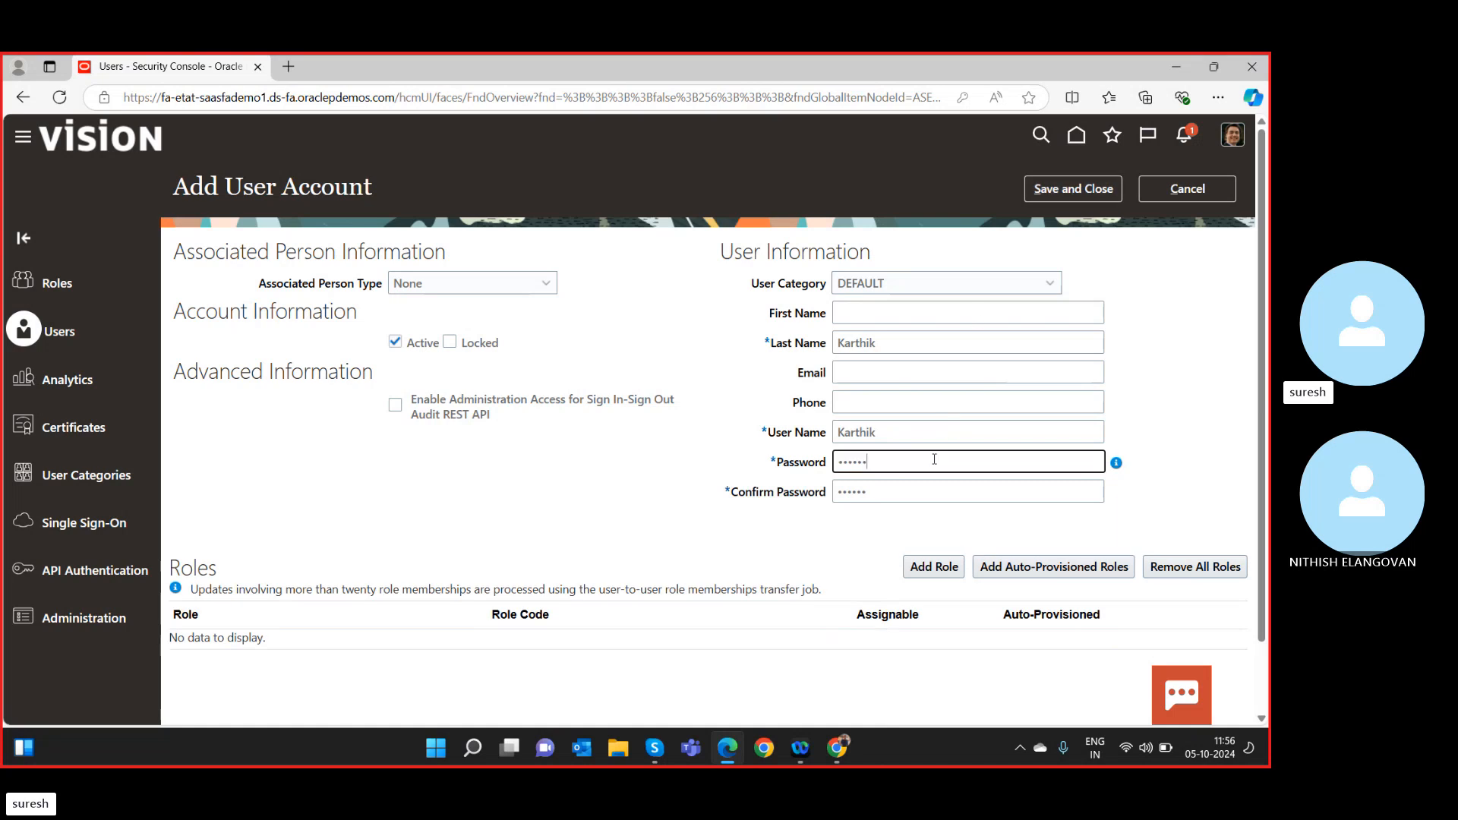
text(1)
click(921, 492)
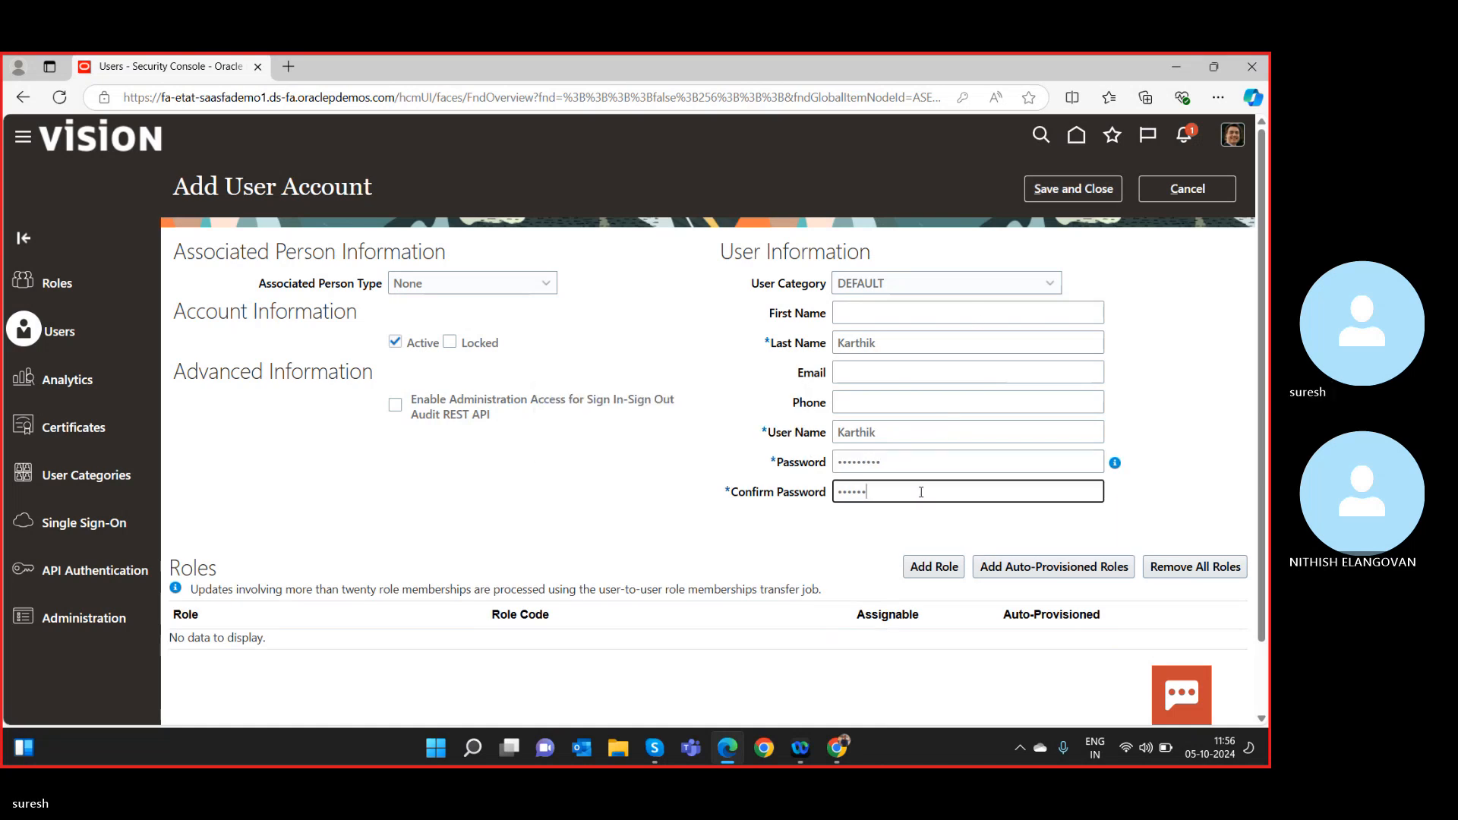
text(k@)
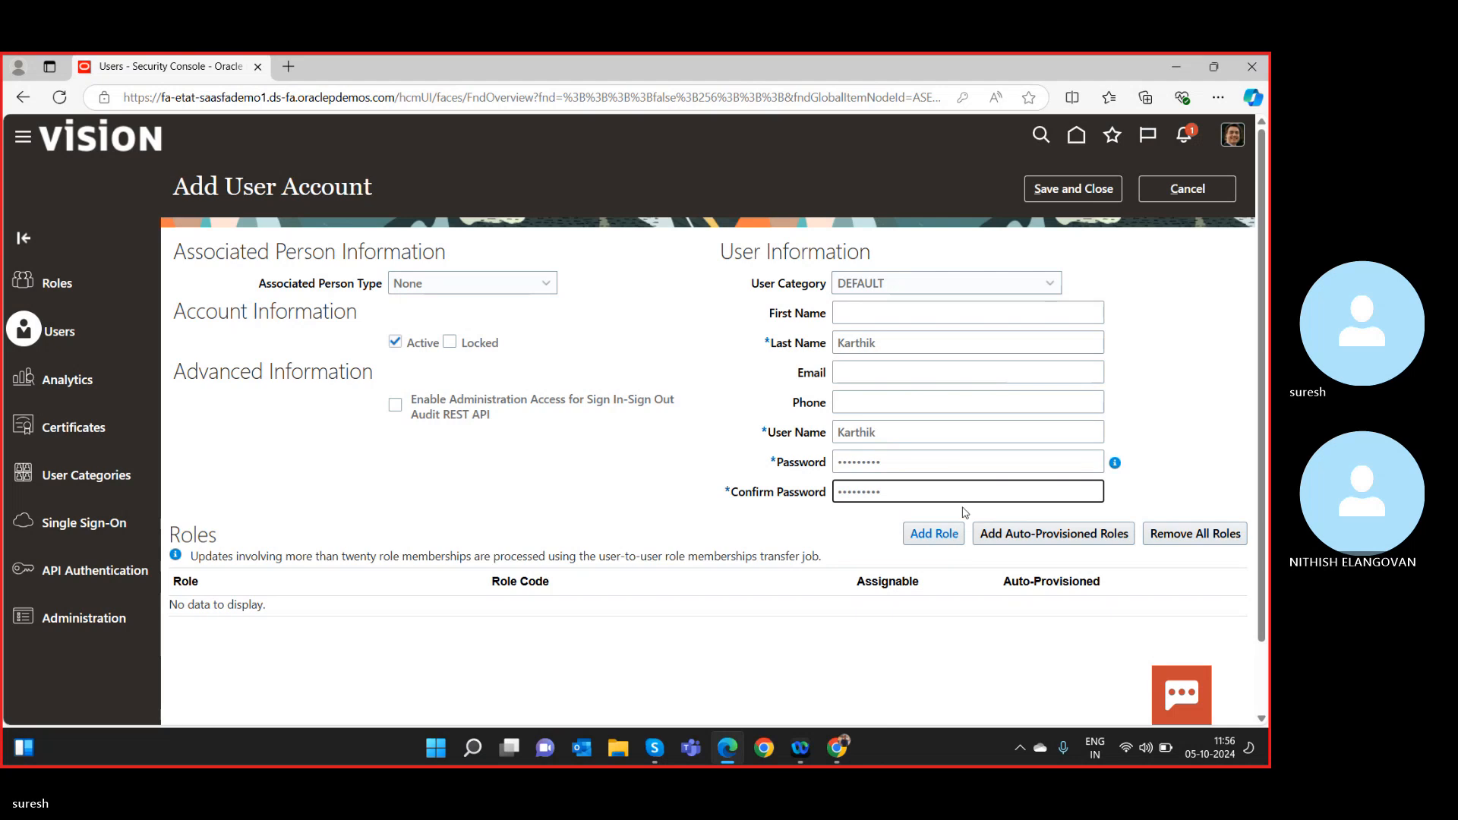
click(1067, 188)
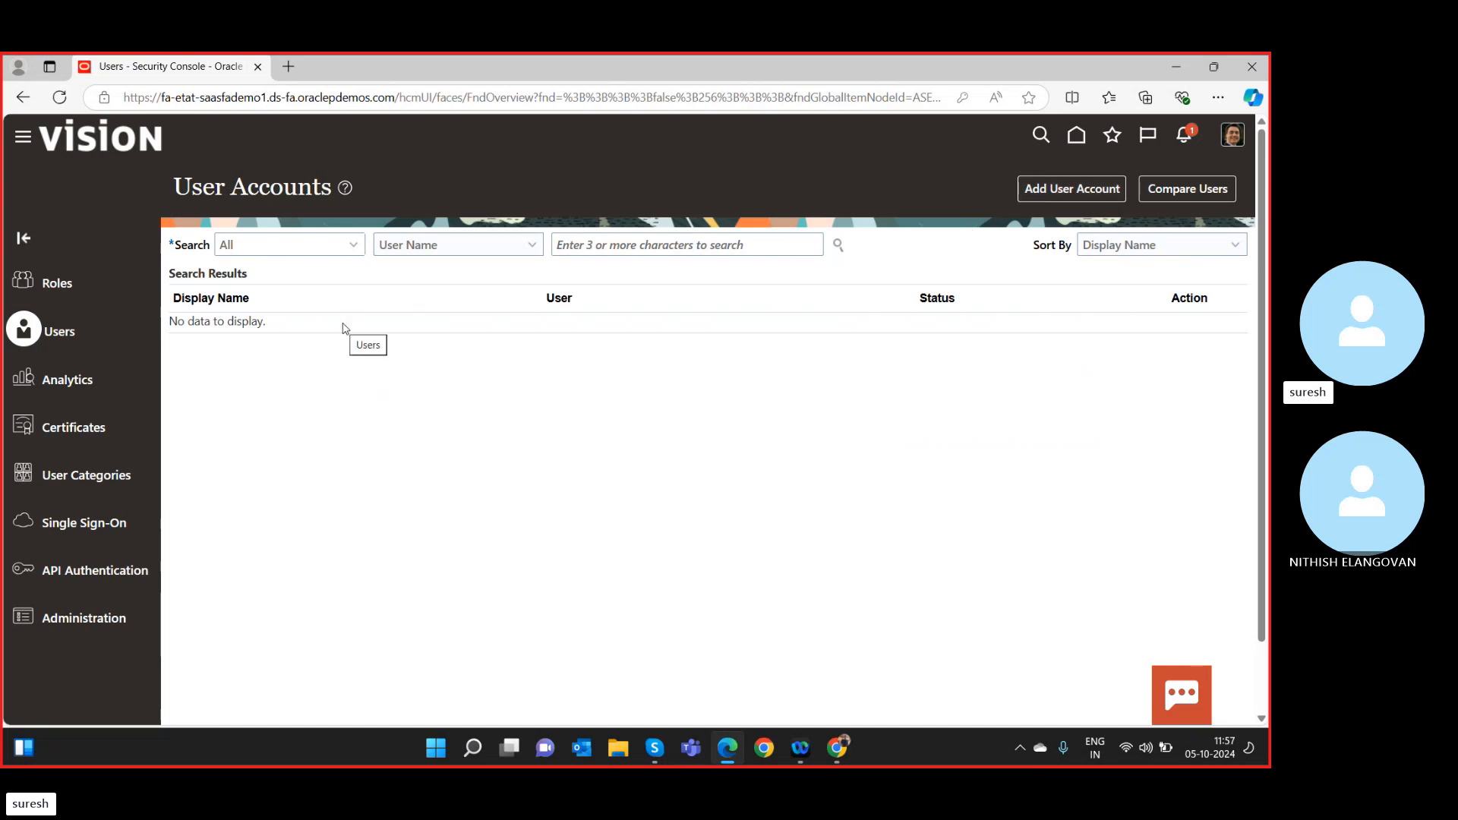
Search User Accounts by the new user name and open that account in edit mode.
click(631, 243)
text(role)
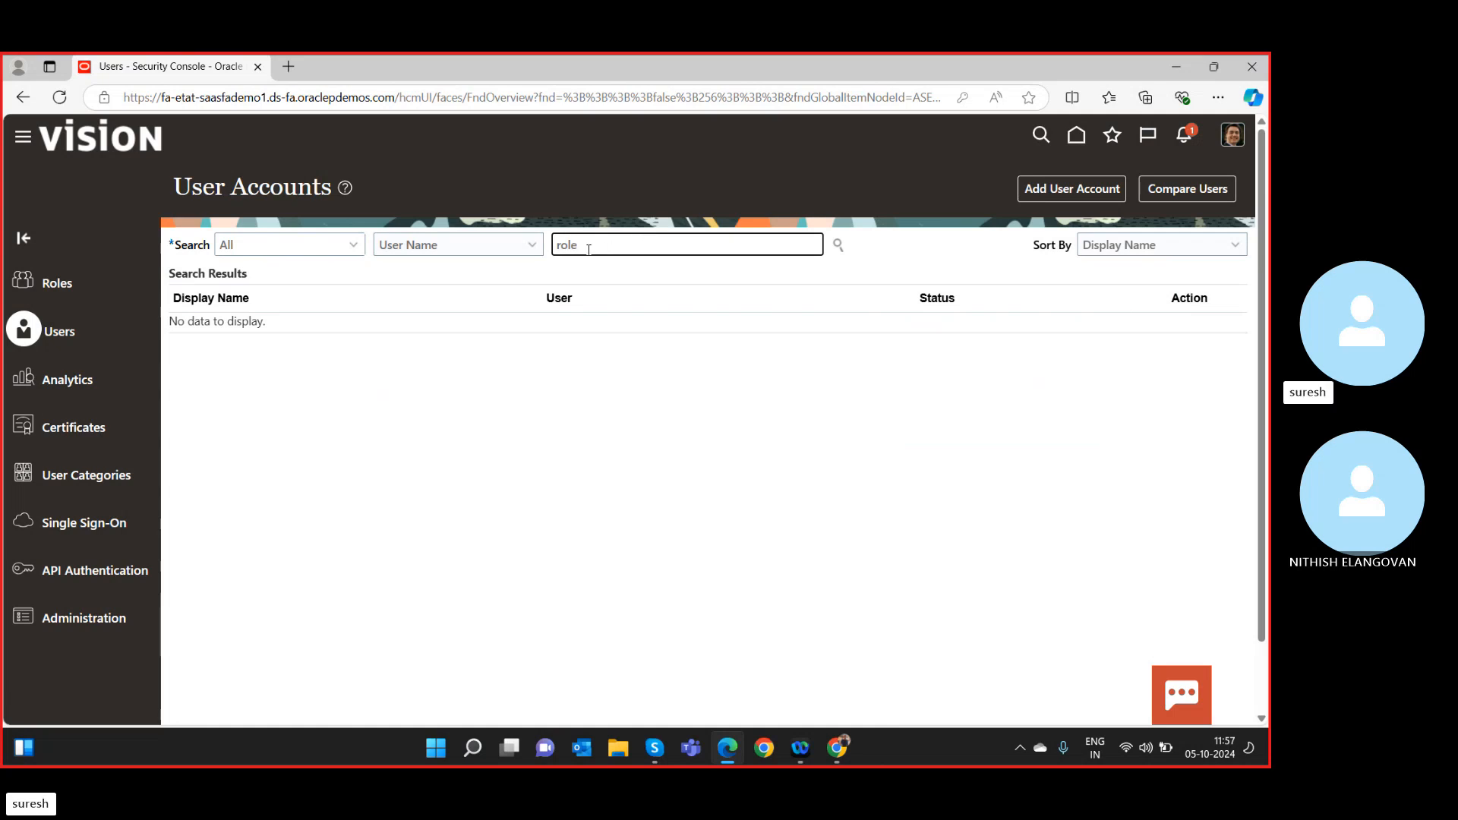
drag(589, 249, 511, 261)
text(kart)
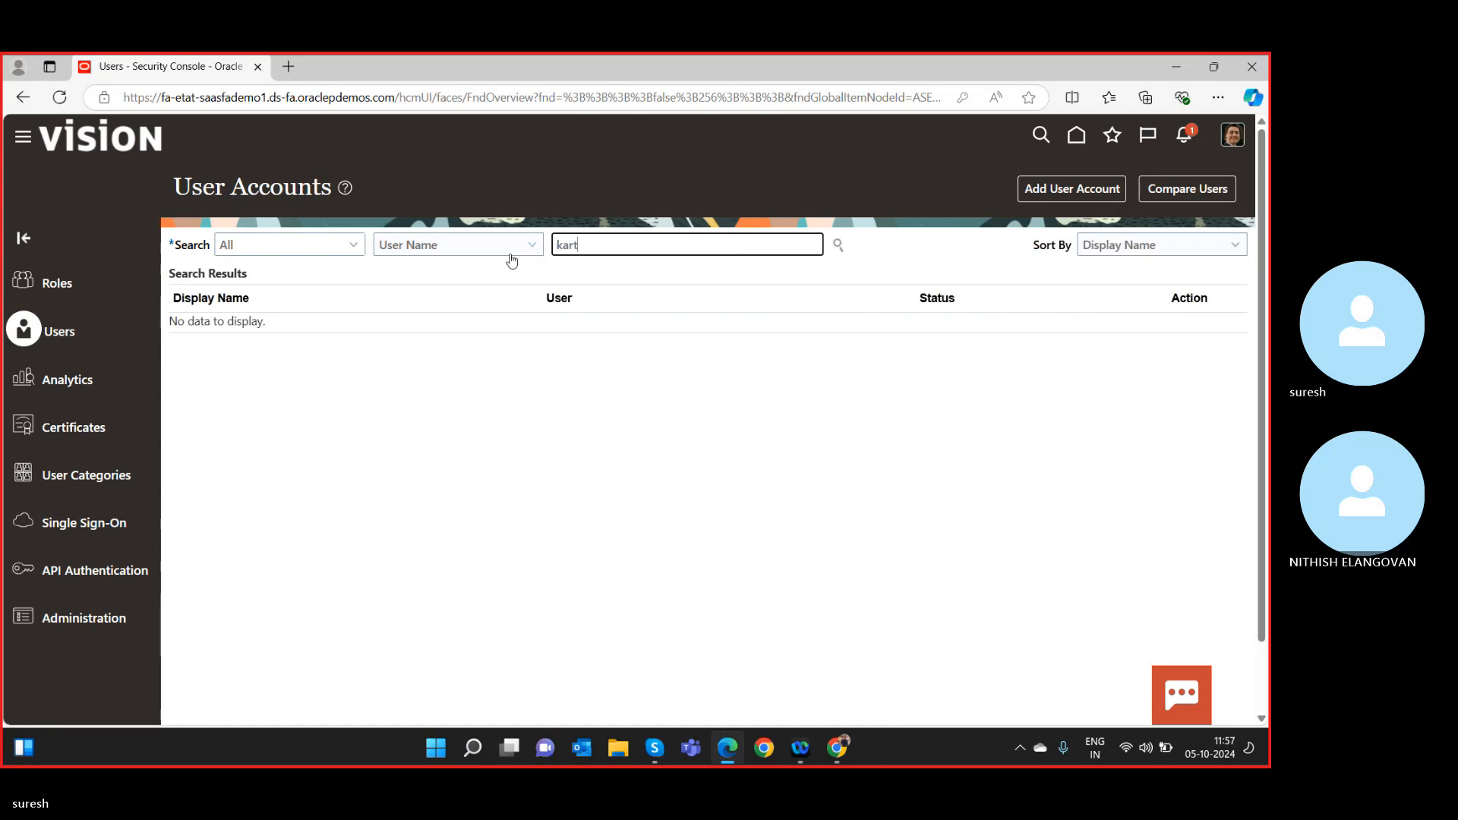
text(hik)
click(836, 251)
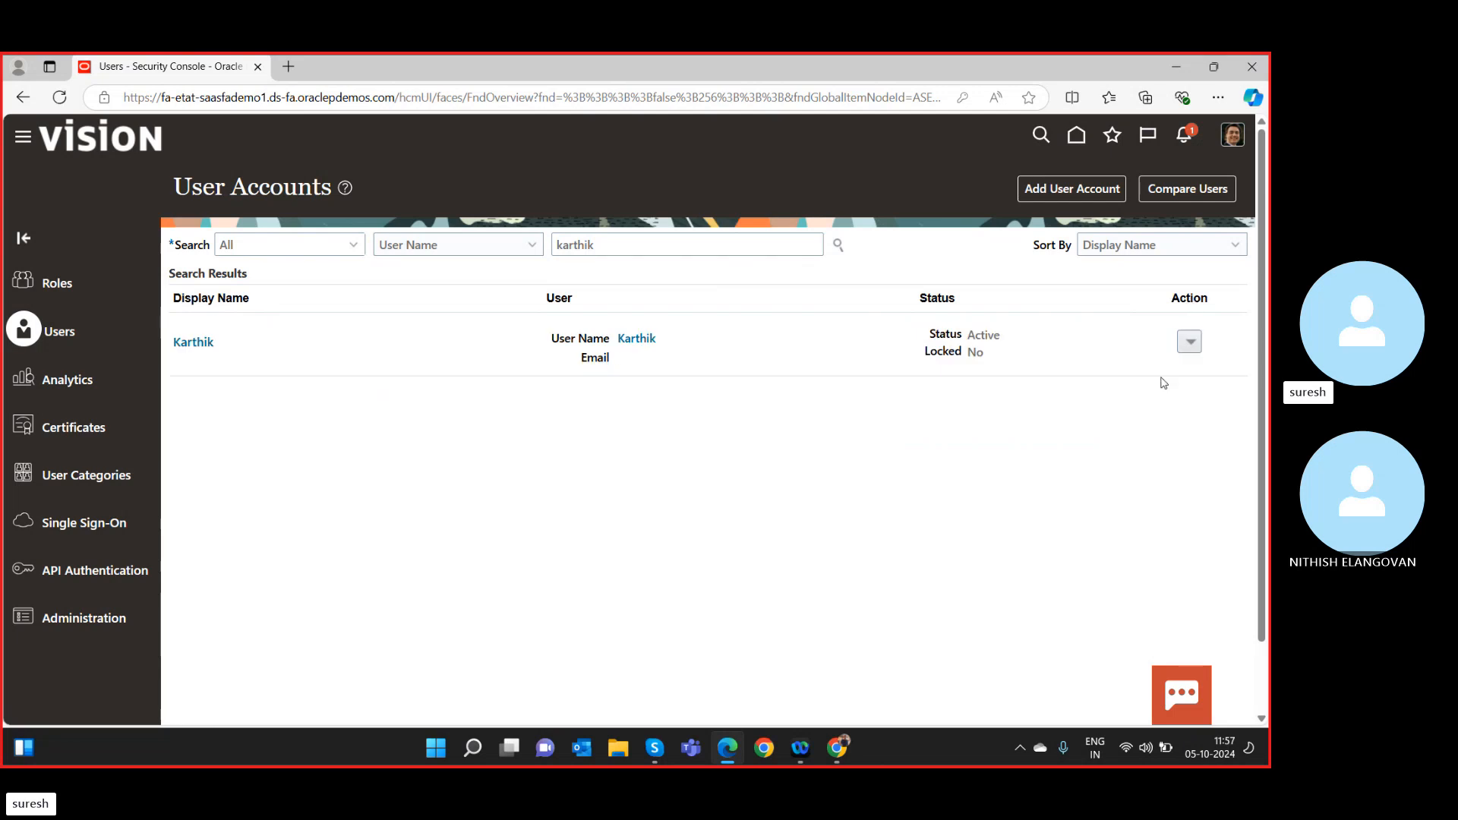
click(635, 339)
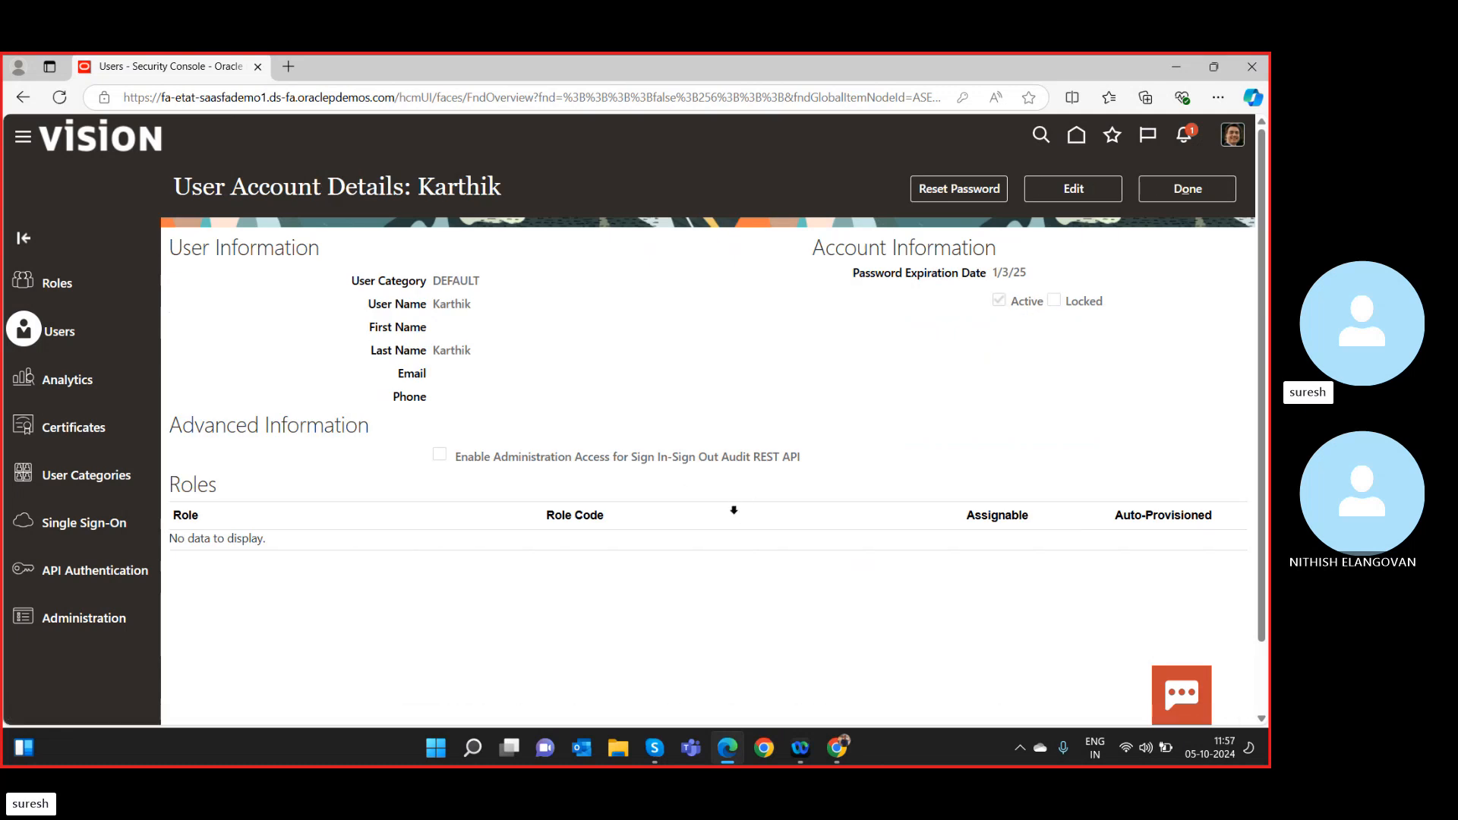
click(1077, 190)
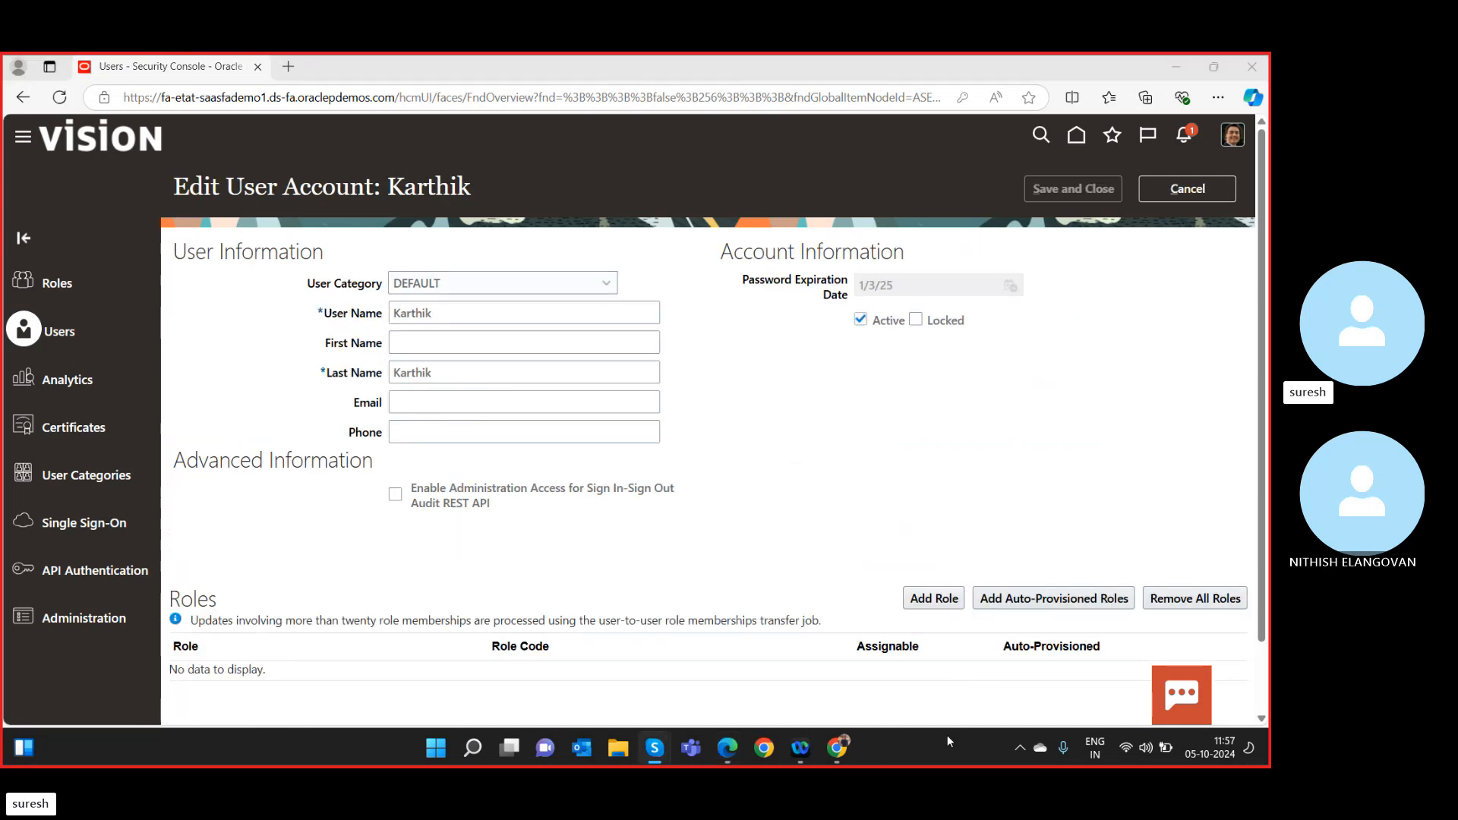
Add the General Accountant role membership to the user.
click(931, 600)
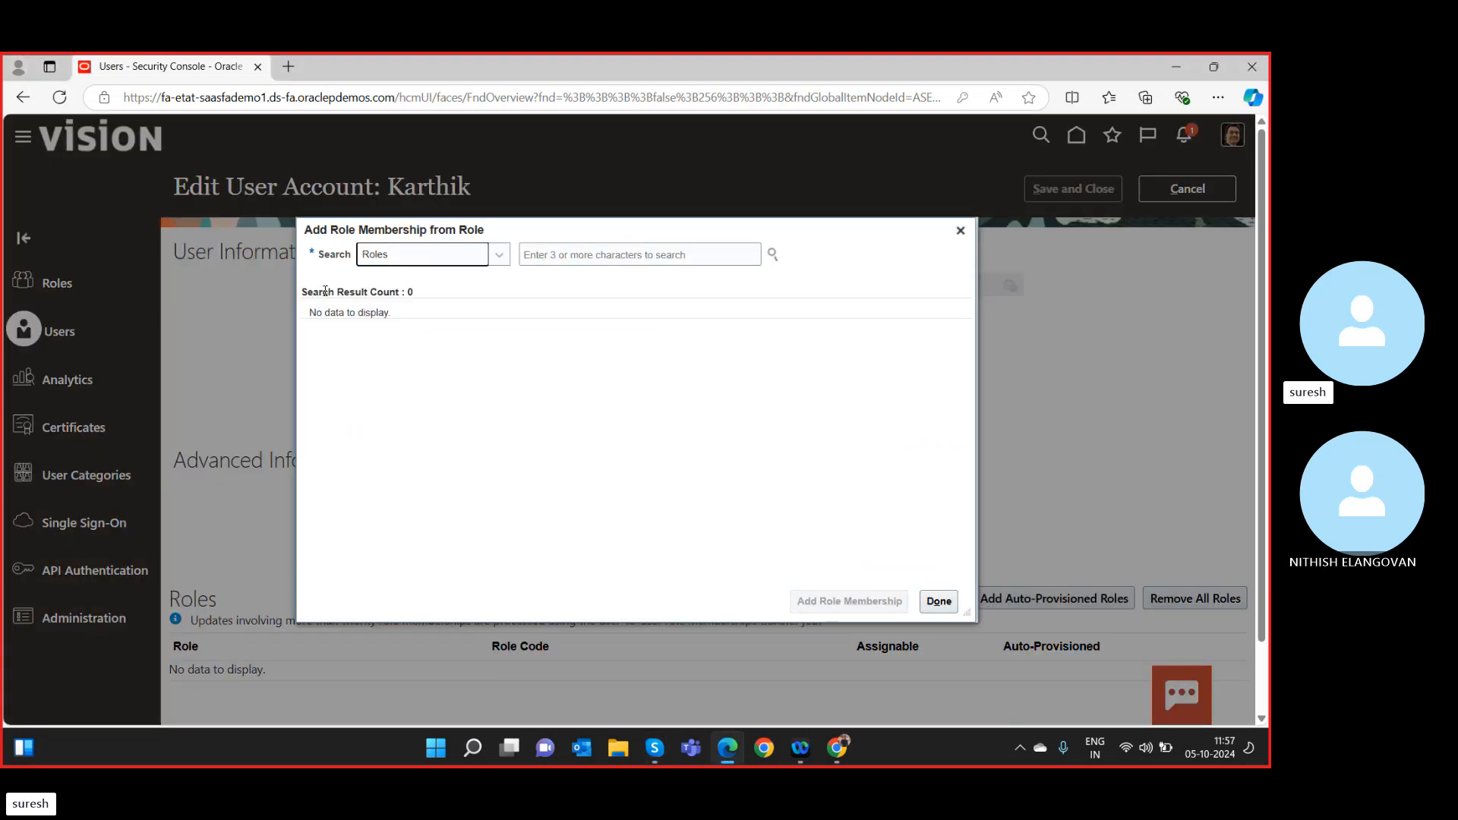
click(557, 257)
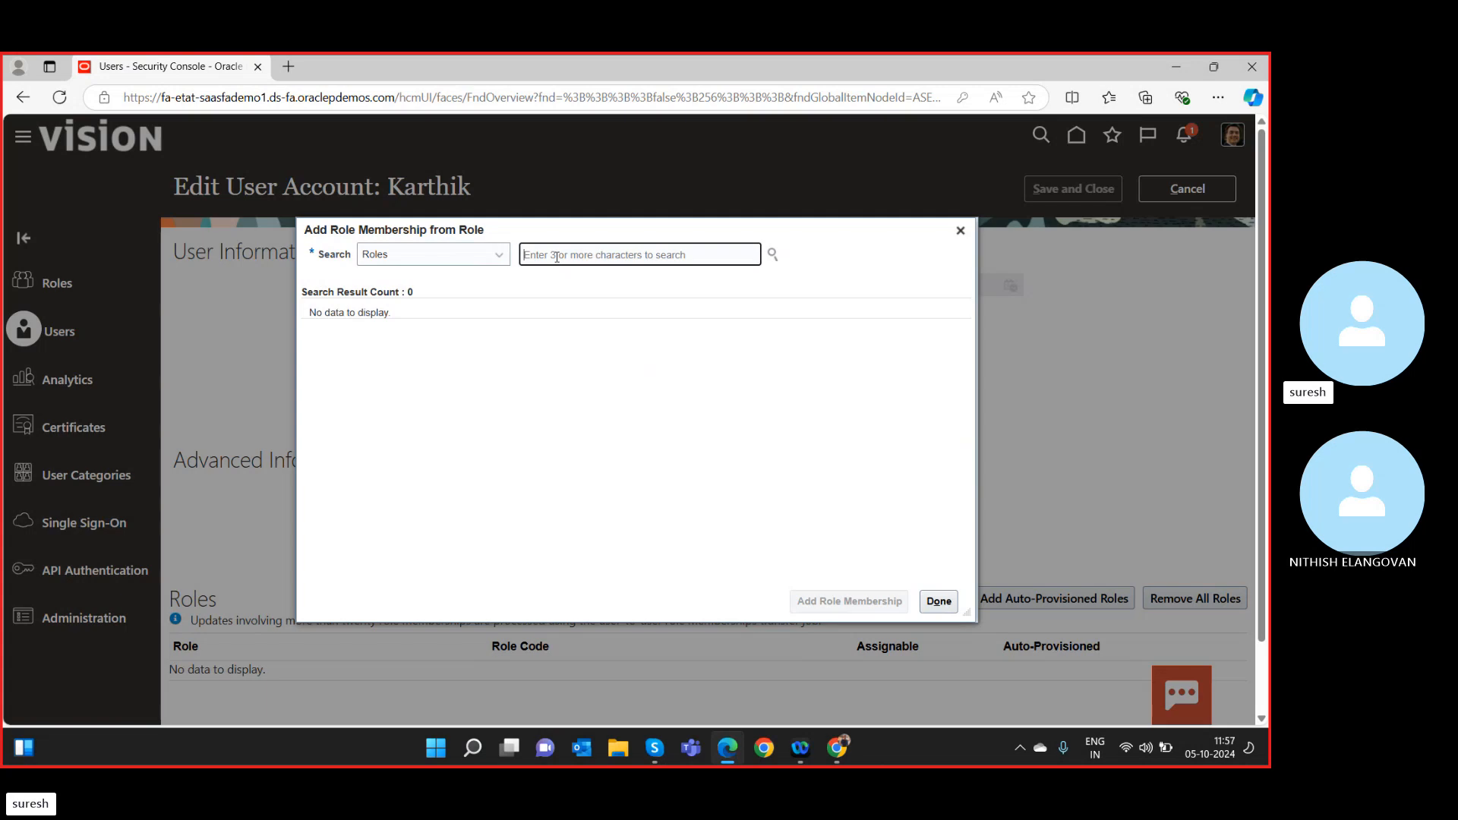
text(genera)
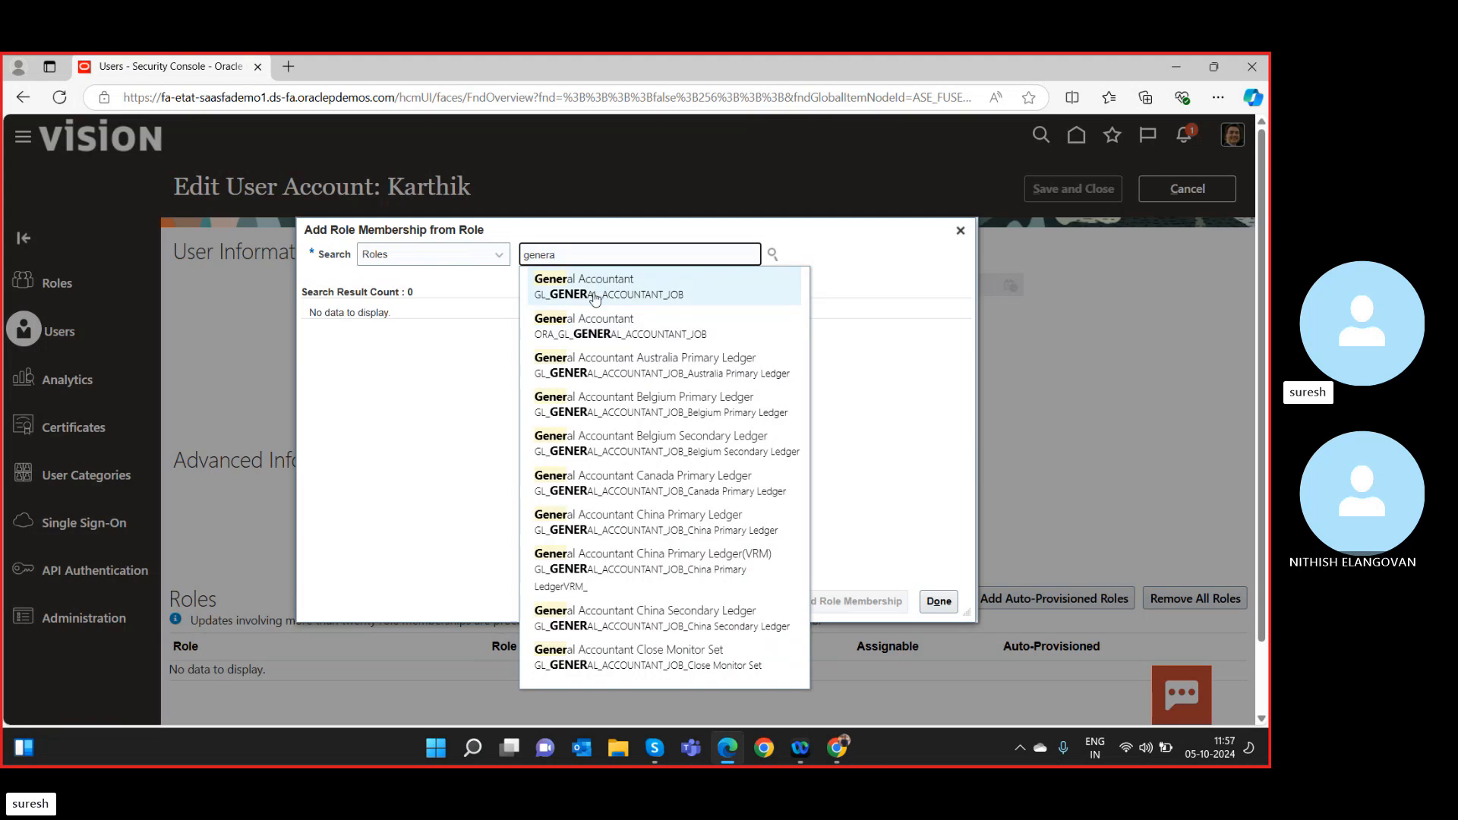
click(635, 342)
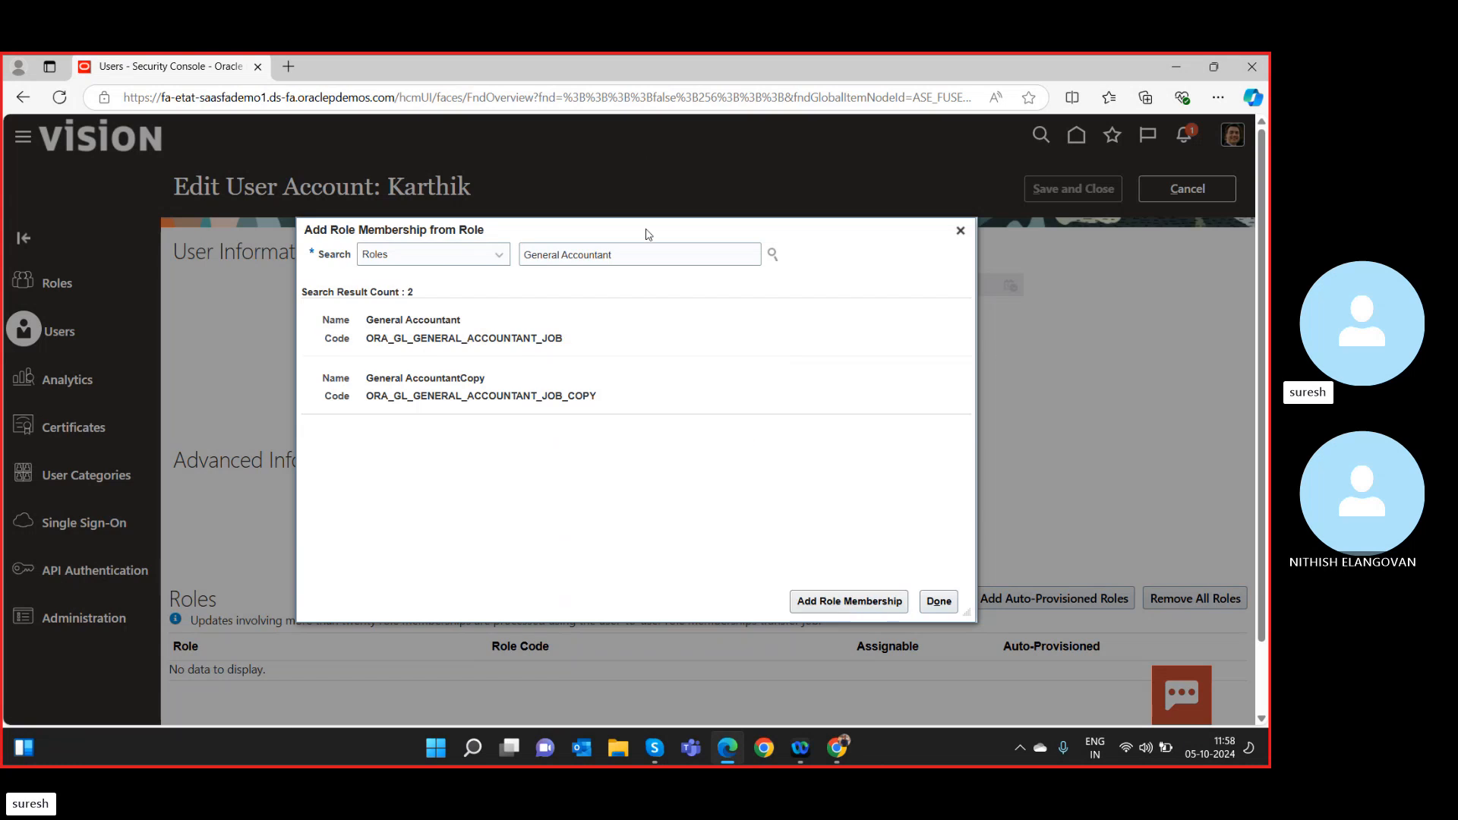
click(471, 350)
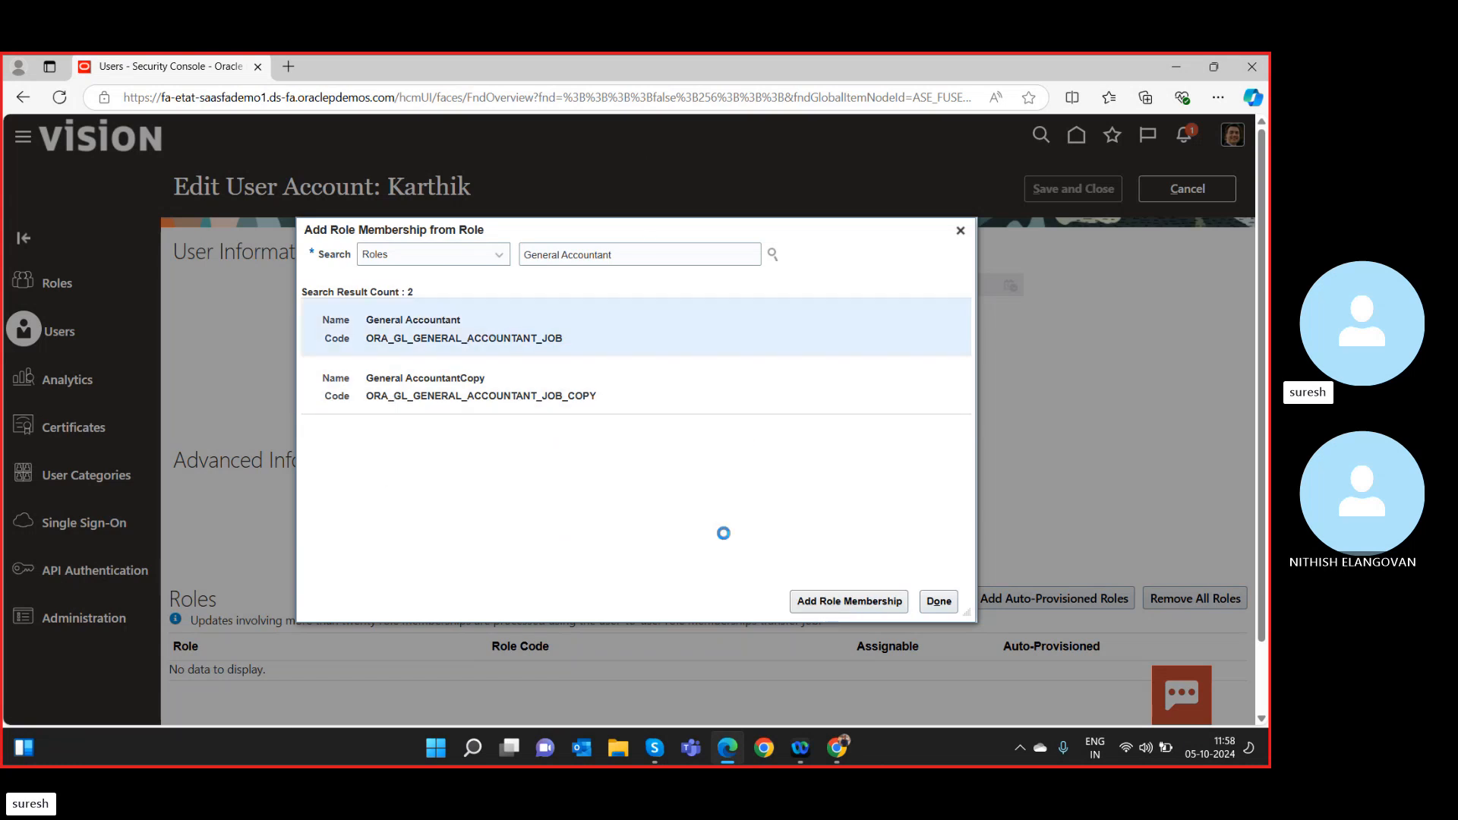
click(836, 601)
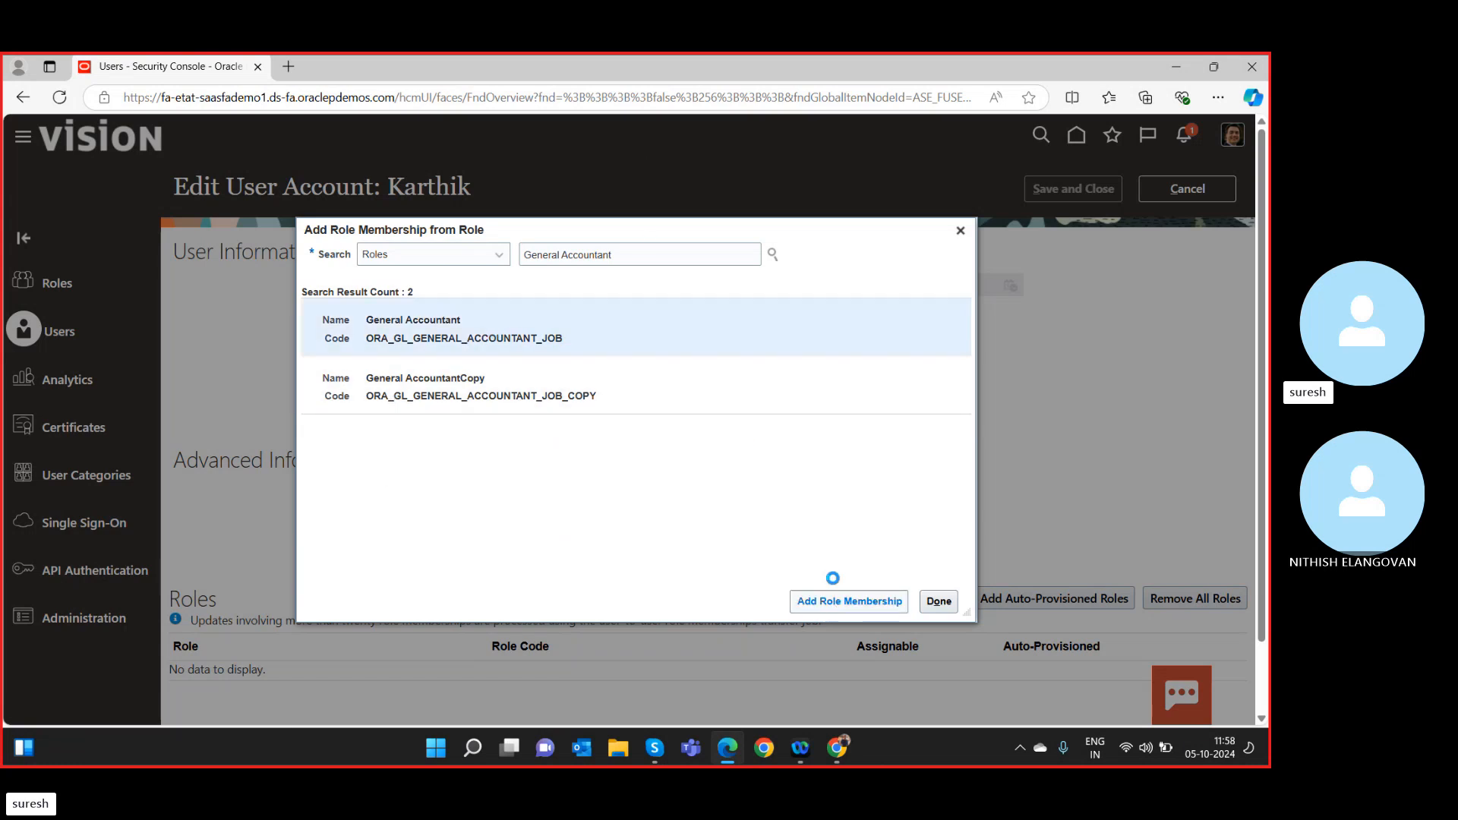
Add the General Accounting Manager role membership to the user.
click(638, 255)
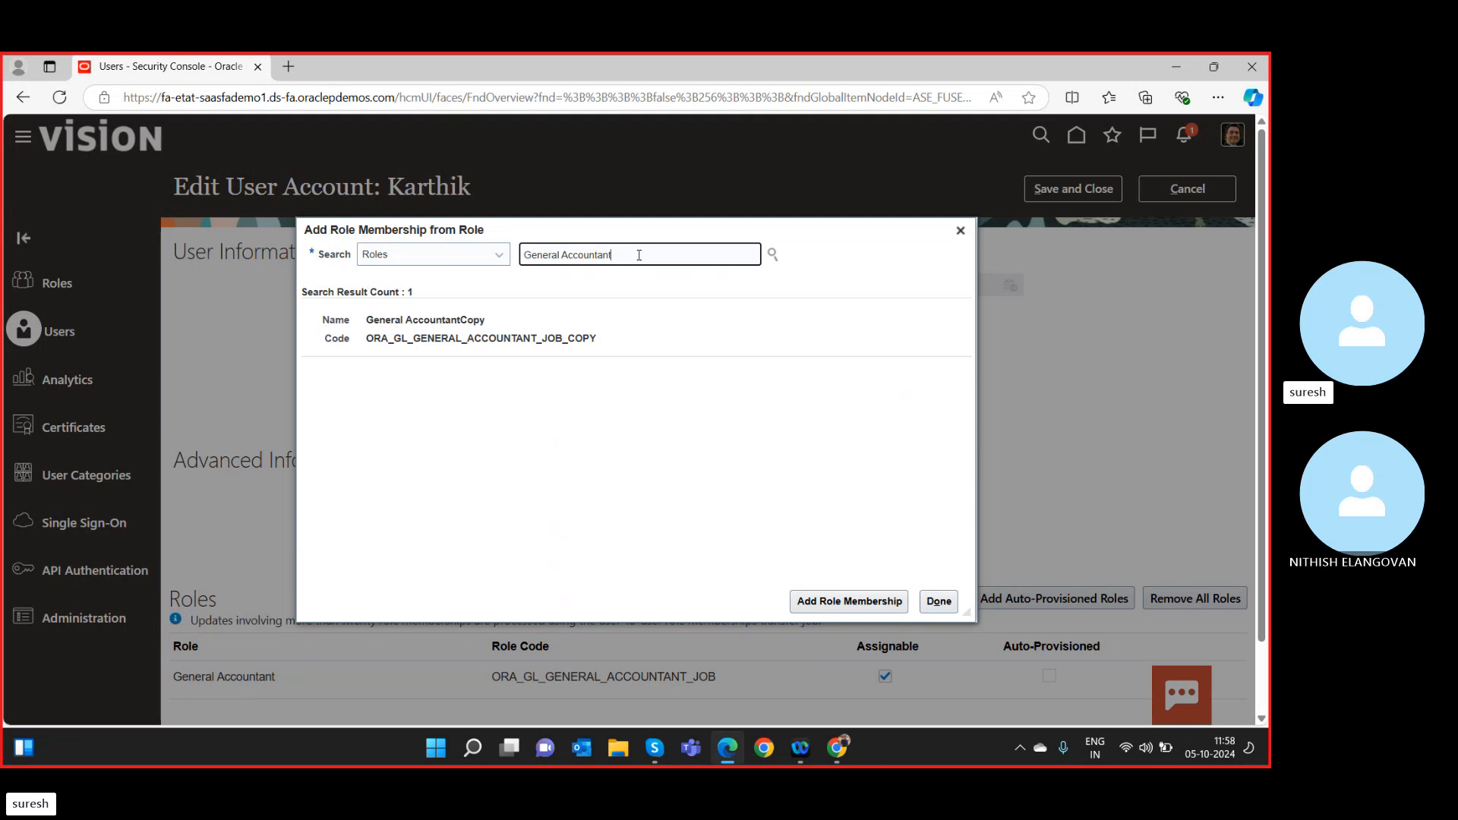
key(BackSpace)
key(BackSpace)
key(BackSpace)
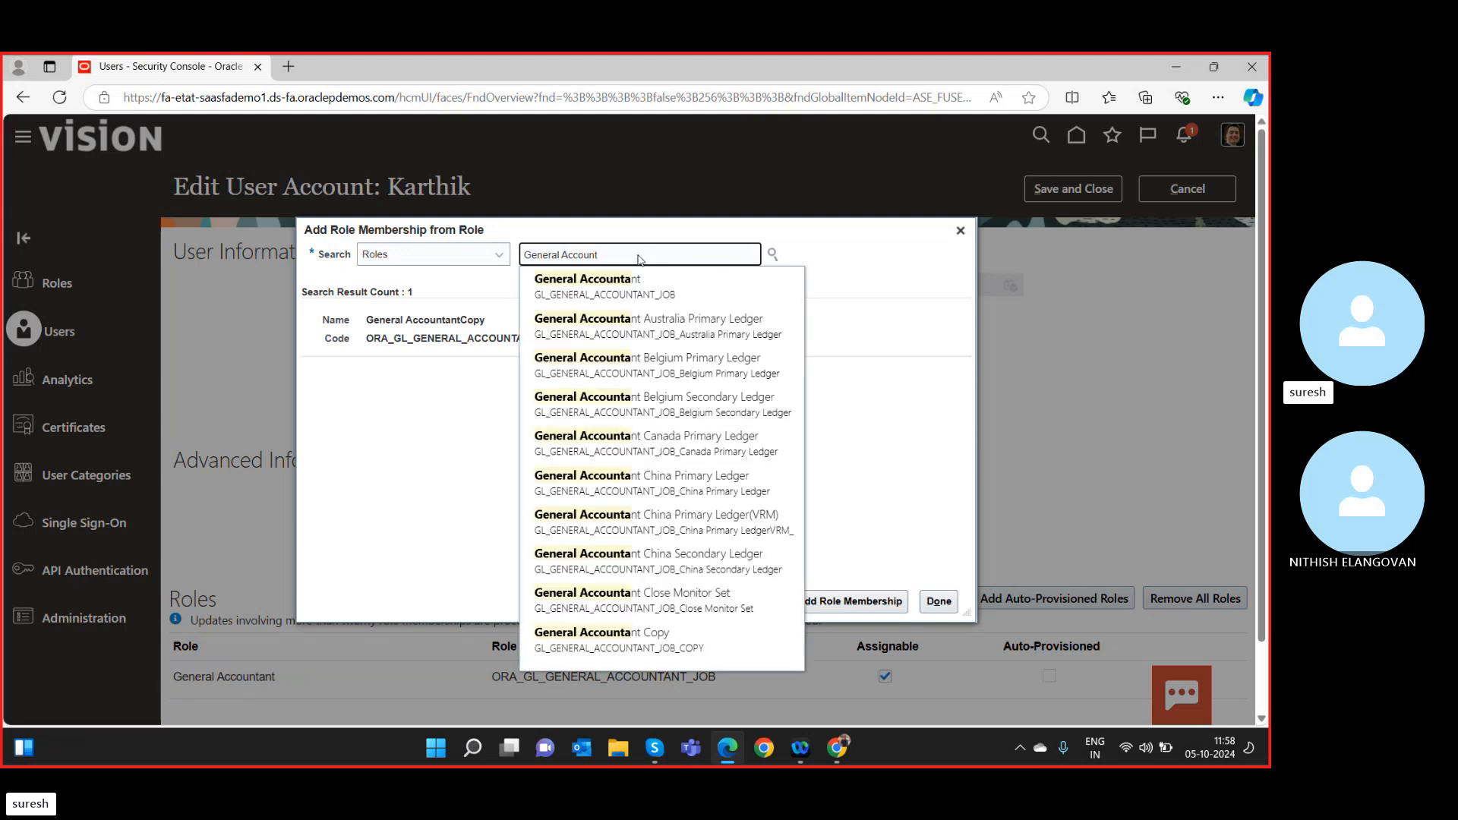
text(anager)
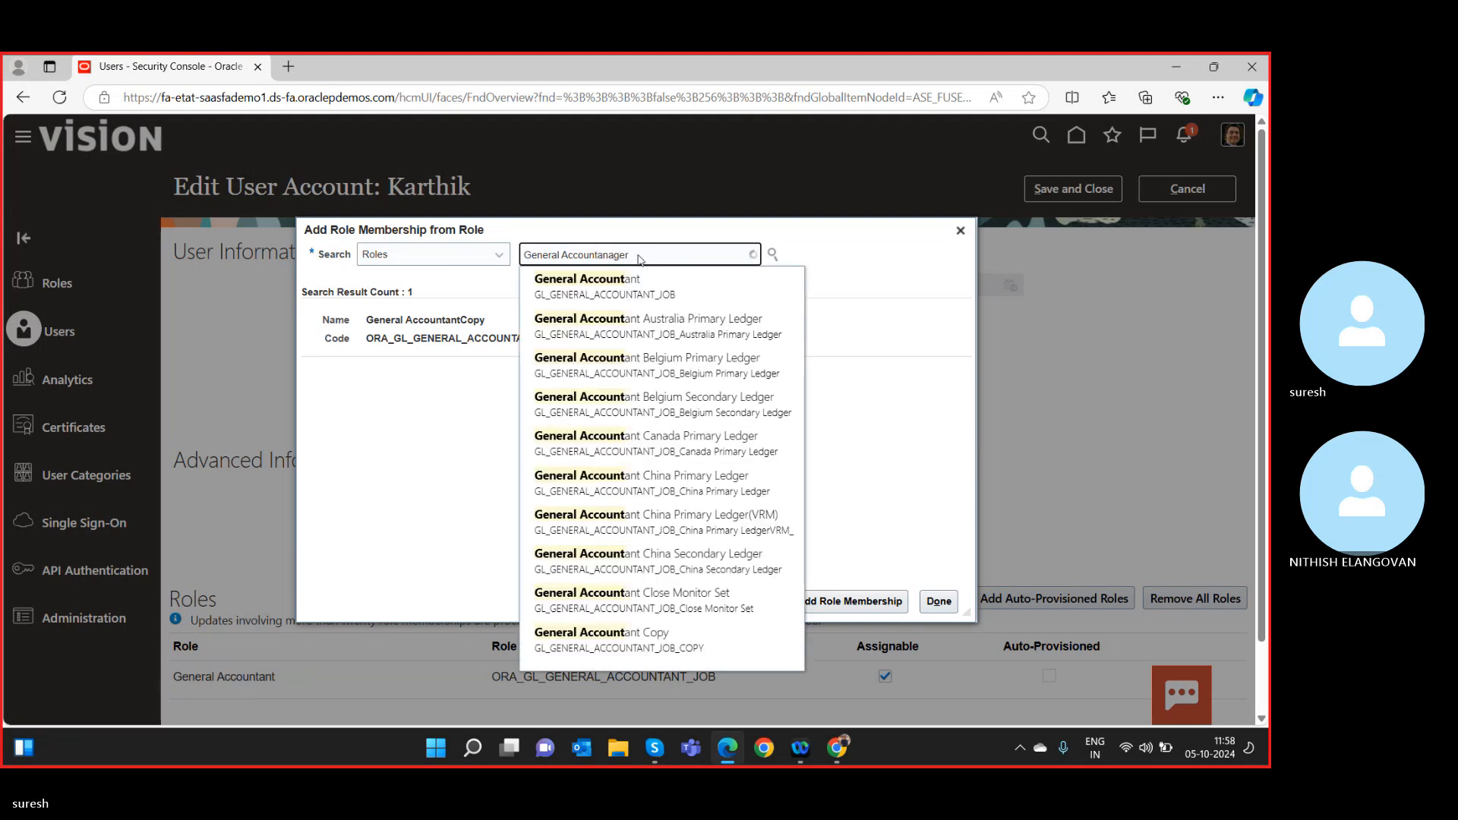
double_click(639, 256)
click(639, 256)
key(BackSpace)
key(BackSpace)
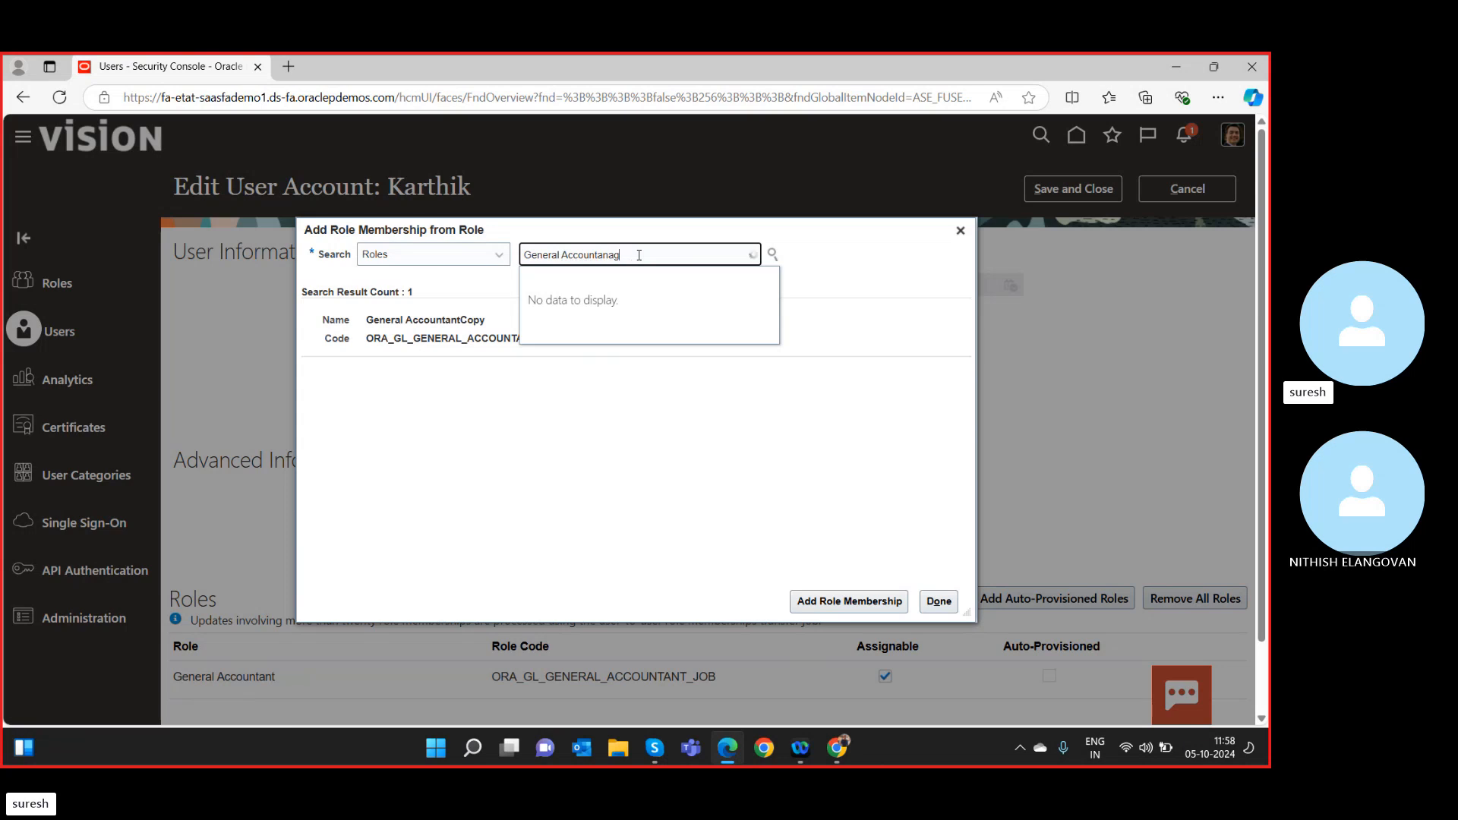
key(BackSpace)
key(BackSpace)
key(BackSpace)
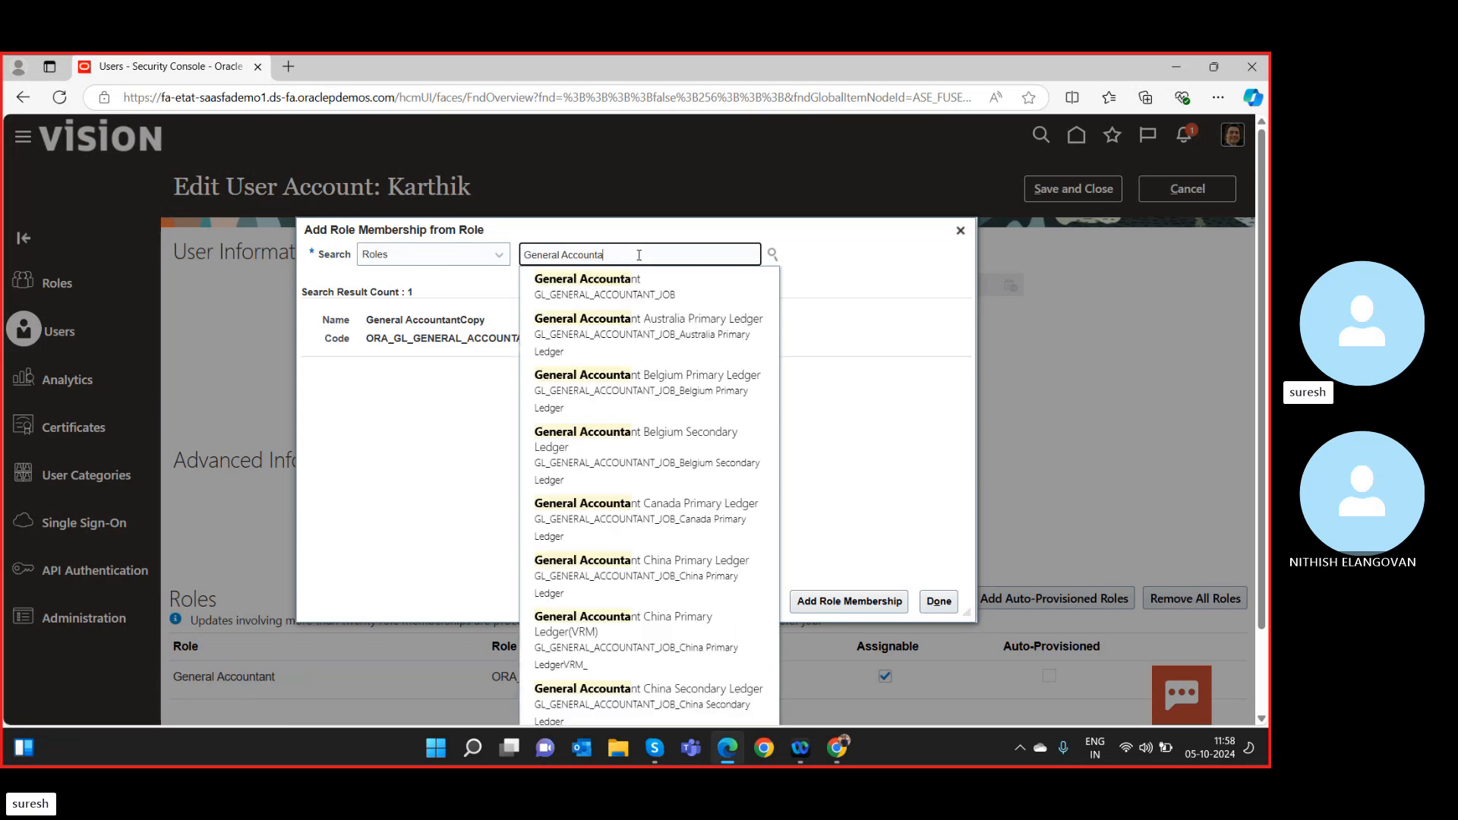
key(BackSpace)
text(ing)
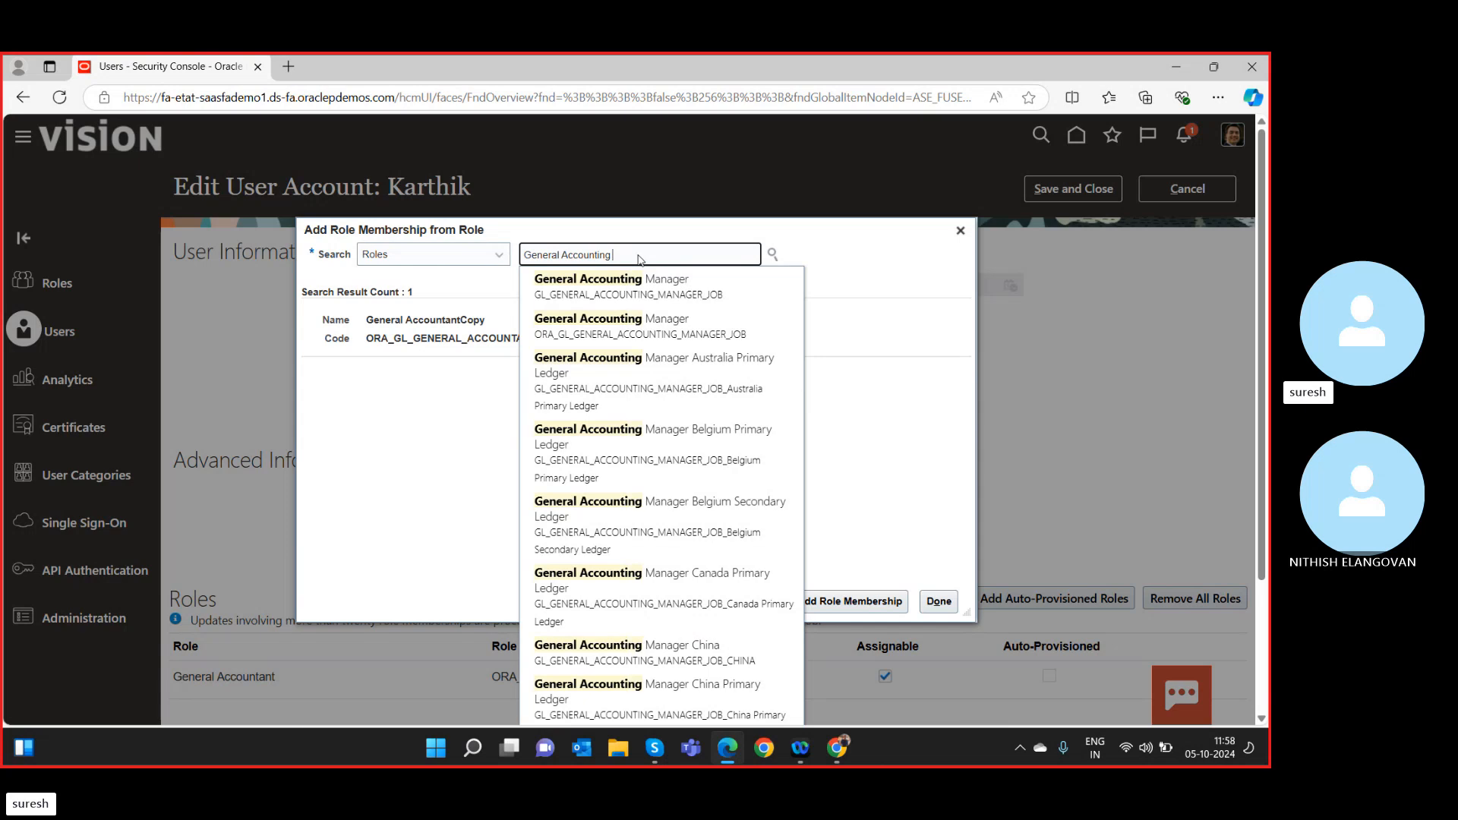
click(632, 328)
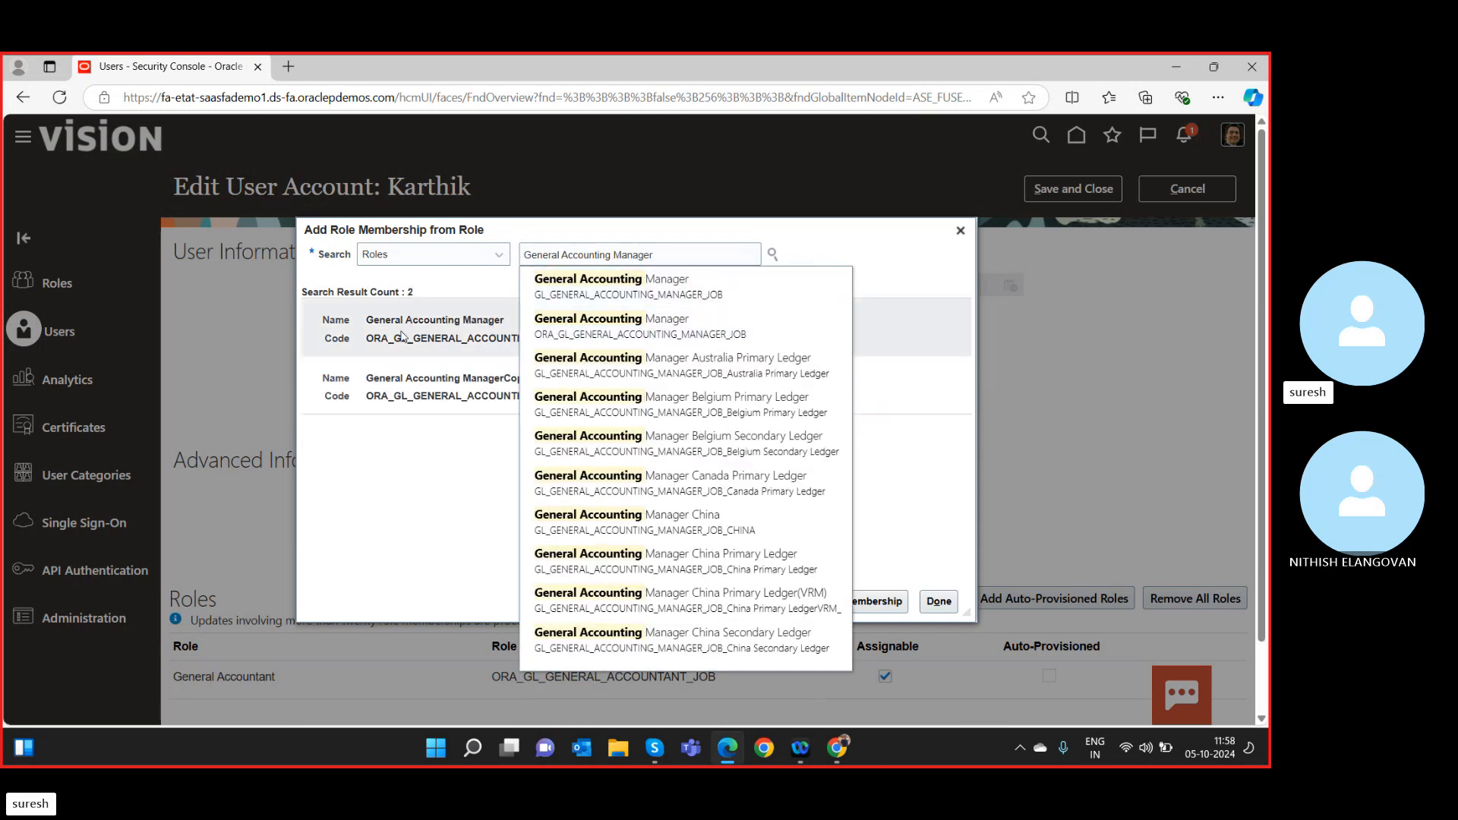
click(403, 335)
click(836, 601)
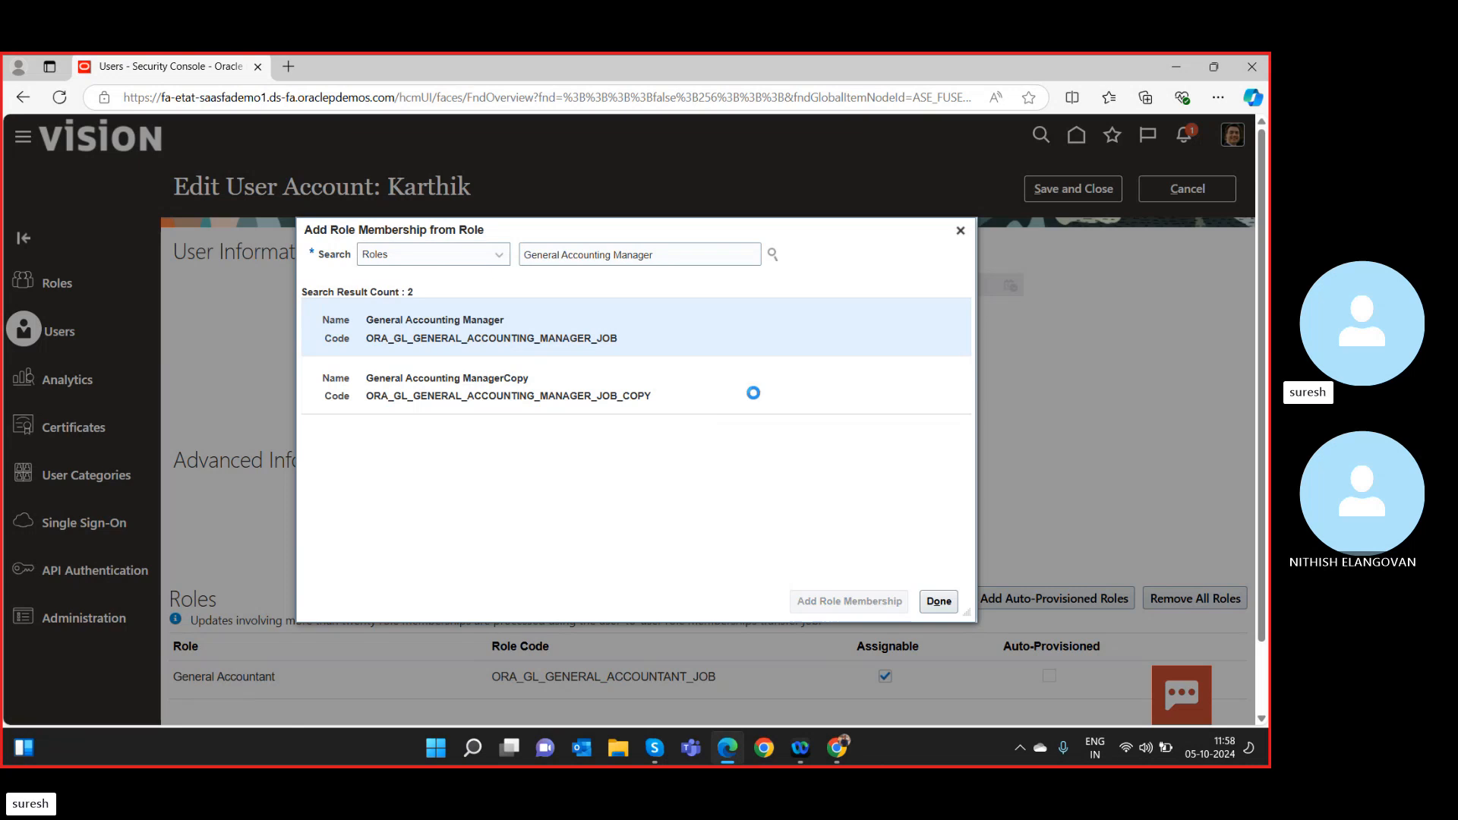
Add the IT Security Manager role membership to the user.
click(673, 253)
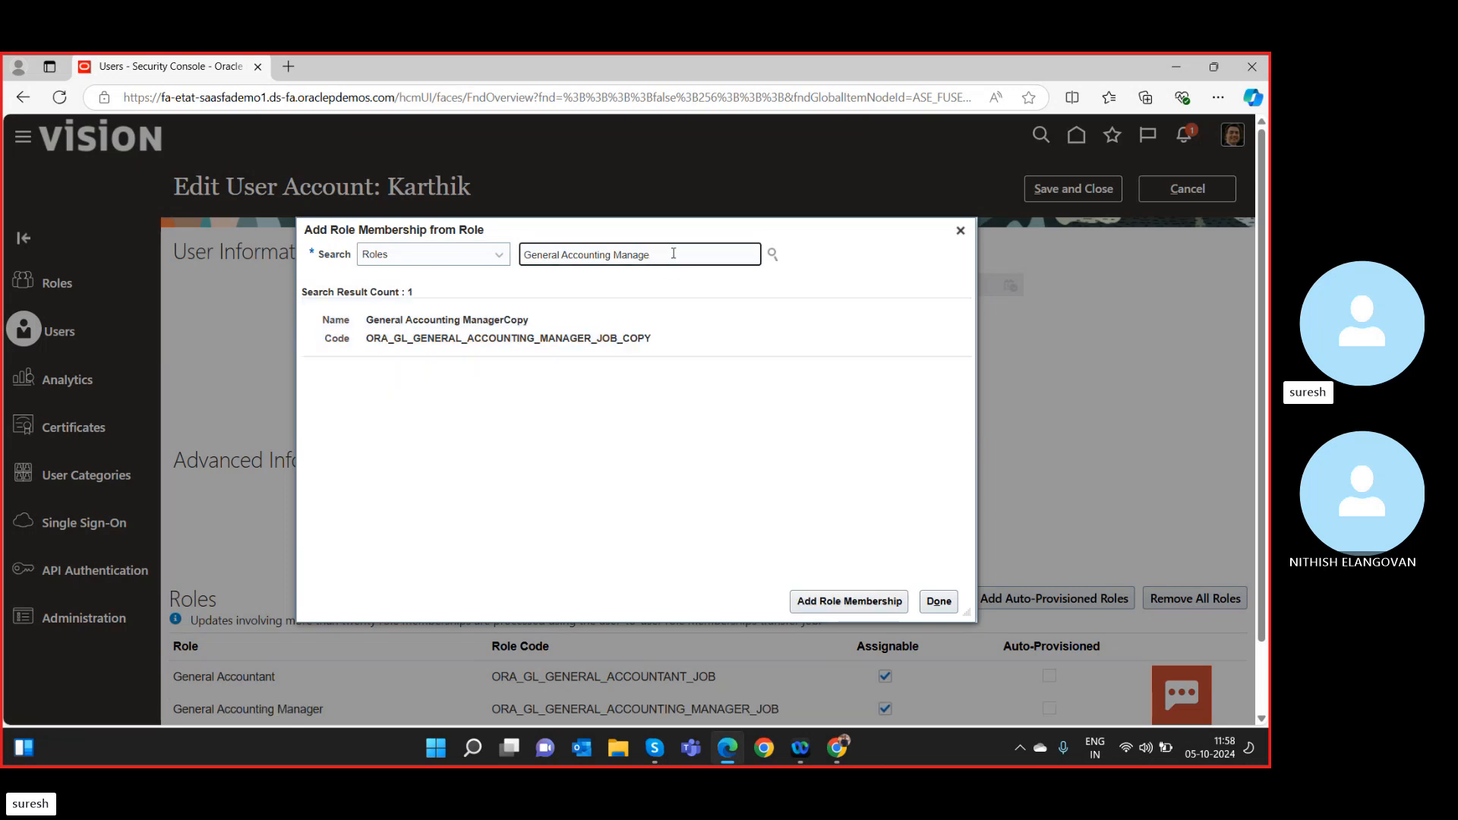
key(BackSpace)
key(BackSpace)
key(BackSpace)
key(BackSpace)
key(BackSpace)
key(BackSpace)
key(BackSpace)
key(BackSpace)
key(BackSpace)
key(BackSpace)
key(BackSpace)
key(BackSpace)
key(BackSpace)
key(BackSpace)
key(BackSpace)
key(BackSpace)
key(BackSpace)
key(BackSpace)
key(BackSpace)
key(BackSpace)
text(IT sec)
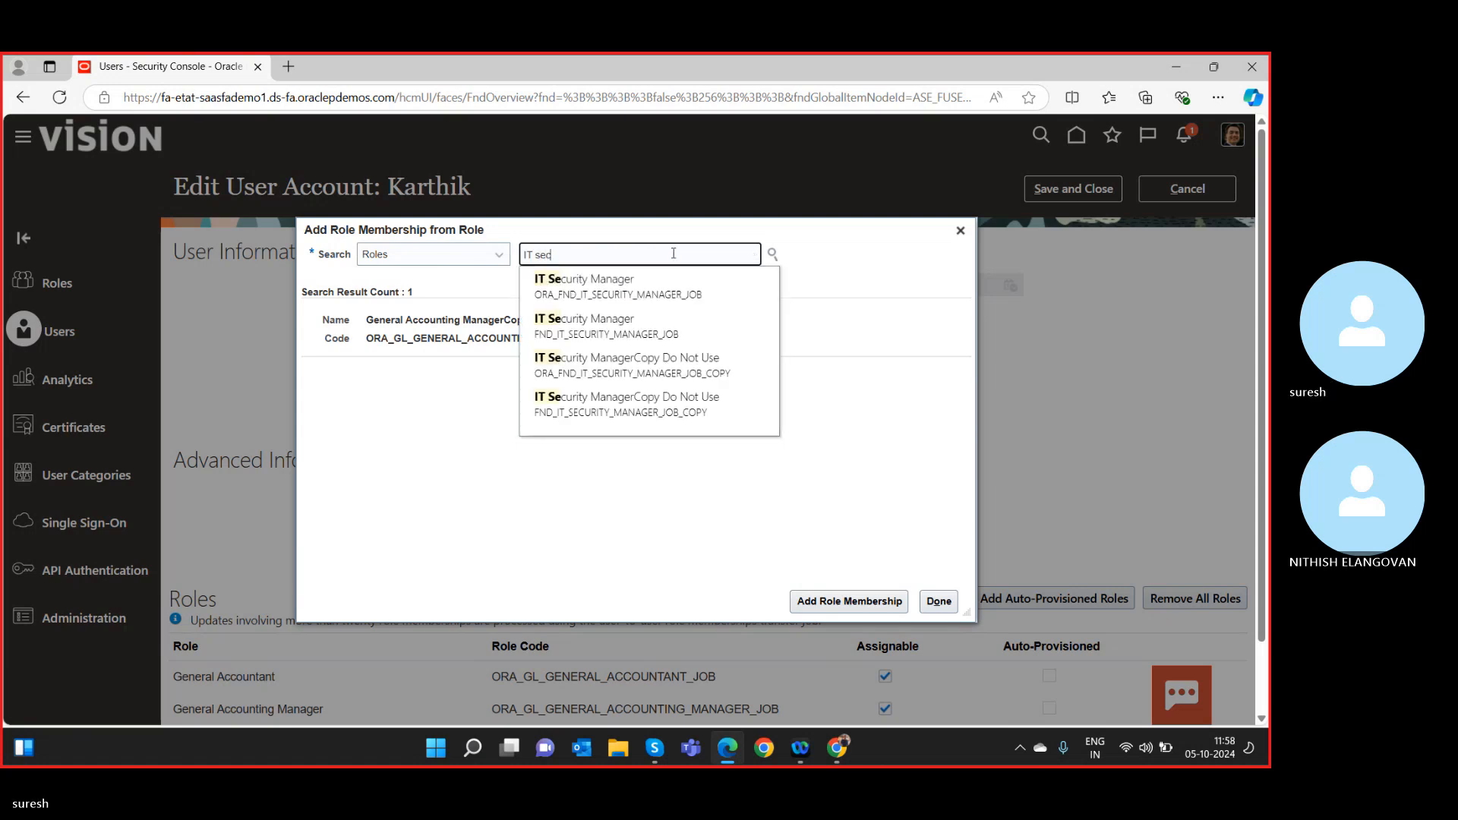
click(586, 298)
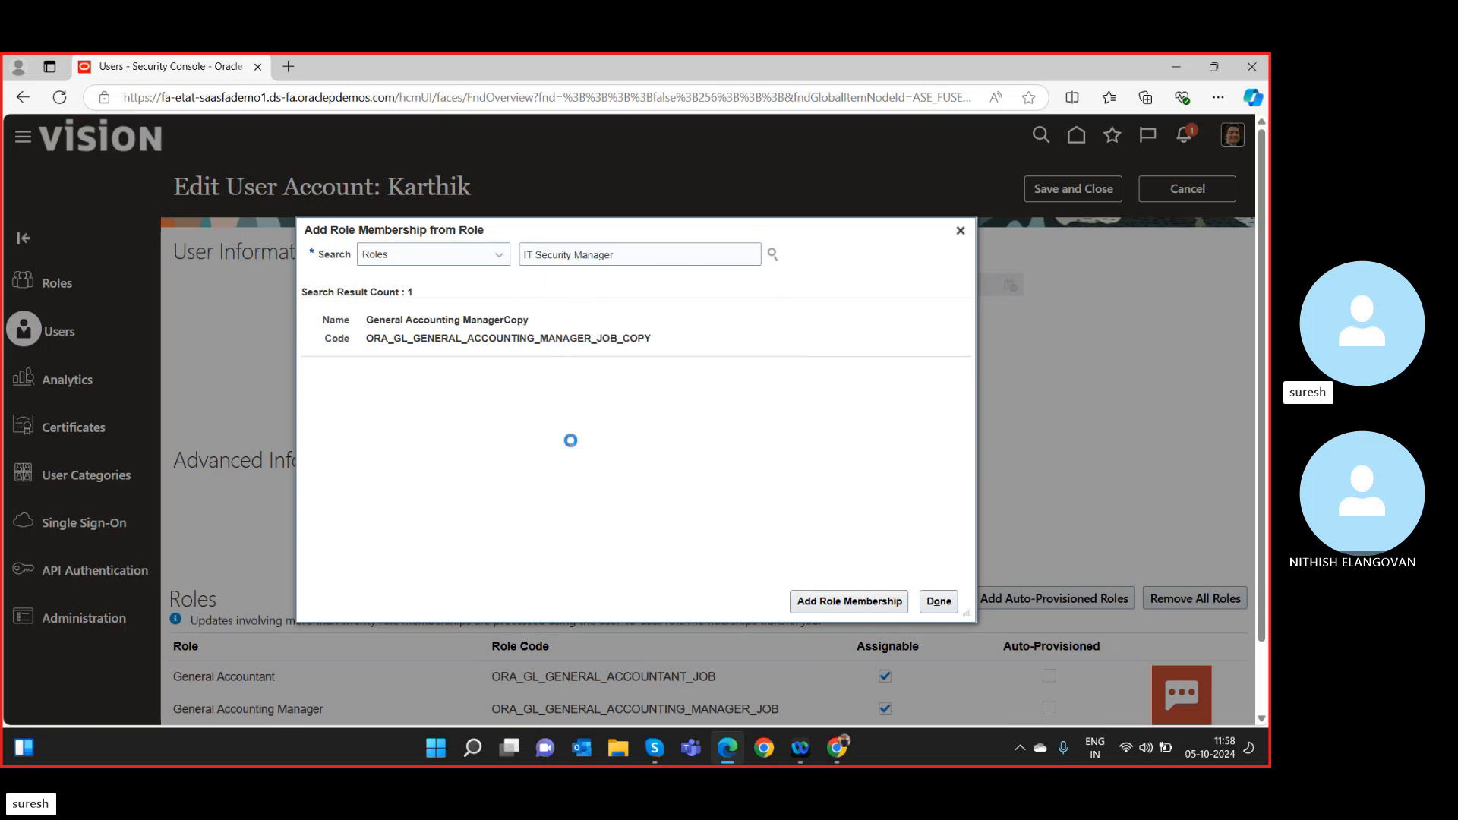
click(490, 335)
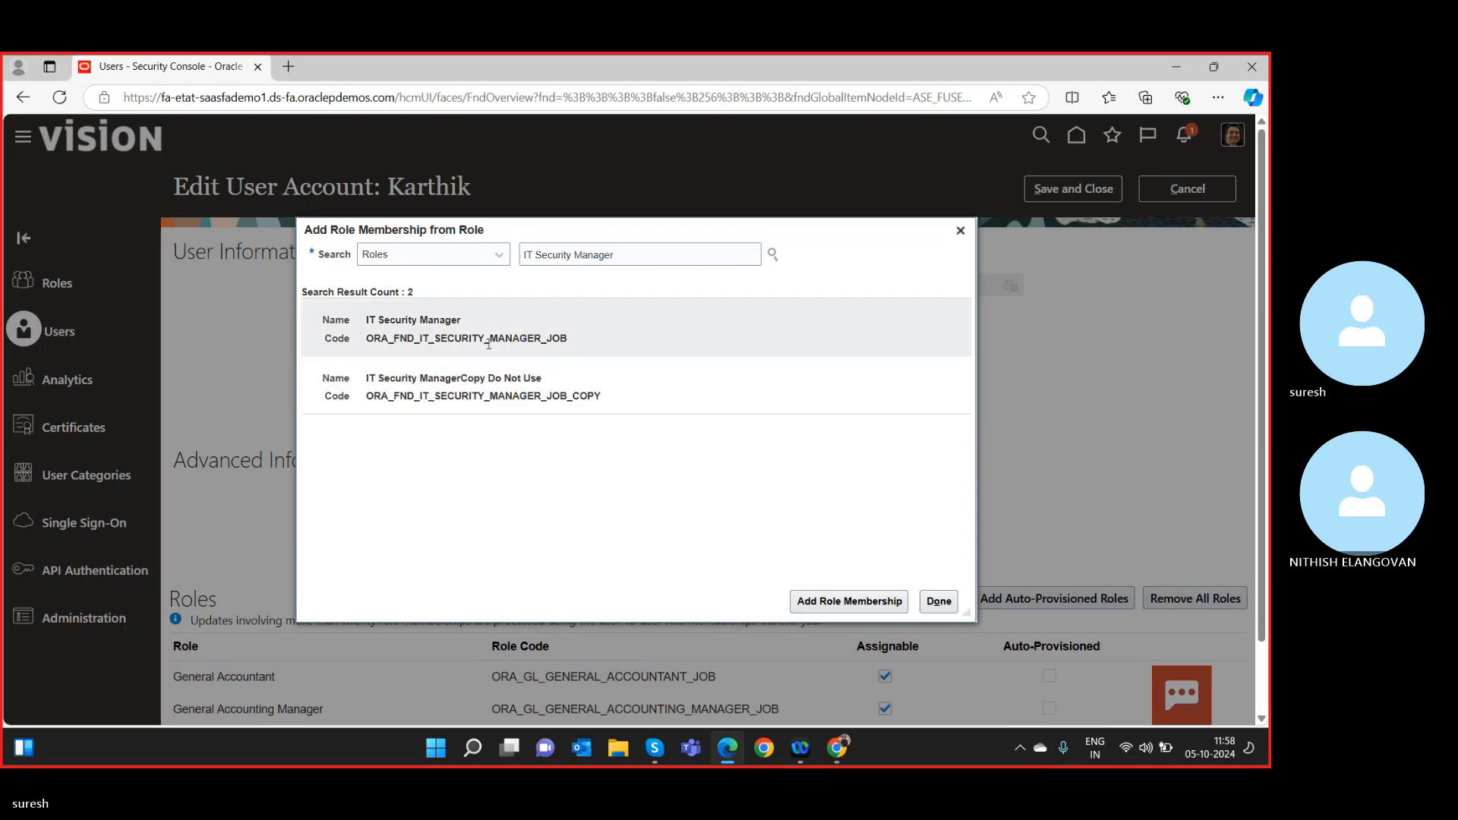
click(830, 602)
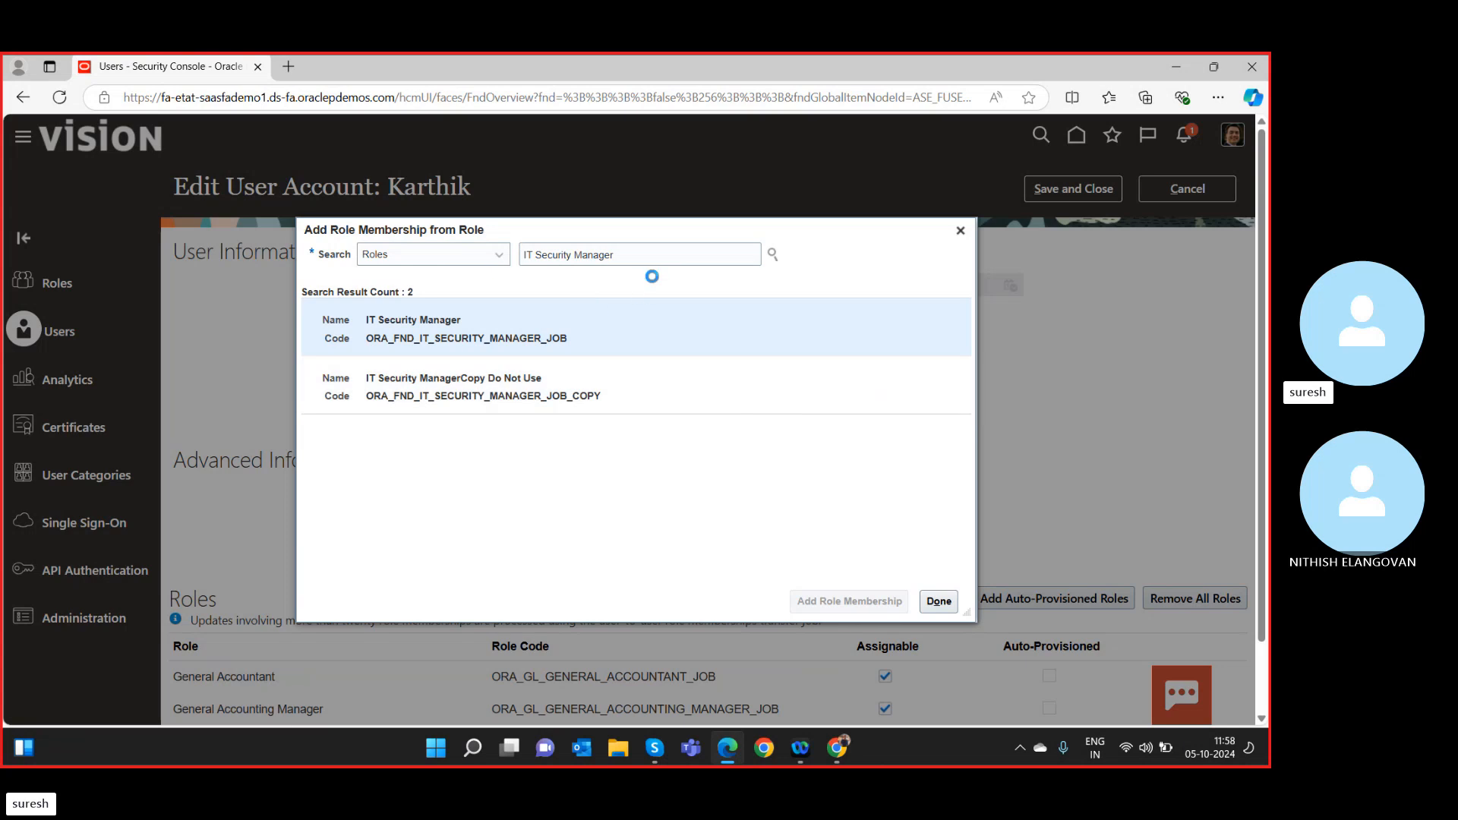
Add the Application Implementation Consultant role and close the Add Role Membership dialog.
triple_click(651, 256)
text(a)
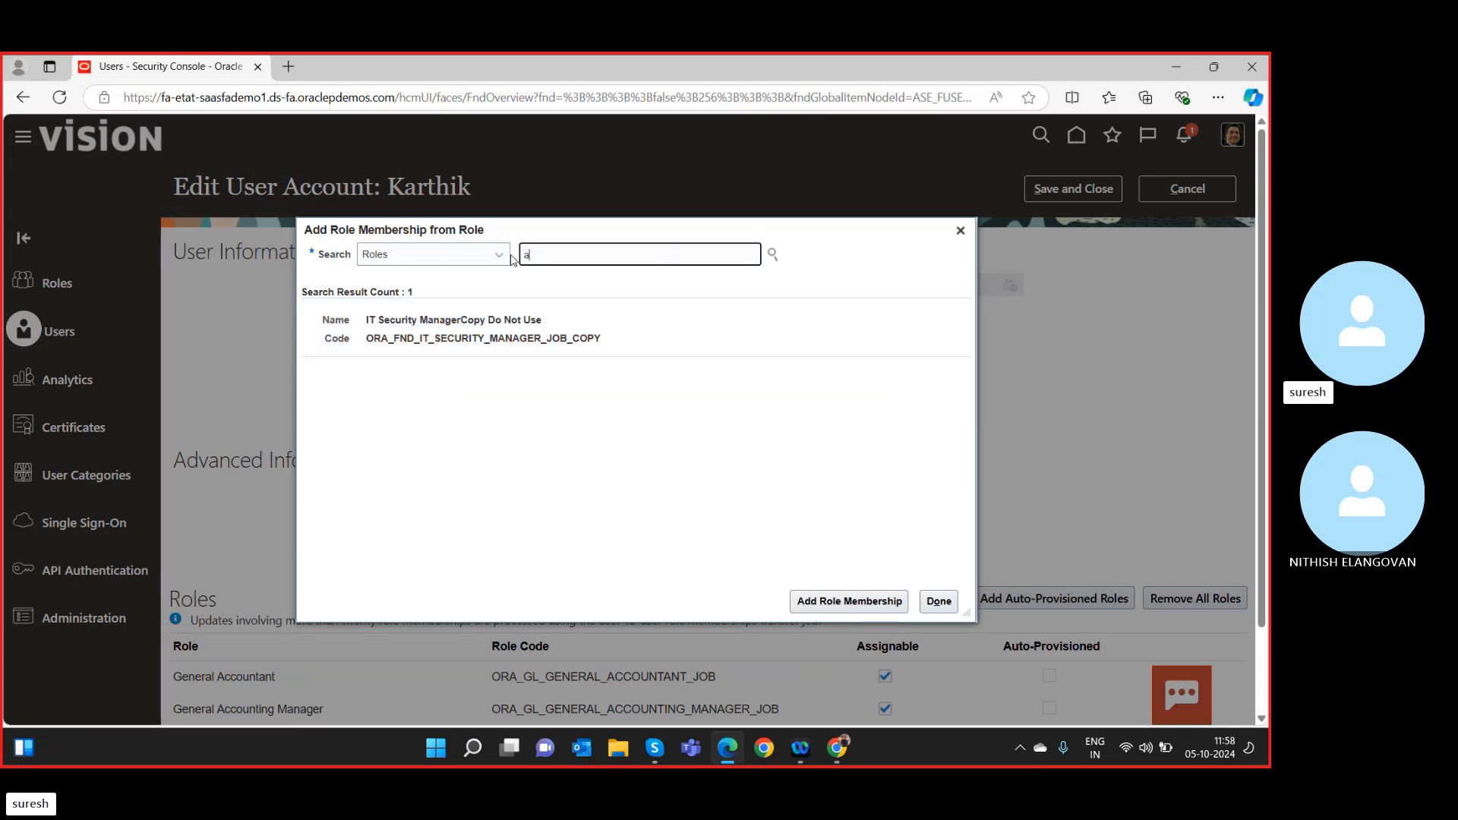
text(pplicatio)
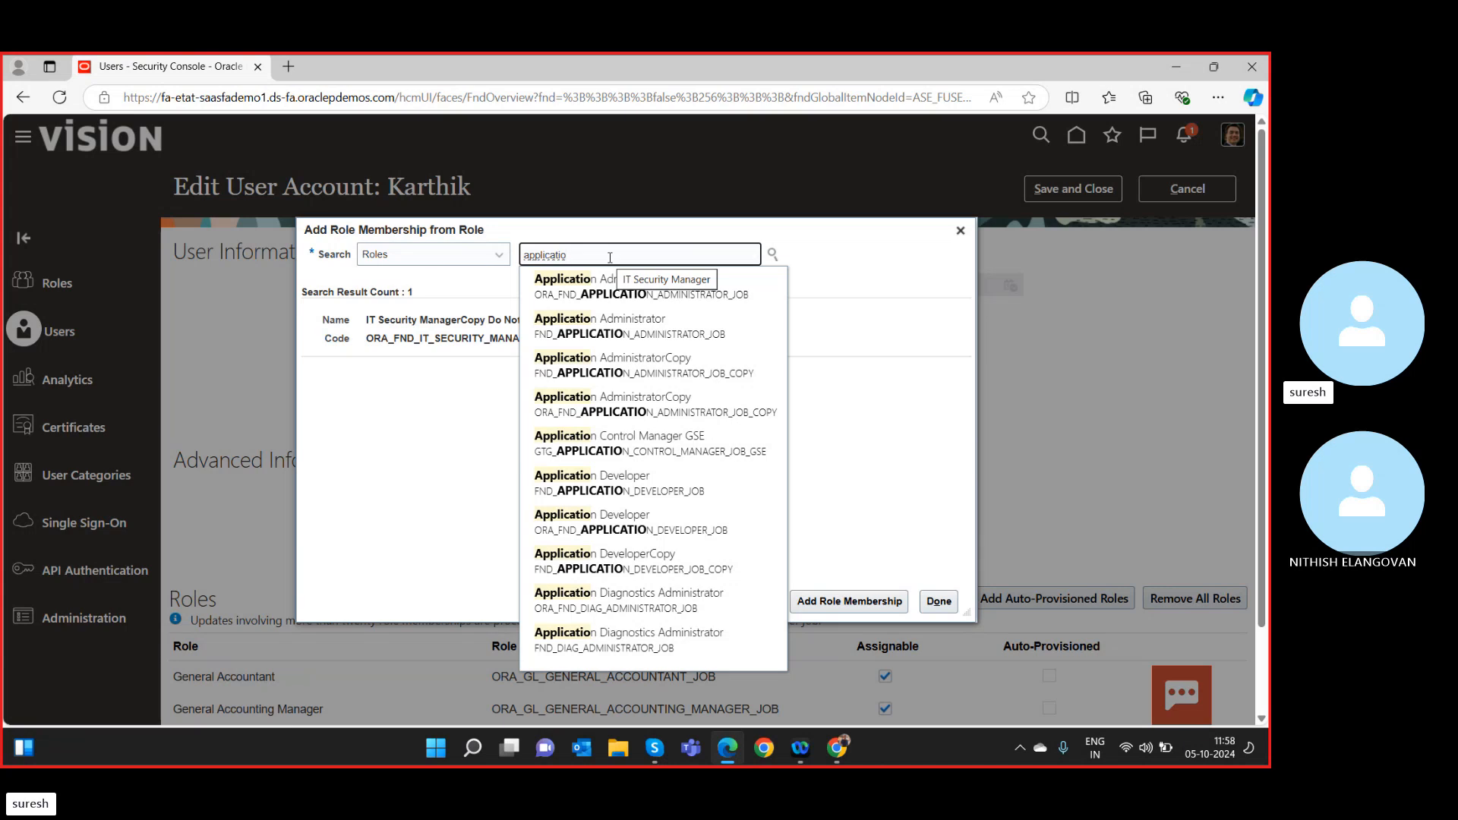
text(n im)
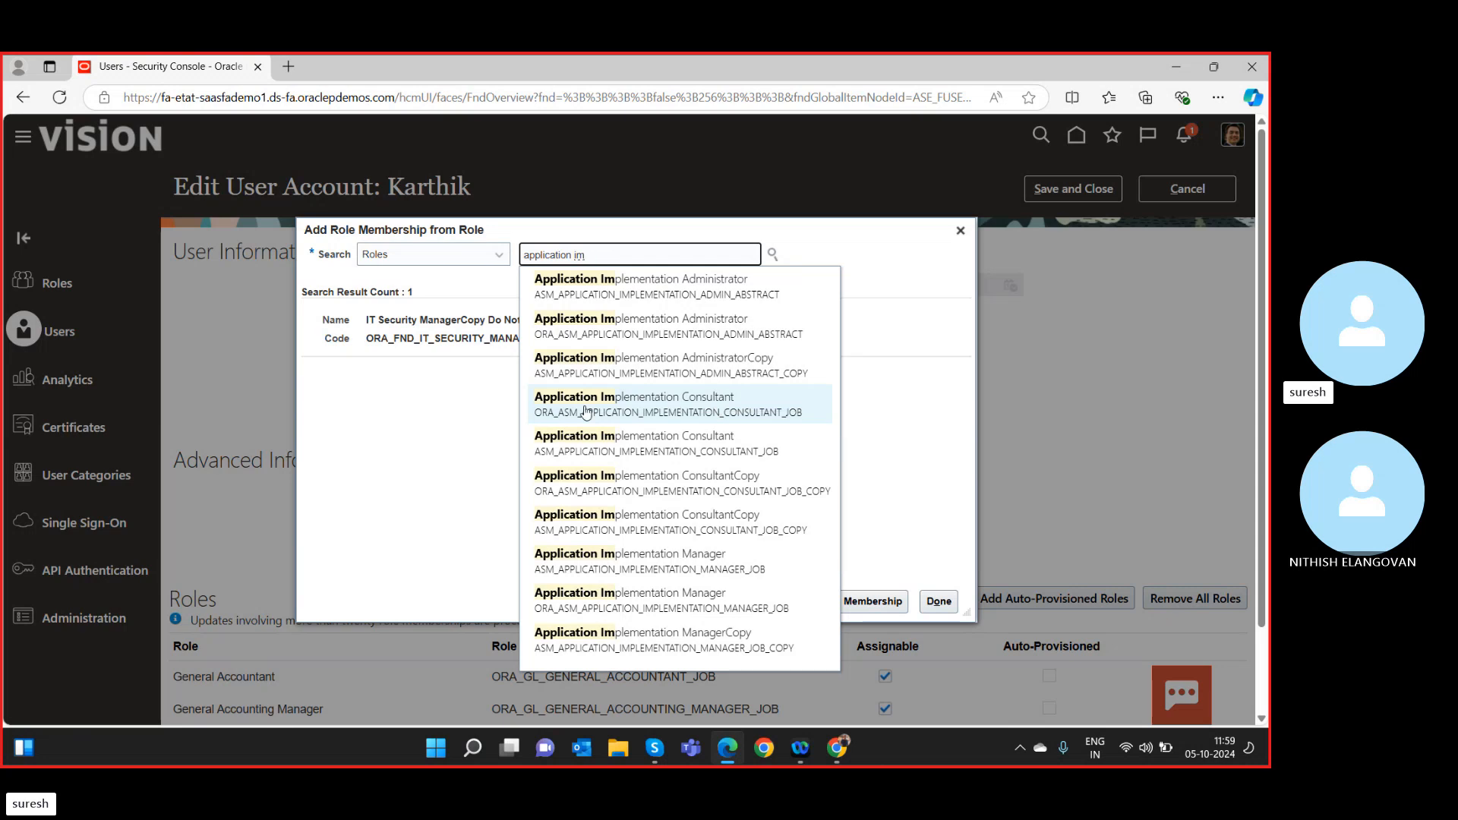
click(683, 409)
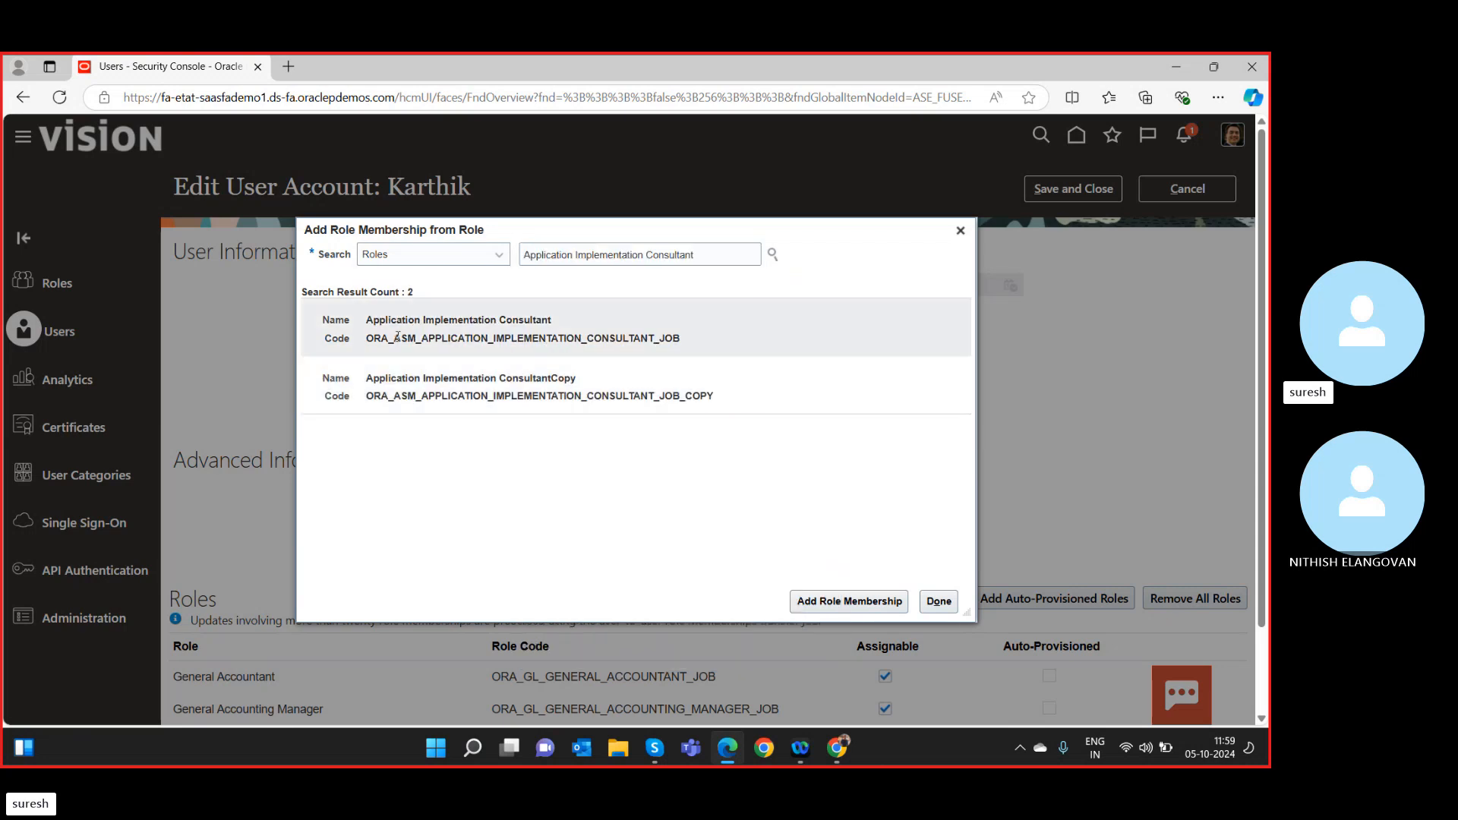
click(455, 333)
click(852, 602)
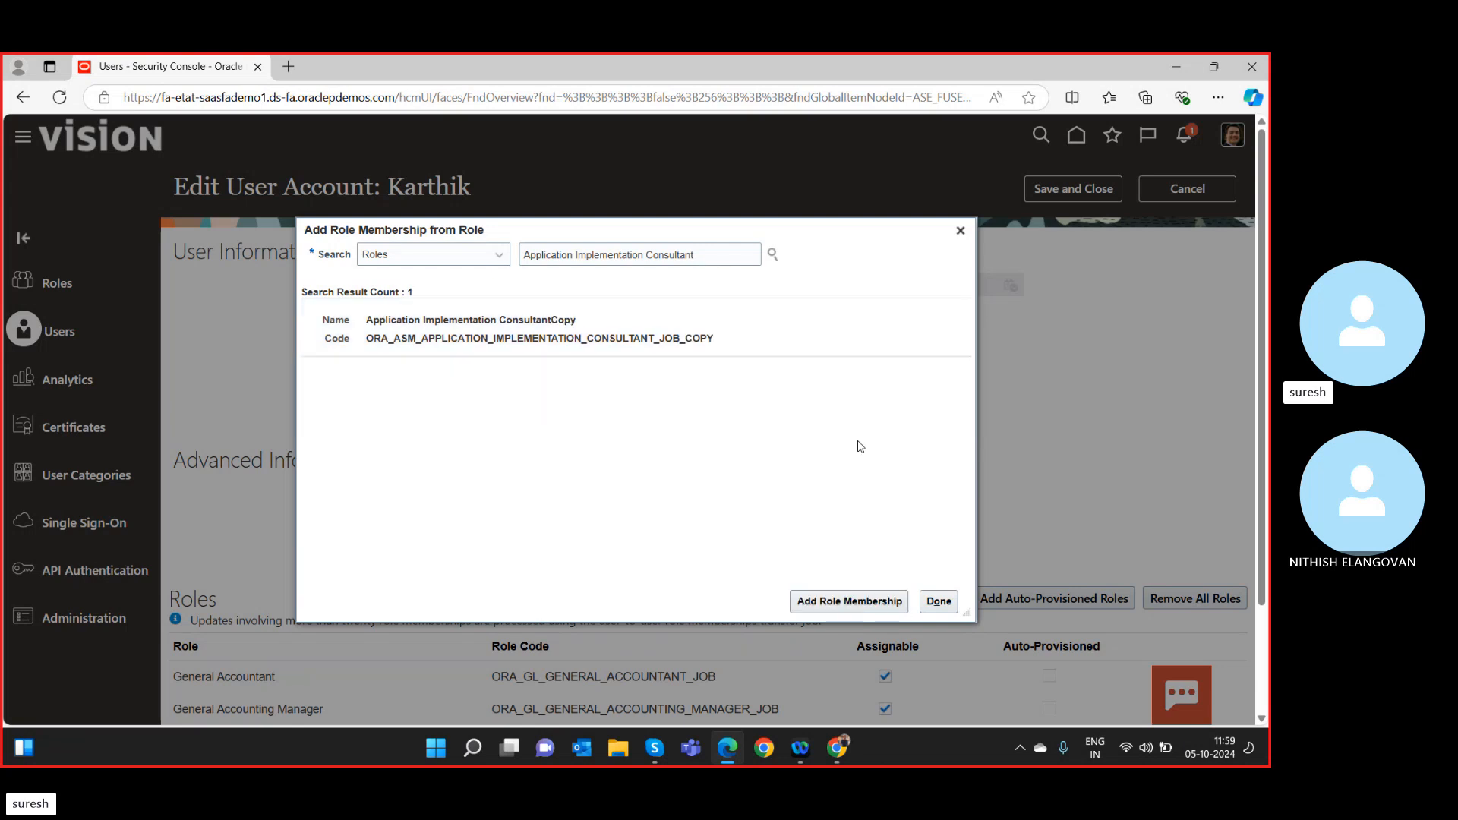
click(939, 600)
Save the account with General Accountant, General Accounting Manager, IT Security Manager and Implementation Consultant roles.
scroll(241, 568, down, 2)
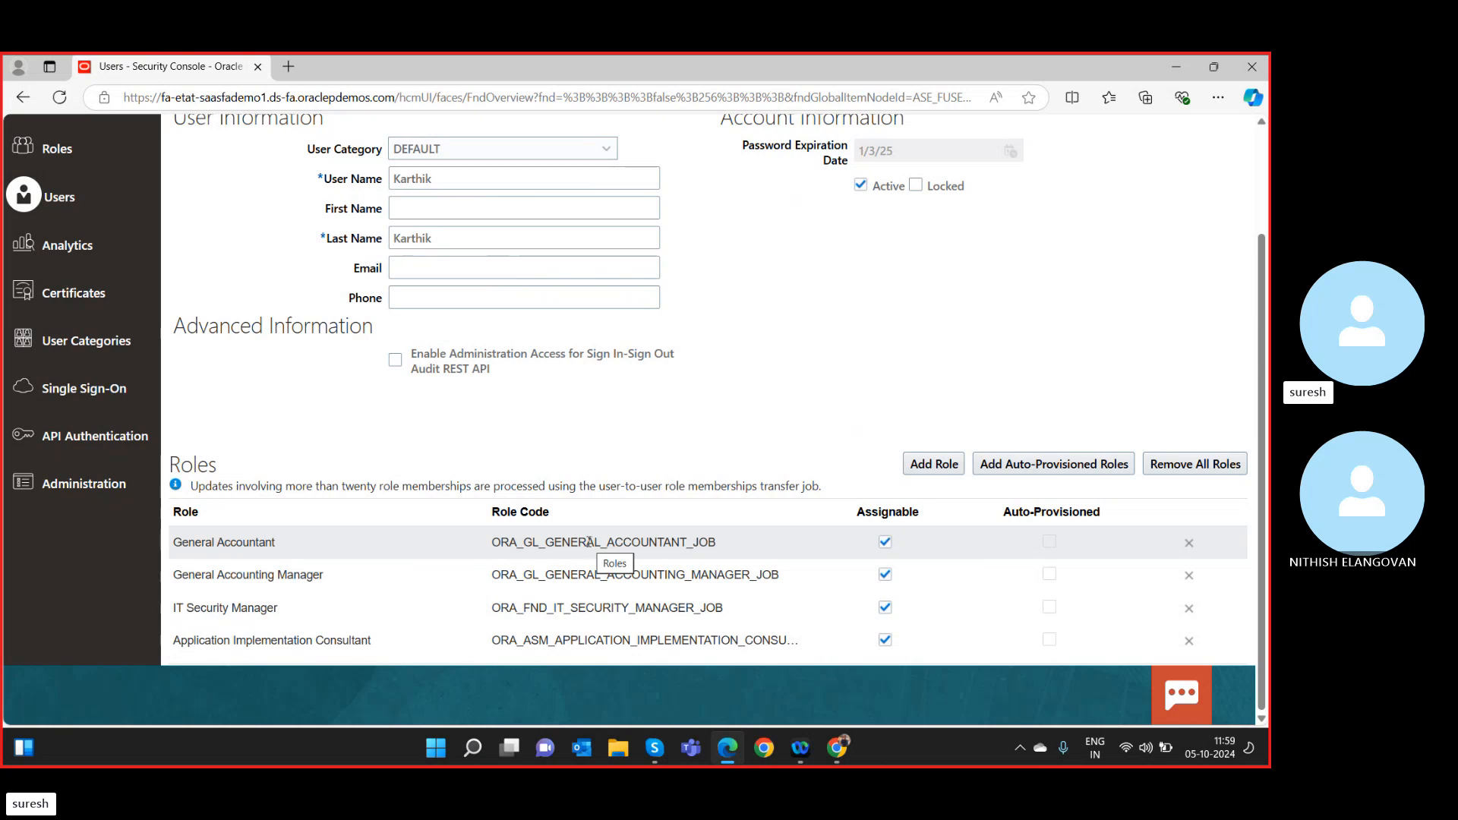
scroll(589, 541, up, 2)
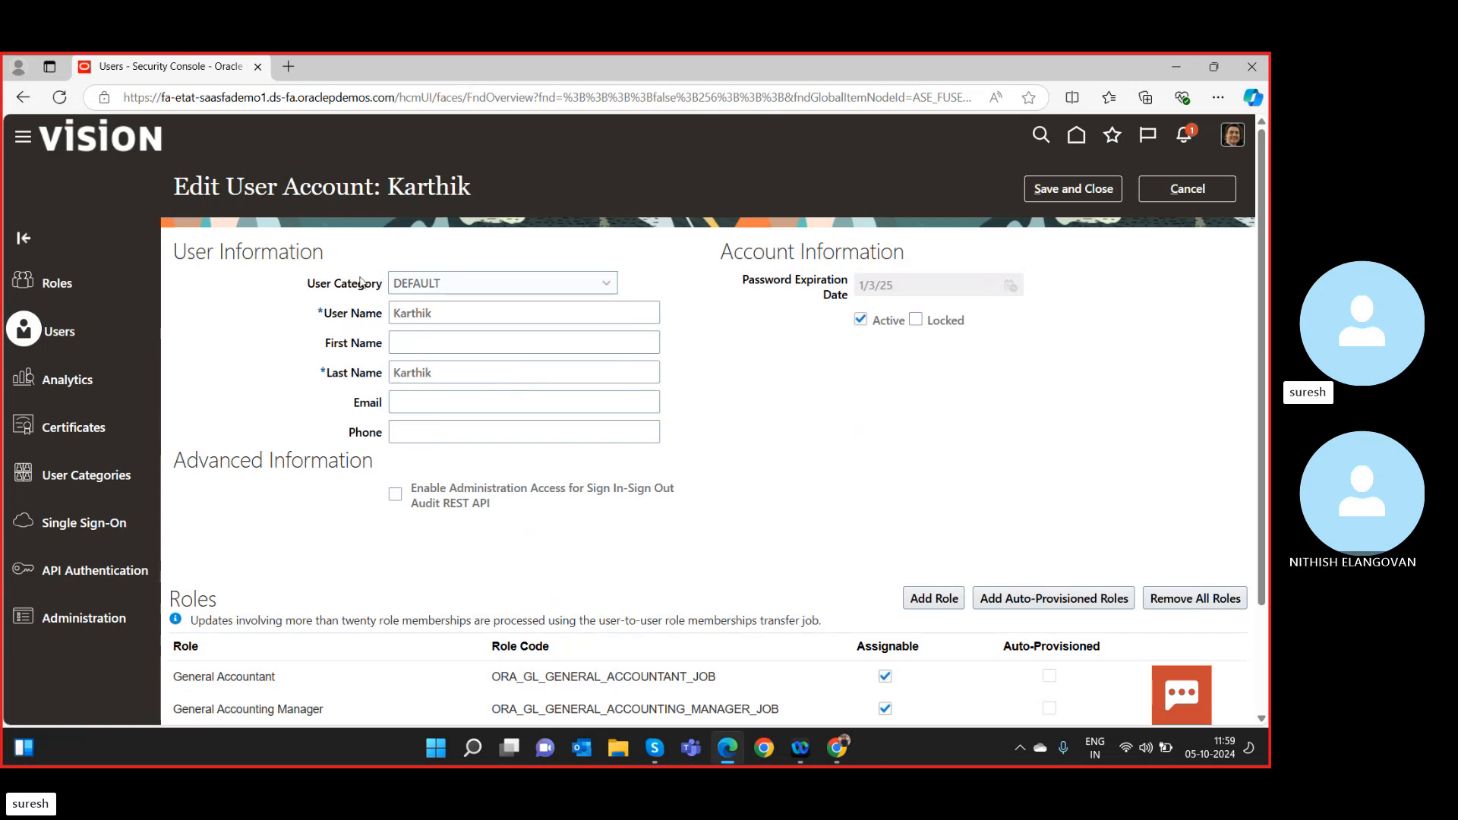
click(1069, 187)
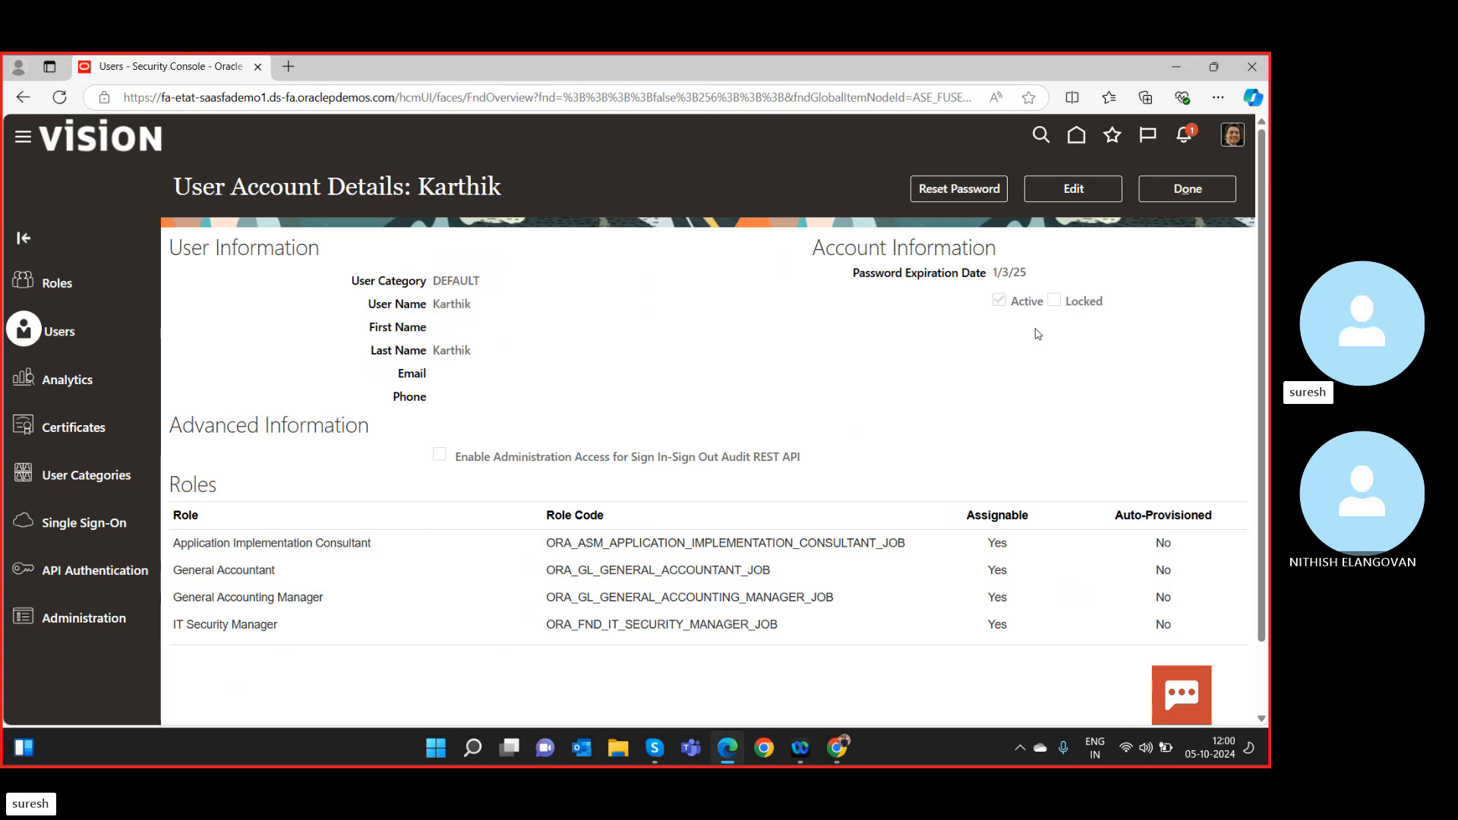
Reopen the user account for editing, then cancel out to the Roles page without changes.
scroll(609, 399, down, 1)
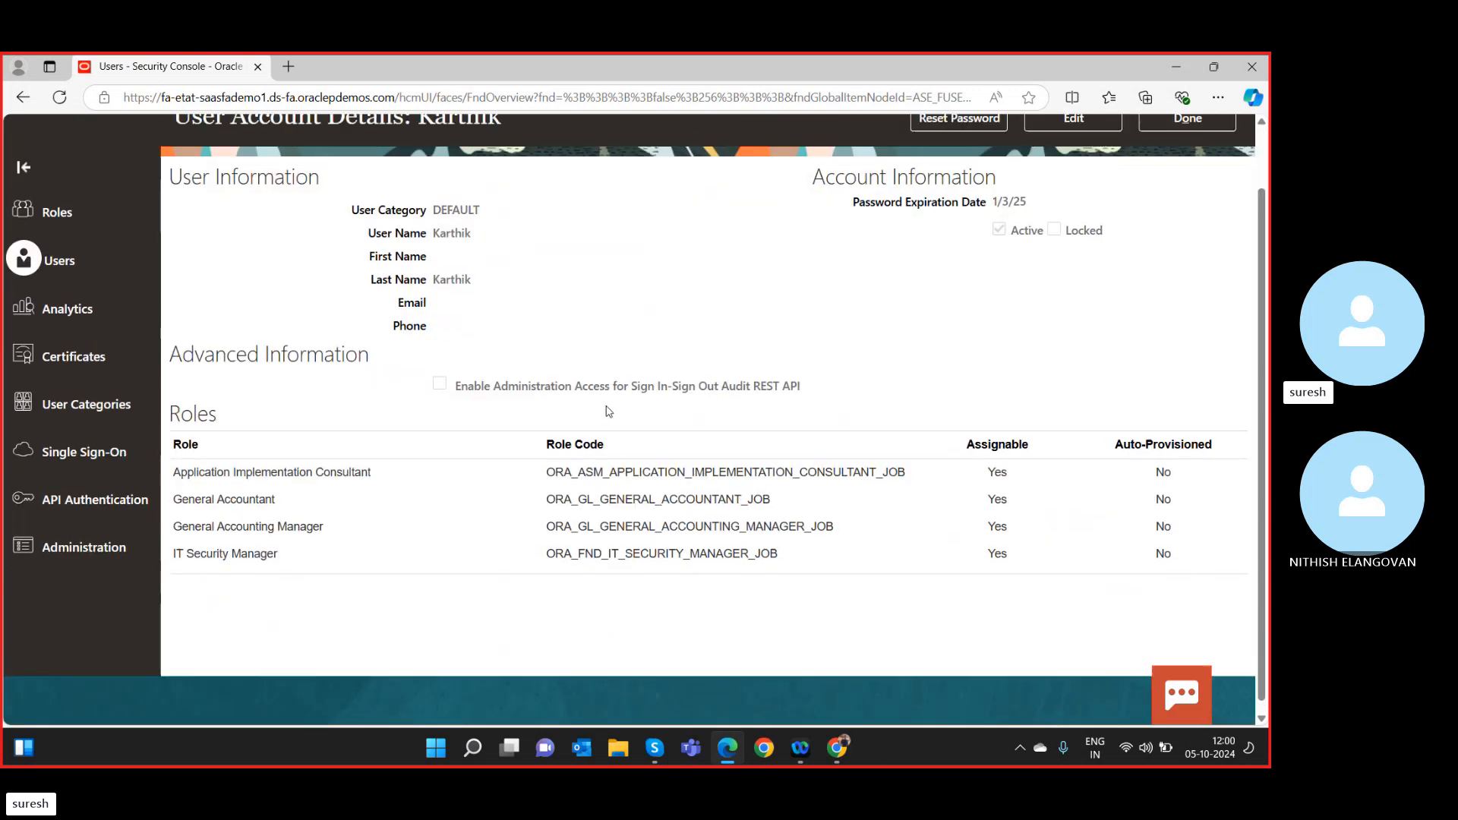
scroll(1020, 181, up, 1)
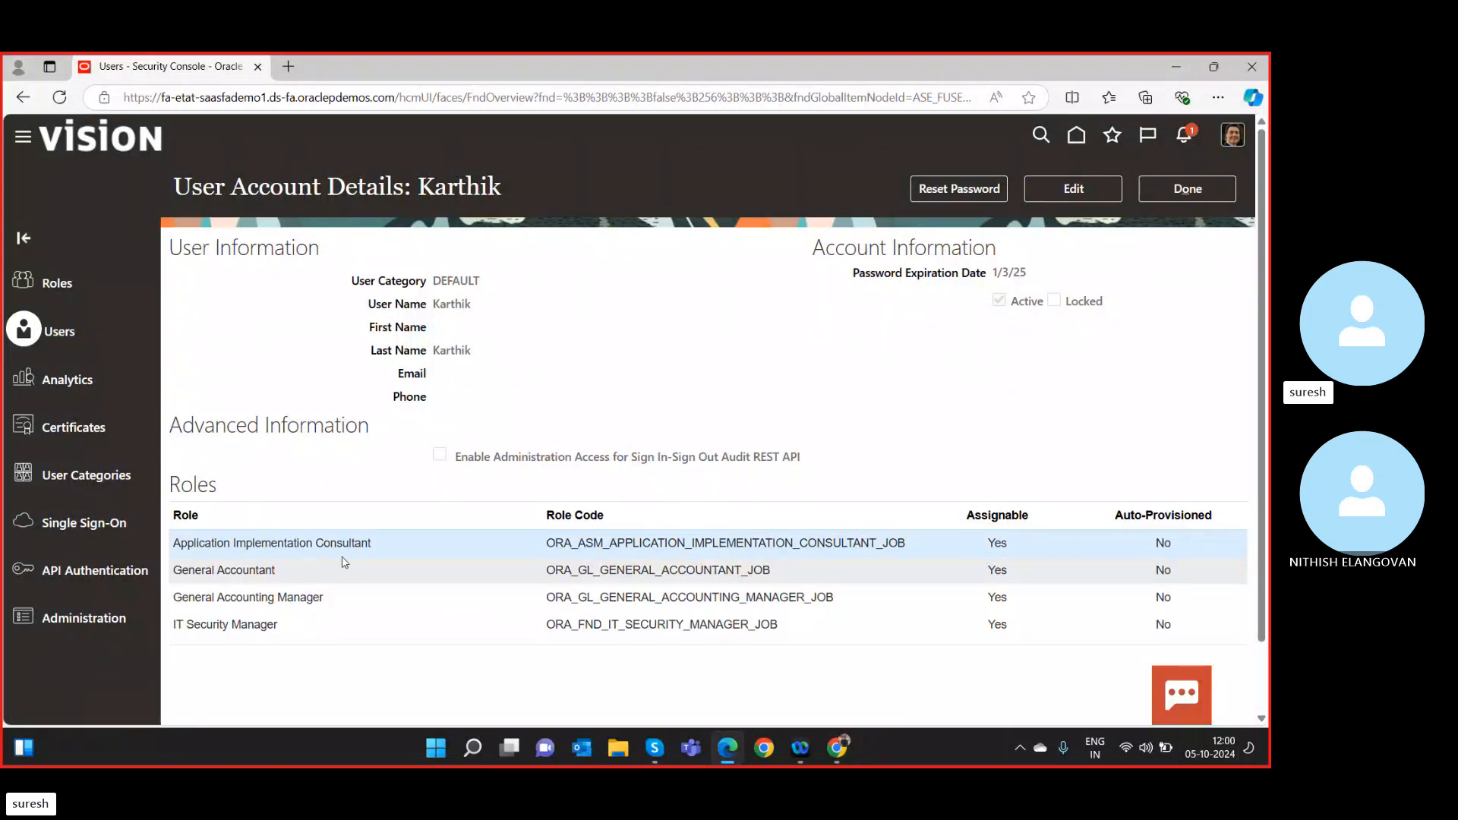
double_click(787, 543)
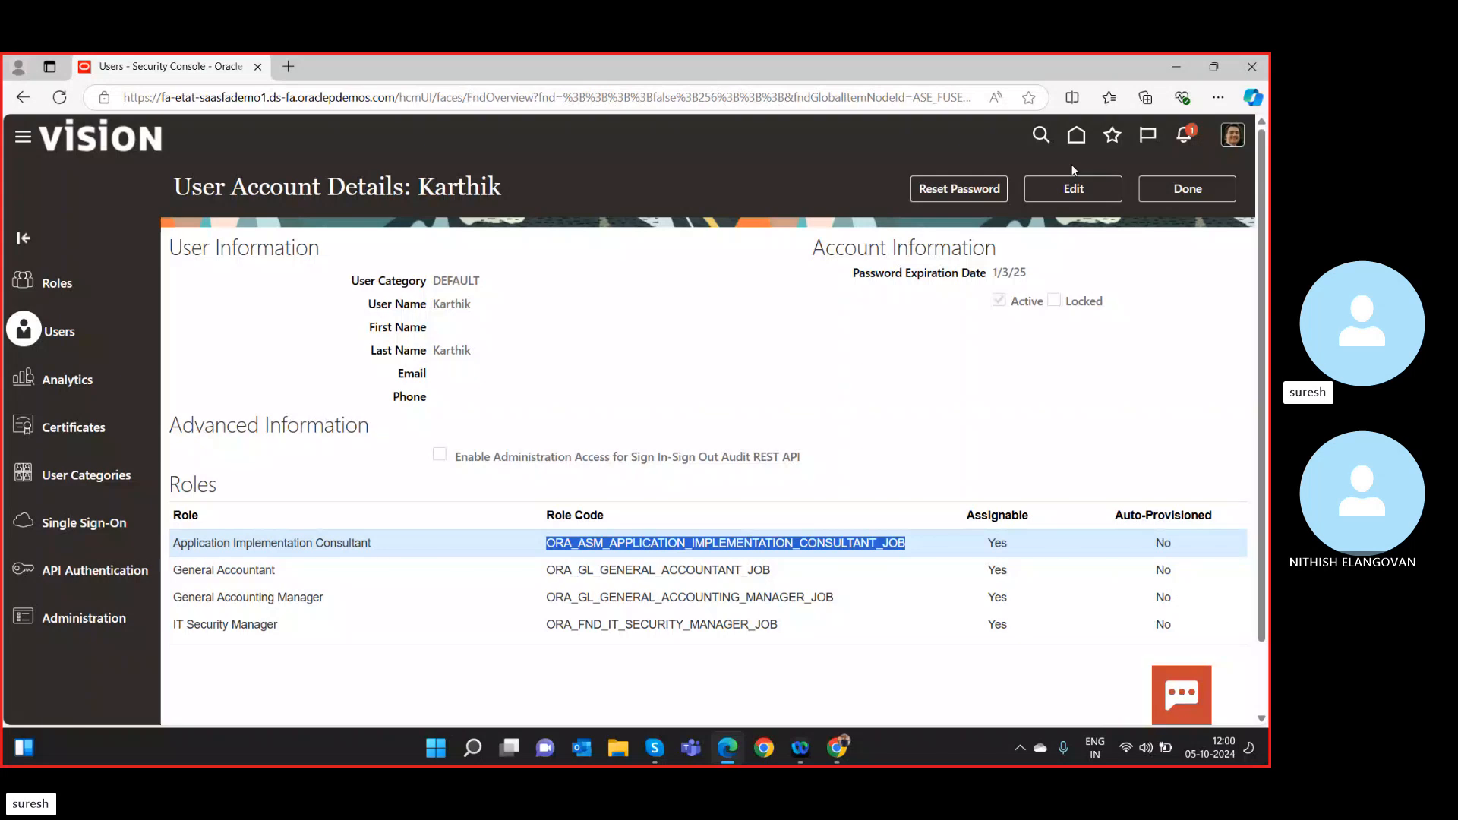
click(1073, 188)
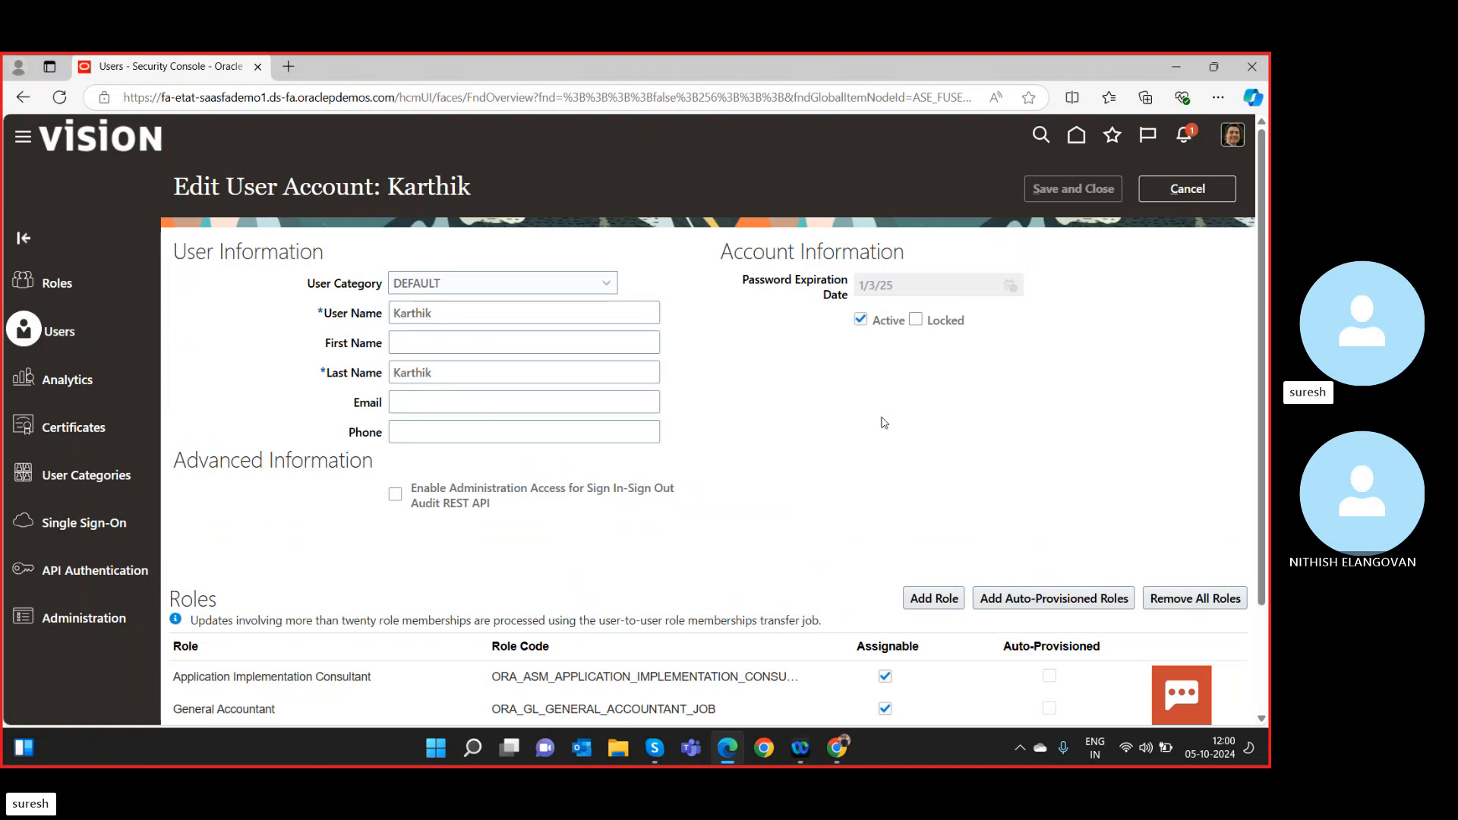
scroll(971, 486, down, 3)
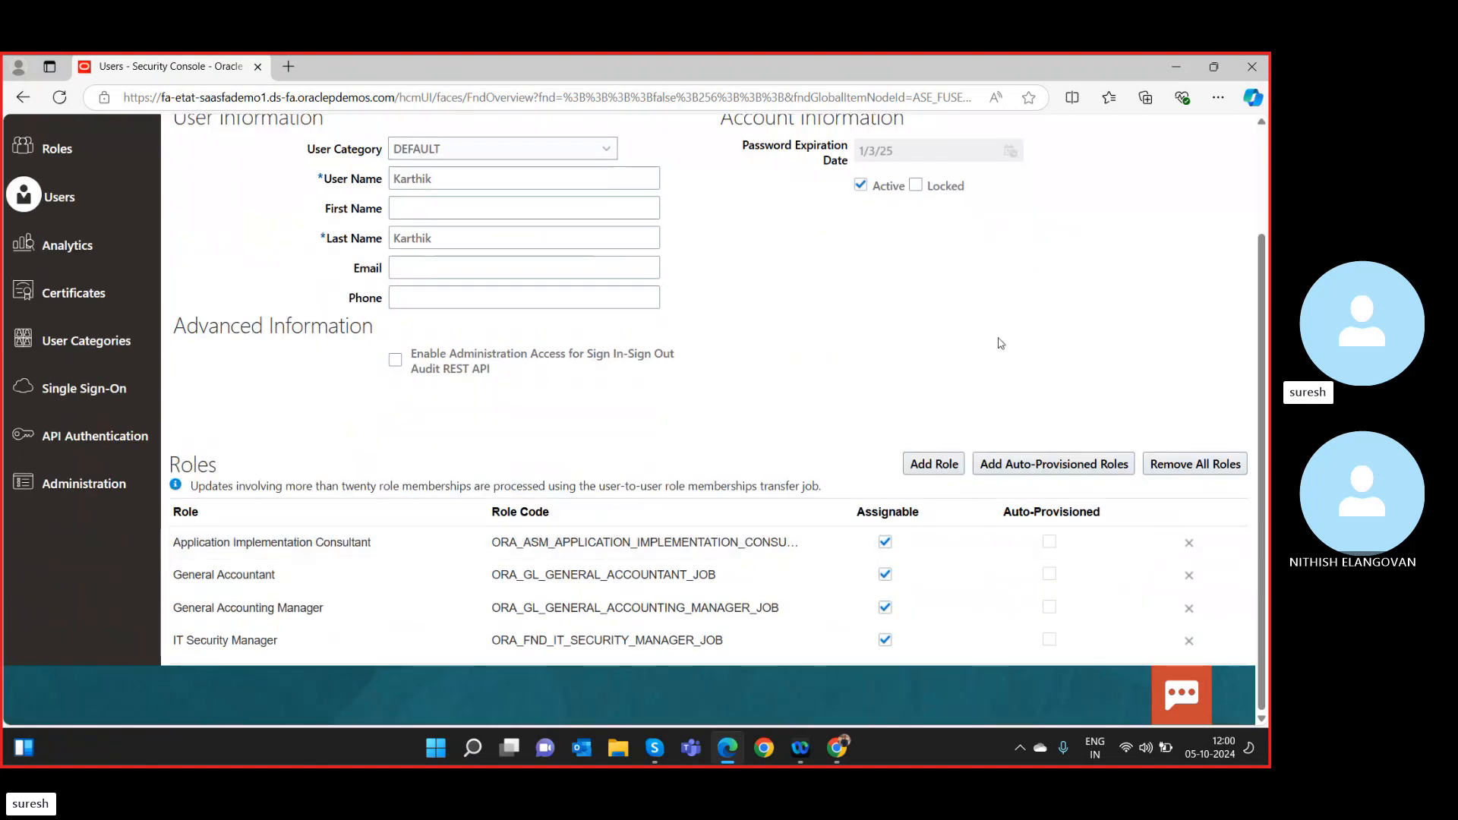
scroll(991, 365, up, 3)
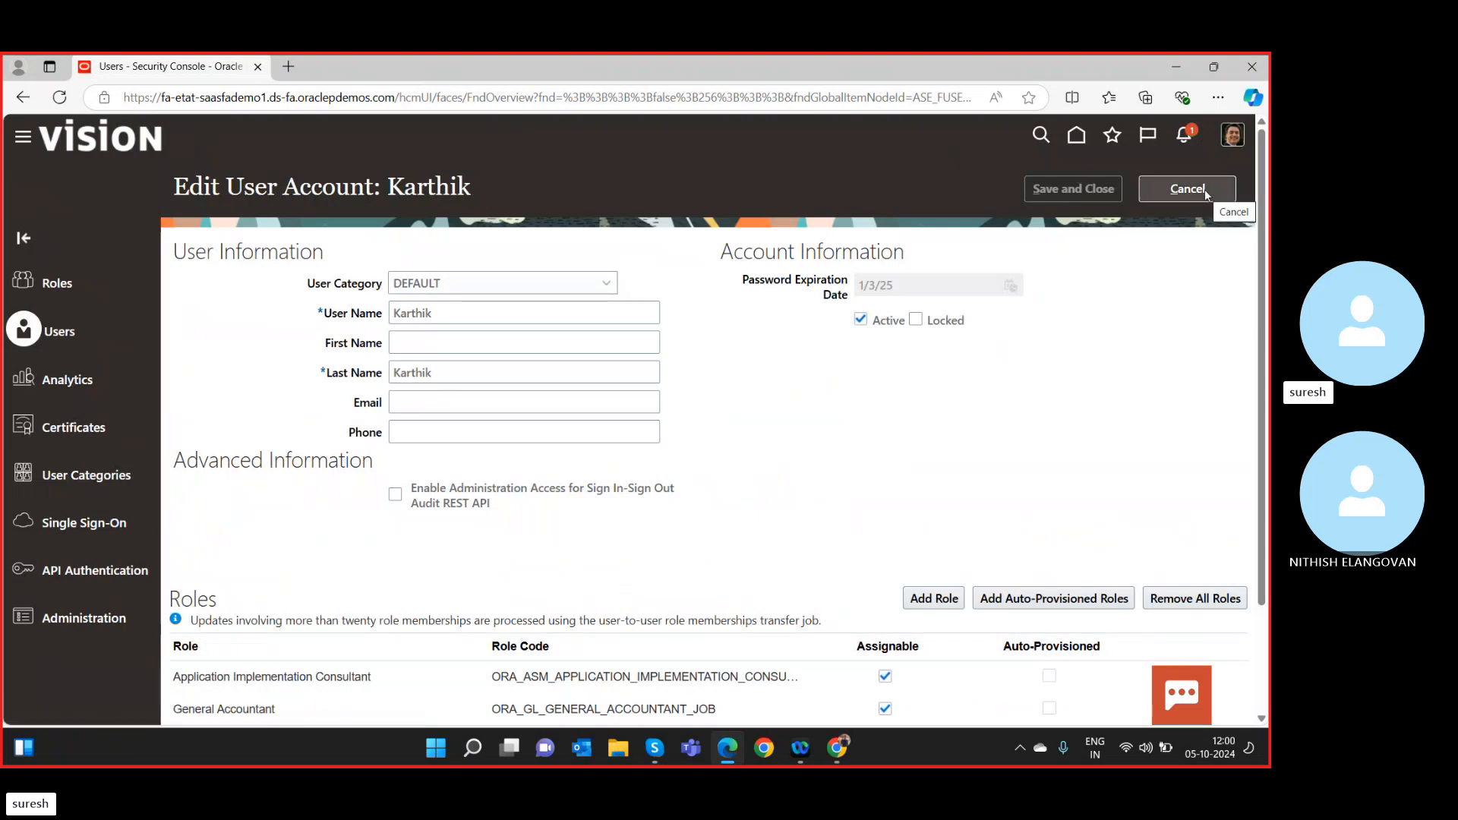
click(30, 283)
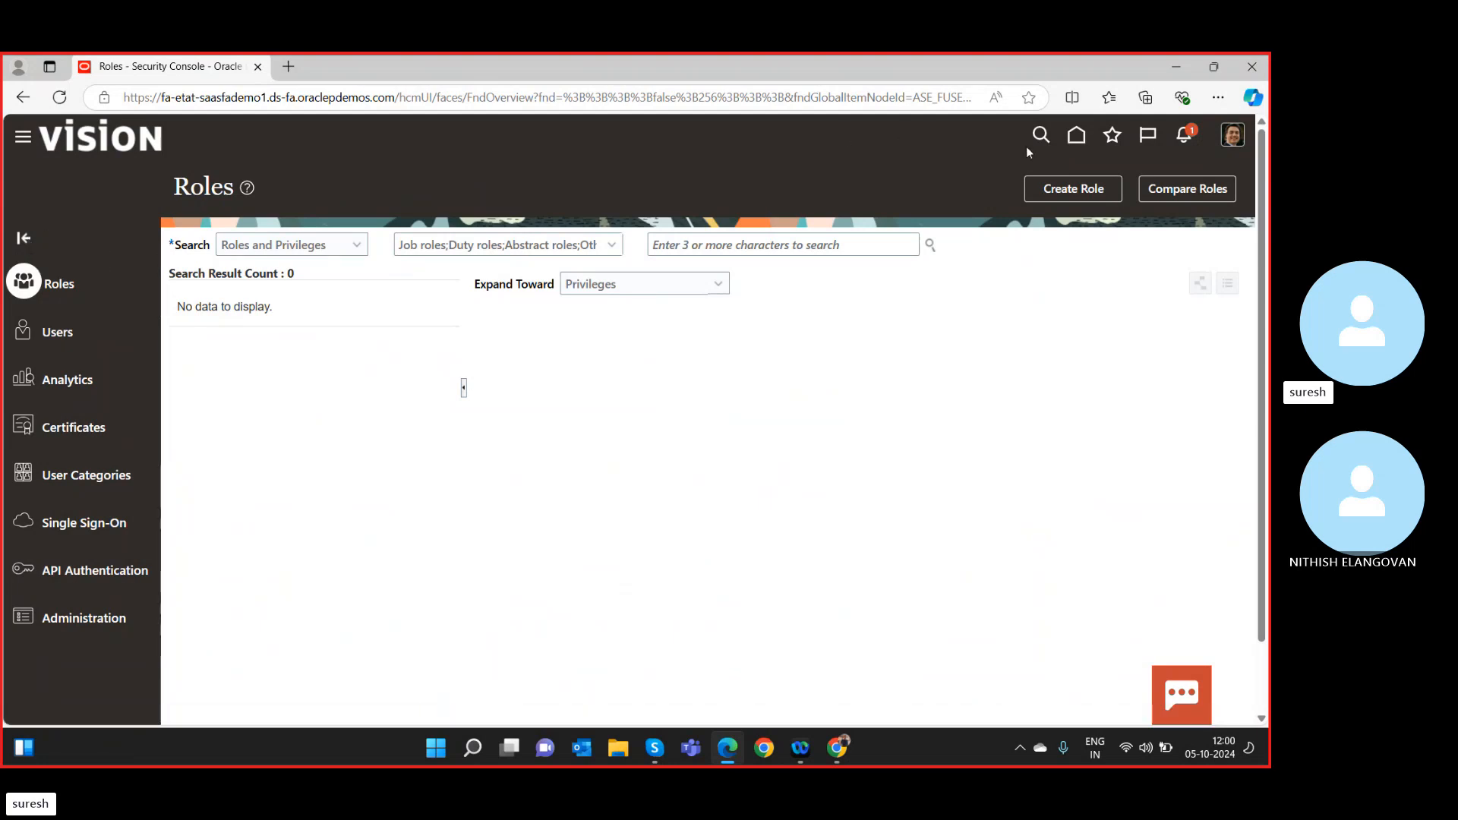
Return to the home page and open the profile's Settings and Actions menu.
click(1078, 141)
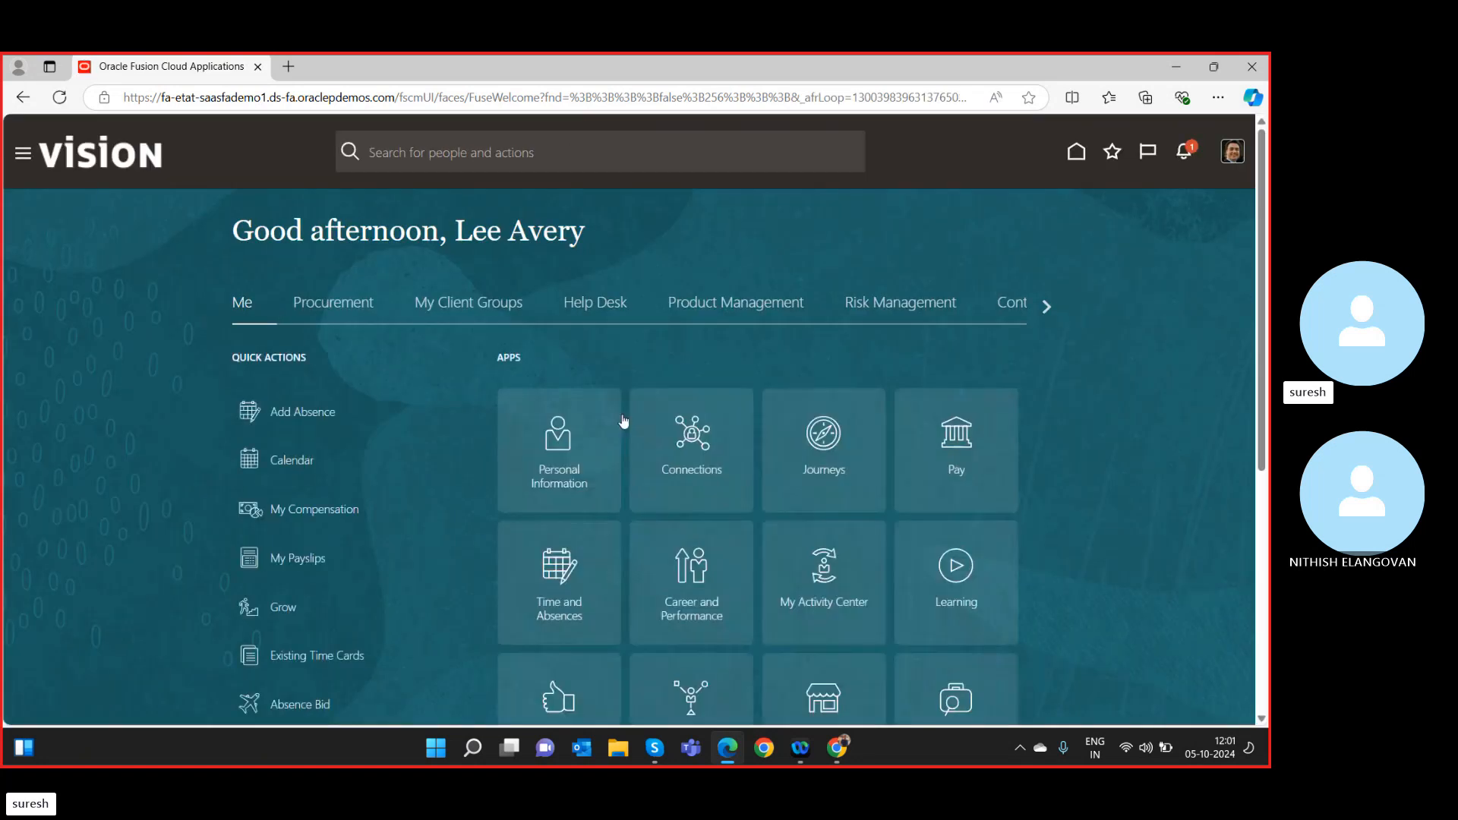
scroll(473, 468, down, 3)
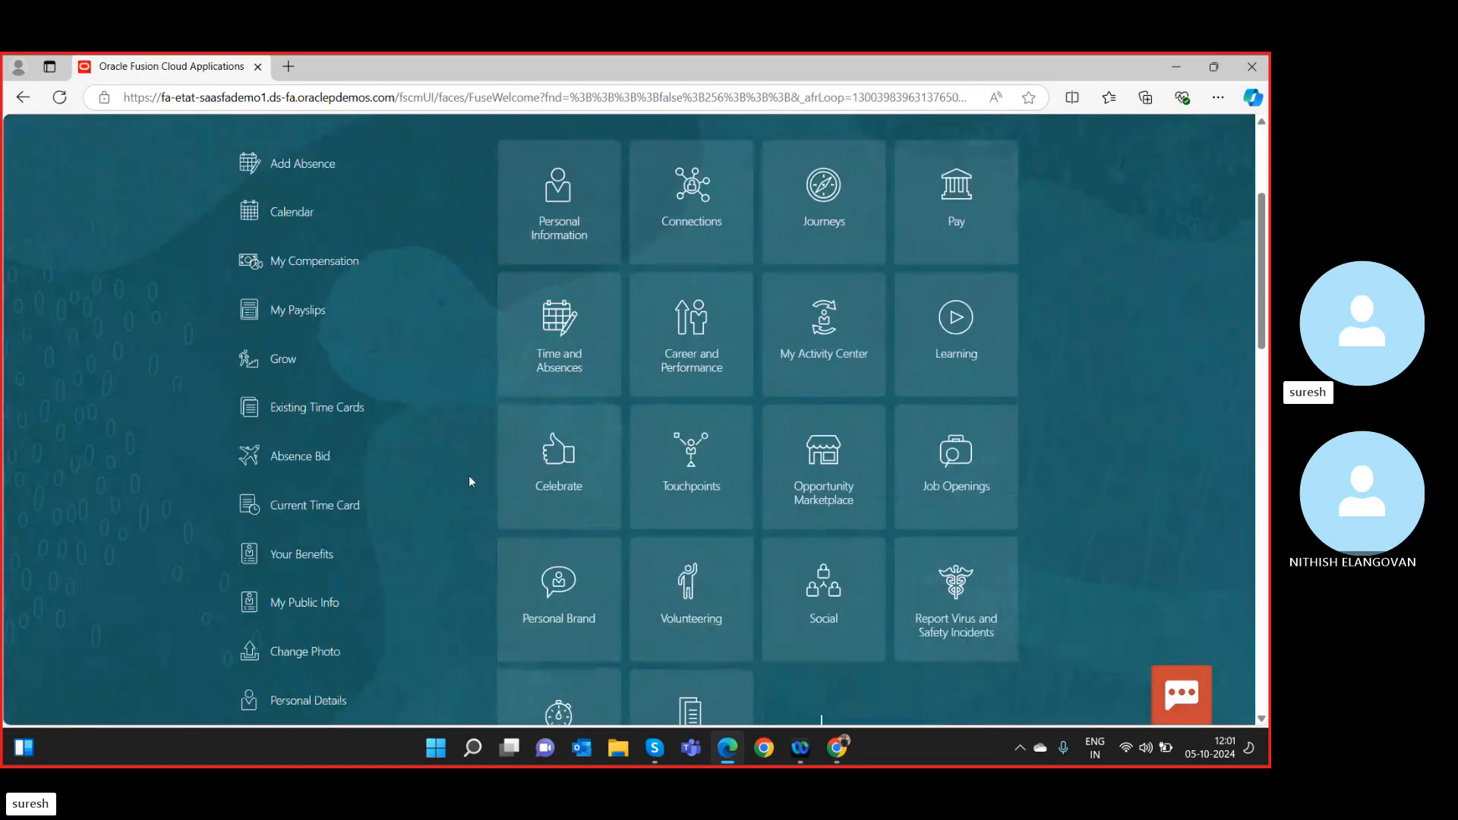
scroll(460, 517, down, 1)
scroll(467, 528, up, 4)
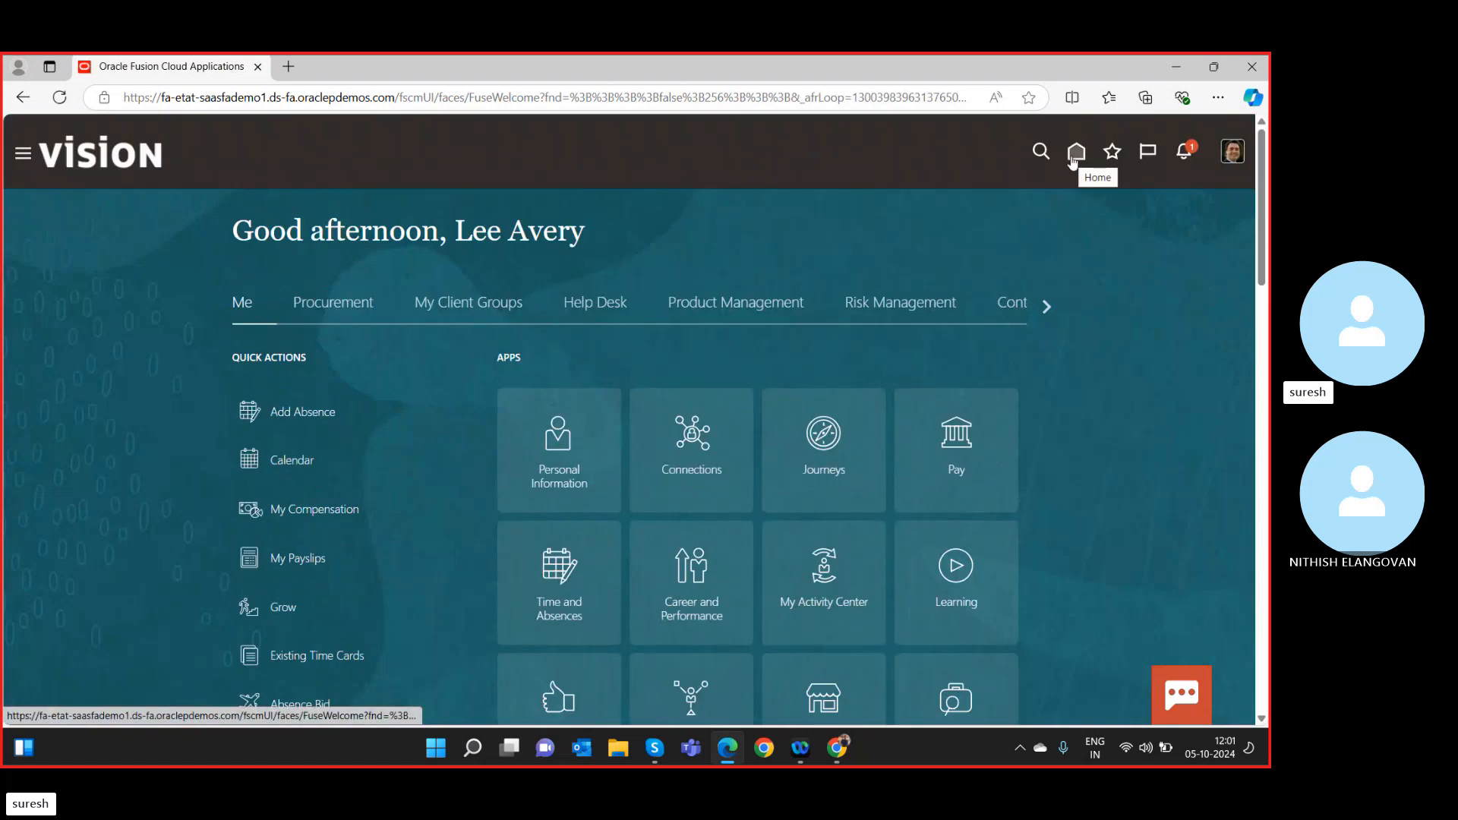
click(1230, 154)
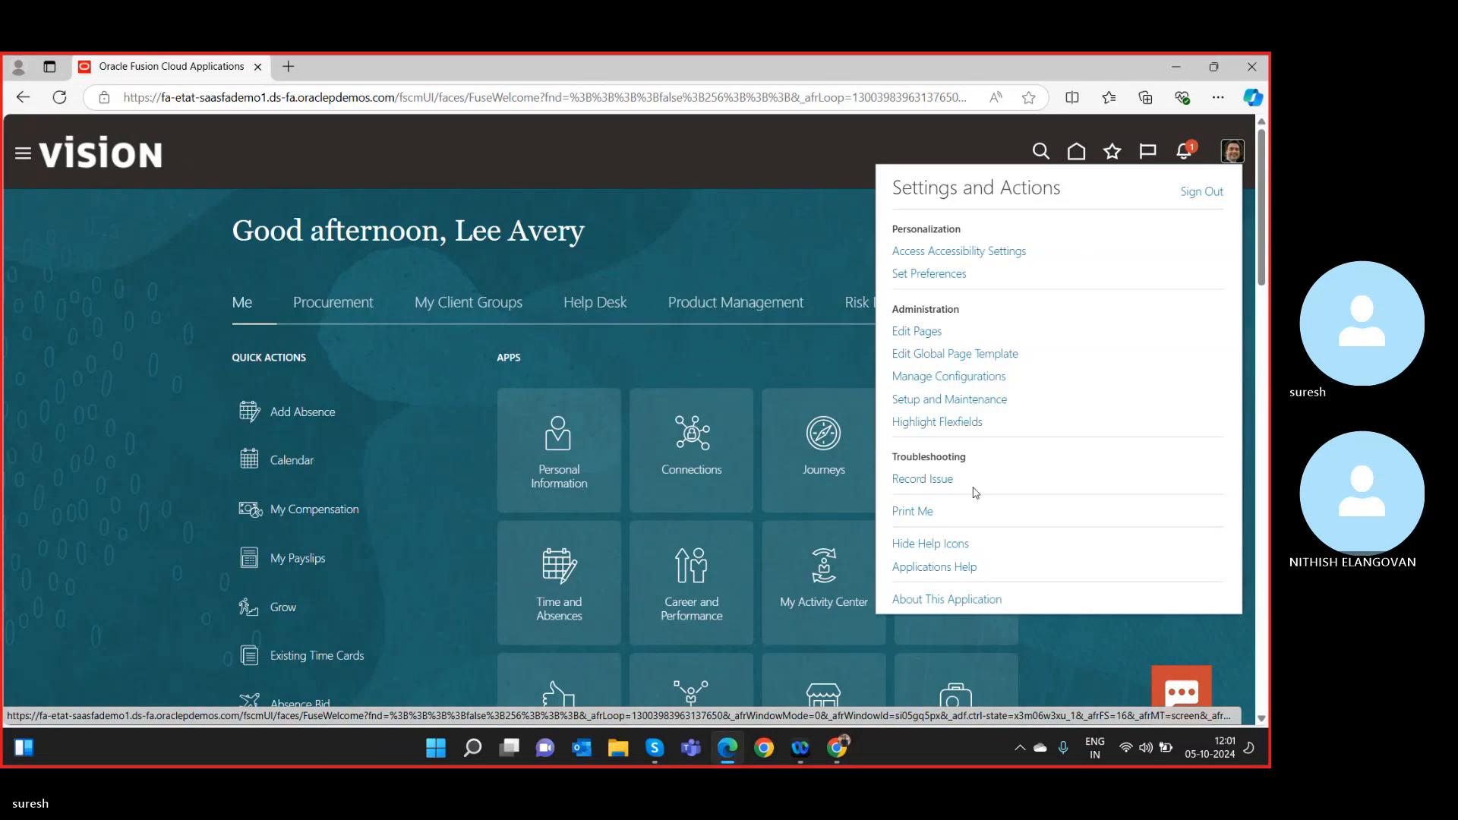
scroll(1185, 221, down, 1)
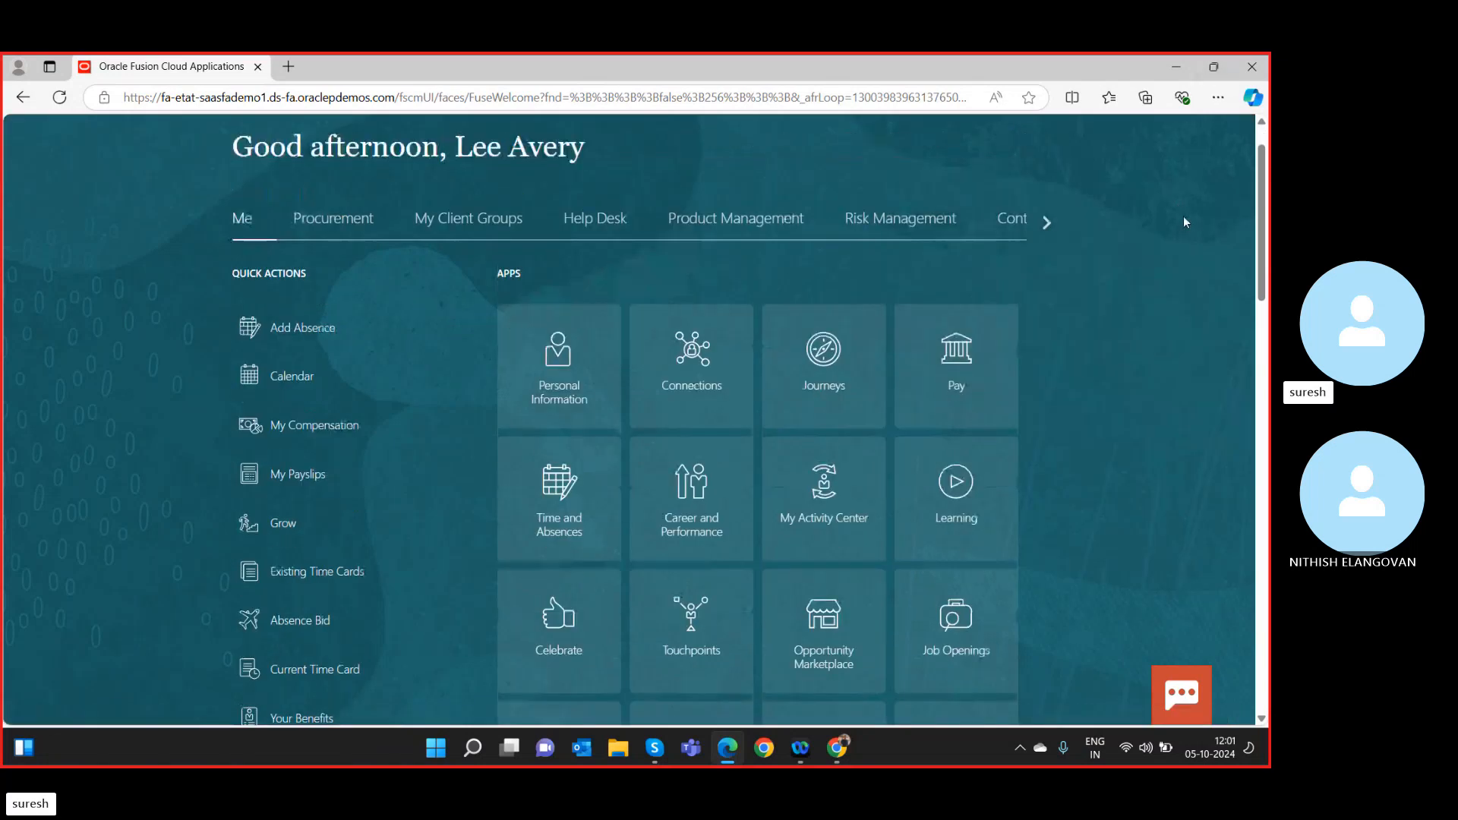
scroll(1185, 221, up, 1)
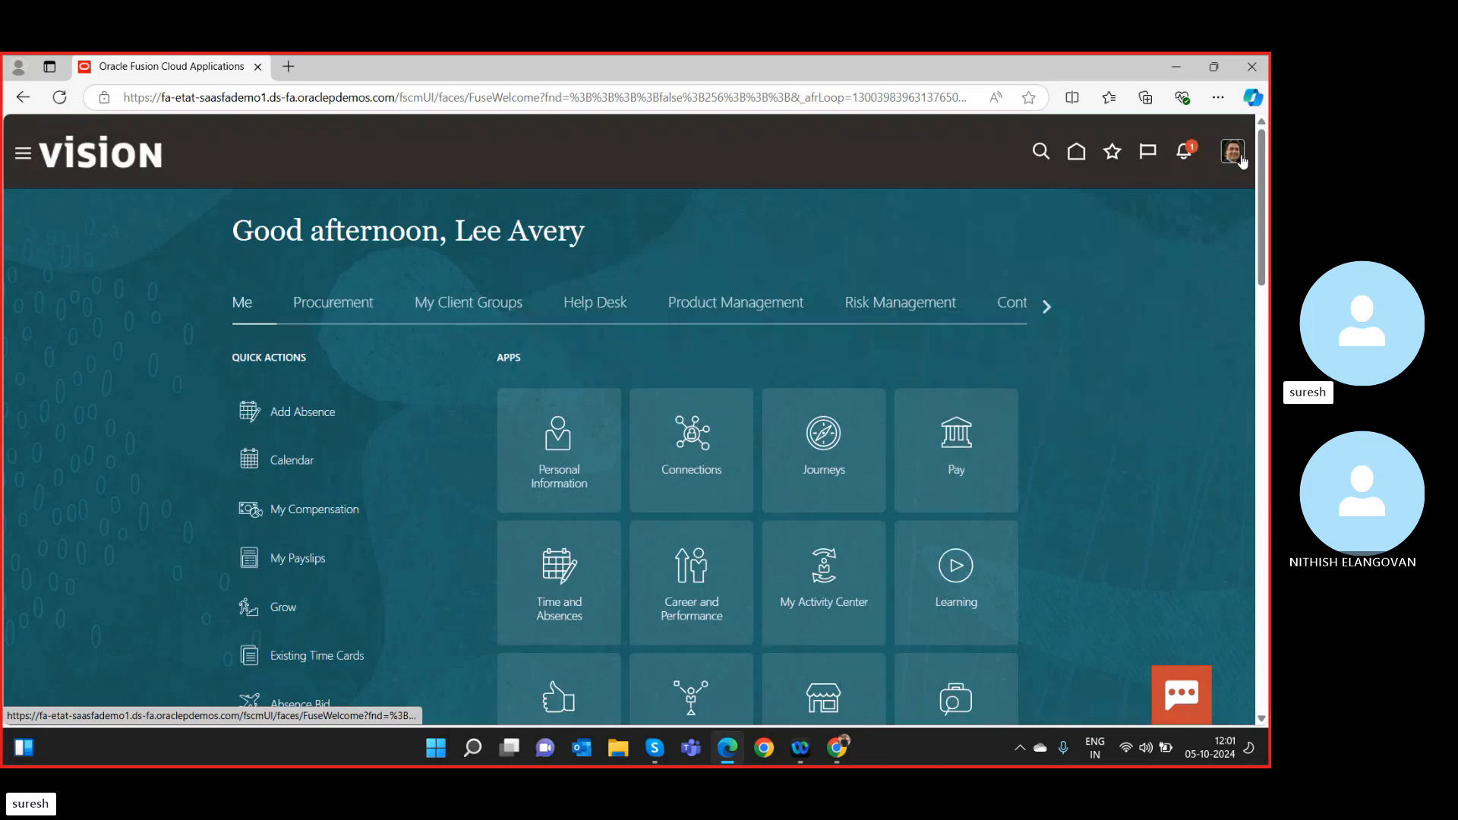
click(1236, 160)
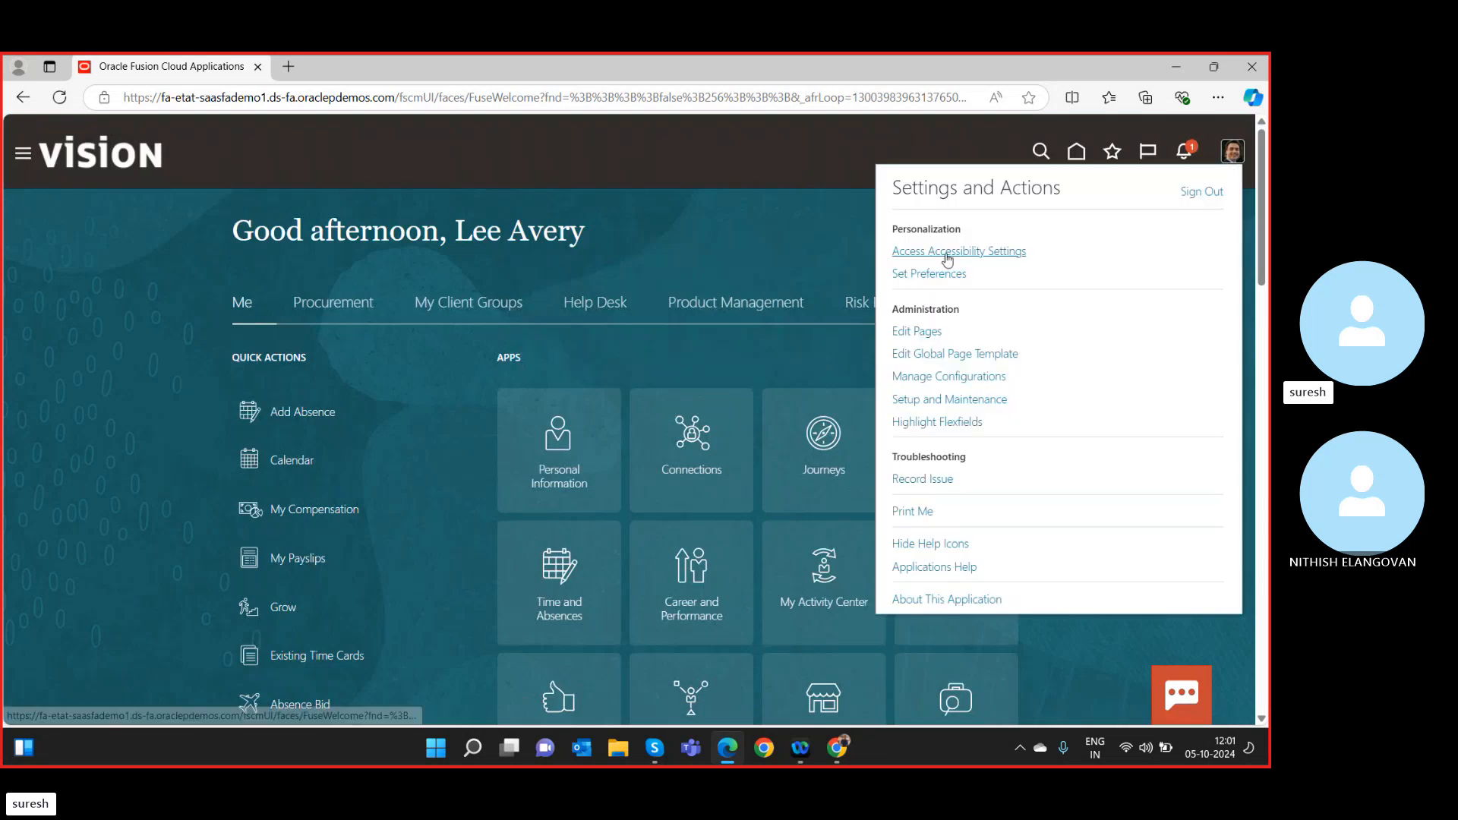
In Setup and Maintenance, open Manage Chart of Accounts Value Sets under Financial Reporting Structures.
click(934, 400)
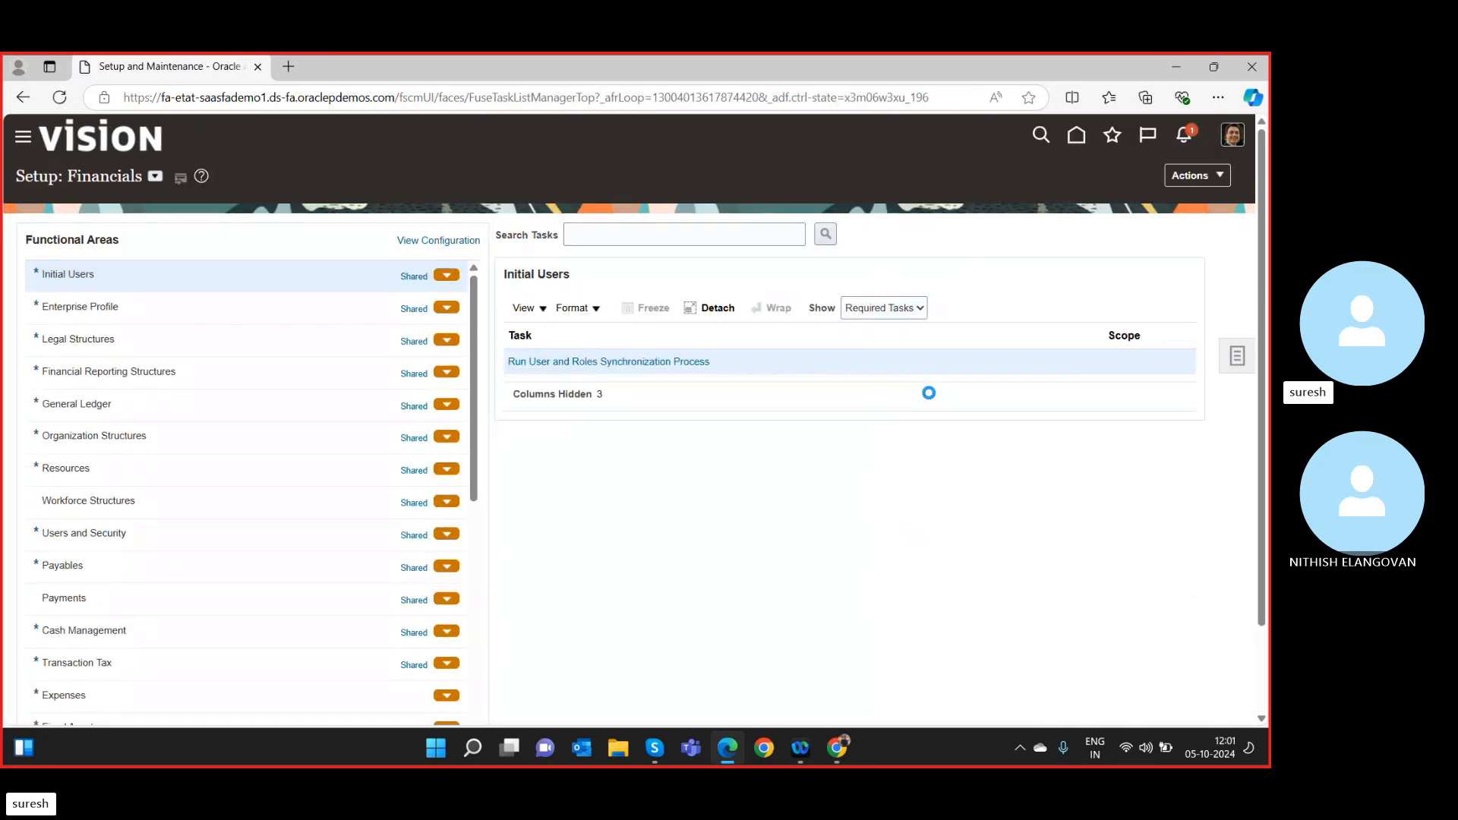
scroll(176, 494, down, 3)
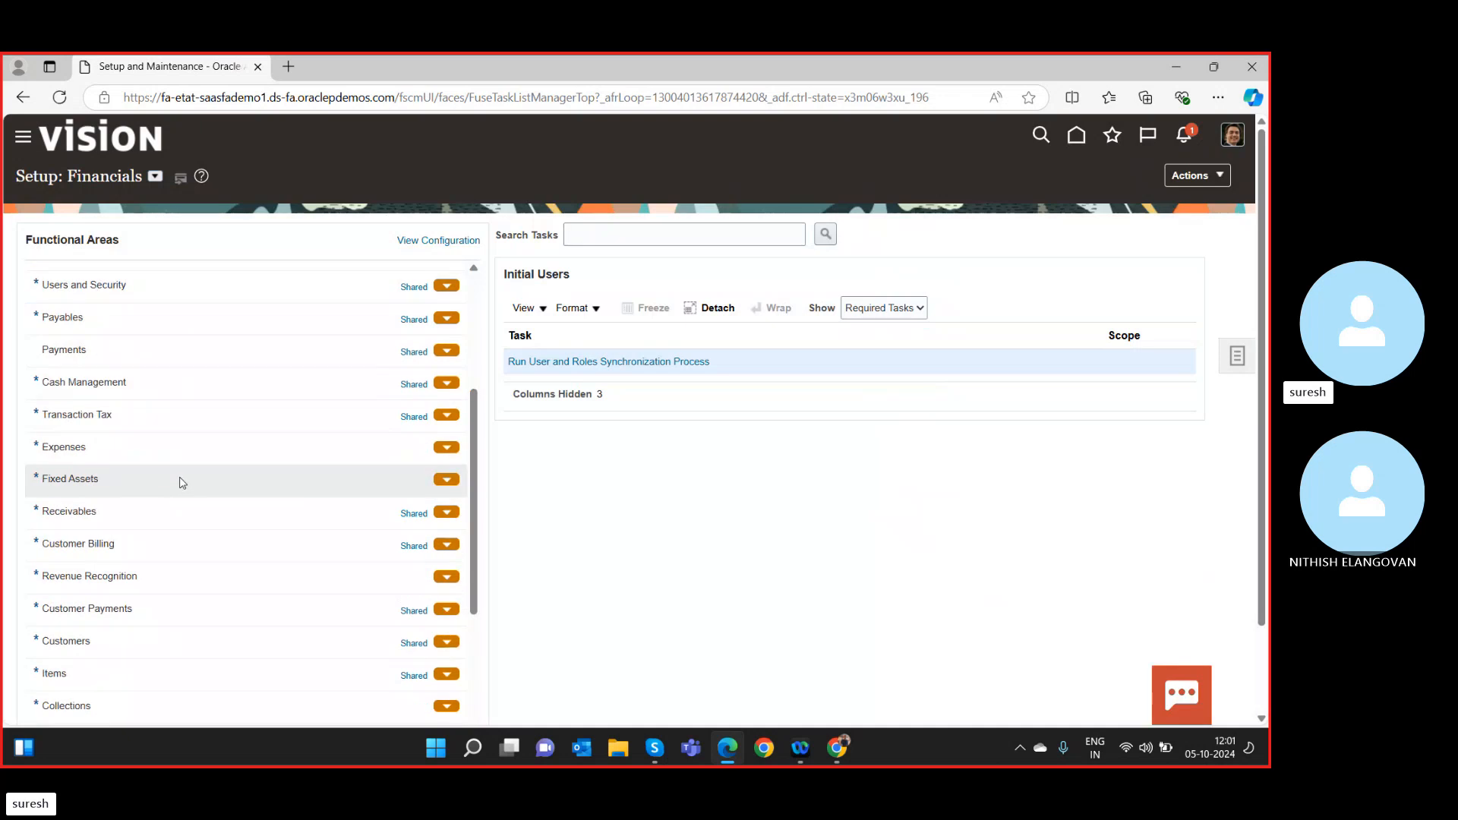
scroll(181, 483, up, 3)
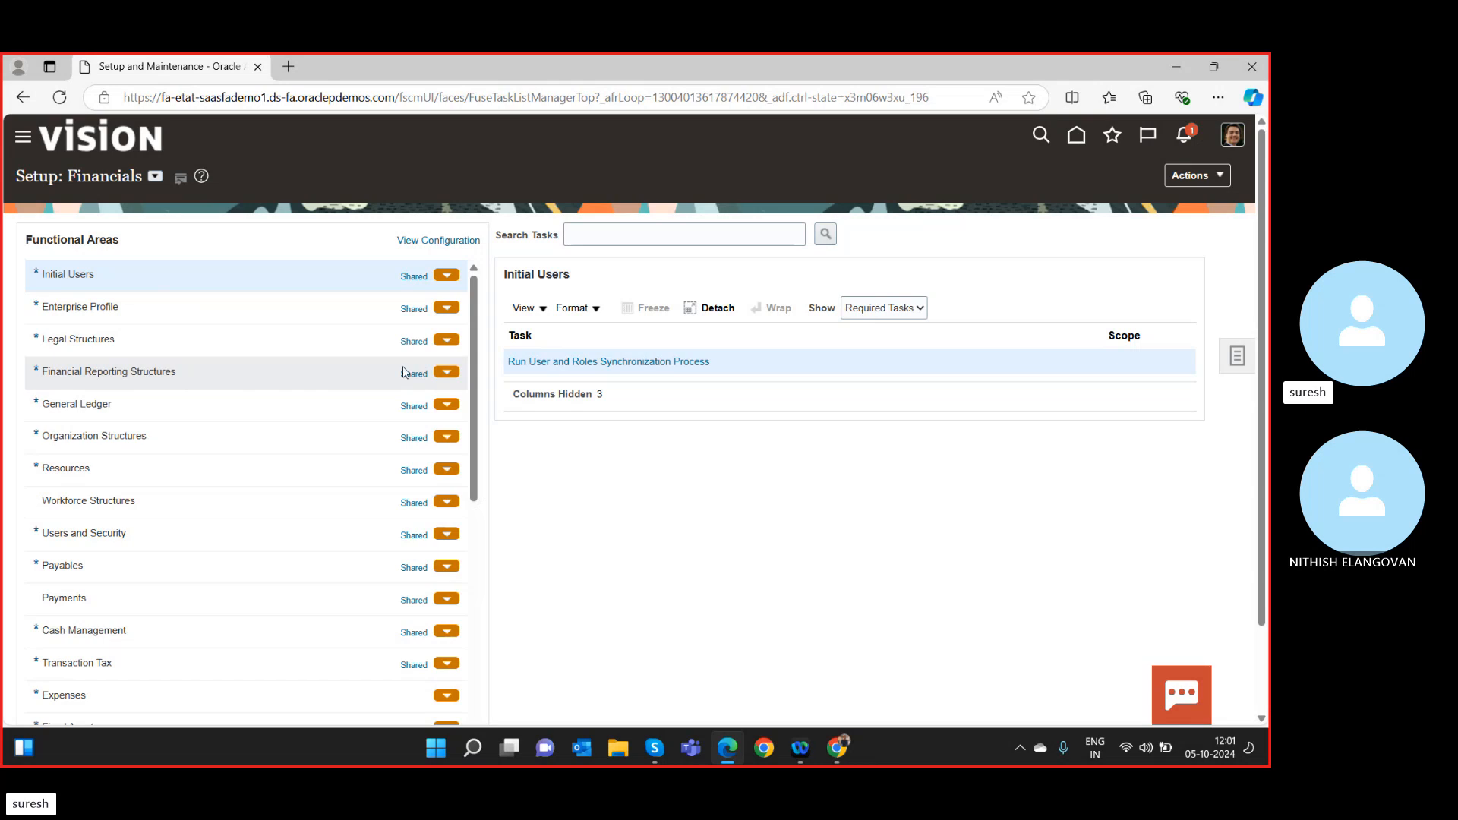
click(445, 379)
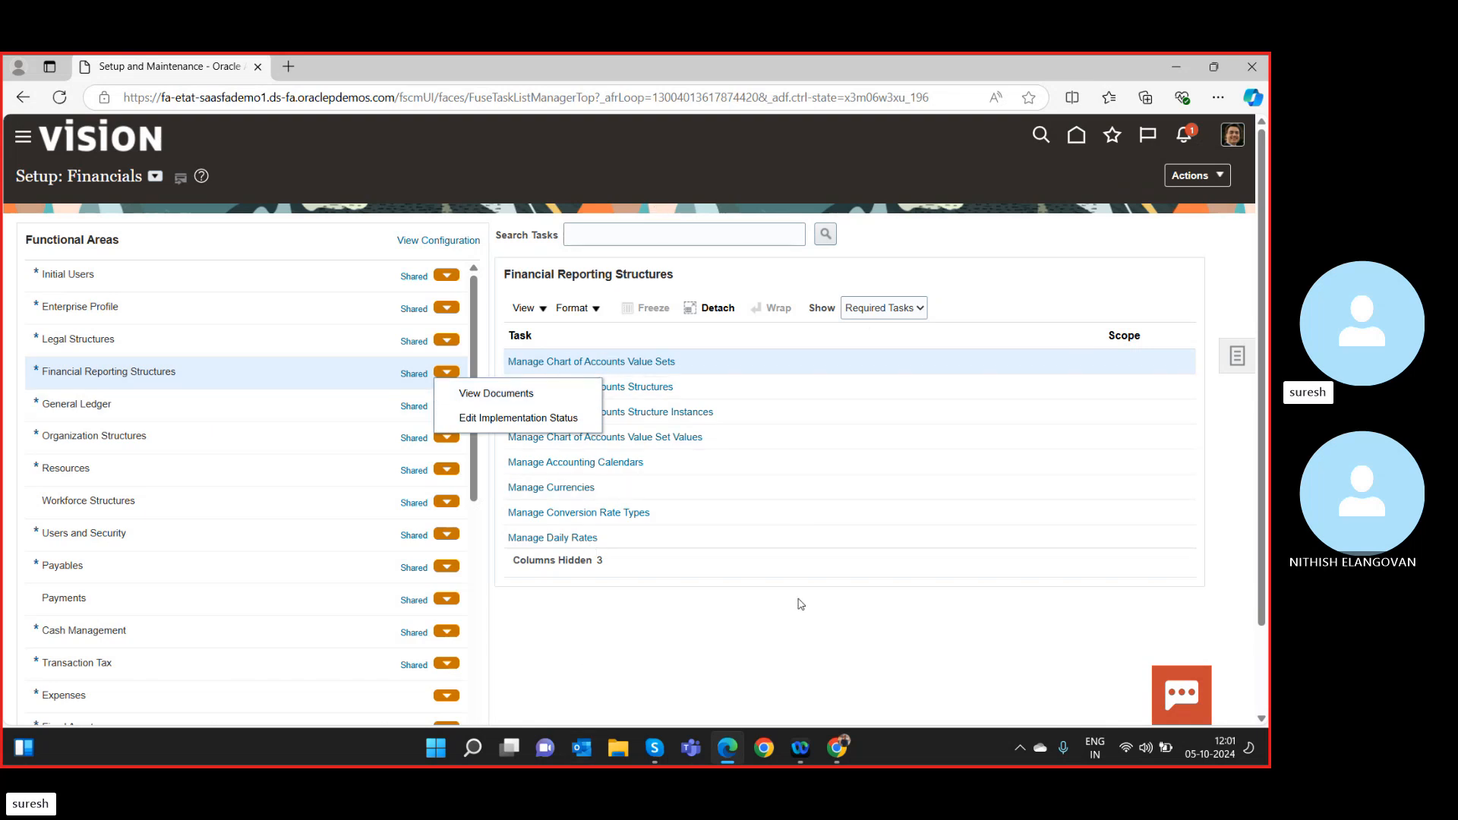
click(796, 640)
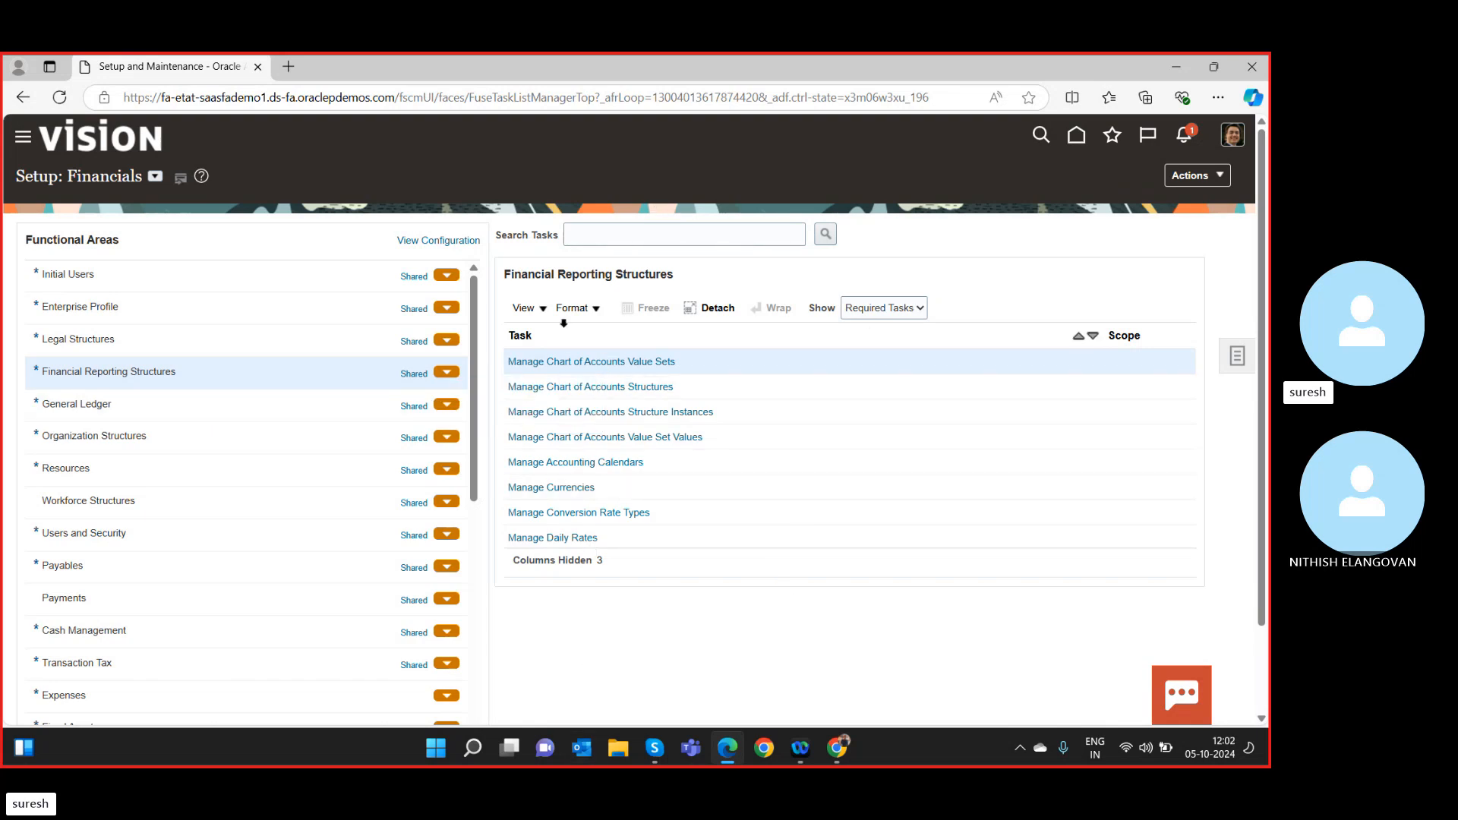
click(593, 364)
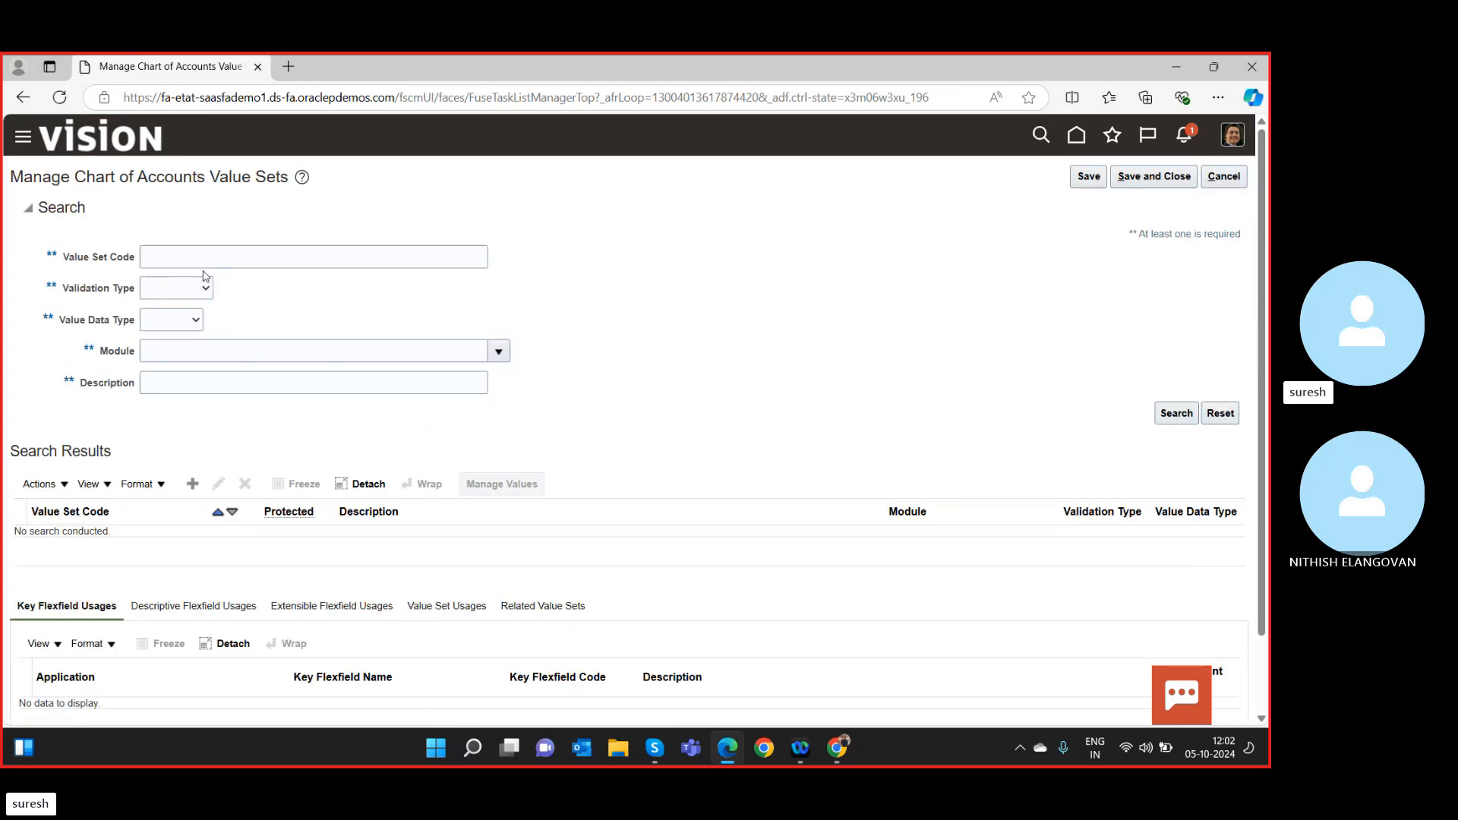
Start a new value set with code and description SR Company.
click(217, 262)
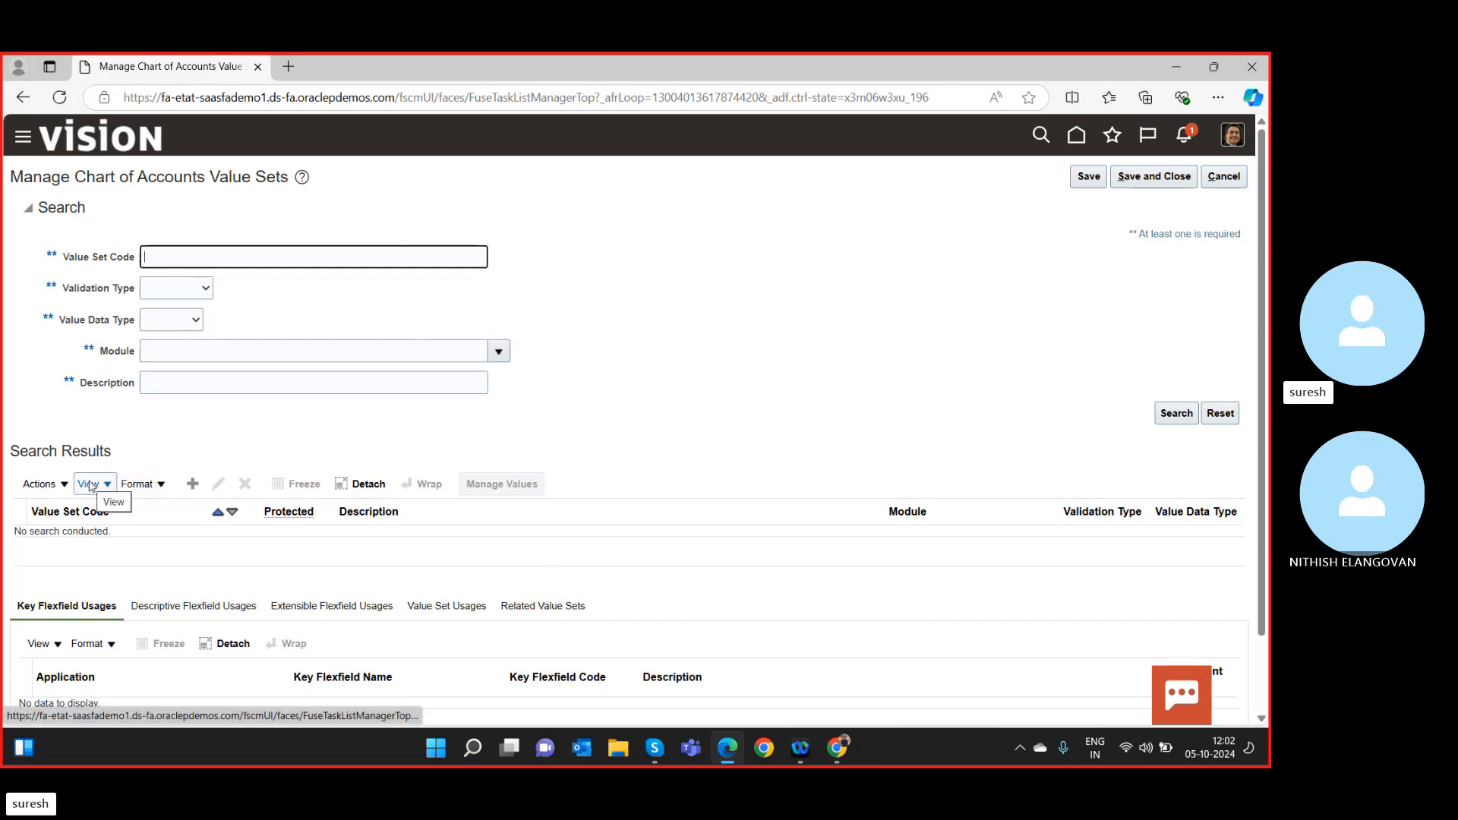
click(193, 486)
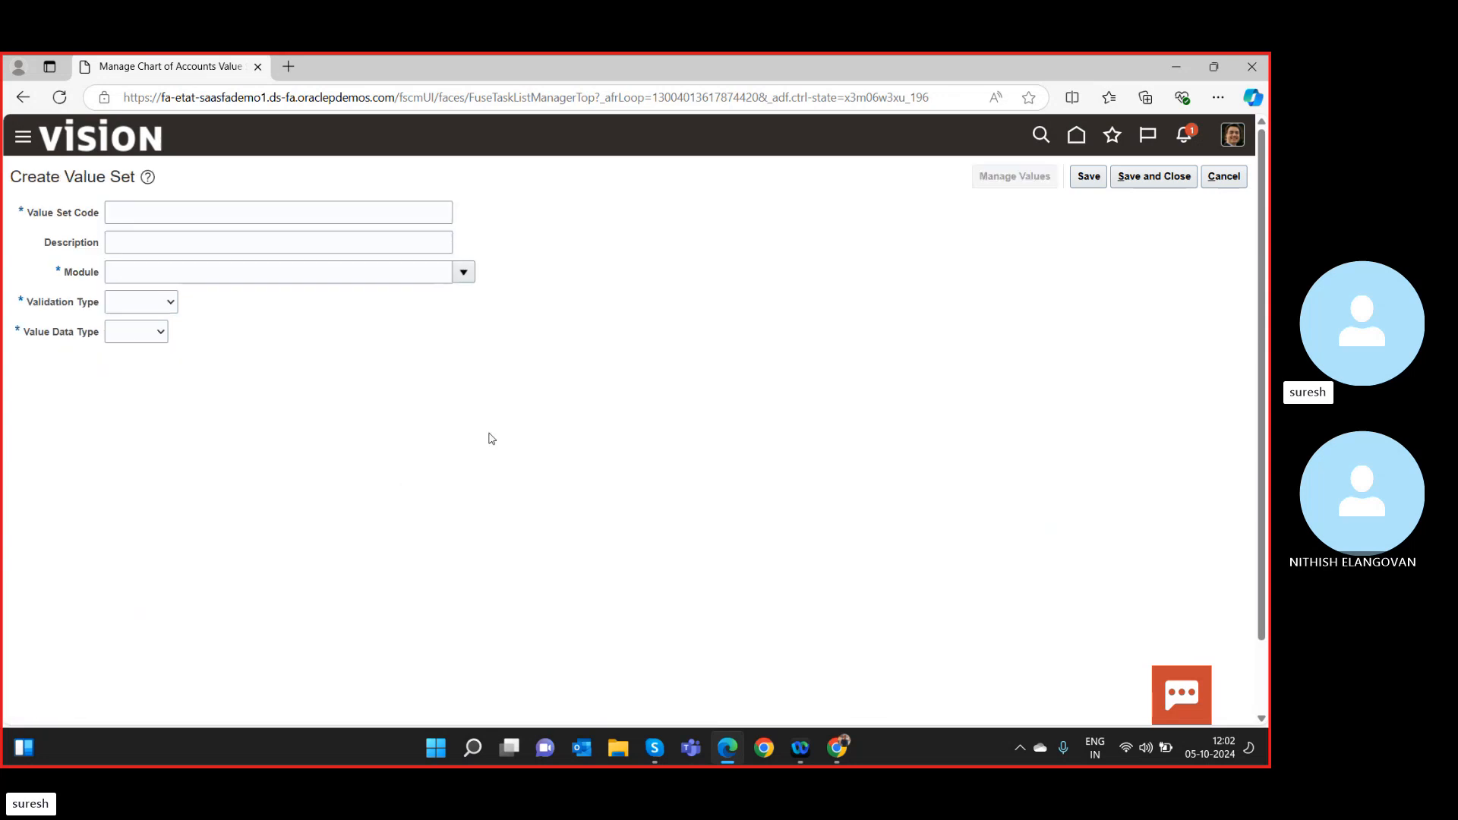
click(230, 208)
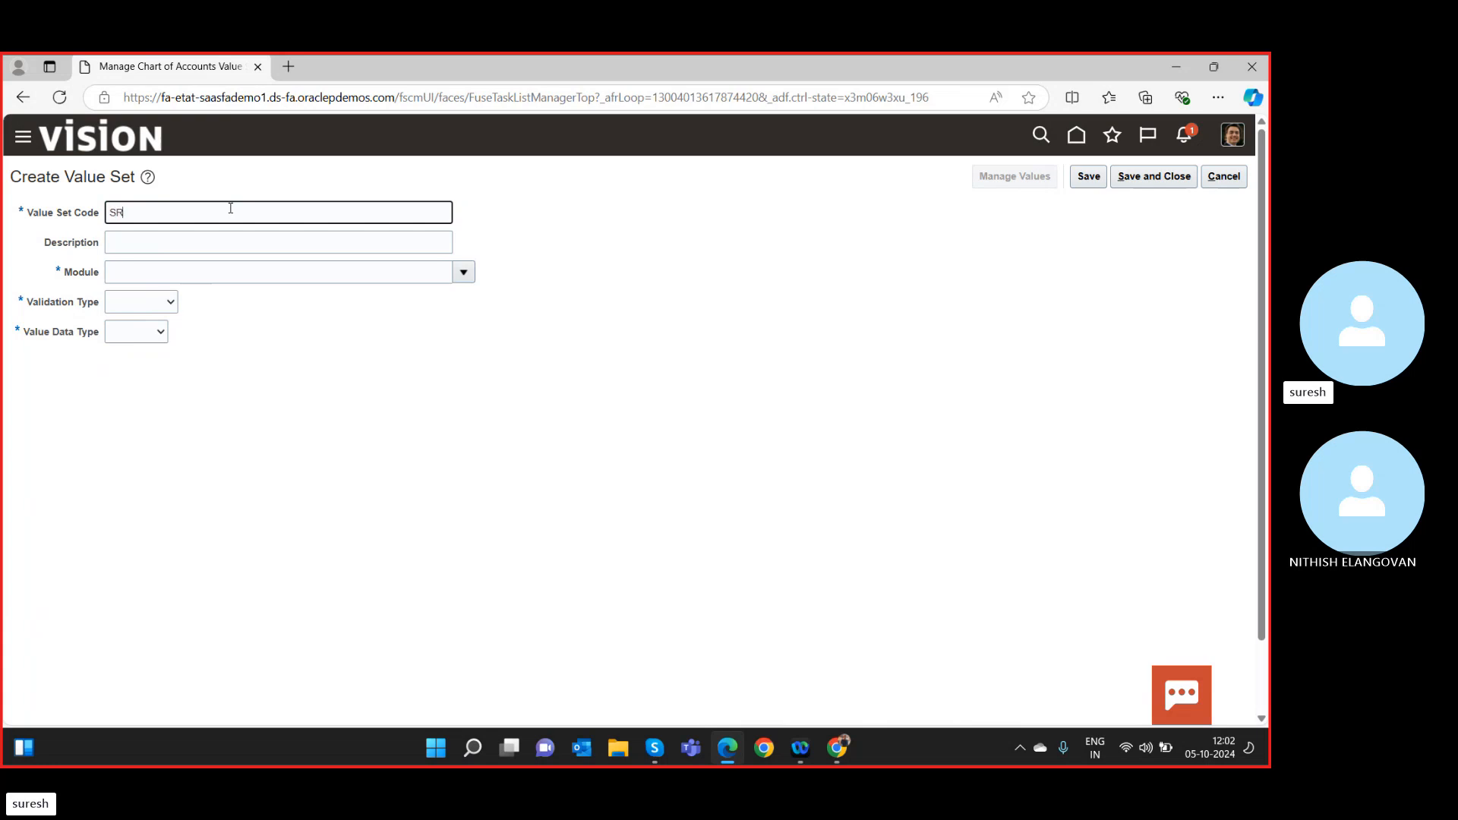
text(SR Va)
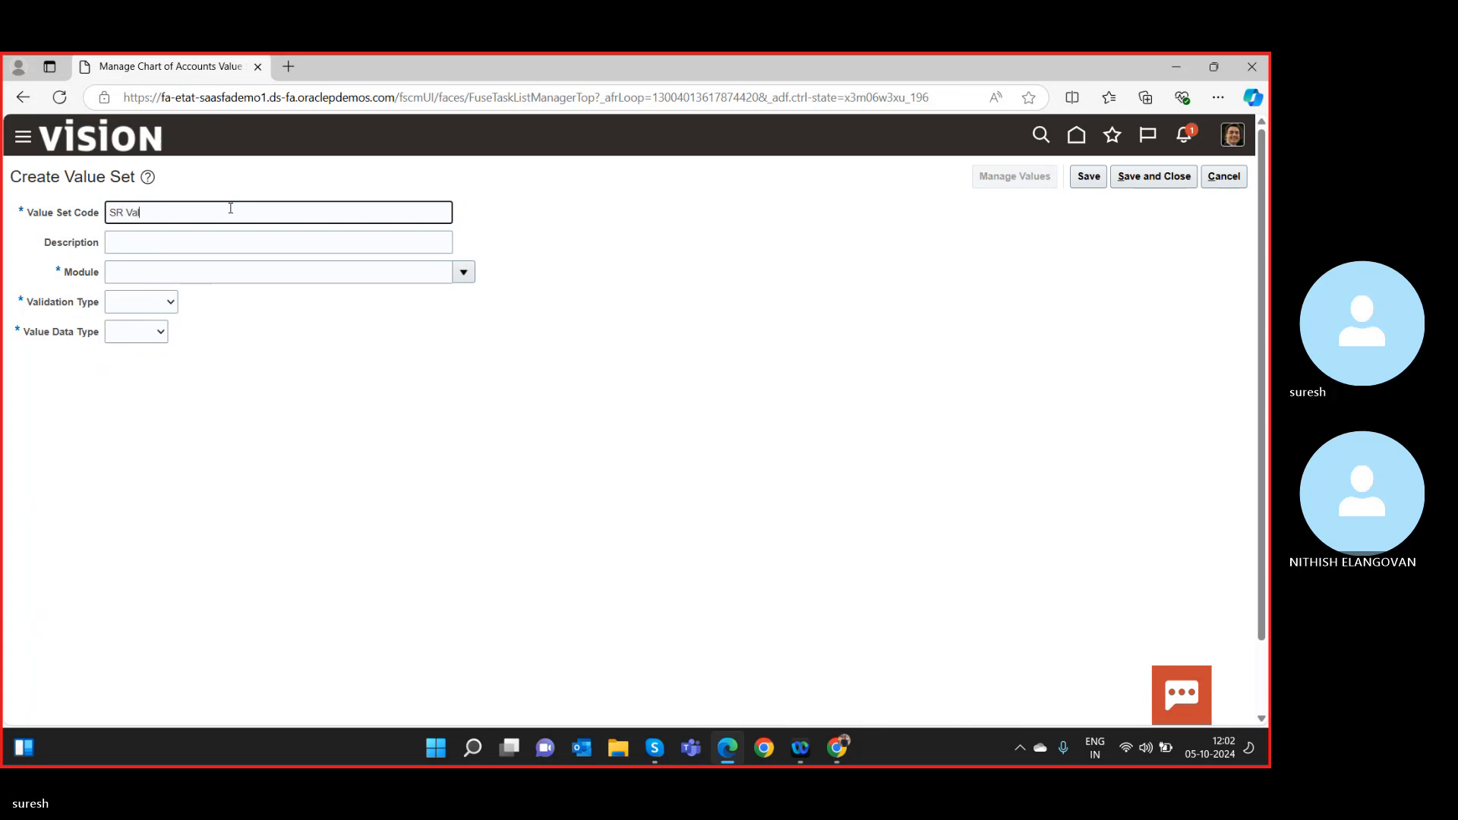
key(BackSpace)
key(BackSpace)
text(Co)
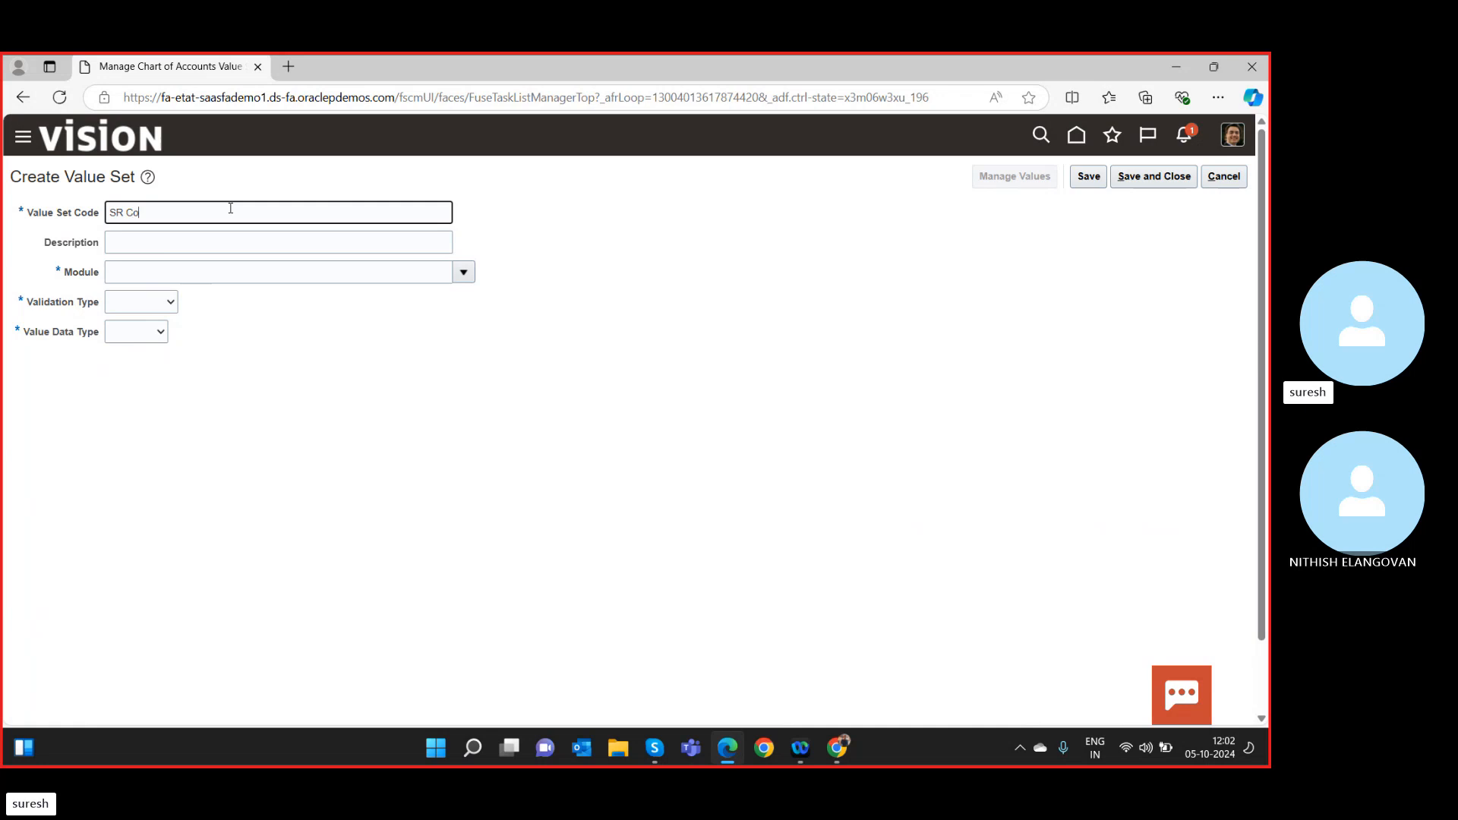
text(mpany)
key(Tab)
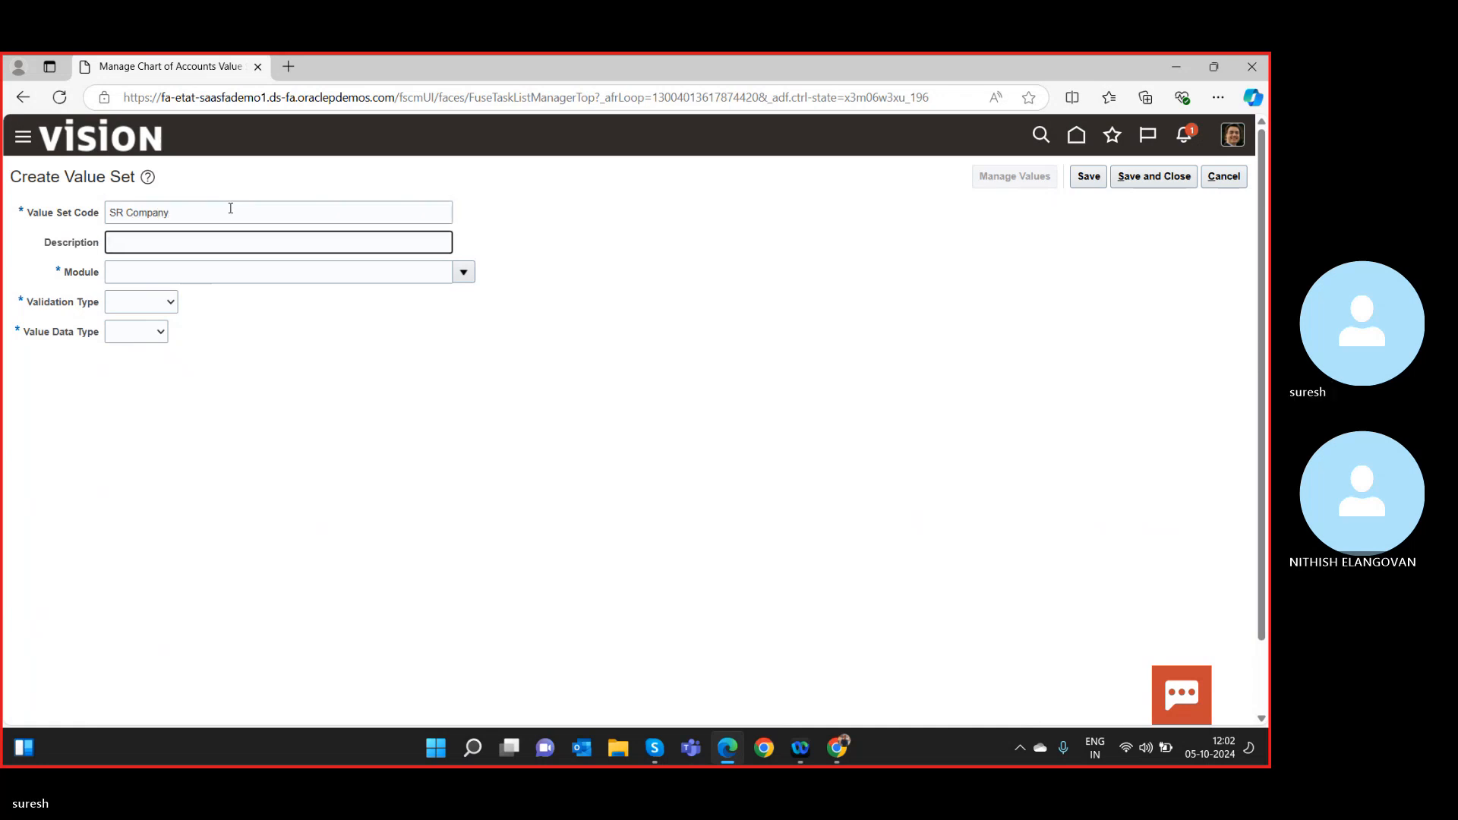
click(231, 208)
triple_click(230, 208)
key(ctrl+c)
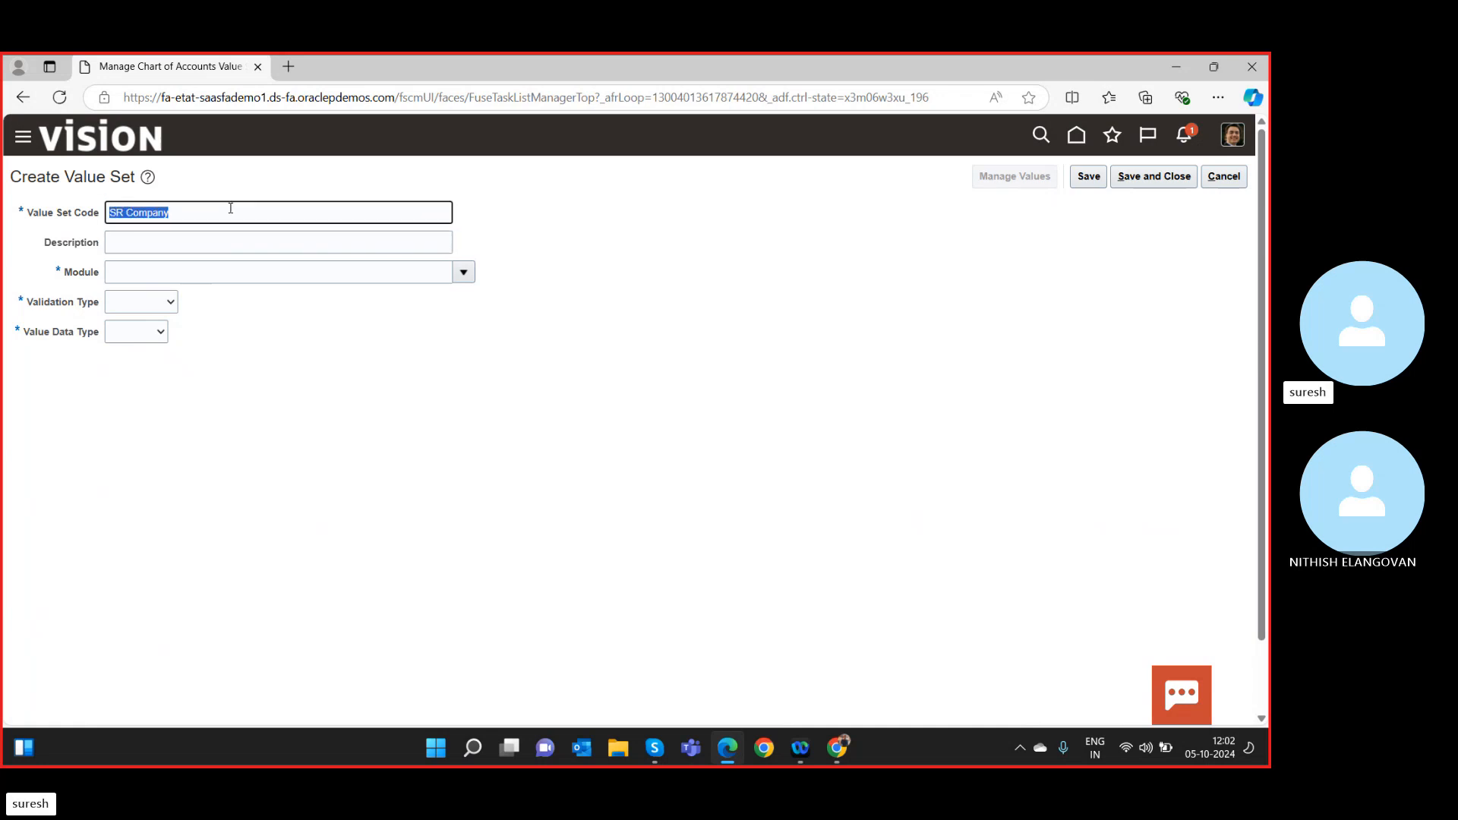
click(201, 238)
key(ctrl+v)
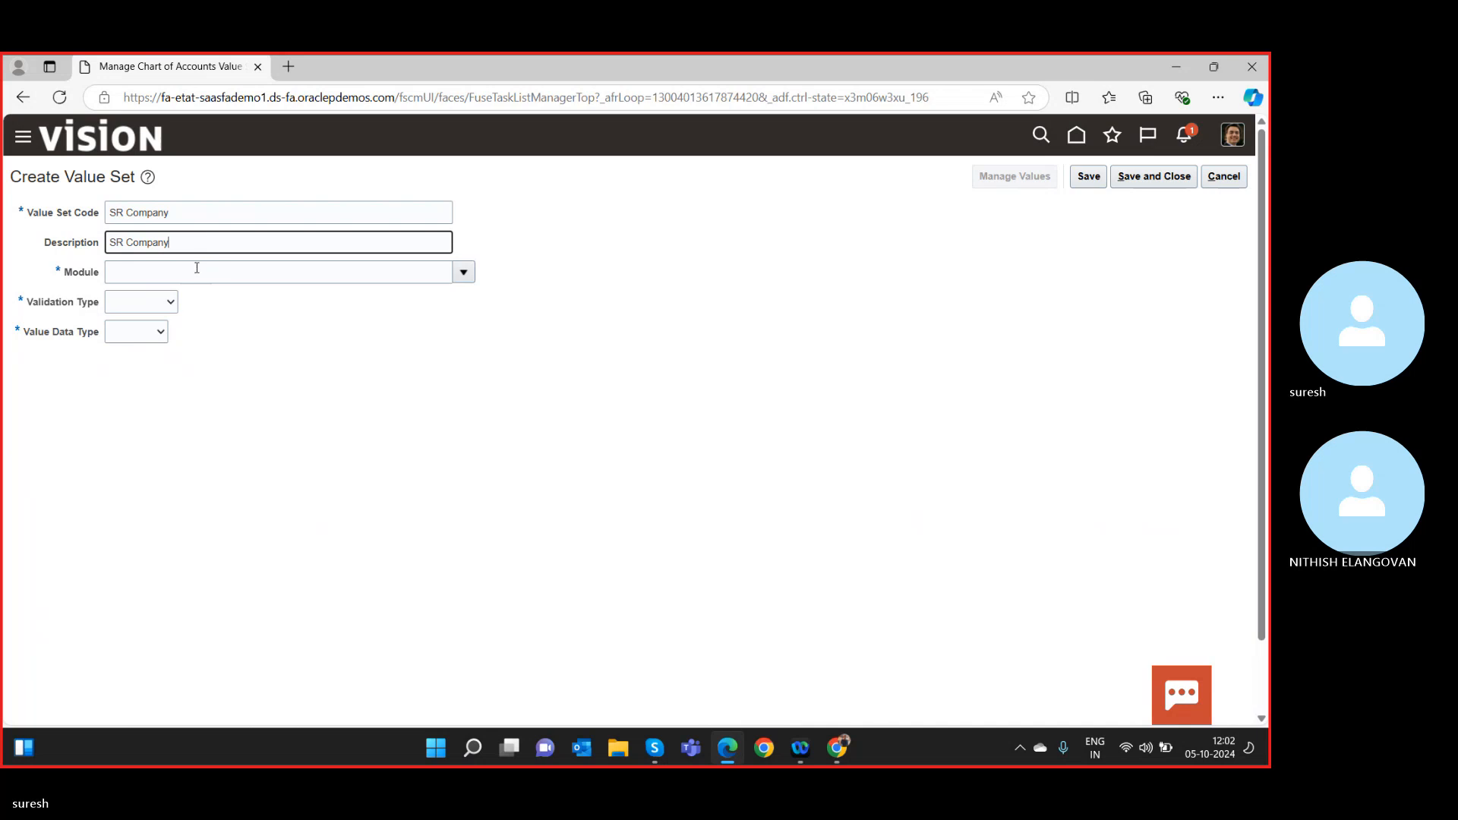
Set module General Ledger, Independent validation and Number data type, then save the value set.
click(195, 268)
click(463, 272)
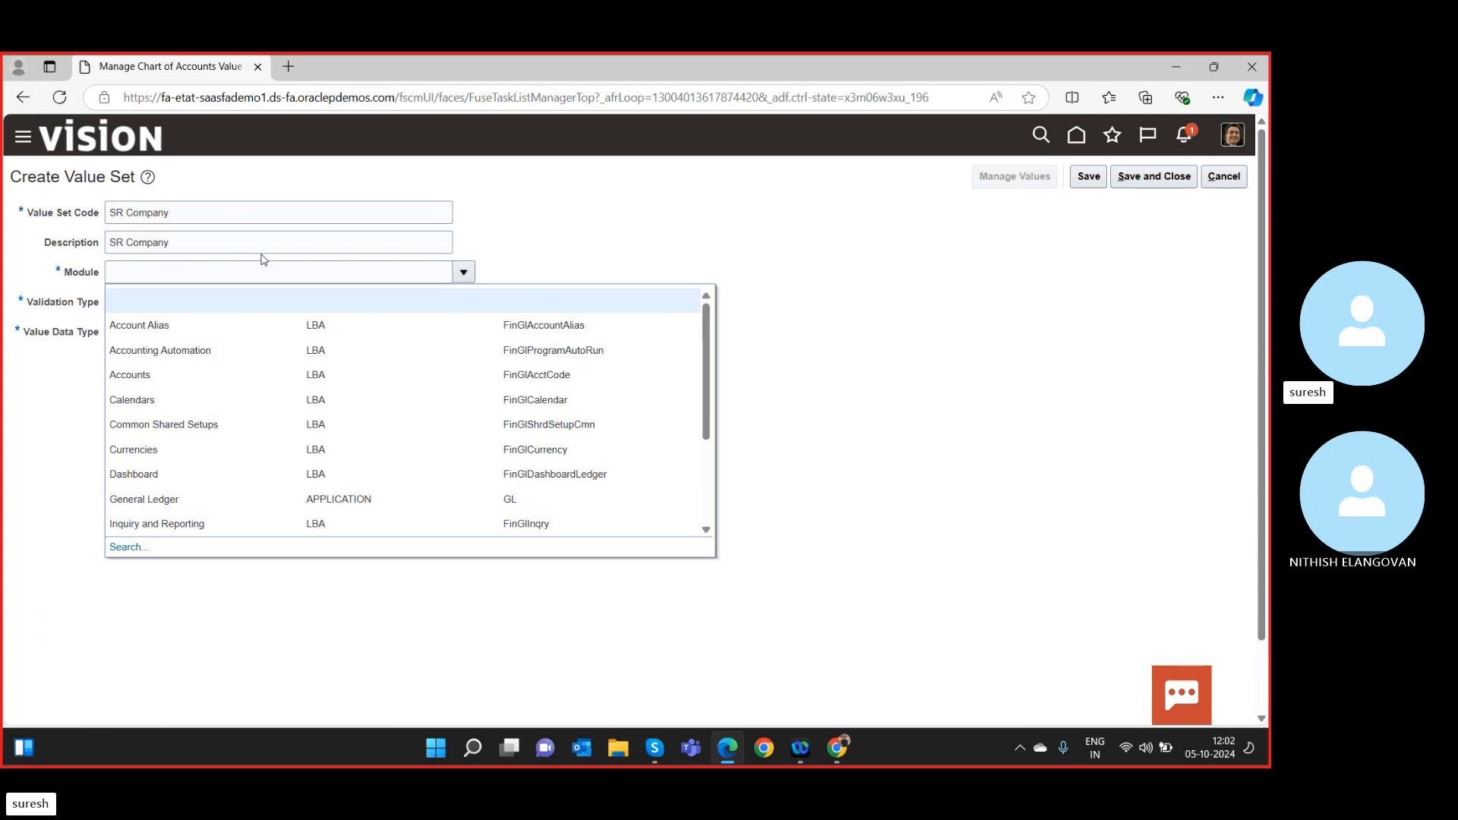
click(163, 499)
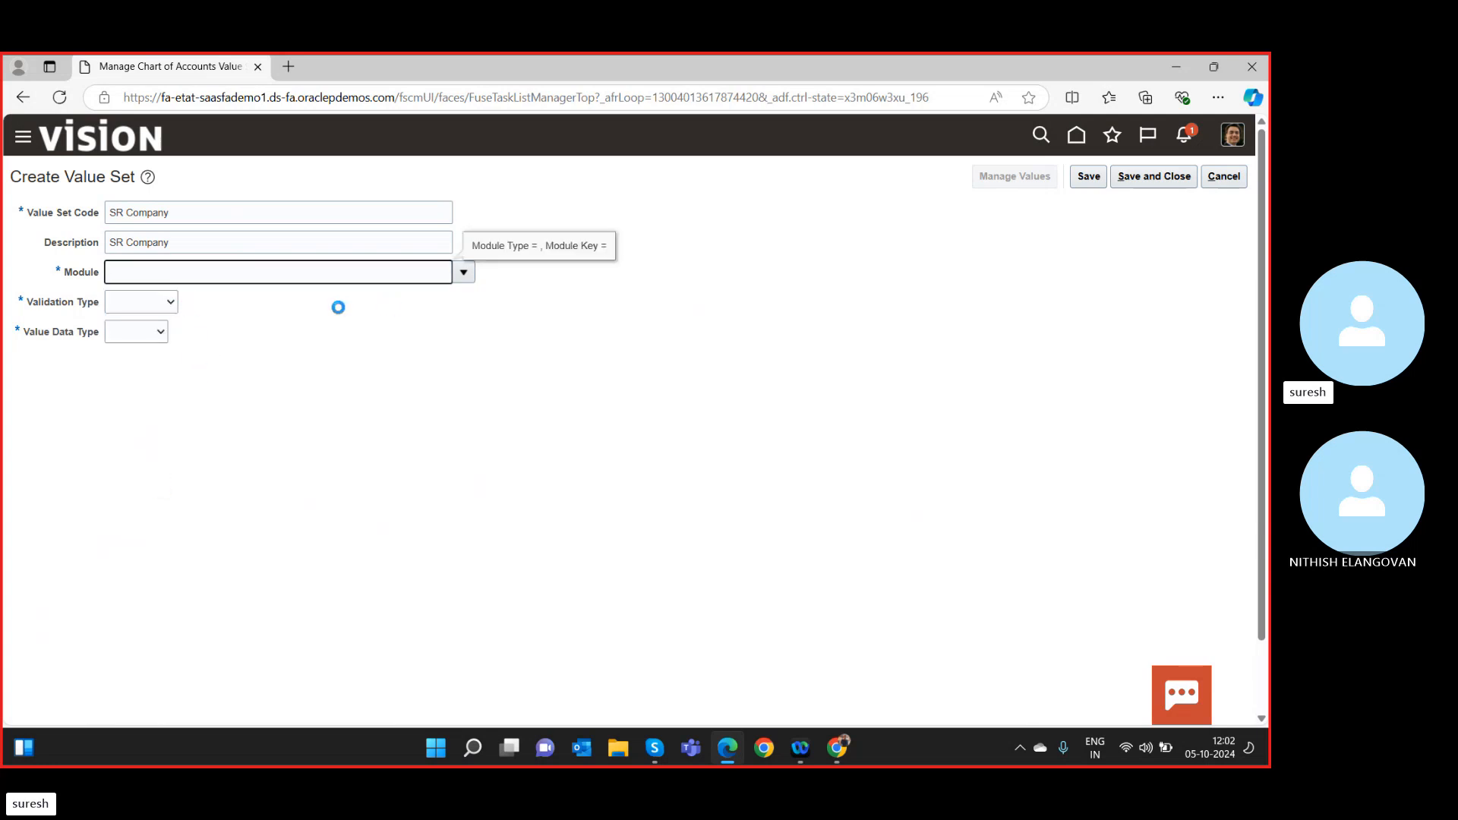
click(173, 305)
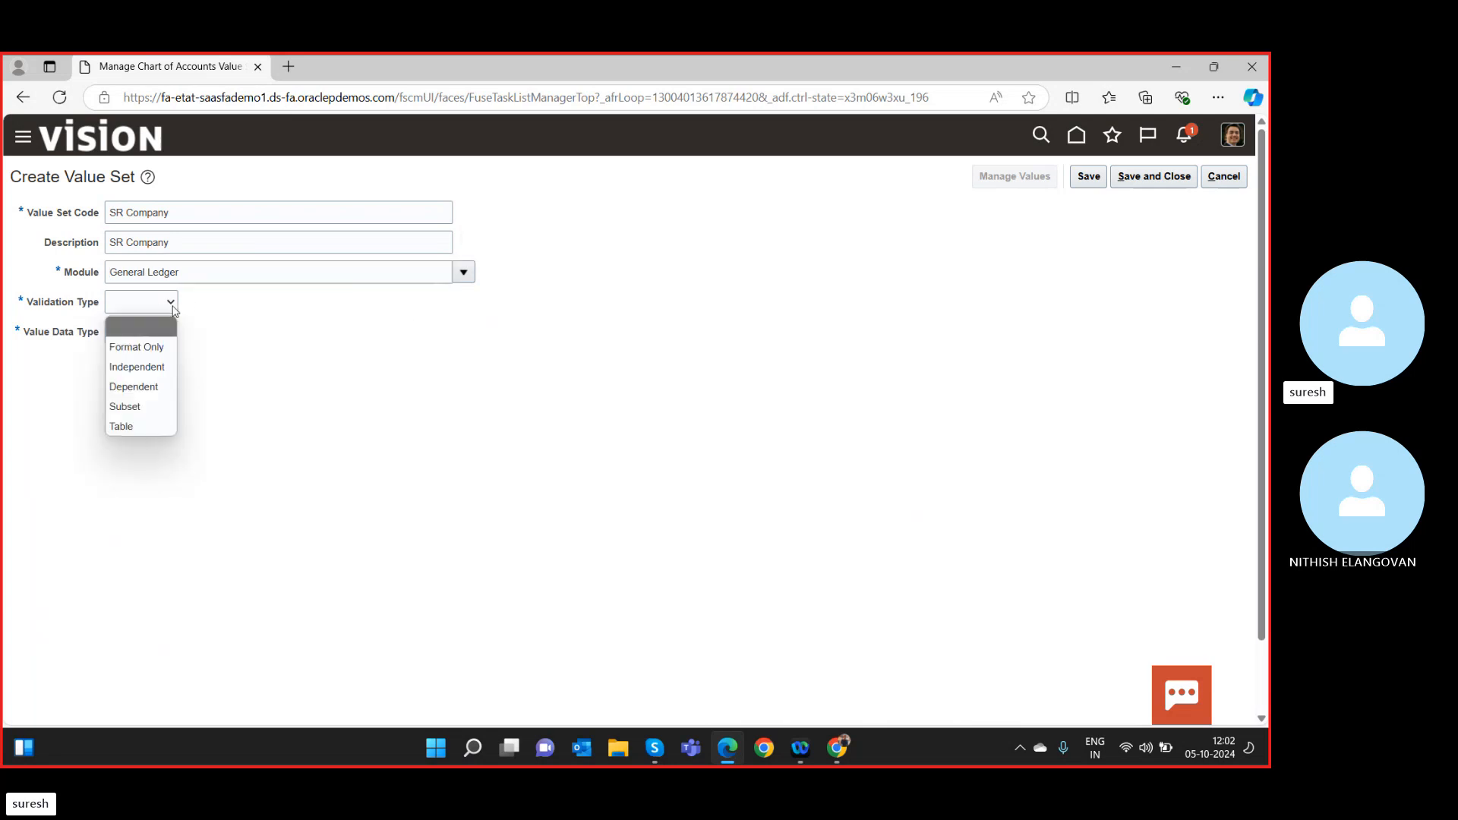
click(151, 367)
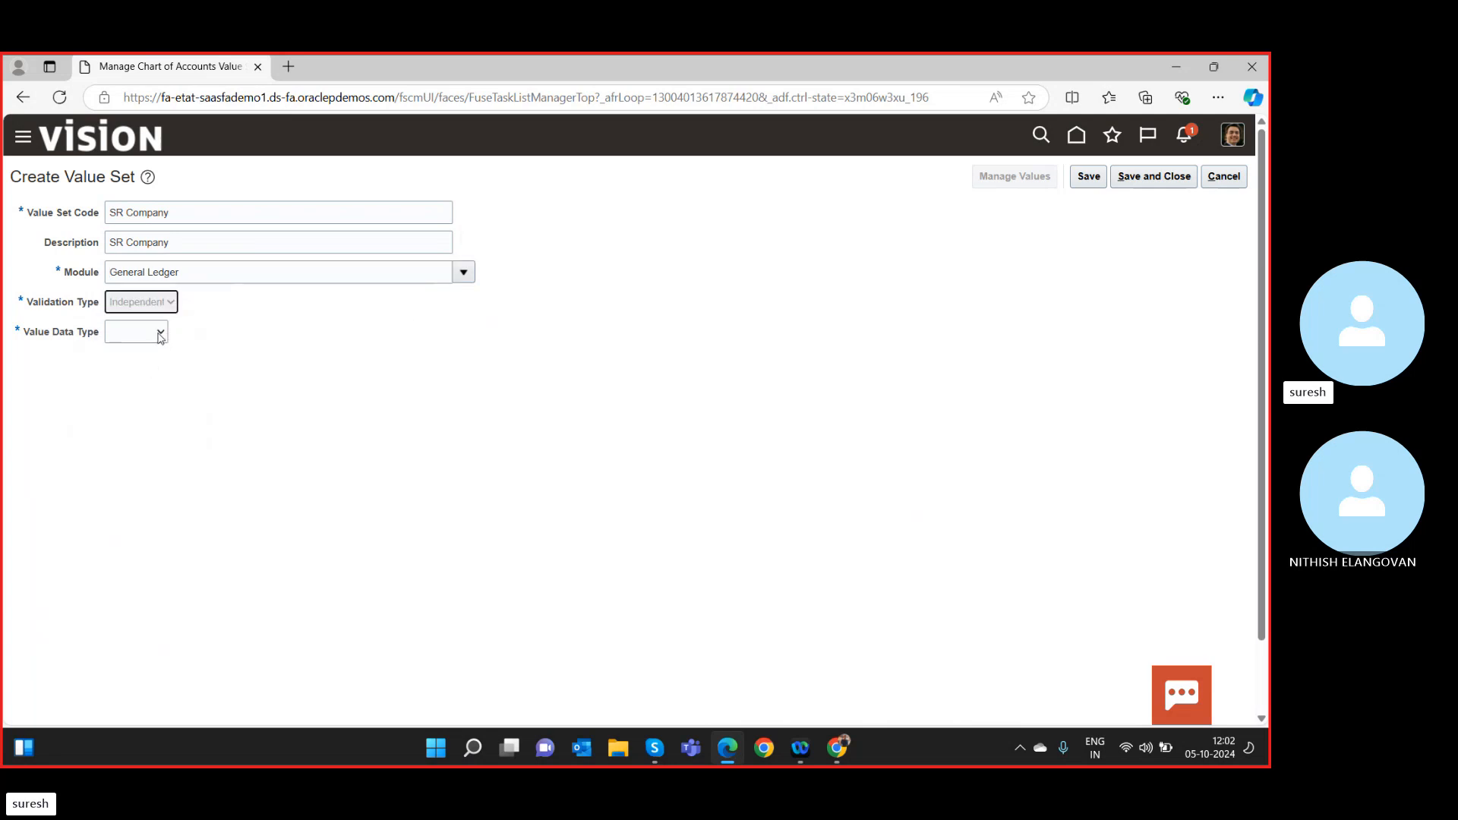
click(160, 332)
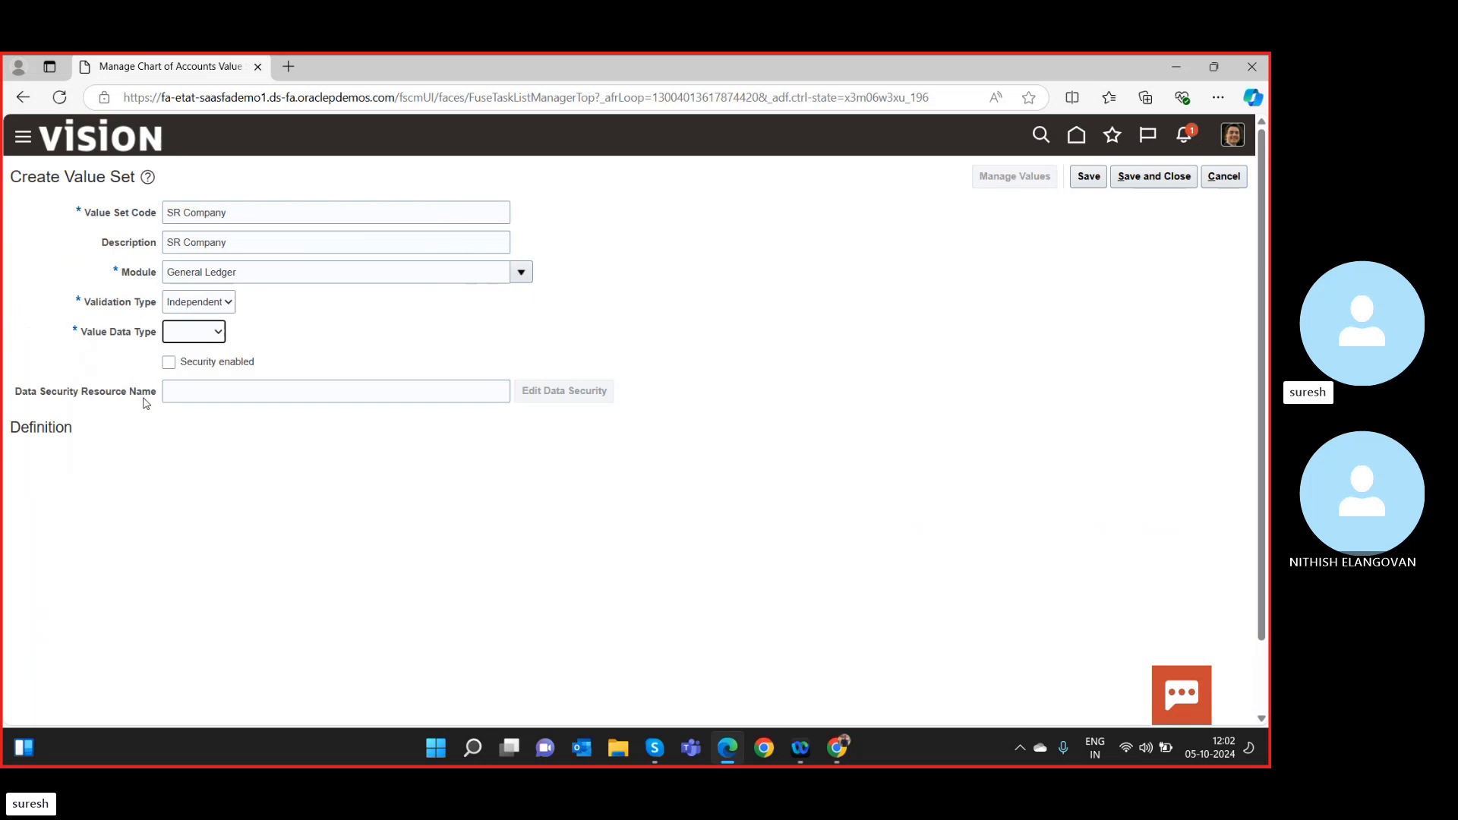
click(217, 340)
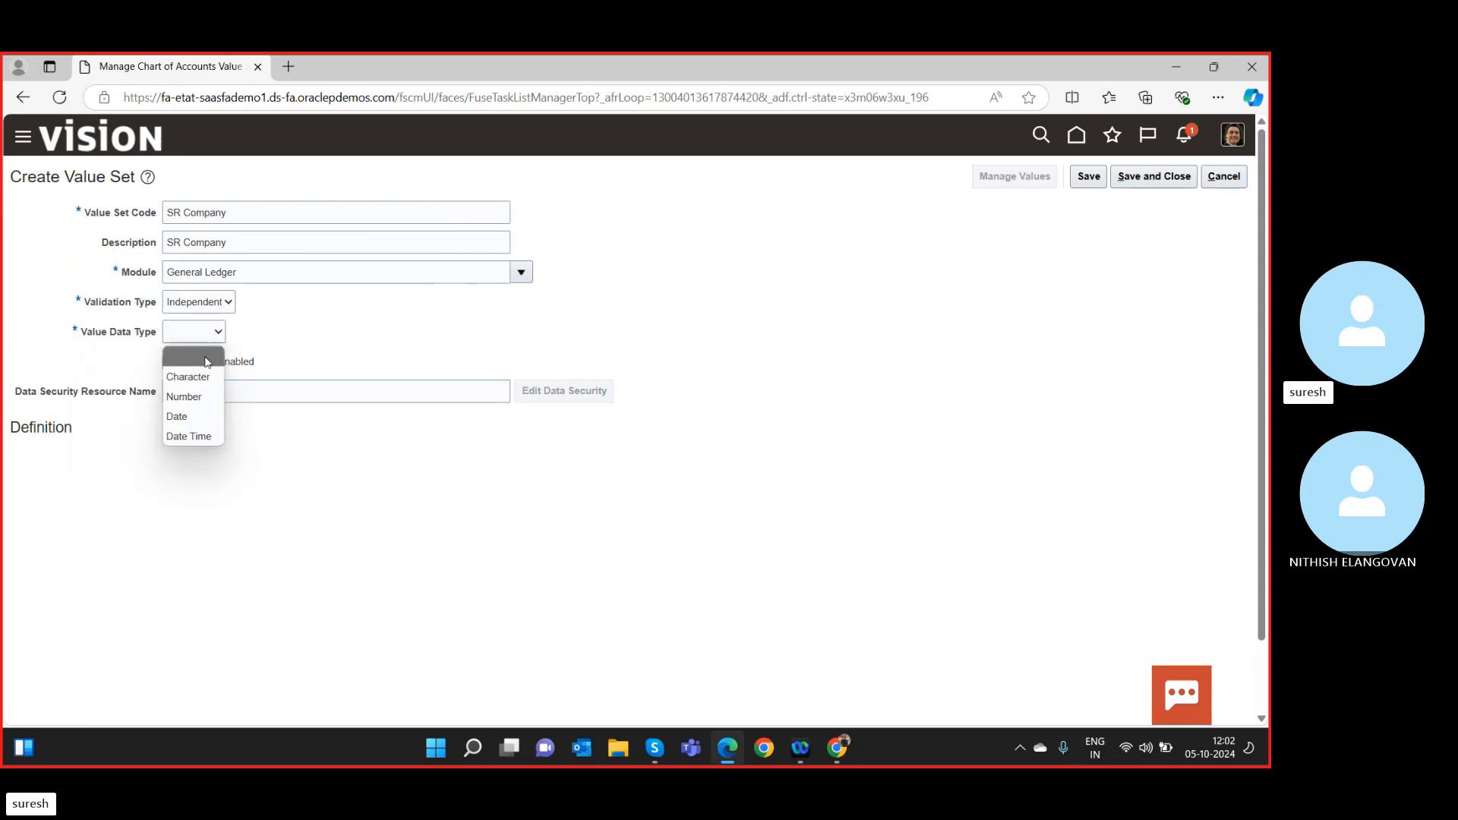
click(181, 397)
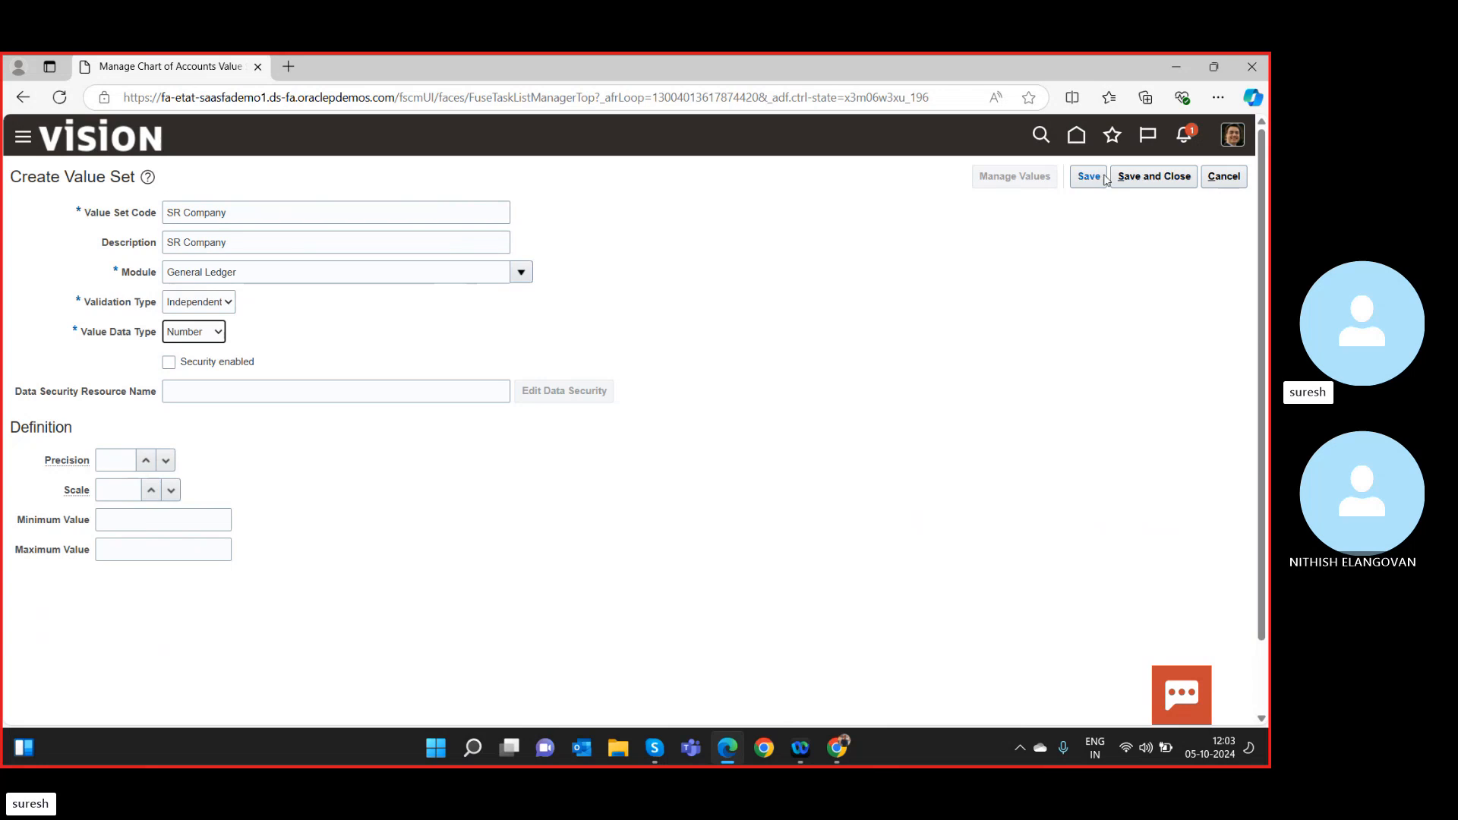
click(1156, 178)
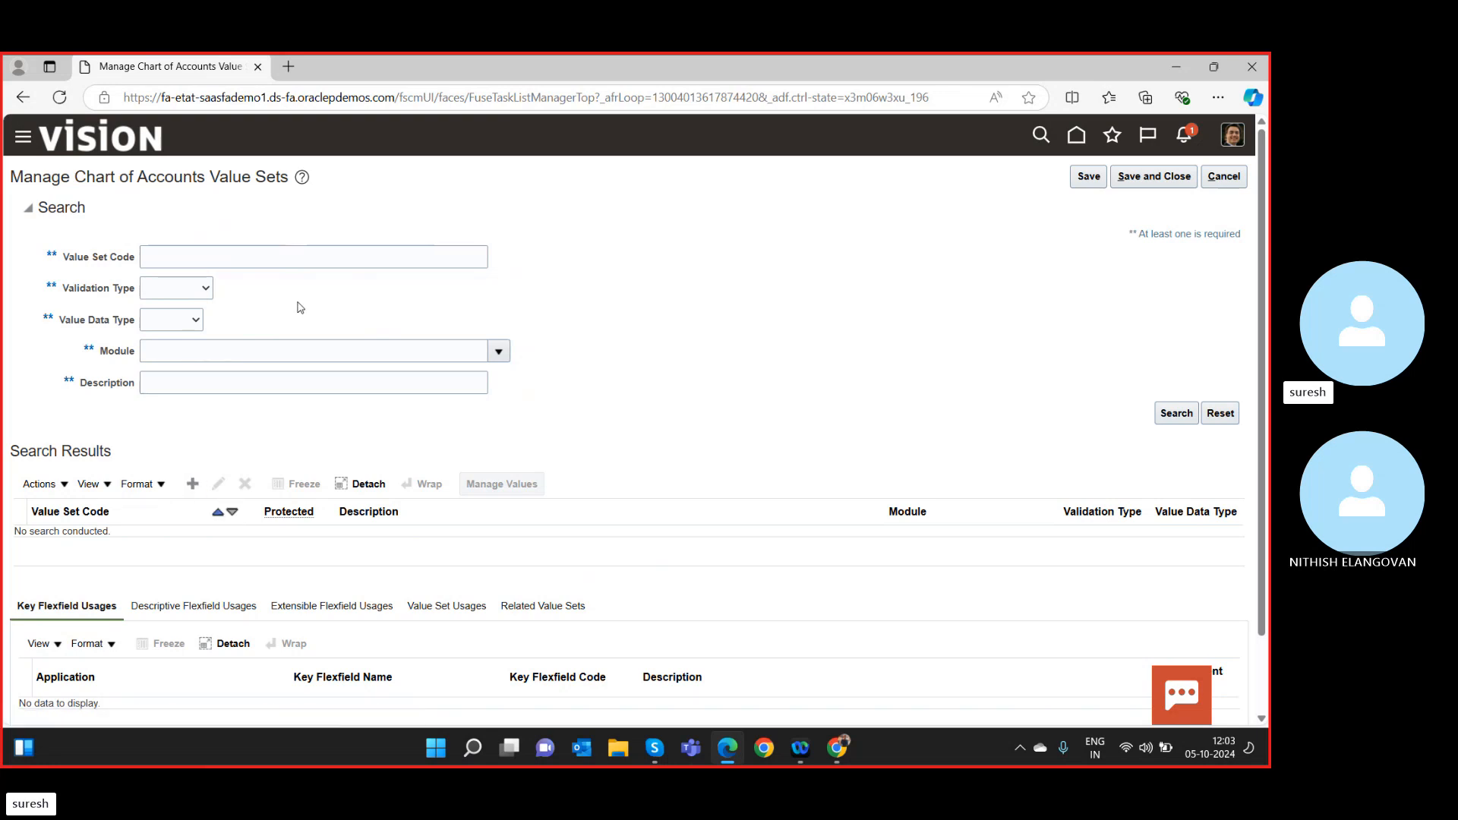
Create value set SR Account for General Ledger, Independent, Number, and save it.
click(193, 484)
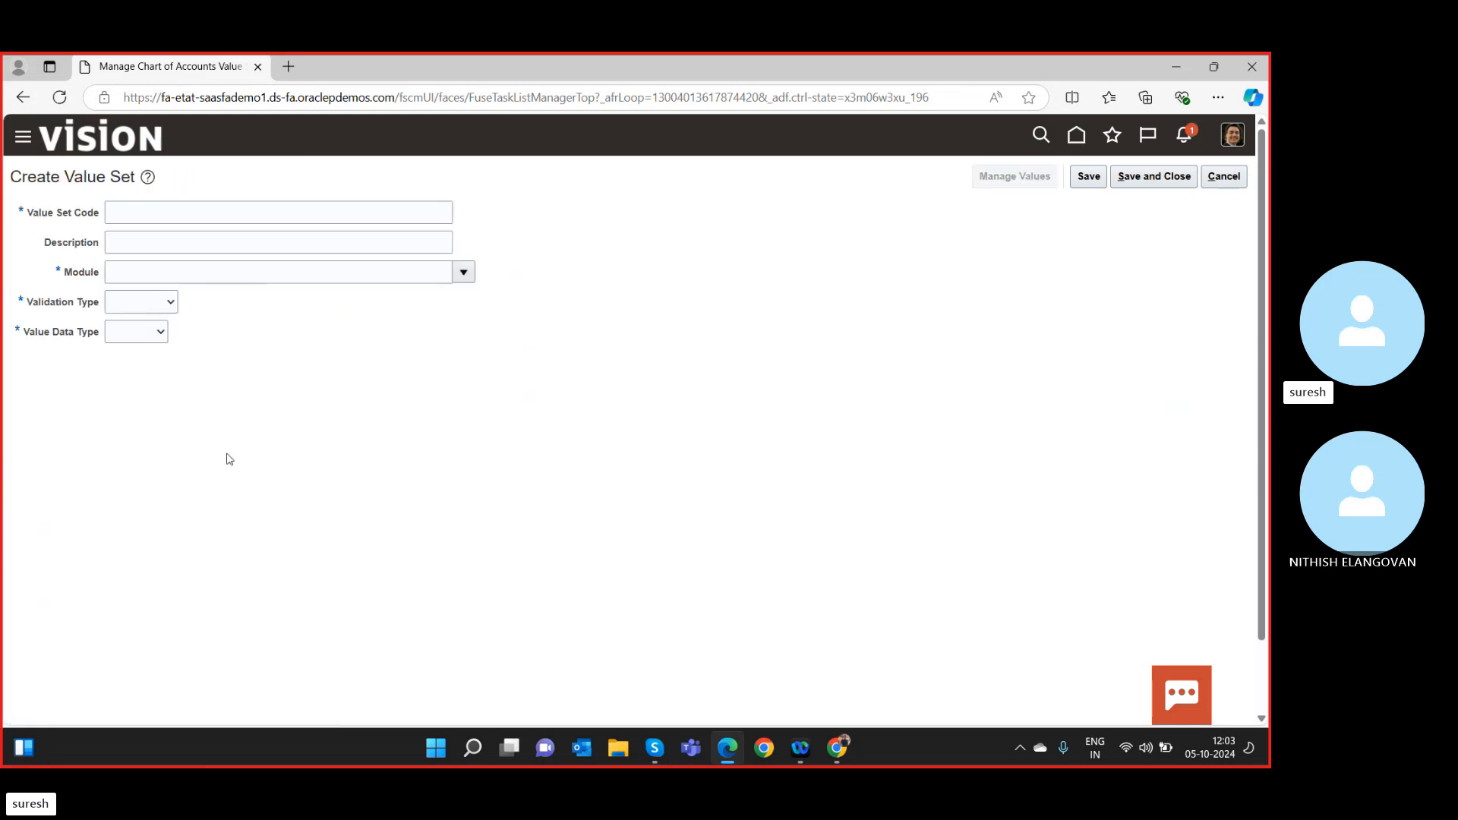
click(191, 207)
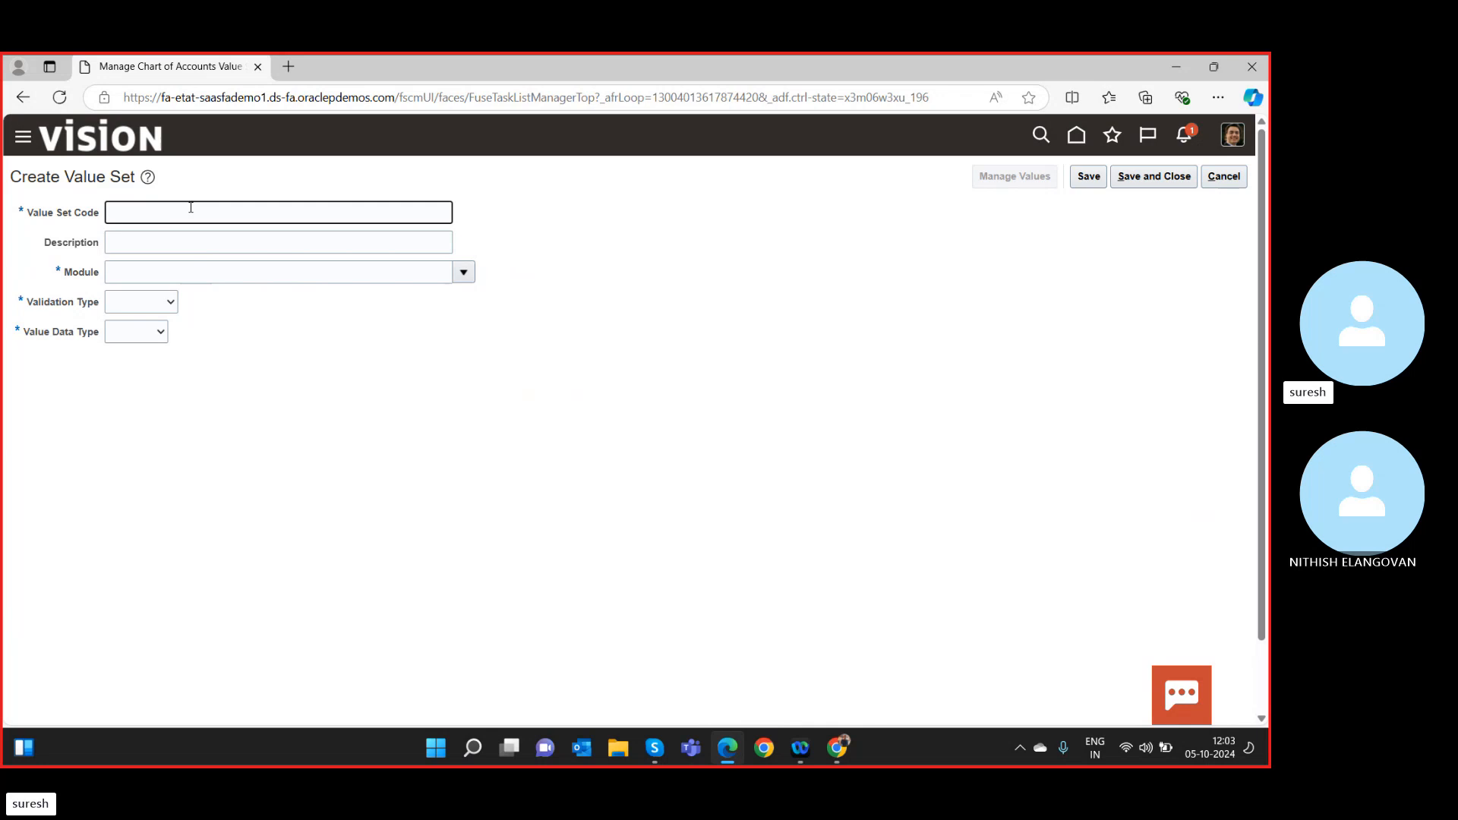
text(SR A)
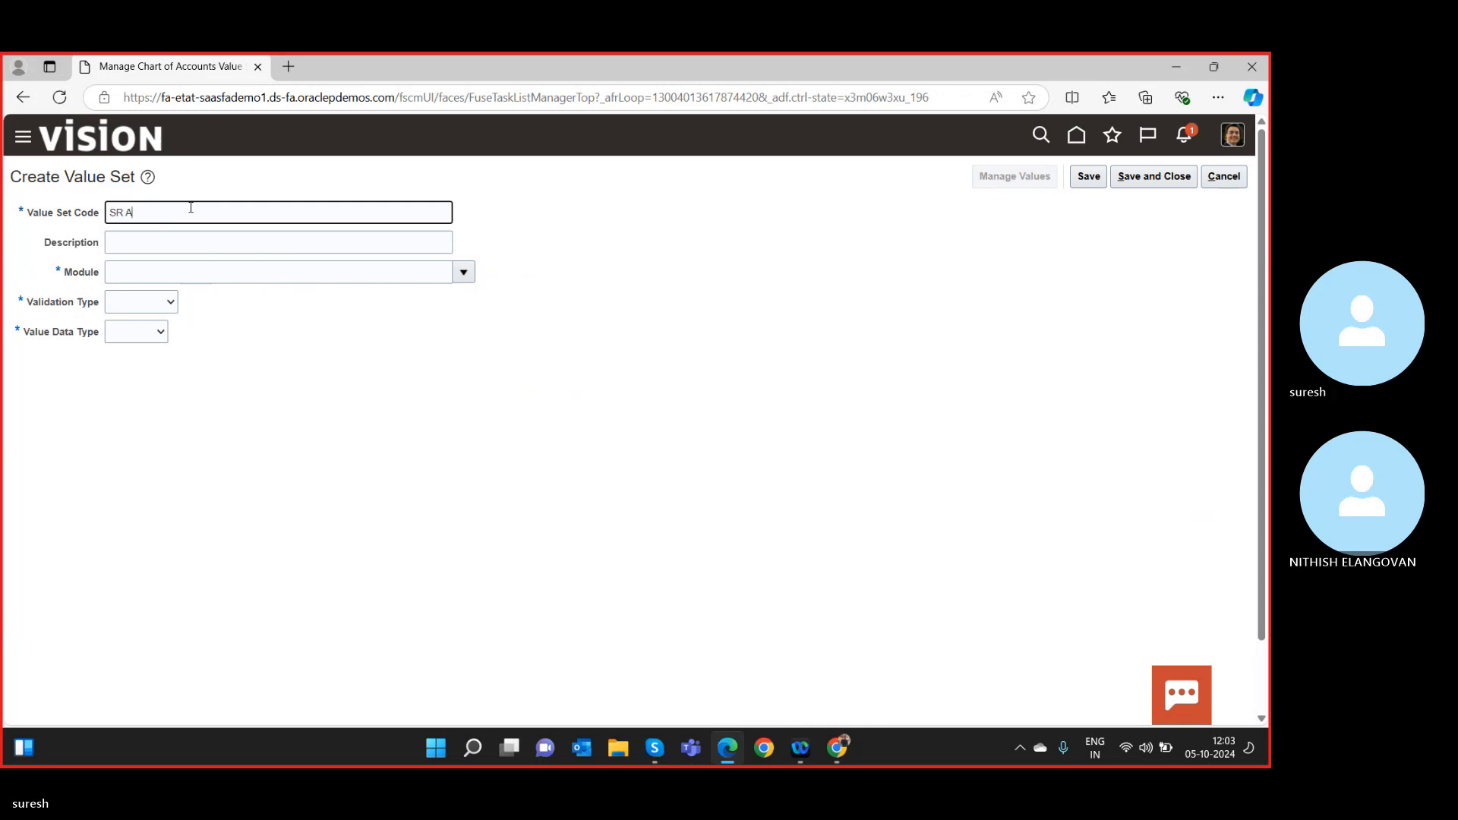
text(ccount)
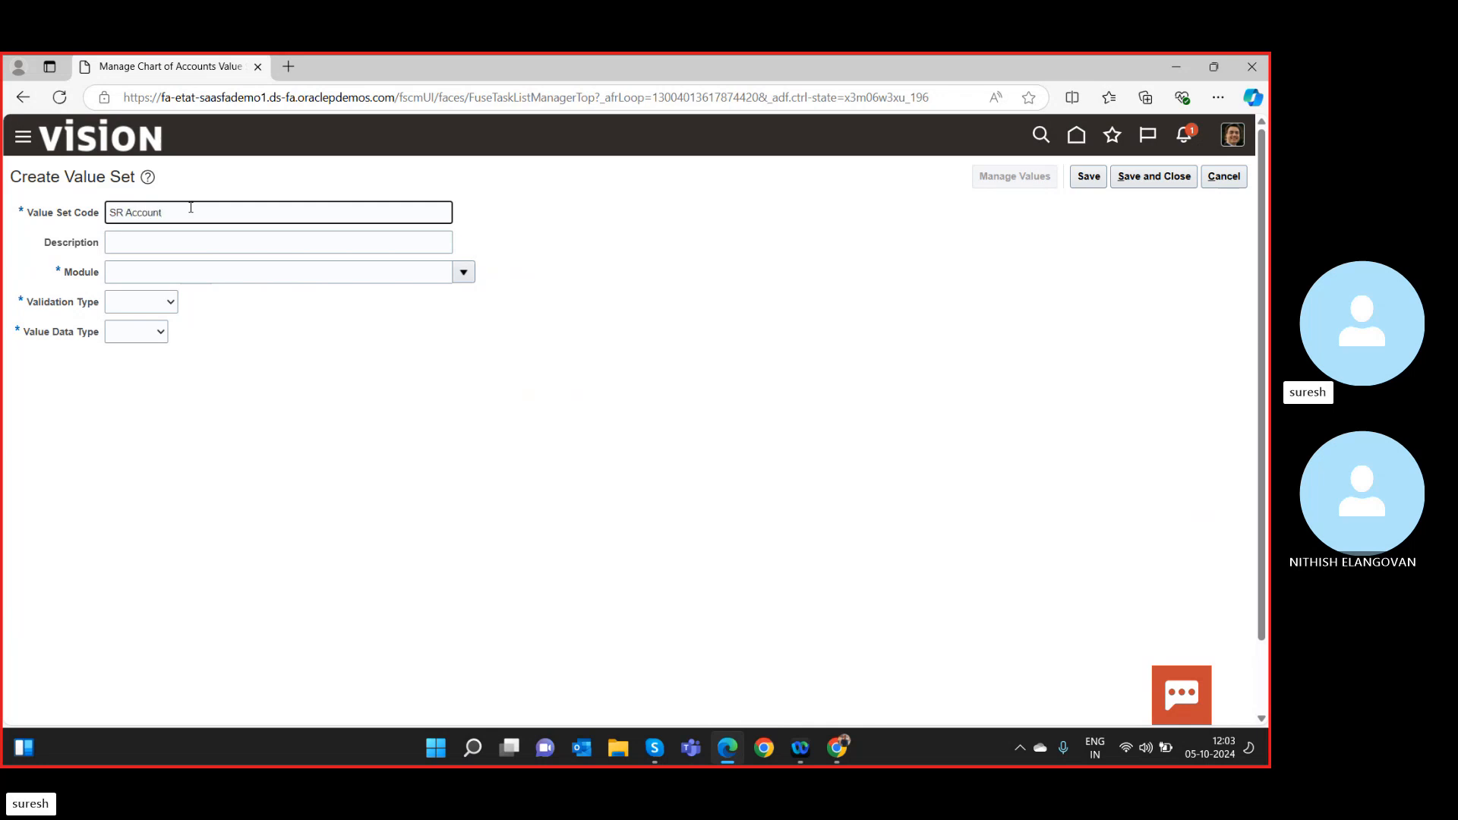
key(Tab)
key(Tab)
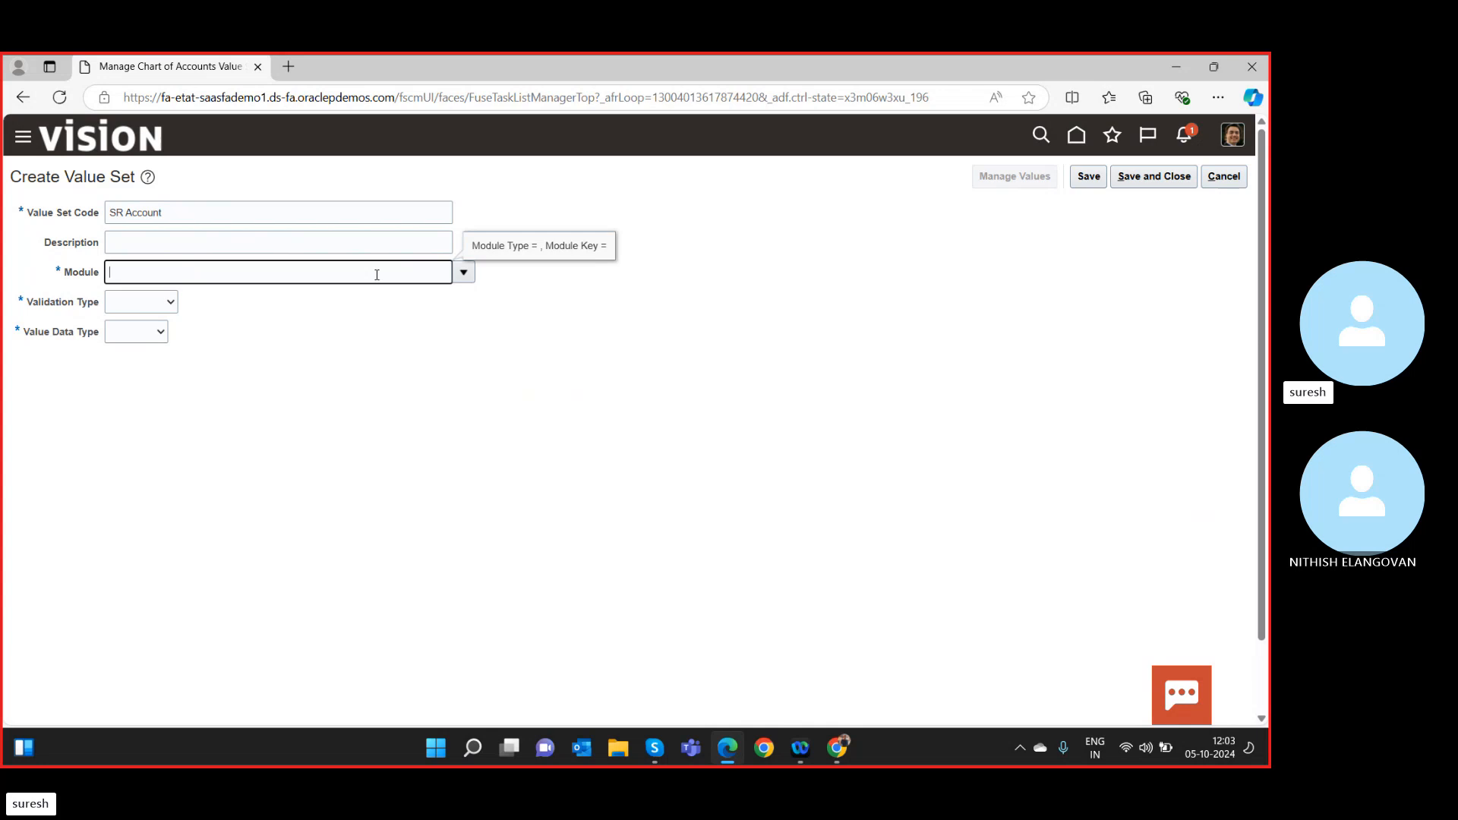
text(Gene)
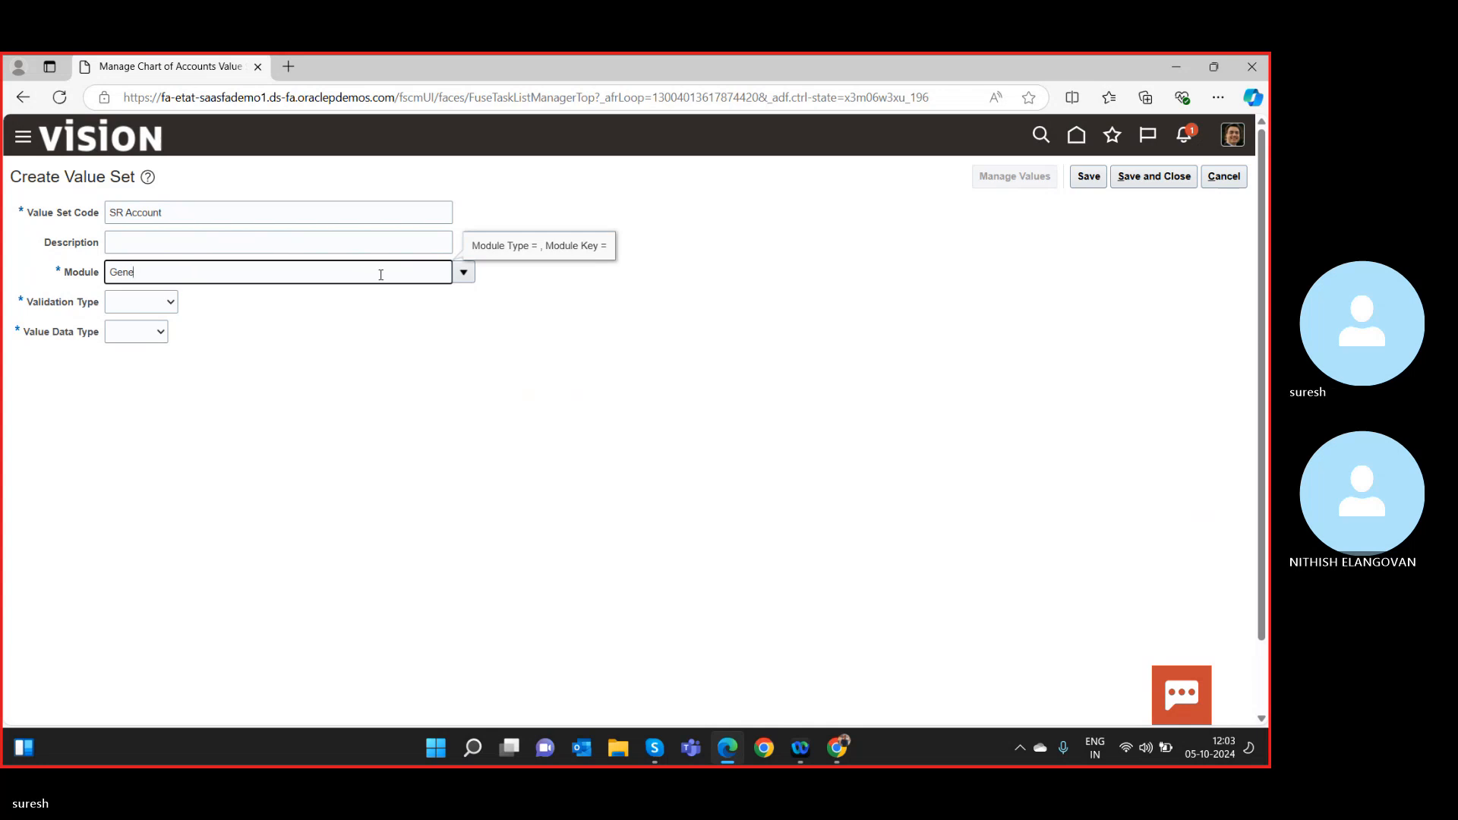
click(464, 272)
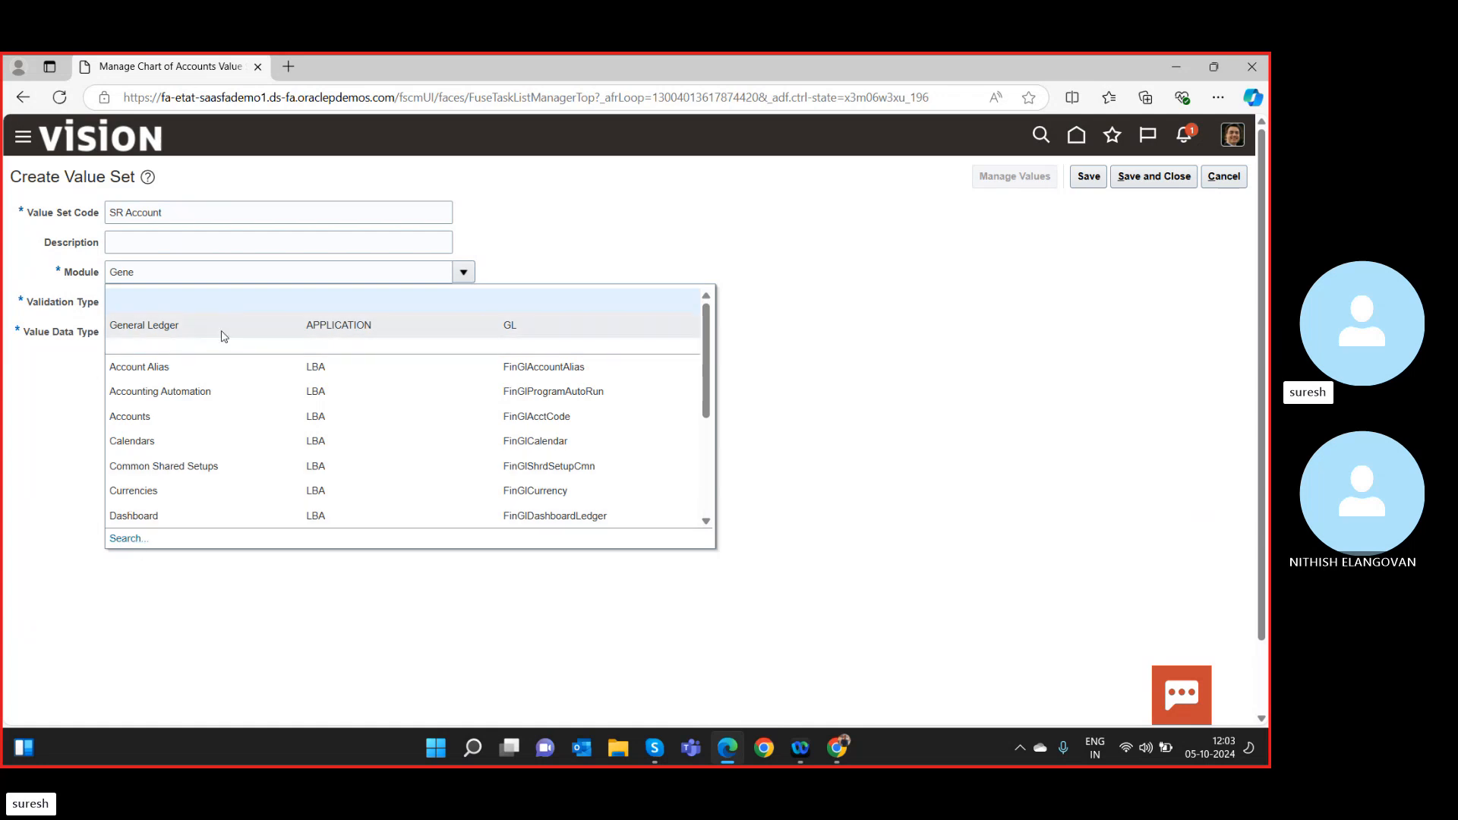
click(221, 331)
click(152, 304)
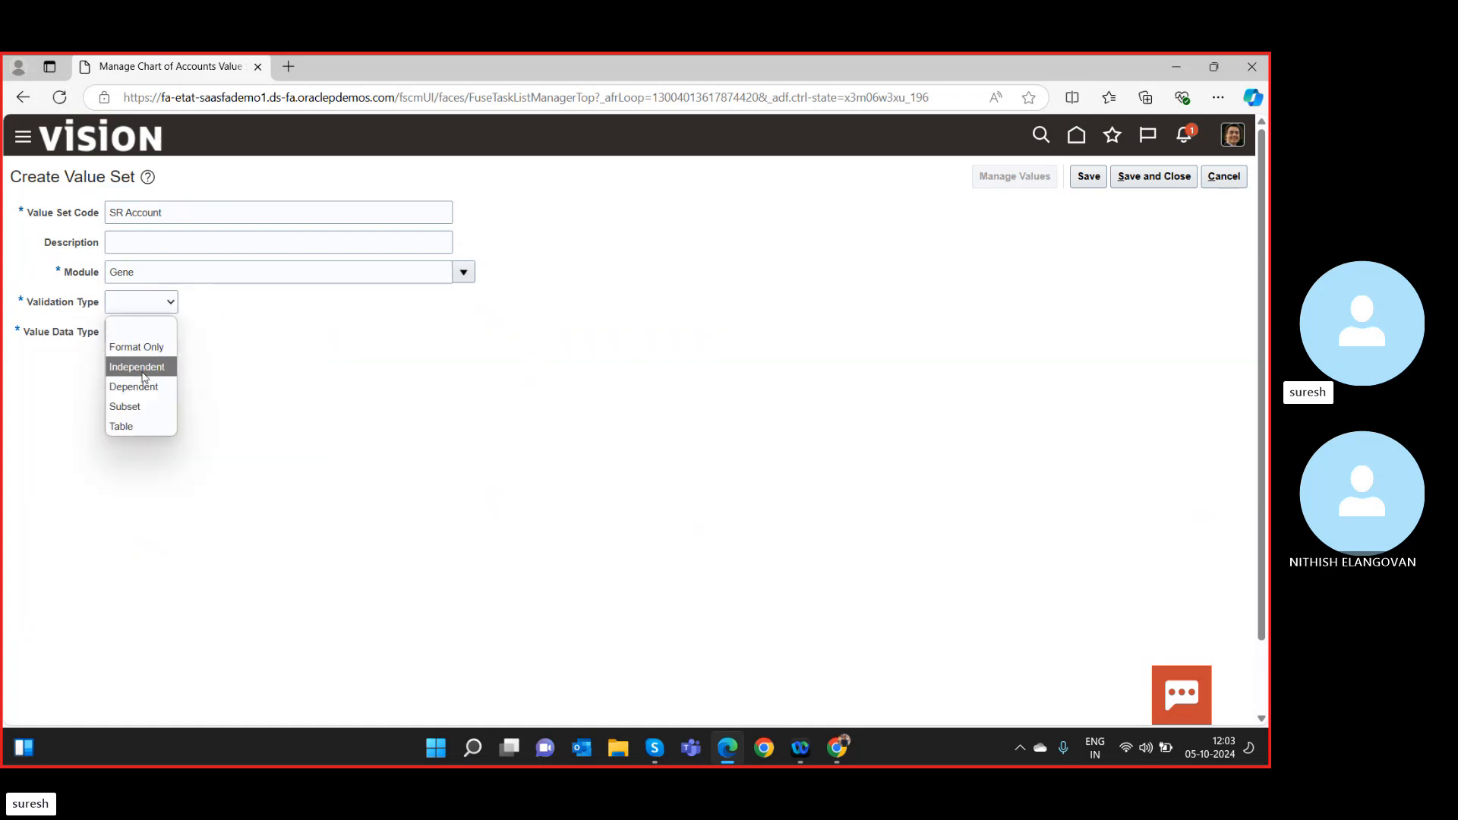
click(142, 375)
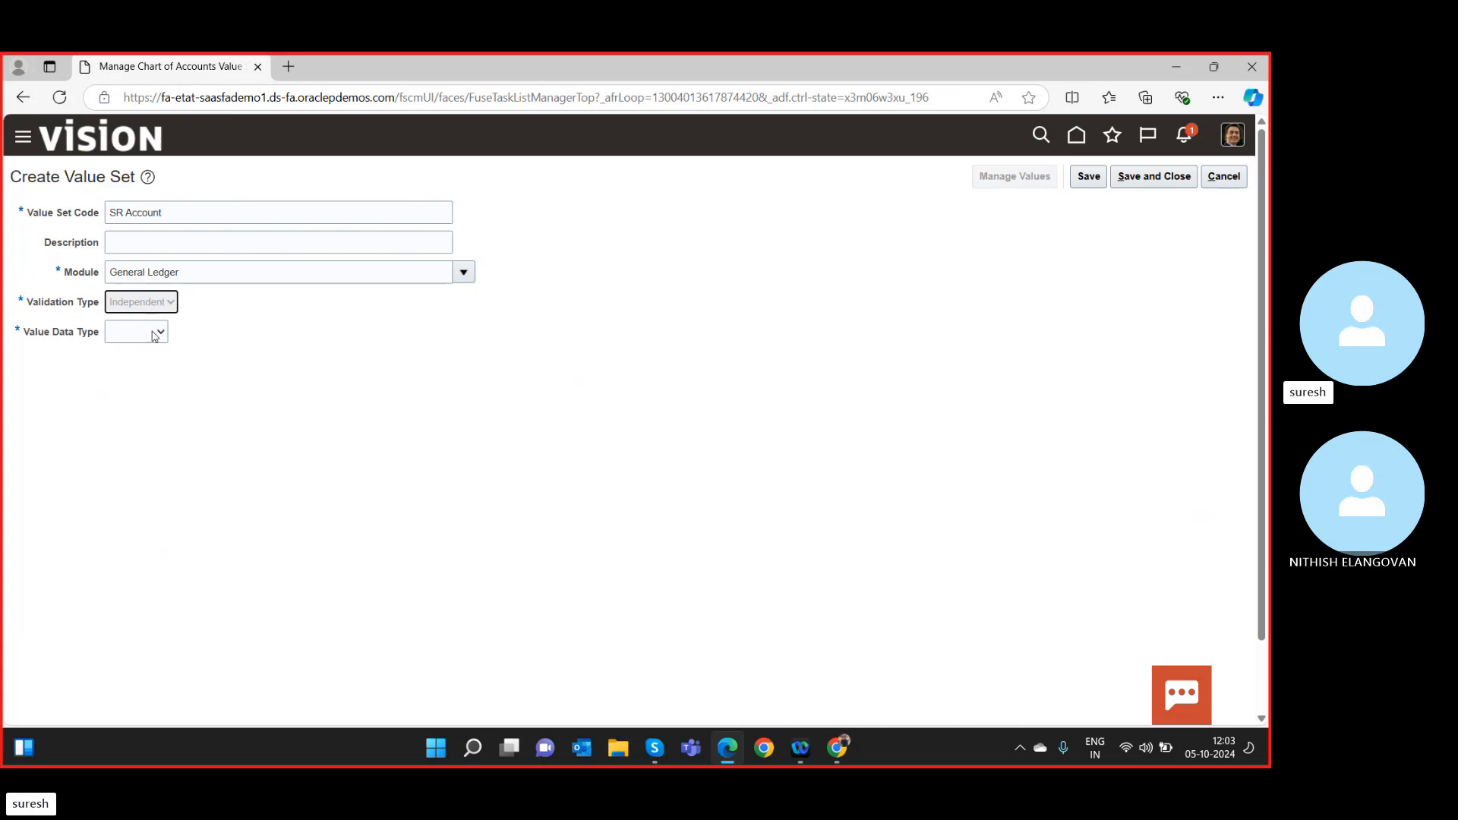
click(153, 334)
click(128, 396)
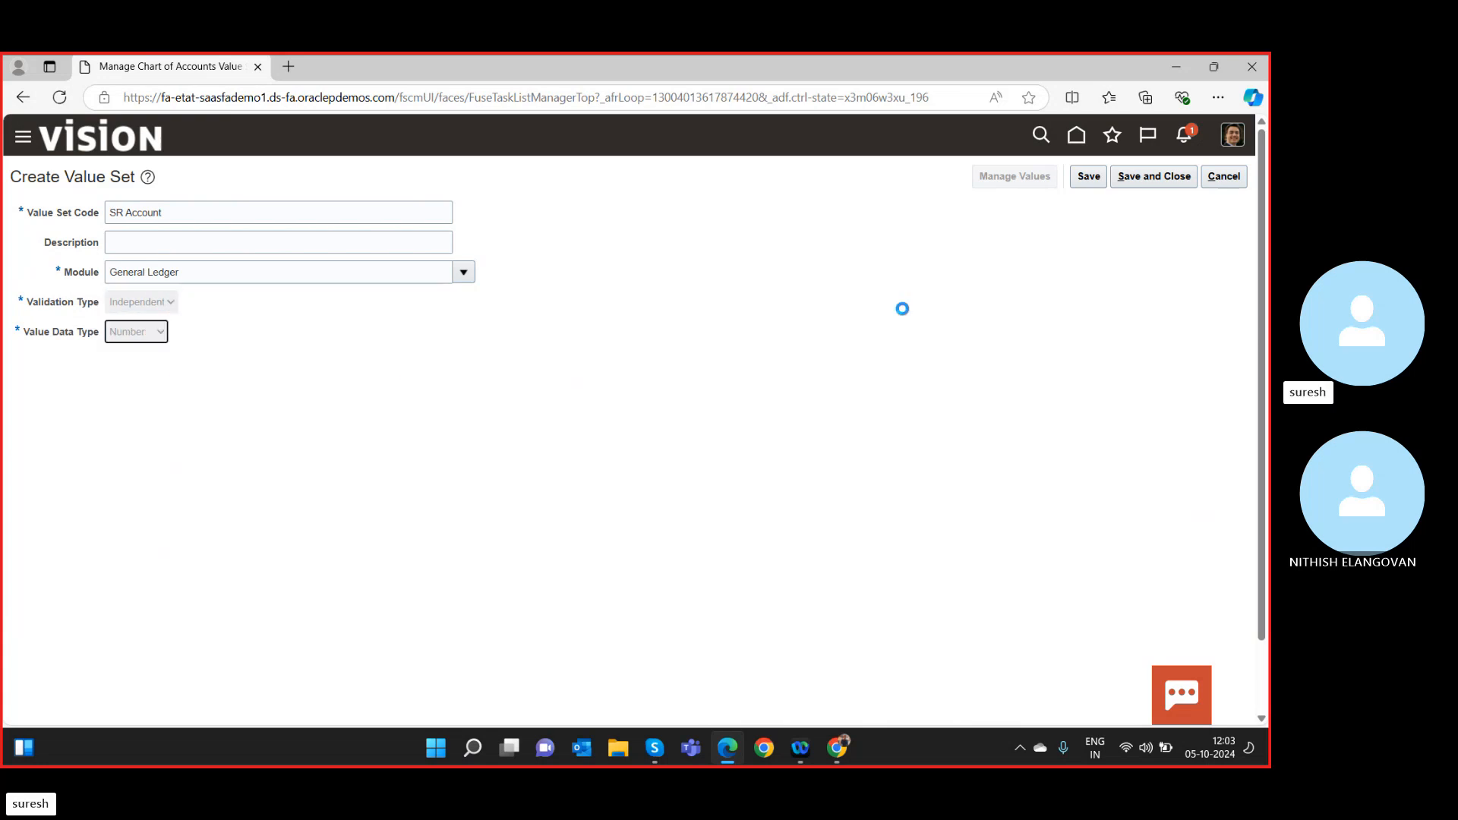
click(1156, 184)
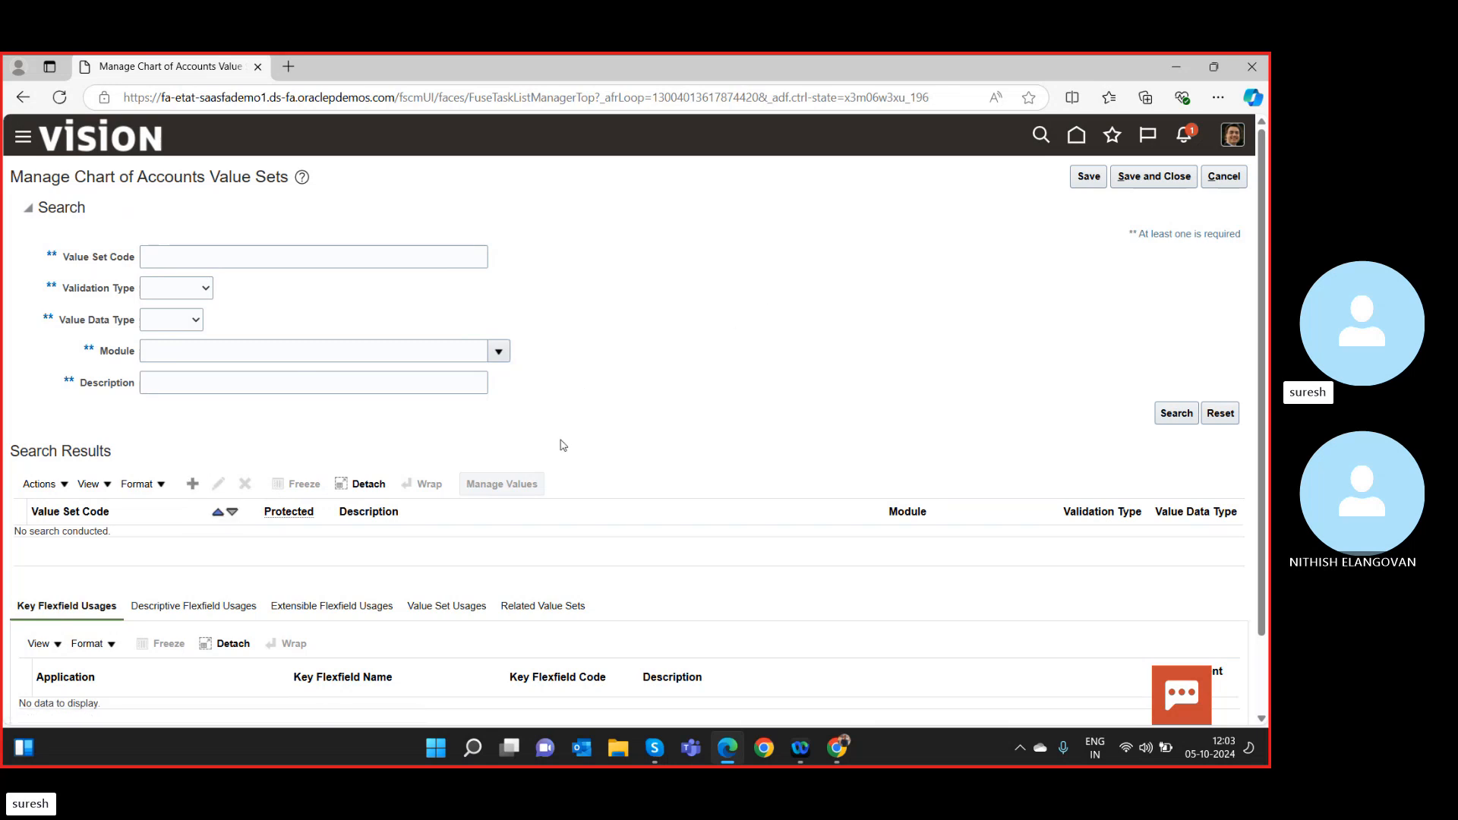
Leave value sets and open structure management for the Accounting Flexfield.
click(1131, 173)
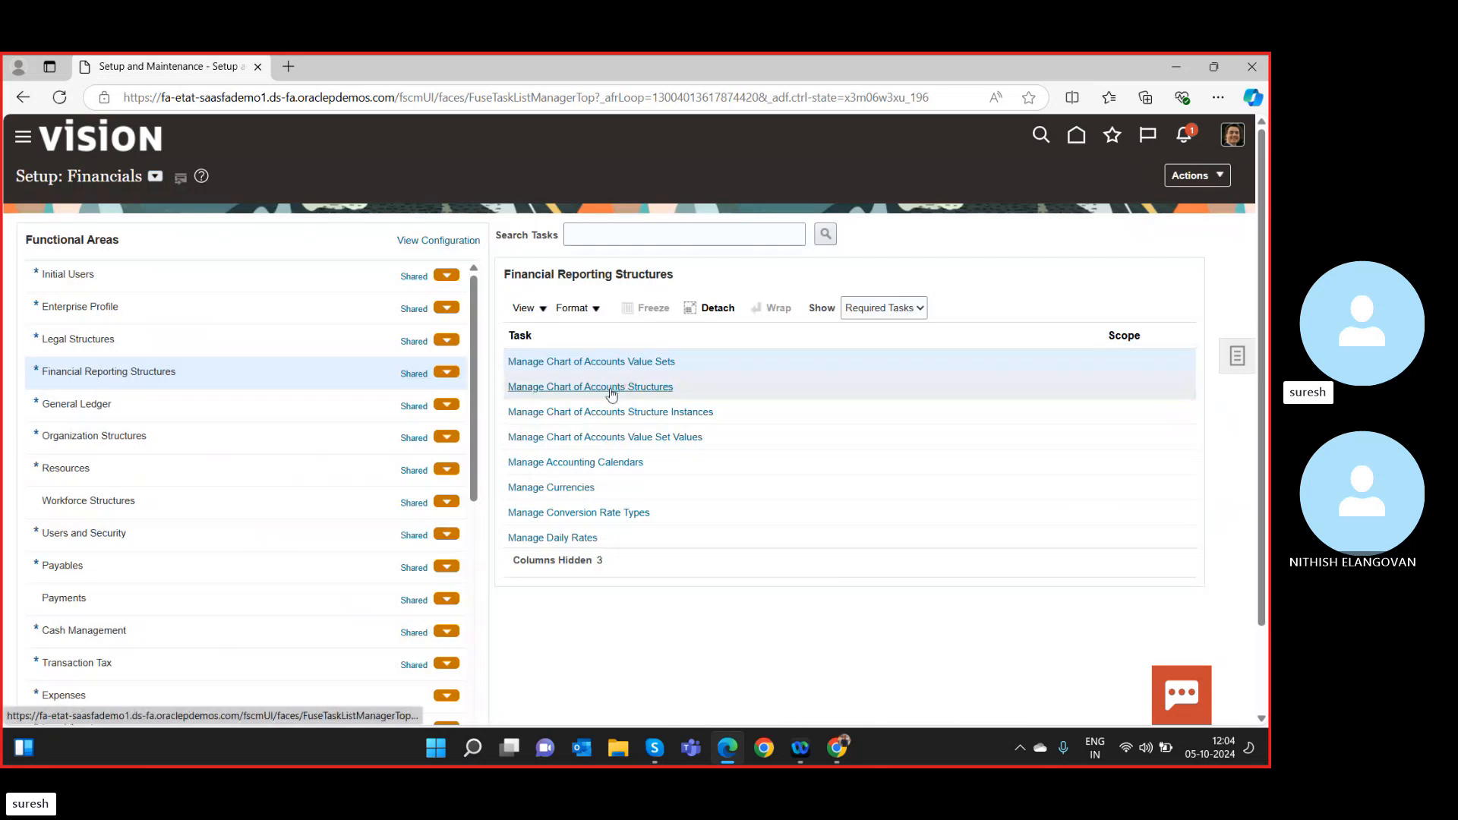
click(613, 388)
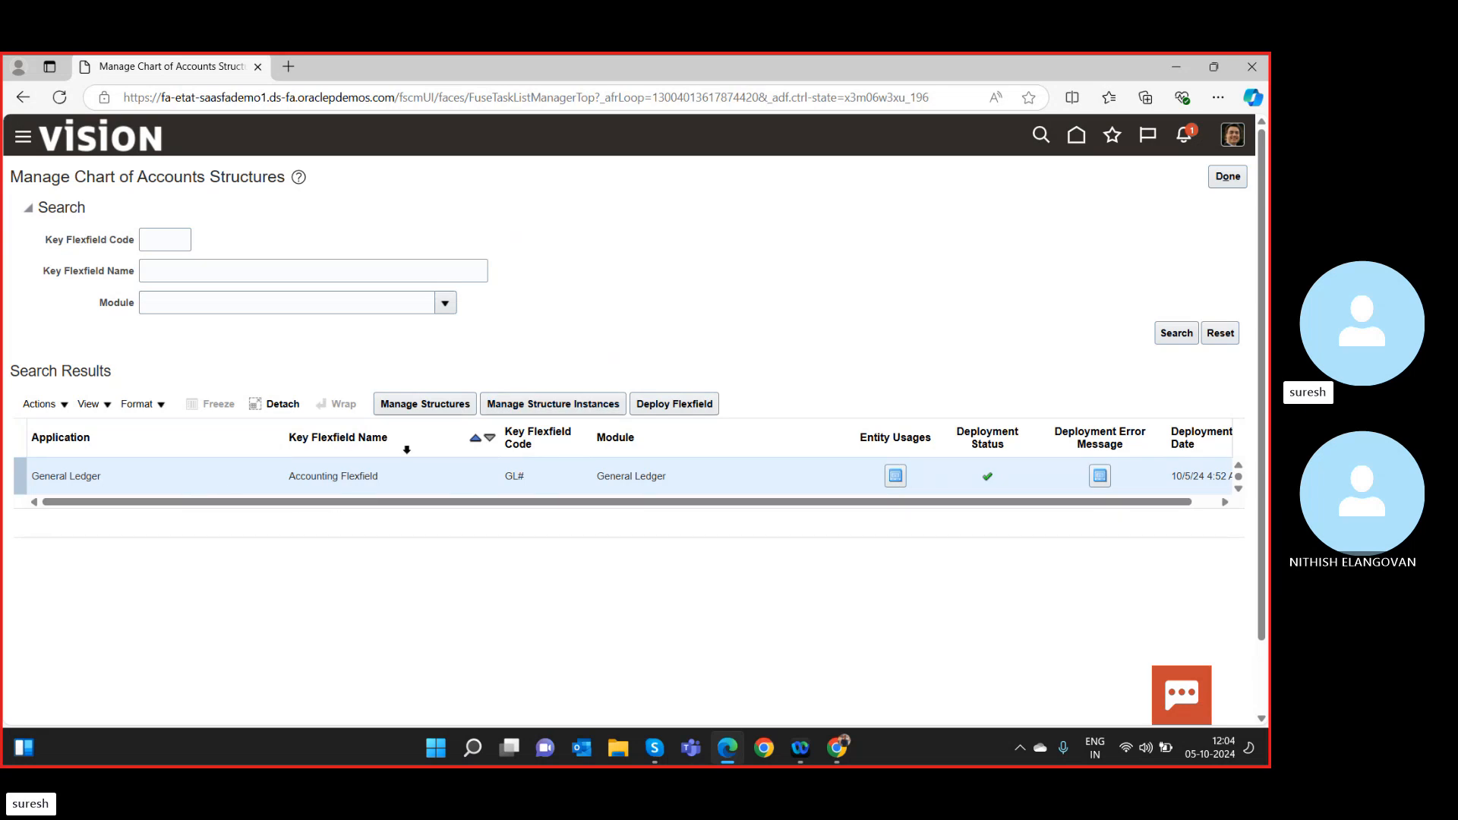
click(423, 406)
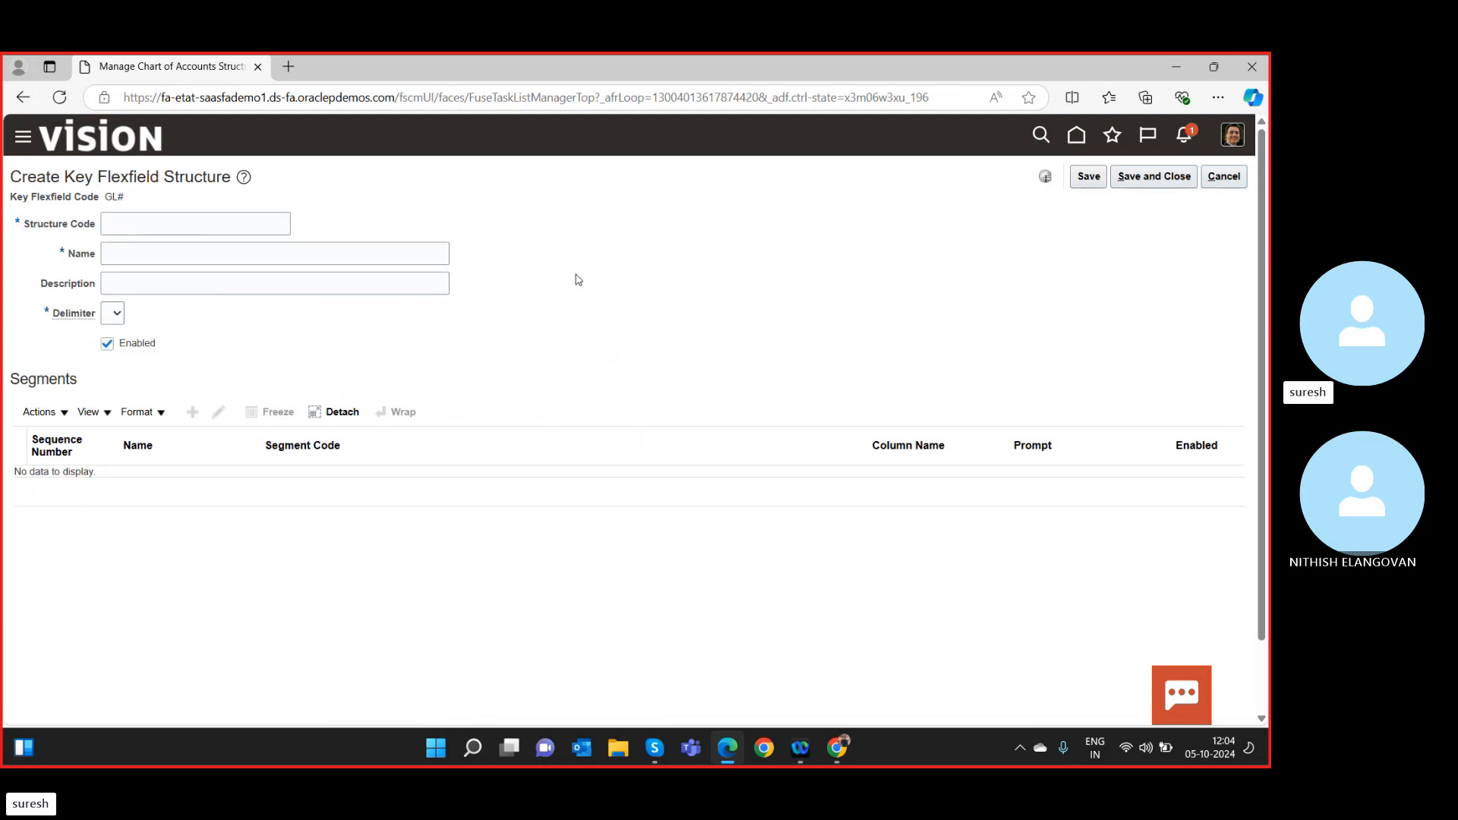
Enter SR COA as structure code, name and description, choose a delimiter, and save.
click(158, 226)
text(SR )
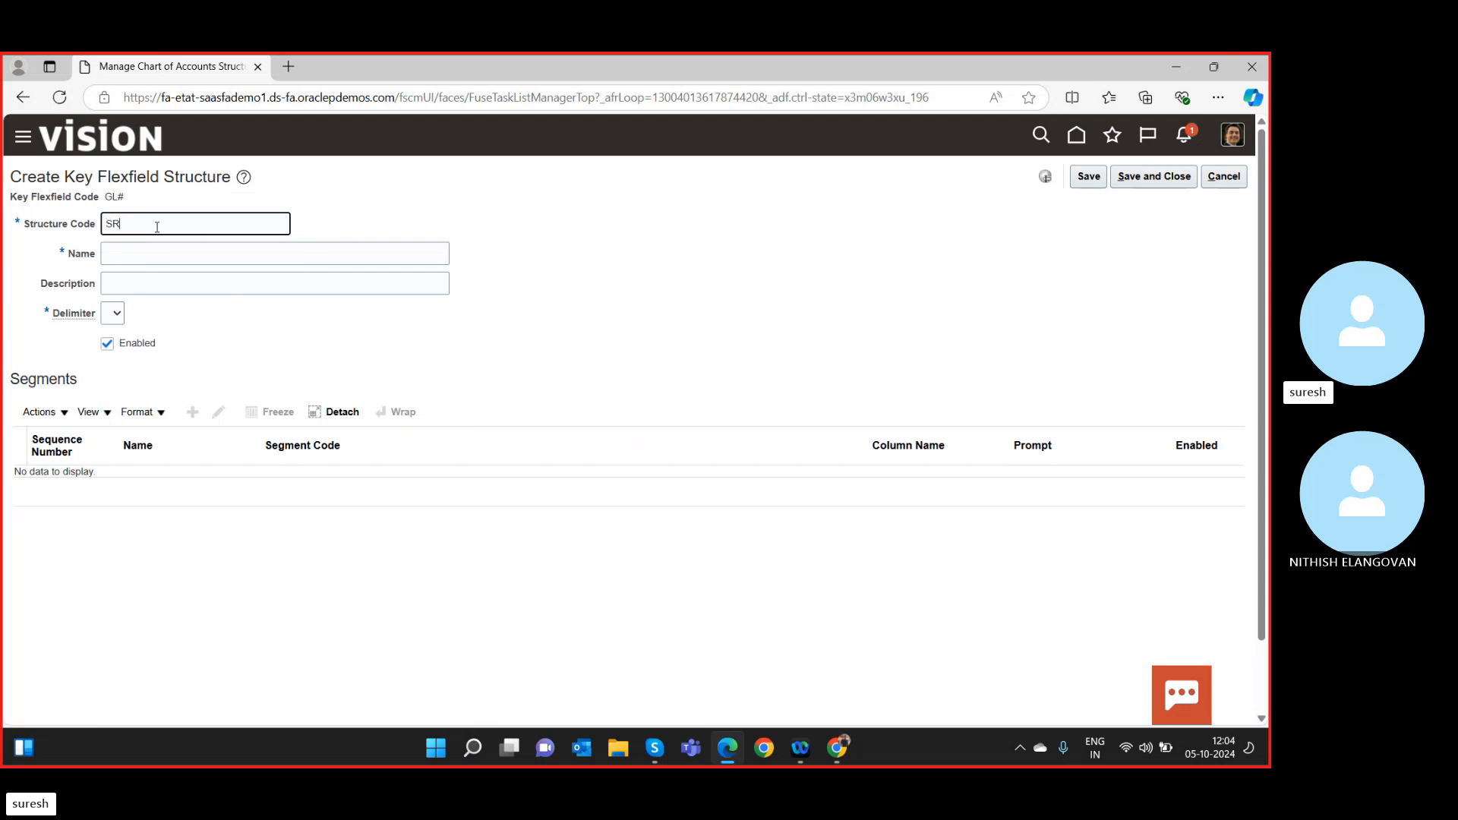
text(COA)
key(Tab)
click(183, 224)
triple_click(183, 224)
key(ctrl+c)
click(173, 261)
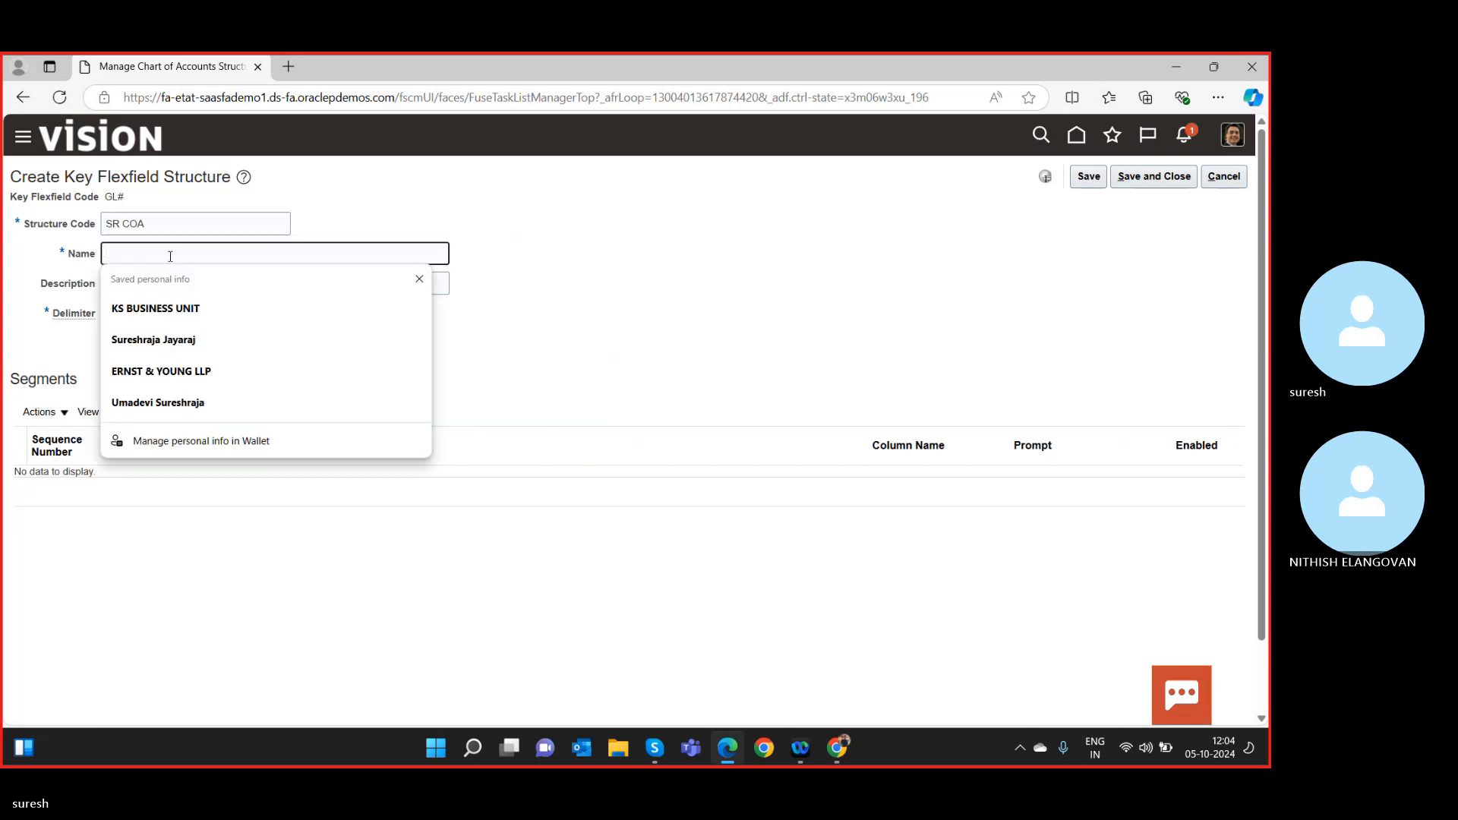
key(ctrl+v)
click(342, 281)
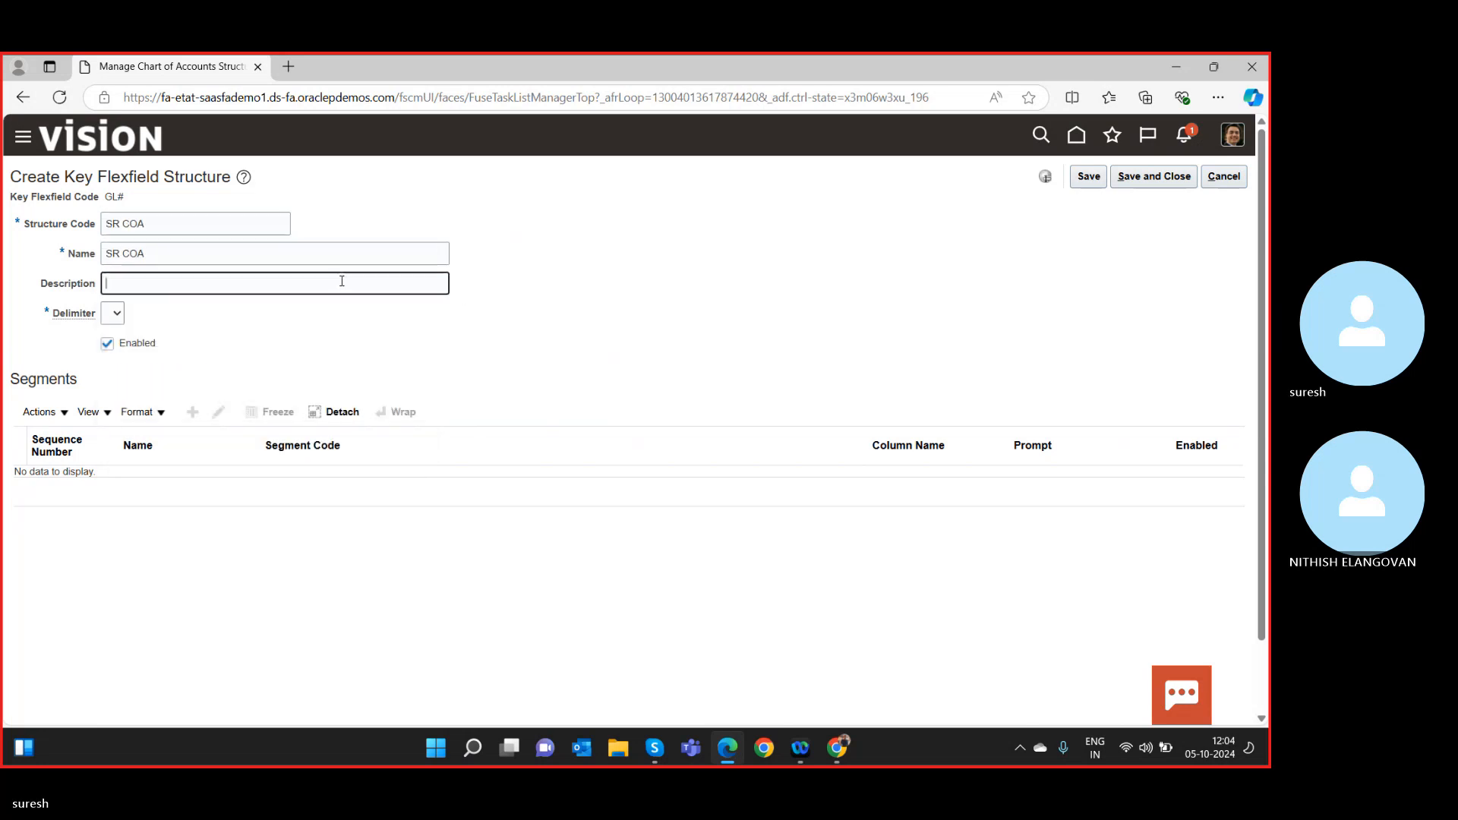
key(ctrl+v)
click(122, 320)
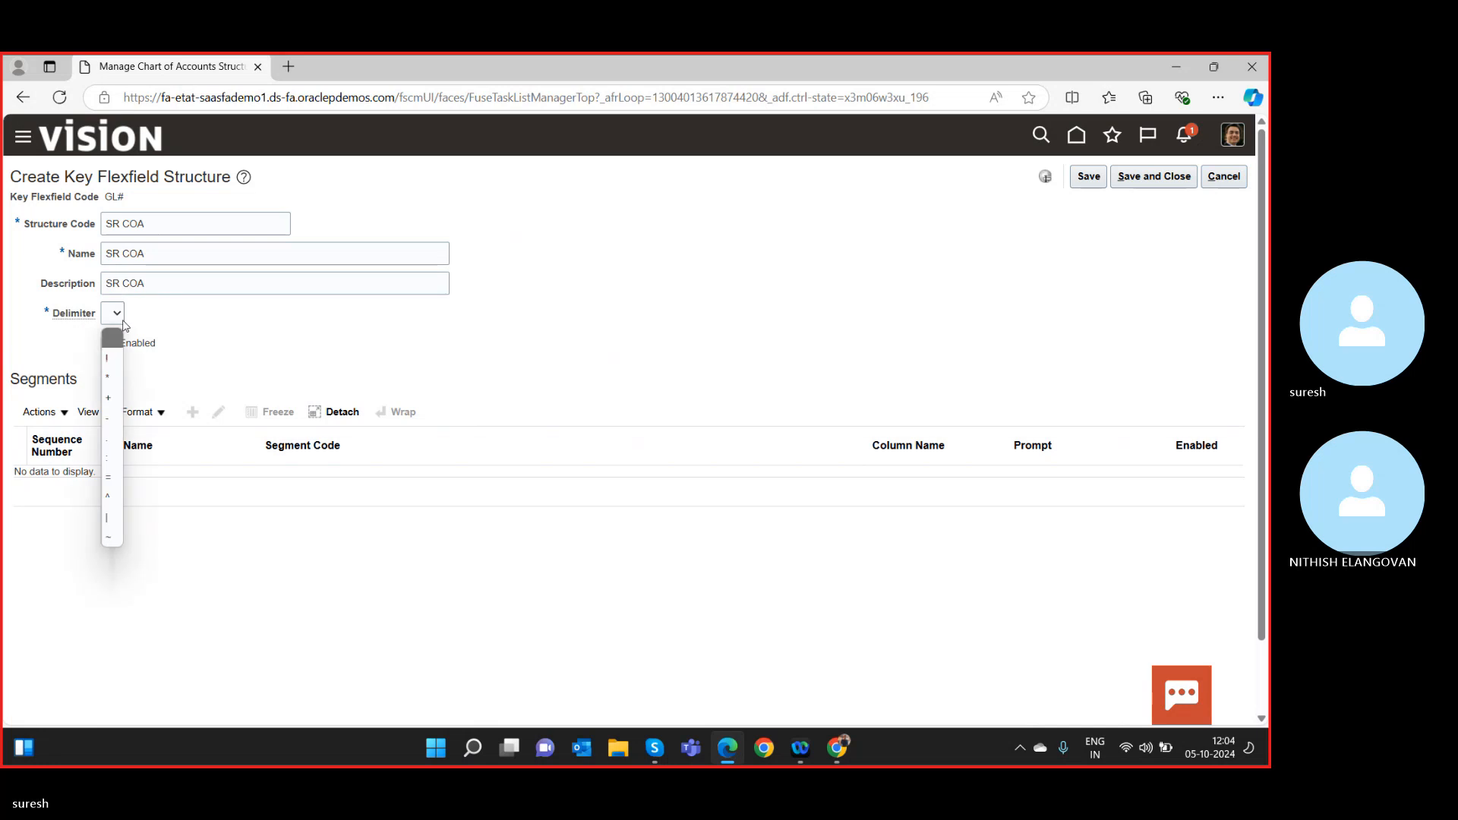
click(111, 416)
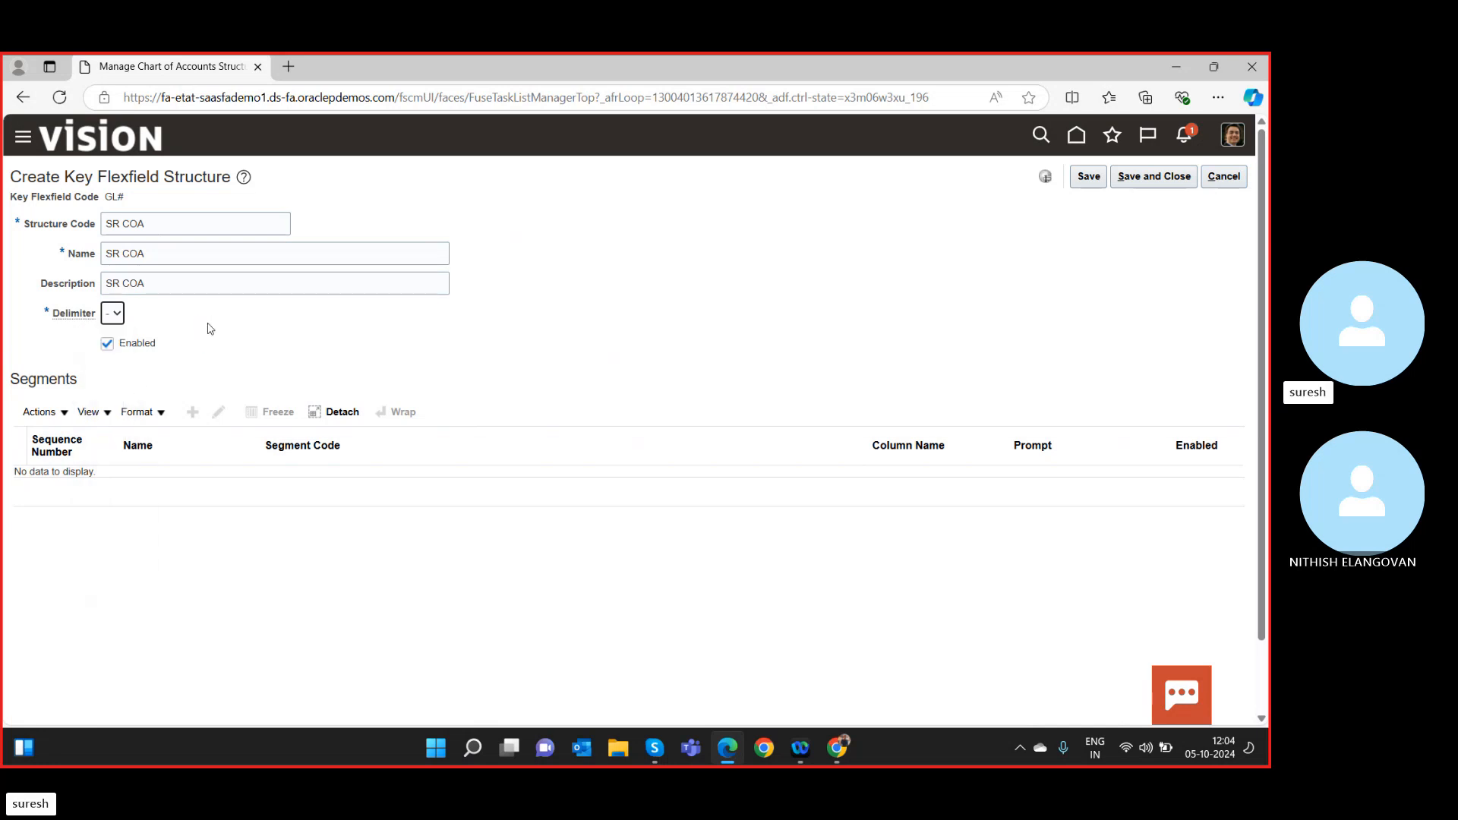
click(1086, 181)
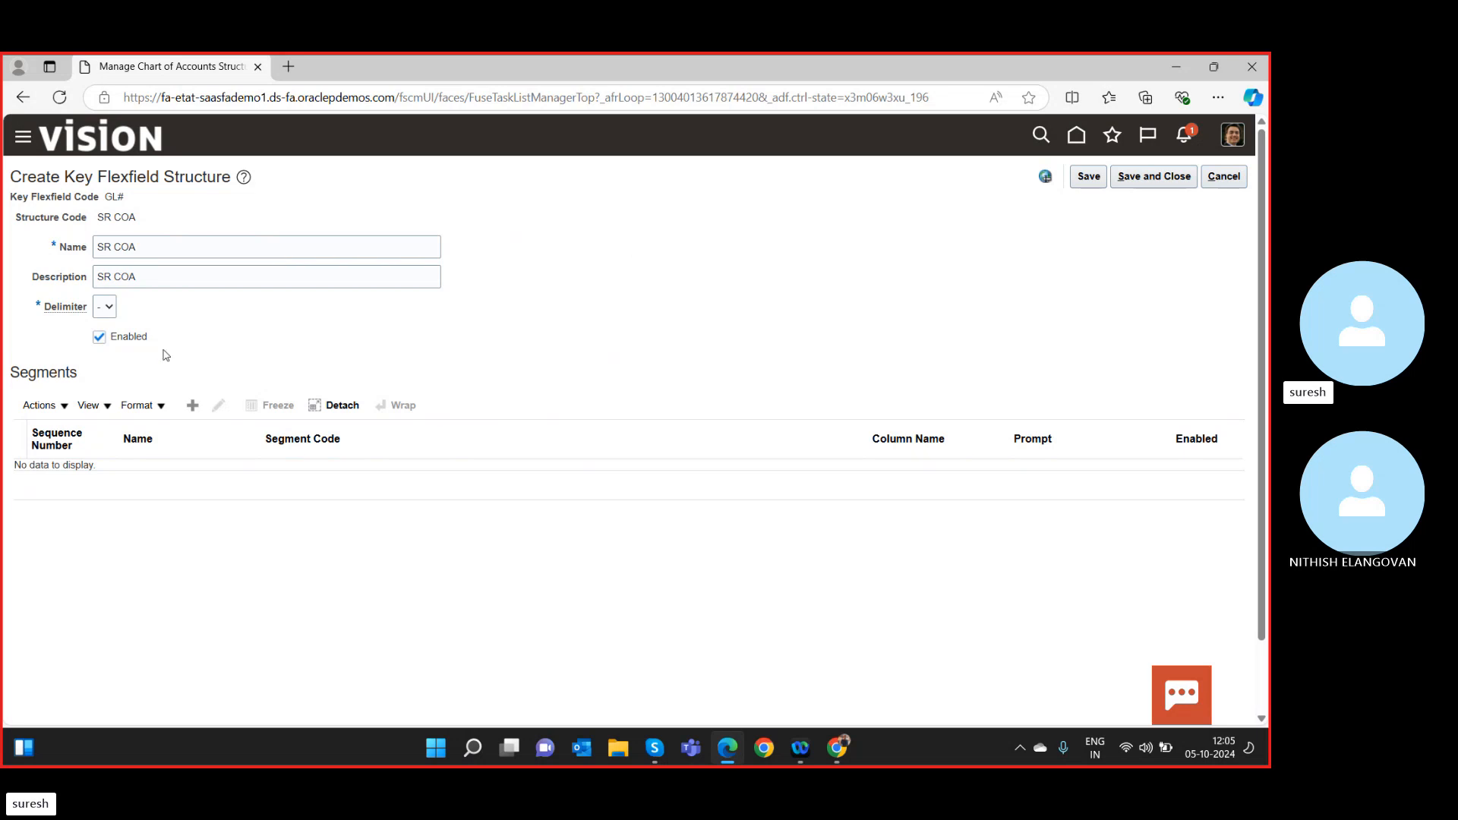
Add a new SR COA segment with code, name and description SR Company1.
click(192, 404)
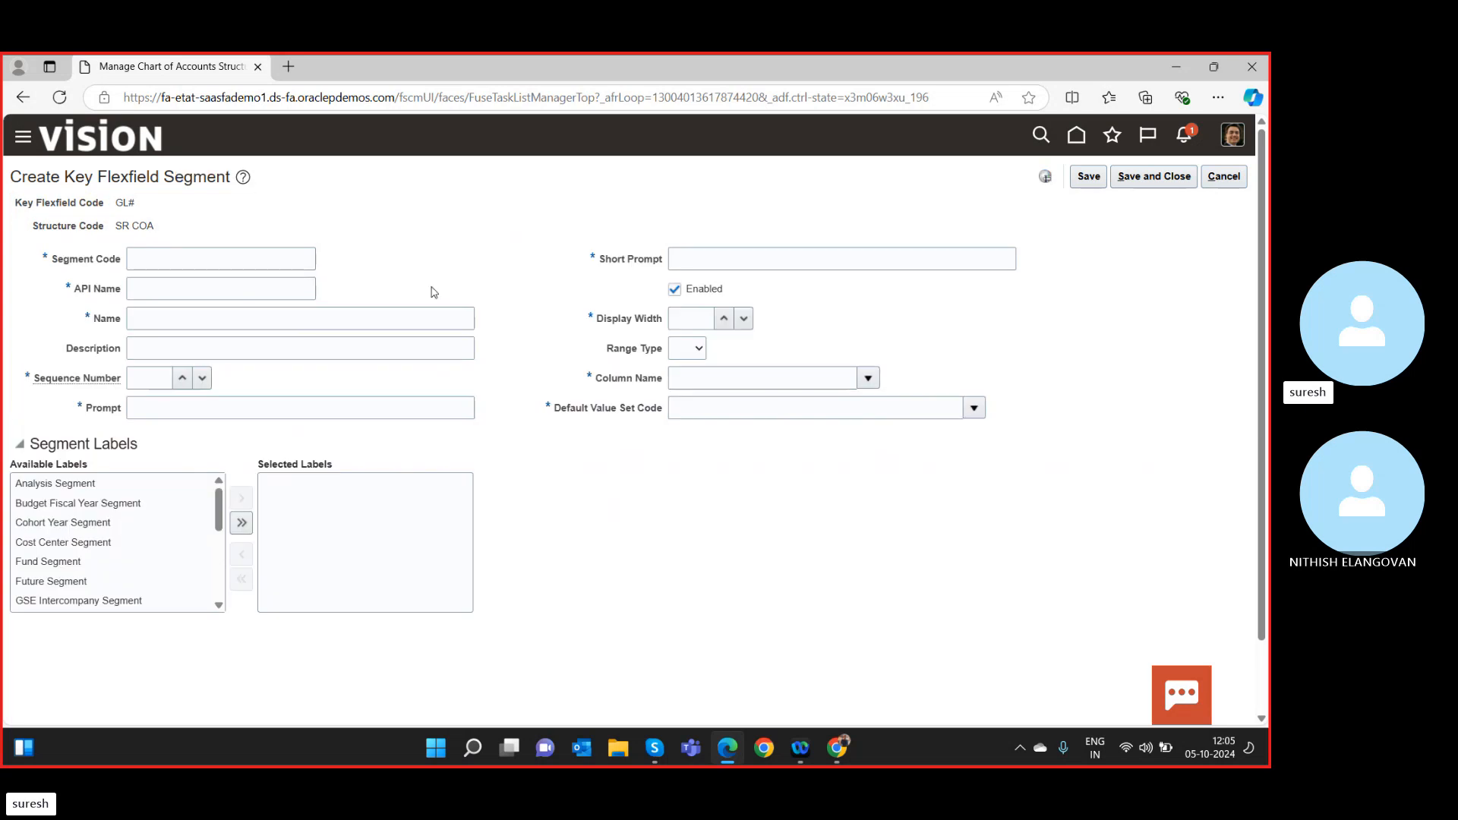
click(263, 255)
text(SR )
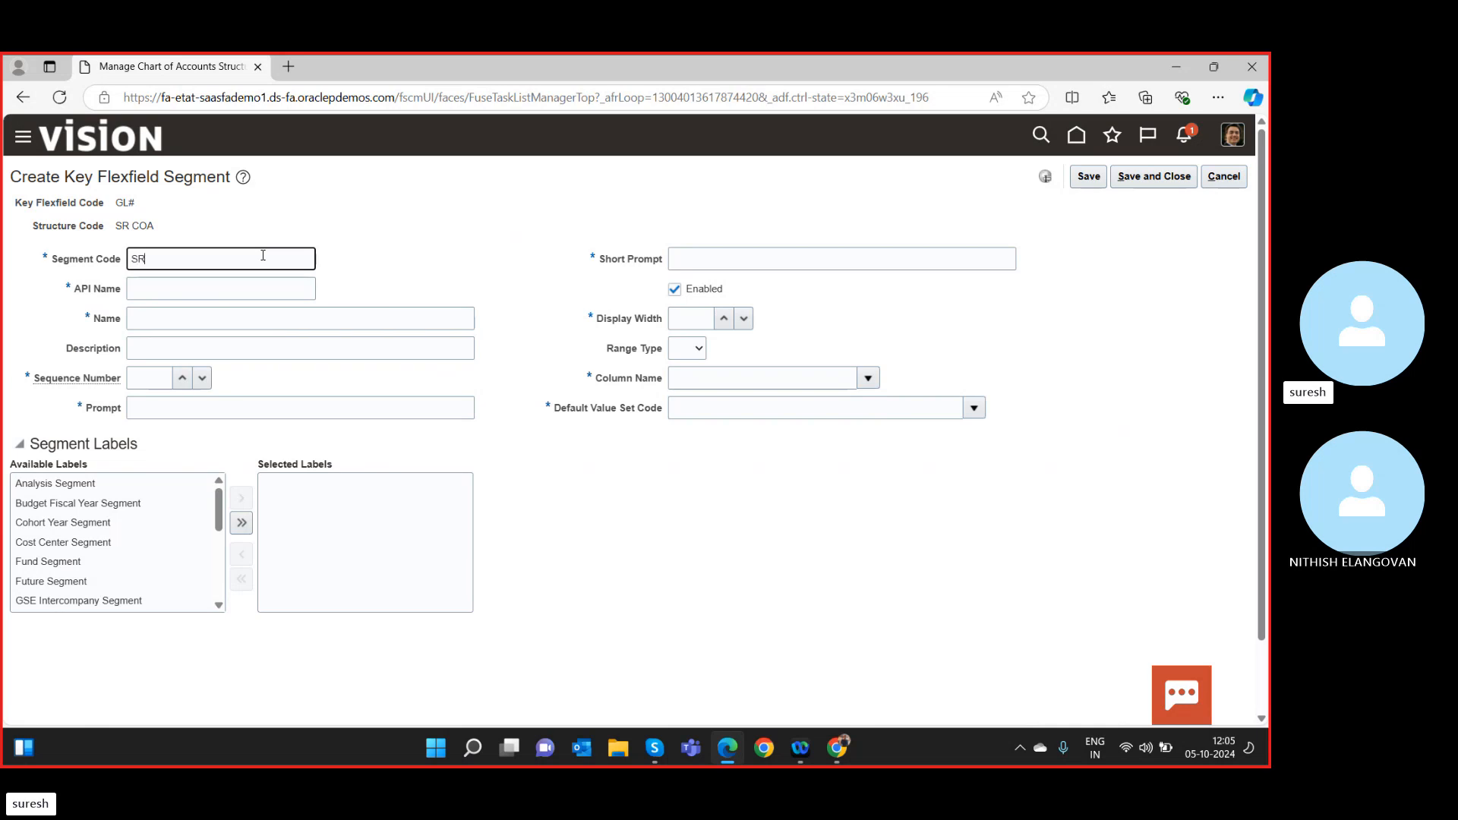
text(Co)
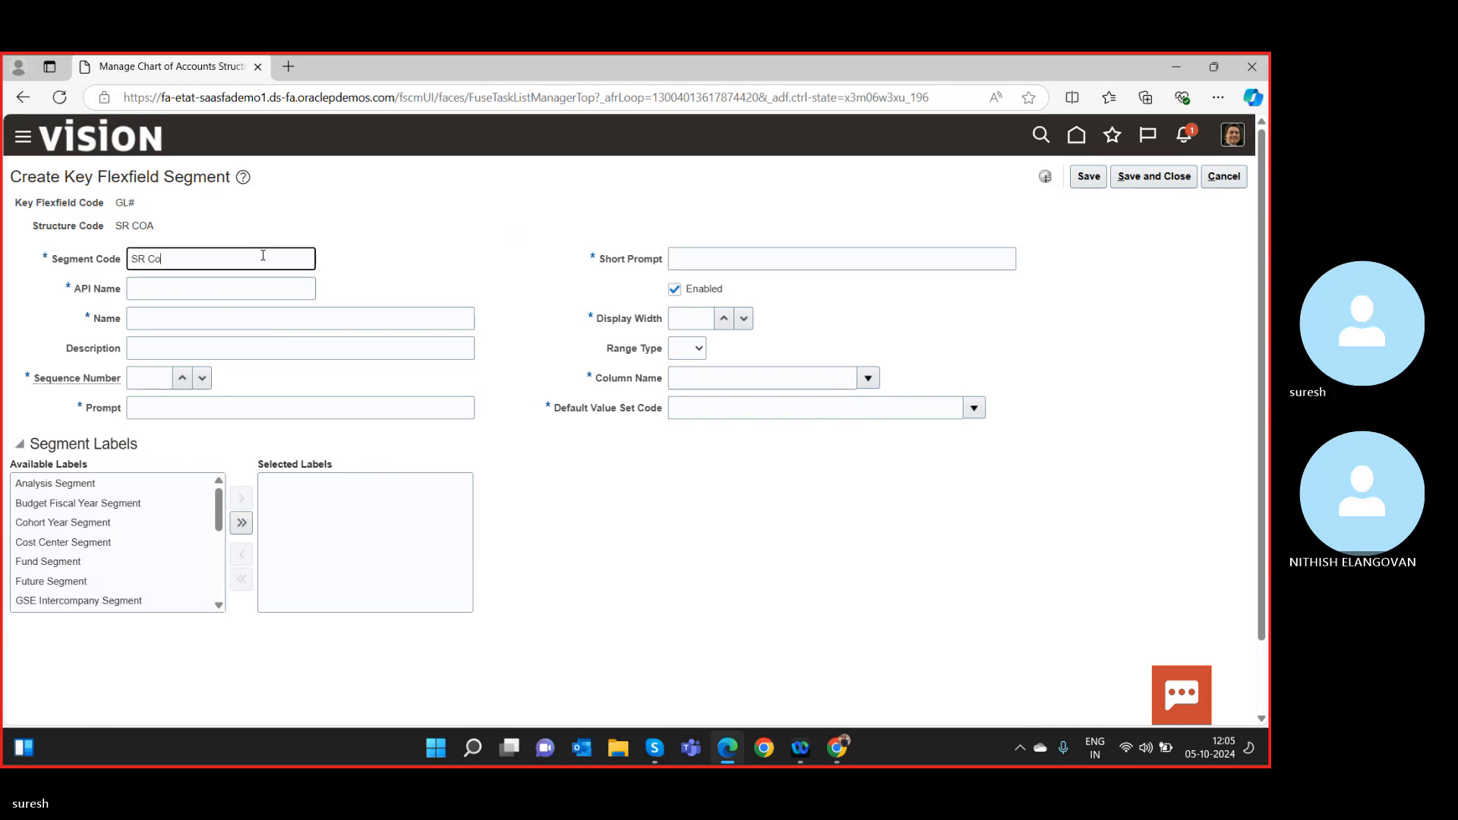
text(mpany1)
key(Tab)
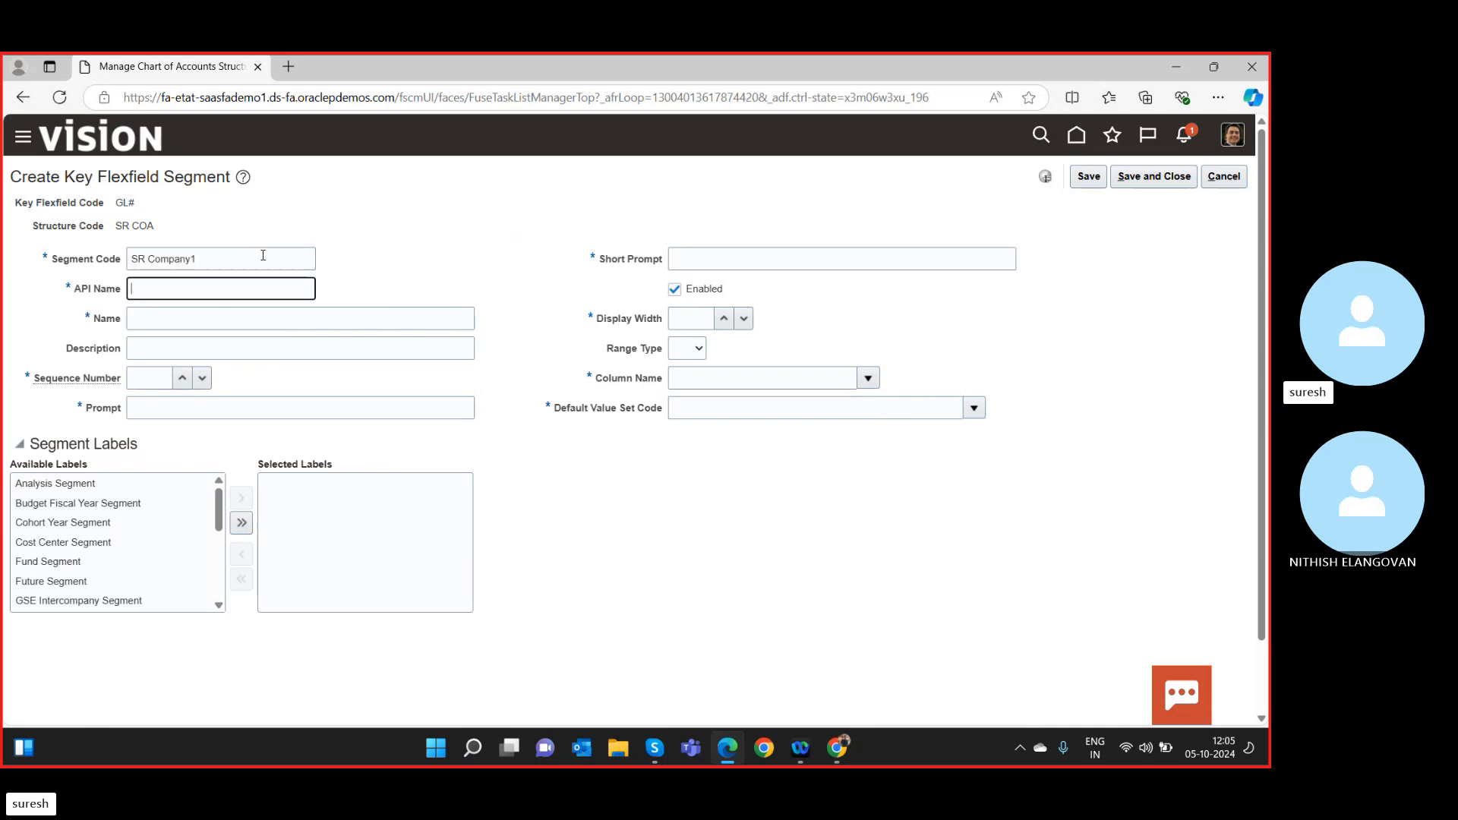
click(235, 259)
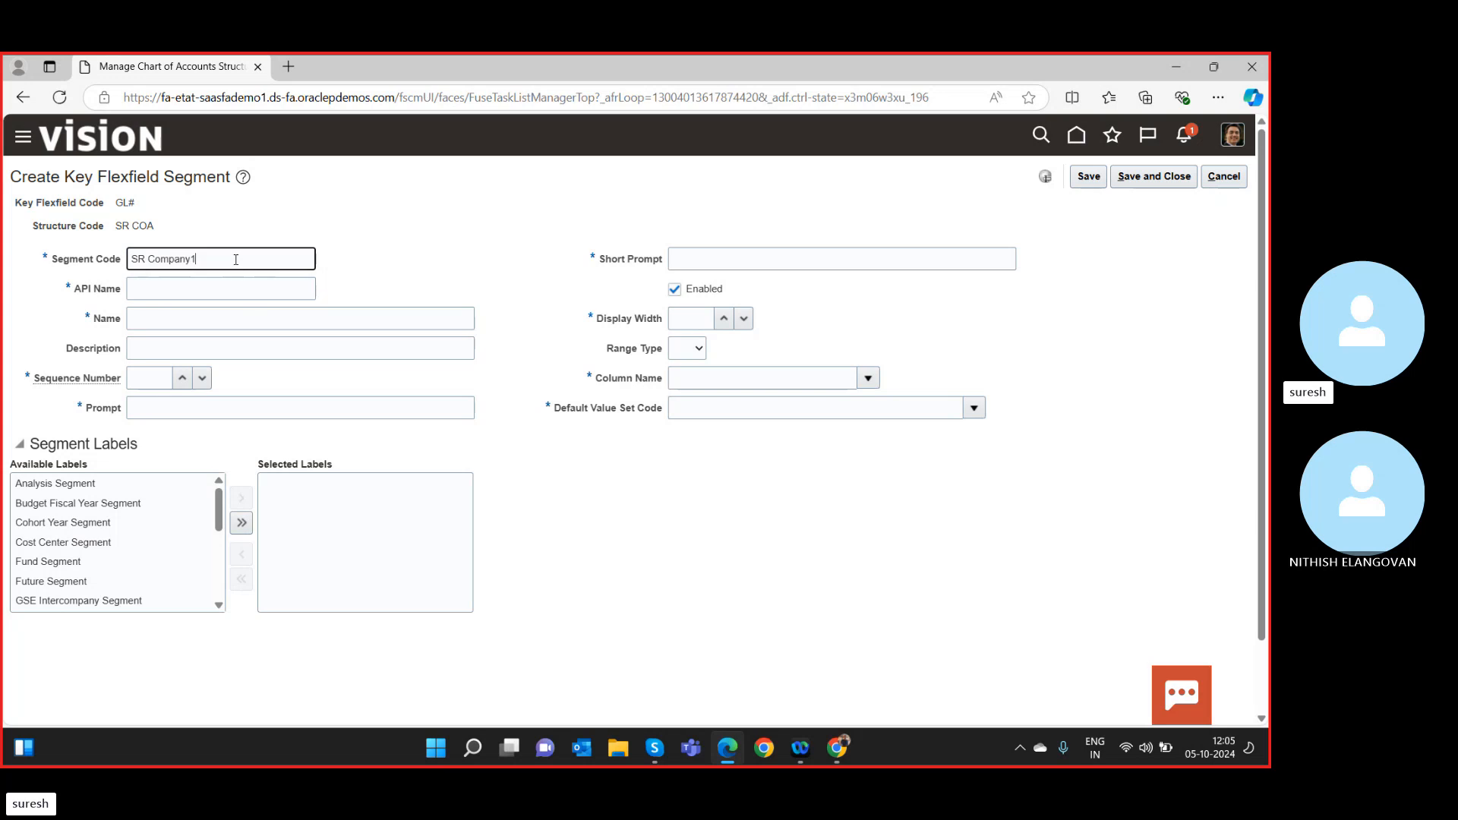
key(ctrl+a)
key(ctrl+c)
click(226, 294)
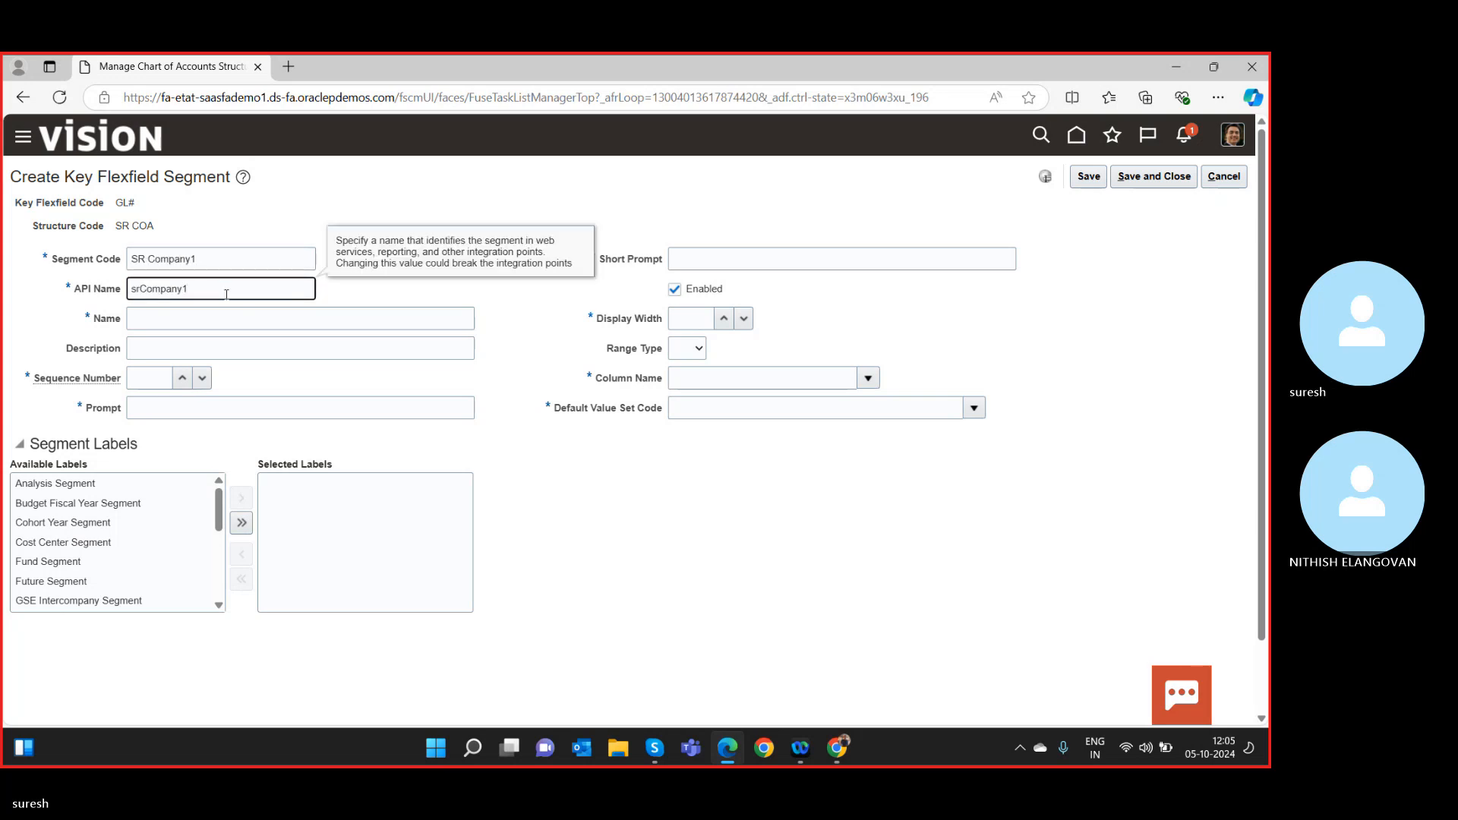
click(210, 319)
key(ctrl+v)
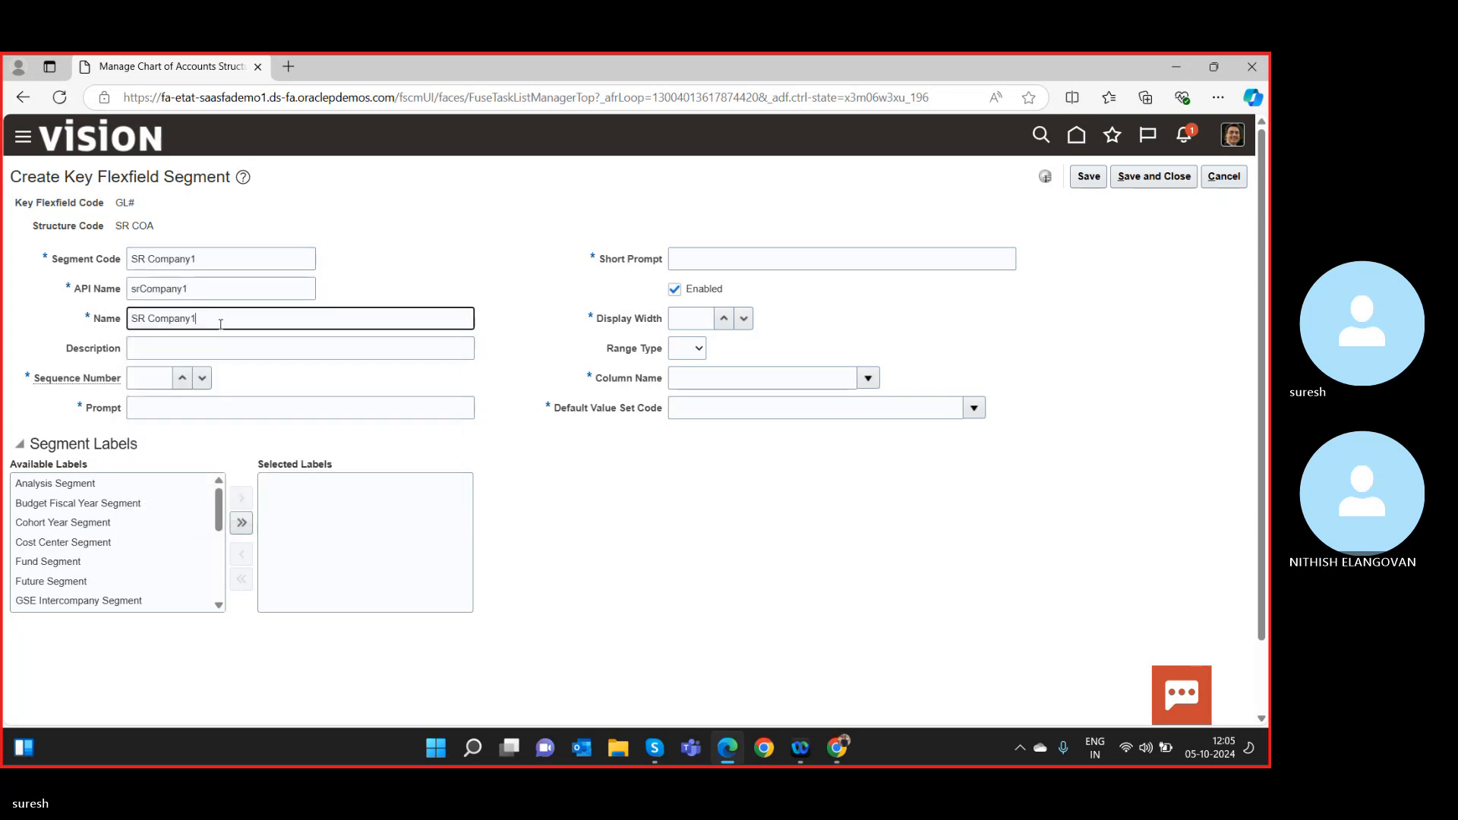
click(176, 348)
key(ctrl+v)
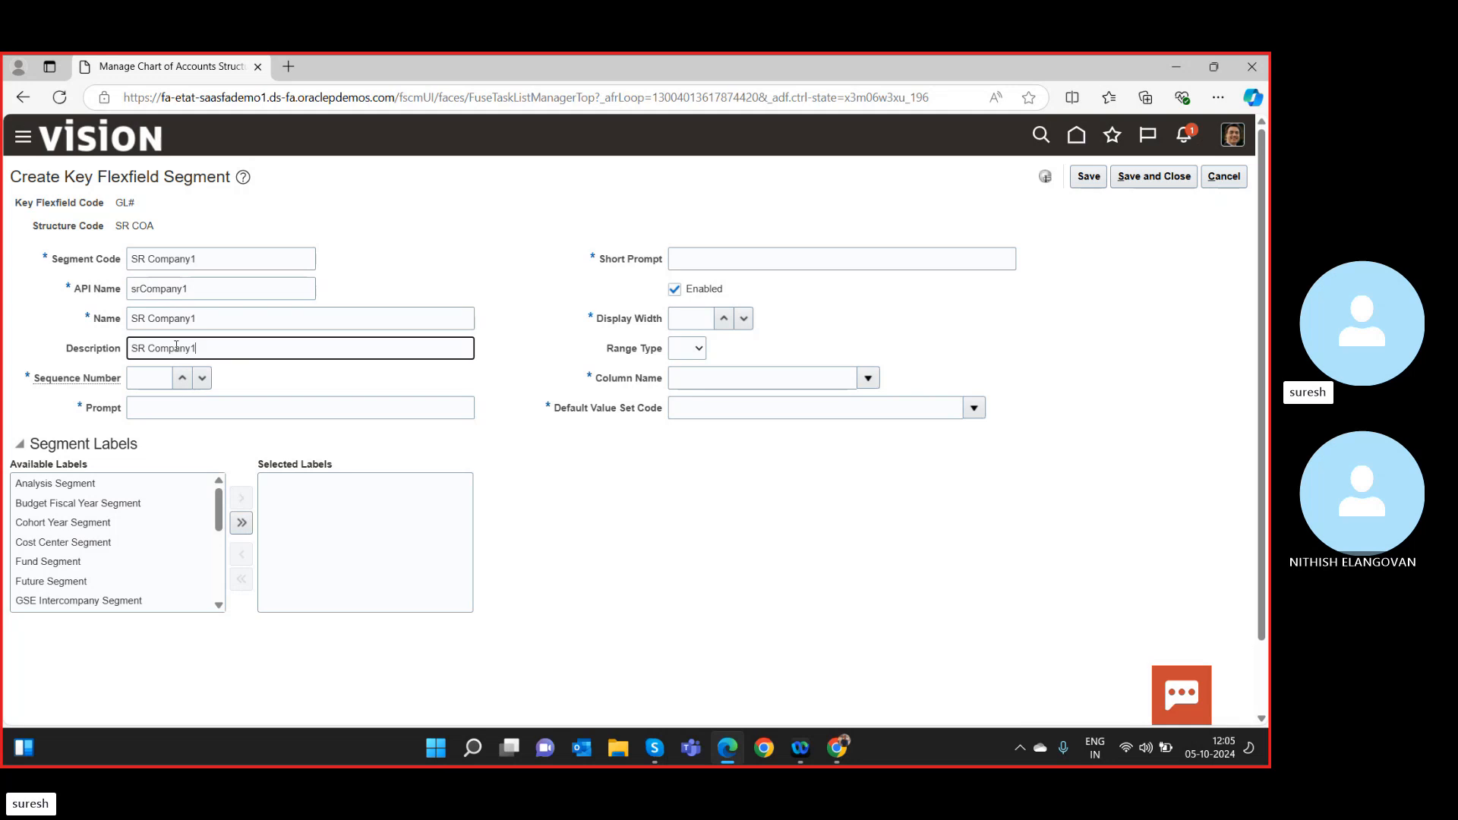
Give the segment sequence 1, prompt and short prompt SR Company1, display width 15.
click(163, 377)
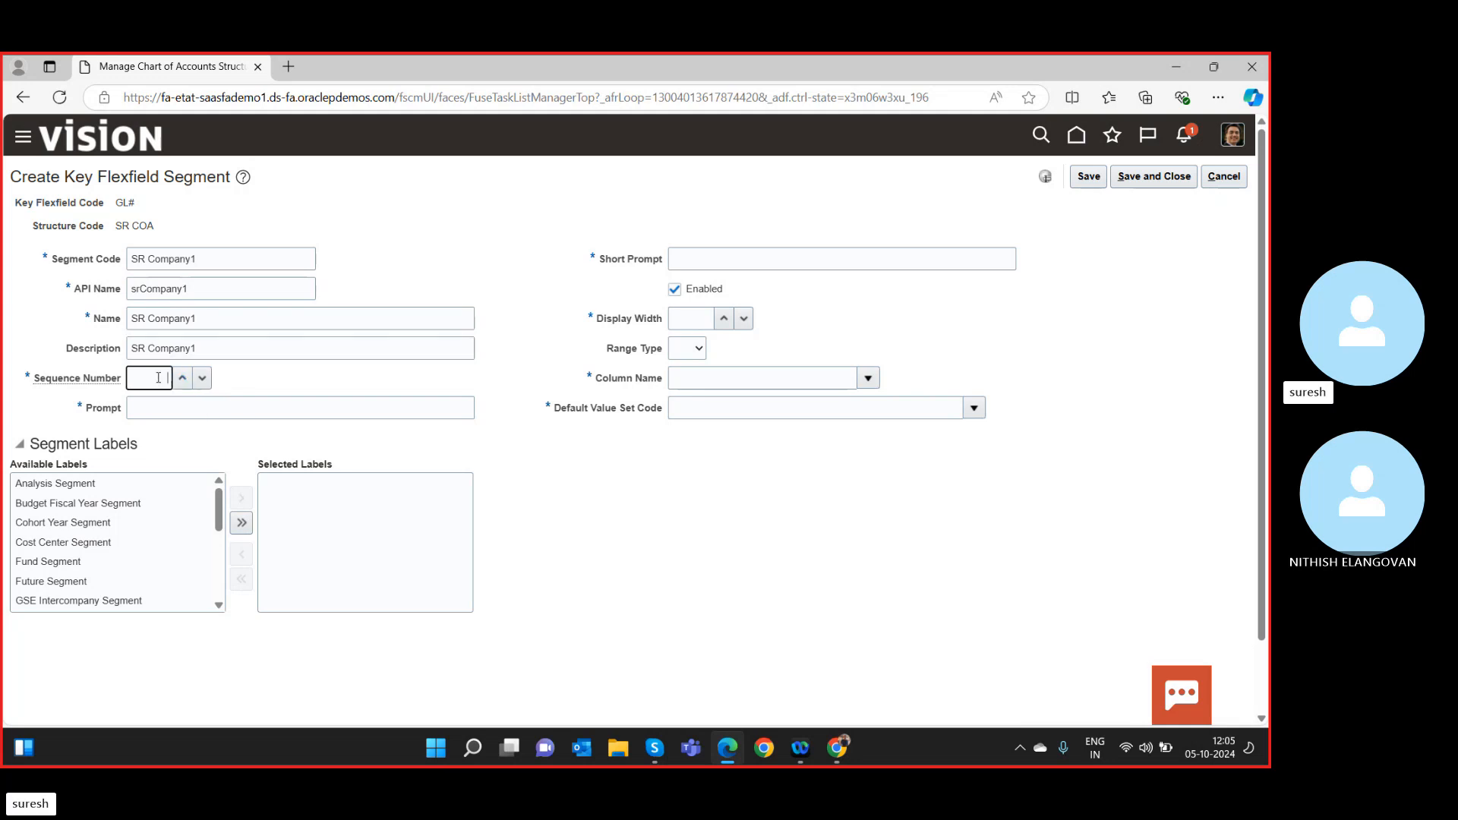
text(1)
key(Tab)
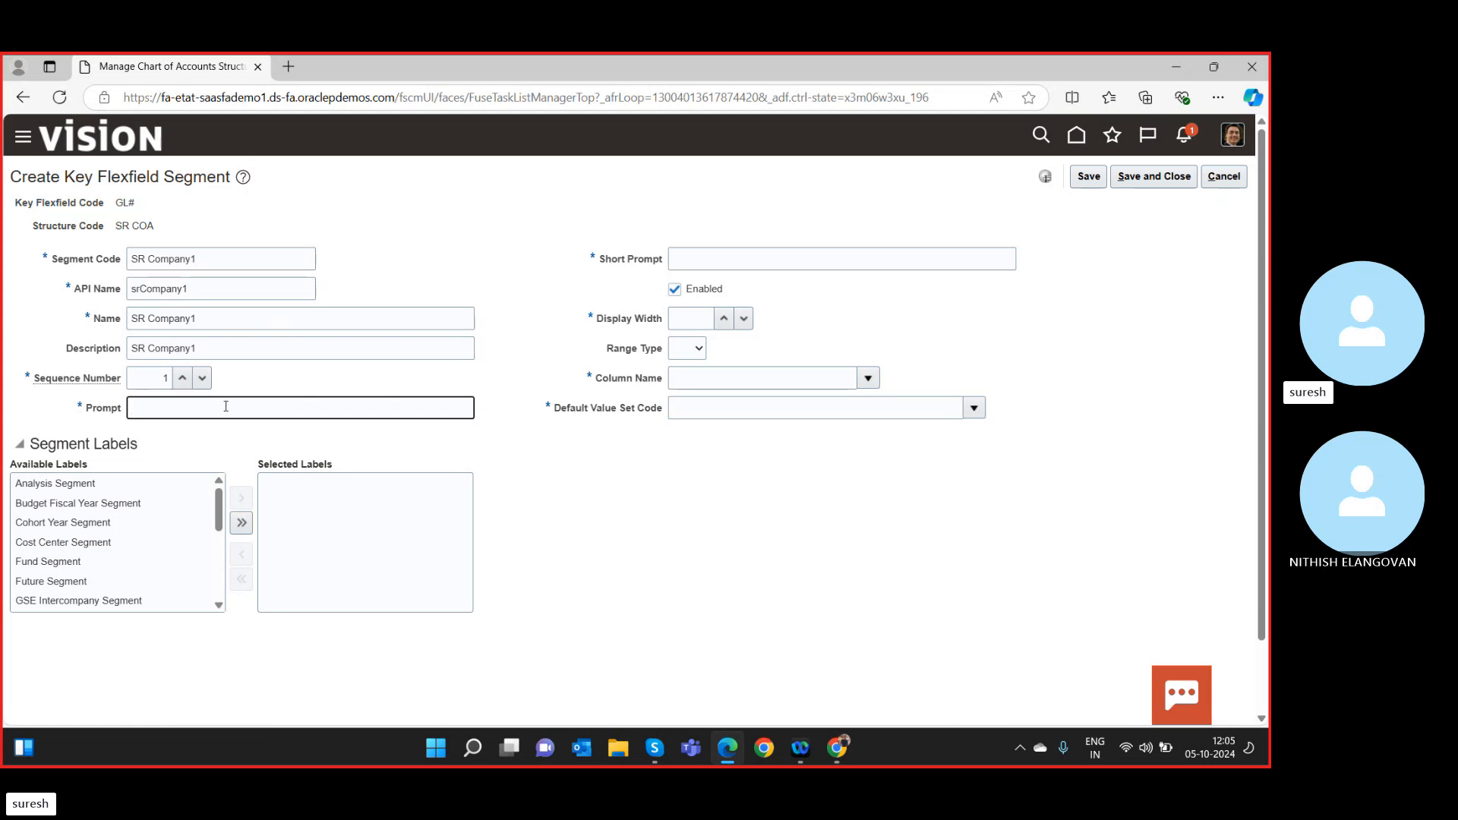
key(ctrl+v)
click(697, 262)
key(ctrl+v)
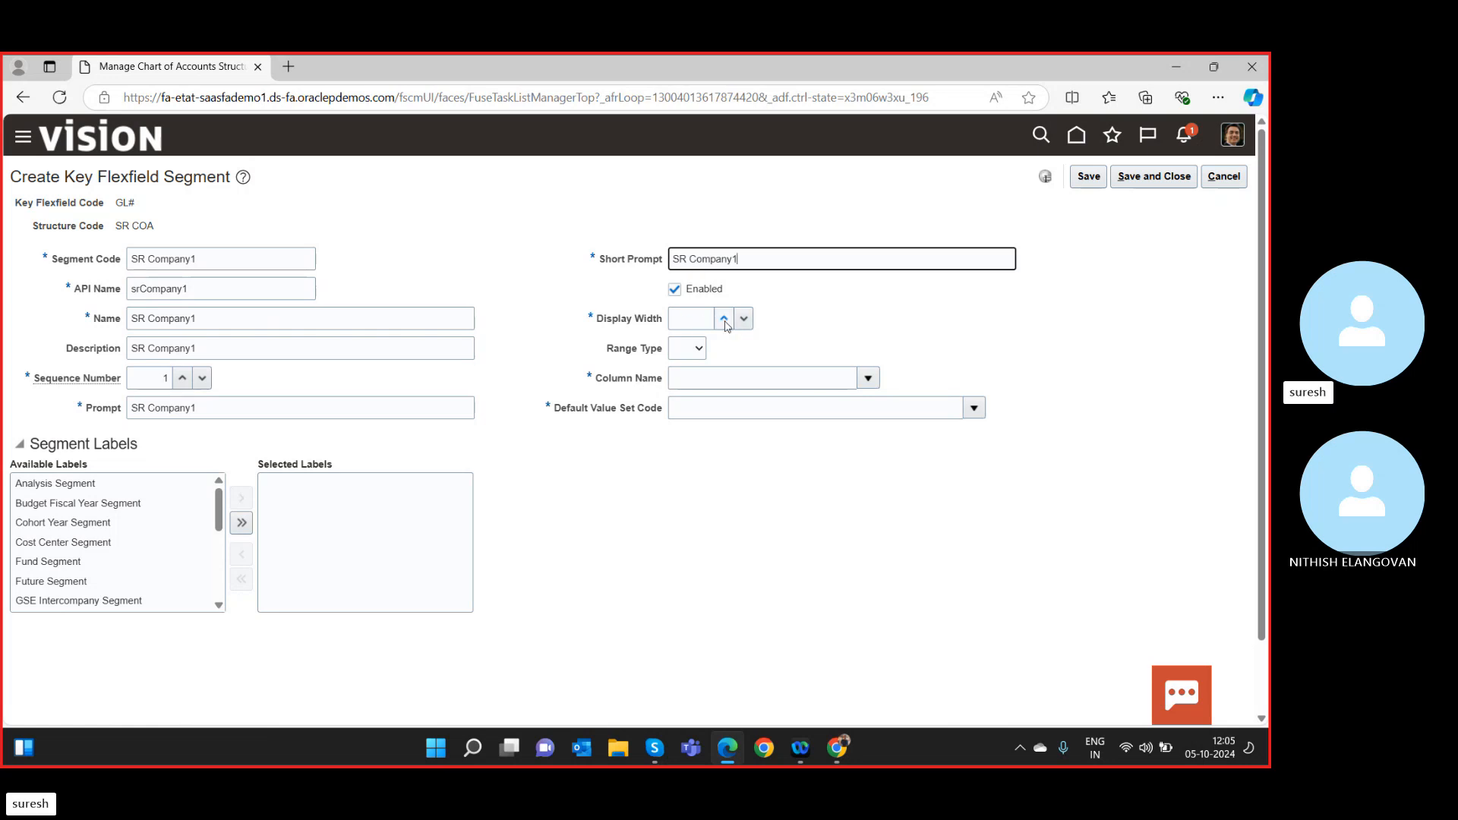
click(705, 319)
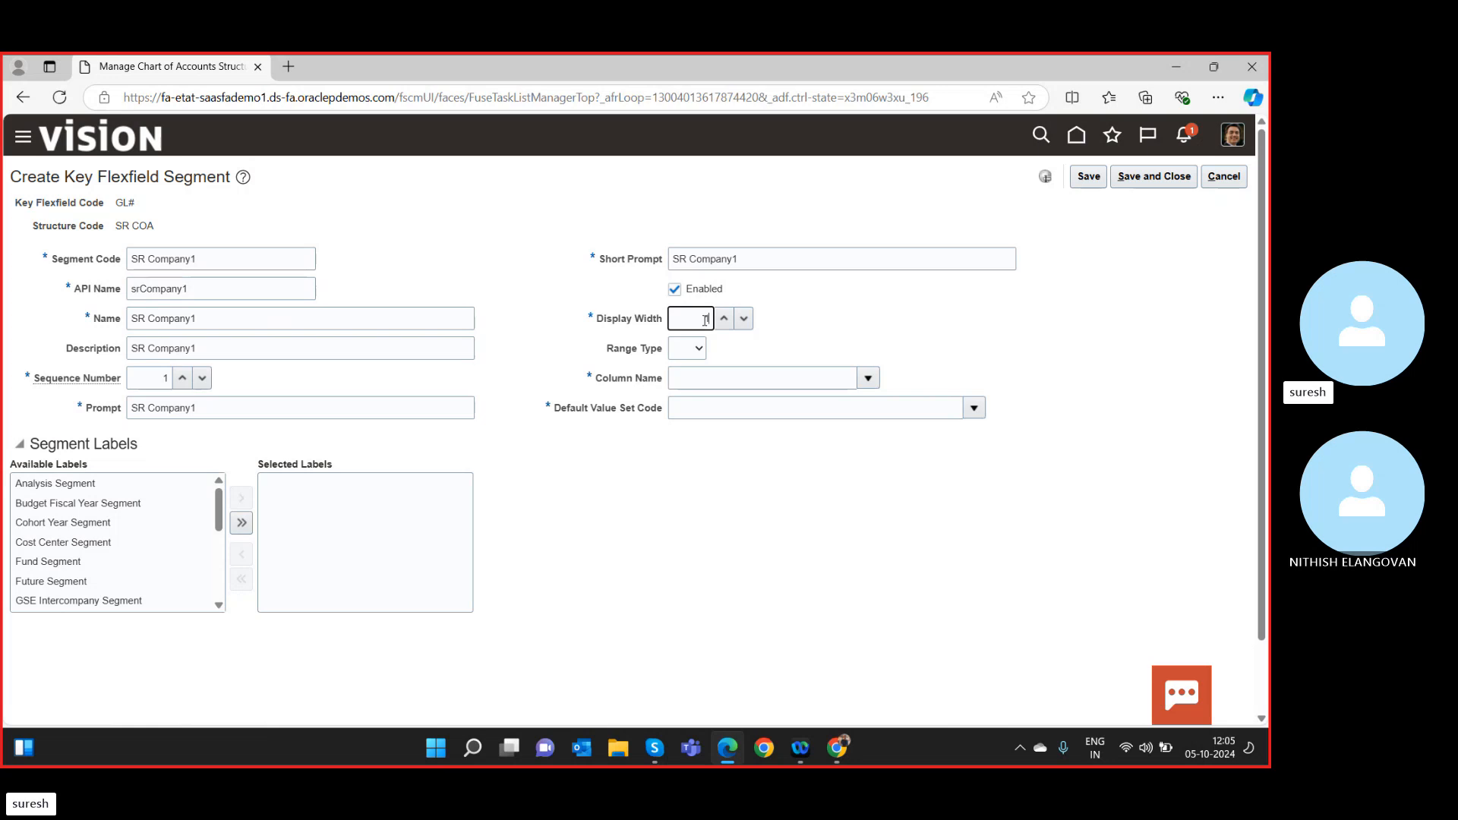
Leave Range Type blank and show the Column Name choices.
click(687, 349)
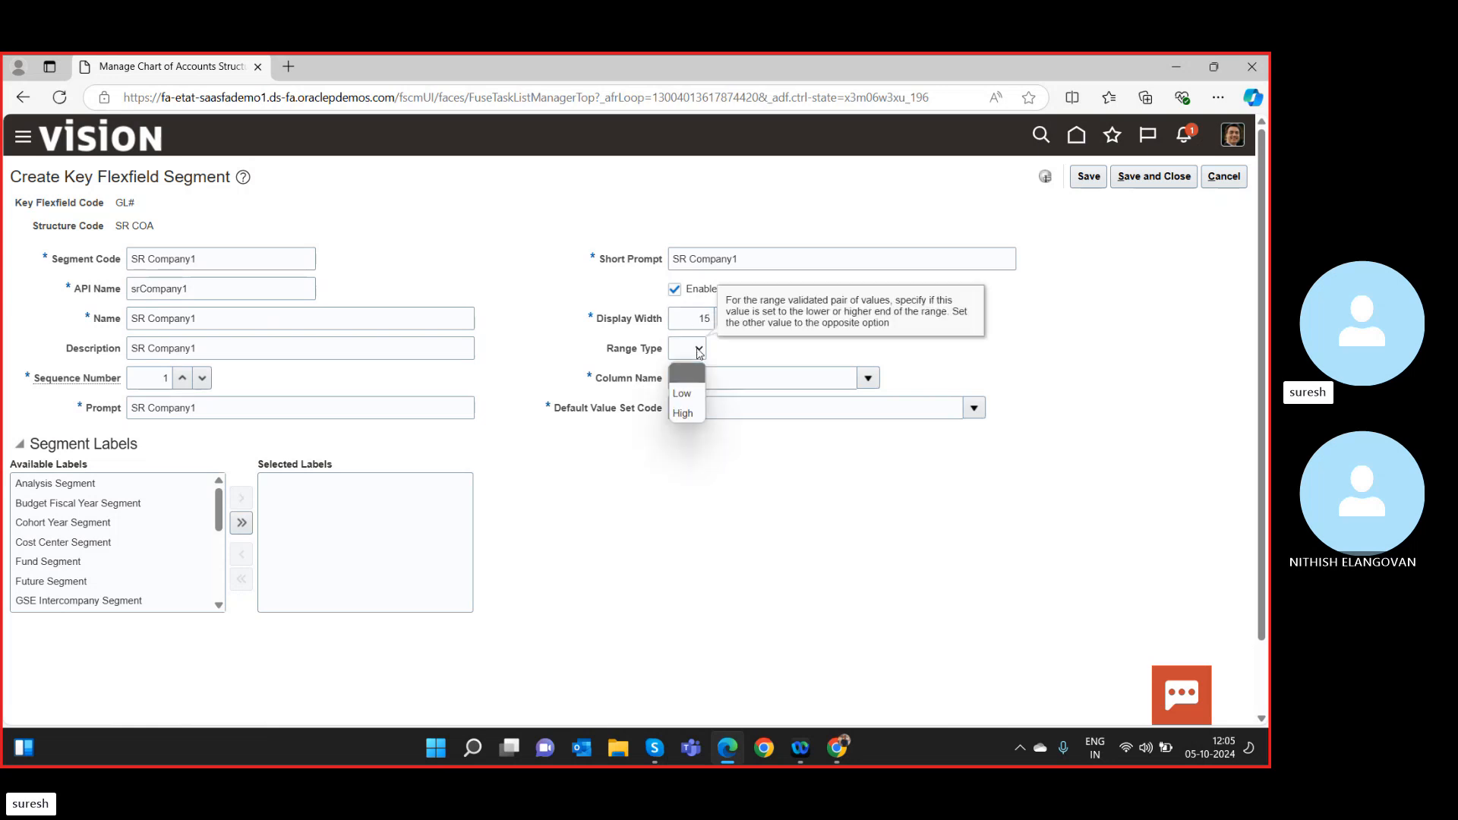
click(684, 395)
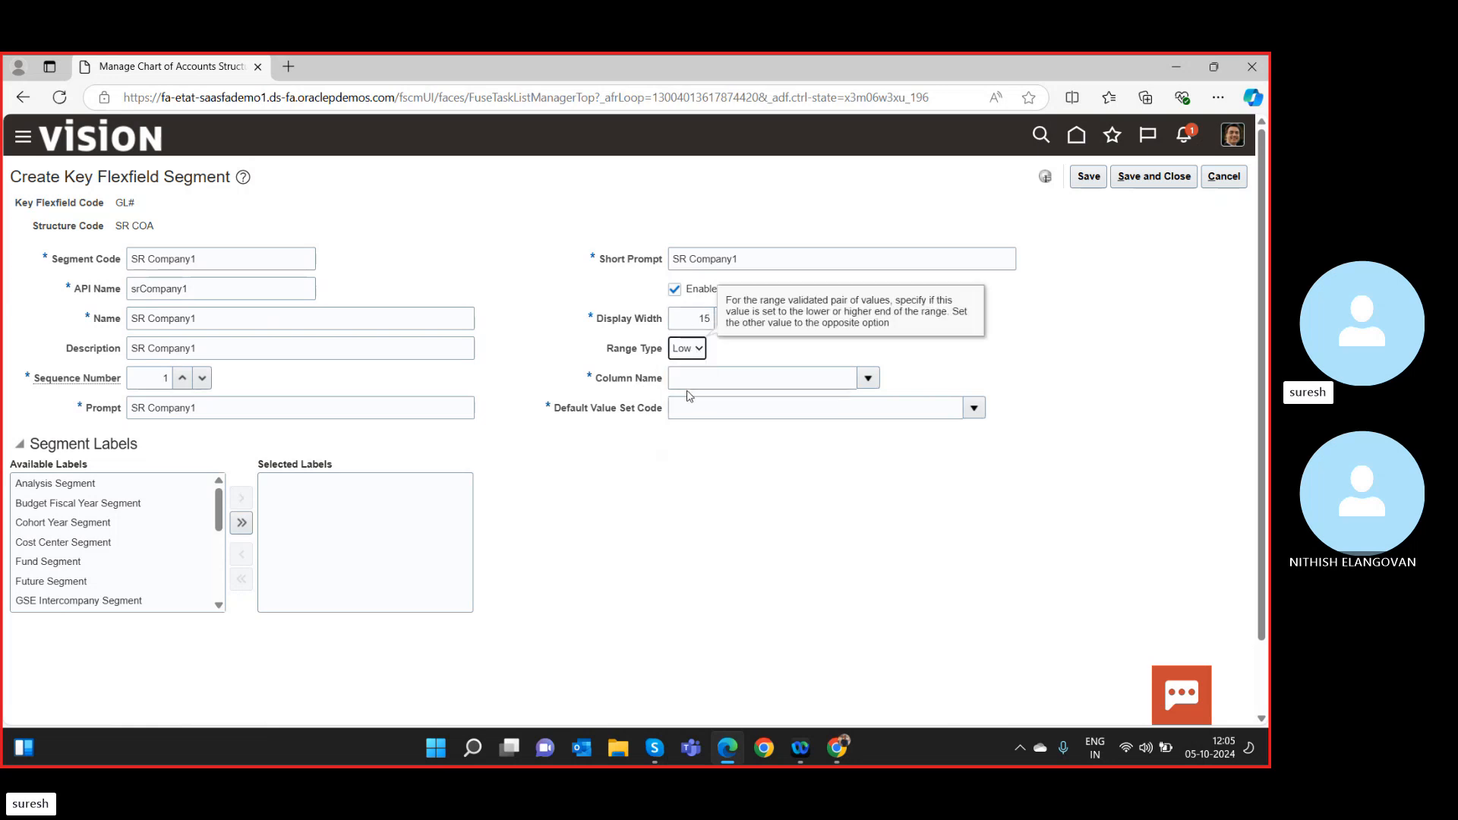
click(693, 353)
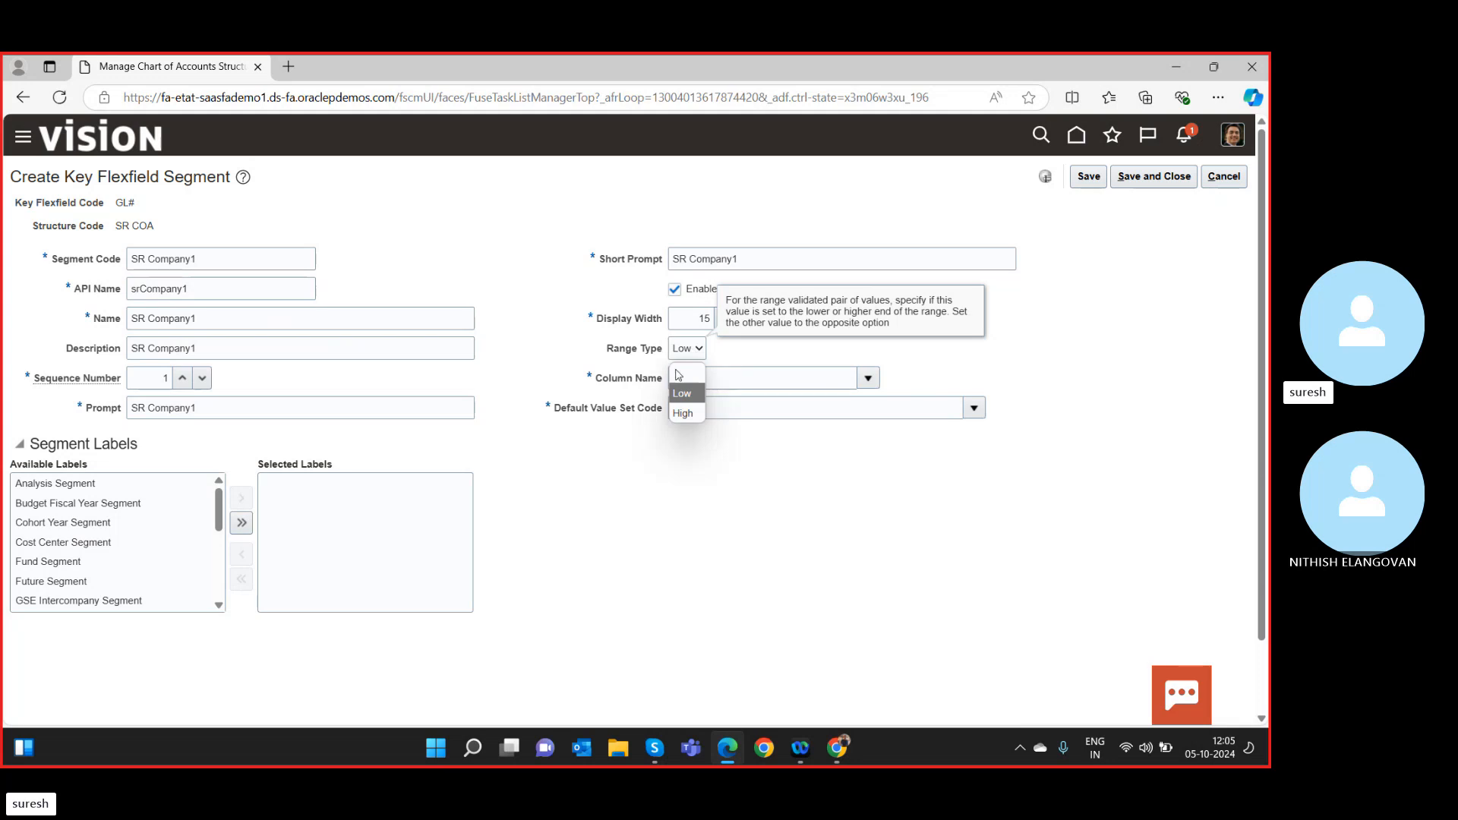
click(675, 373)
click(870, 379)
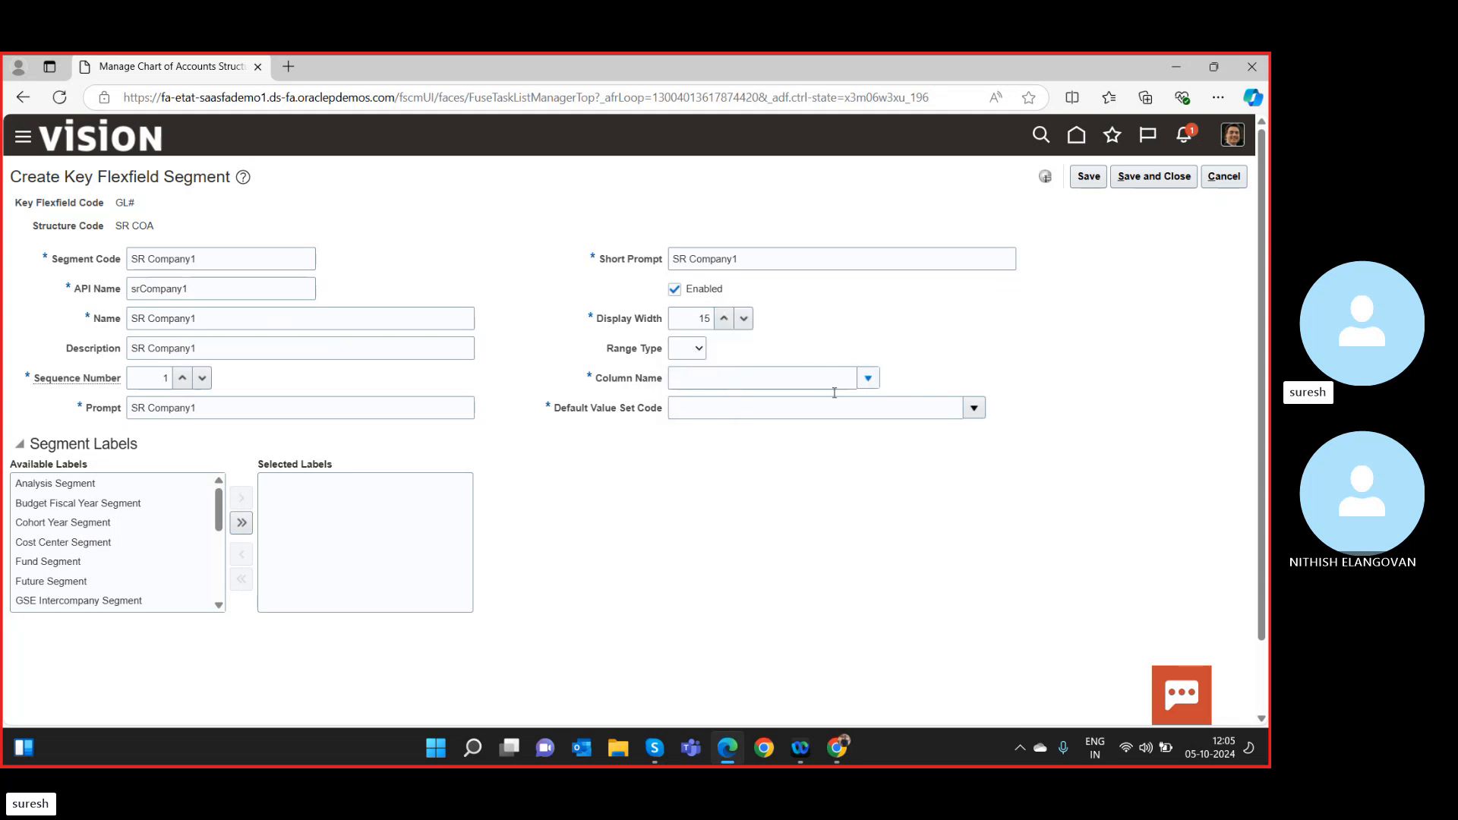
click(791, 381)
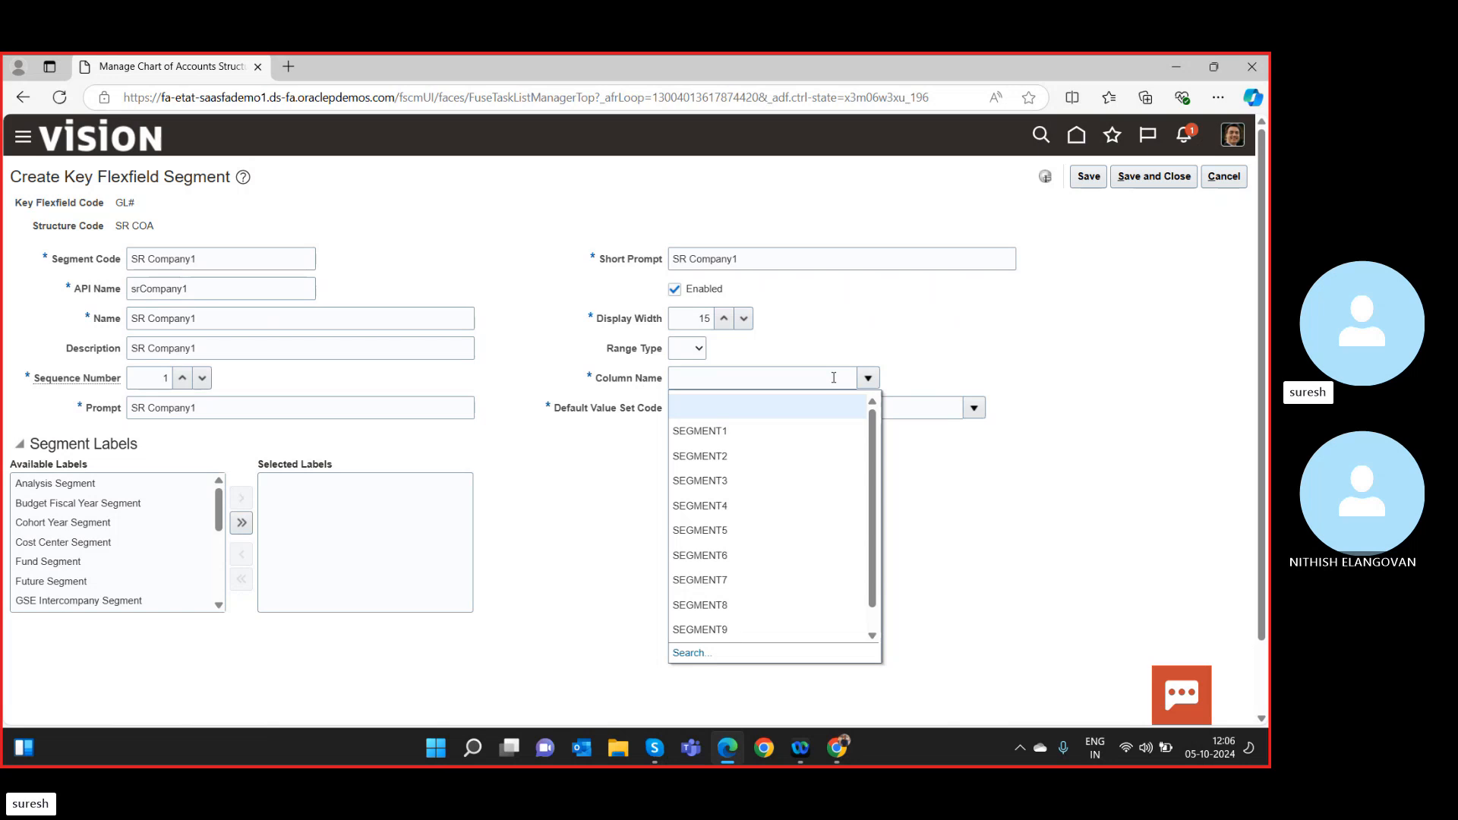
Assign column SEGMENT1 and enter SR as the default value set code.
click(732, 435)
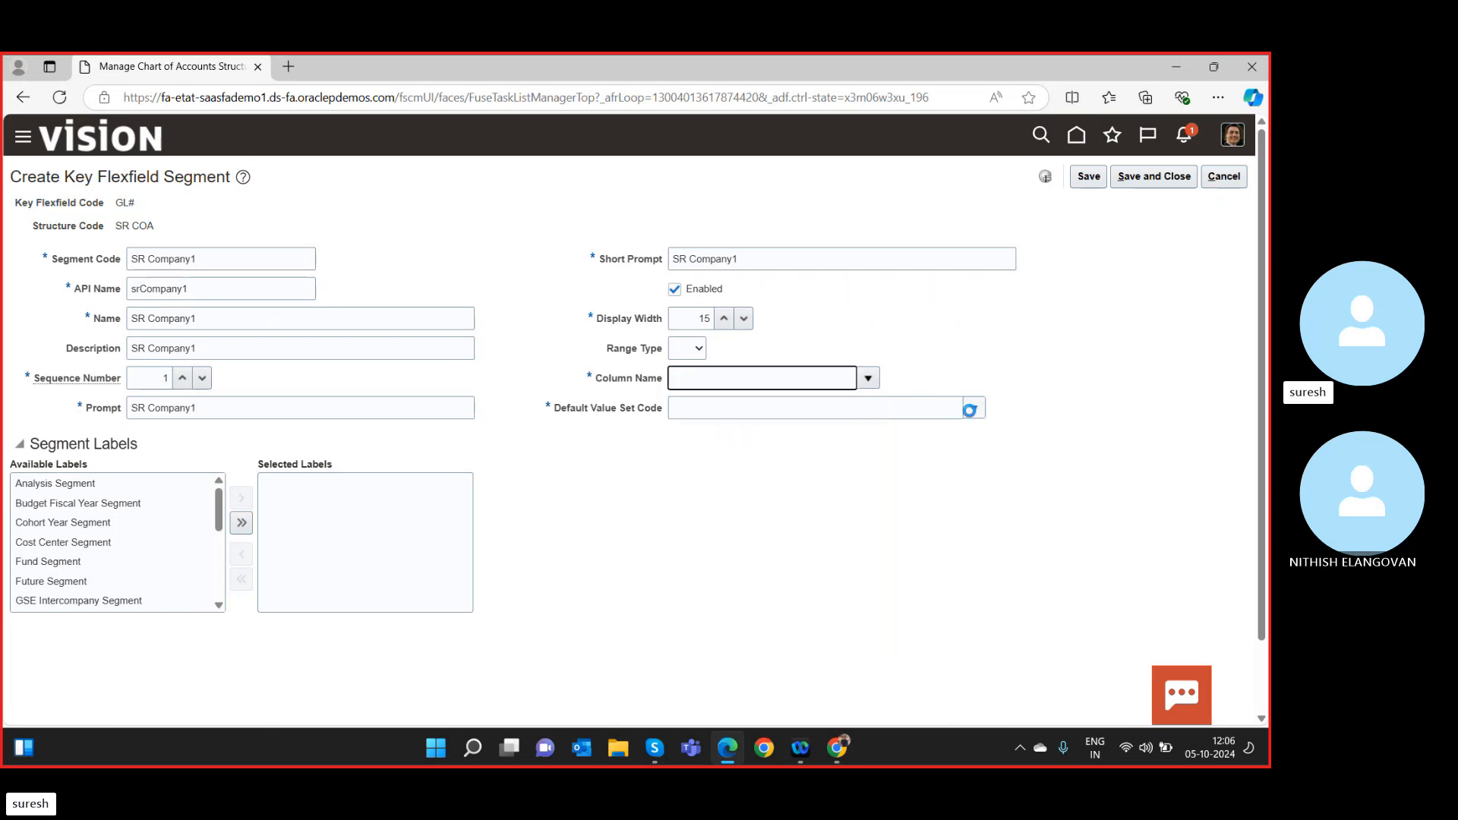
click(863, 412)
text(sr)
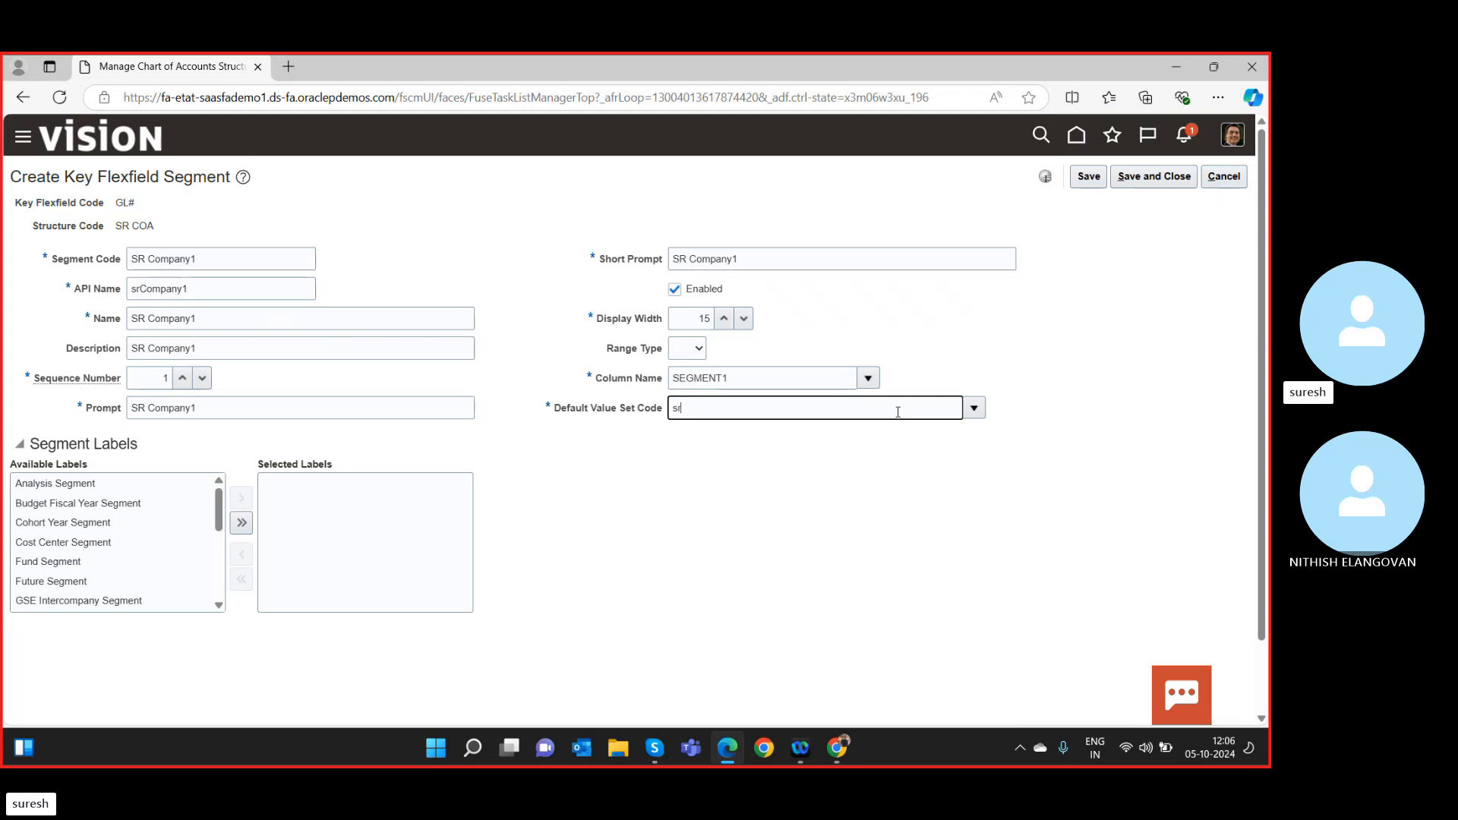
click(976, 407)
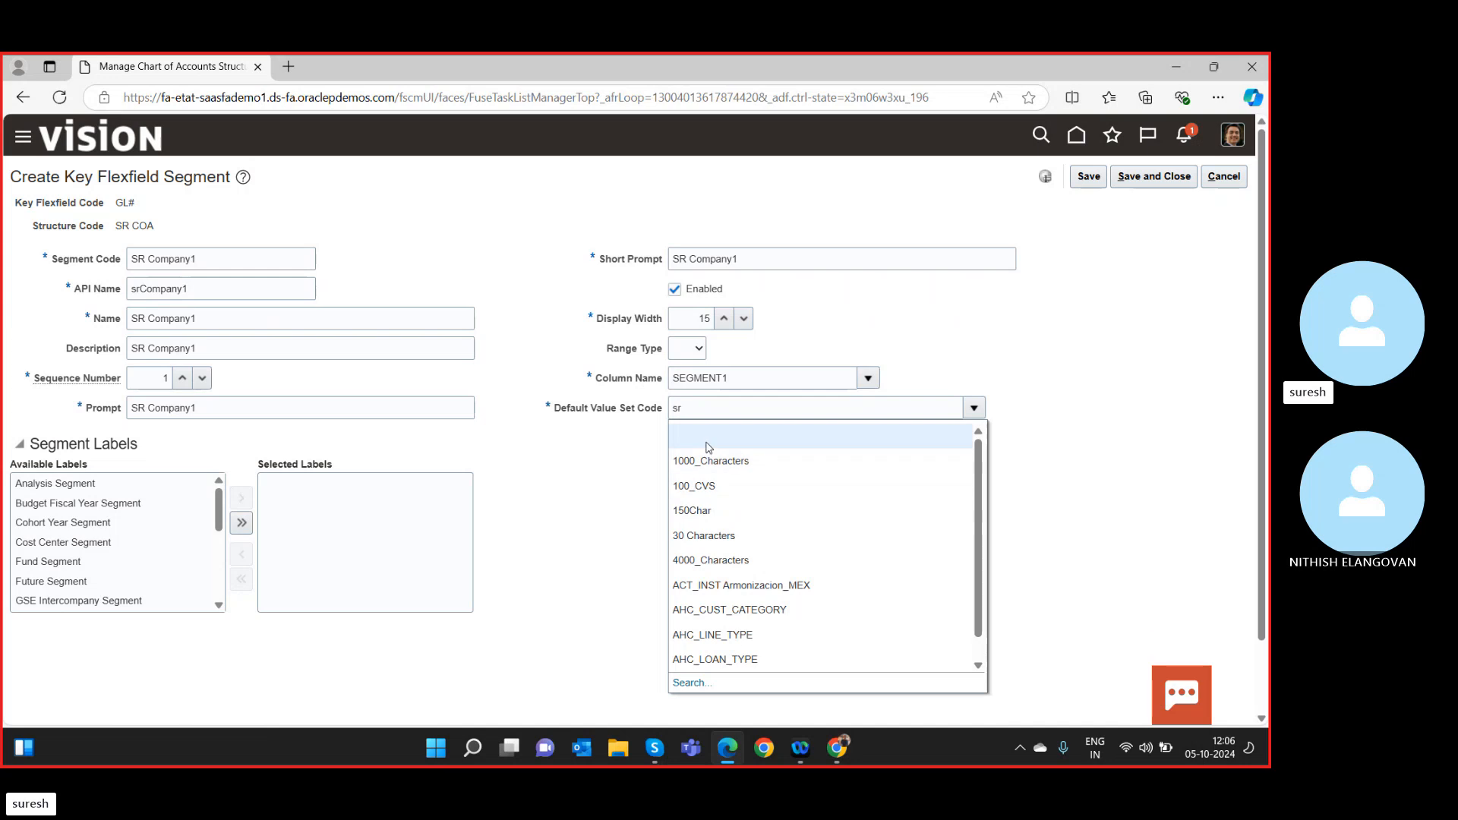
click(702, 415)
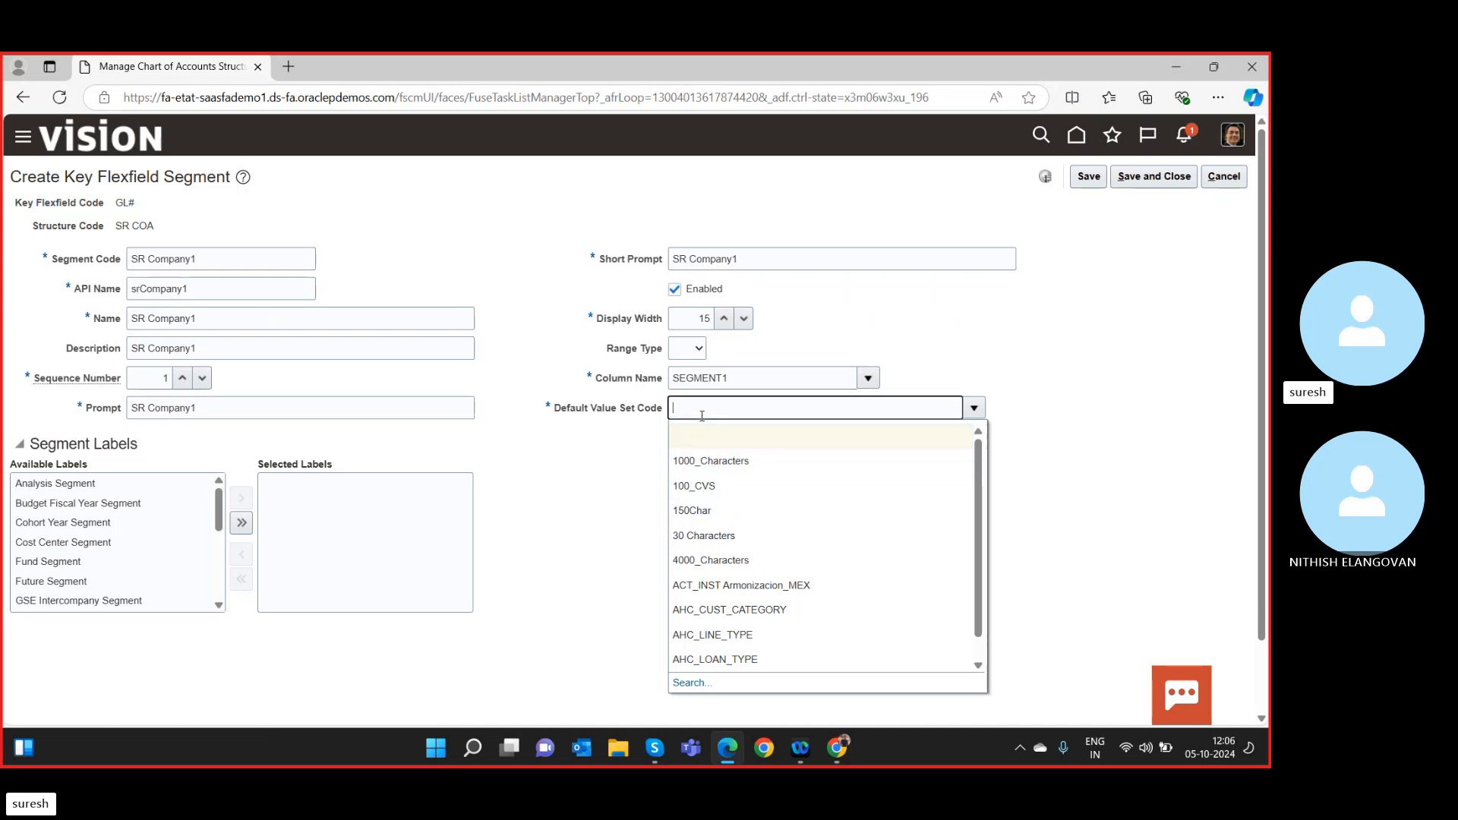
text(SR)
Search value set codes for SR Company and accept the result.
click(689, 683)
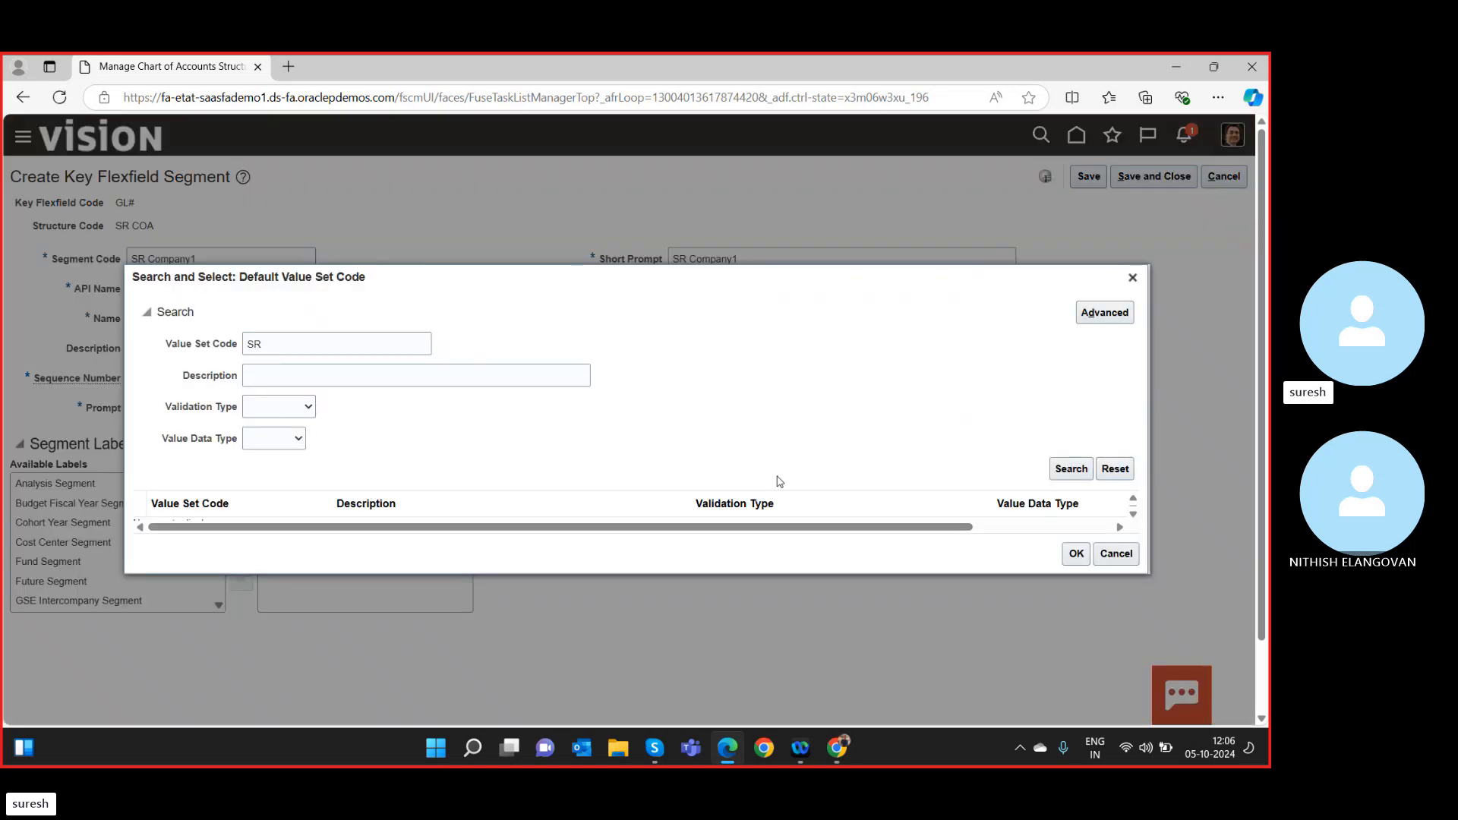
scroll(780, 480, down, 1)
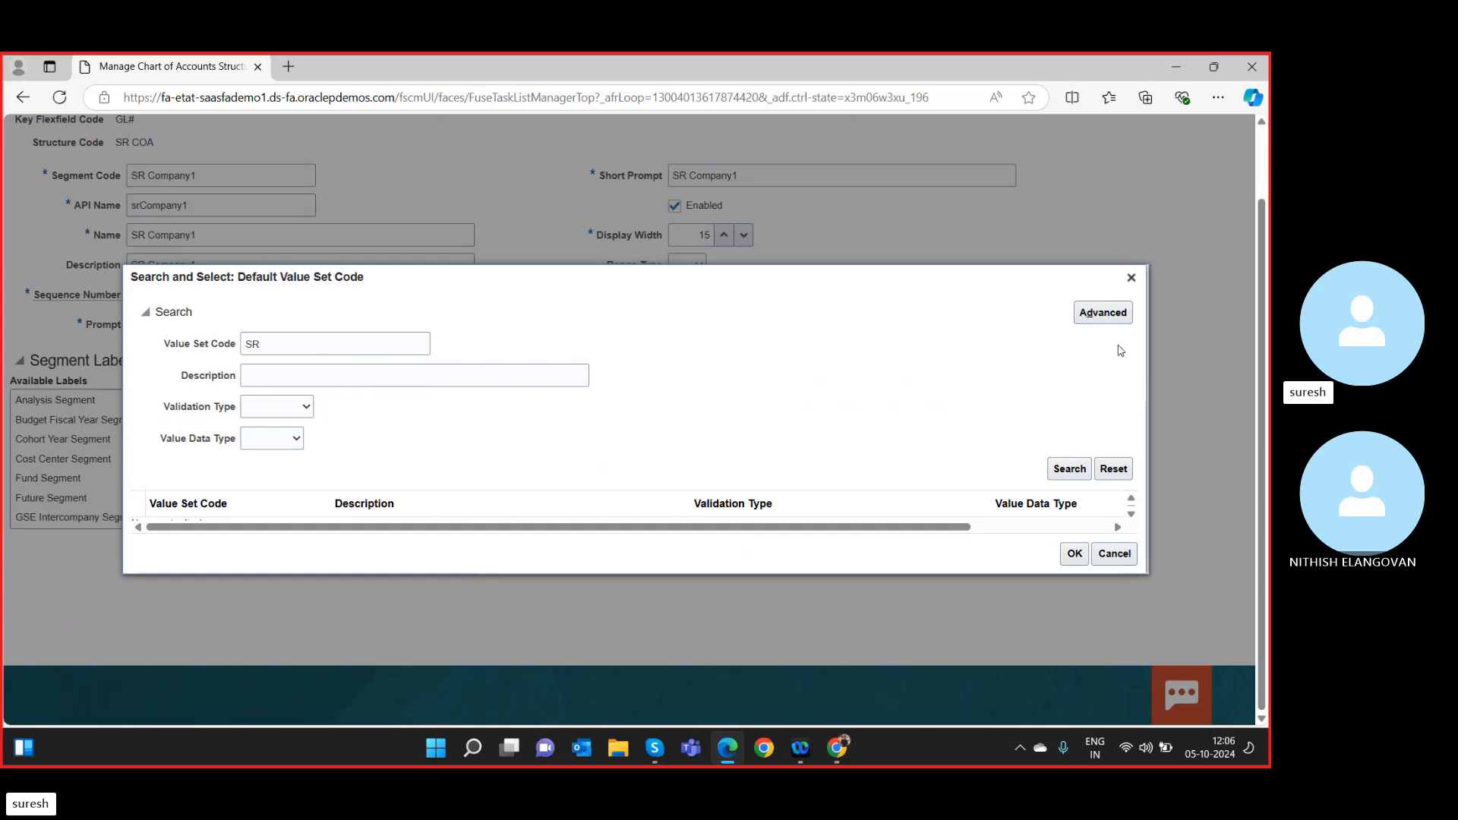
click(1070, 469)
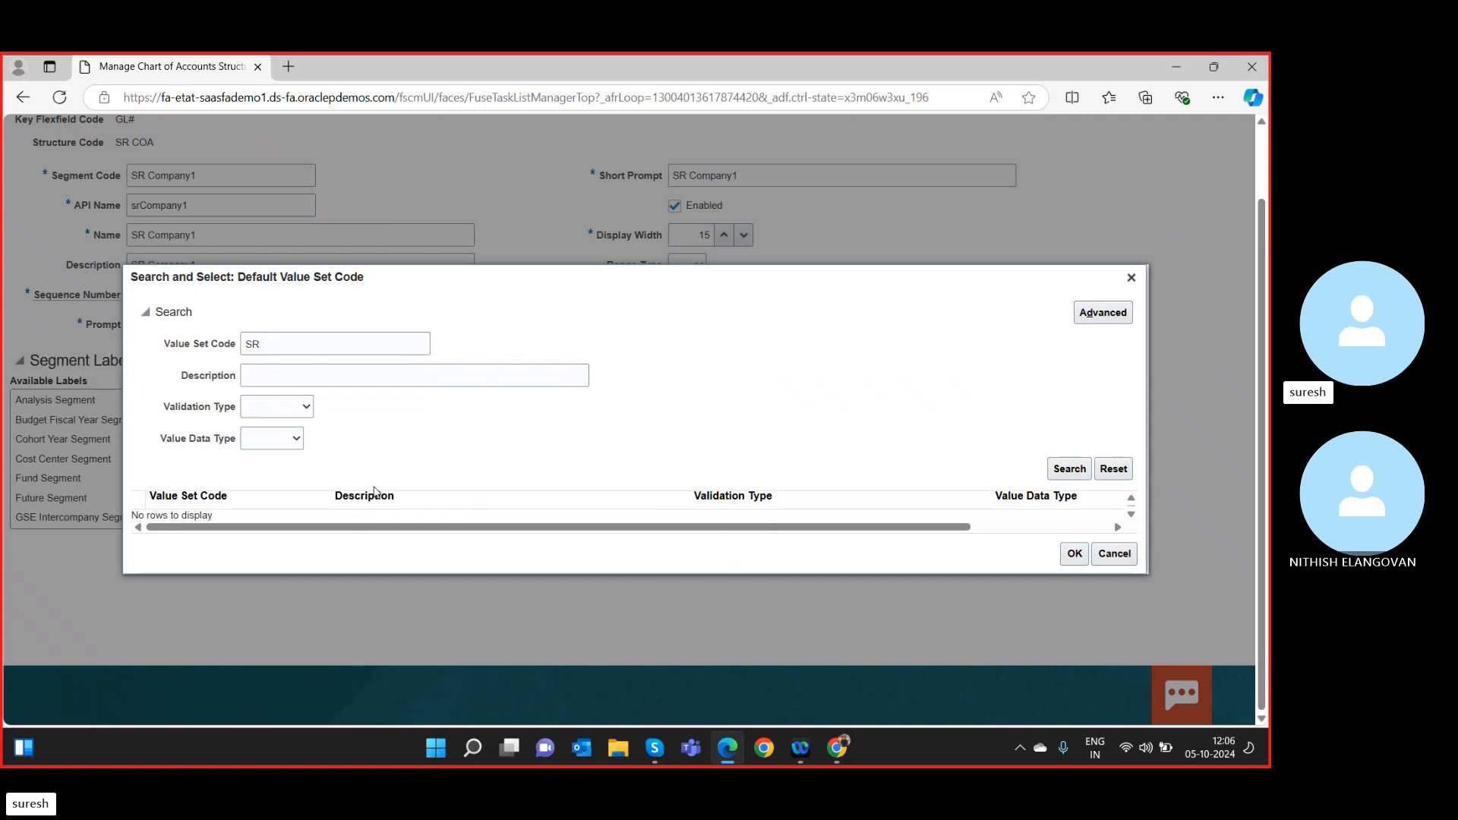
click(306, 345)
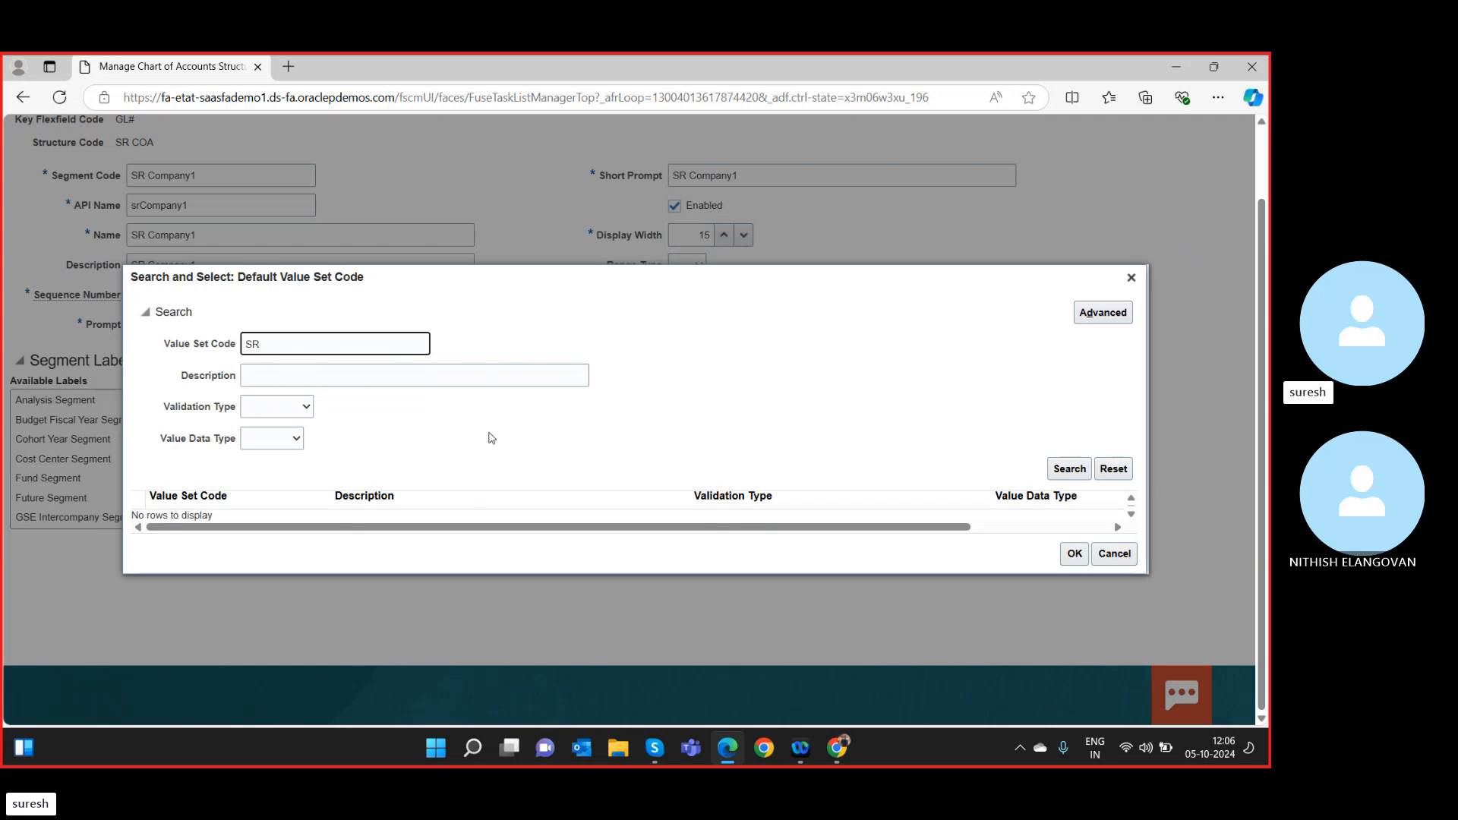
click(1056, 473)
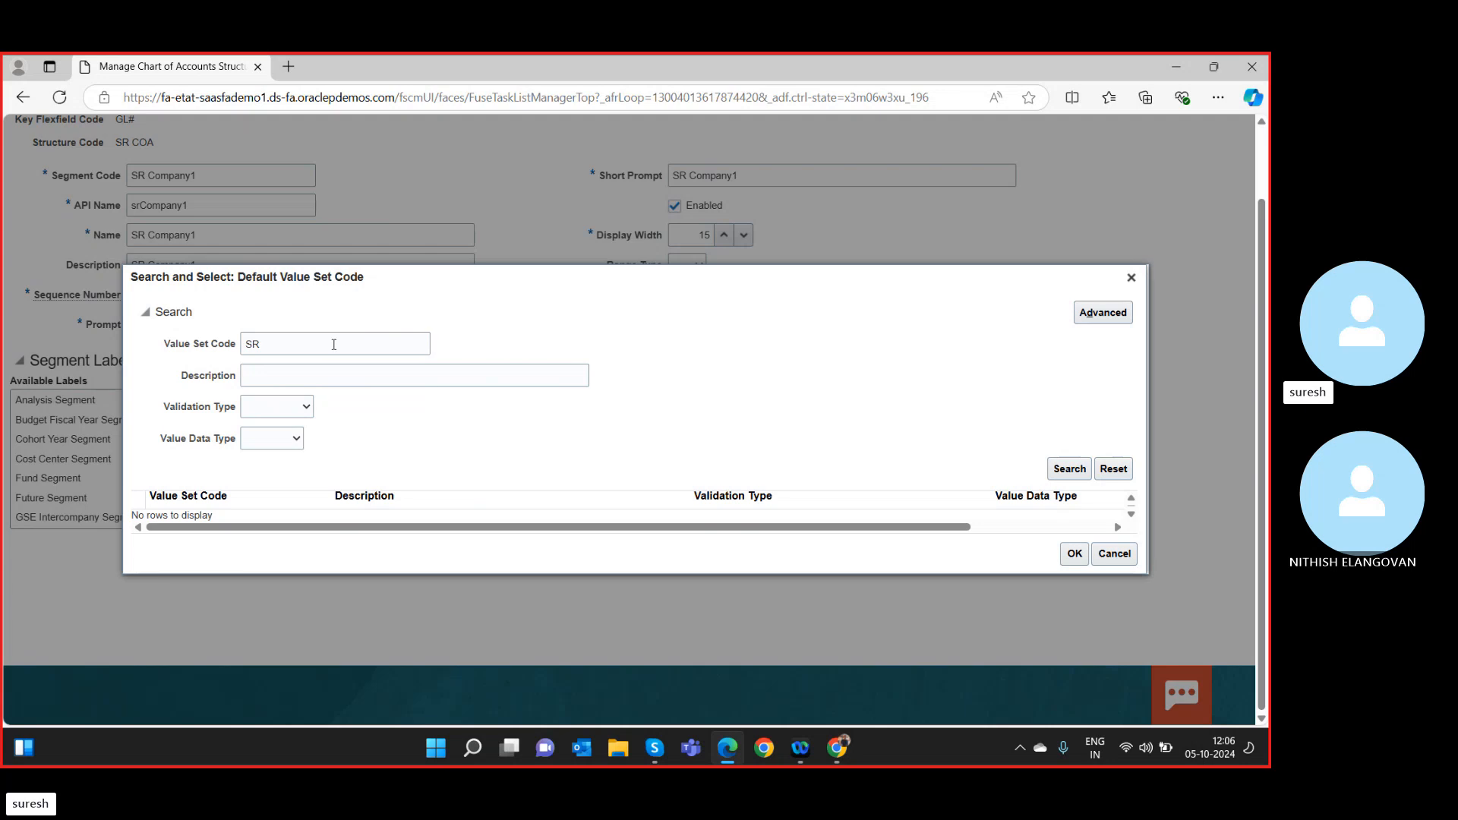
click(290, 338)
text(C)
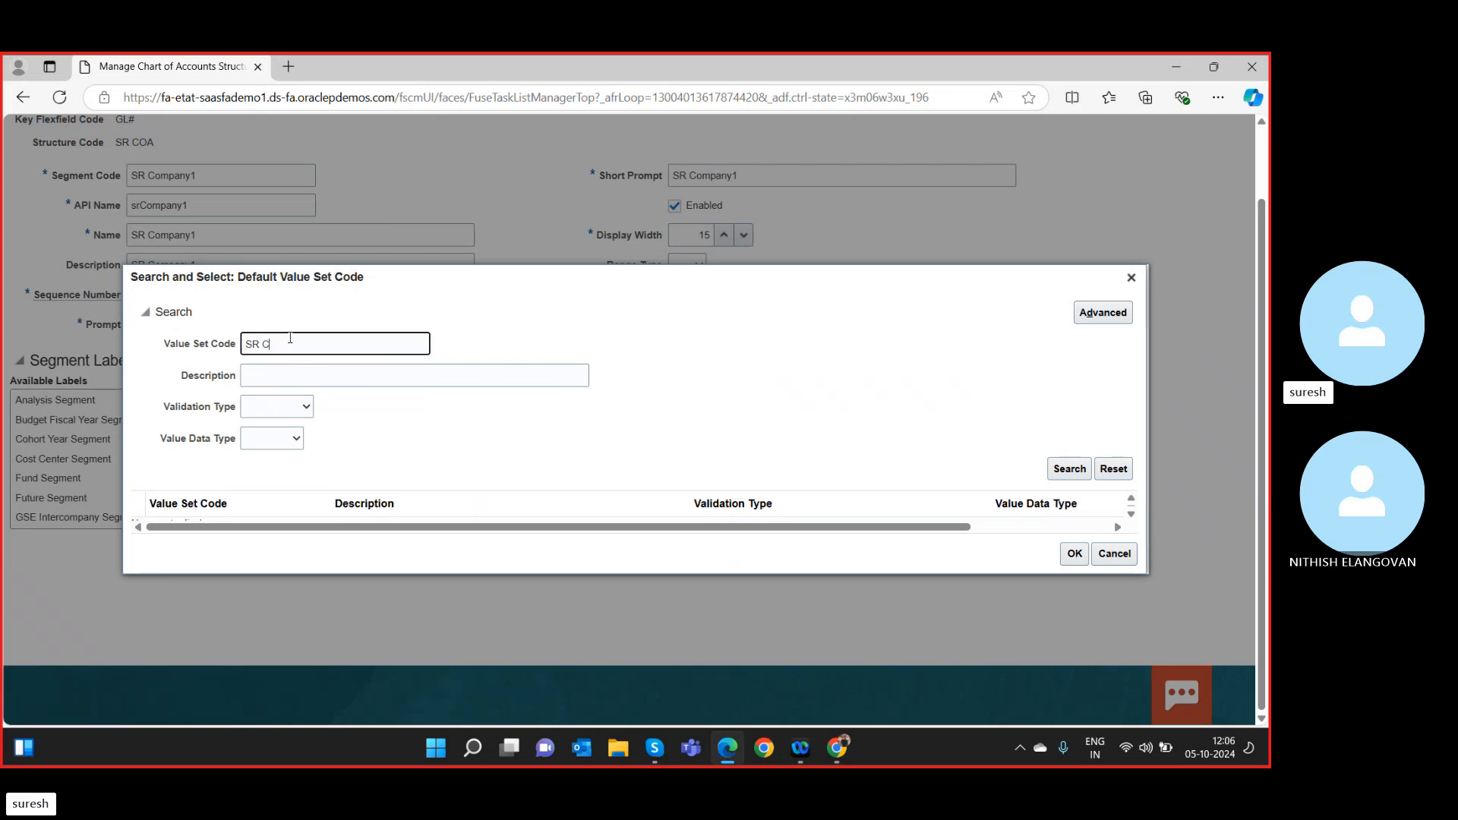
text(ompany)
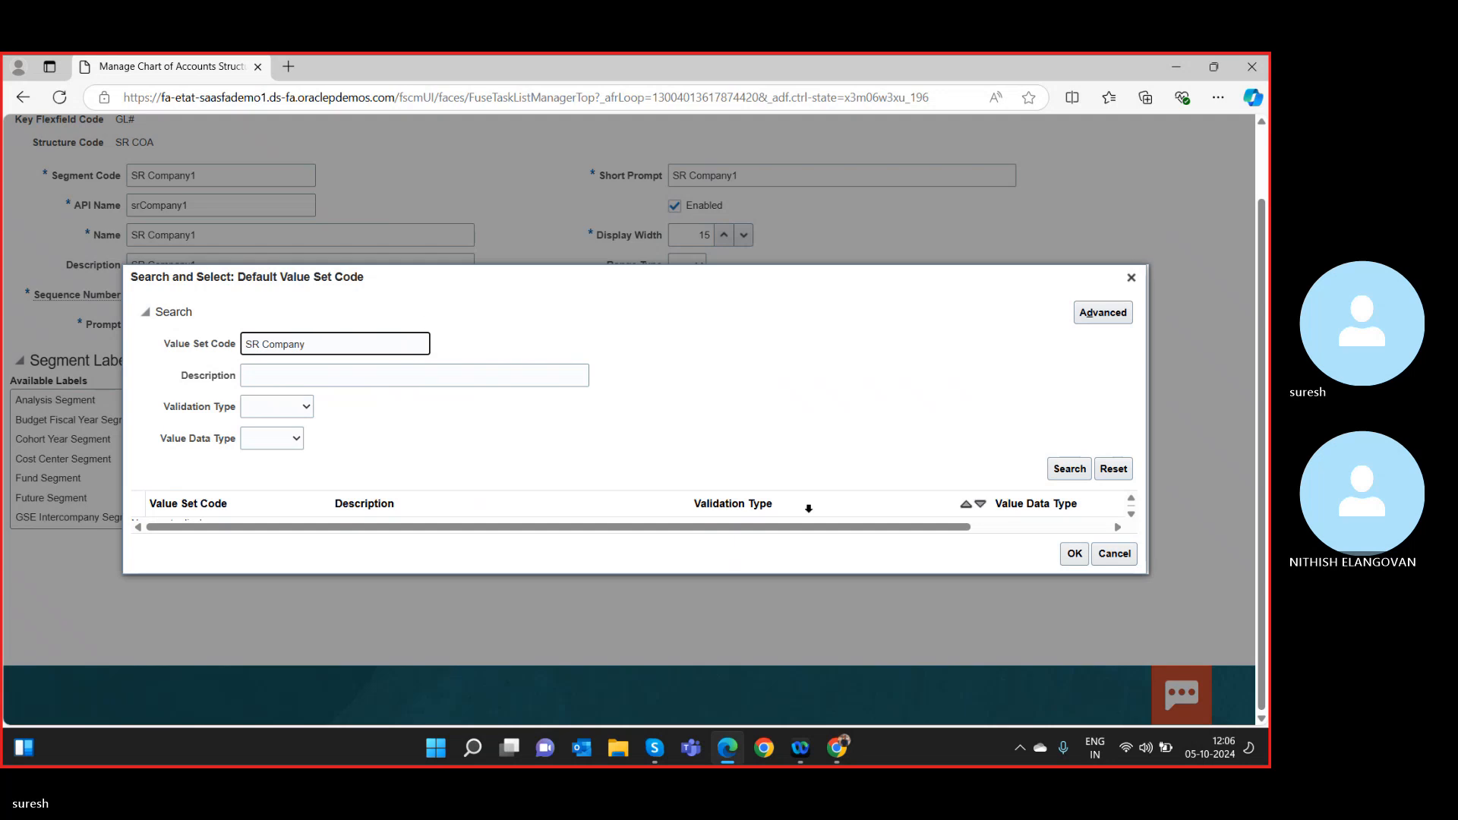
click(1067, 477)
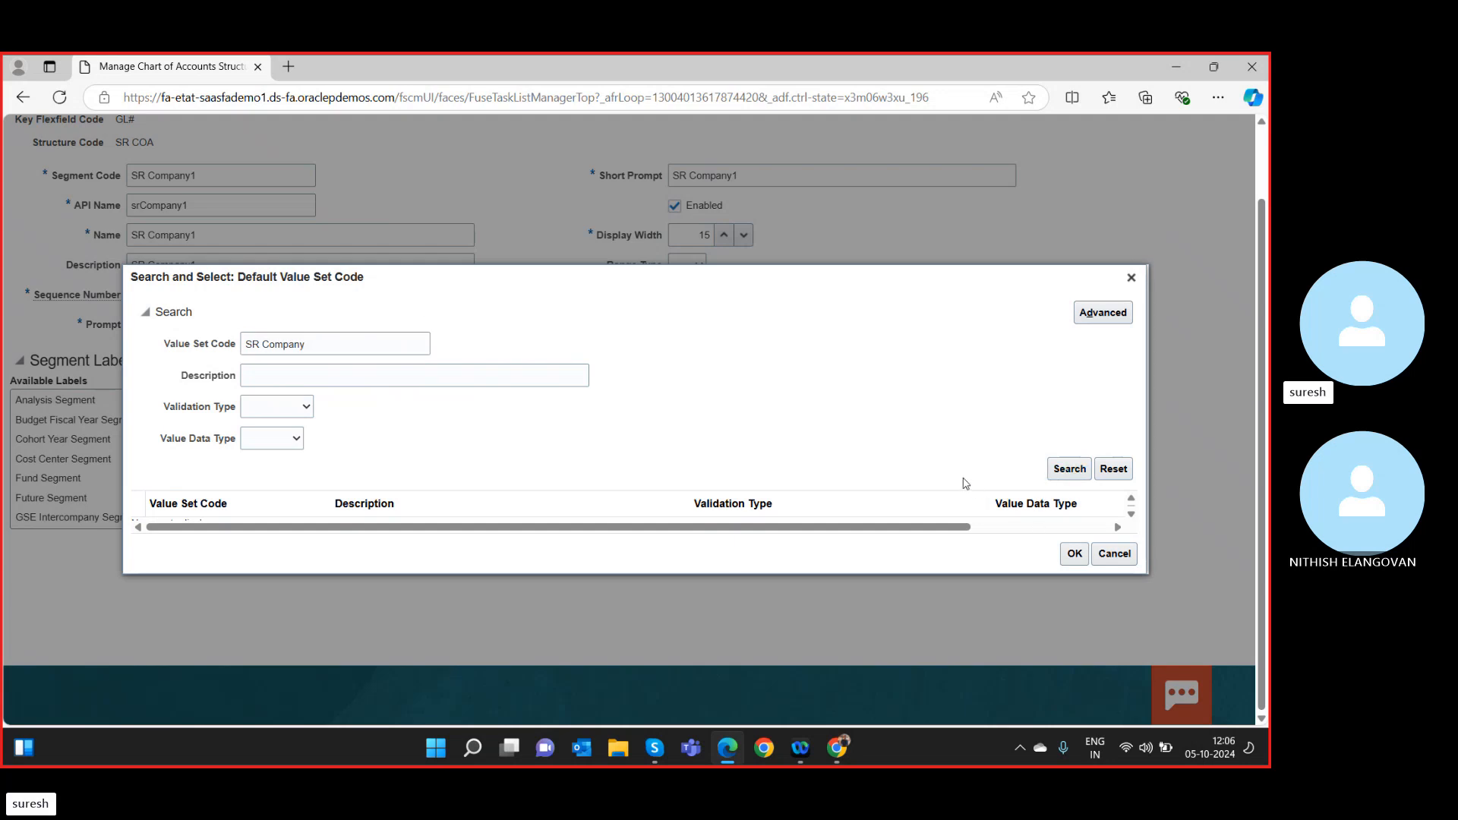
click(1072, 561)
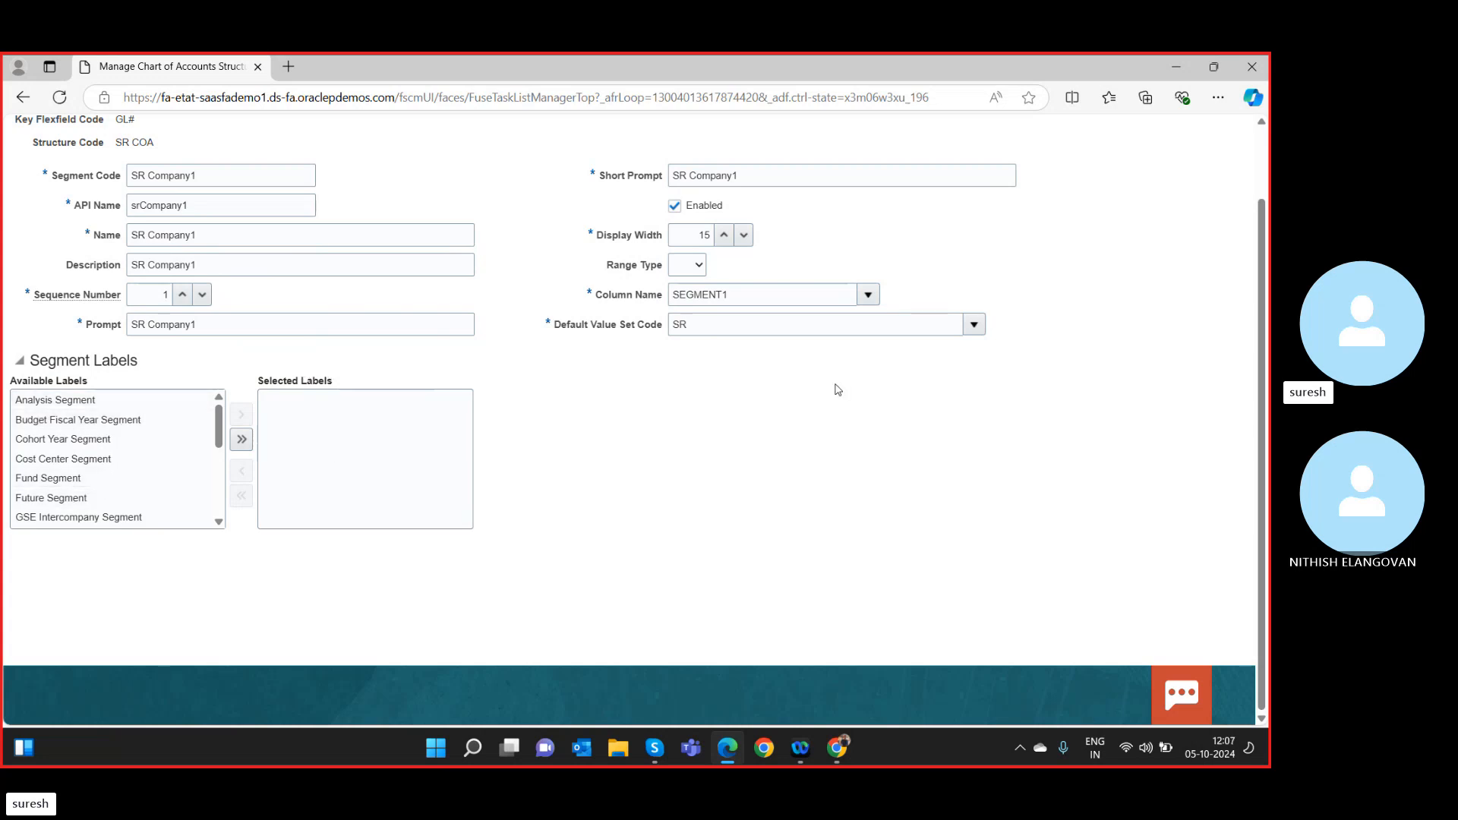
Empty the SR Company1 default value set code and launch its full search.
scroll(836, 387, up, 2)
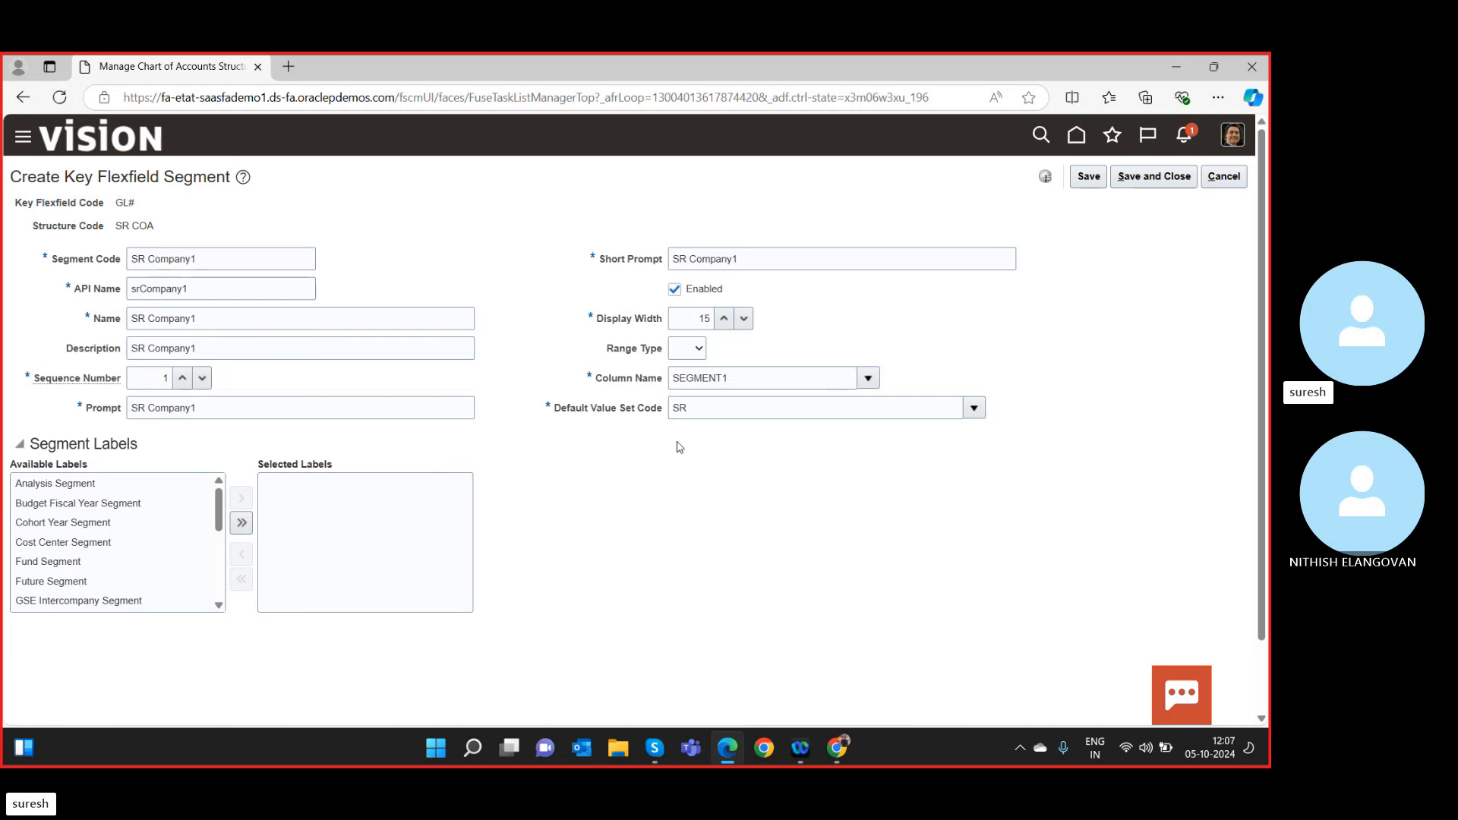
click(689, 411)
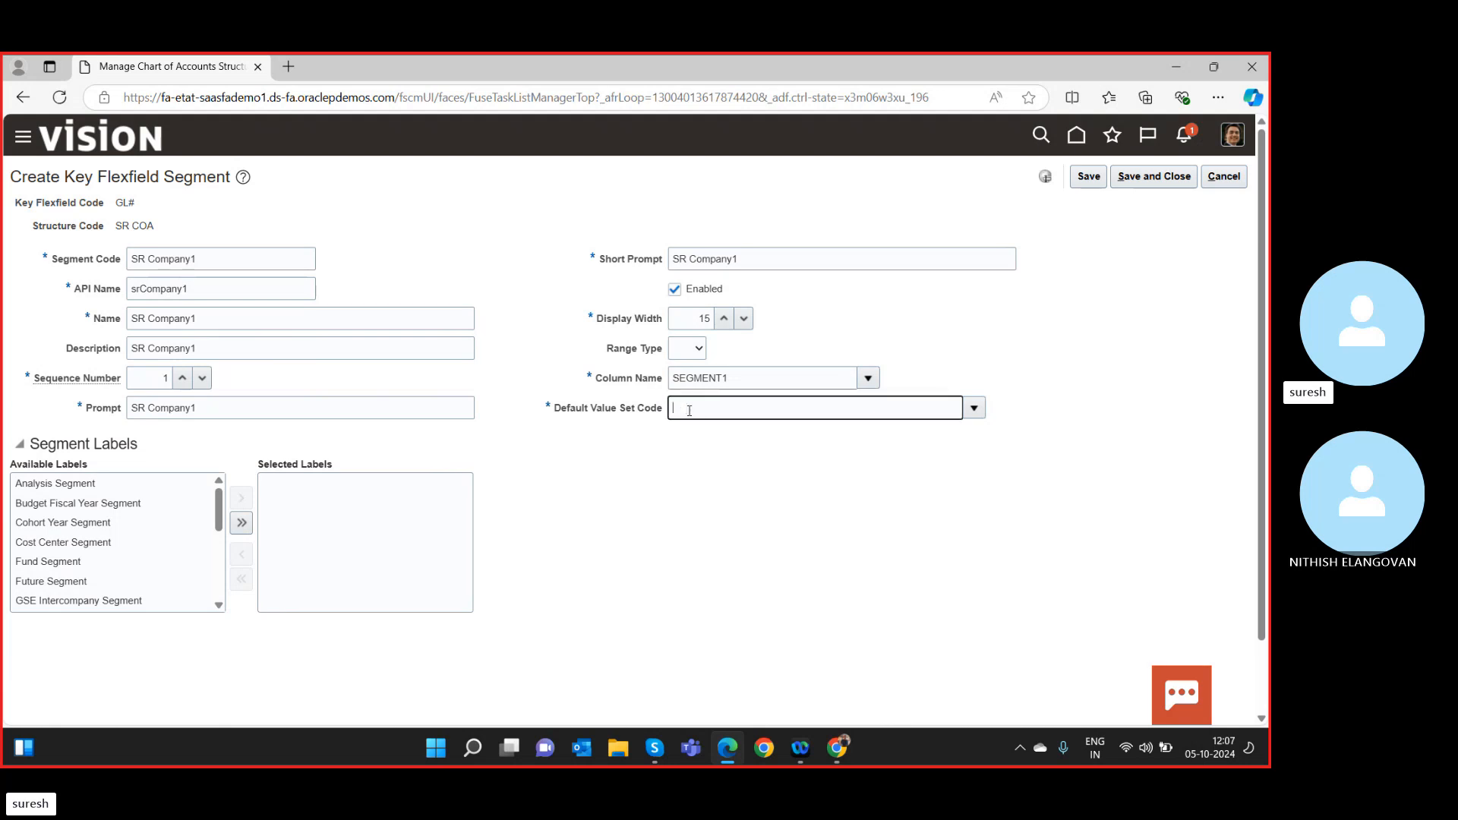
click(975, 408)
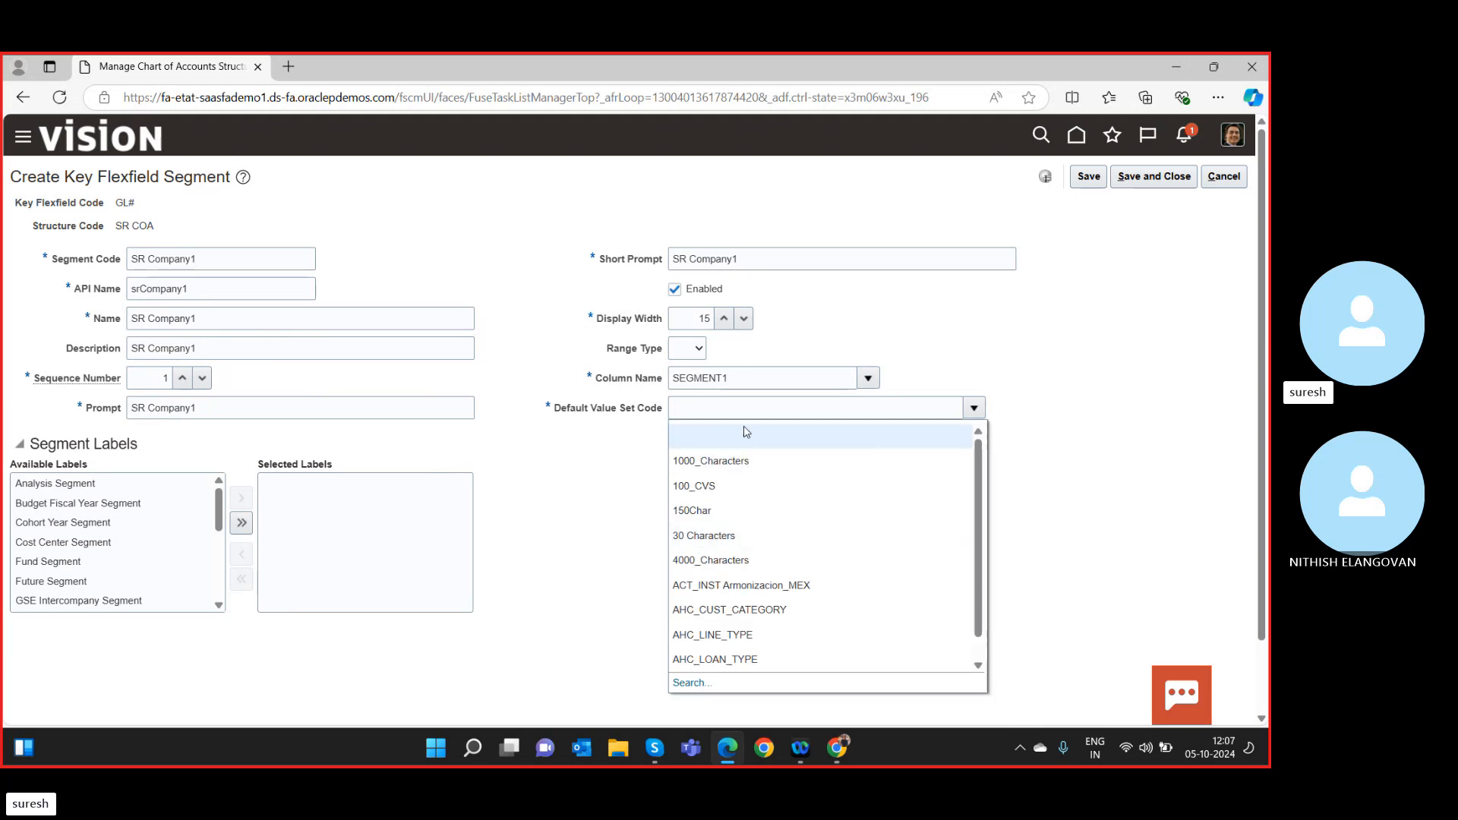
scroll(786, 525, down, 3)
scroll(785, 536, up, 3)
click(741, 408)
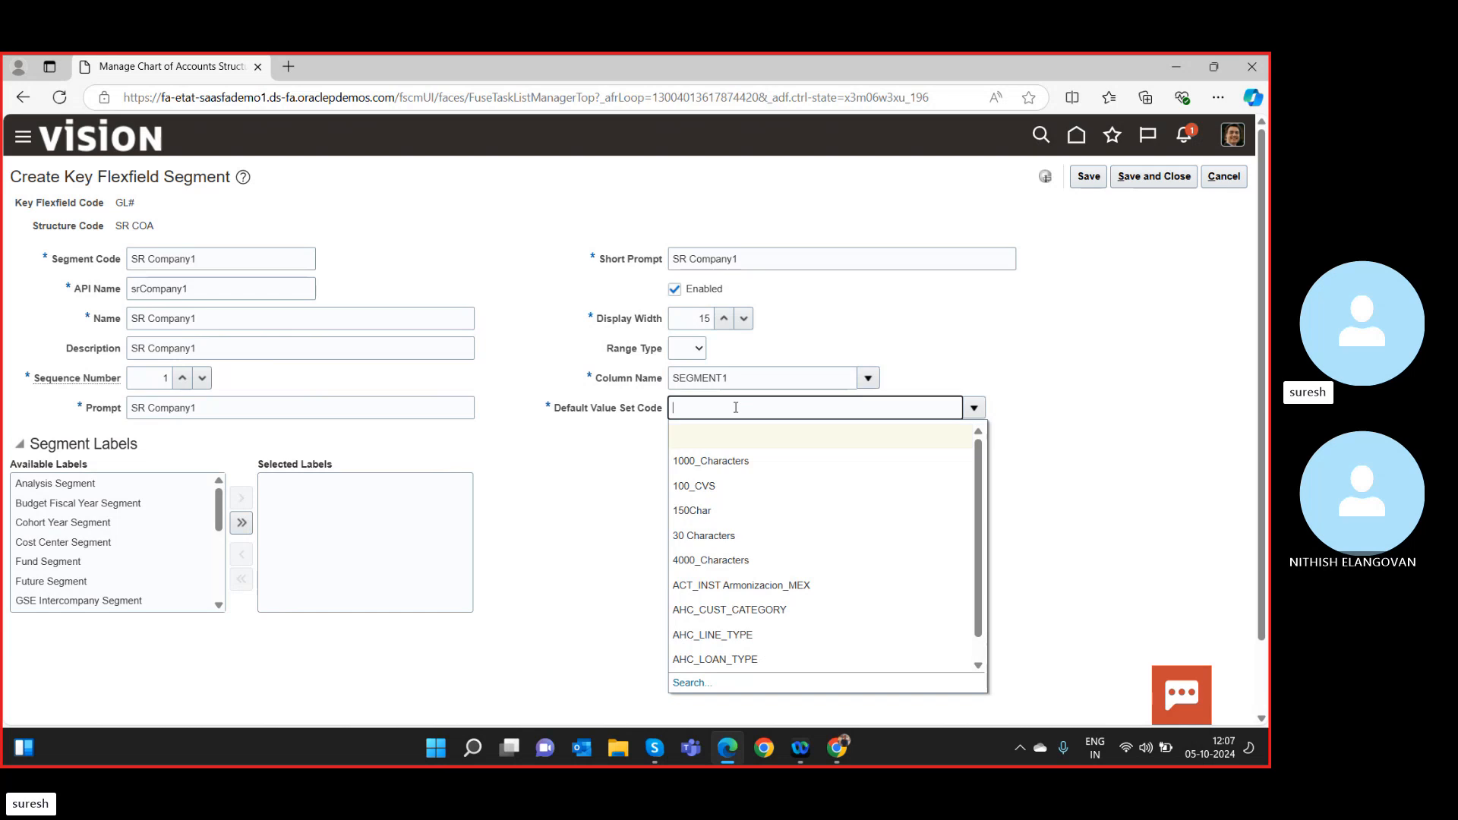
click(687, 683)
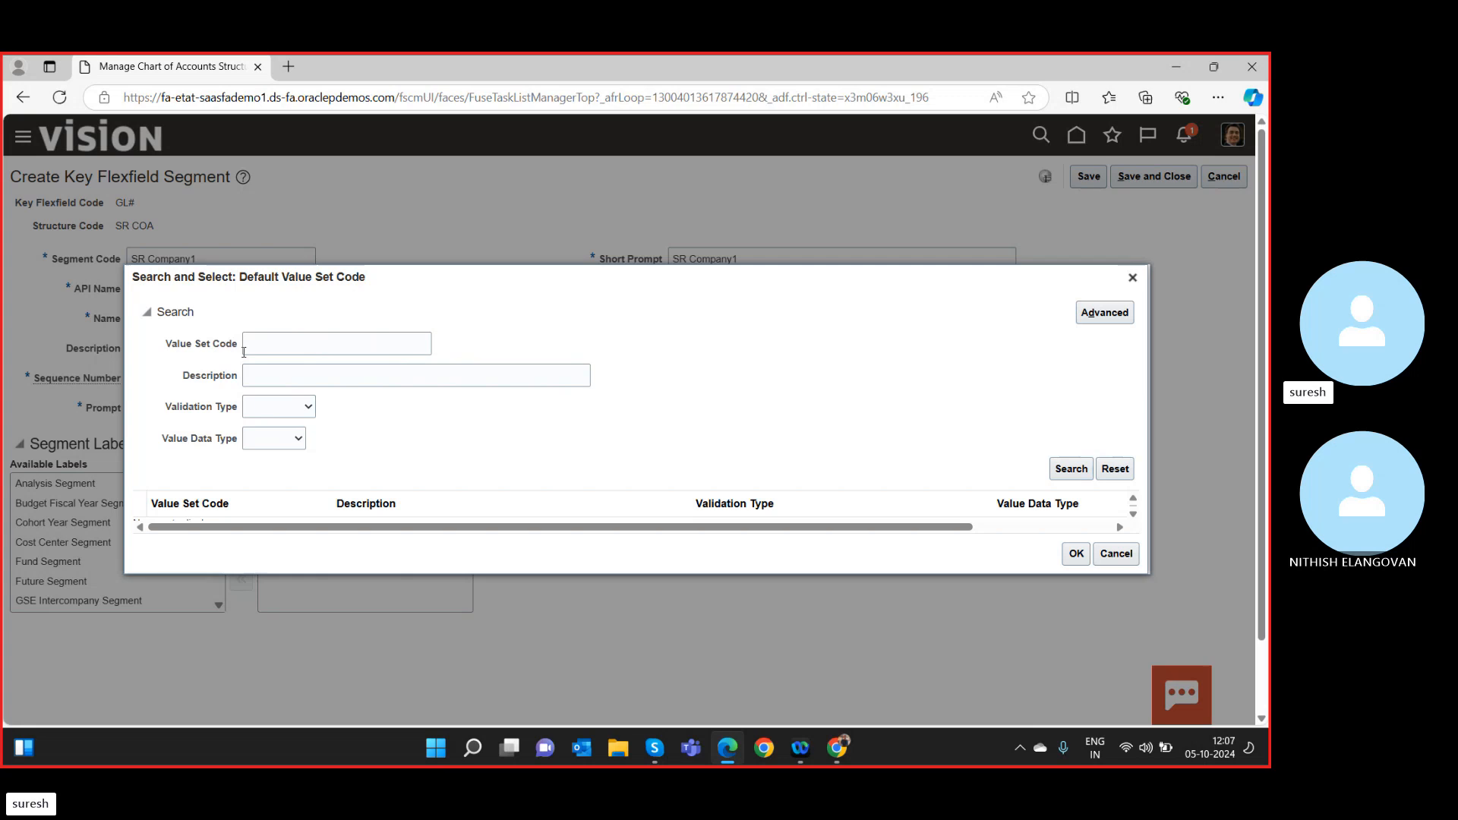
Search value set codes for SR%, then SR, then SR Company.
click(251, 348)
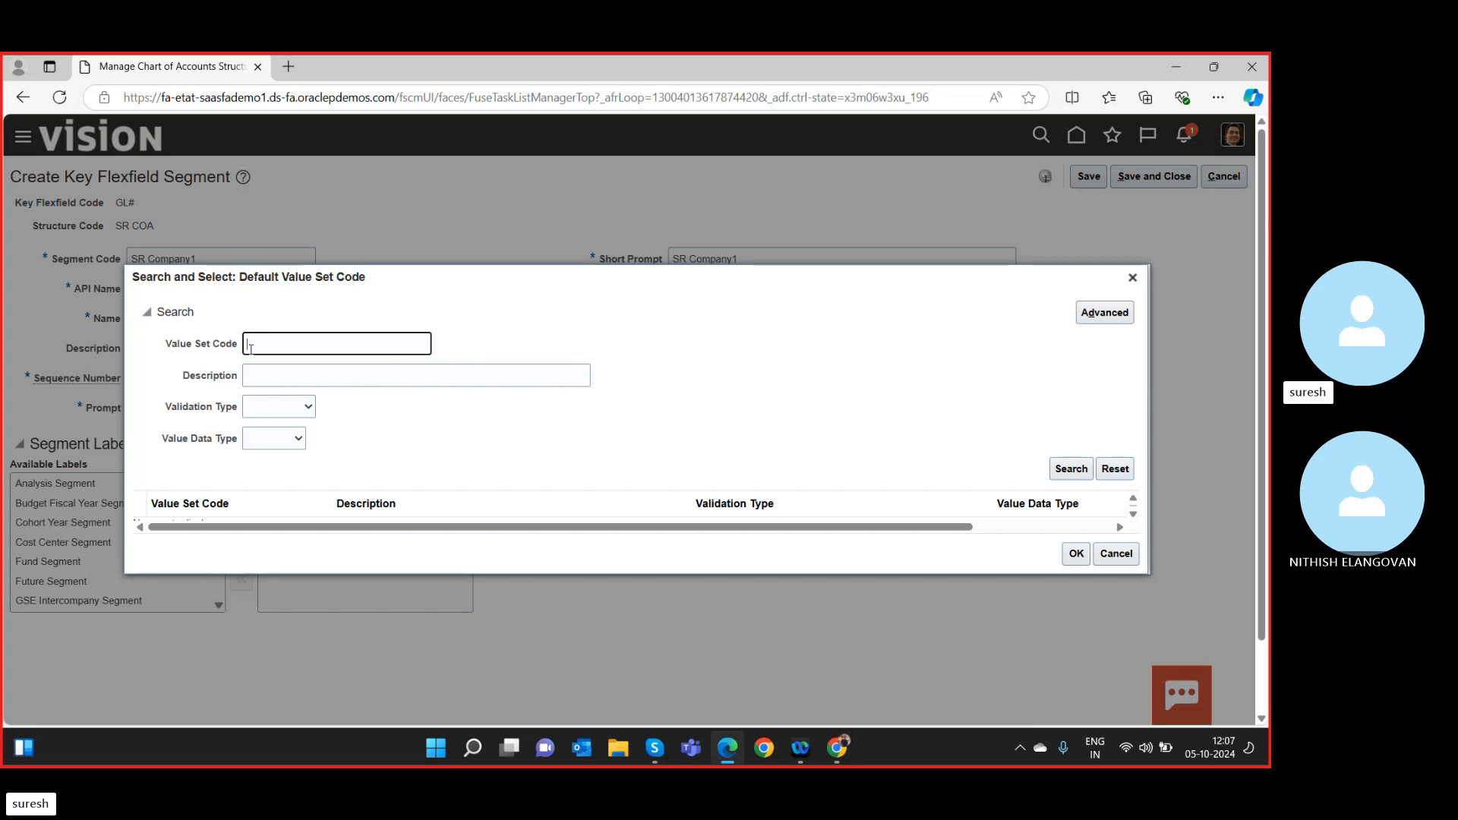
text(SR%)
click(1071, 469)
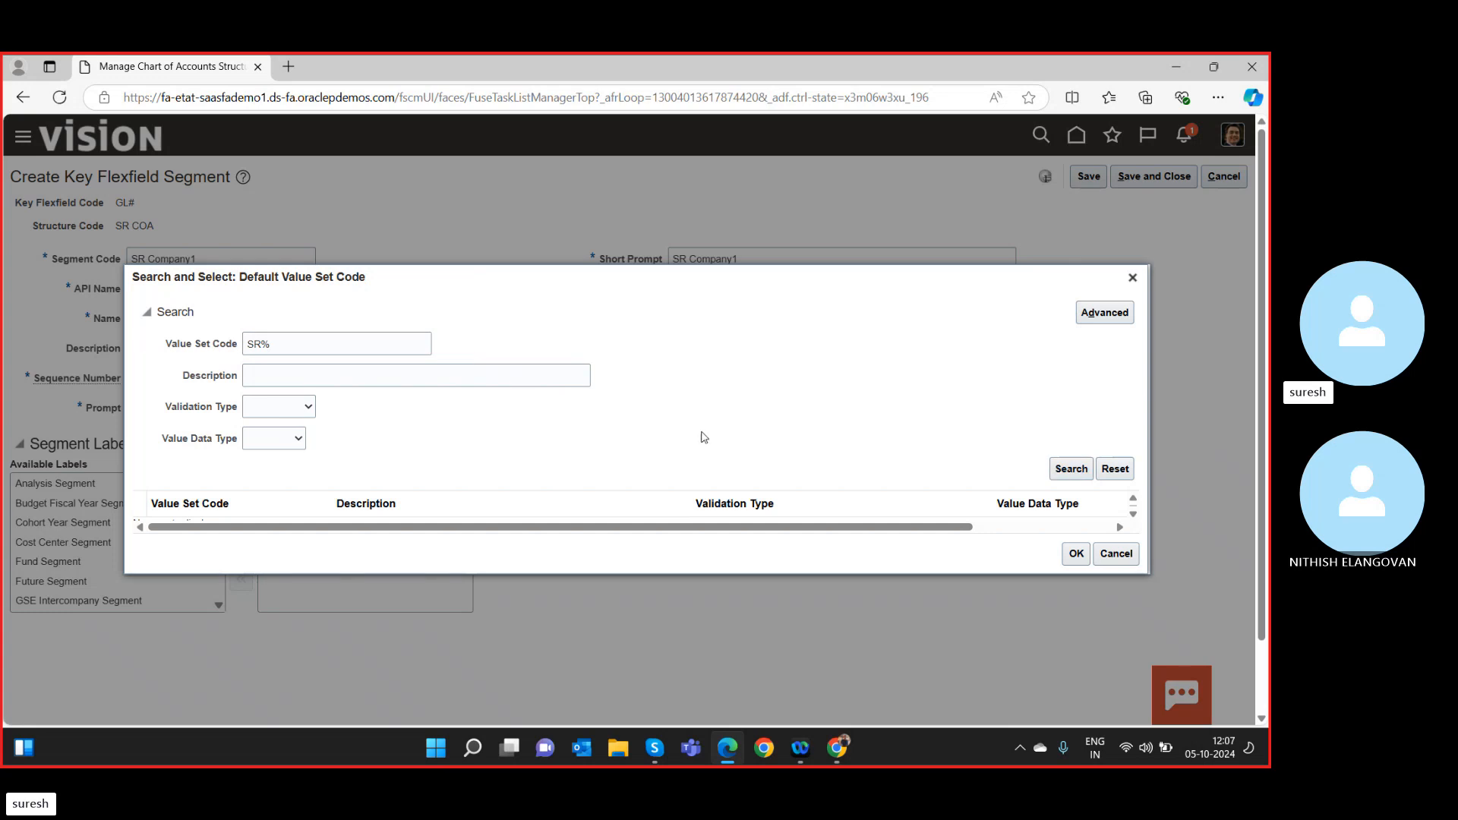
scroll(704, 438, down, 2)
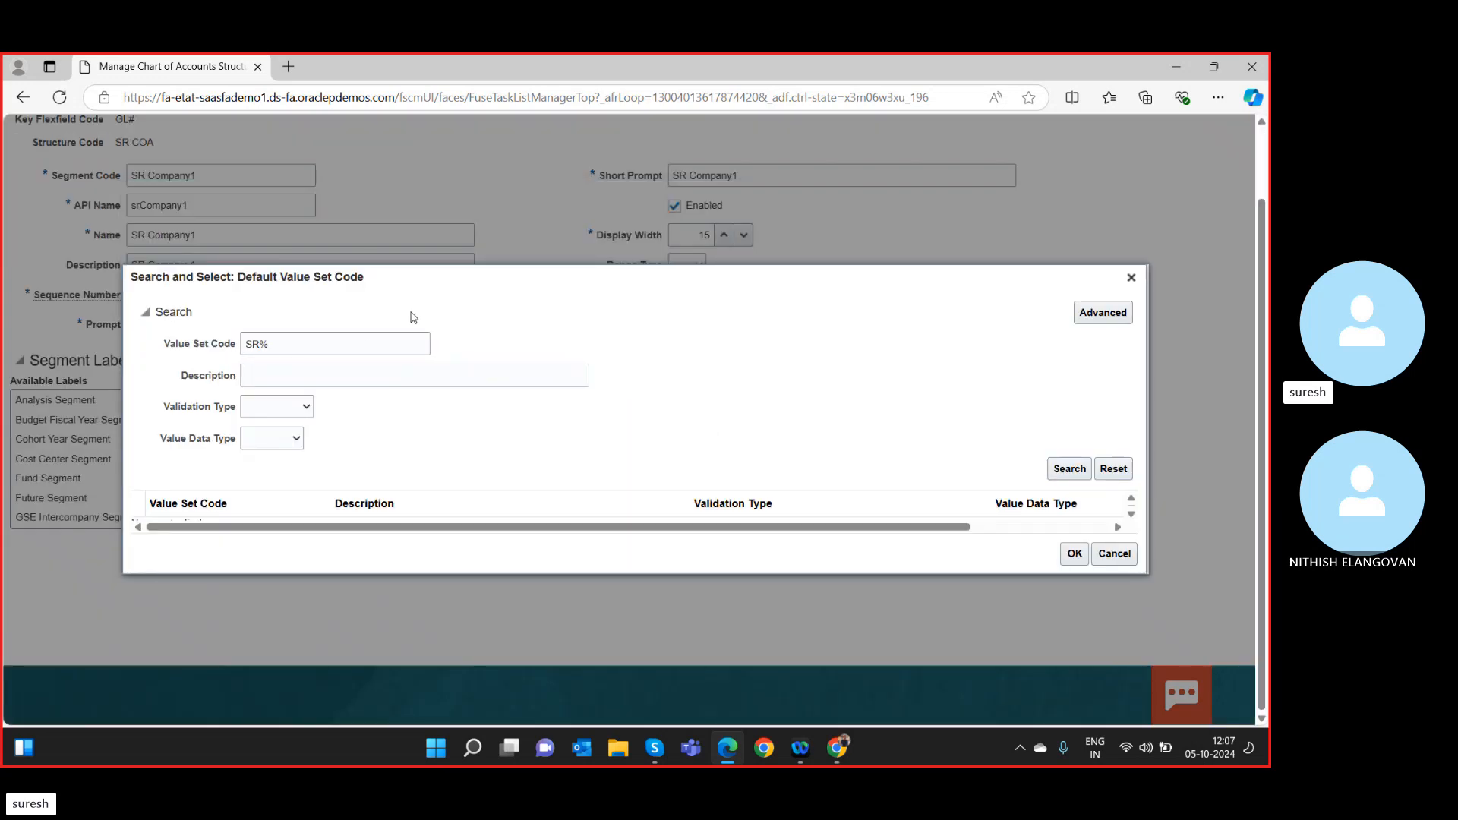
click(365, 341)
key(BackSpace)
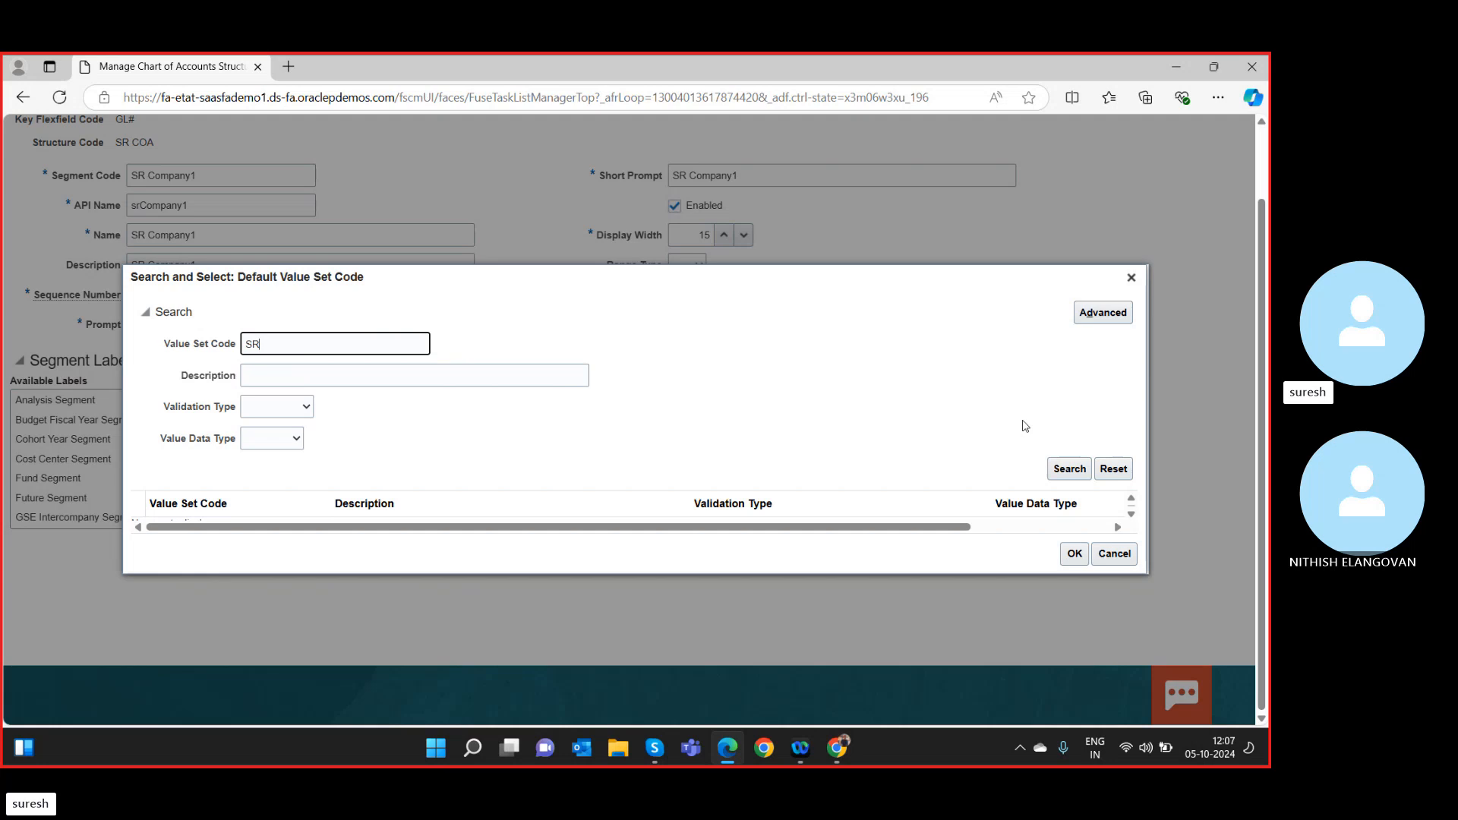
click(1070, 469)
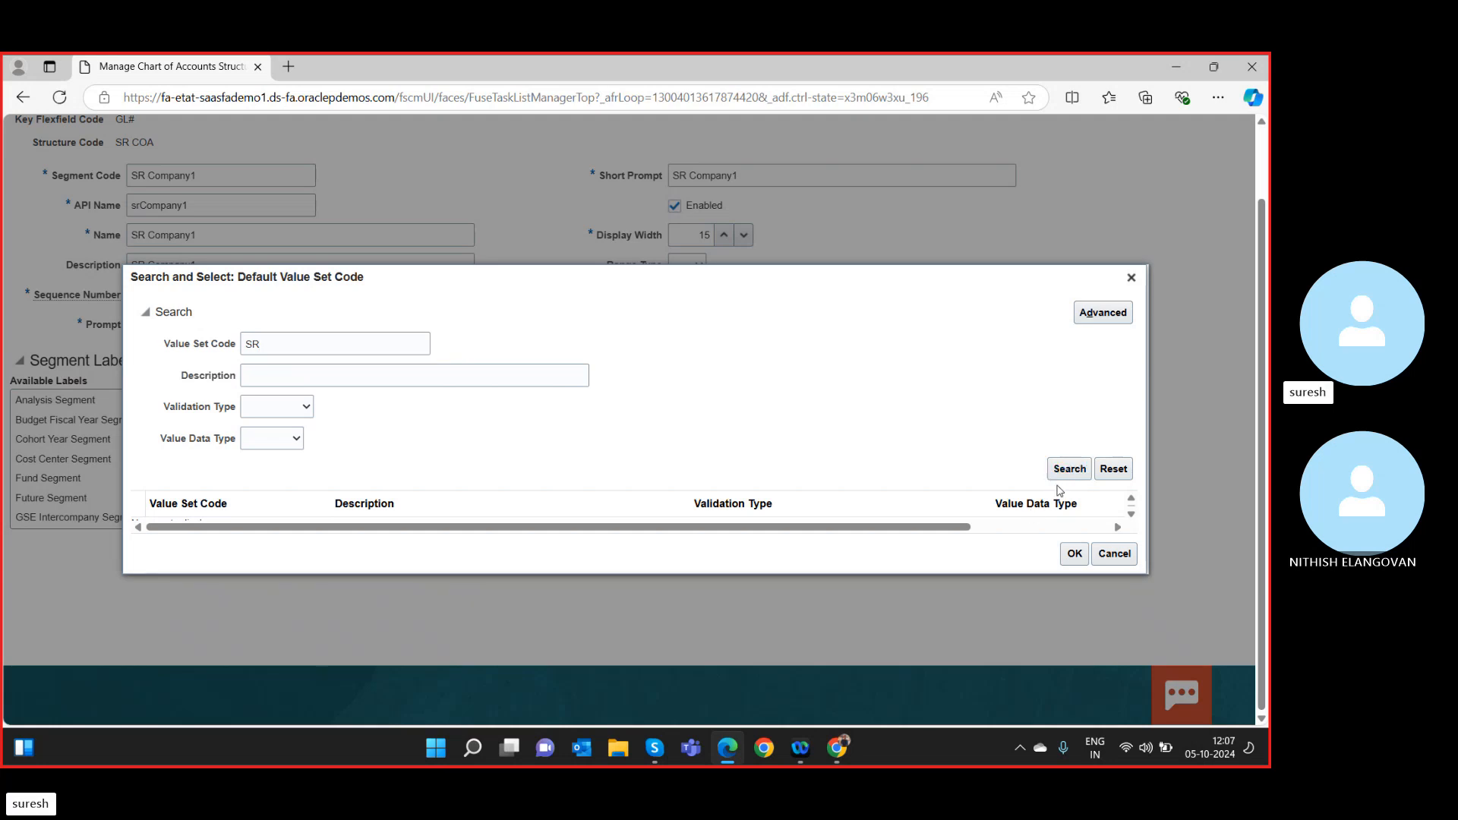
click(284, 351)
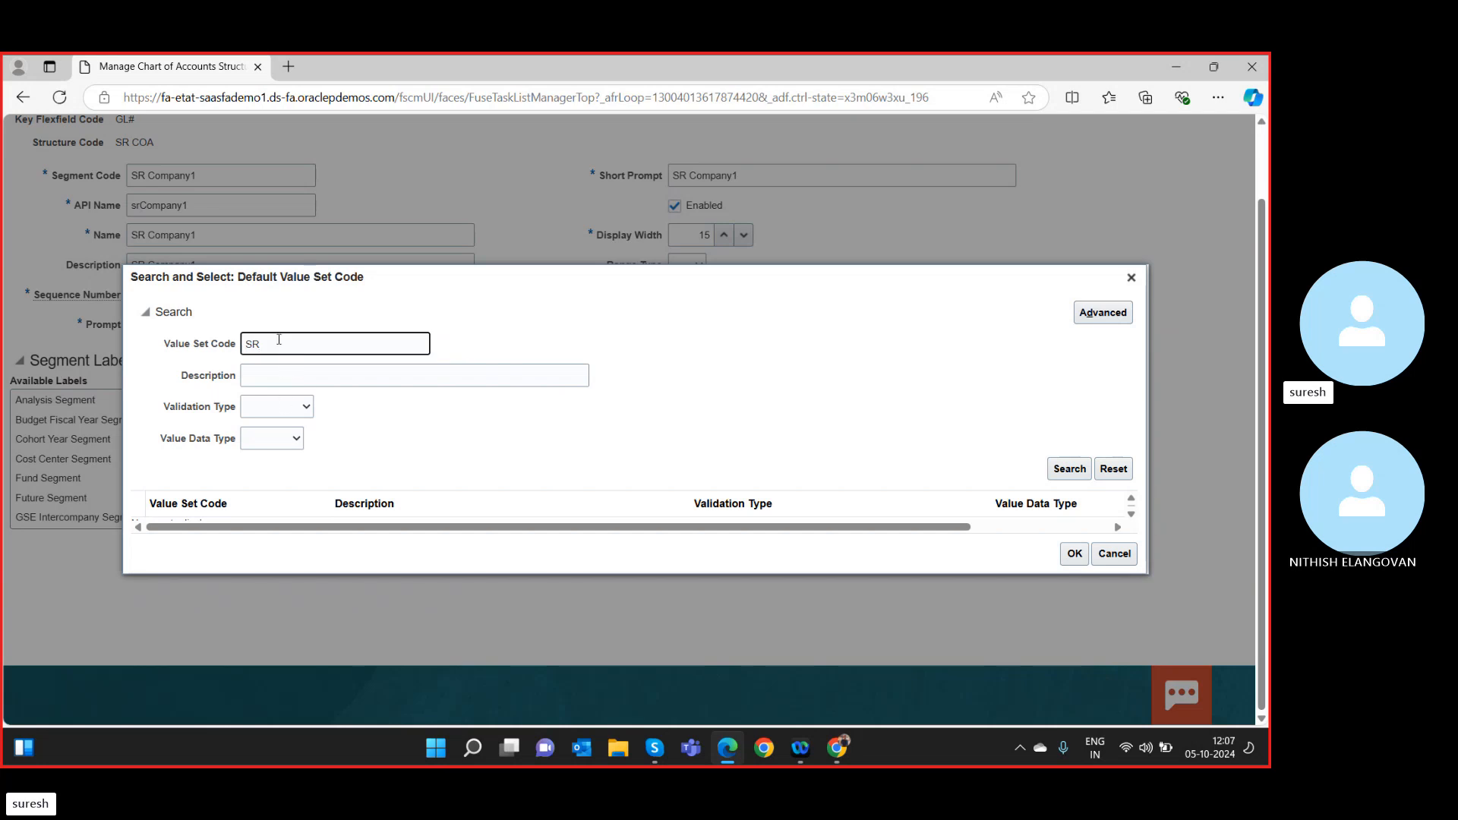
text(SR C)
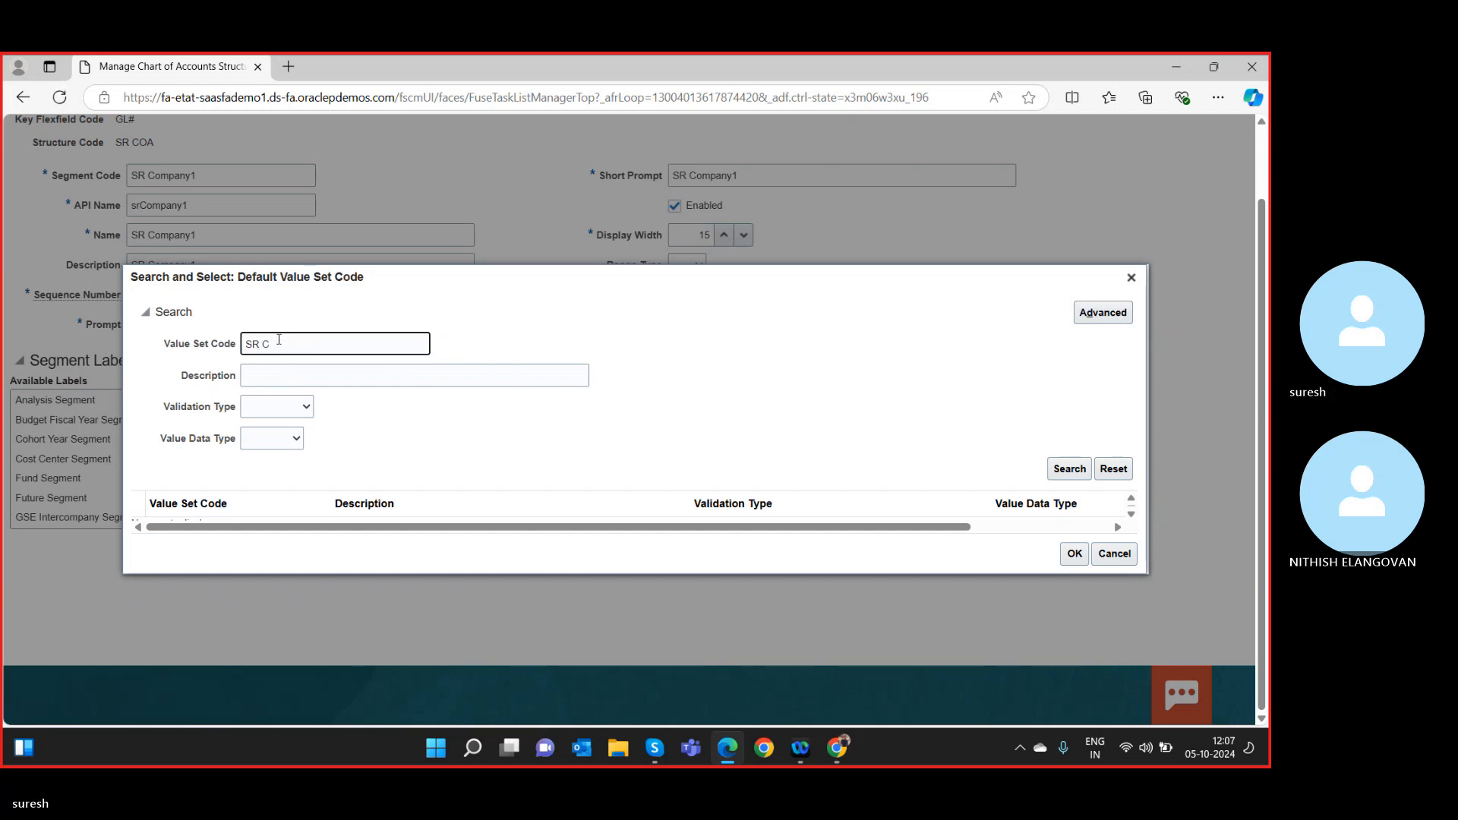
text(ompany)
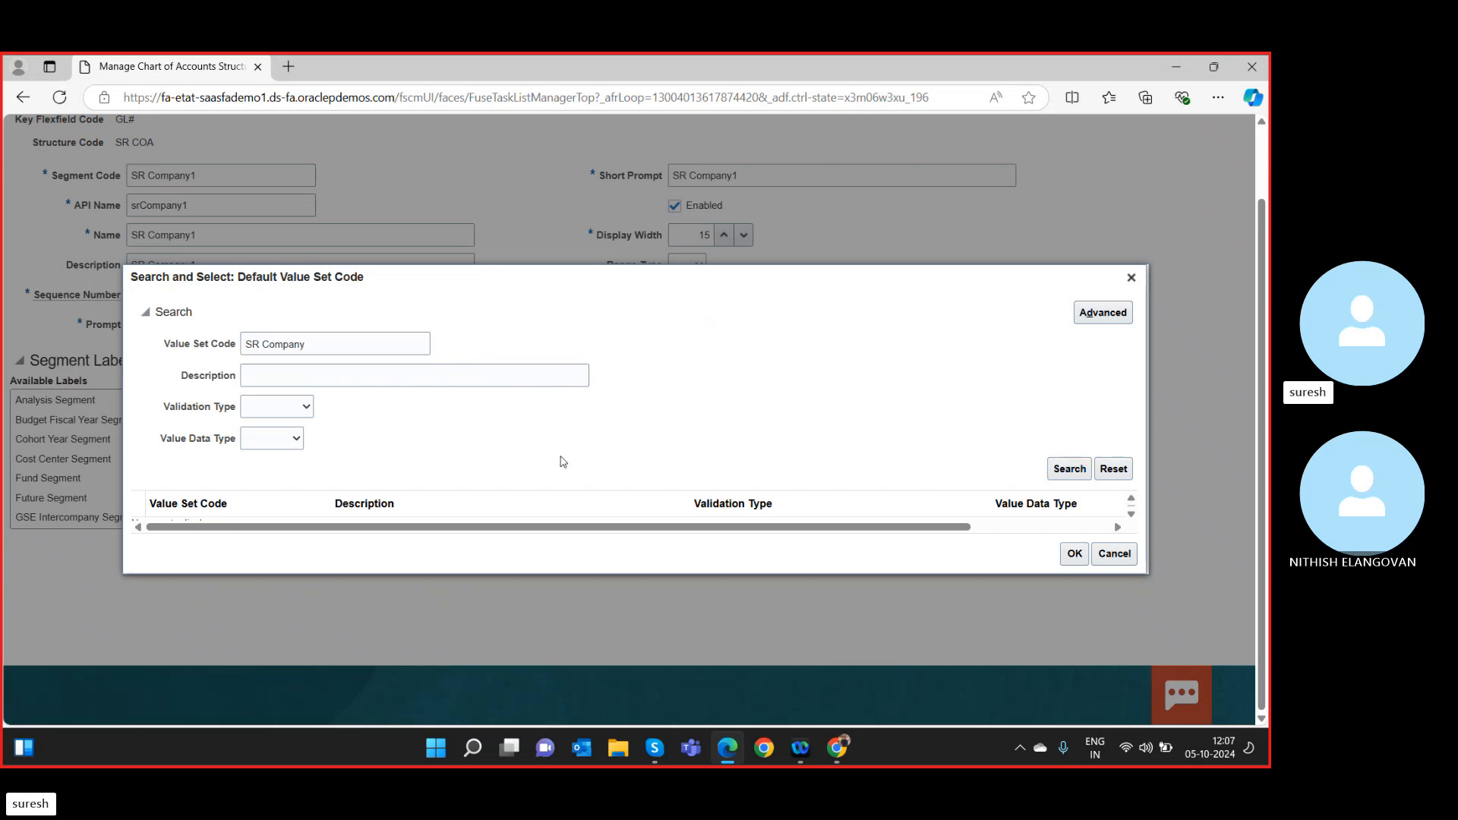
click(1067, 471)
In advanced search, filter Independent and Number and search with no code filter.
click(1105, 316)
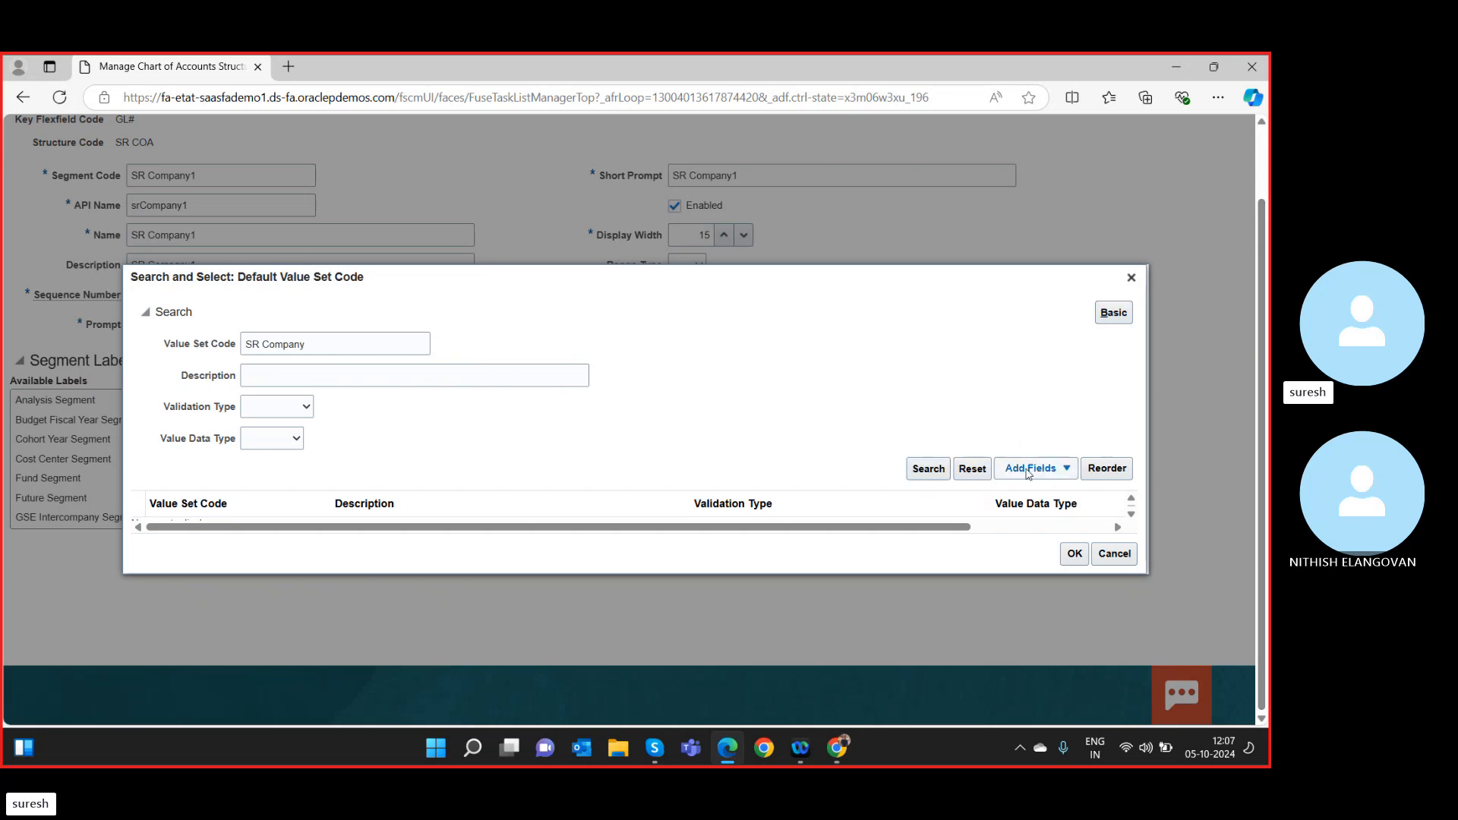
click(942, 469)
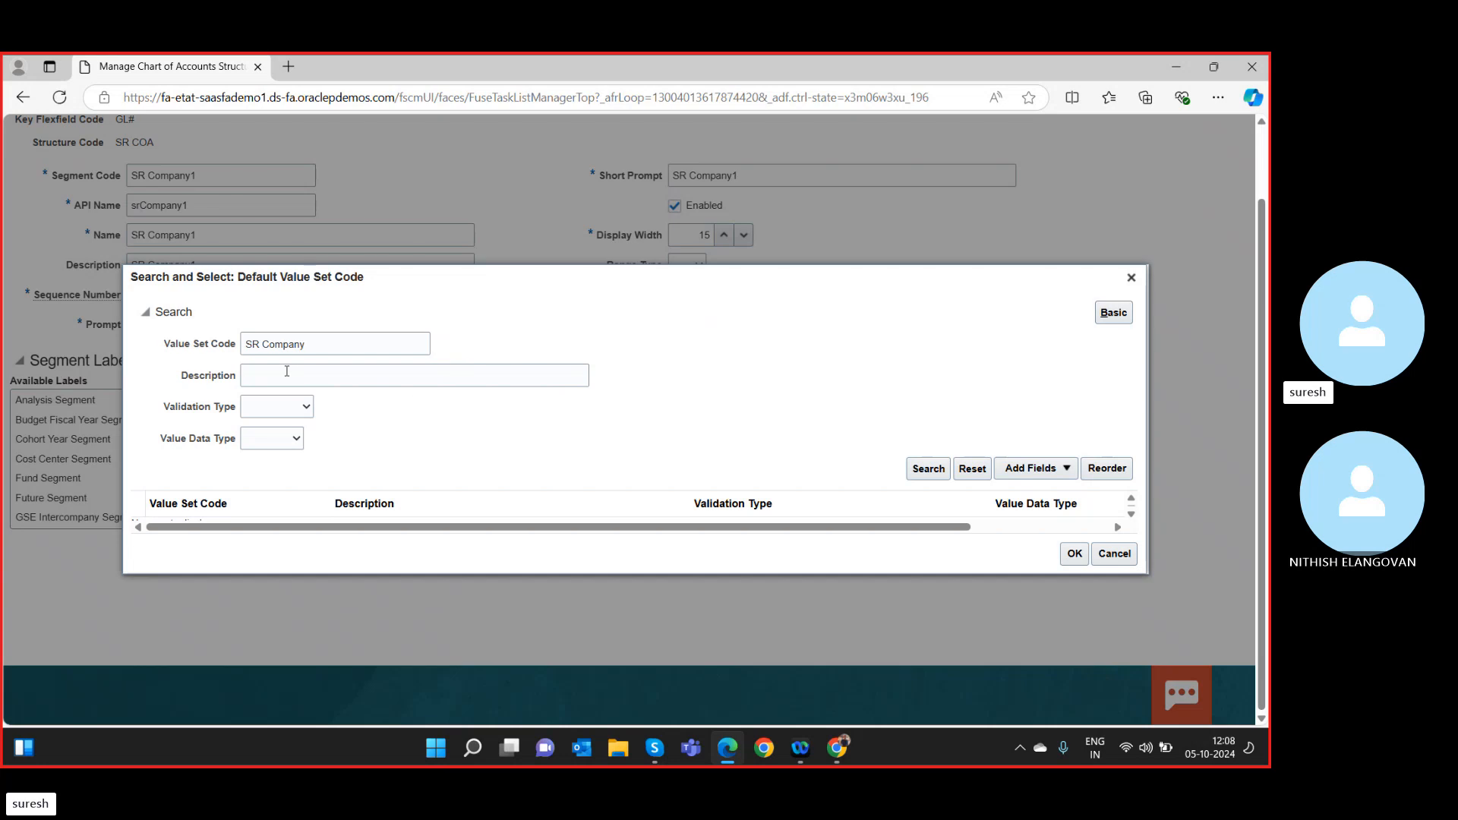
click(284, 409)
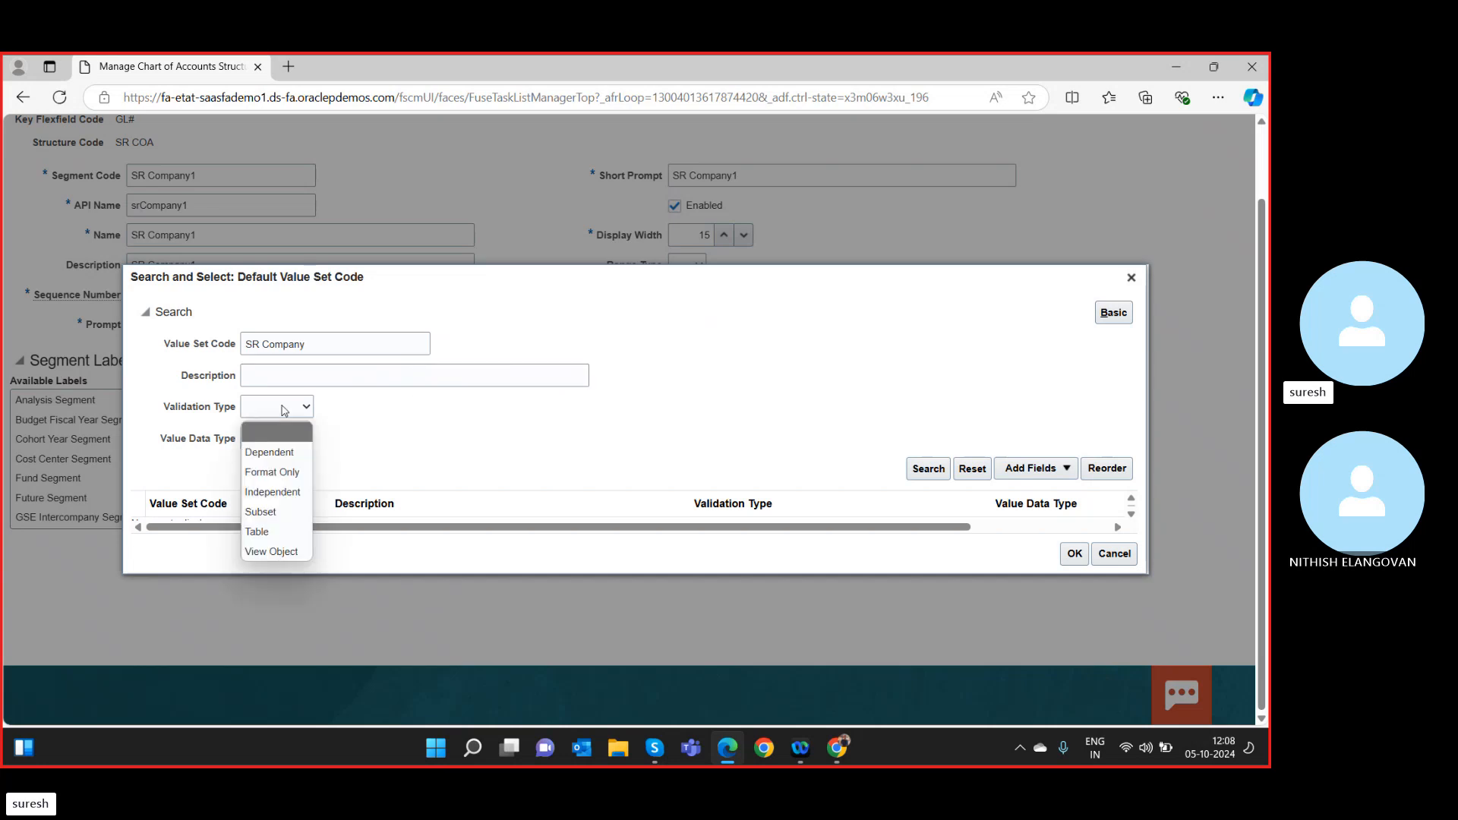
click(281, 492)
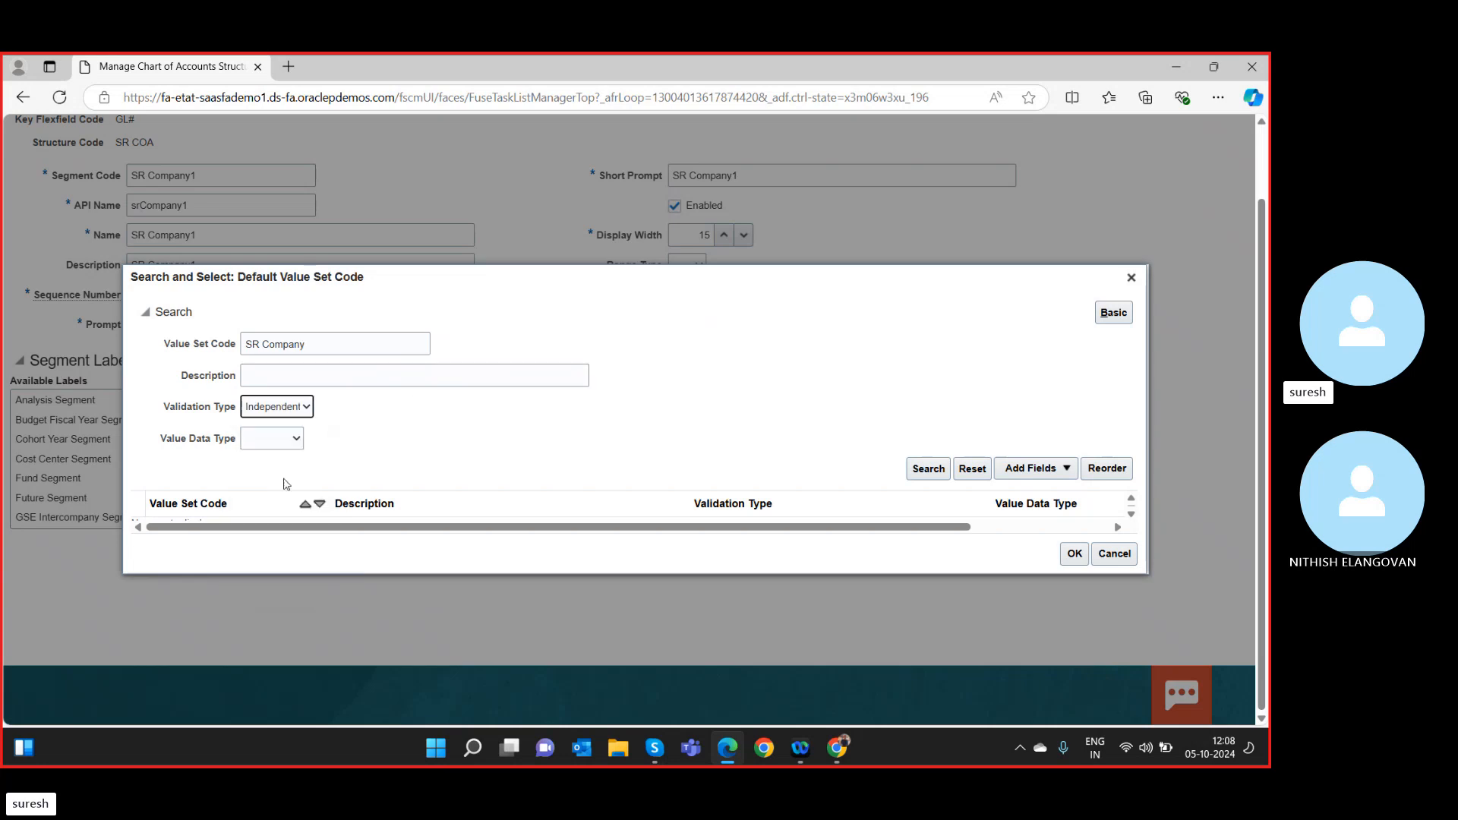
click(272, 445)
click(268, 544)
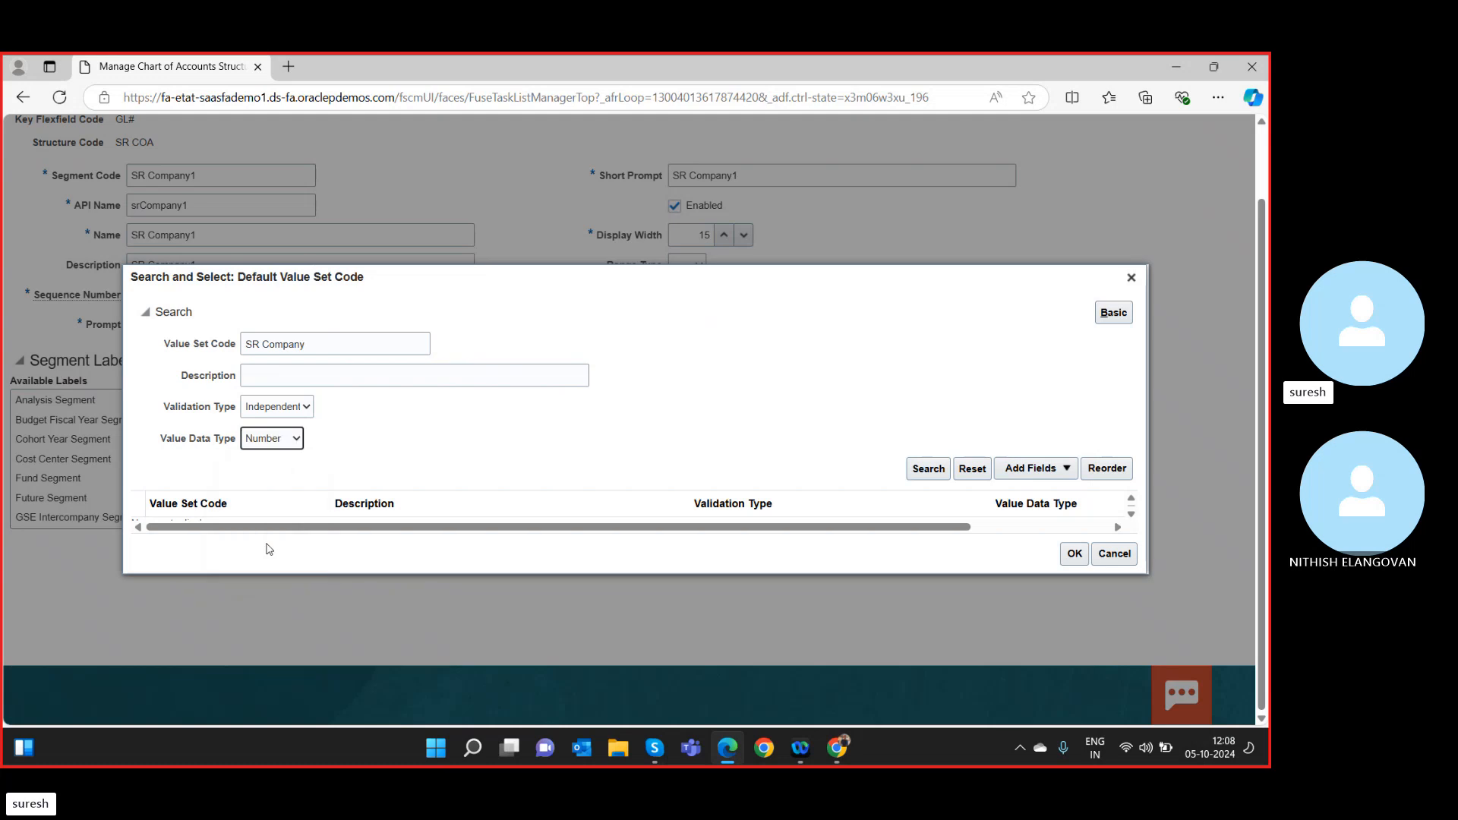
click(302, 375)
click(928, 469)
drag(350, 362, 160, 340)
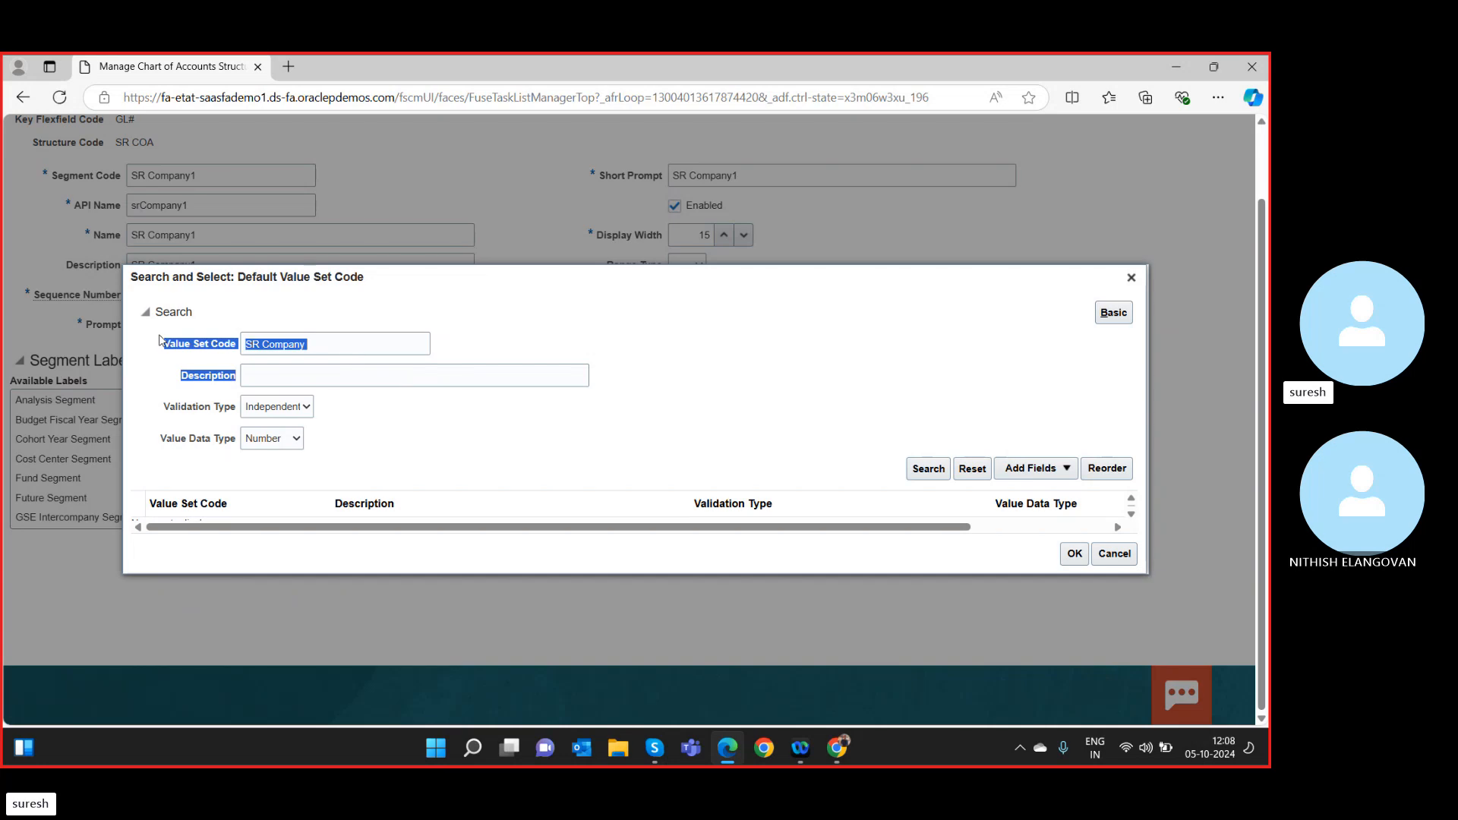
drag(342, 335, 183, 348)
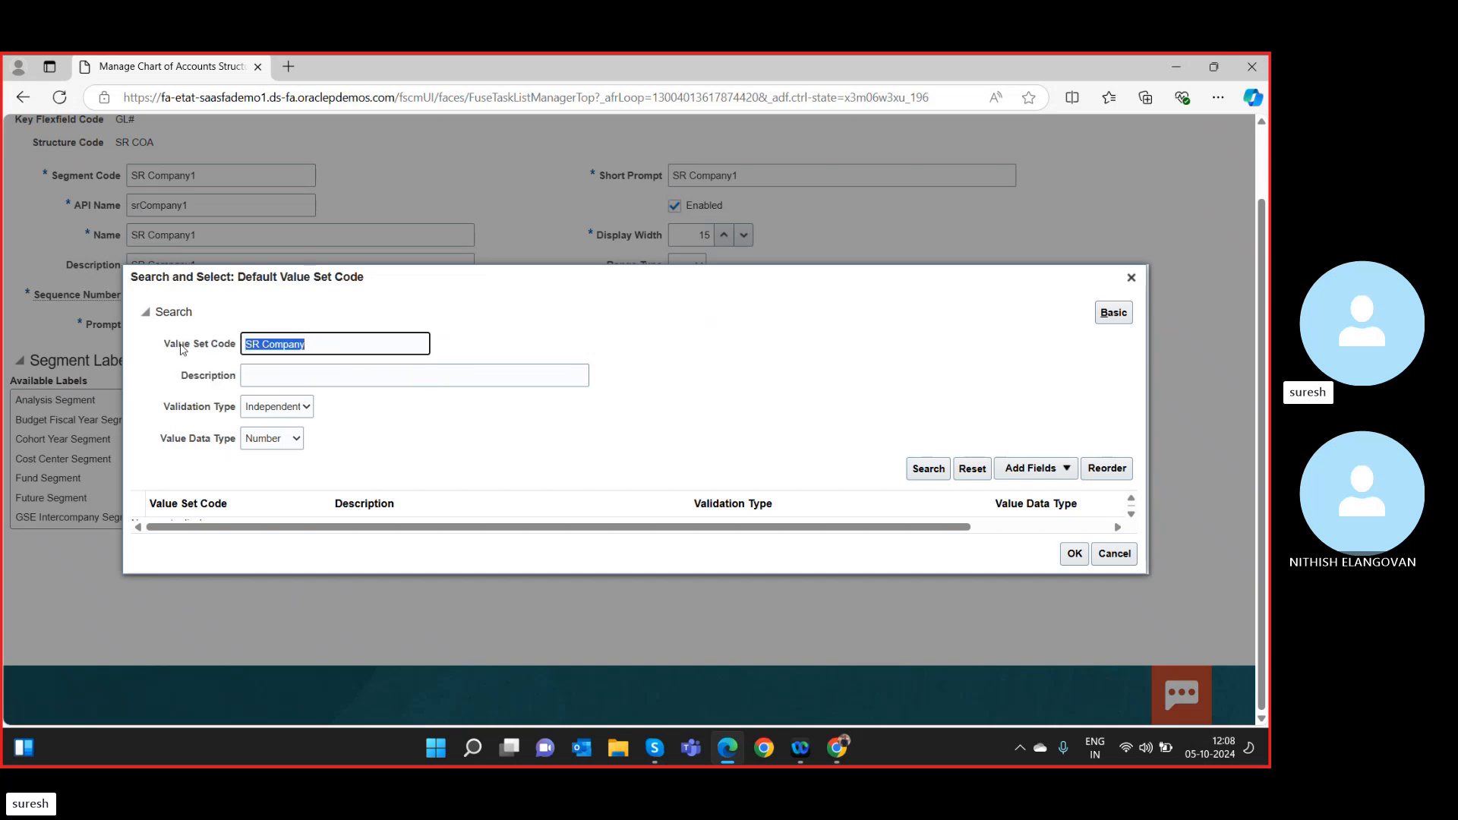
key(BackSpace)
click(940, 471)
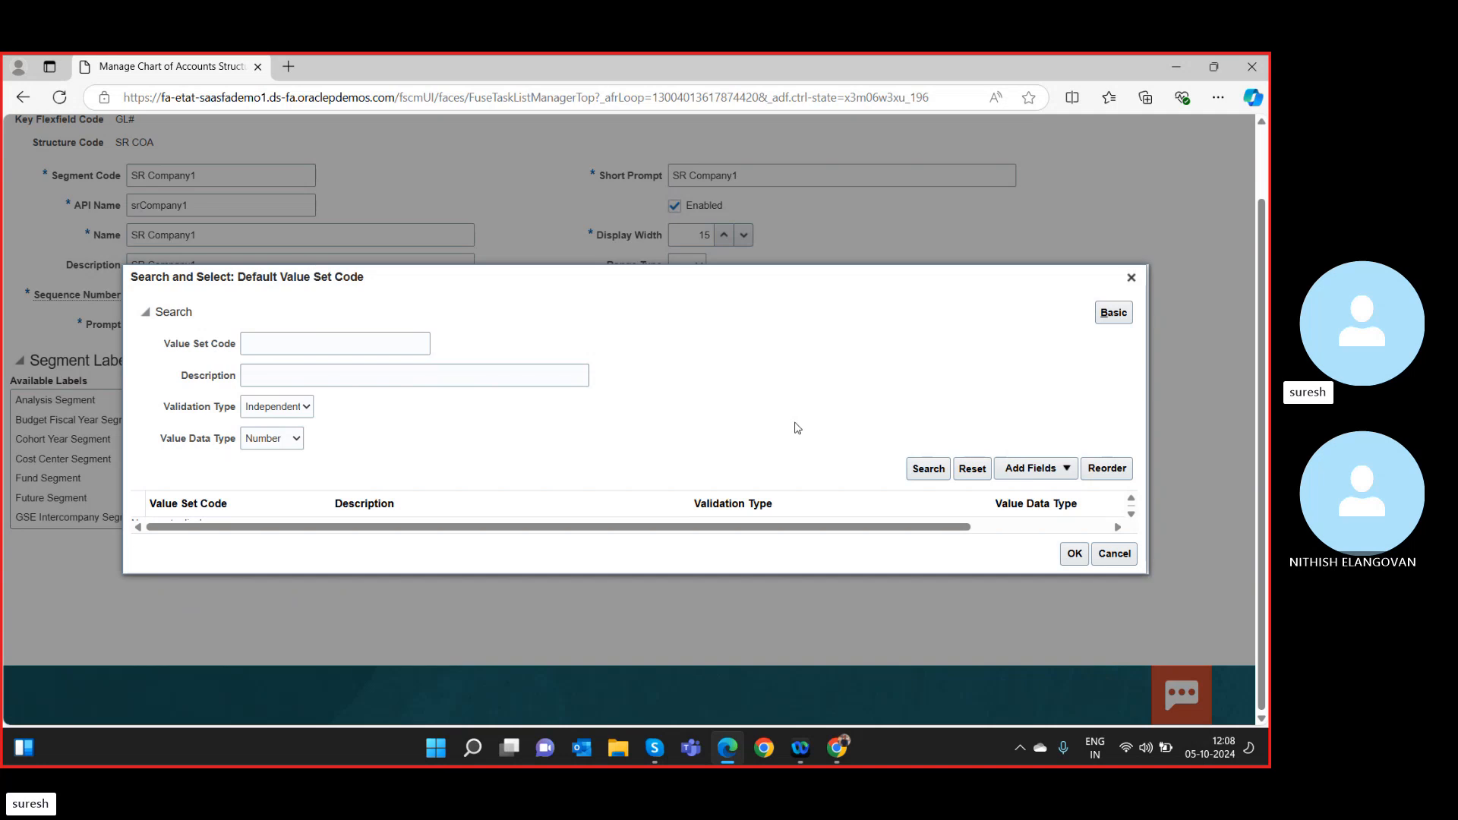
Reopen the default value set search and try filtering by Number data type.
click(1131, 278)
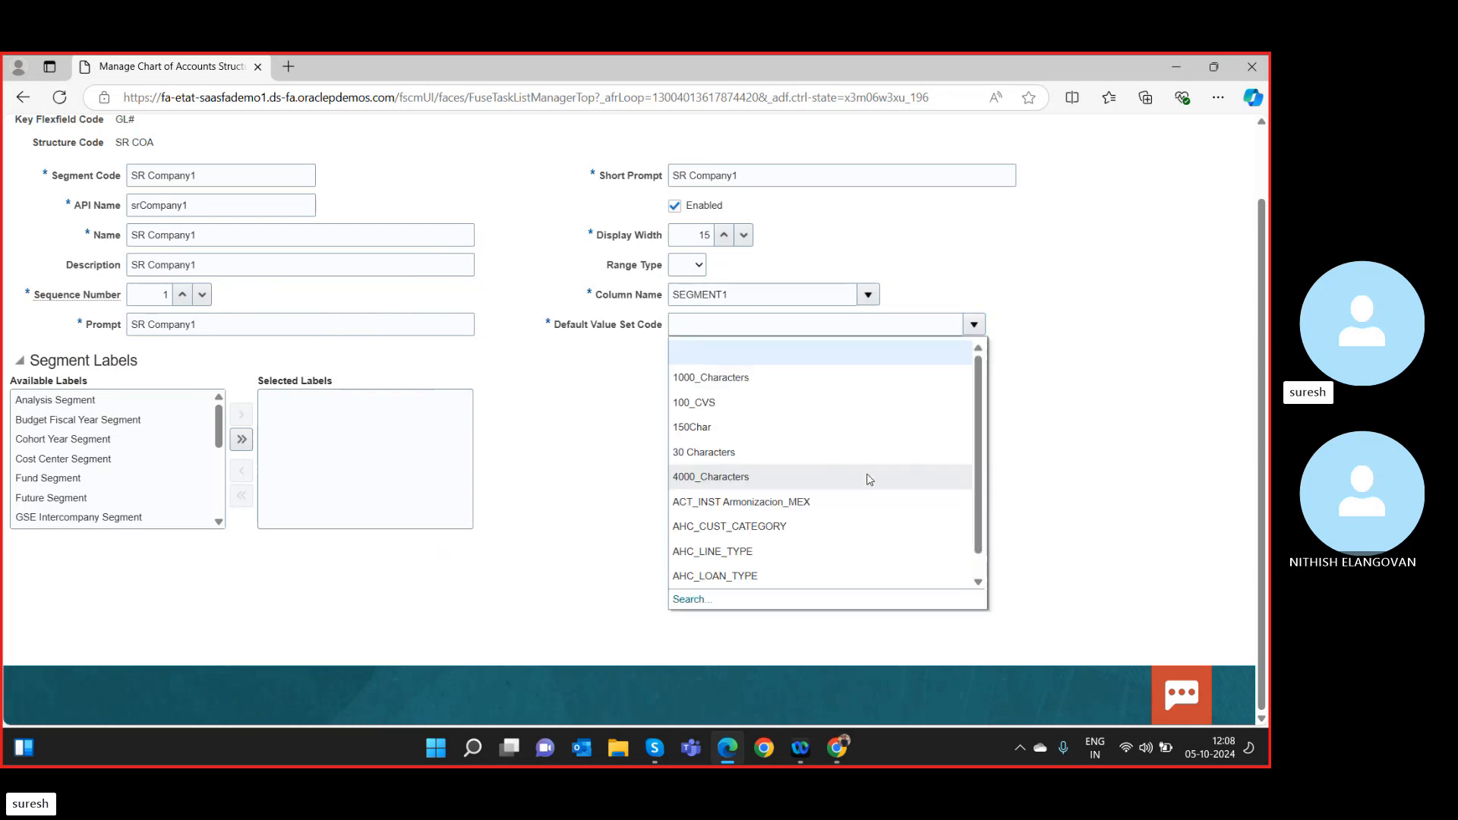
click(688, 599)
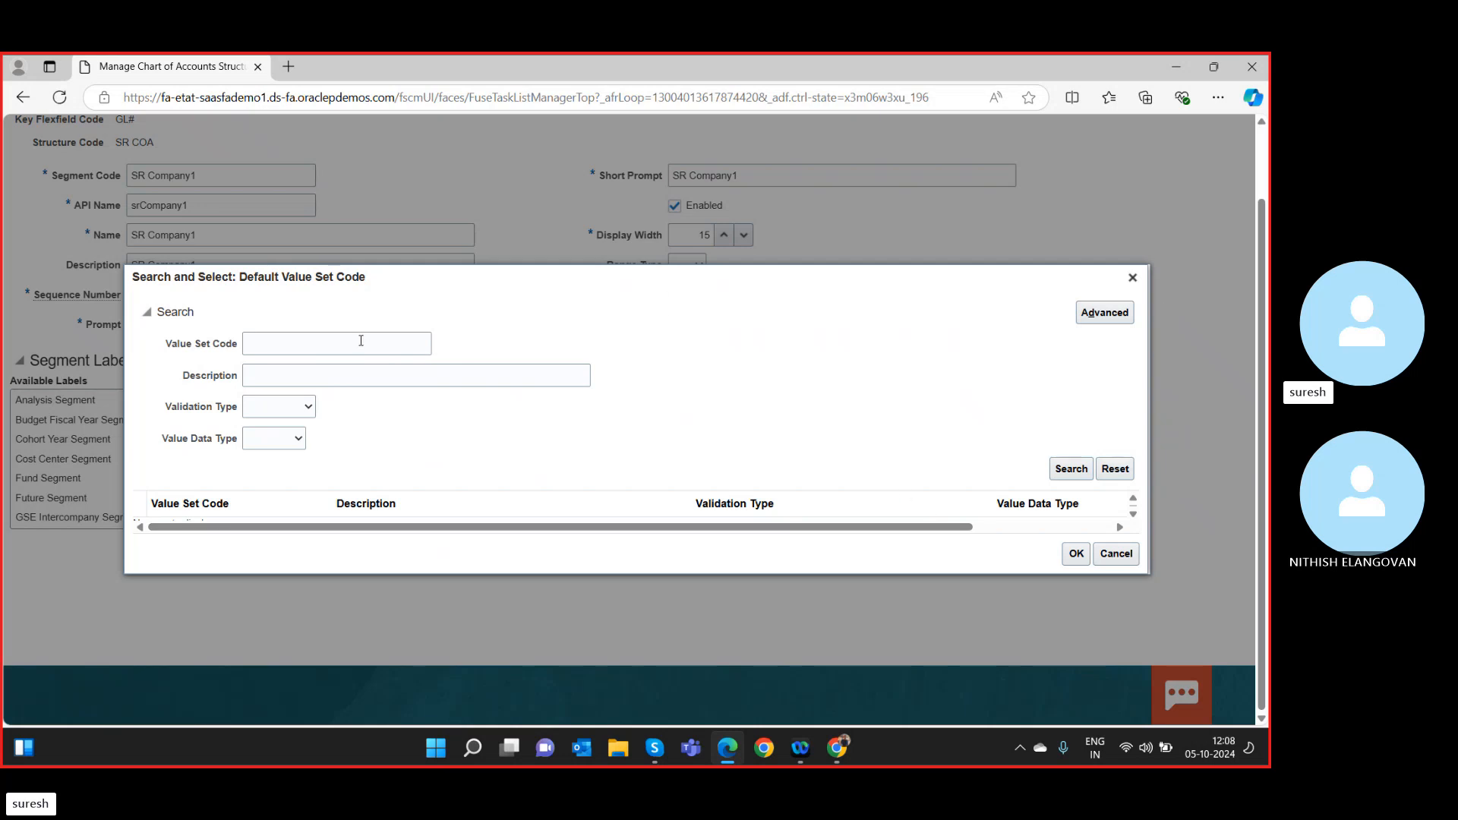
click(263, 445)
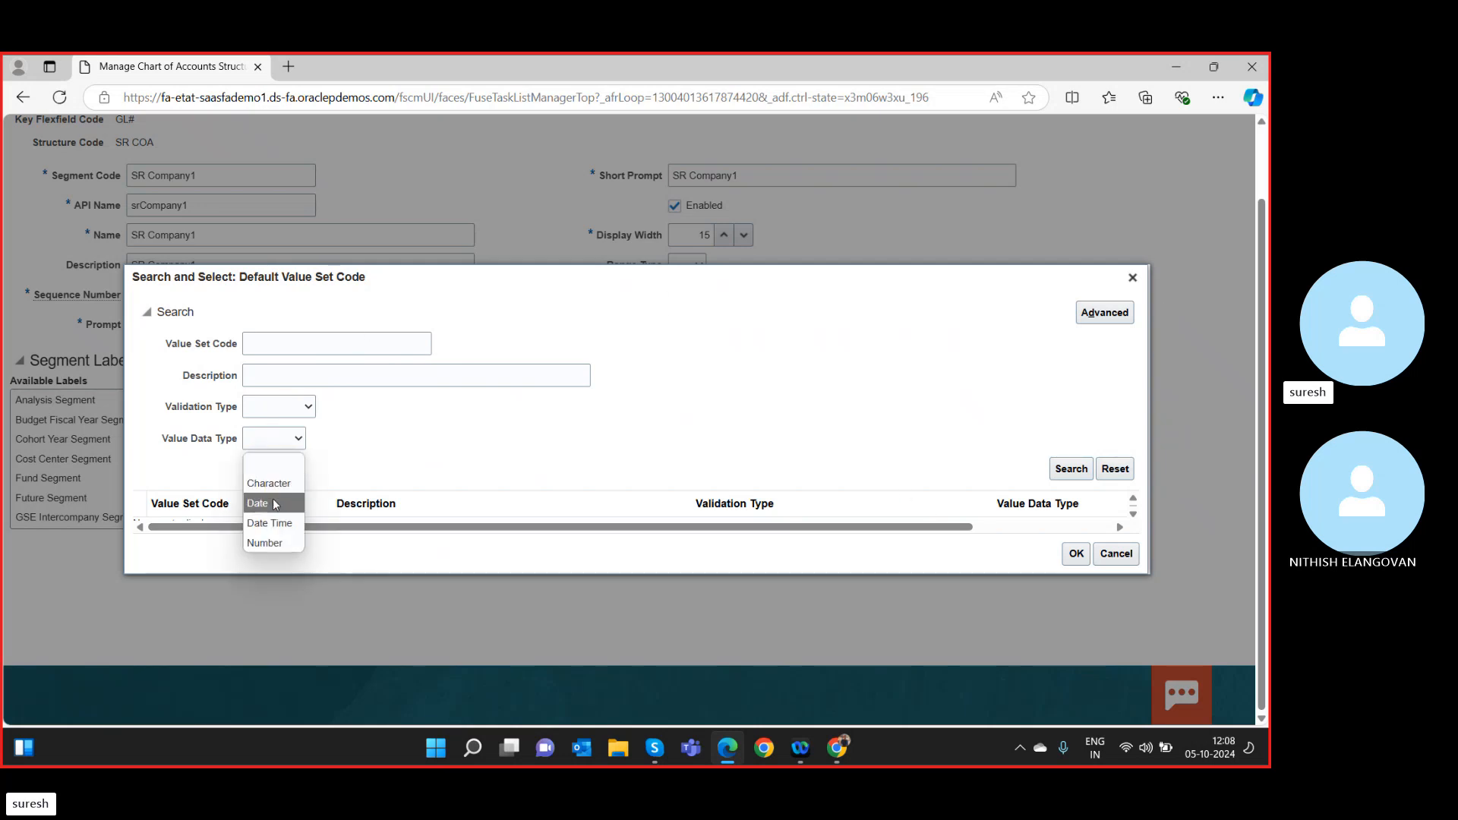
click(275, 543)
click(1071, 470)
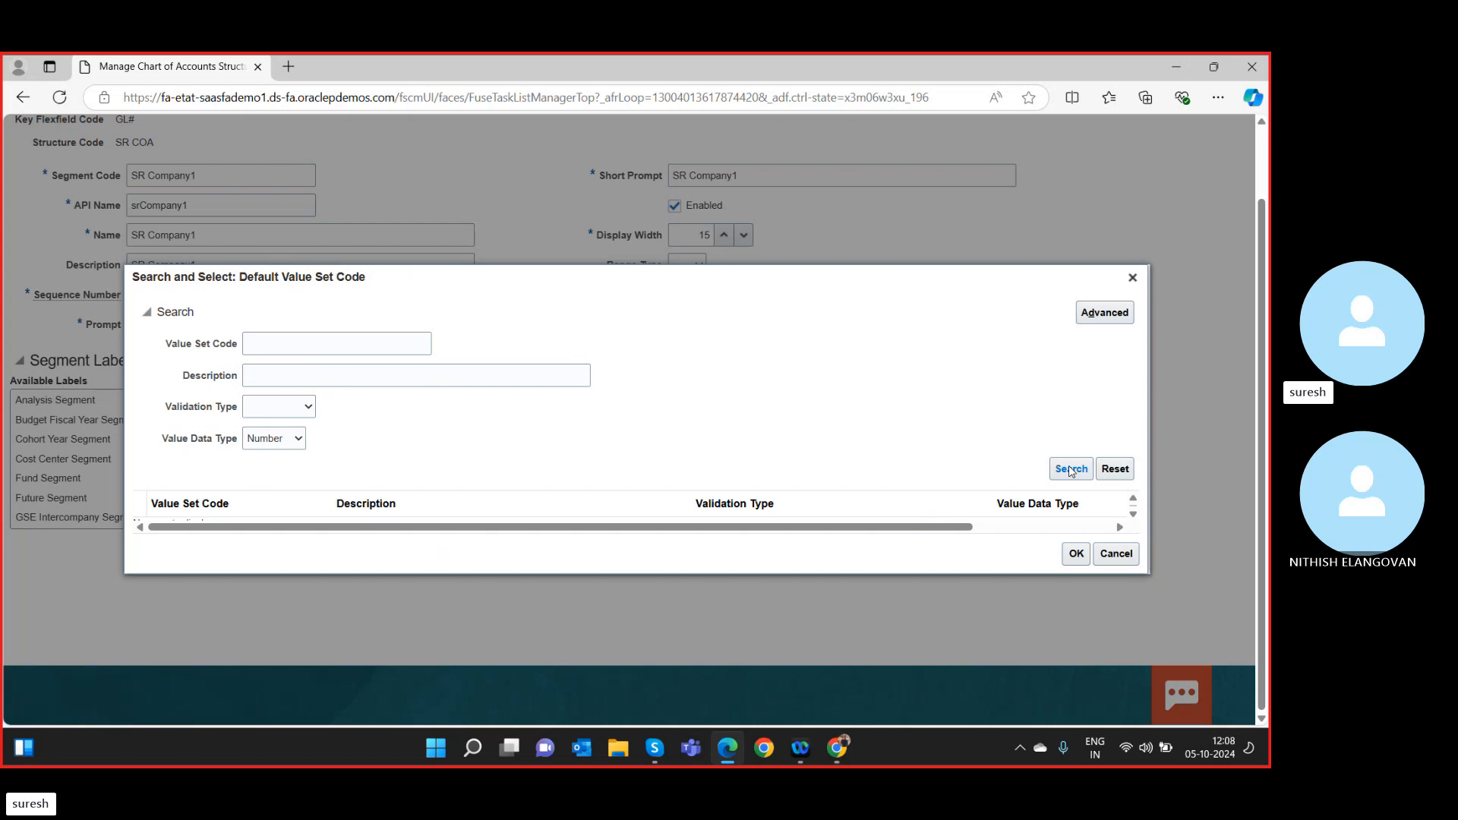
Filter to Independent with no data type and scroll through the listed value sets.
click(278, 411)
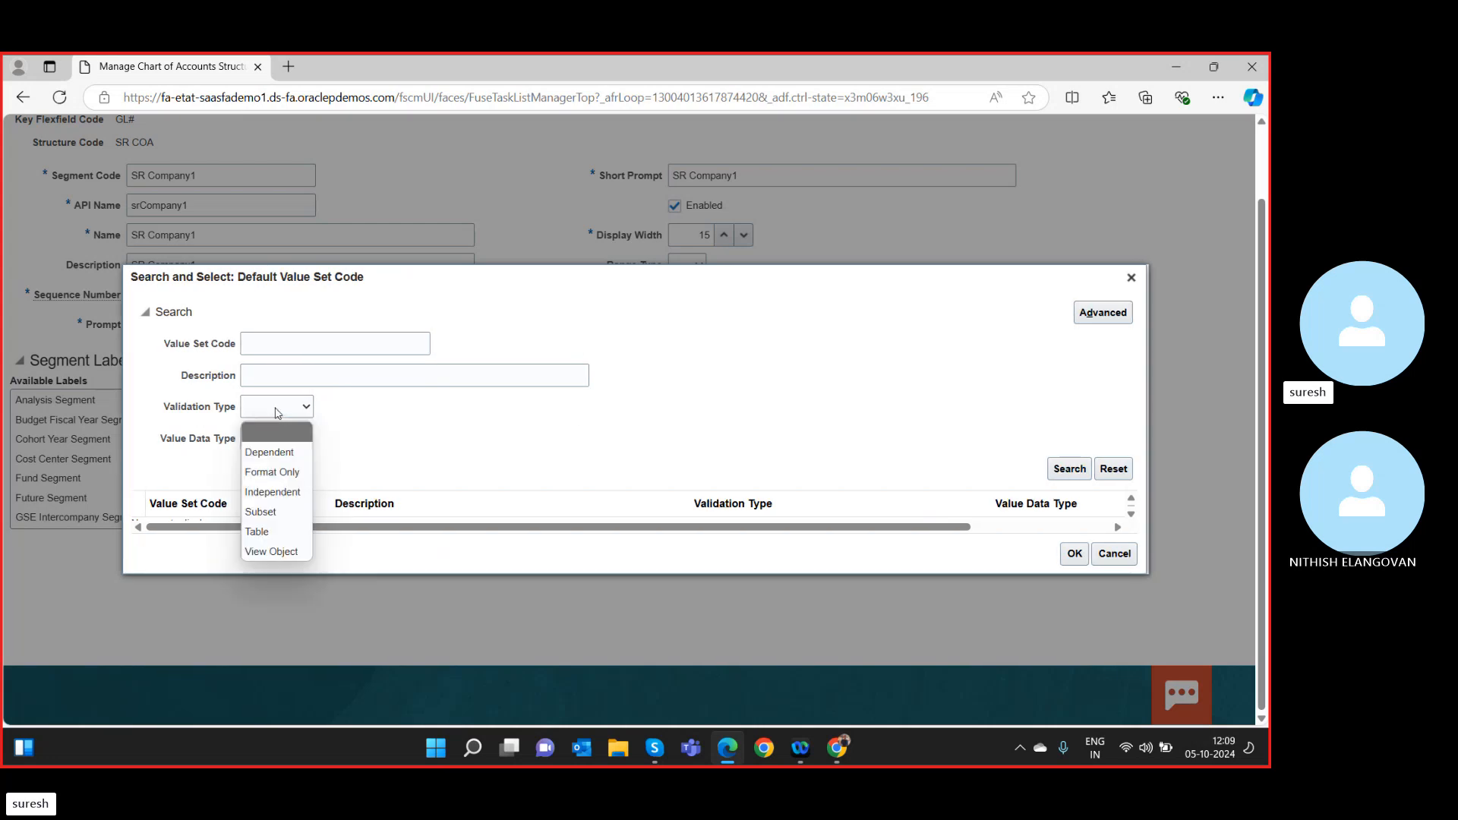
click(272, 492)
click(284, 441)
click(277, 464)
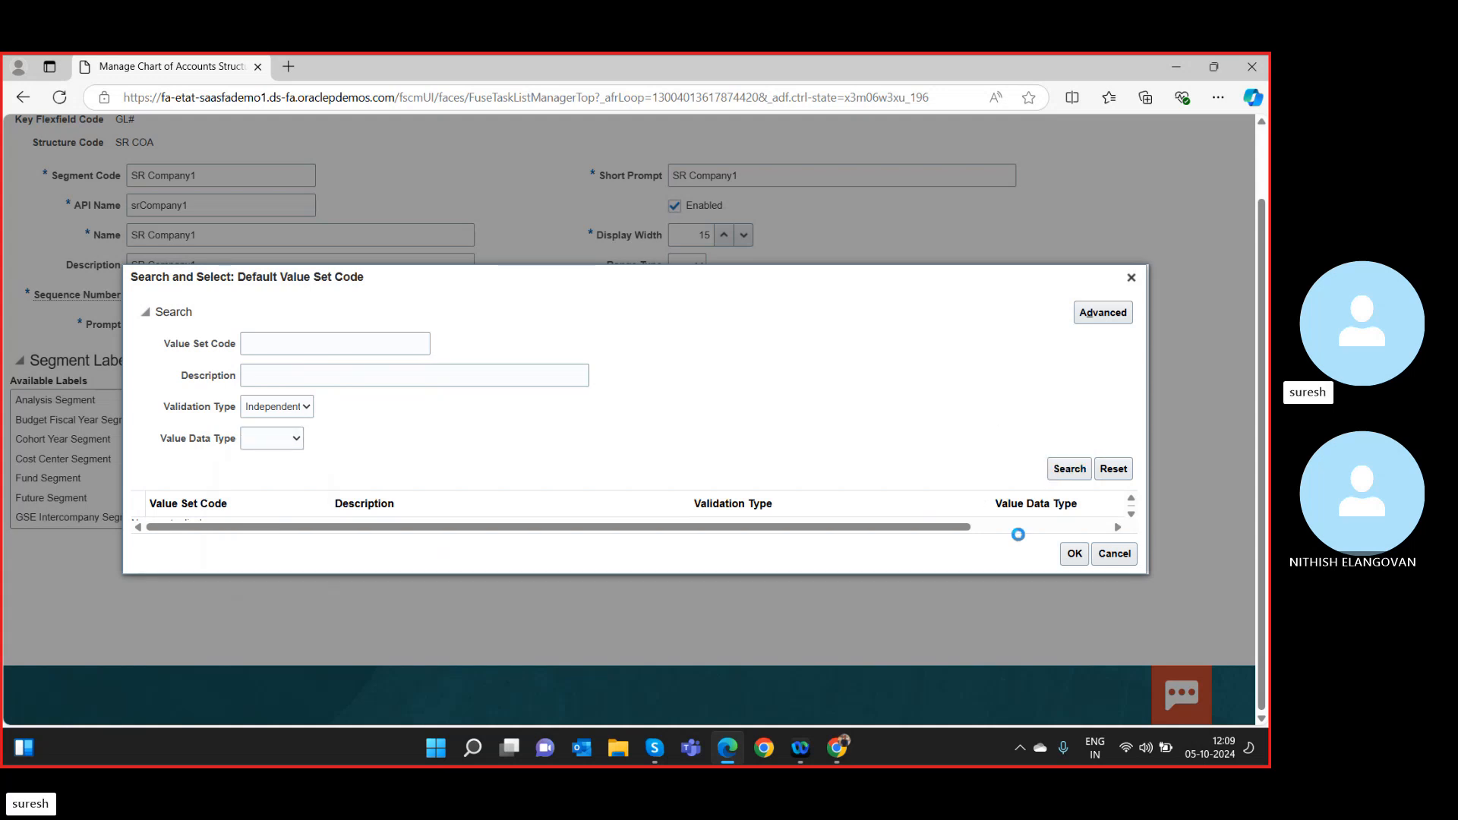
click(997, 527)
drag(997, 527, 417, 558)
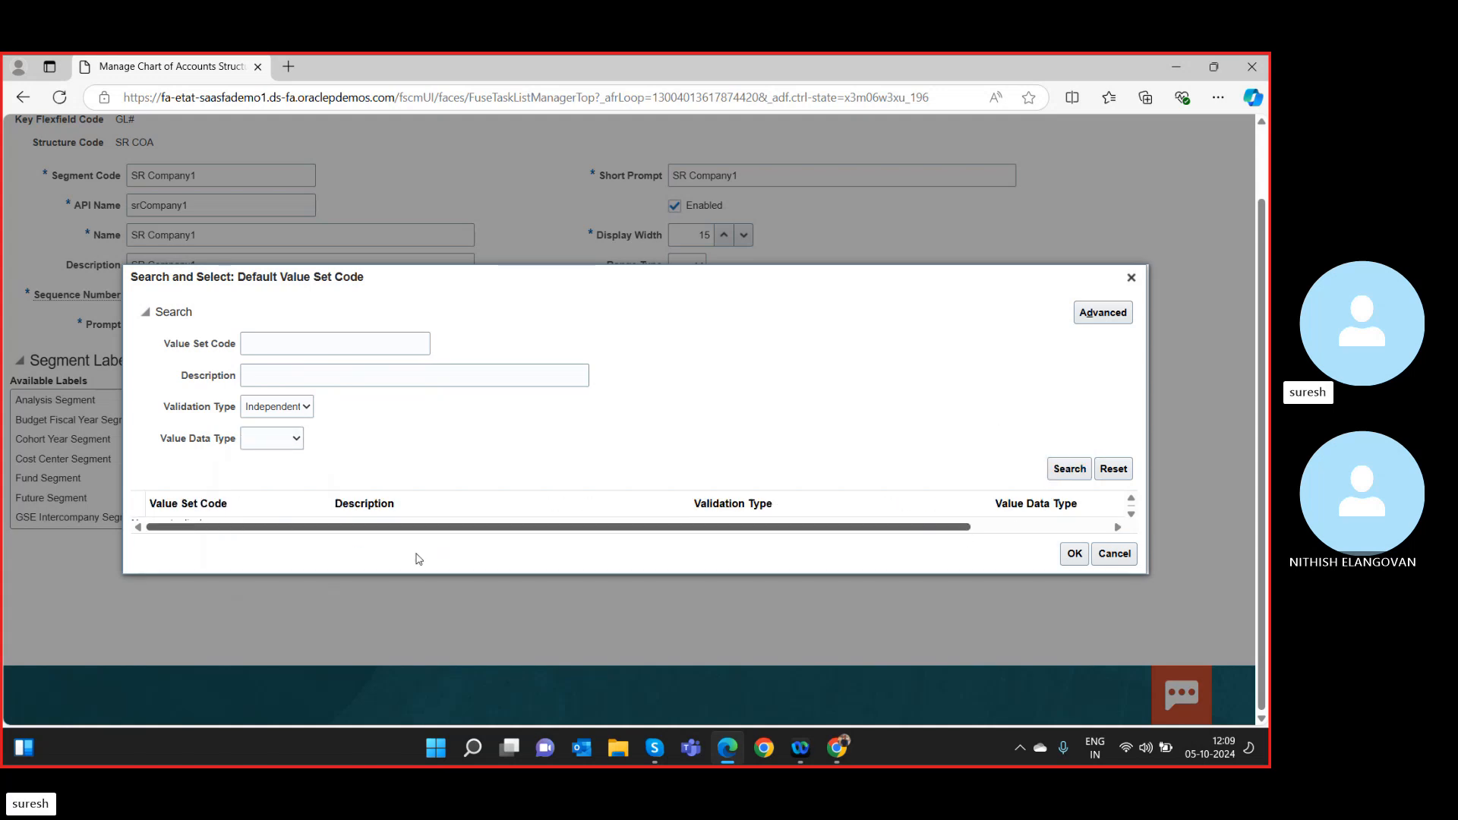
scroll(456, 486, down, 5)
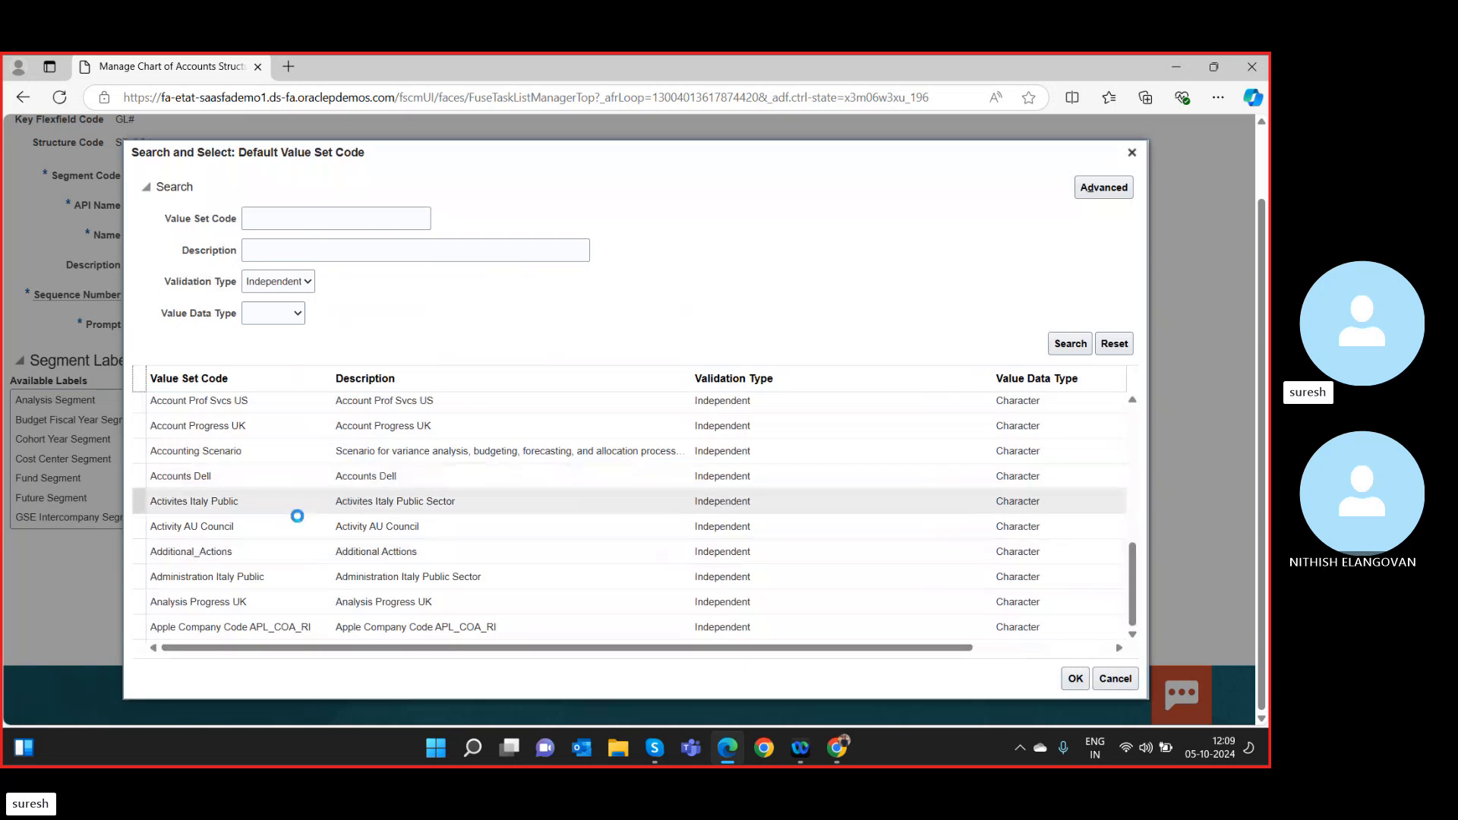
Browse the value sets by Number type, then by 'company', and pick COMPANY SUZUKI.
click(281, 314)
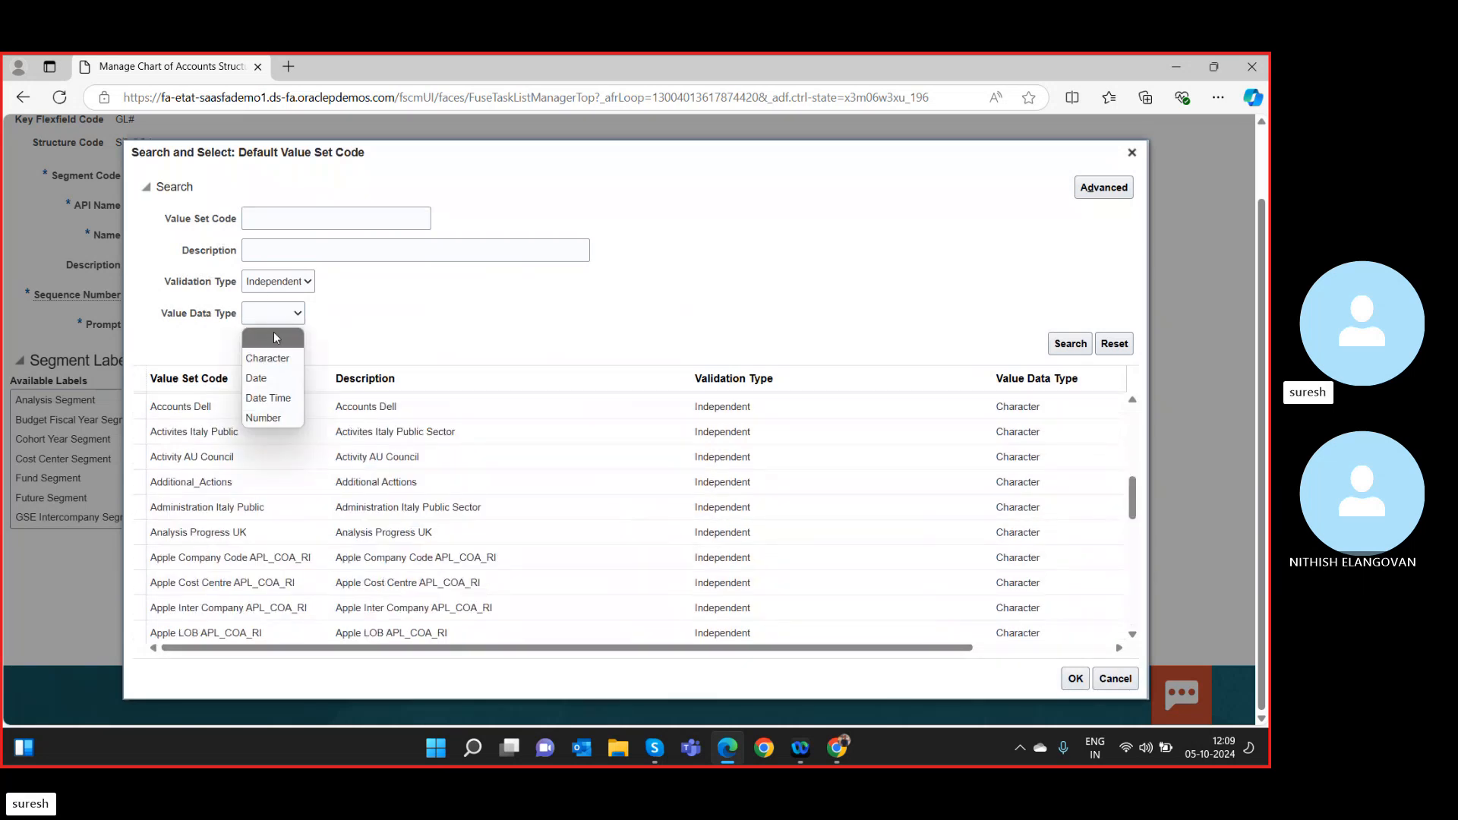
click(263, 416)
click(1071, 343)
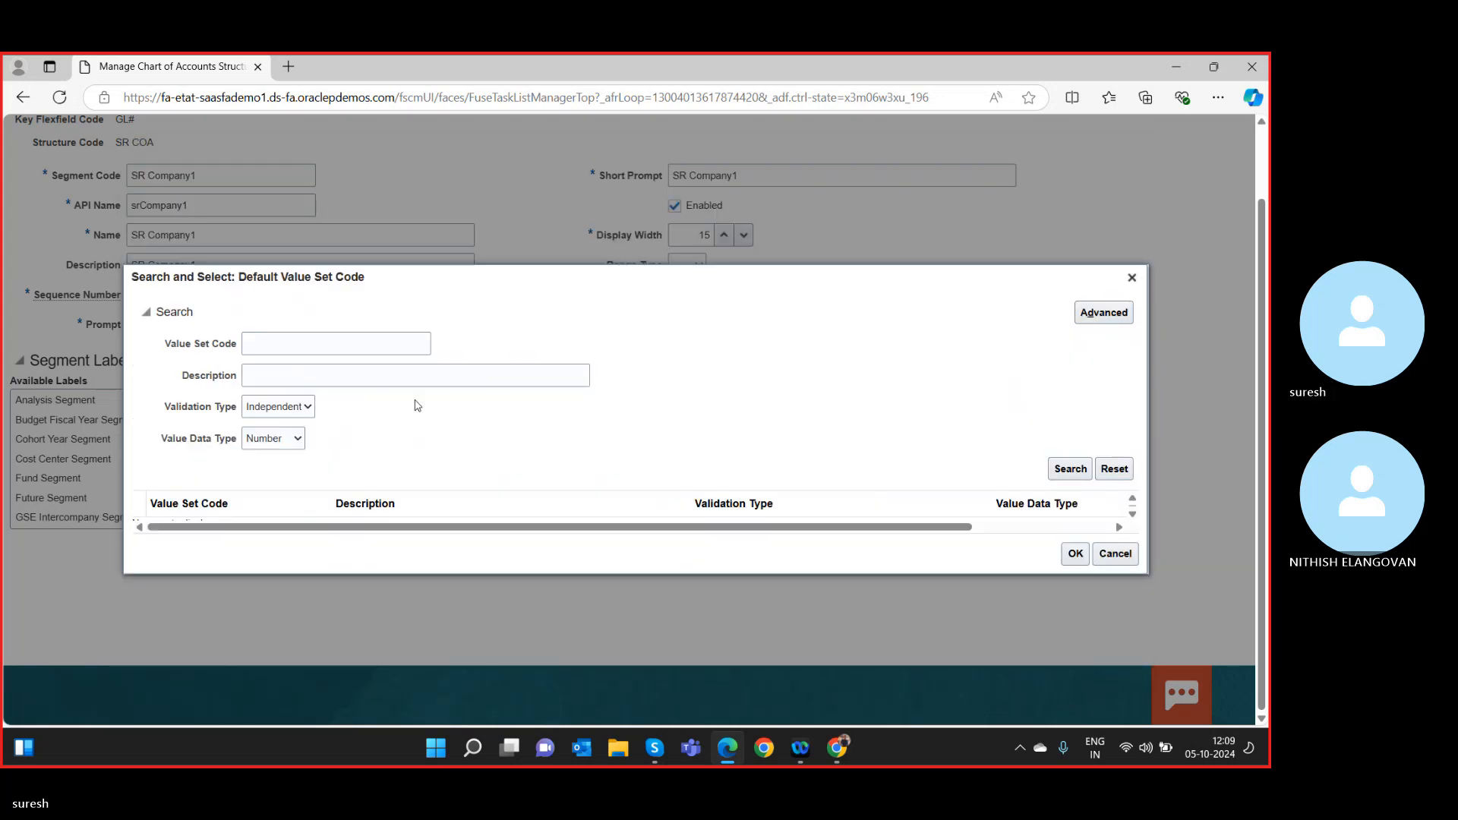
click(296, 439)
click(287, 462)
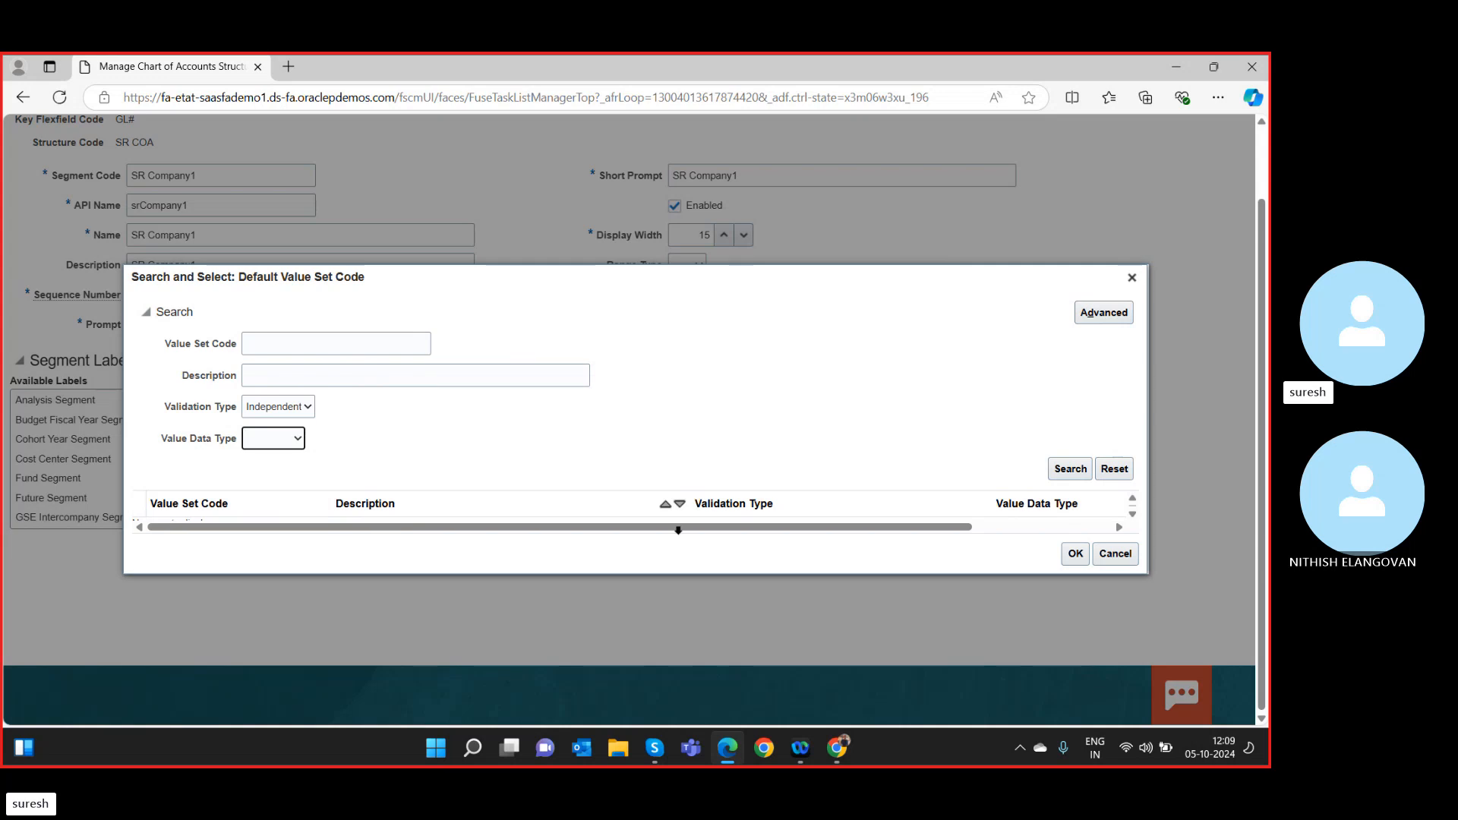
click(1071, 469)
click(313, 216)
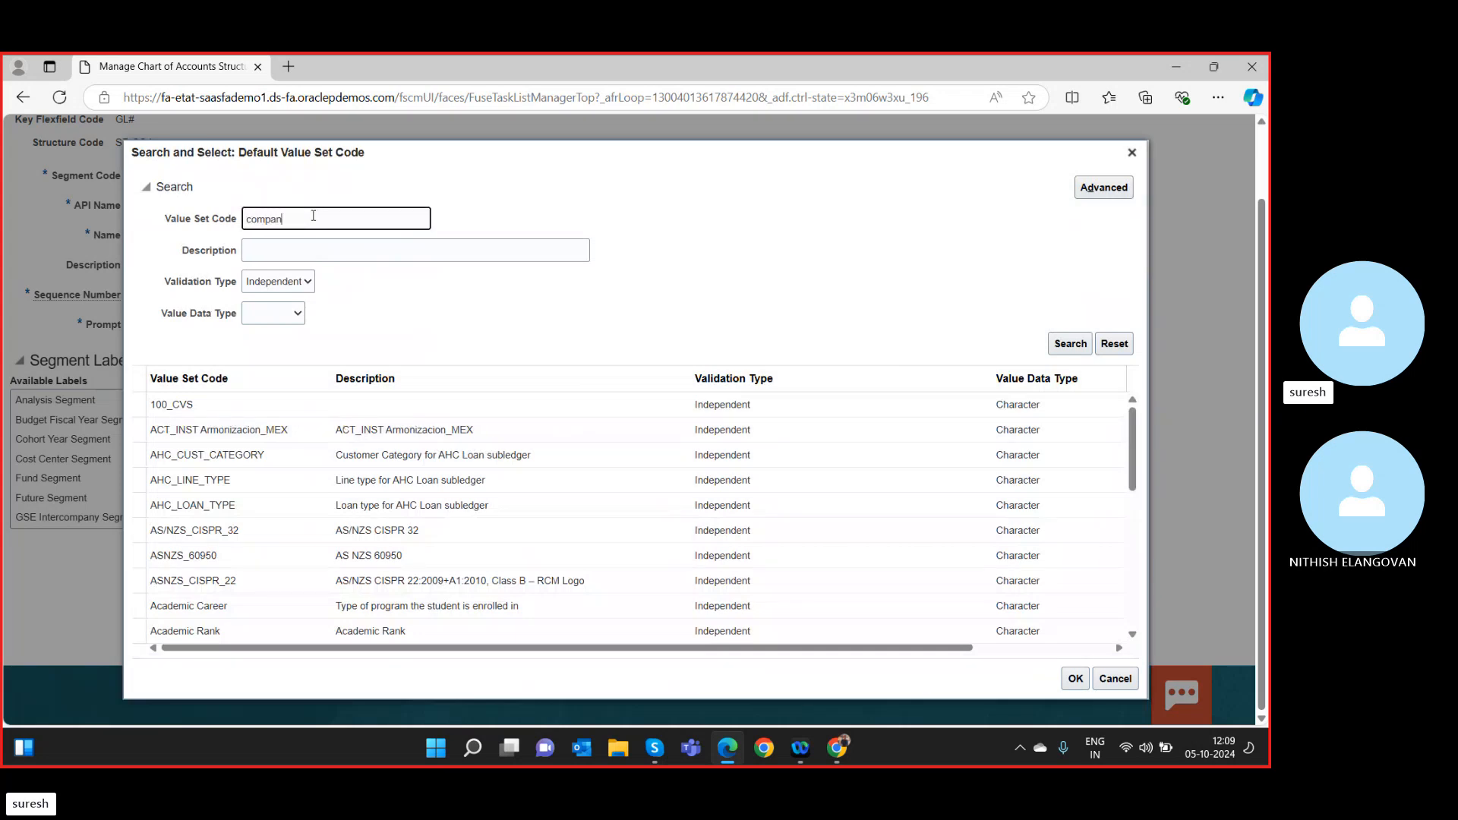
text(company)
click(1071, 342)
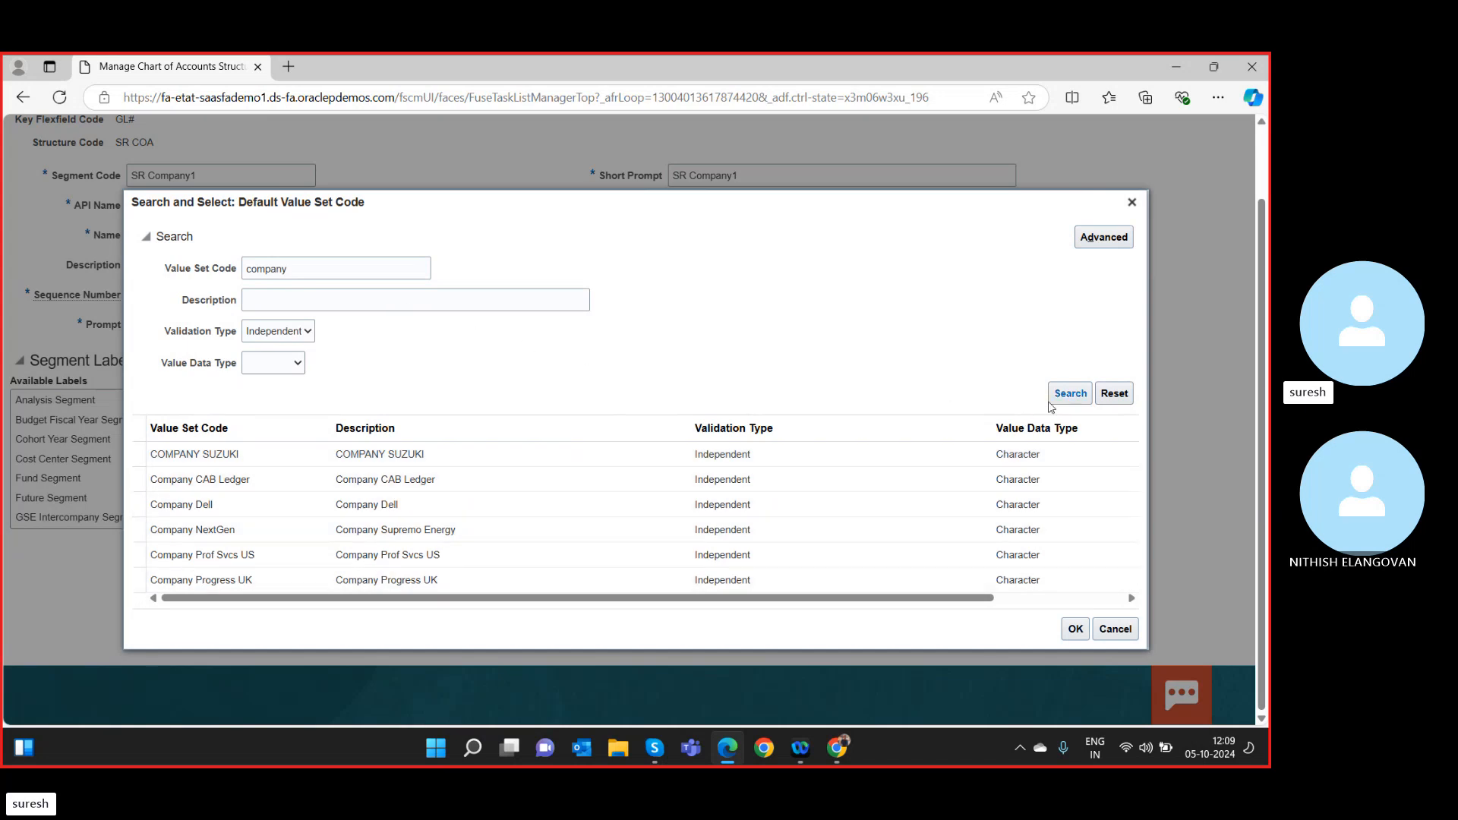
click(1076, 629)
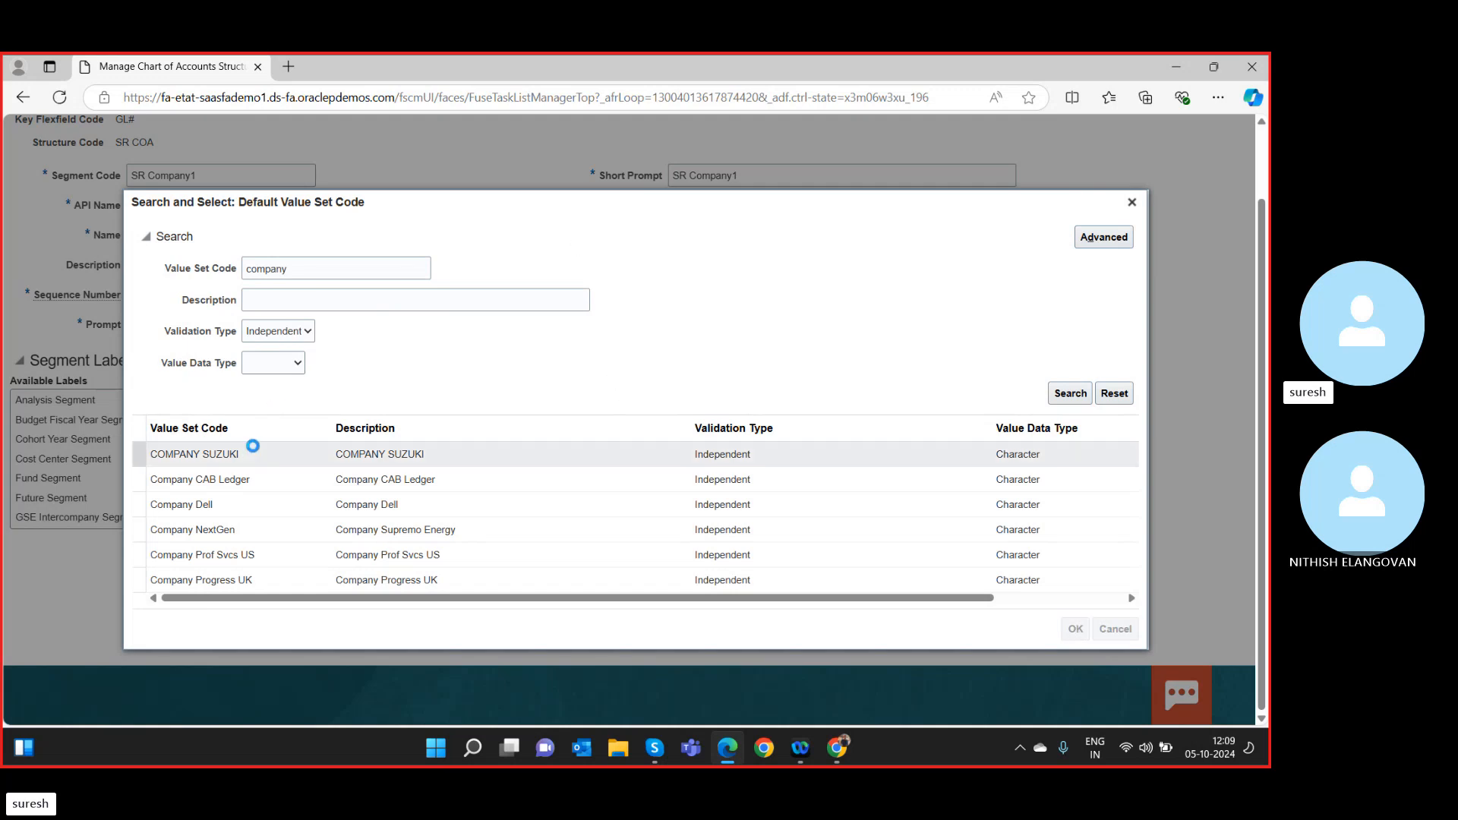
click(159, 454)
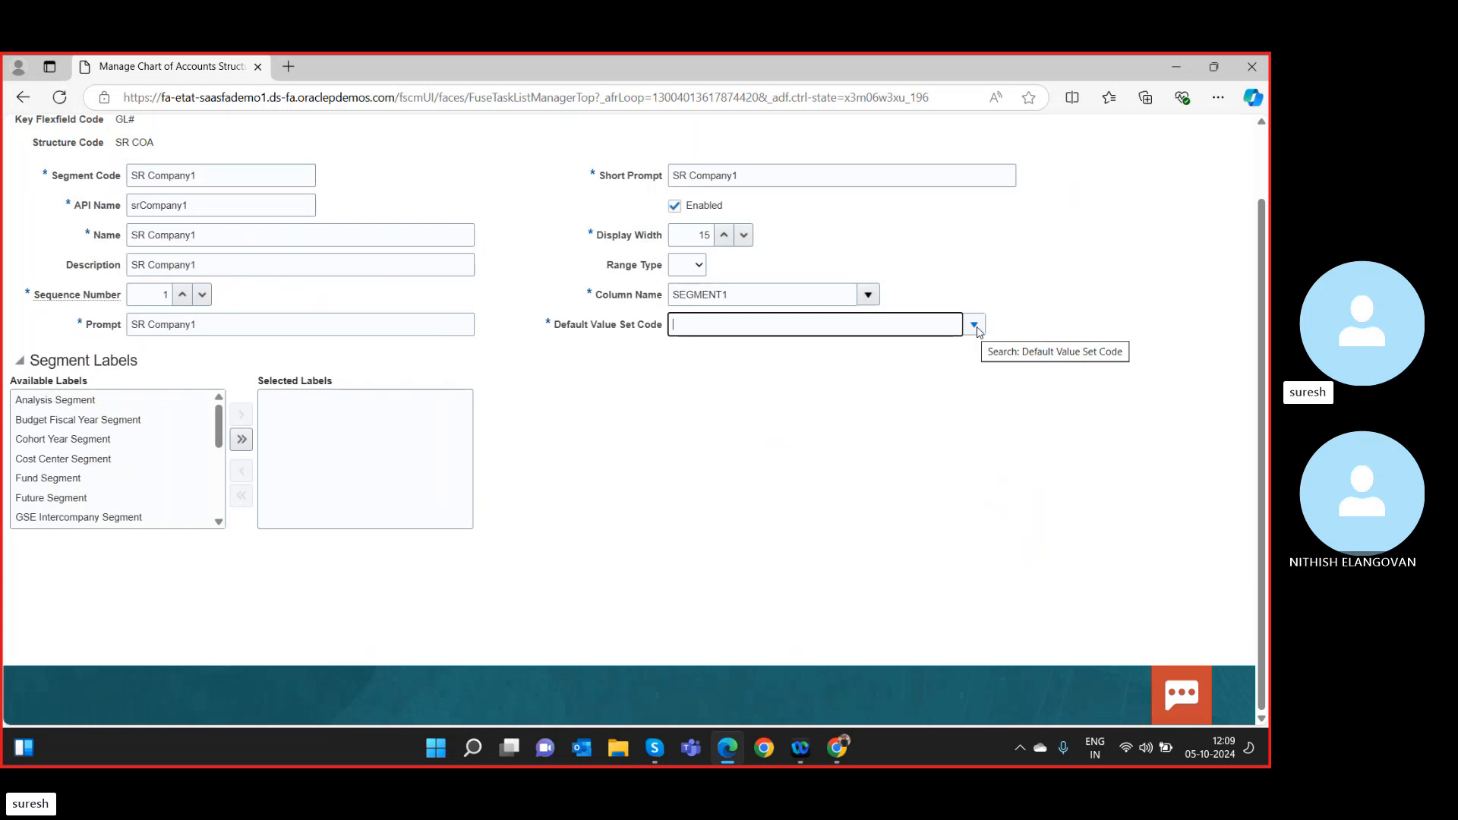
Search value sets for 'corporate' and apply Corporate Company as the default value set code.
text(corpora)
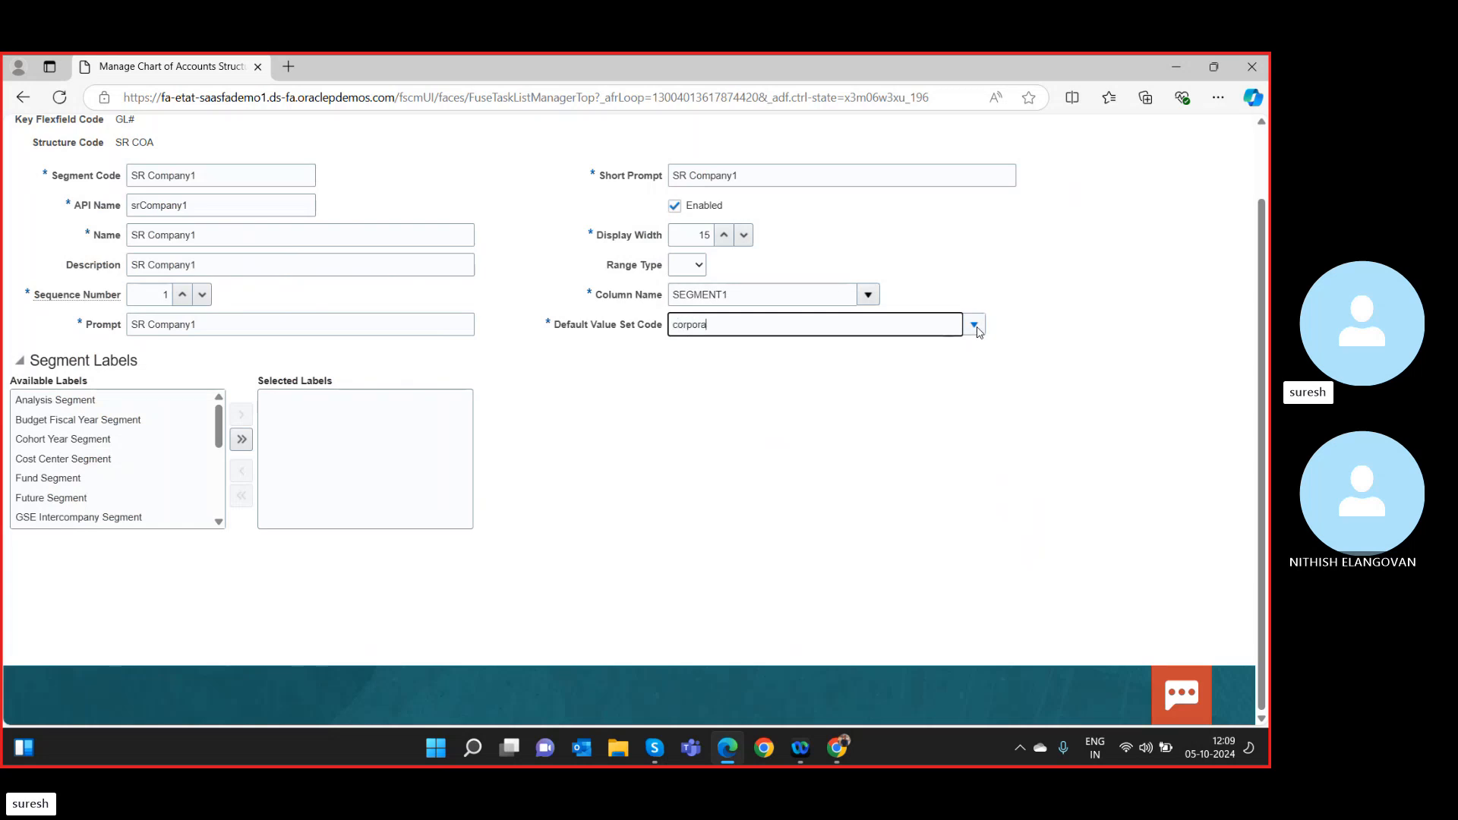
text(te)
click(975, 325)
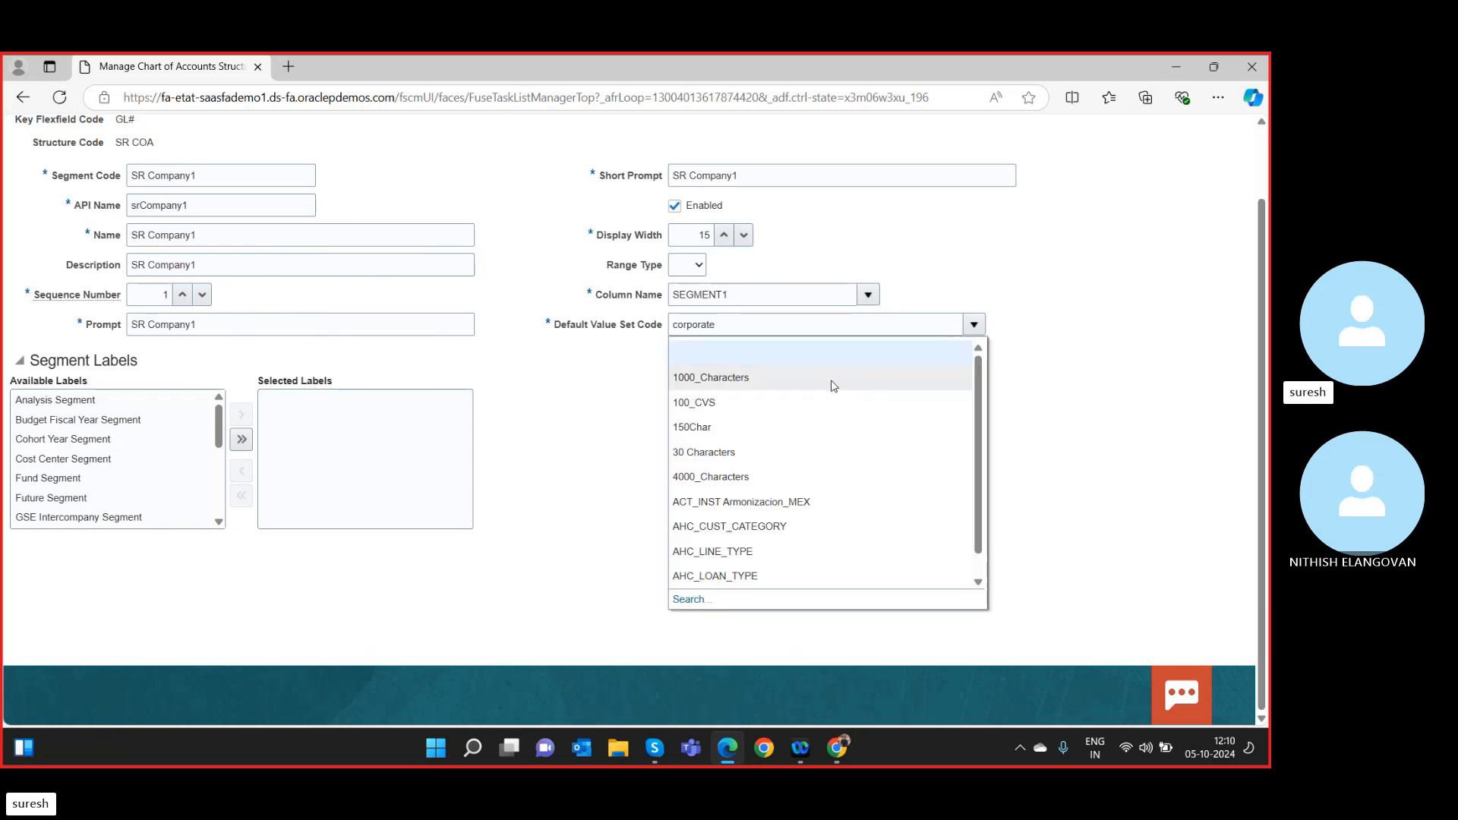
click(688, 600)
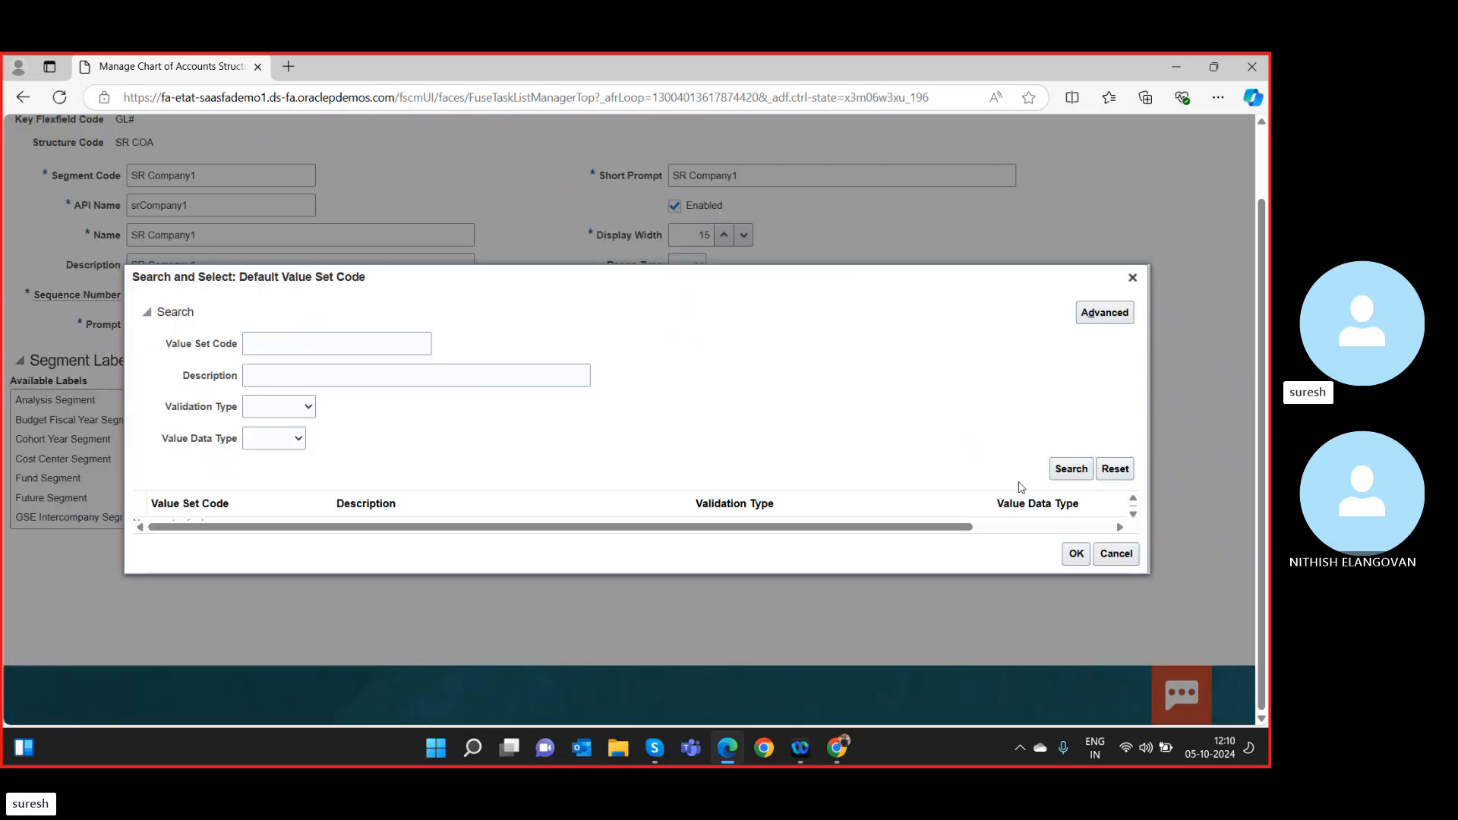
click(286, 345)
text(corpo)
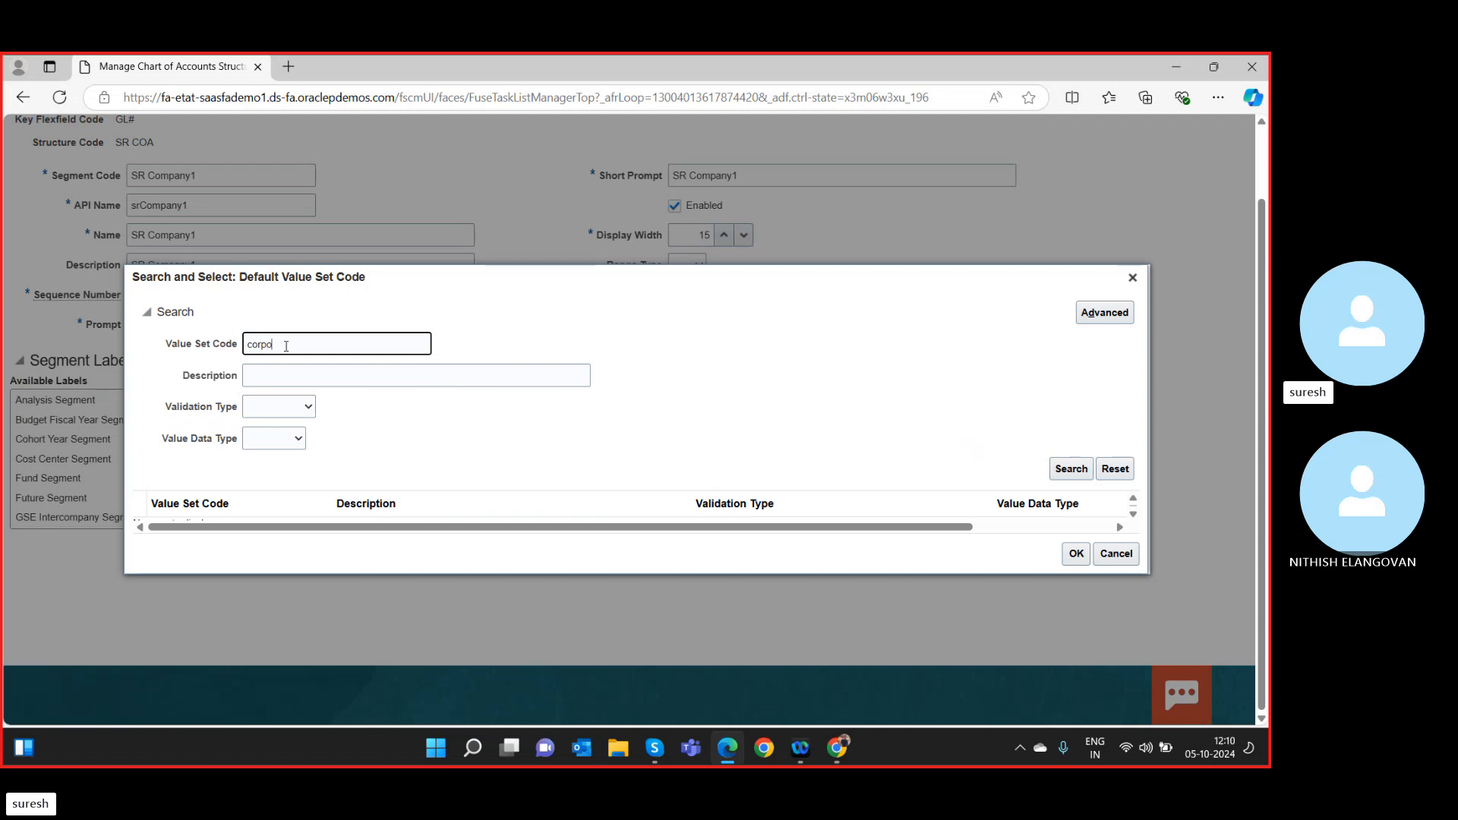
text(rate)
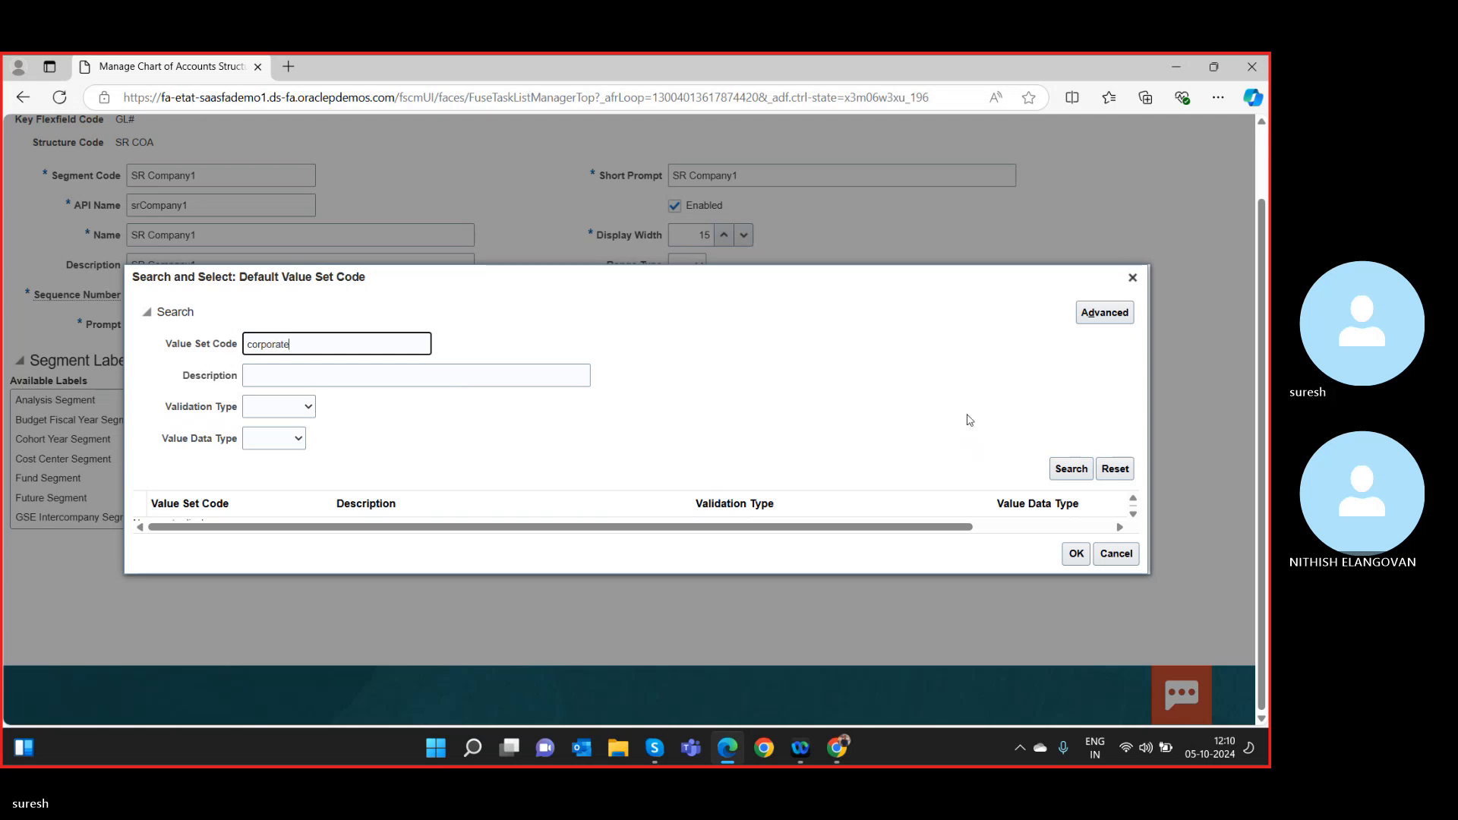
click(1071, 468)
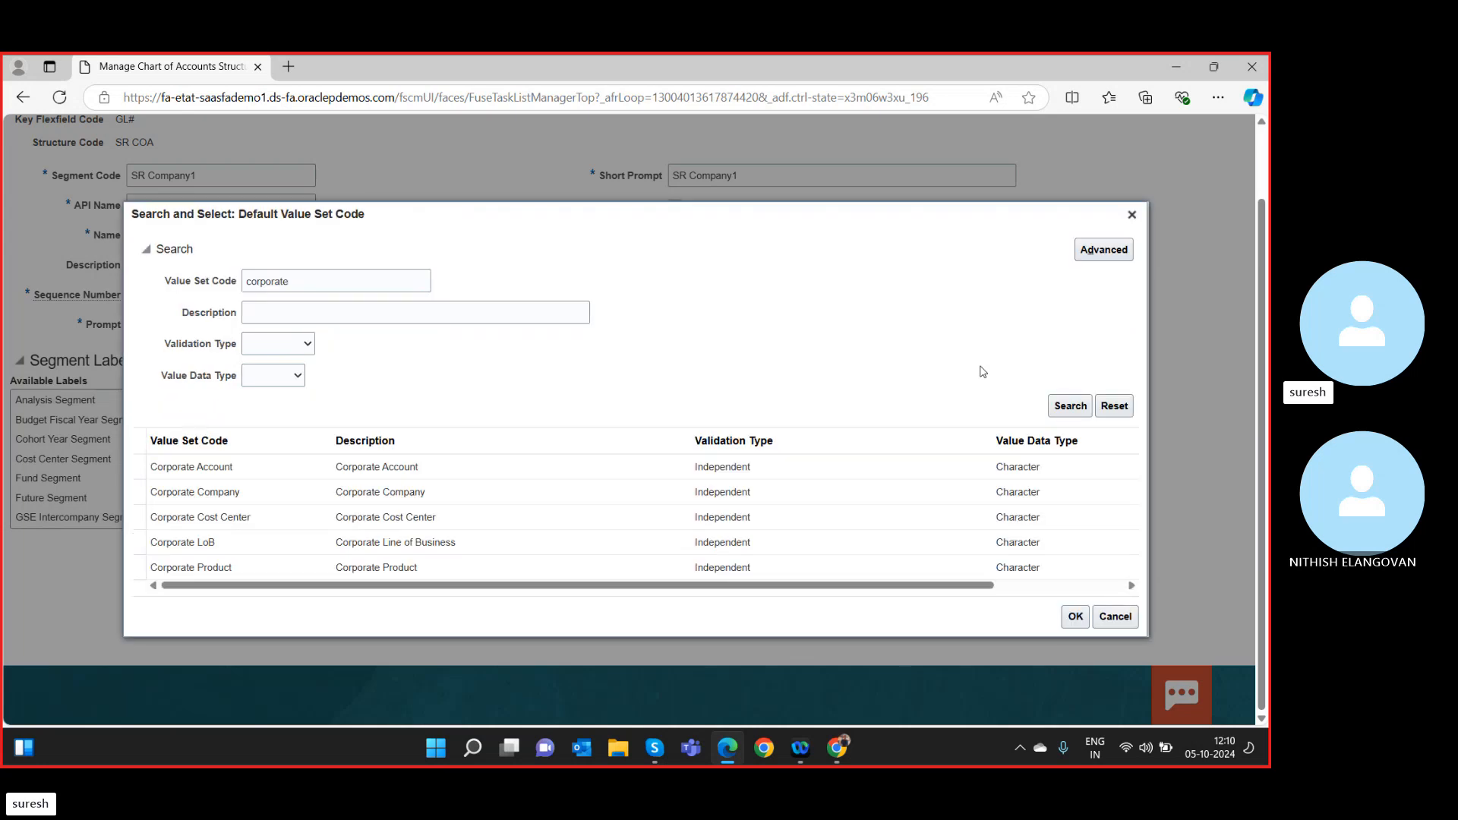
click(224, 468)
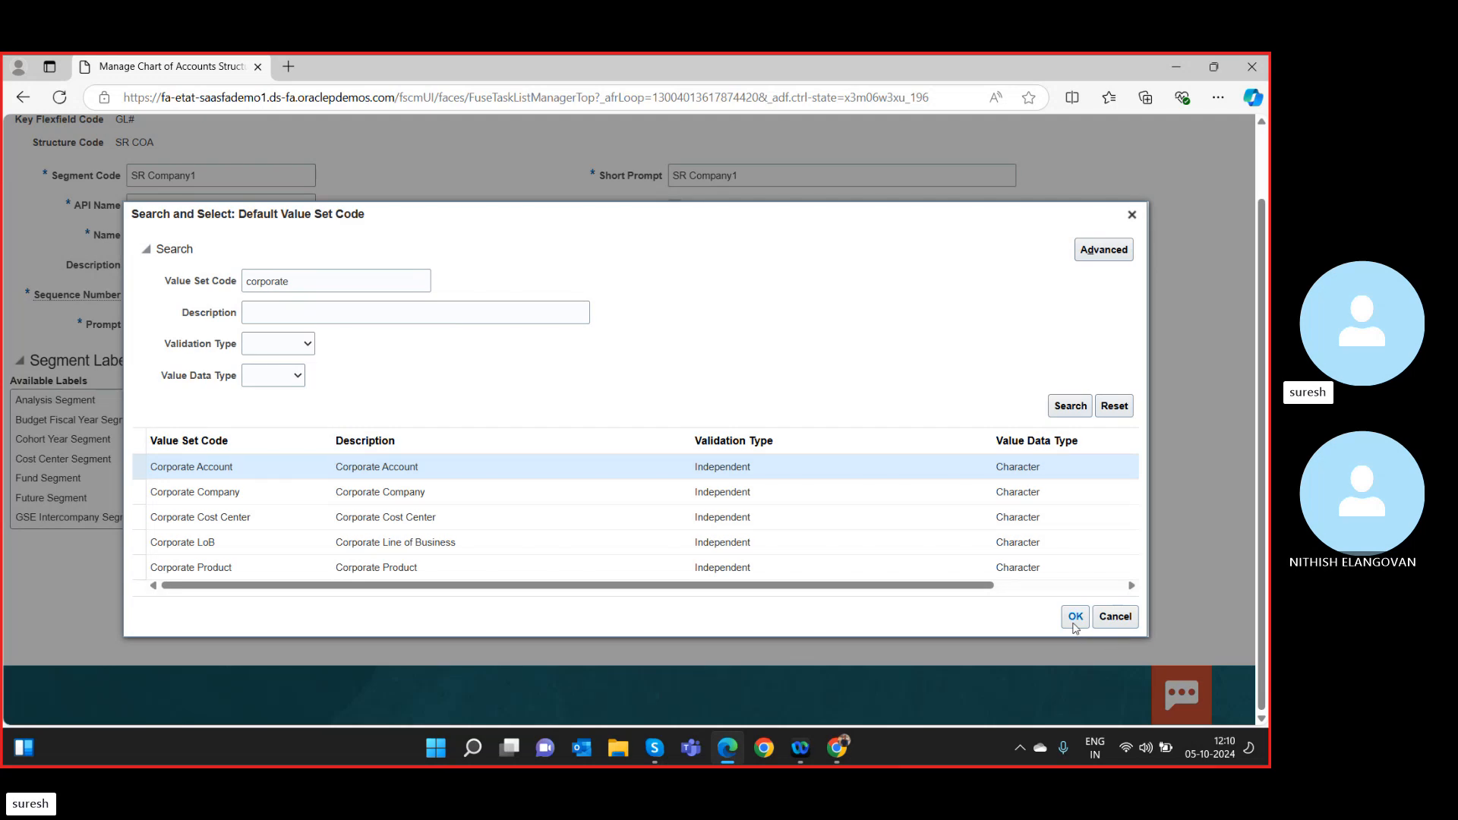
click(245, 503)
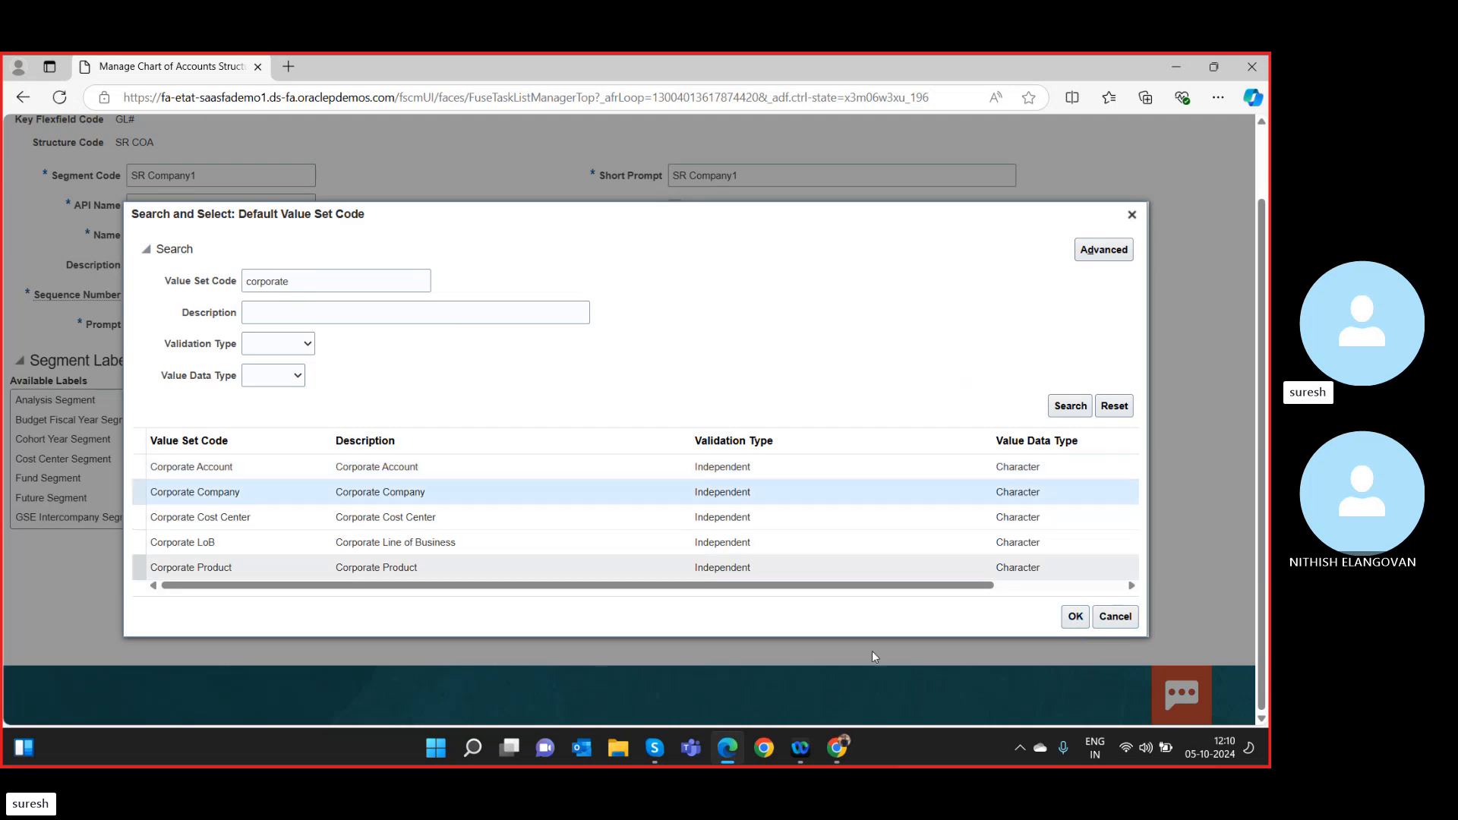
click(1073, 623)
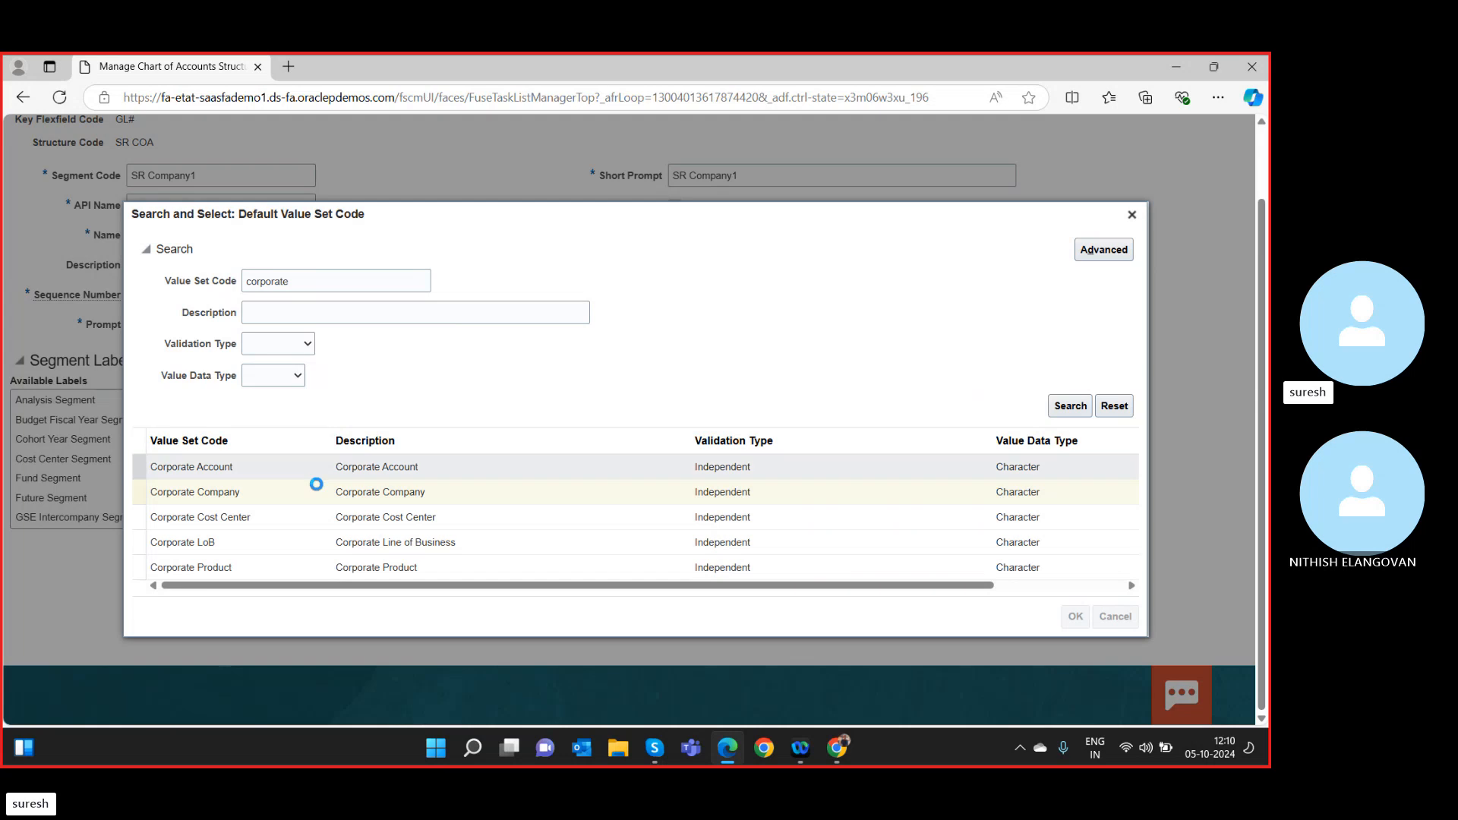
double_click(224, 493)
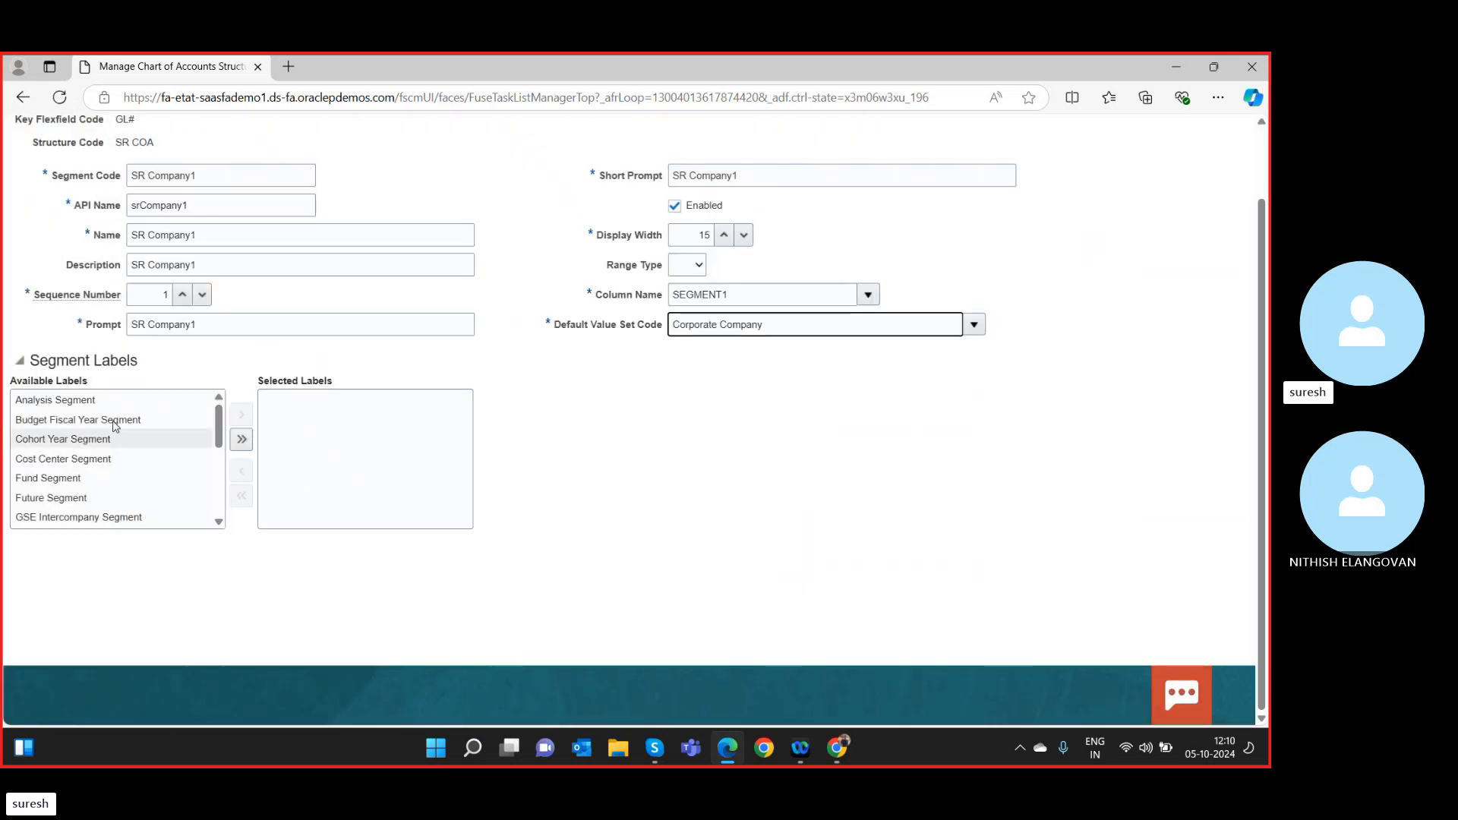
Assign the Primary Balancing Segment label to the SR Company1 segment.
scroll(95, 484, down, 3)
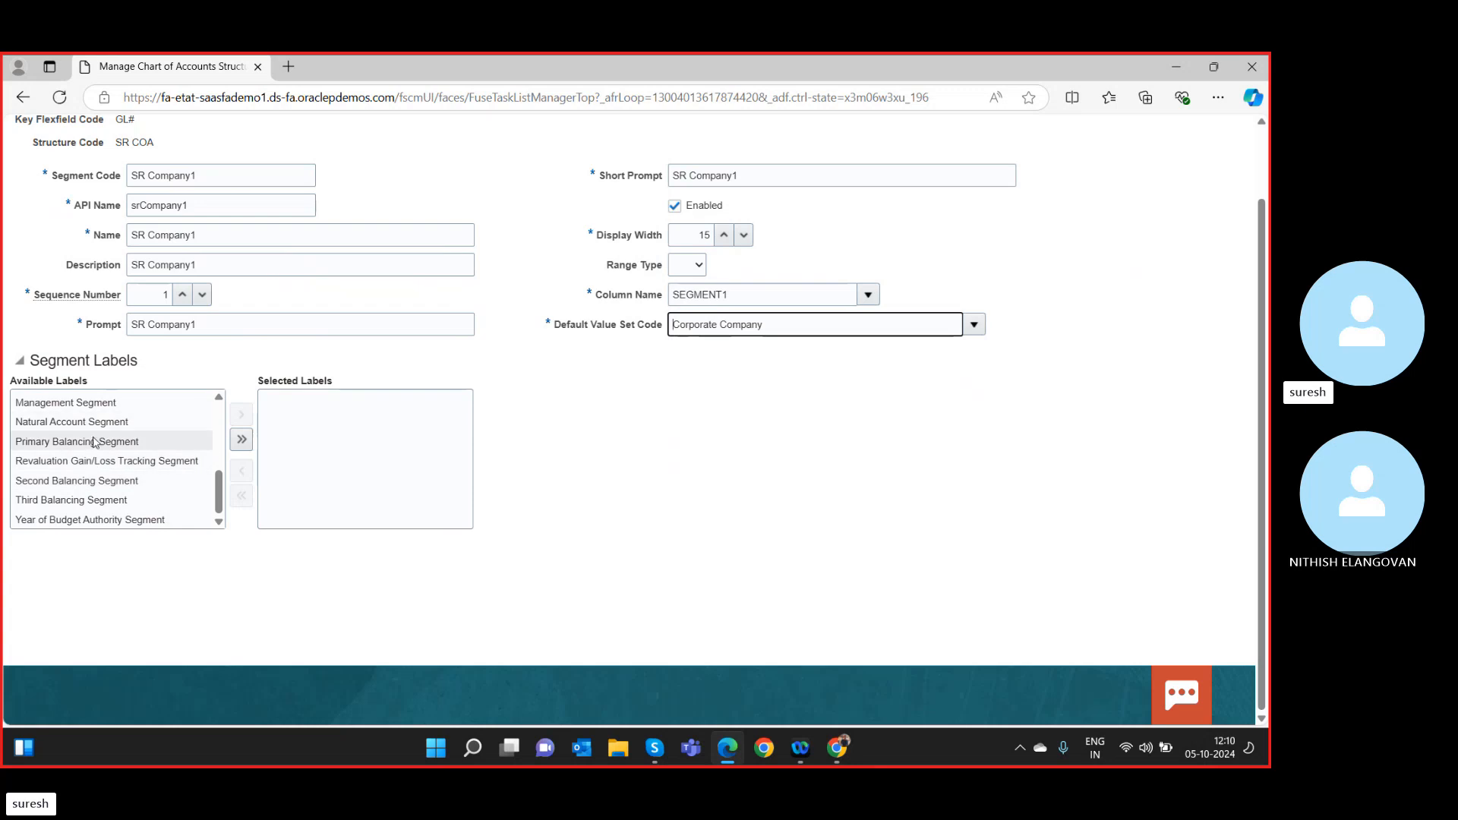
click(95, 442)
click(240, 415)
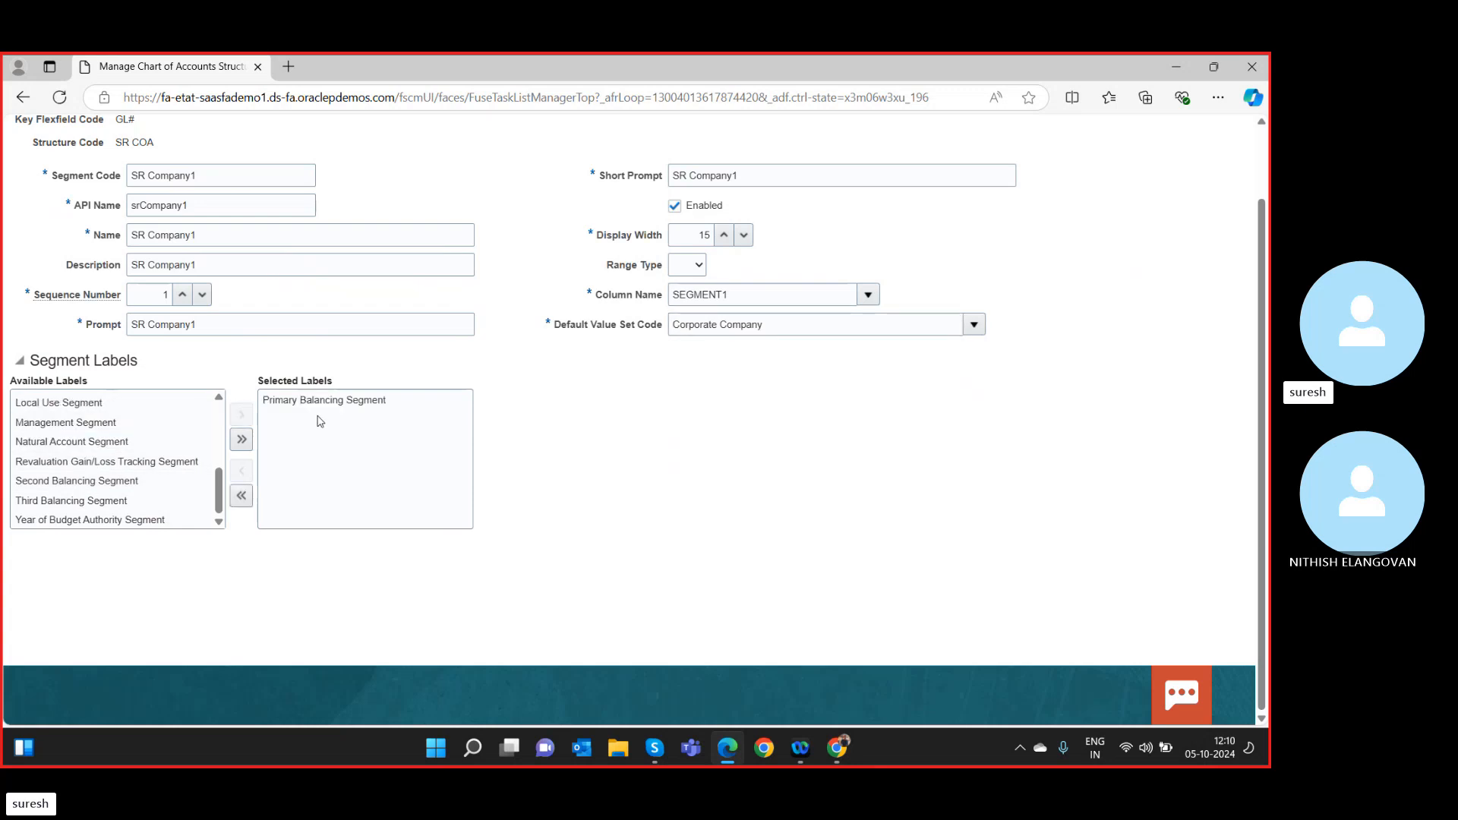
scroll(1055, 547, up, 2)
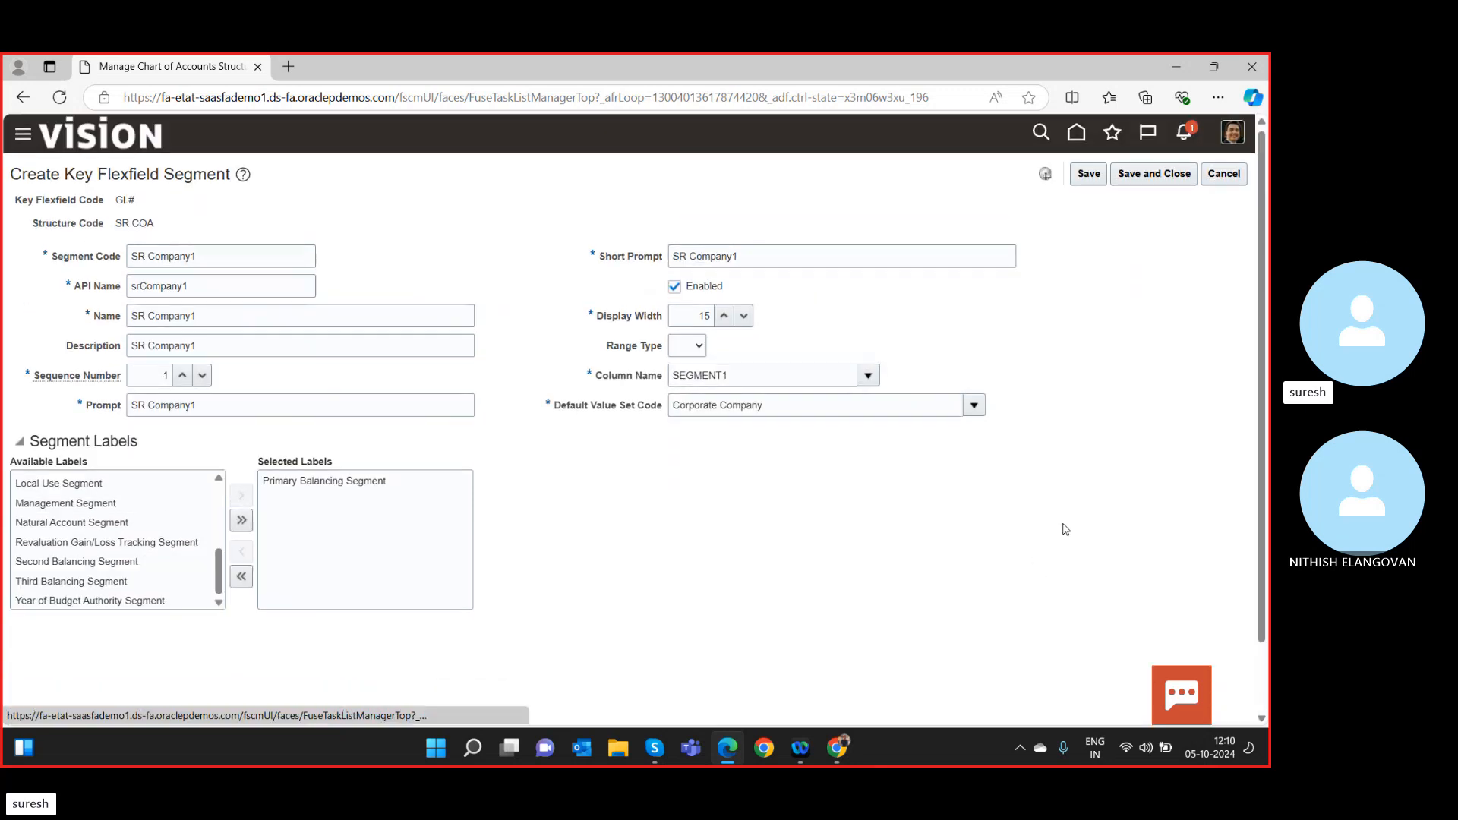
Save and close the SR Company1 segment and the SR COA structure, then leave the page.
click(1155, 174)
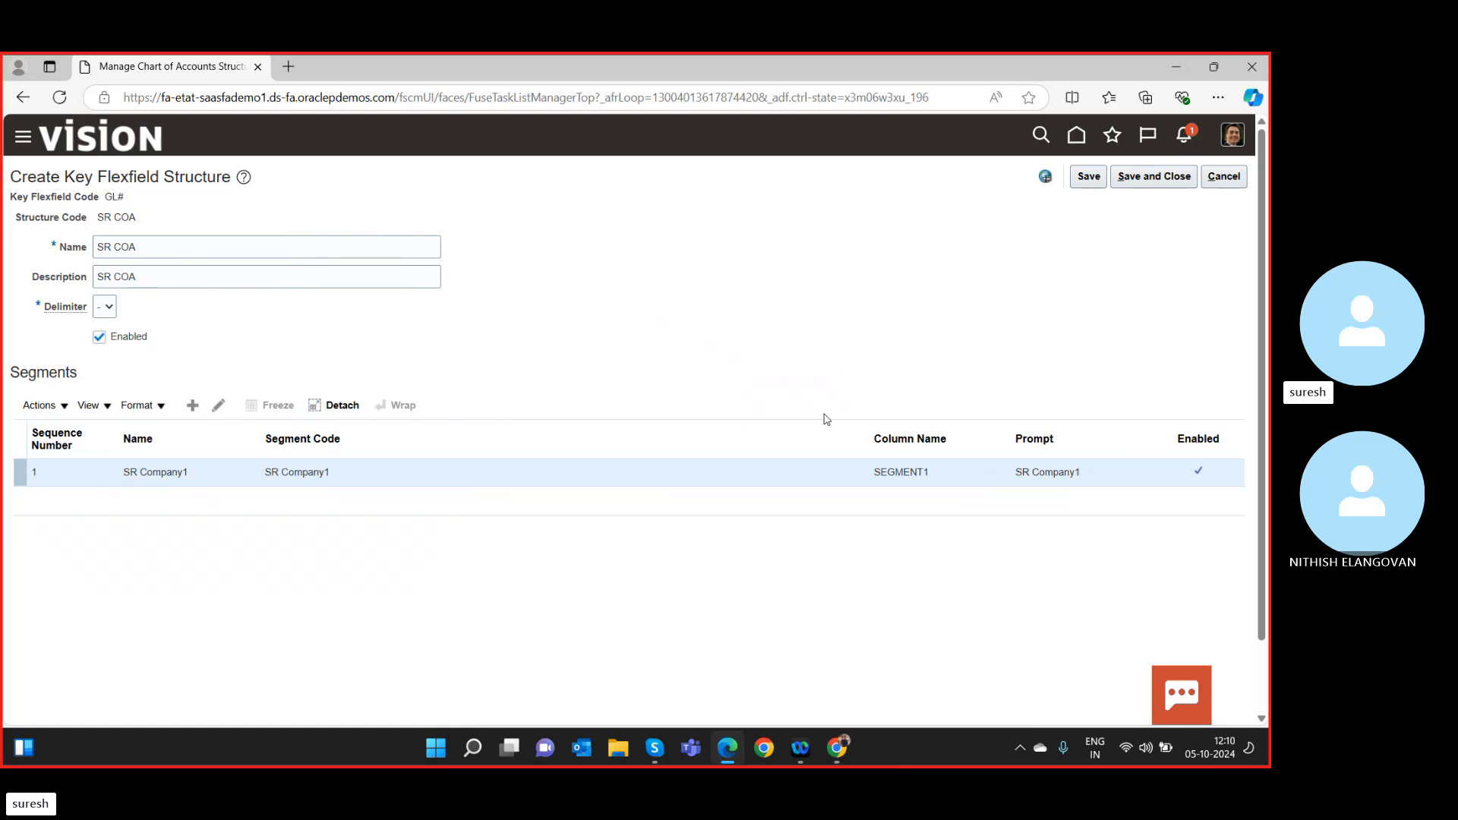
click(1144, 183)
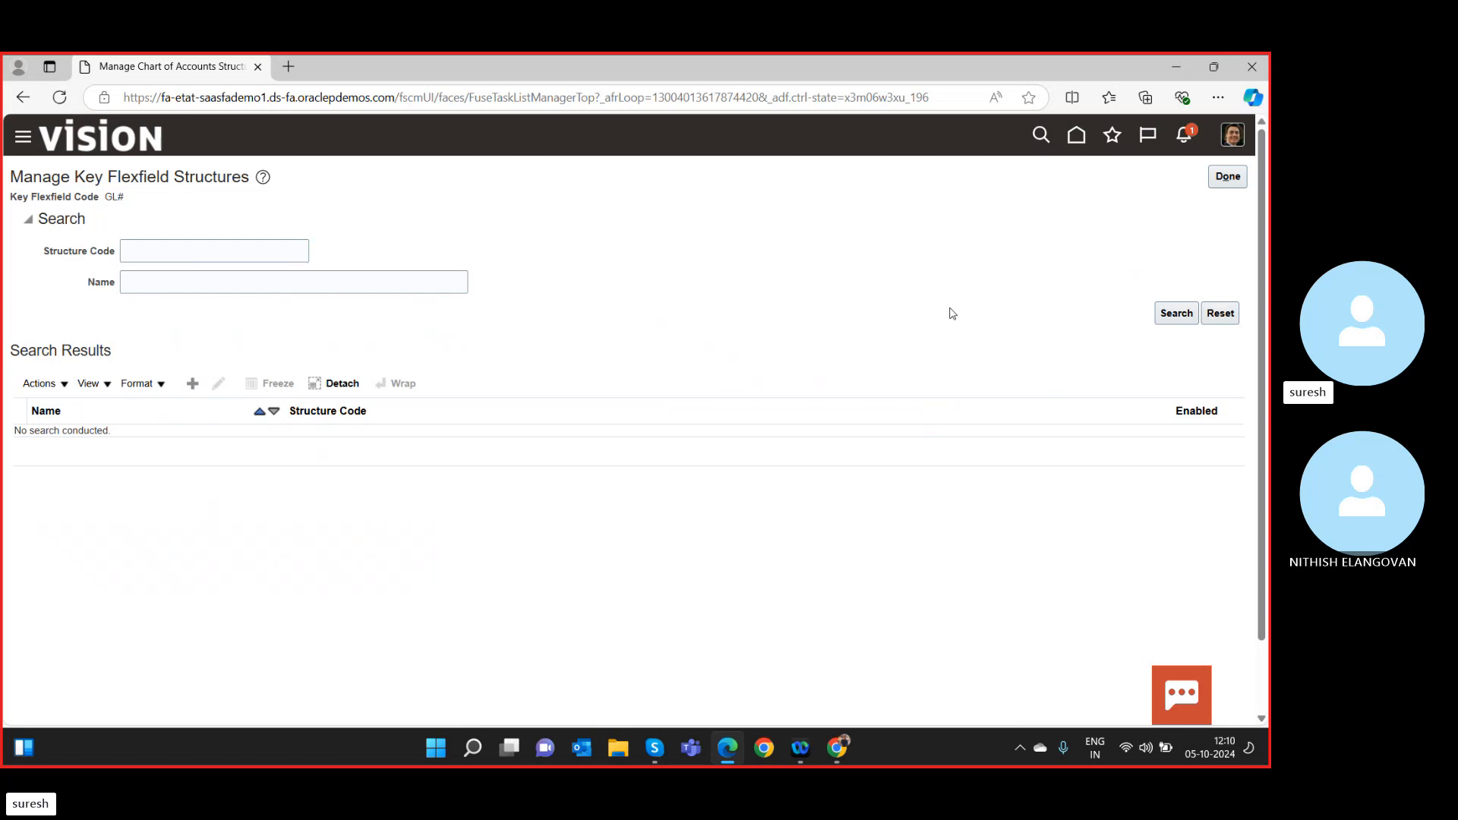
click(1082, 138)
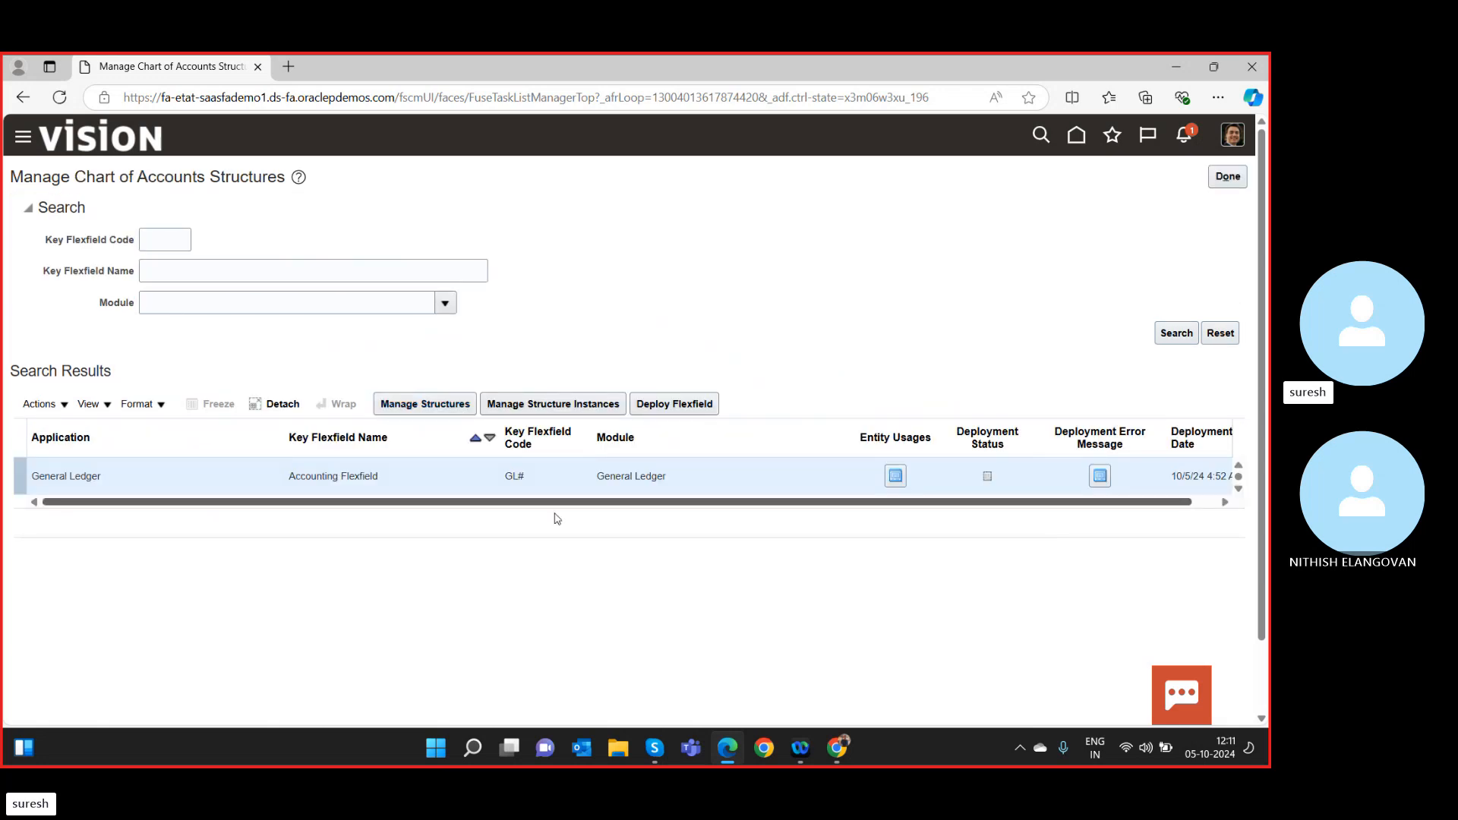
Start a new structure instance for the Accounting Flexfield.
click(557, 410)
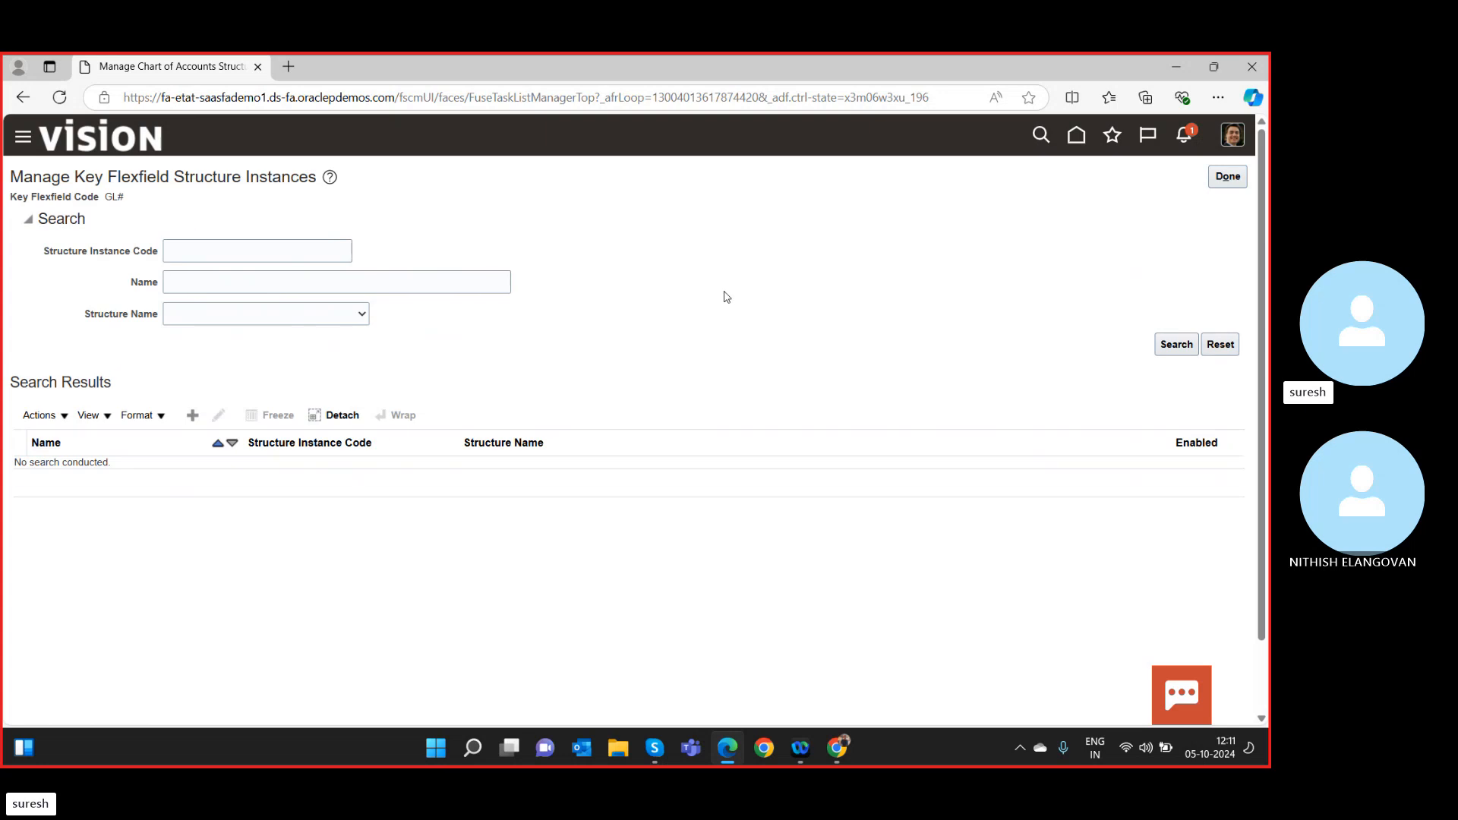
click(219, 246)
click(193, 416)
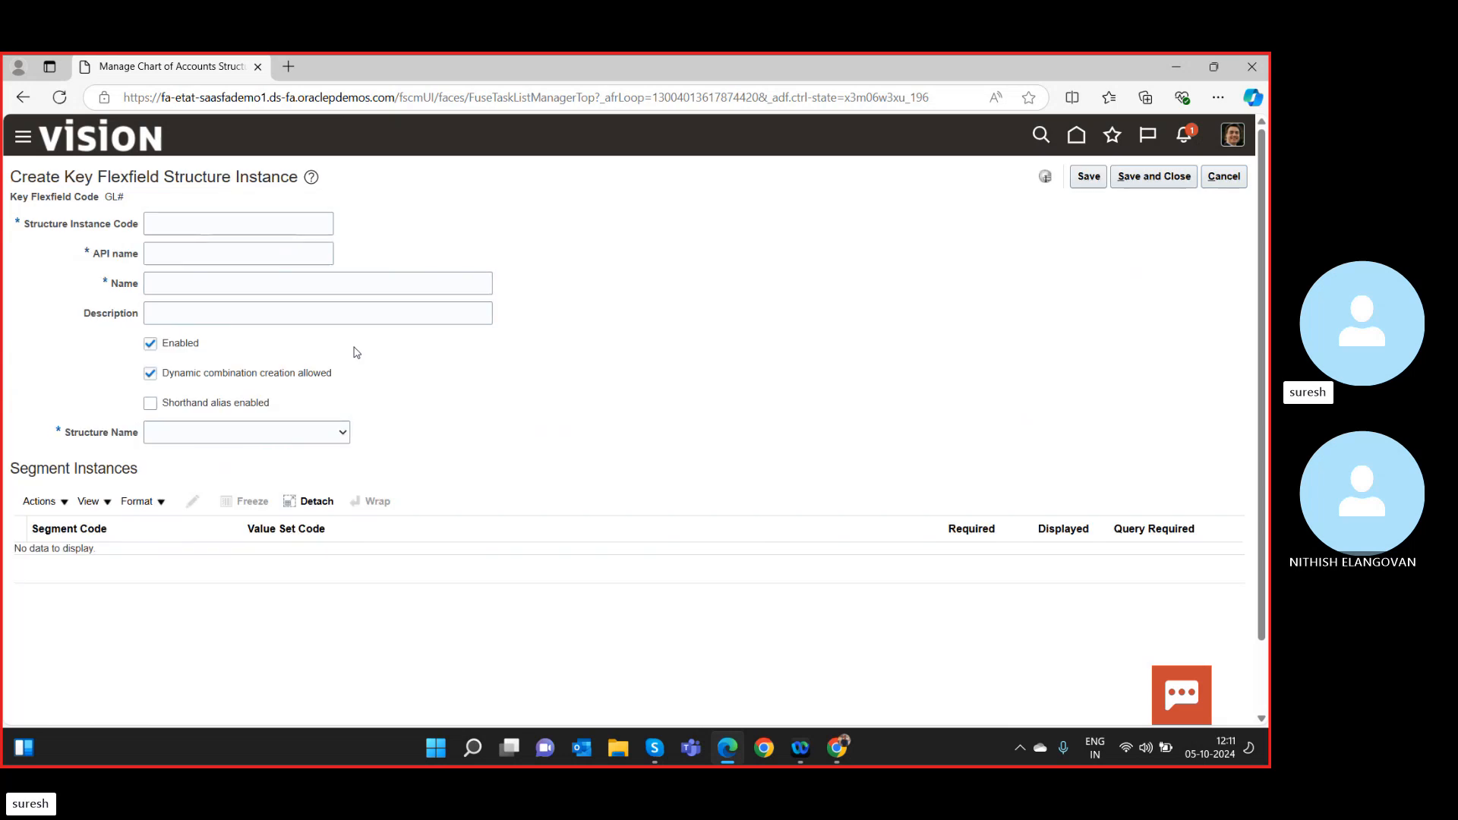
Enter 'SR COA Instance' as the instance code, API name and name.
click(223, 220)
text(SR)
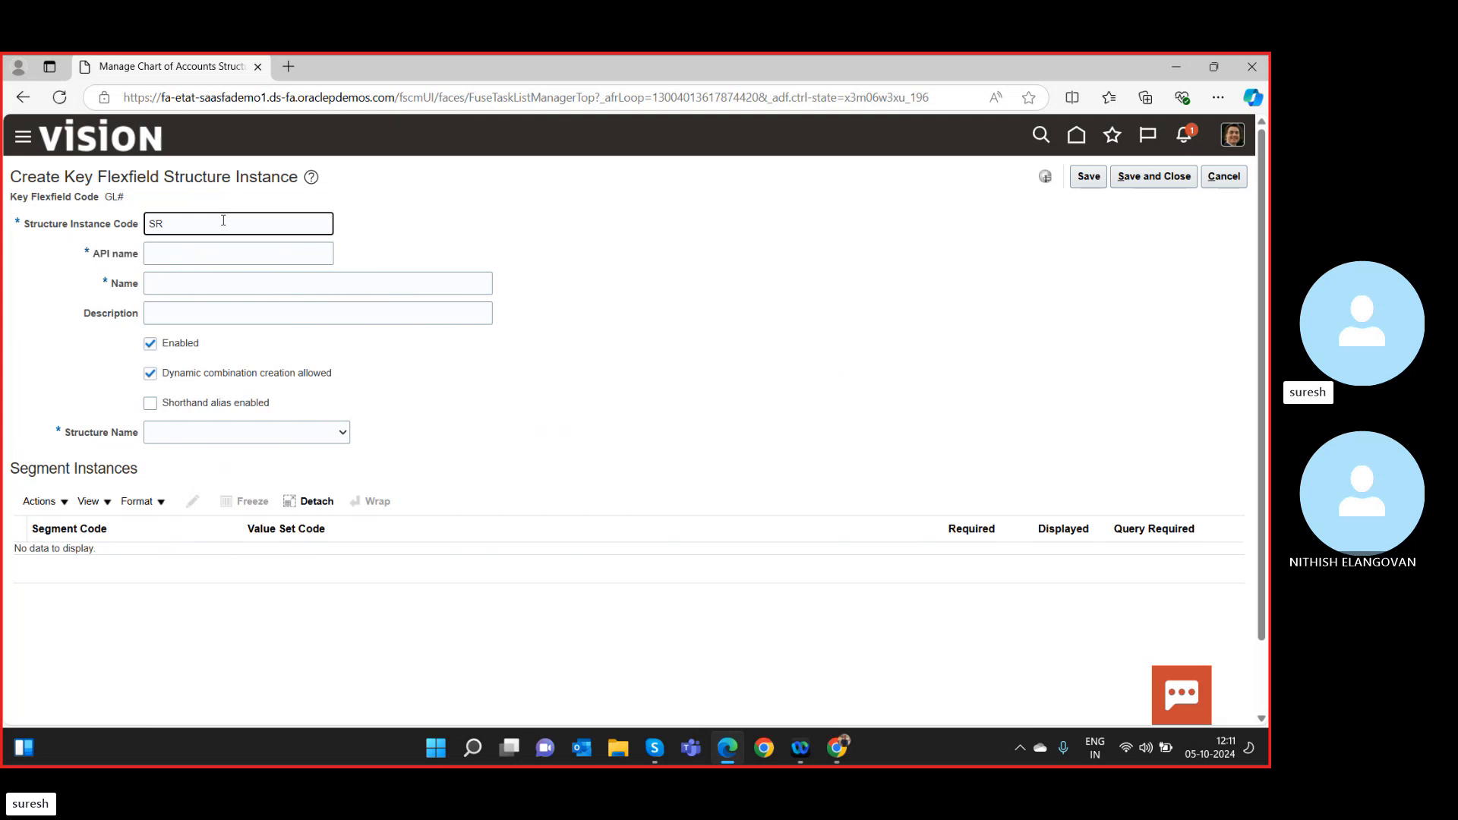
text( COA I)
text(nstance)
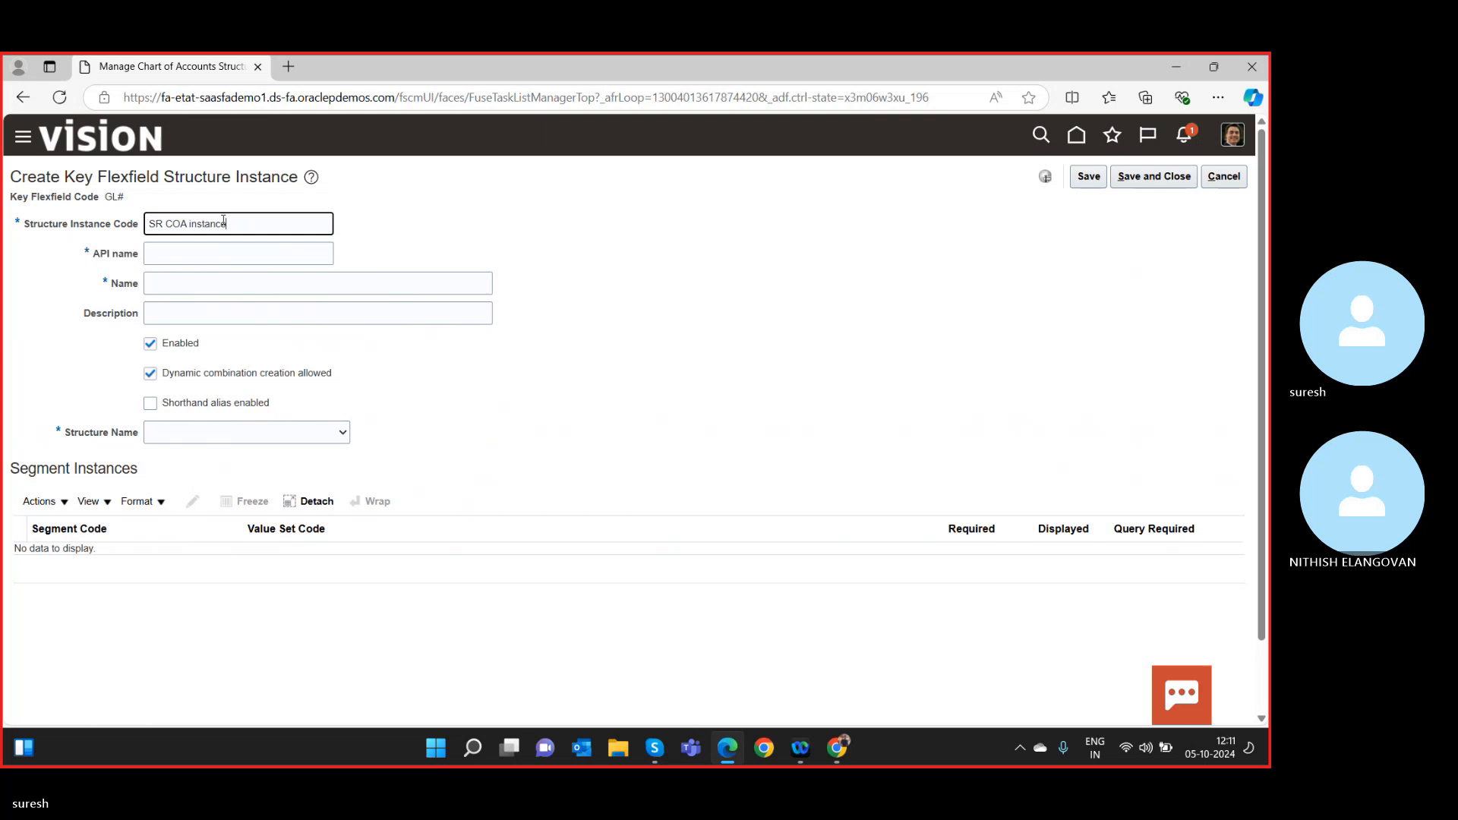
key(Tab)
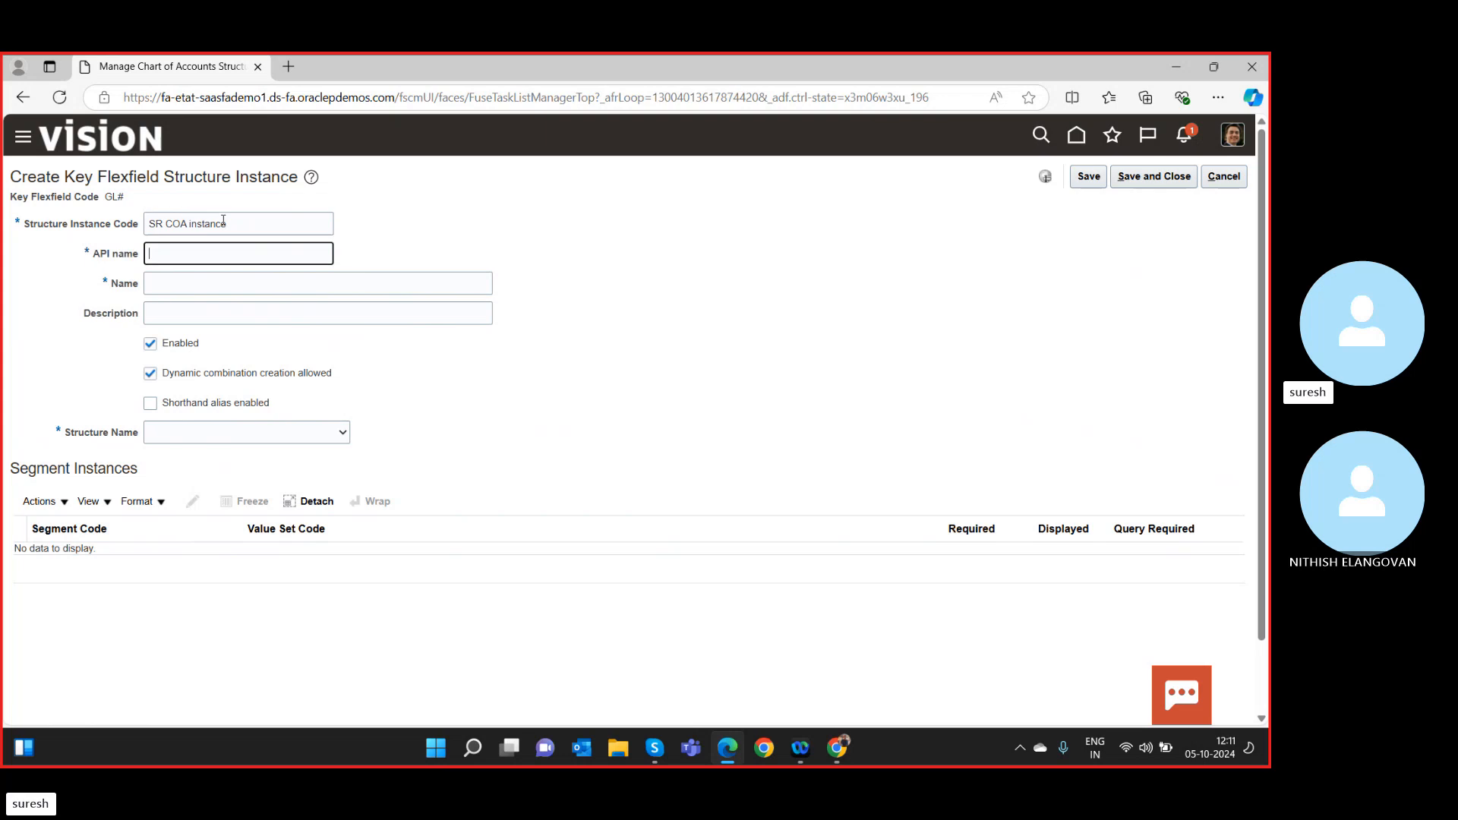
click(237, 225)
key(ctrl+a)
key(ctrl+c)
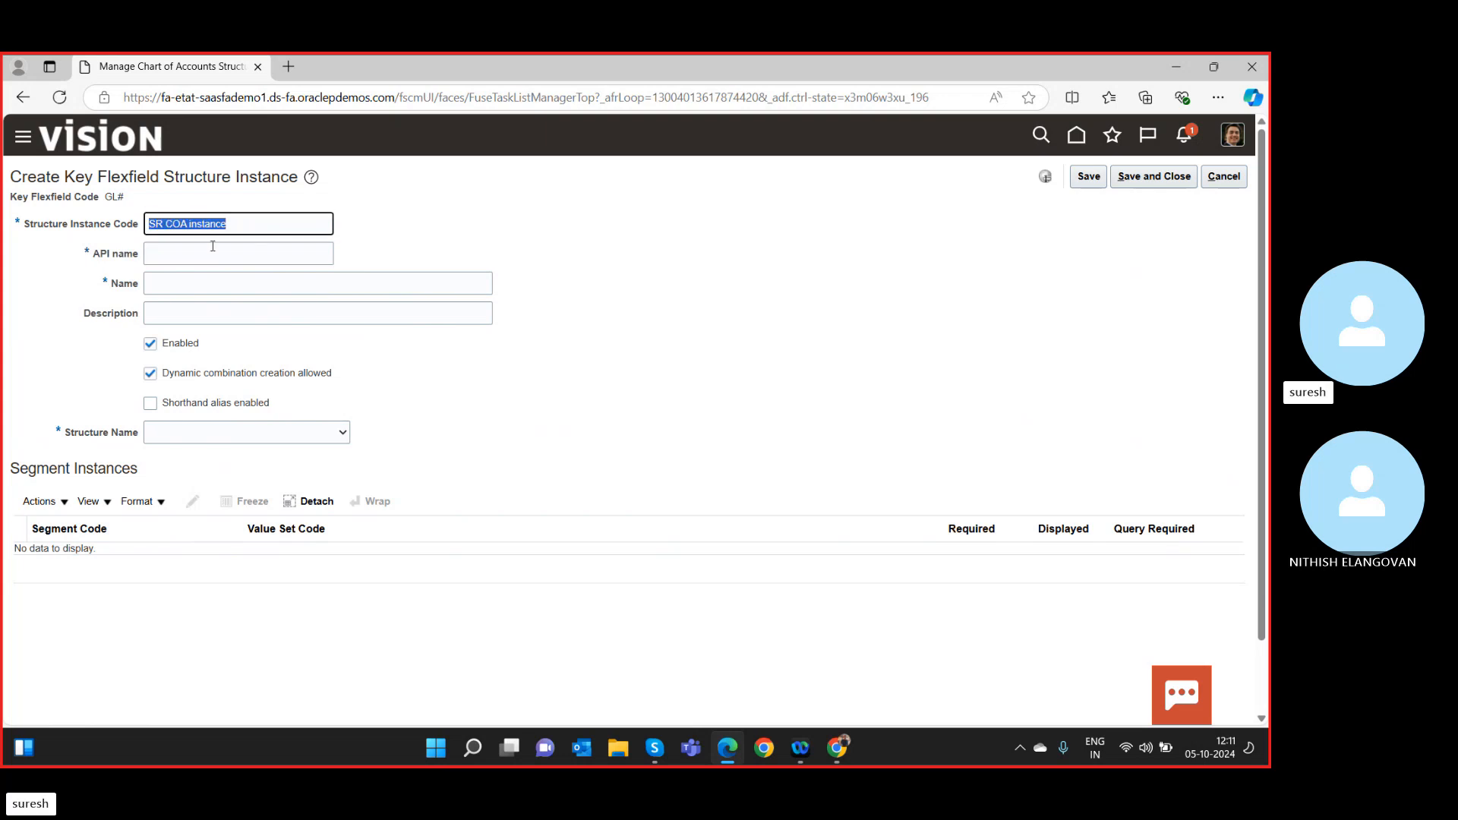
click(212, 253)
key(ctrl+v)
click(206, 283)
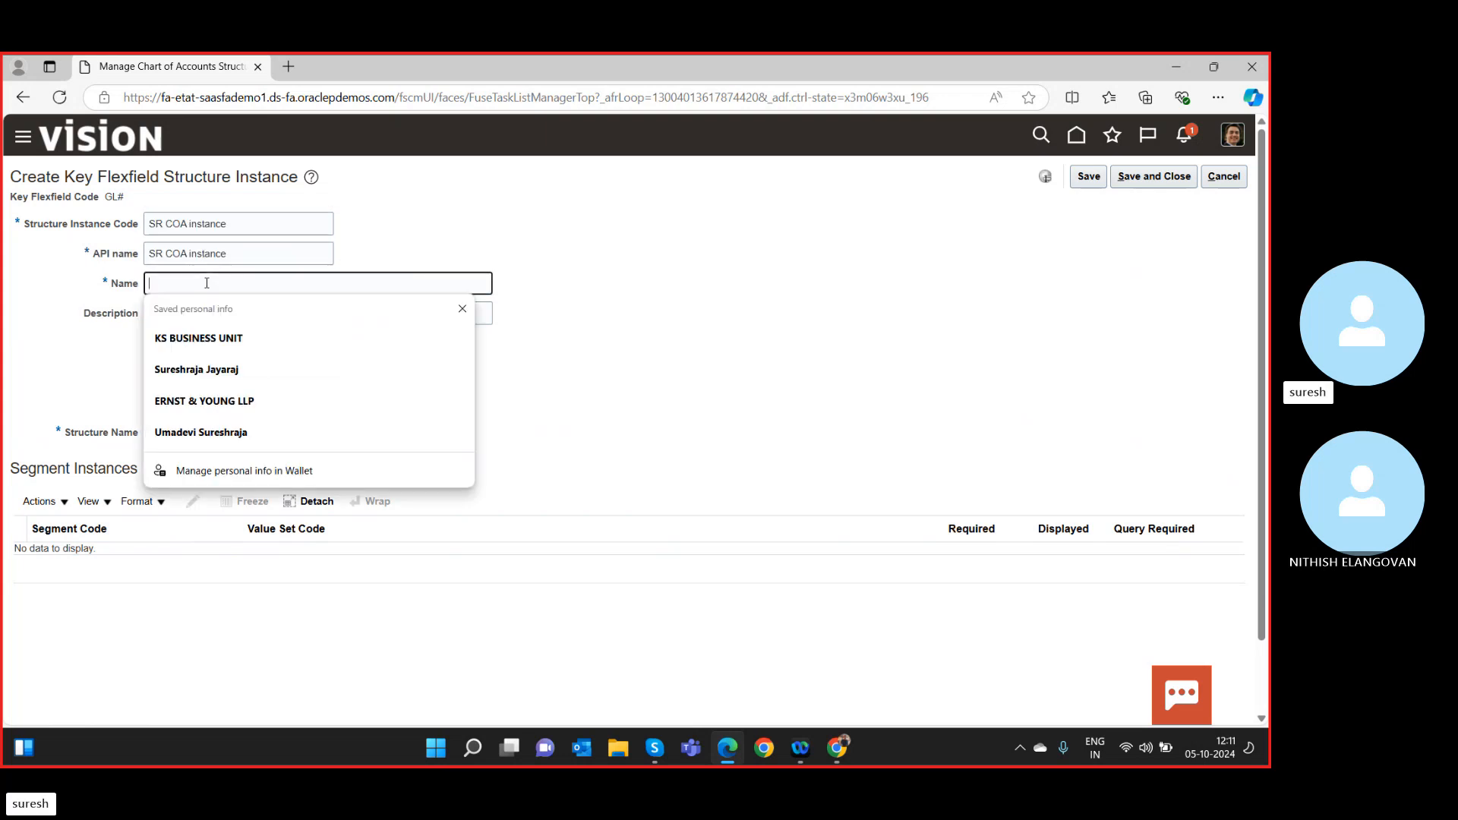
key(ctrl+v)
key(Tab)
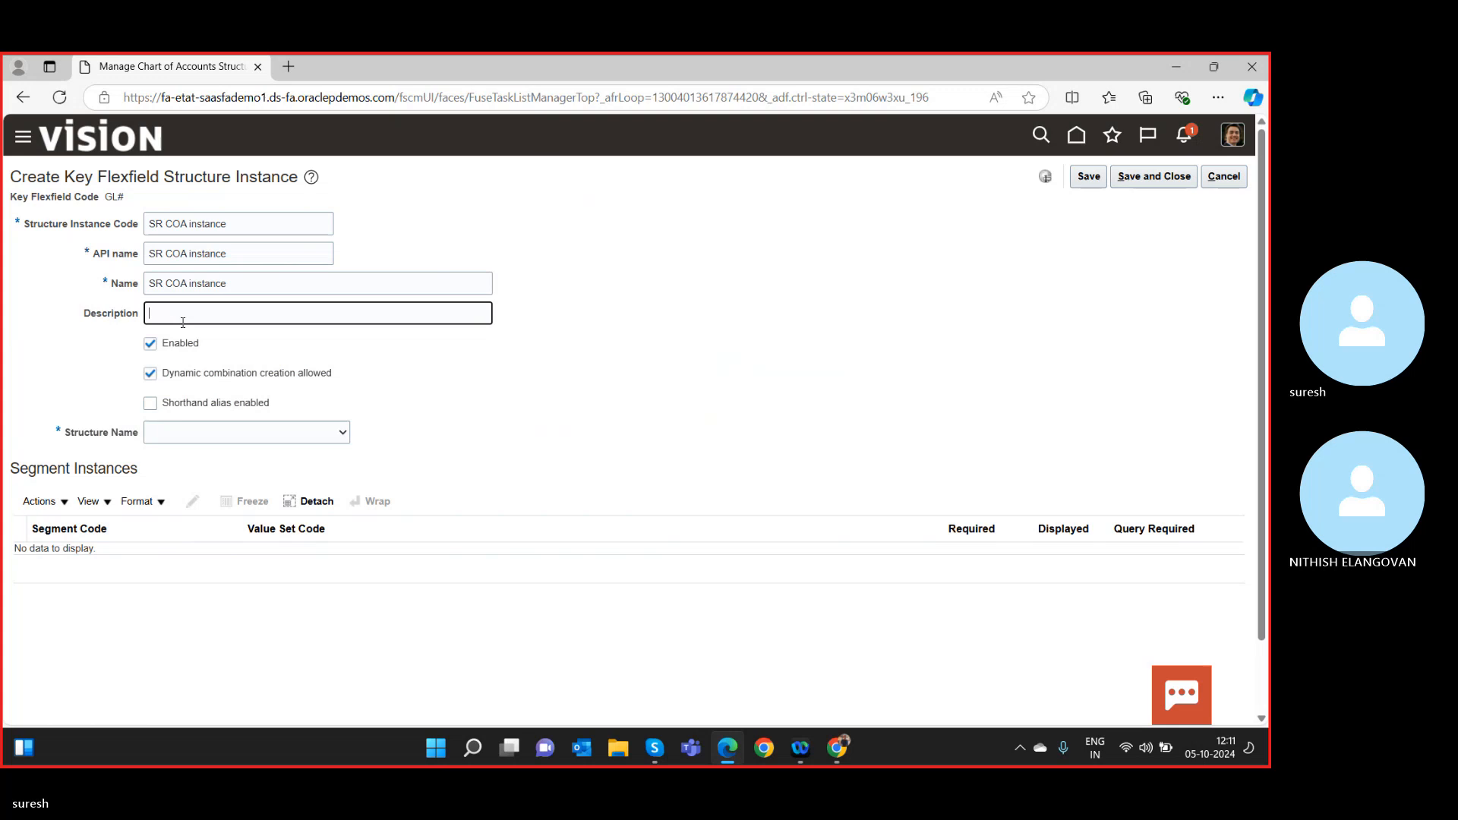
Choose SR COA as the instance's structure.
click(200, 436)
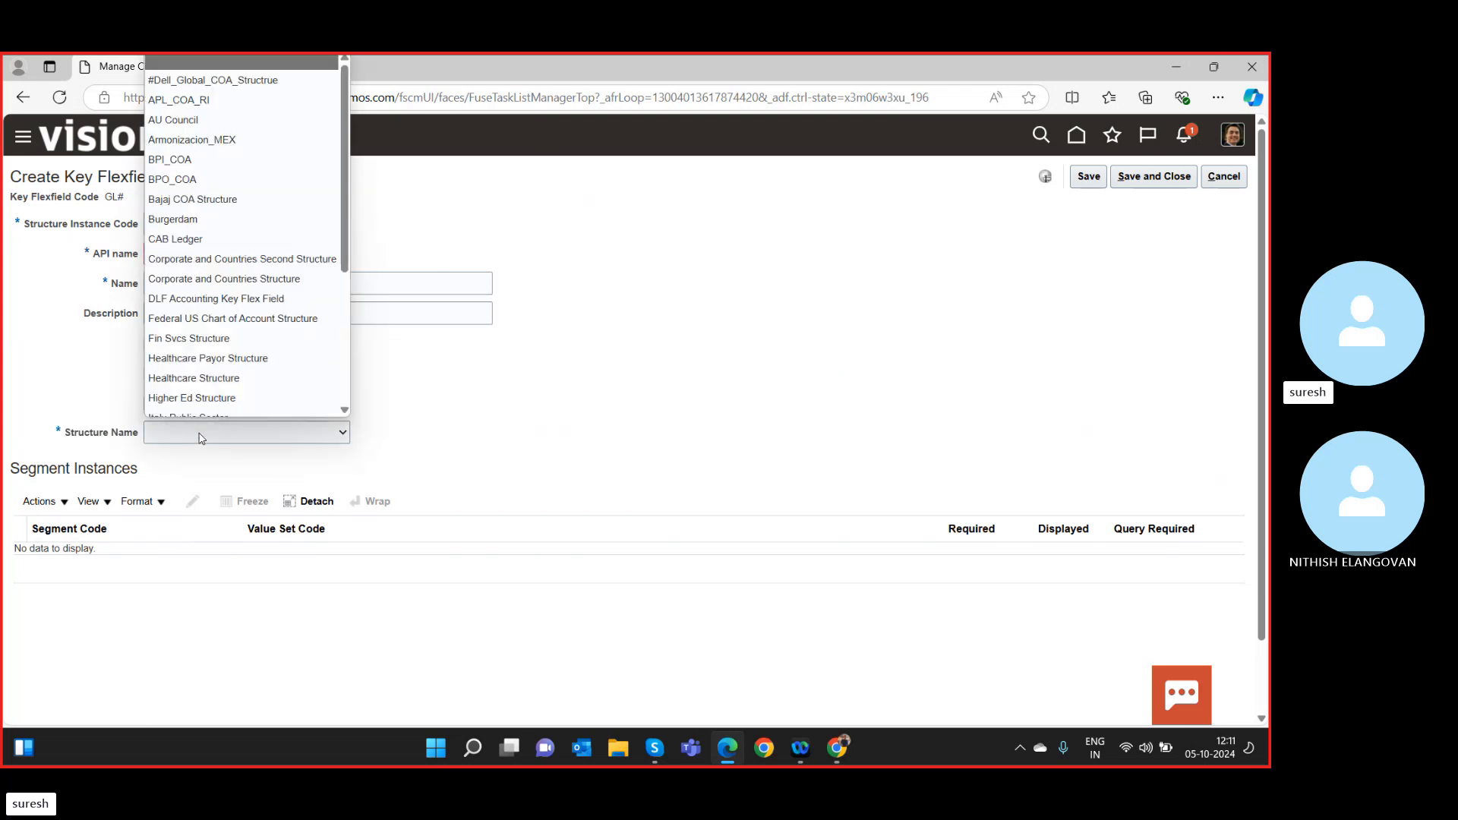
key(s)
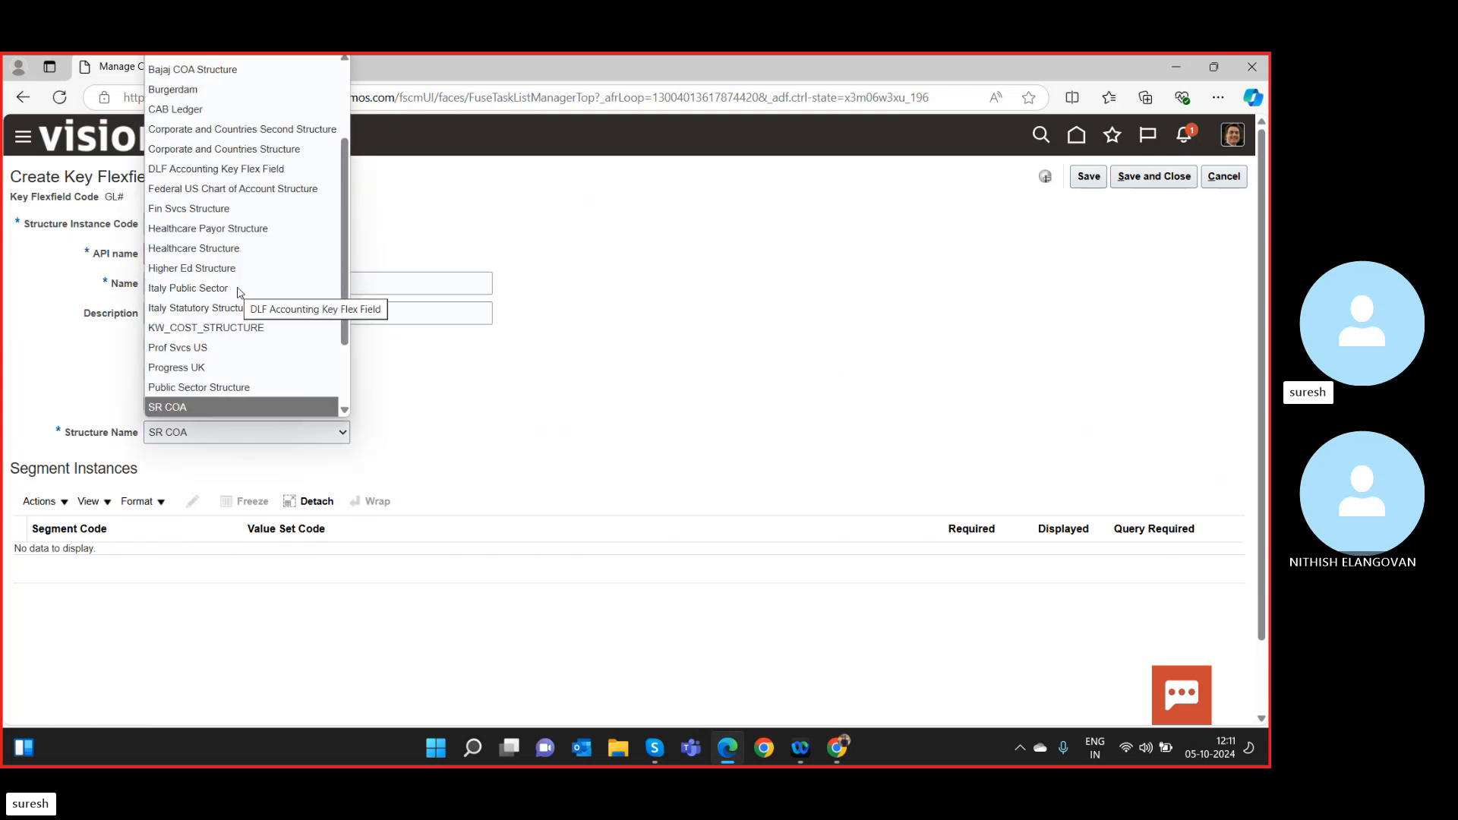
click(203, 407)
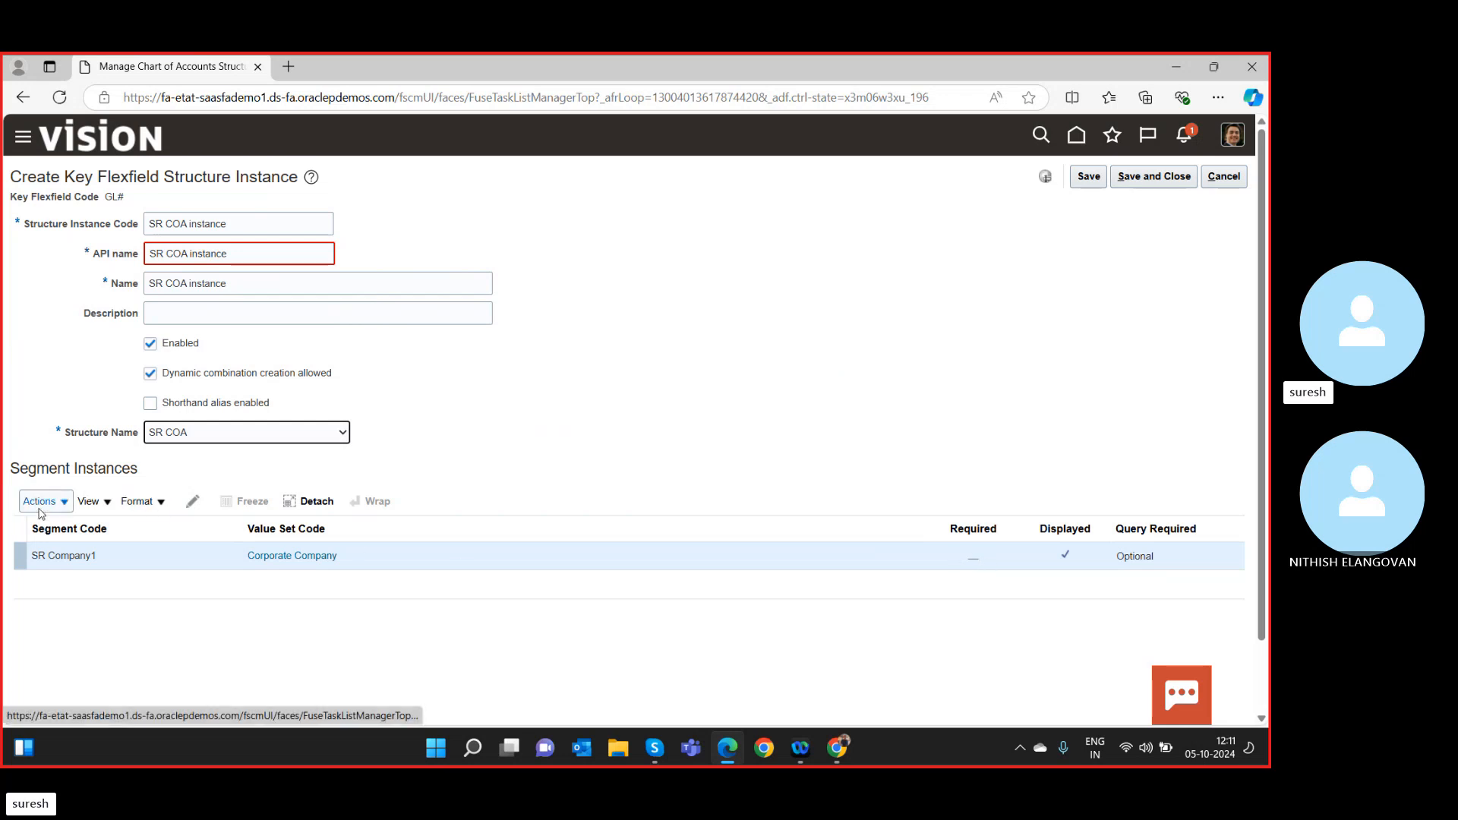
Mark the SR Company1 segment instance as Required, then inspect the invalid API name error.
click(107, 560)
click(194, 502)
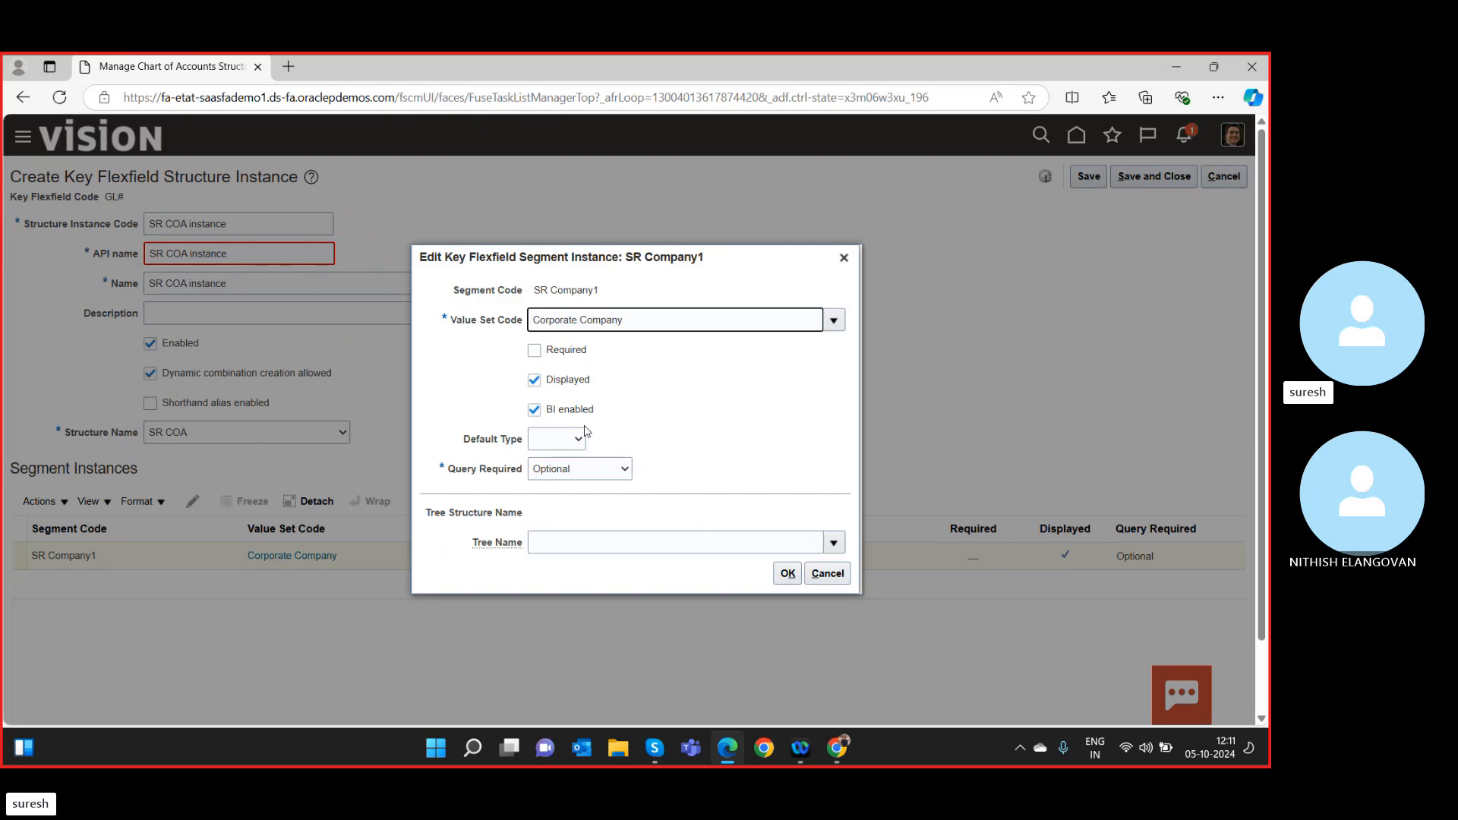
click(534, 351)
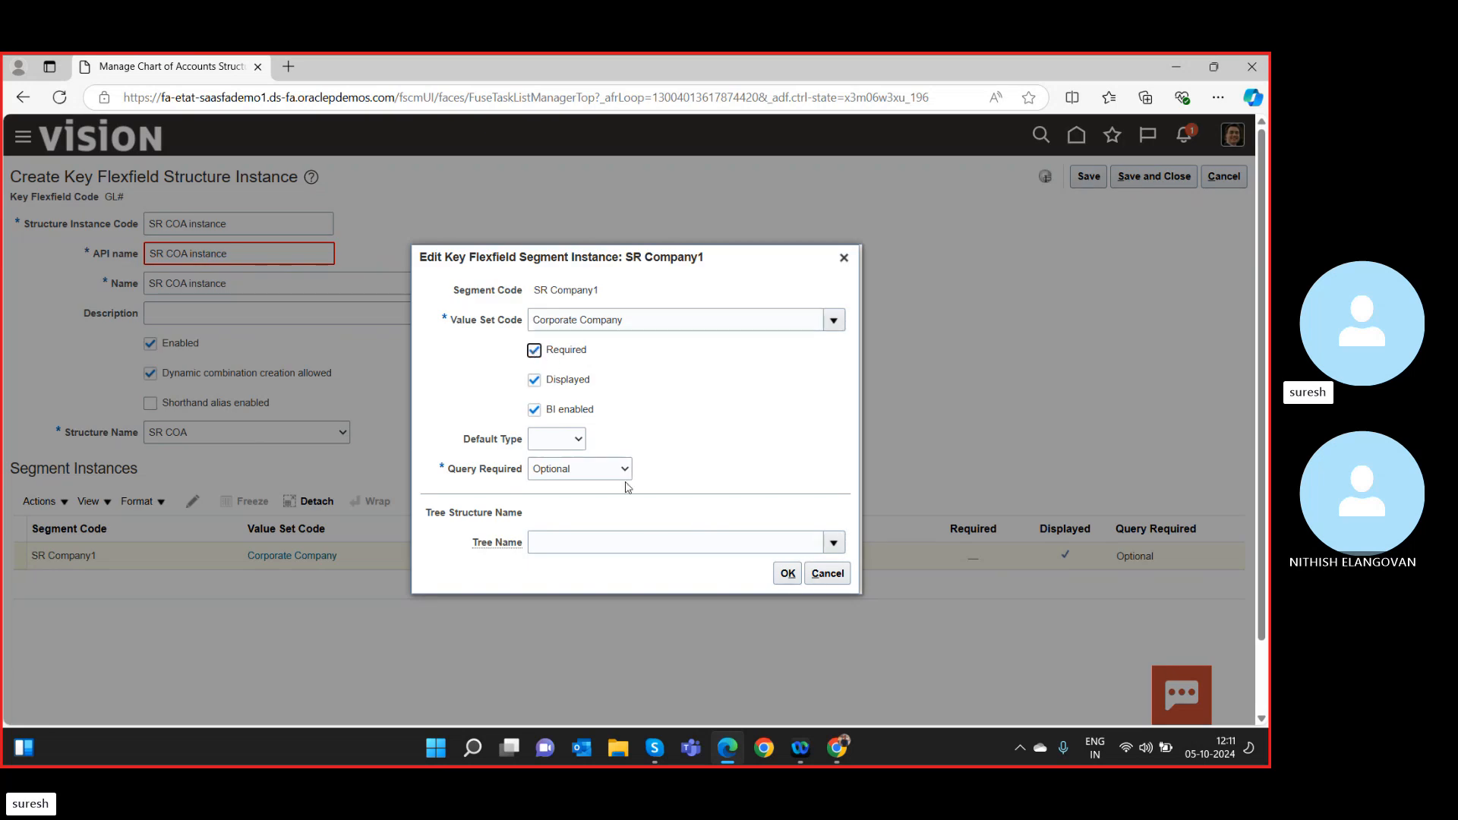
click(788, 575)
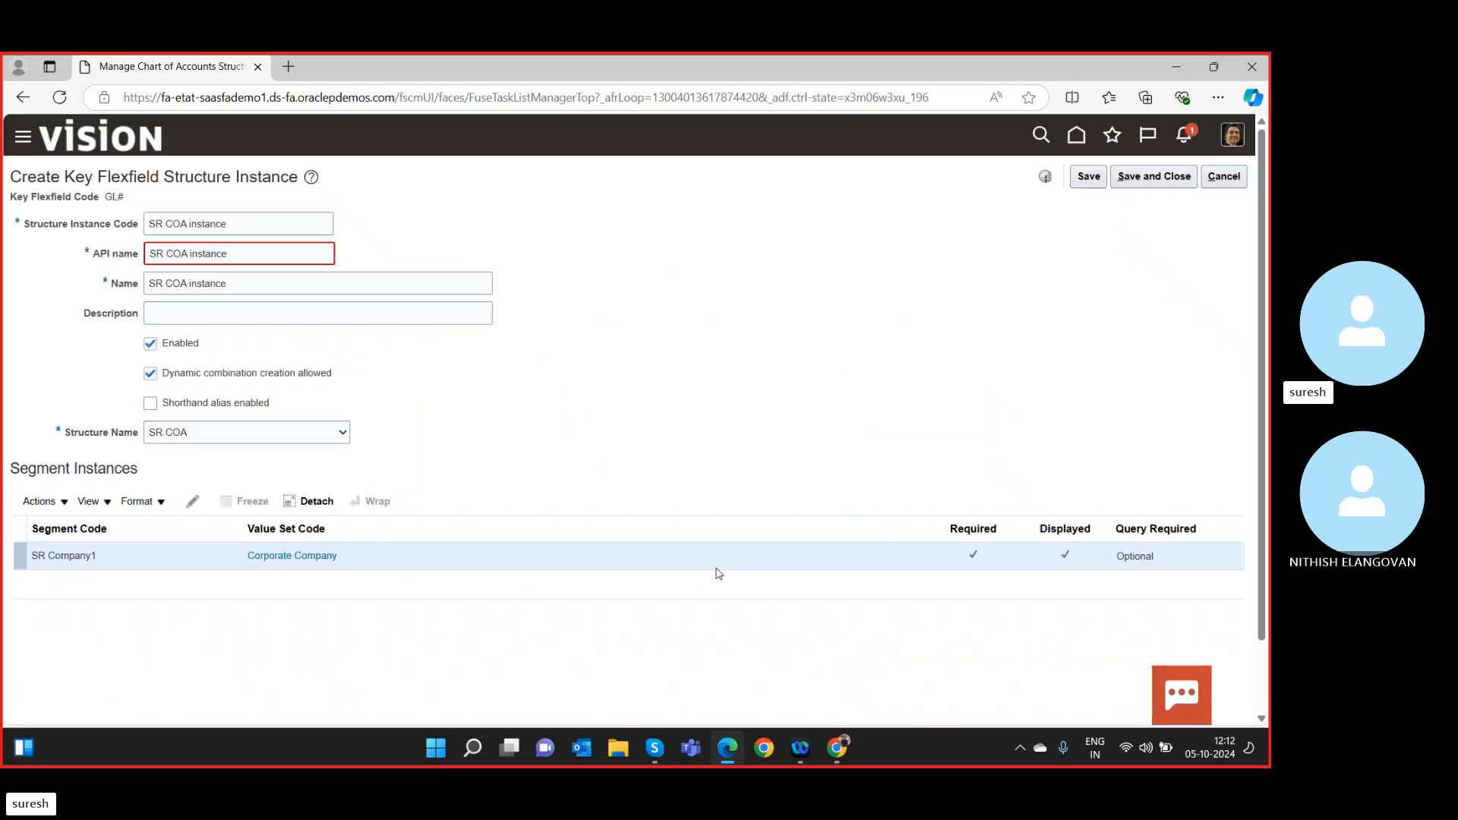
click(349, 289)
click(271, 253)
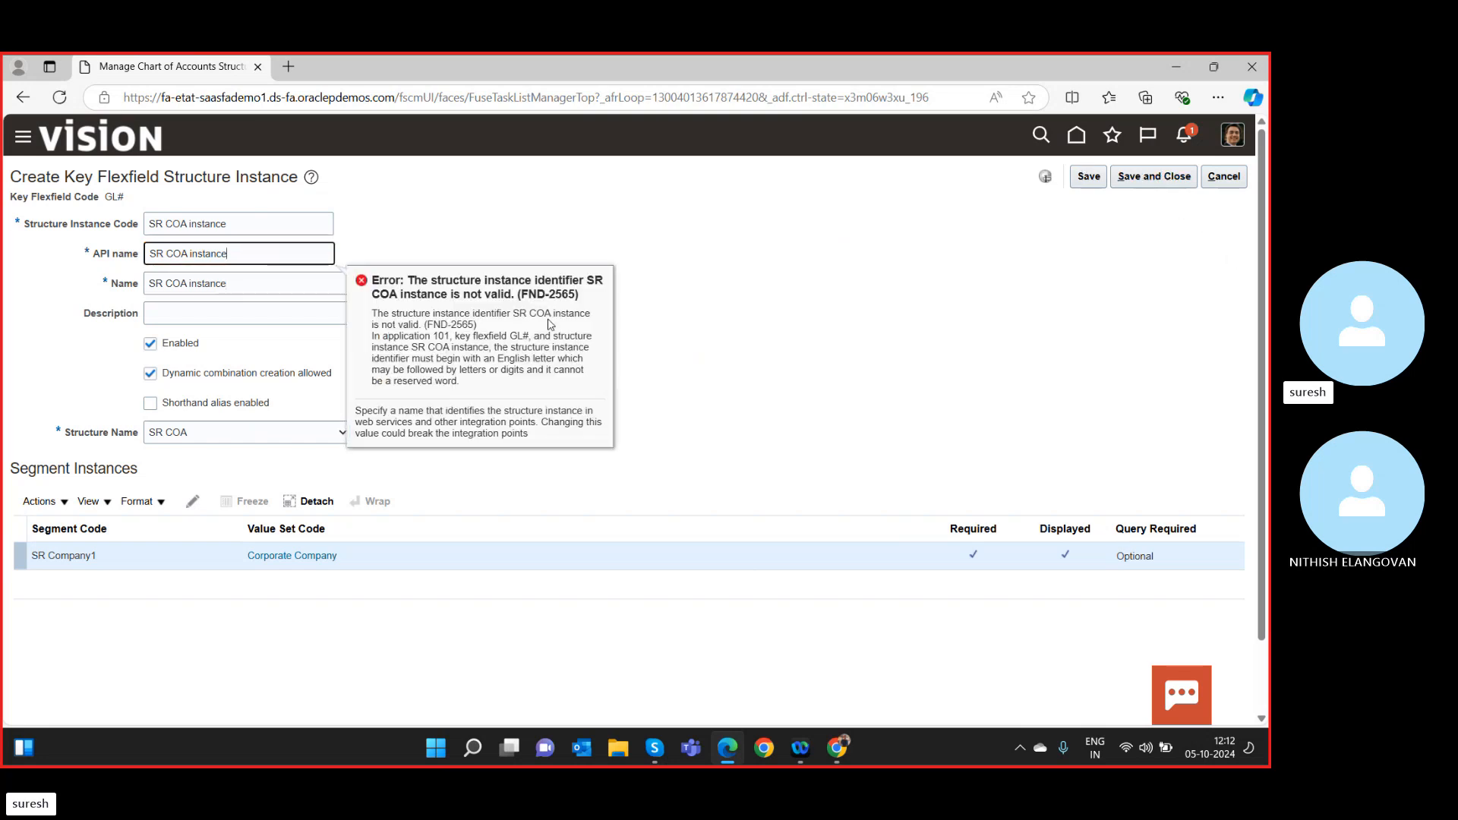
Re-paste the instance name into API name and remove its spaces to read SRCOAinstance.
click(167, 255)
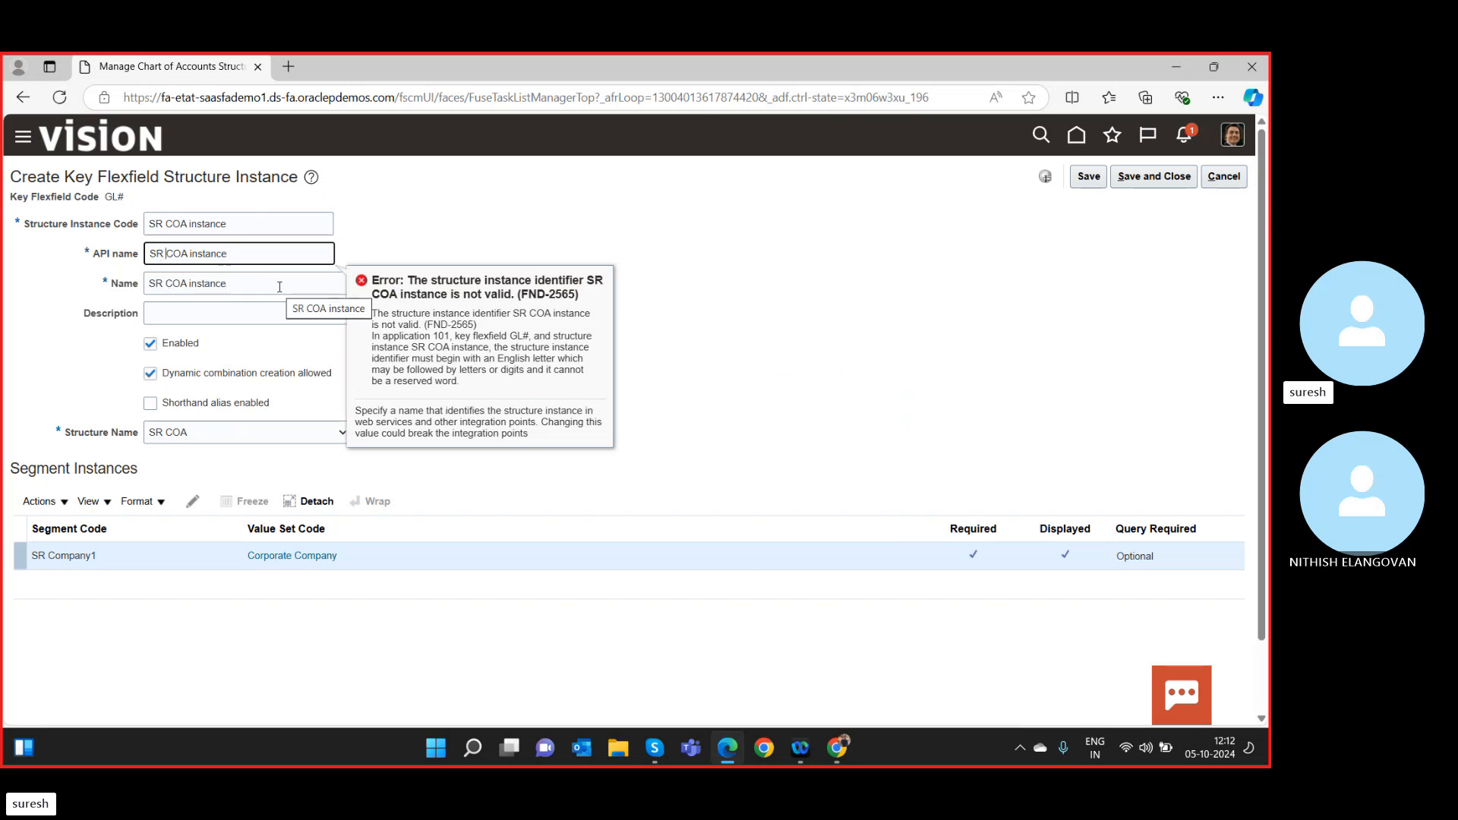
click(190, 254)
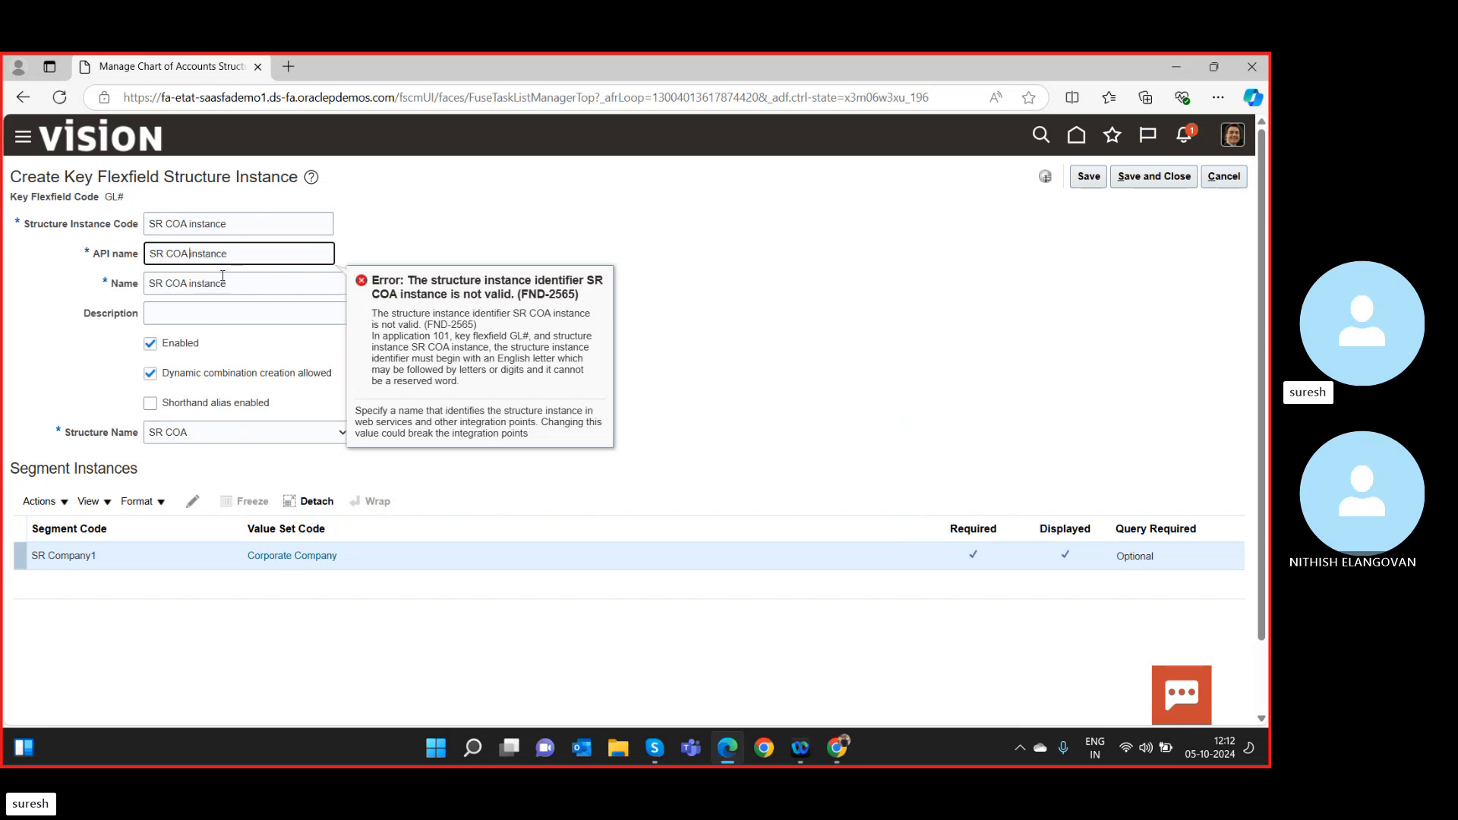
key(BackSpace)
key(ctrl+a)
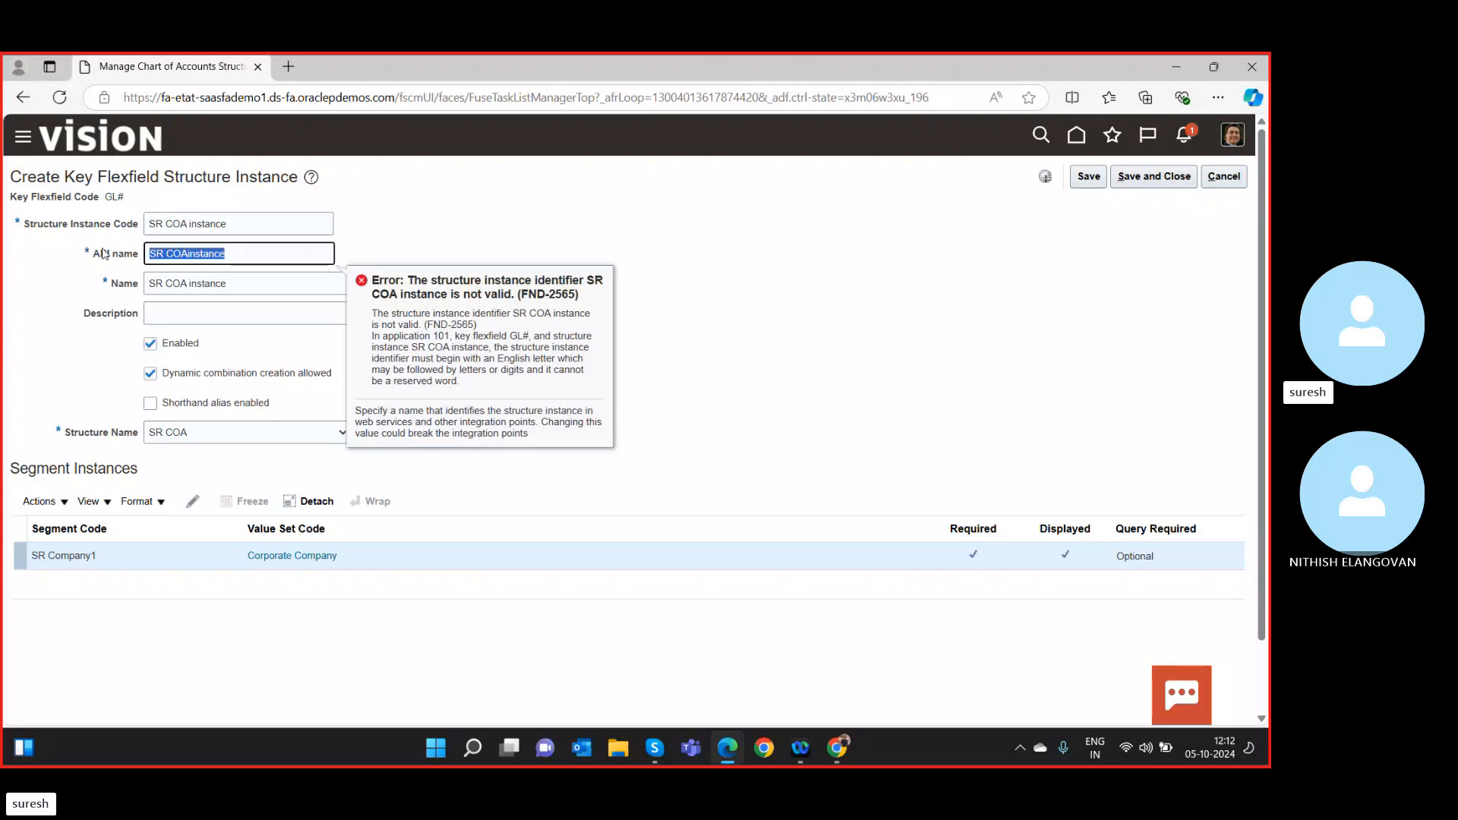
key(BackSpace)
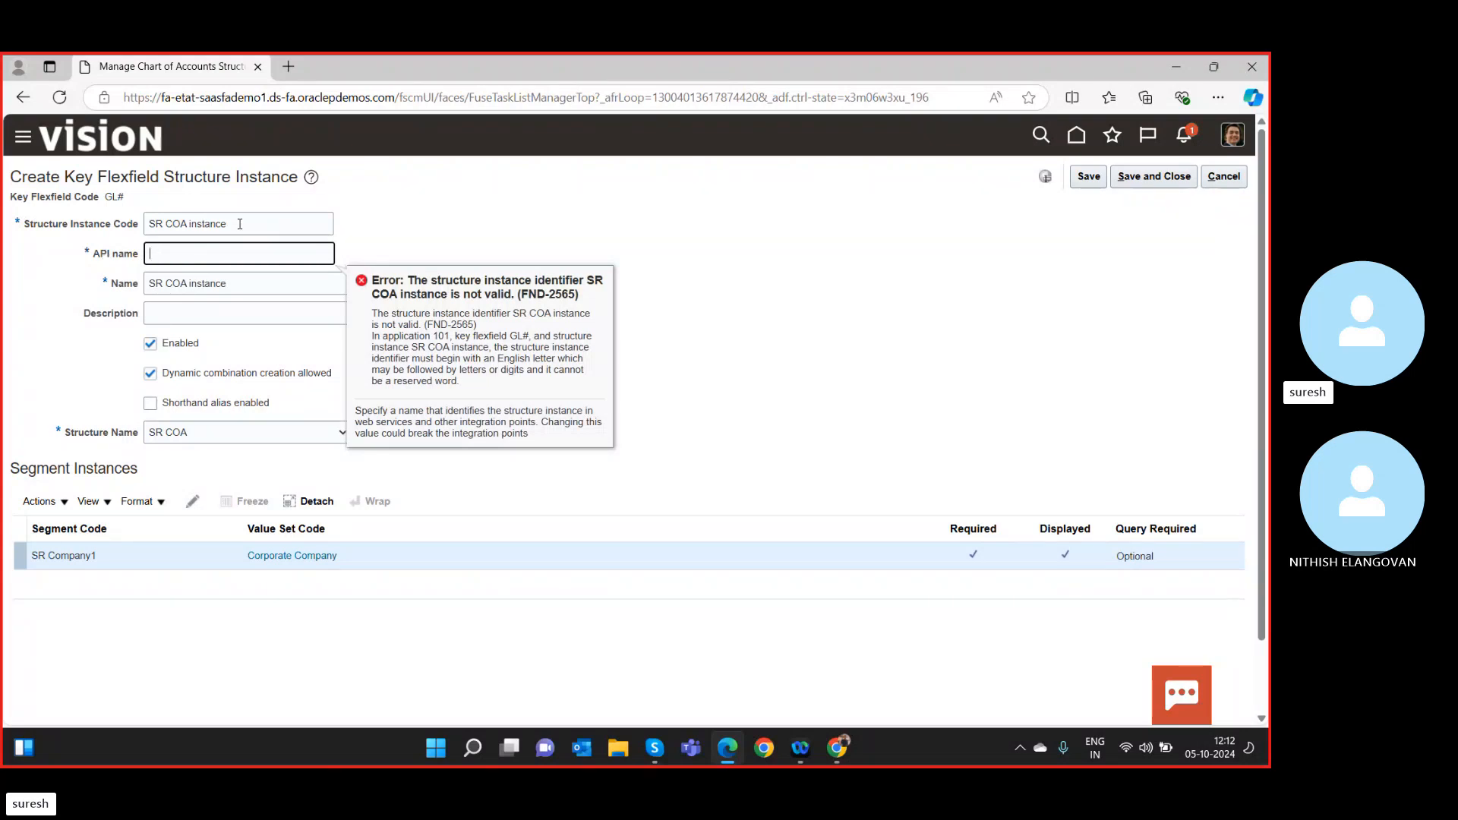
key(Tab)
key(ctrl+c)
click(252, 258)
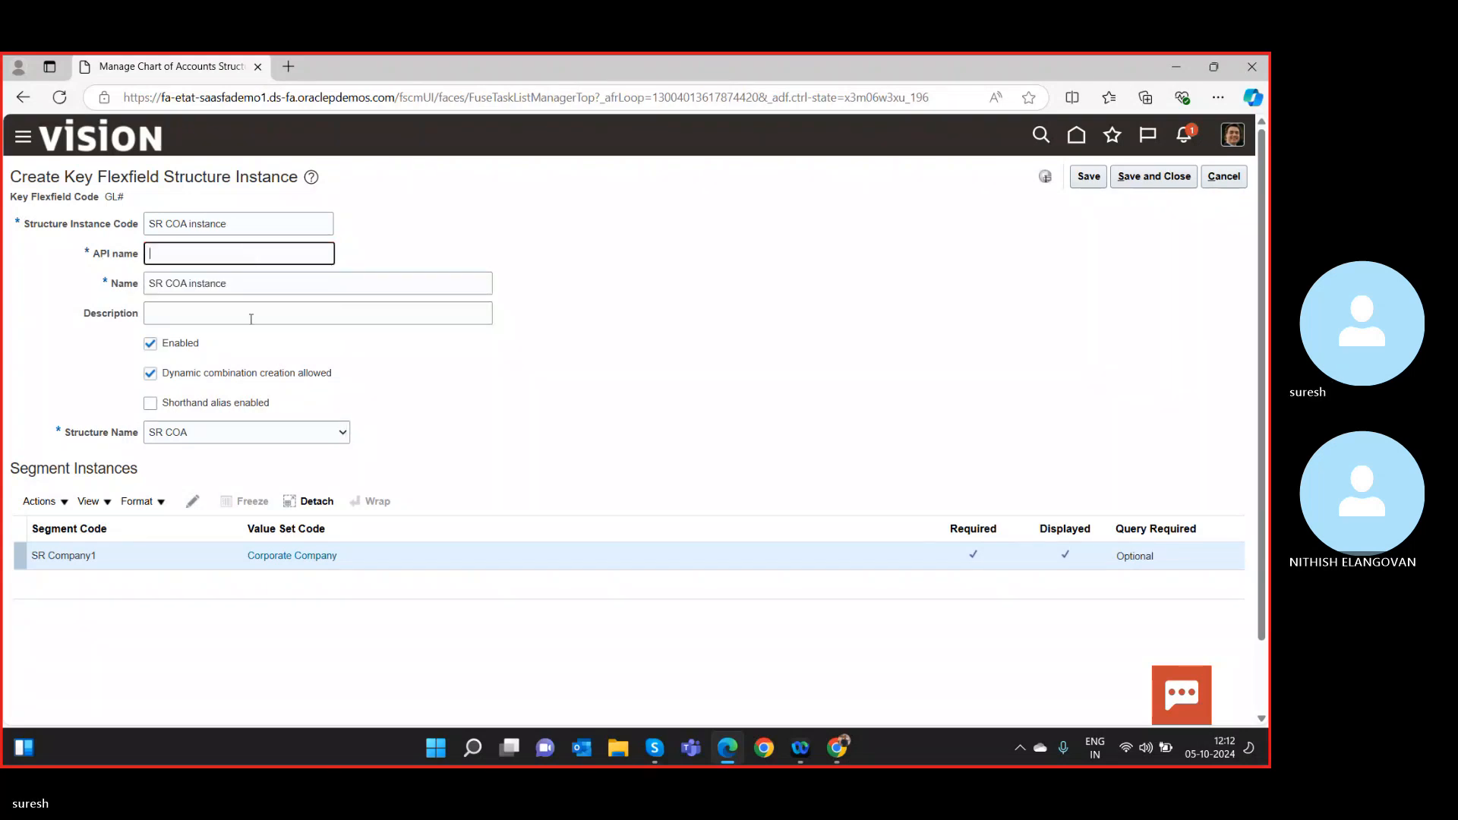
click(1147, 173)
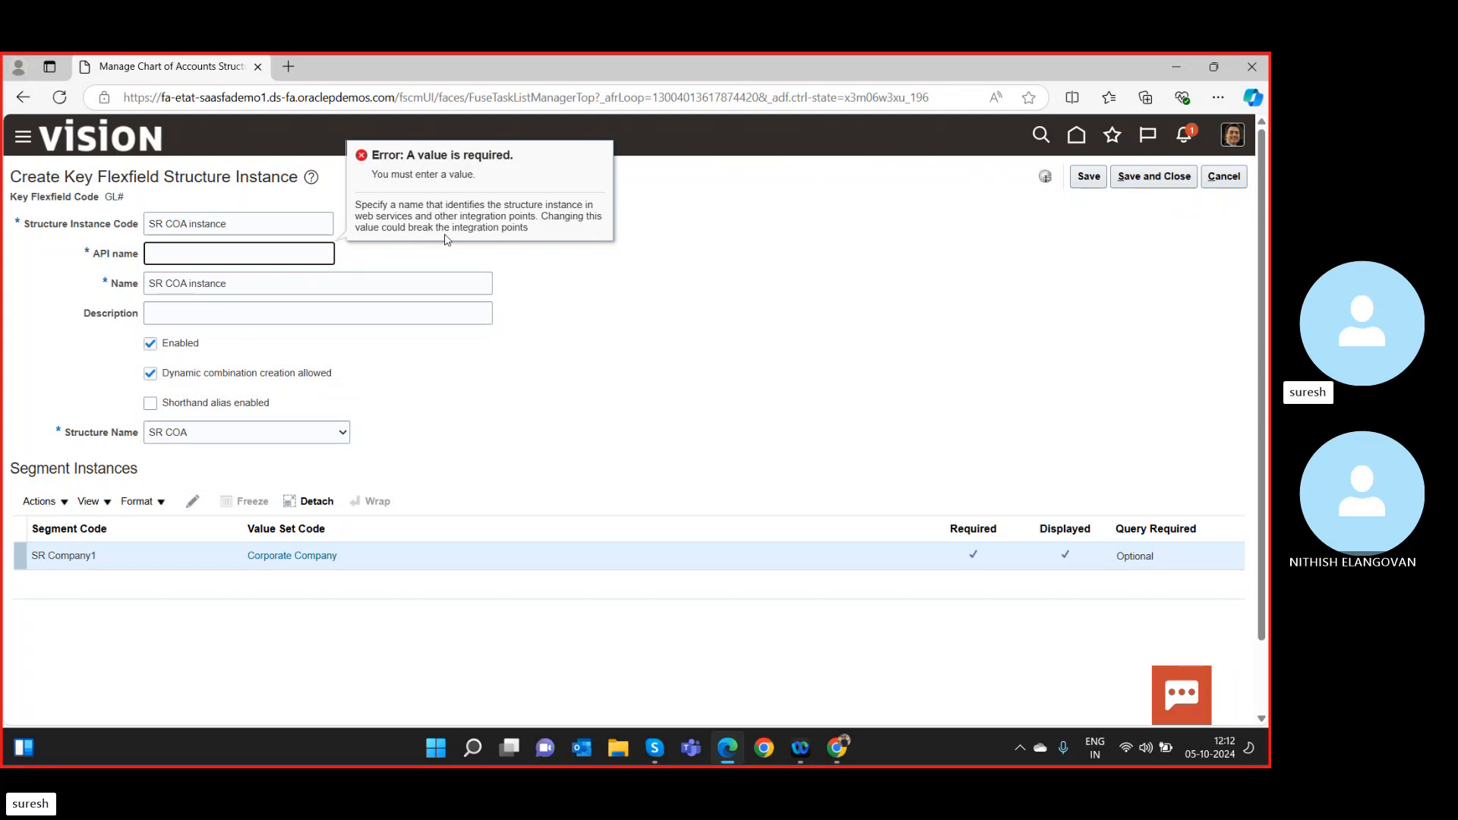
key(ctrl+v)
click(167, 253)
key(BackSpace)
click(189, 253)
key(BackSpace)
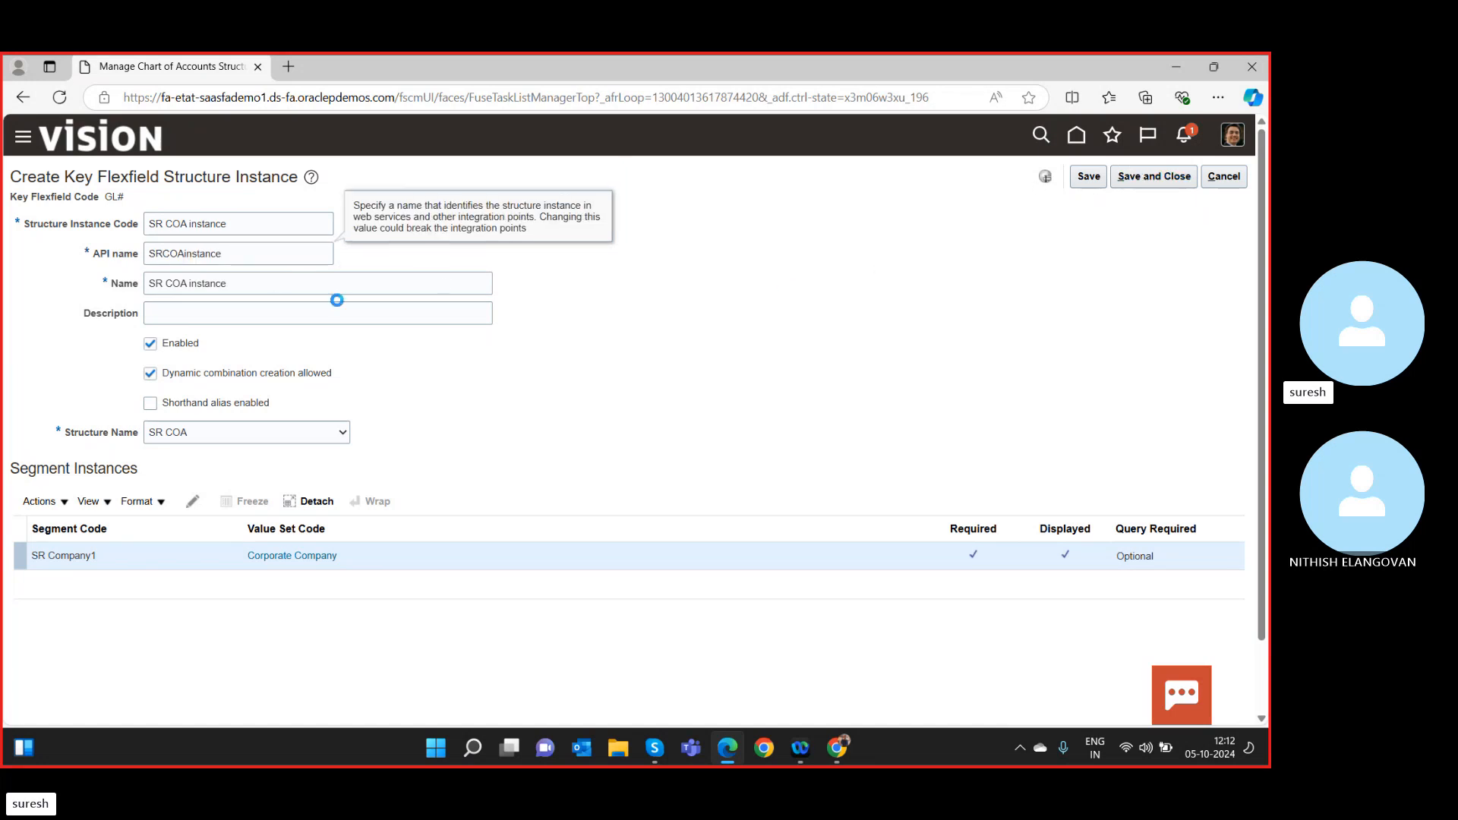
Save and close the SR COA instance, then dismiss the Help popup.
click(1143, 179)
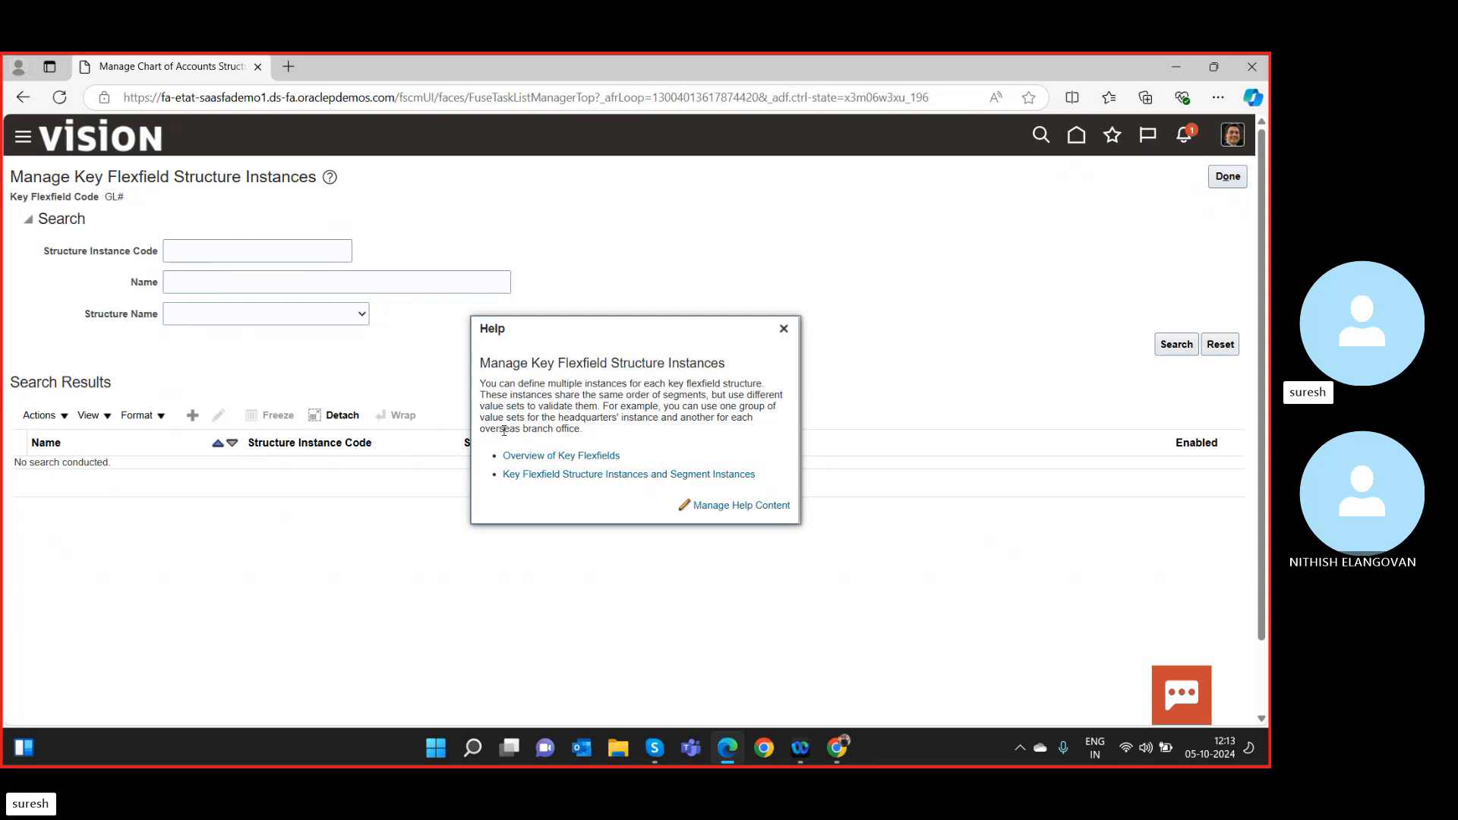
drag(504, 429, 569, 430)
click(590, 405)
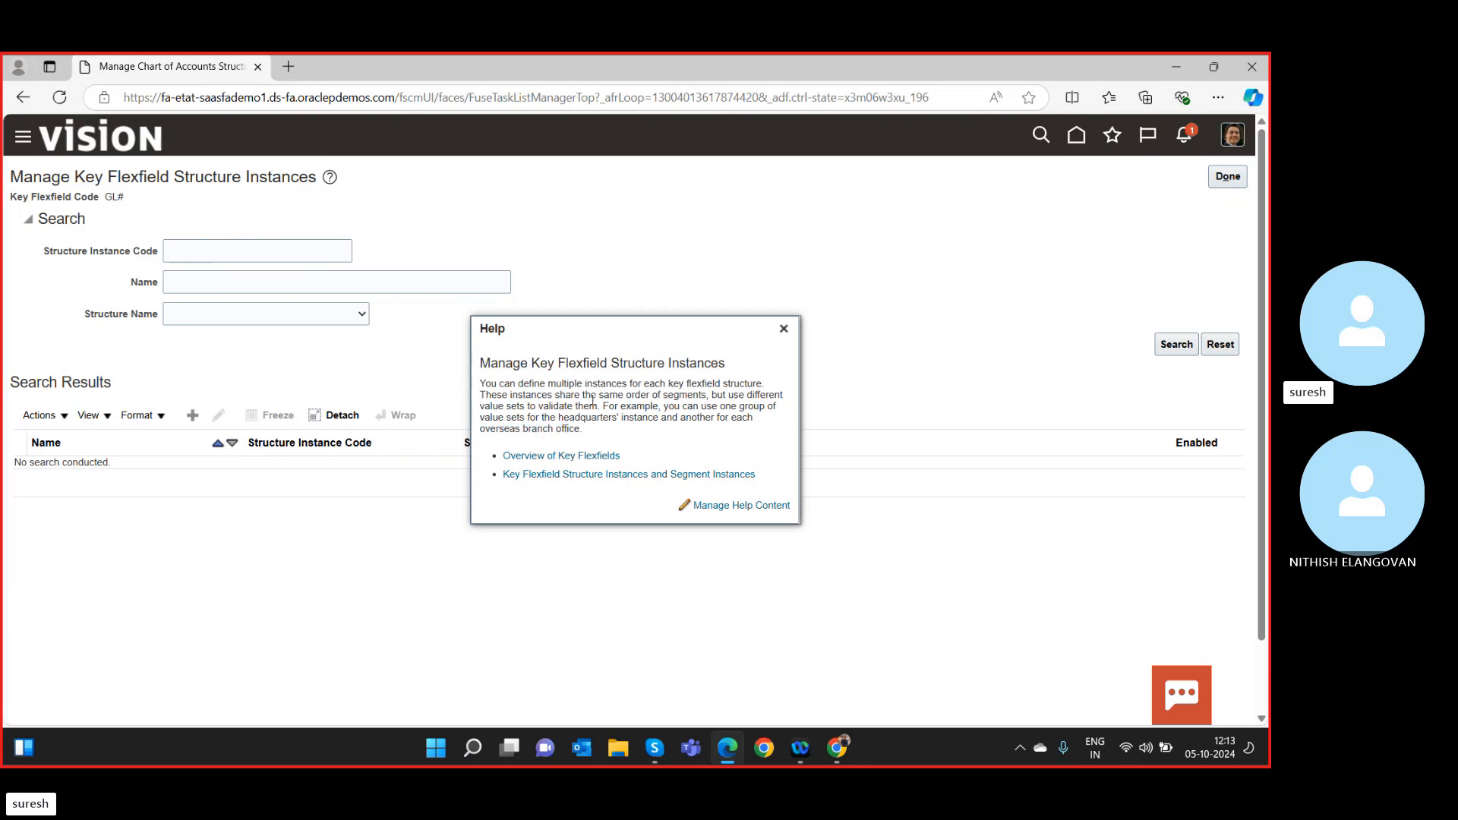
click(783, 328)
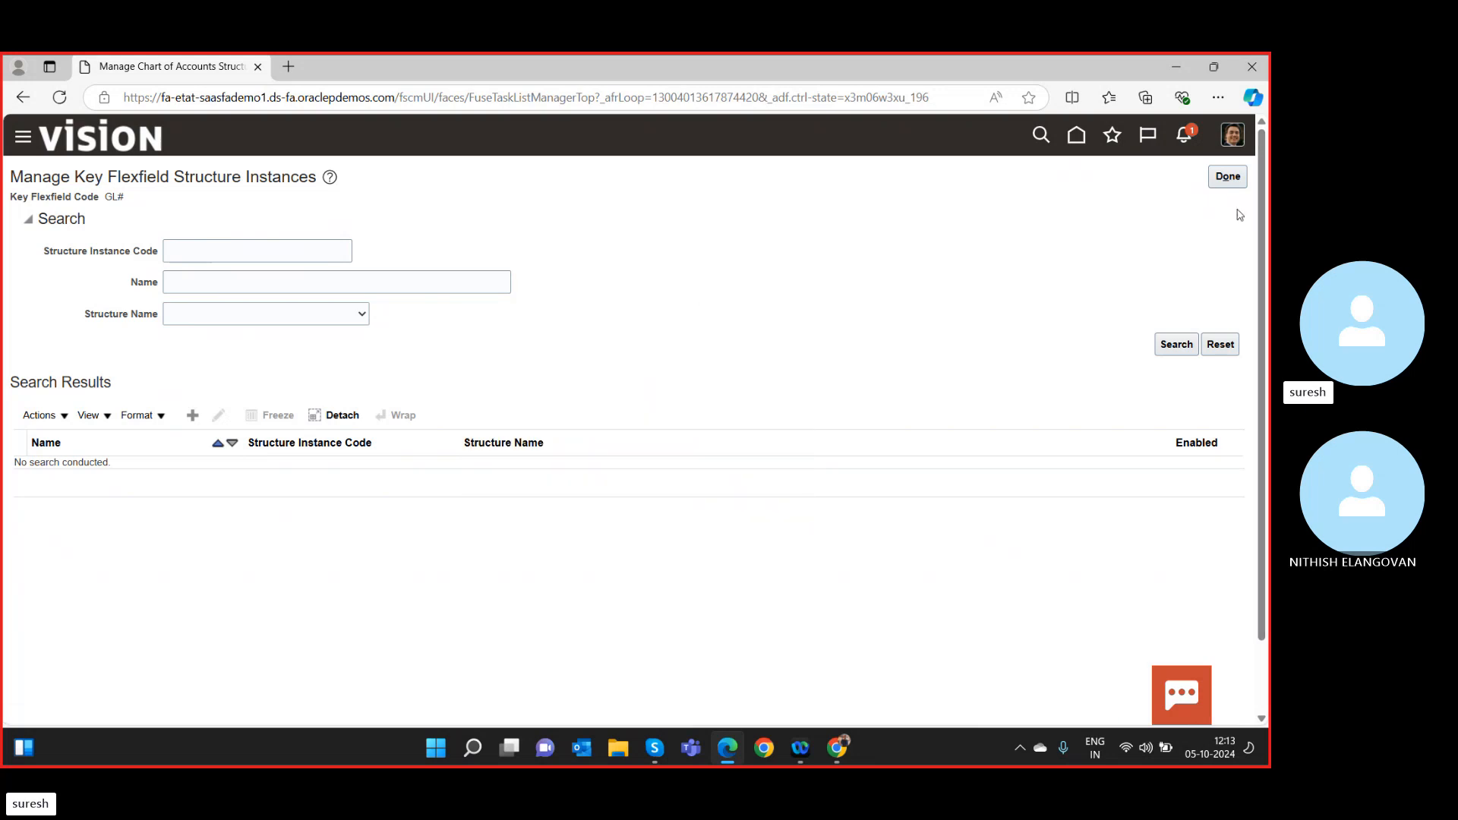
Return to Manage Chart of Accounts Structures and deploy the Accounting Flexfield.
click(1231, 181)
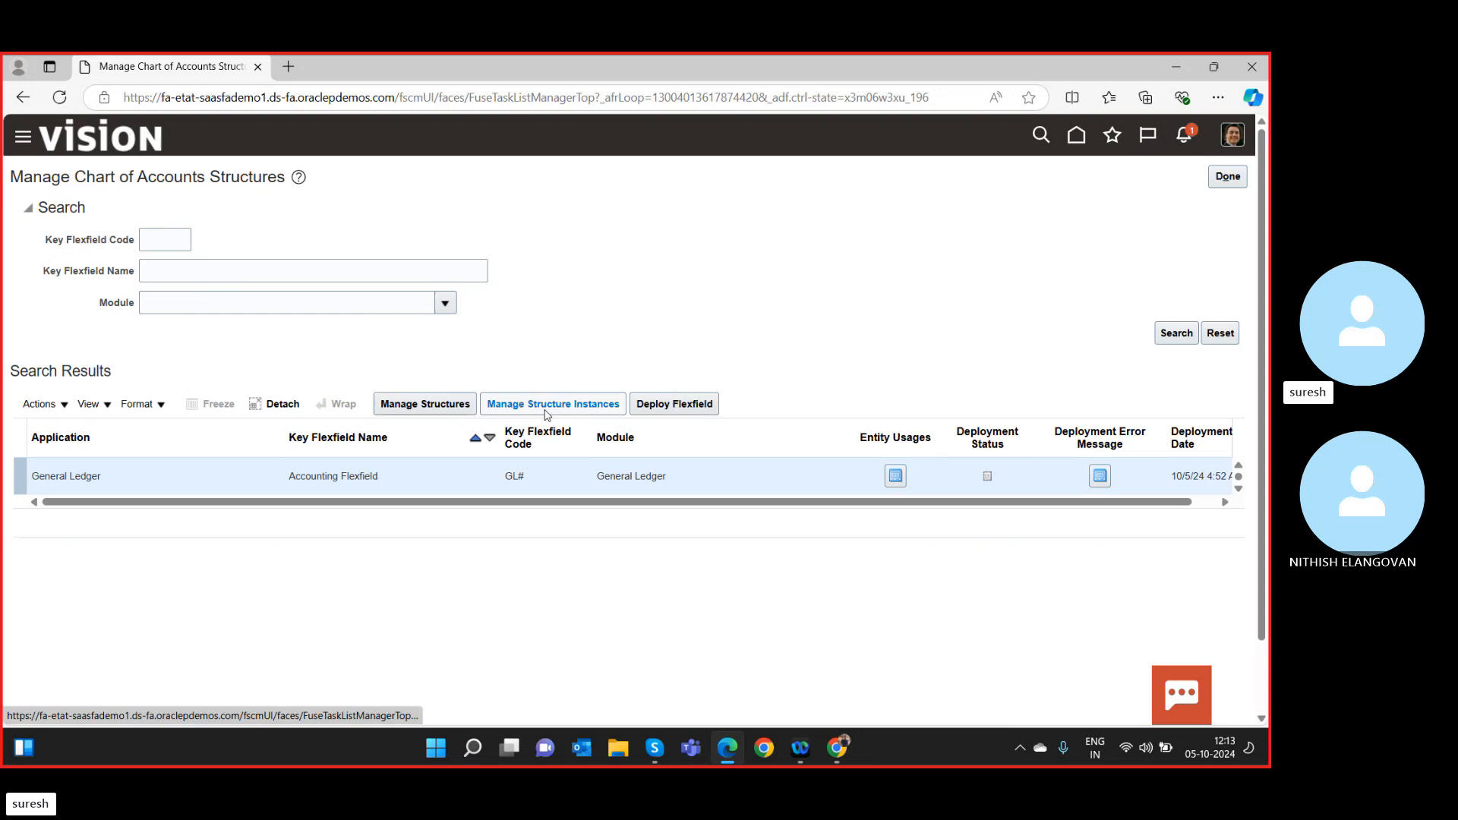
click(674, 403)
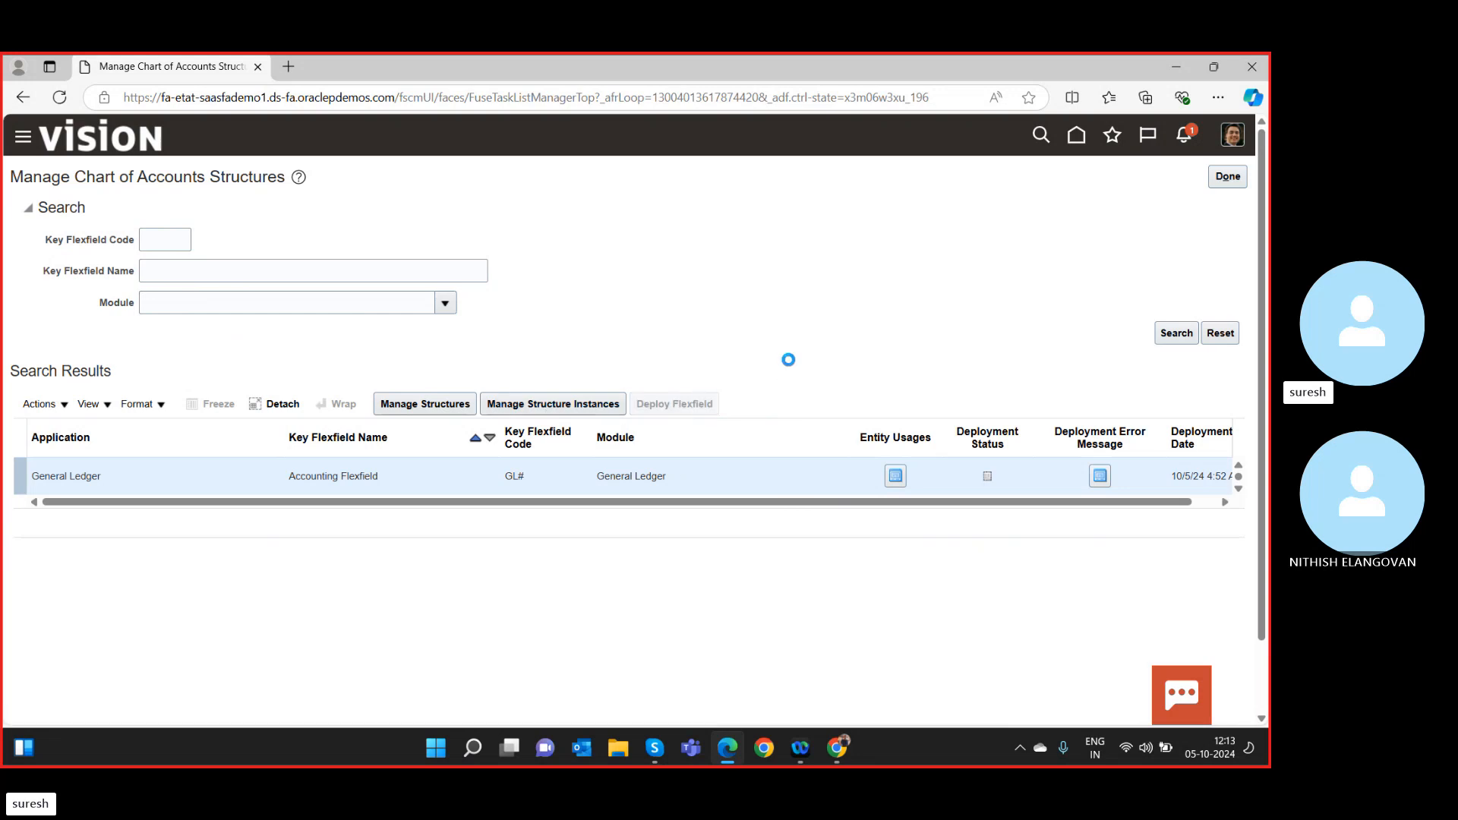
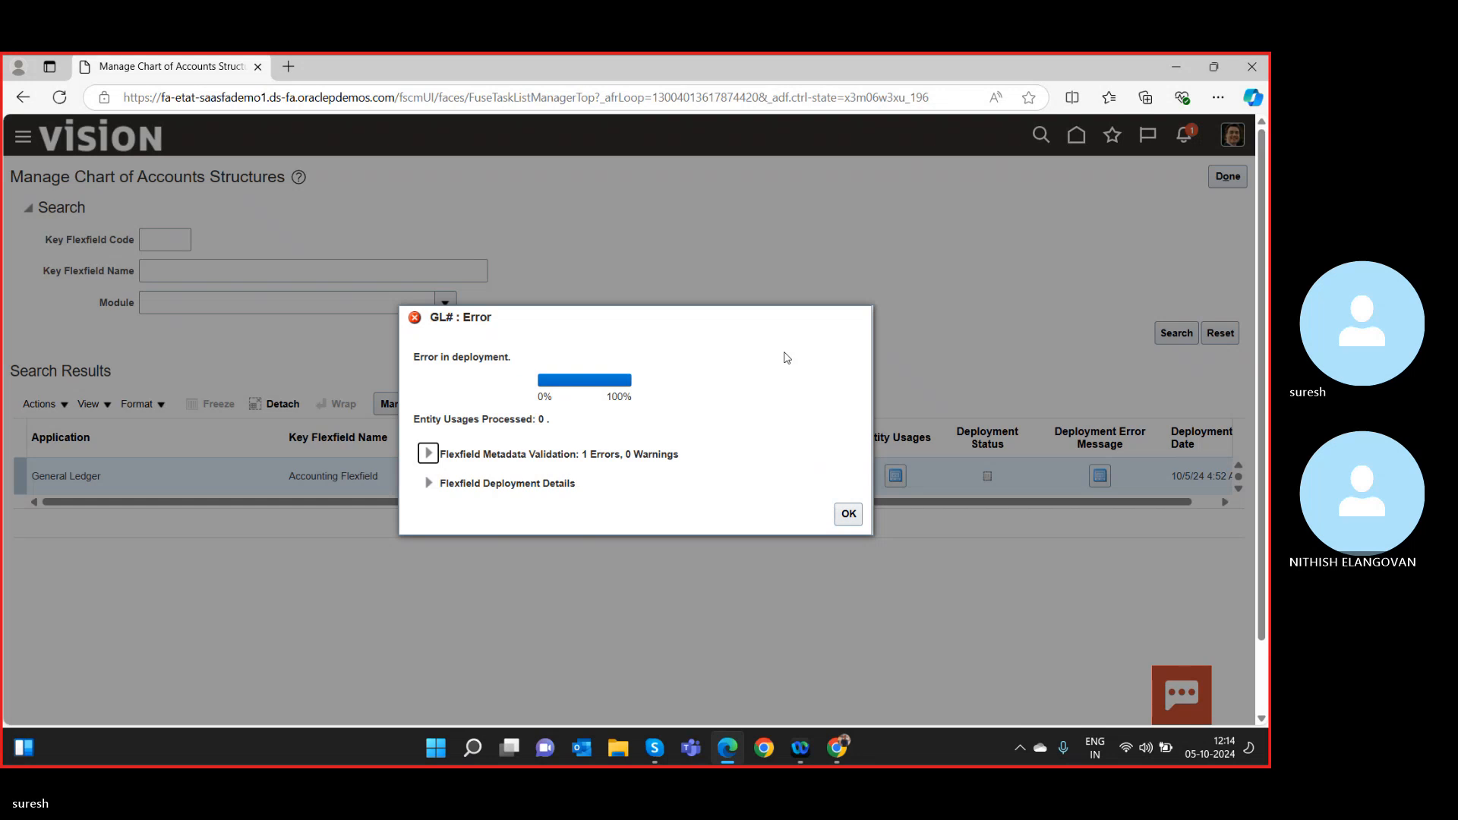
Dismiss the earlier error report and redeploy the Accounting Flexfield.
click(847, 517)
click(848, 515)
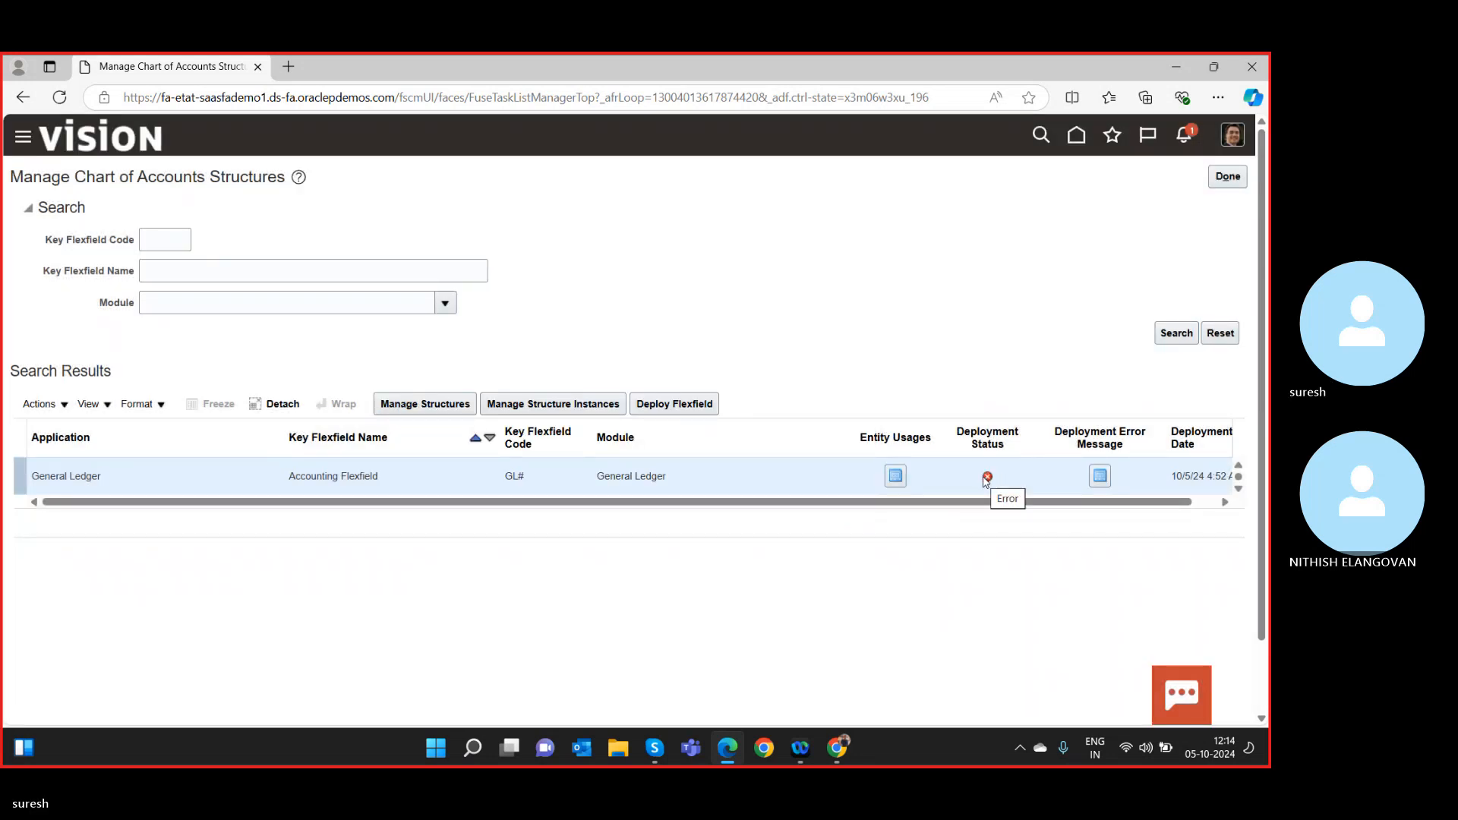
click(699, 403)
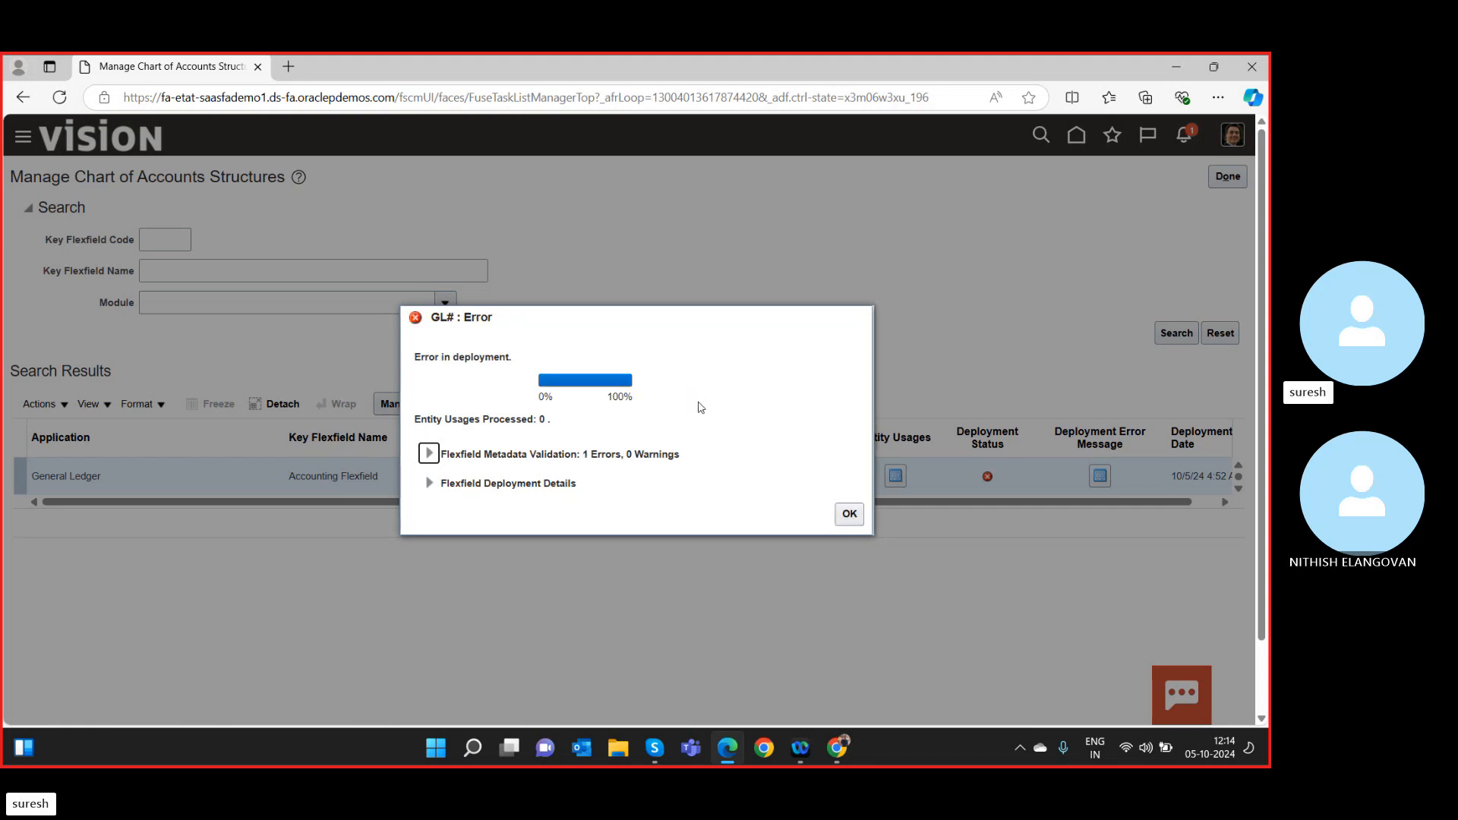
Read the GL_ACCOUNT label error under Flexfield Metadata Validation and close the report.
click(429, 454)
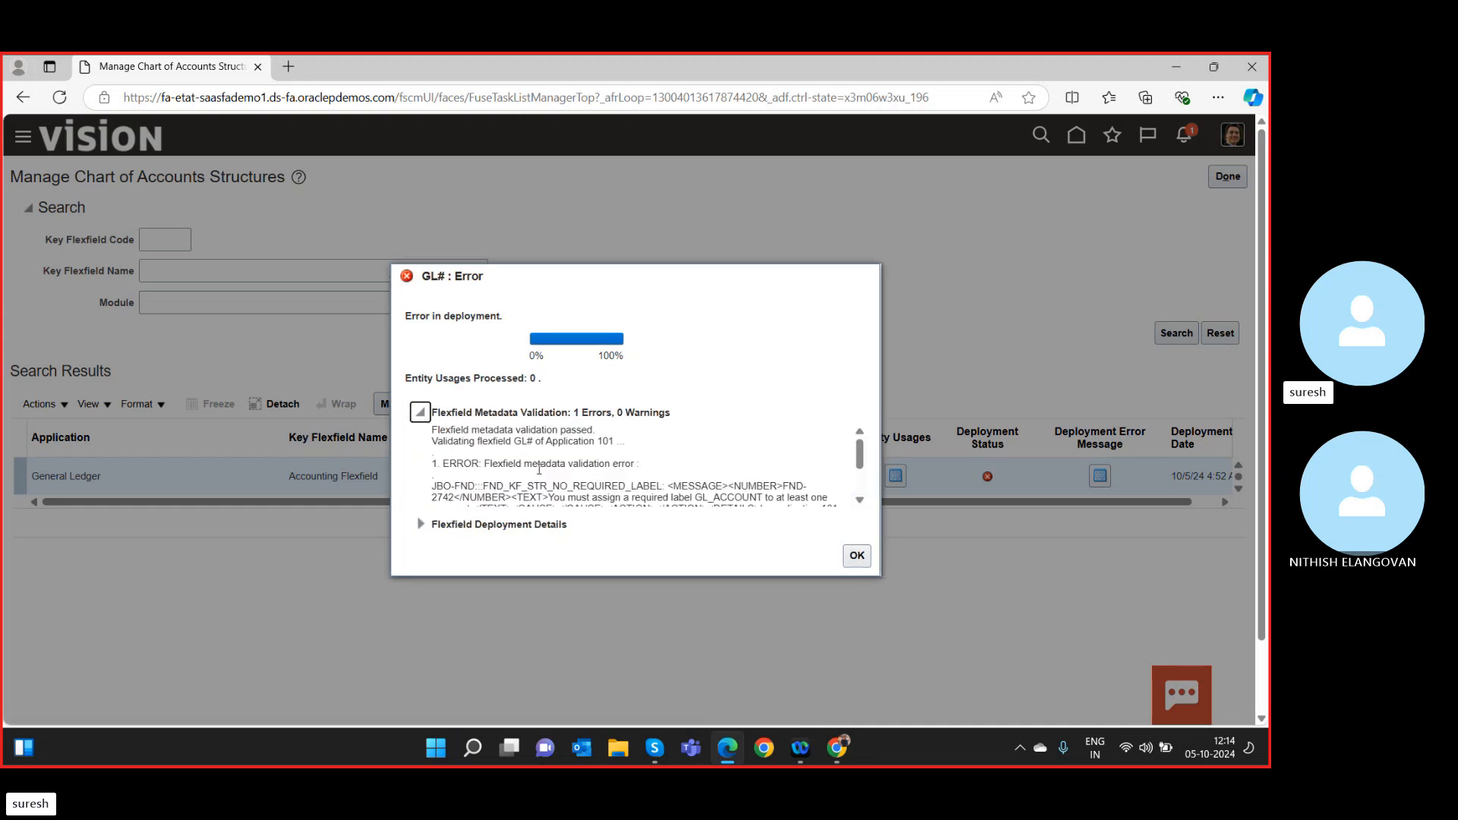
scroll(583, 457, down, 3)
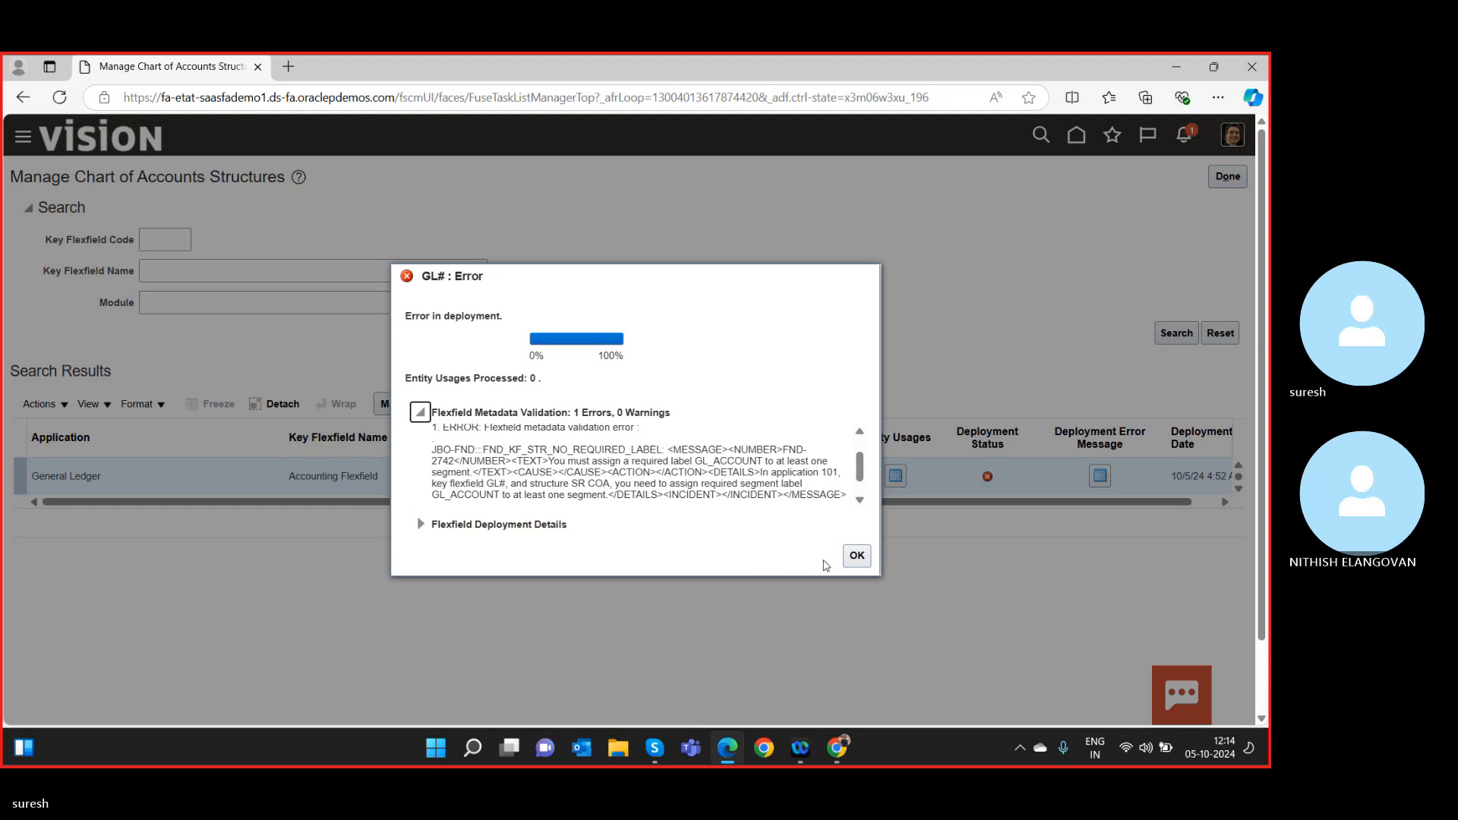
click(860, 562)
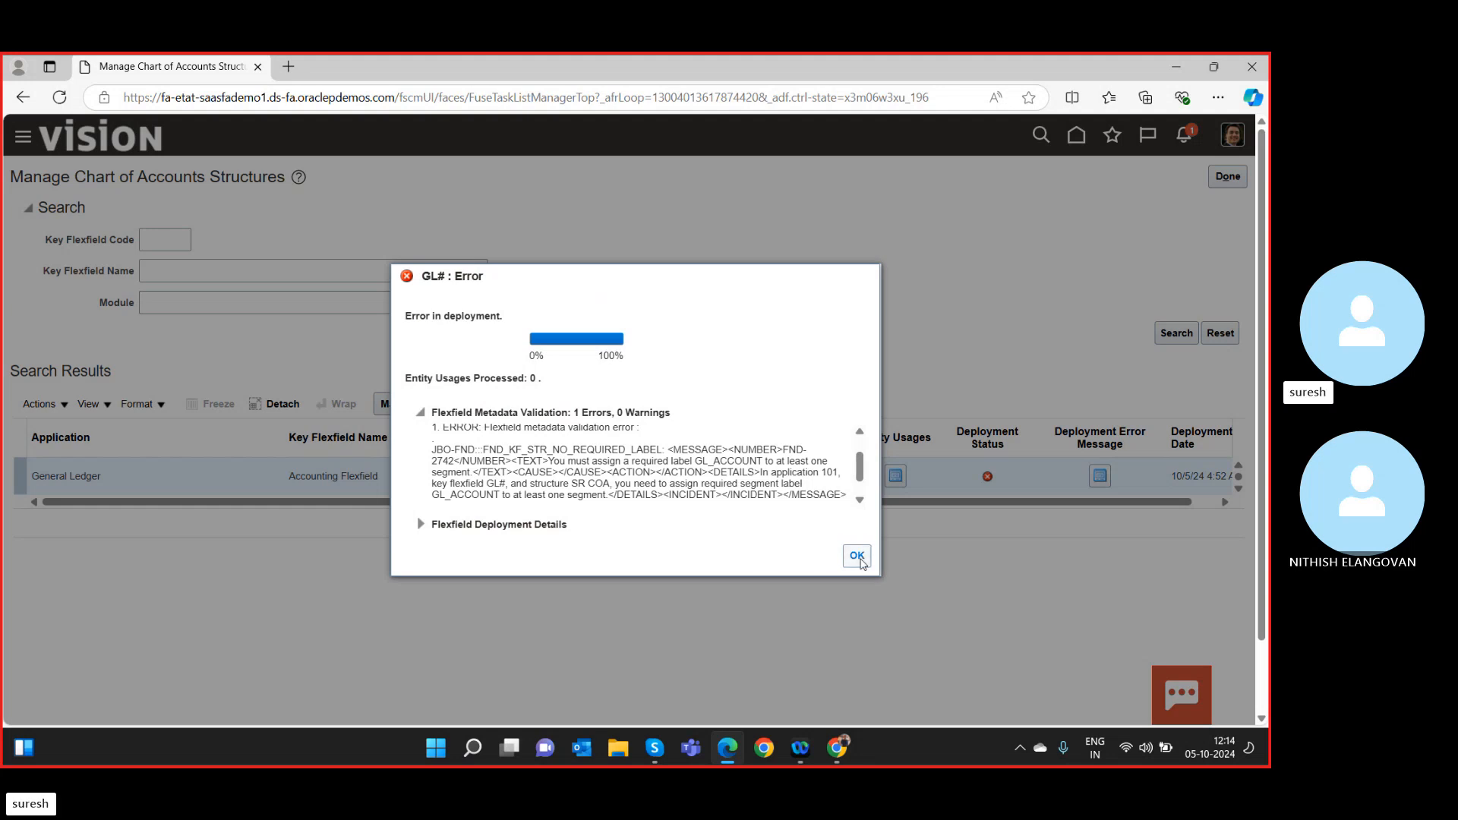
click(861, 562)
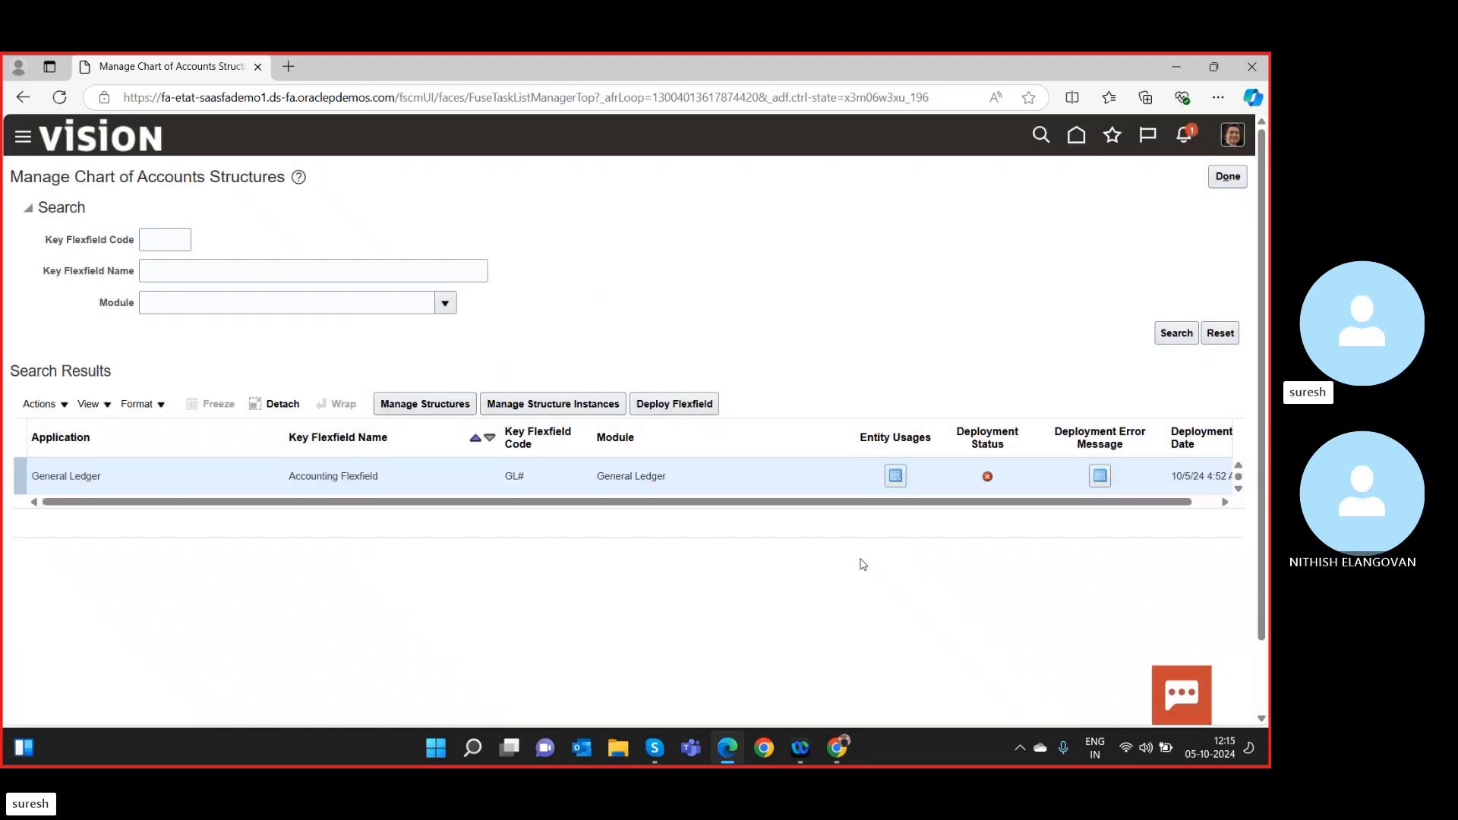
click(1226, 179)
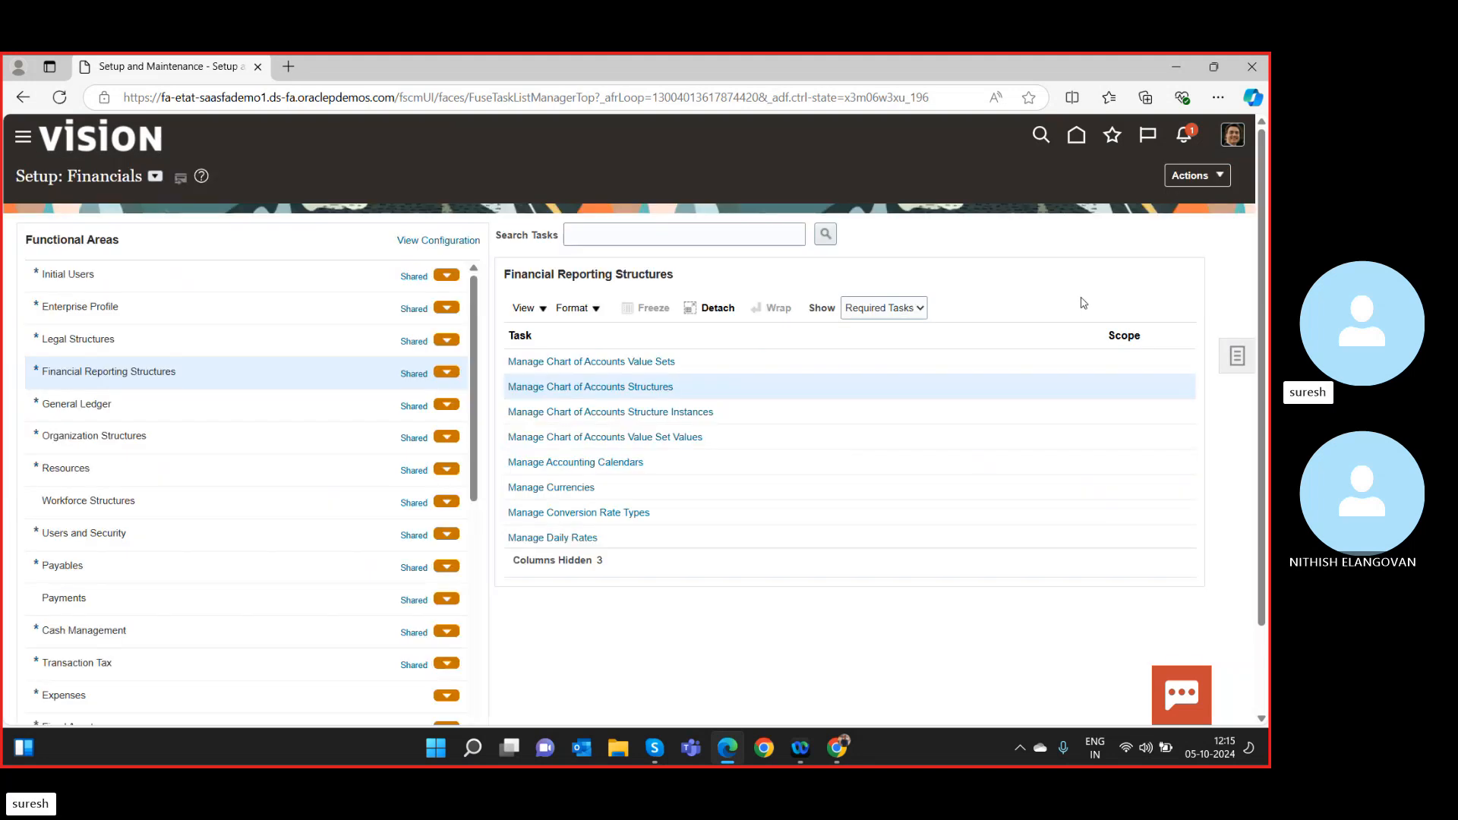
click(654, 388)
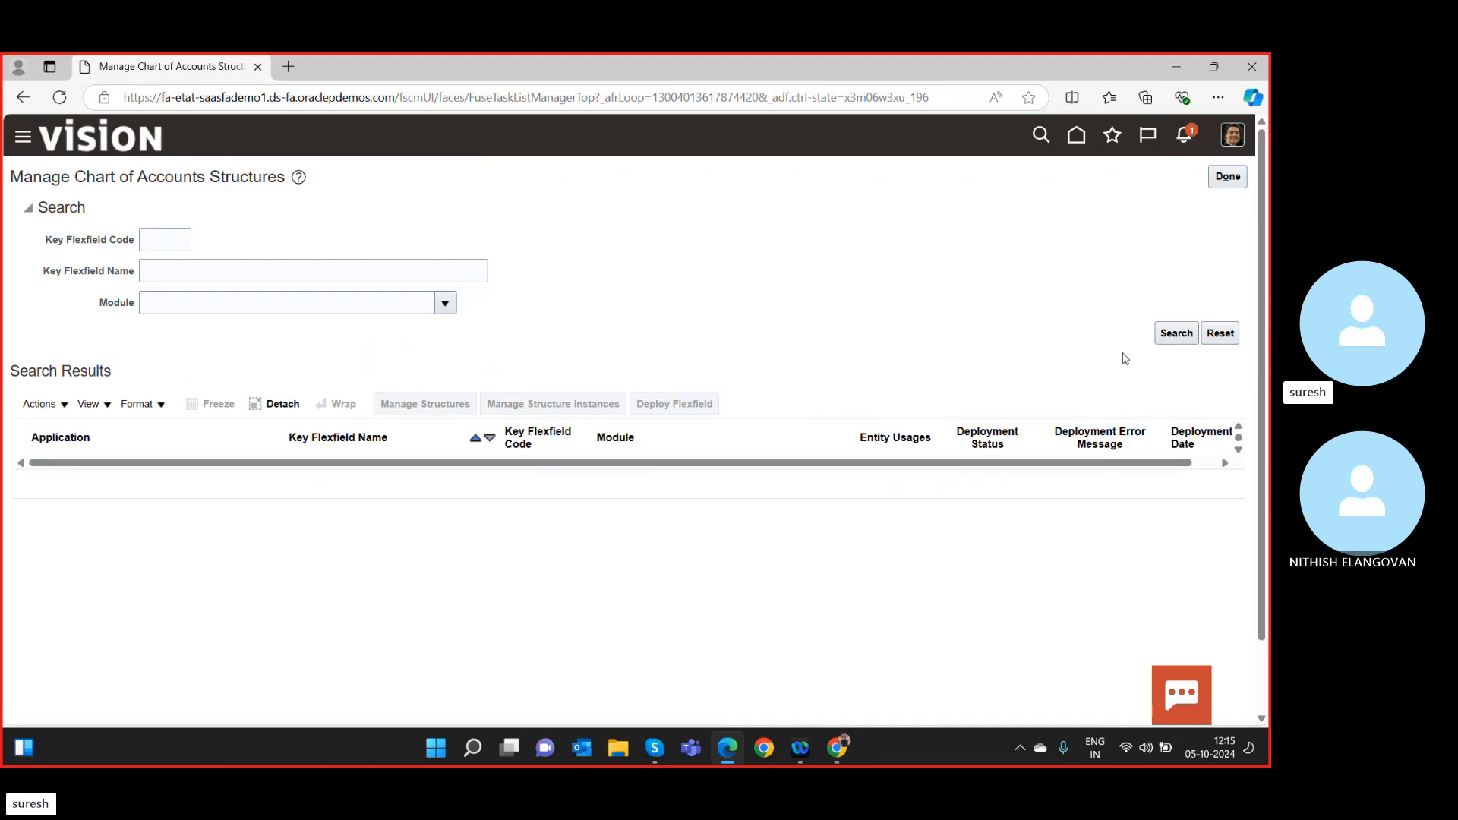
click(1174, 339)
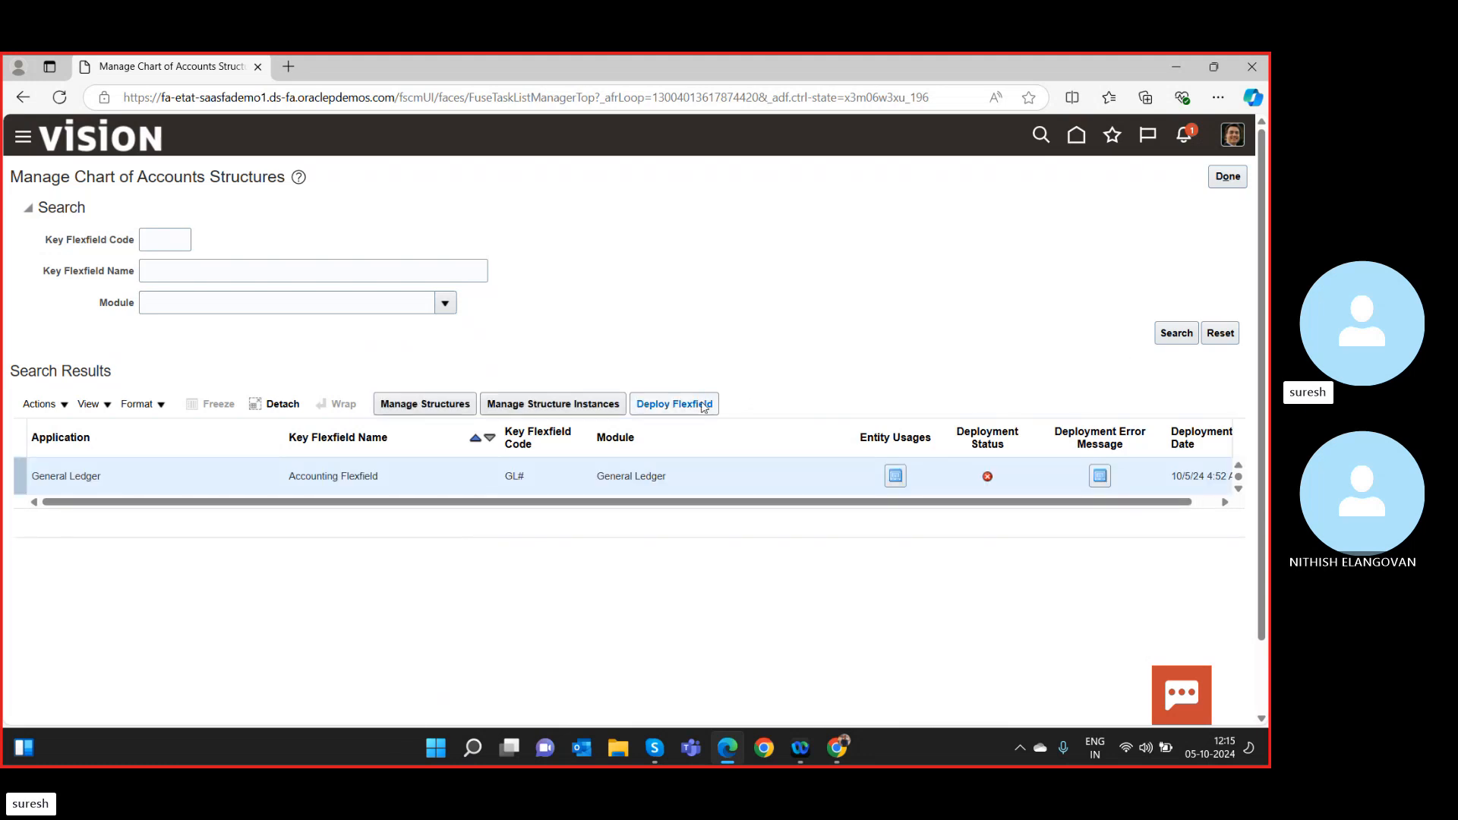
Redeploy the Accounting Flexfield and read the error that SR COA lacks a GL_ACCOUNT-labelled segment, then close it.
click(704, 408)
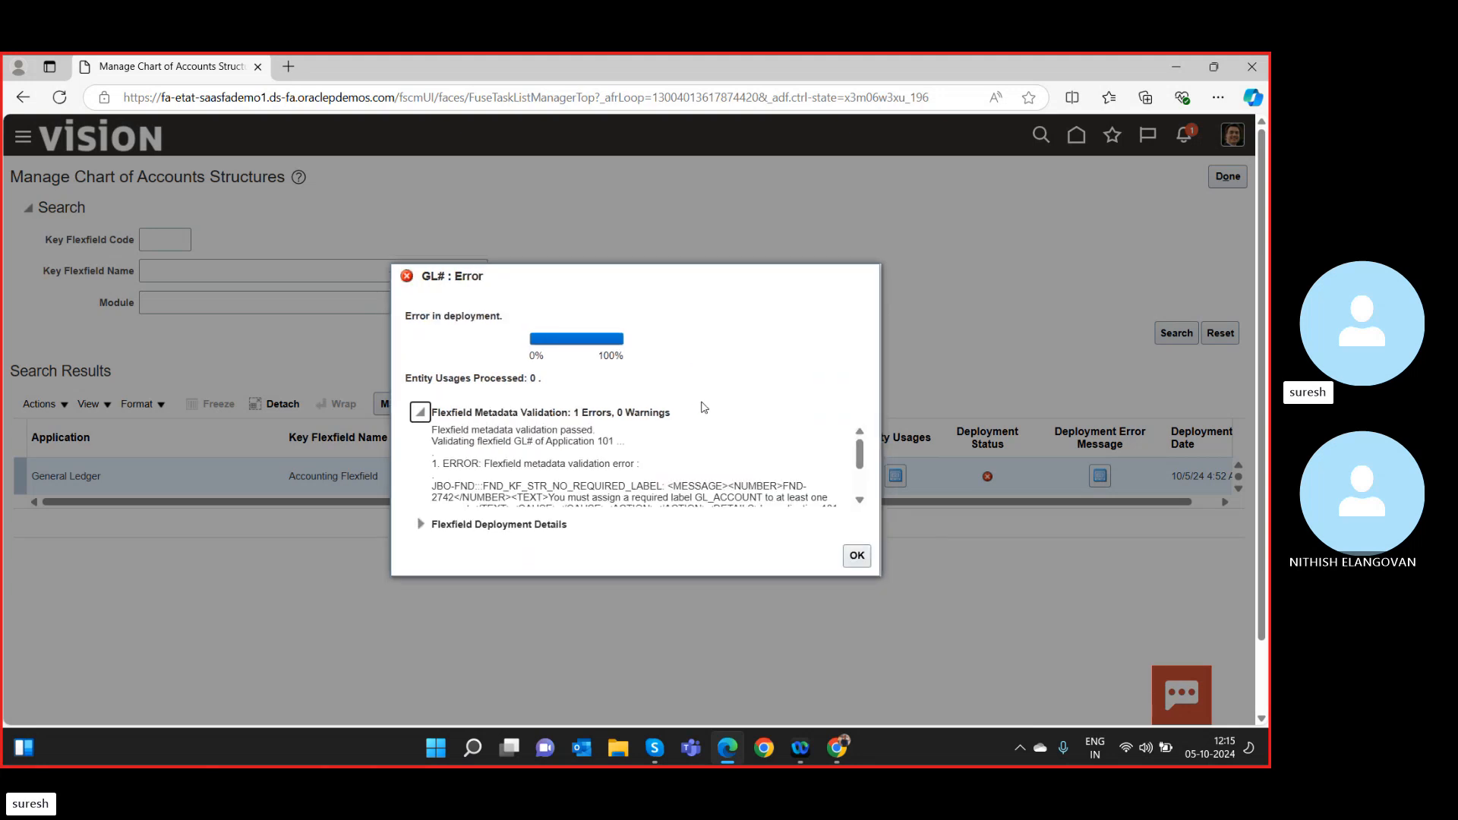
scroll(705, 408, down, 1)
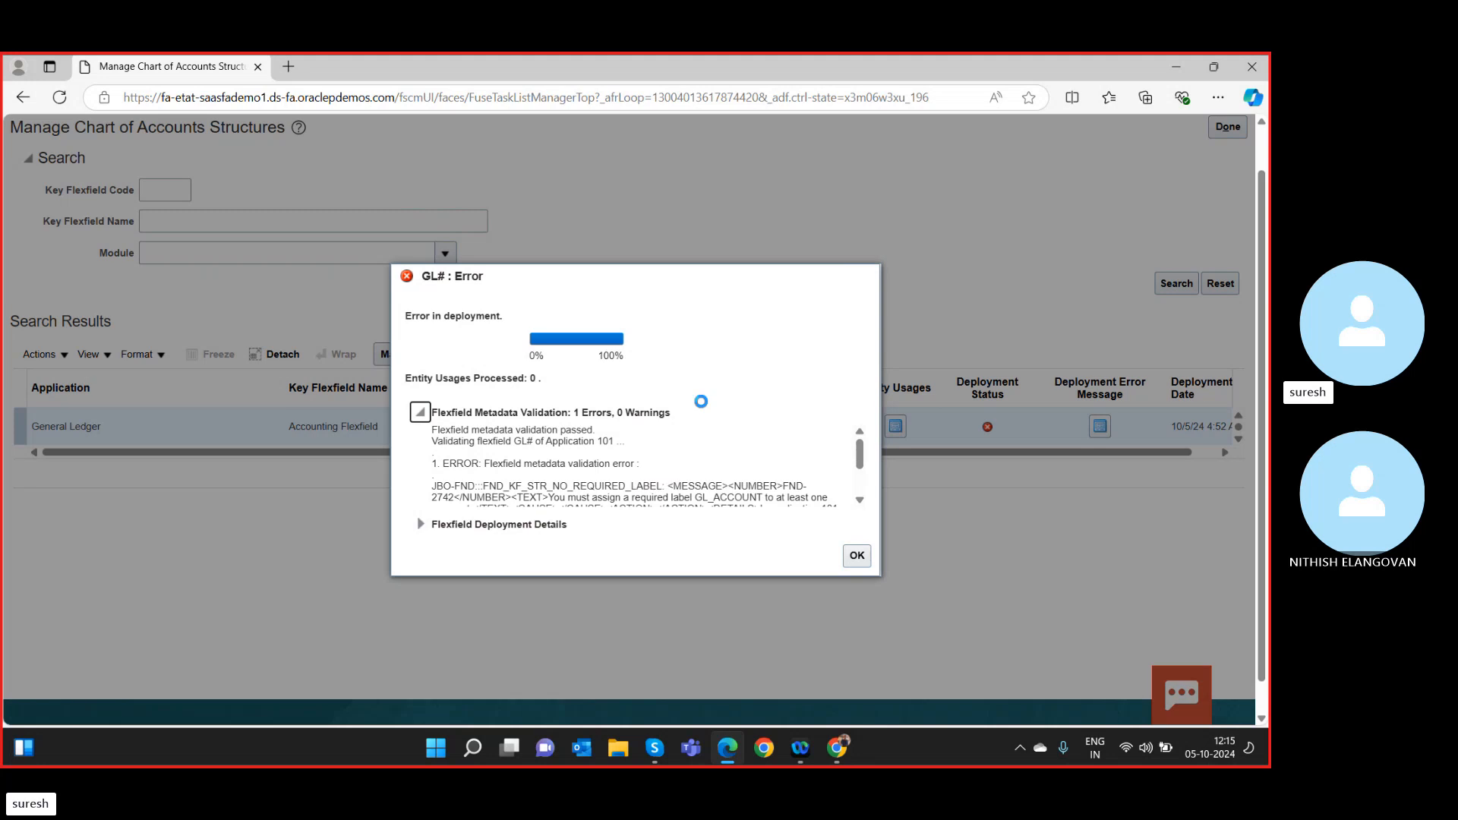
scroll(703, 404, down, 1)
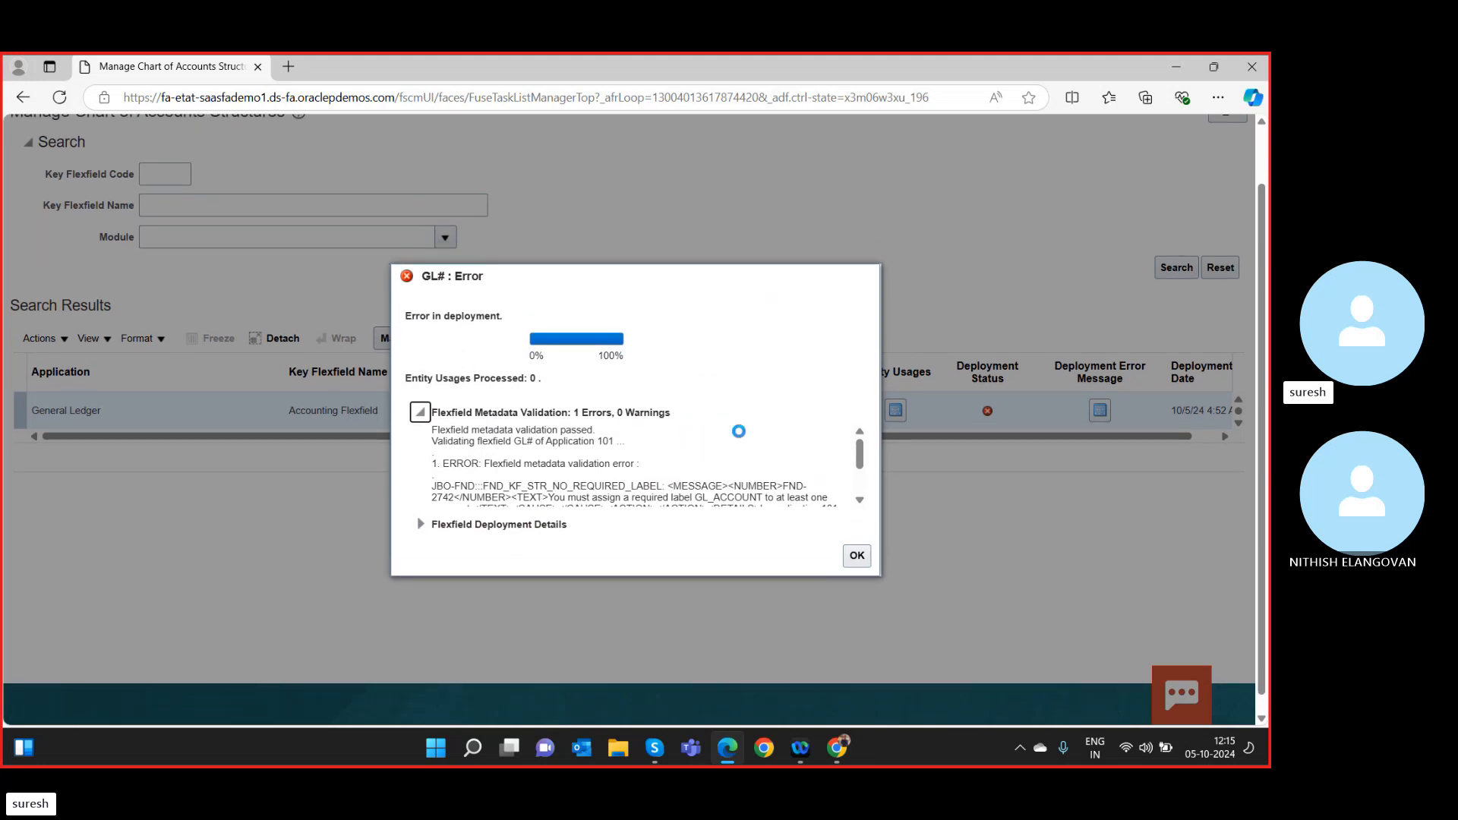
mouse_move(859, 456)
mouse_down()
mouse_move(877, 471)
mouse_move(872, 437)
mouse_up()
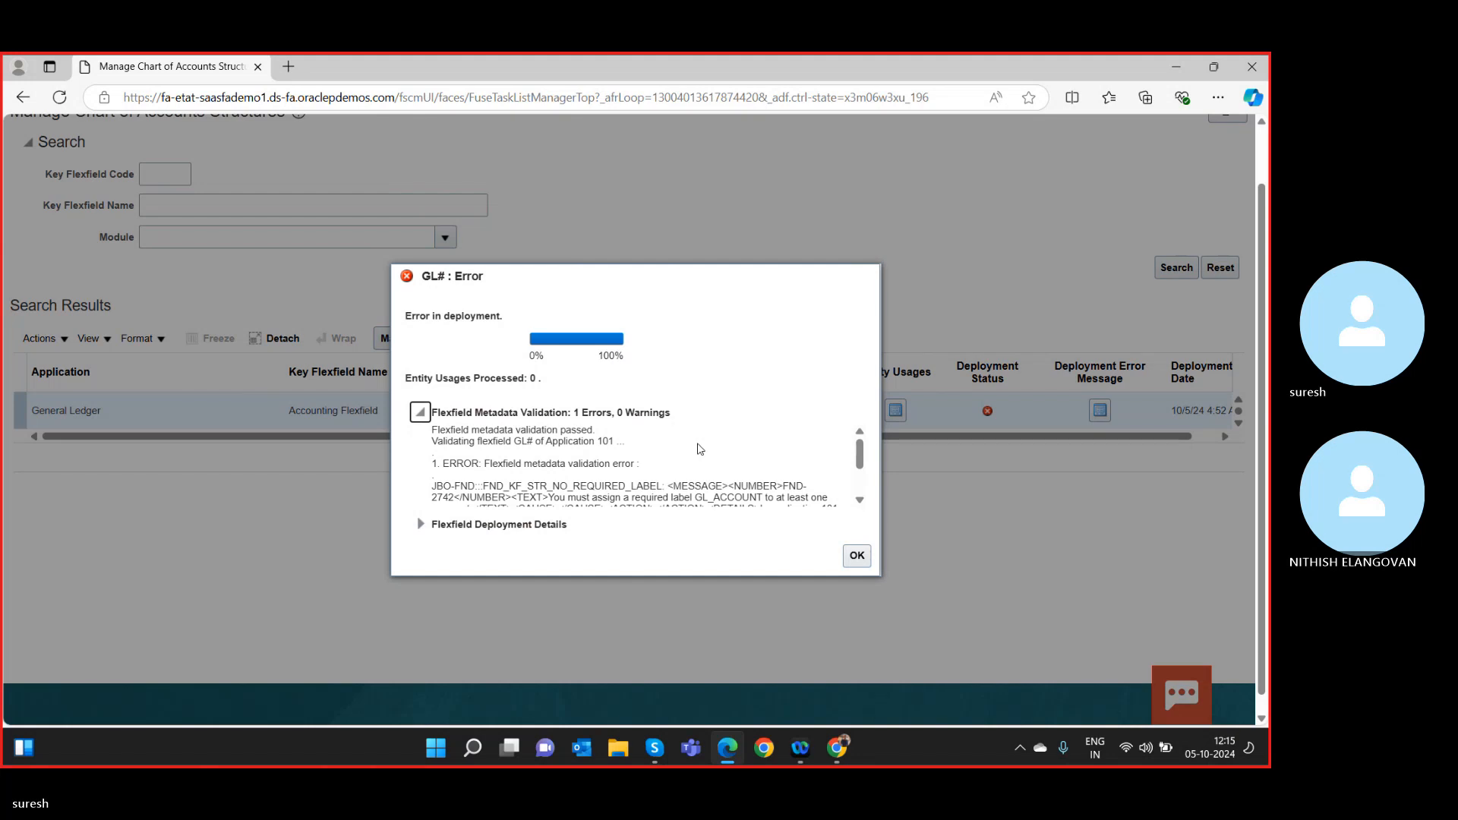
scroll(699, 448, down, 3)
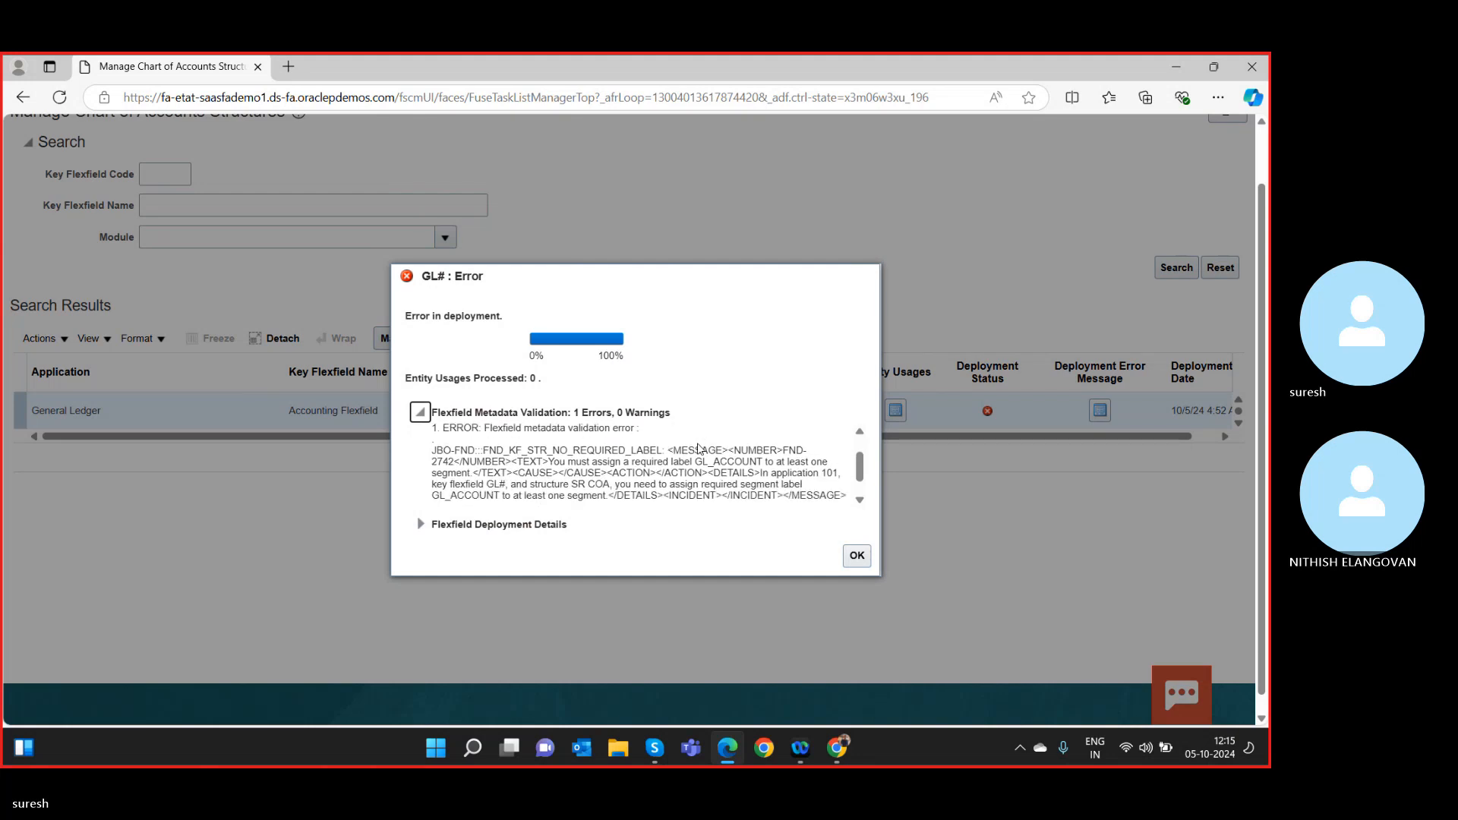
scroll(699, 444, up, 1)
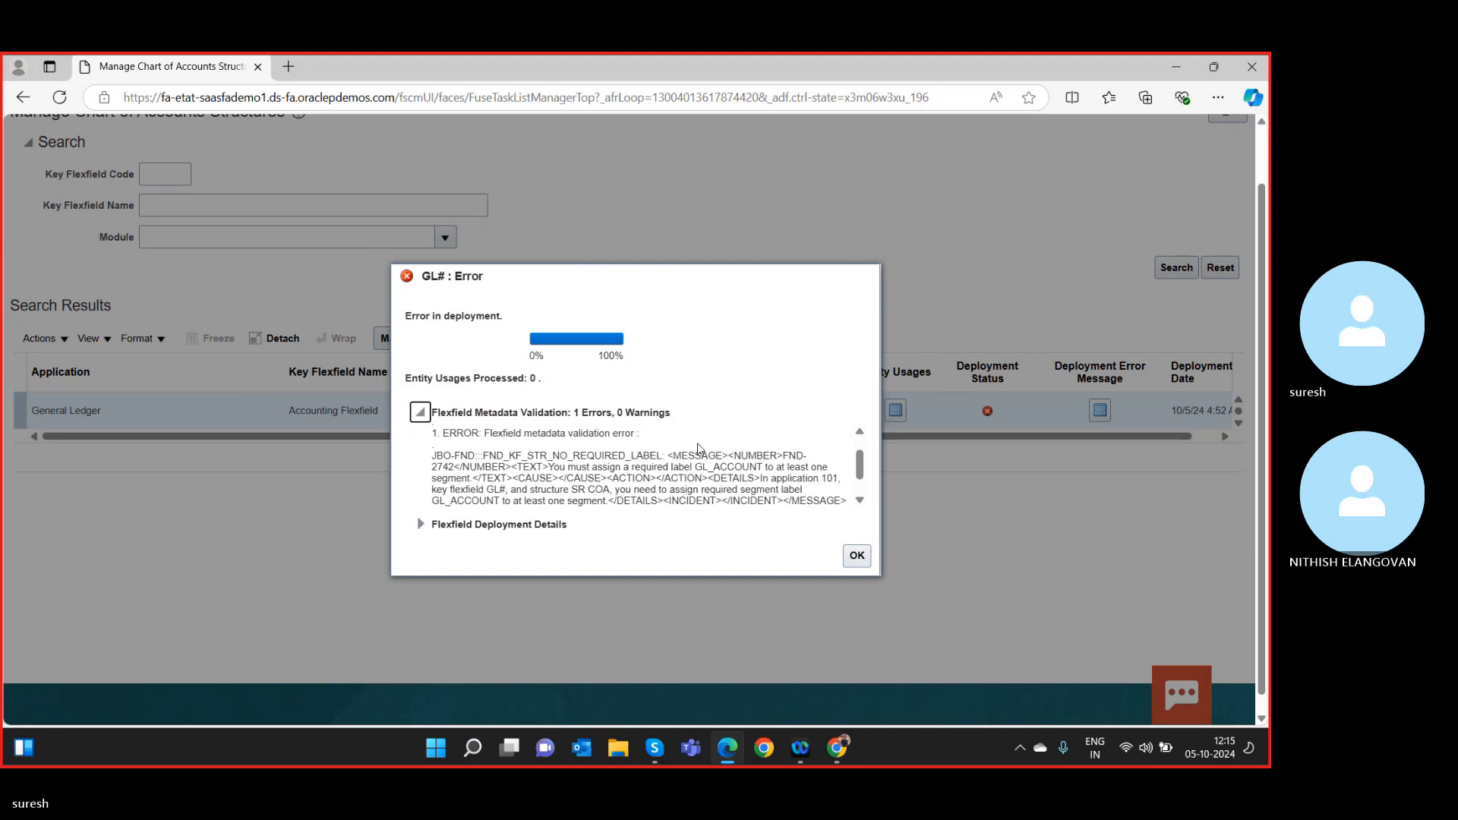
scroll(699, 448, down, 1)
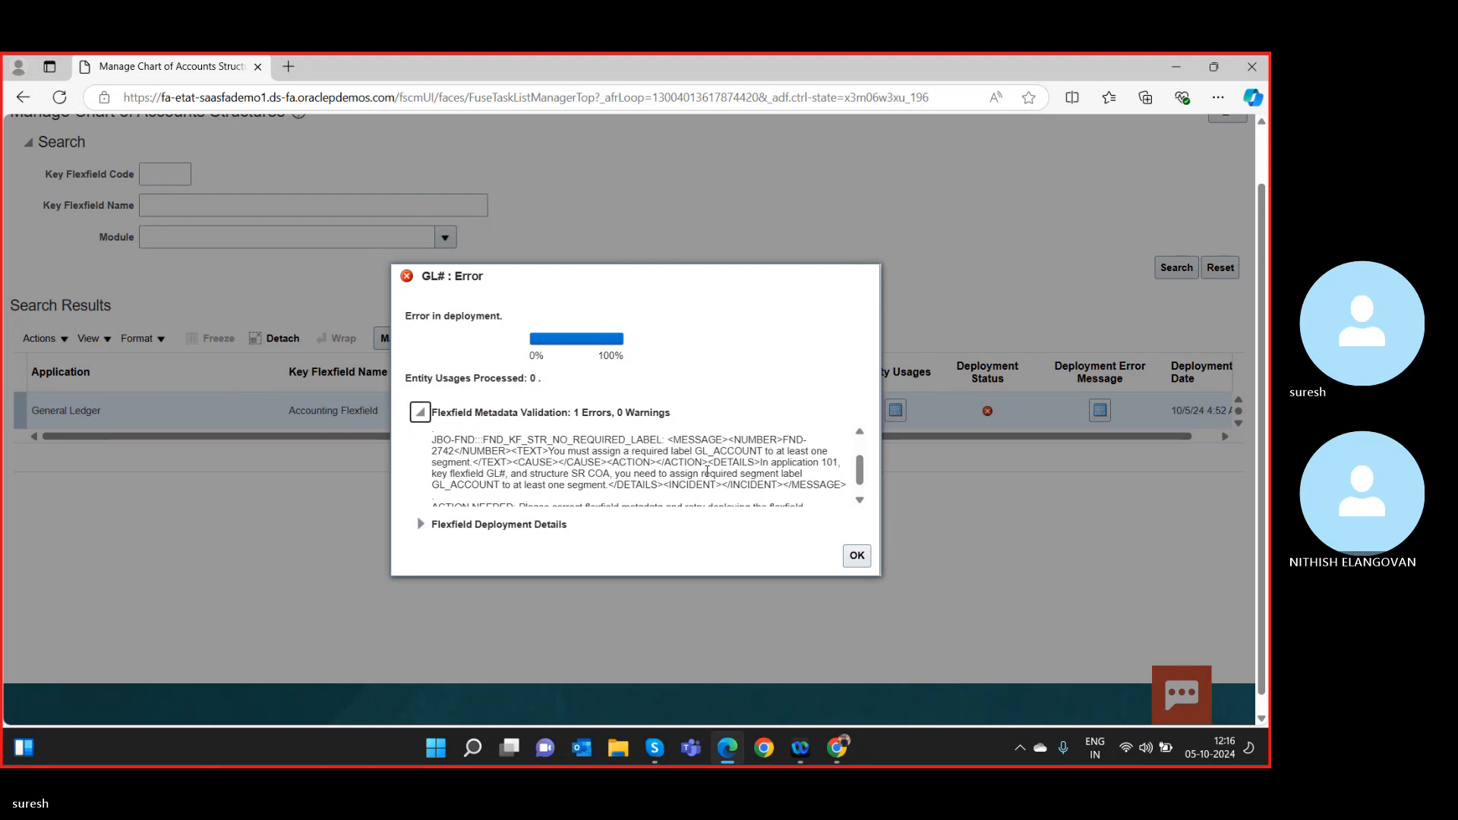
scroll(707, 469, down, 2)
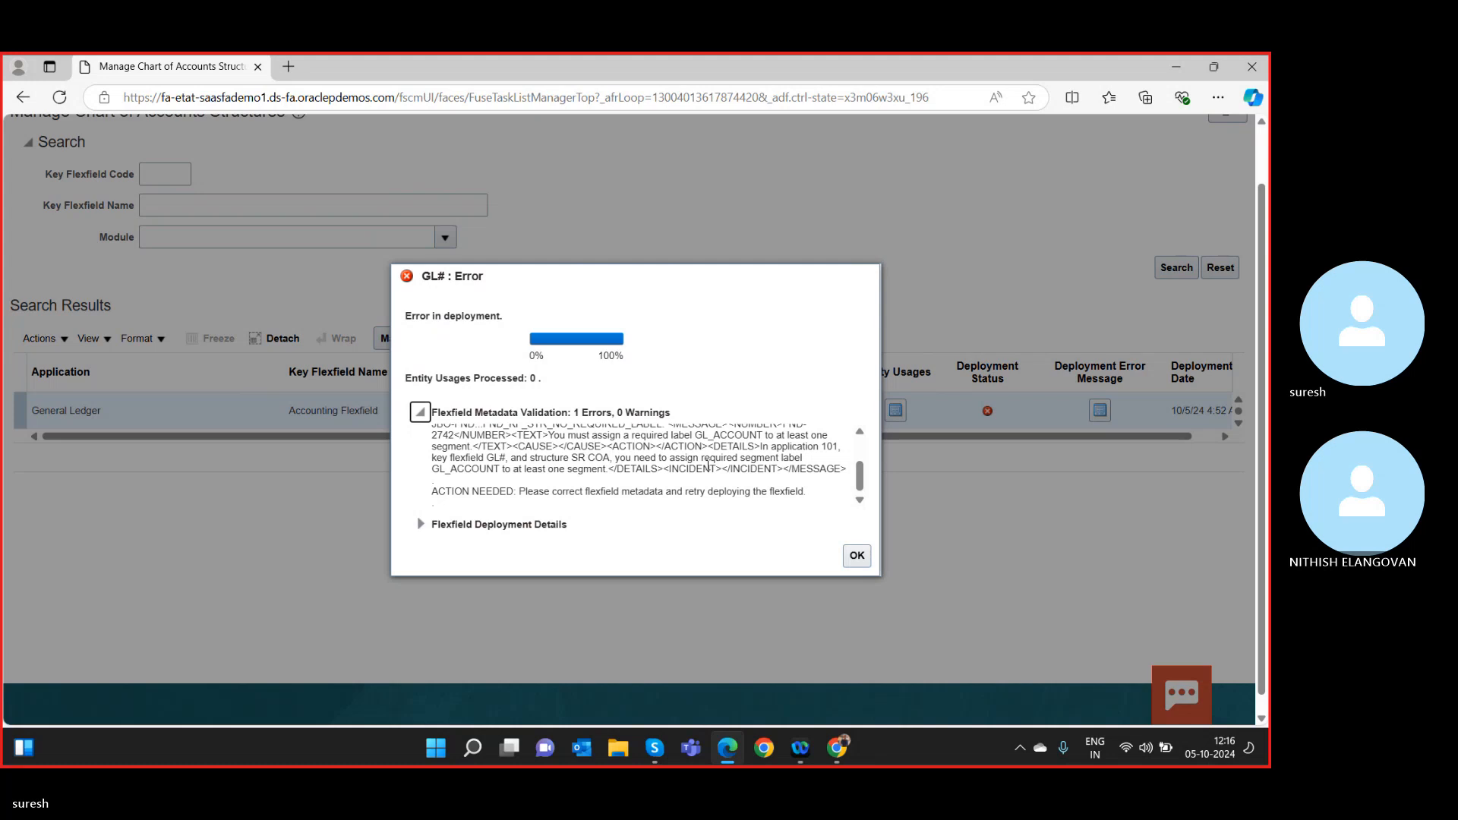
scroll(707, 465, down, 1)
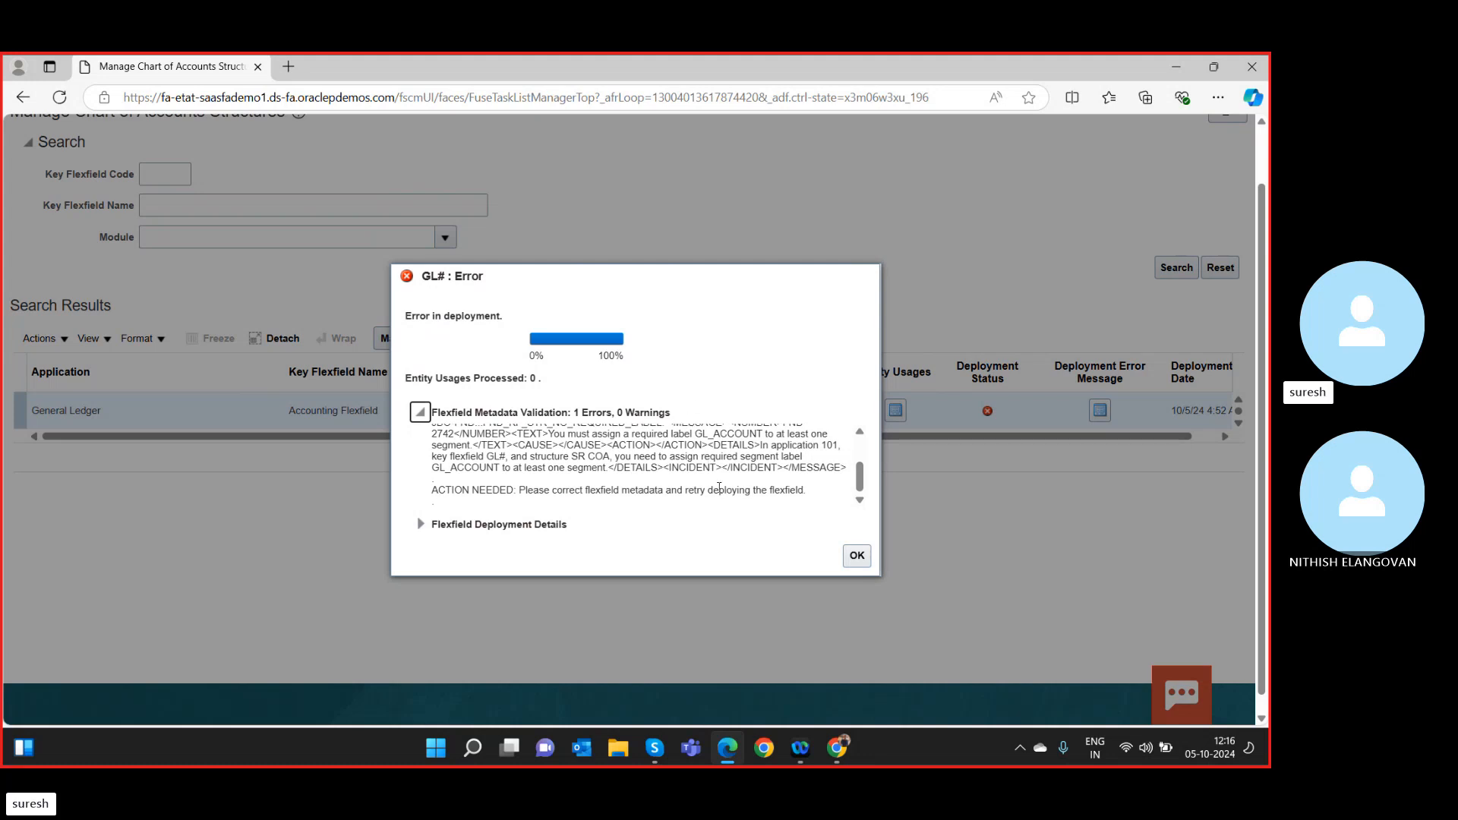
scroll(714, 487, down, 1)
scroll(713, 487, down, 1)
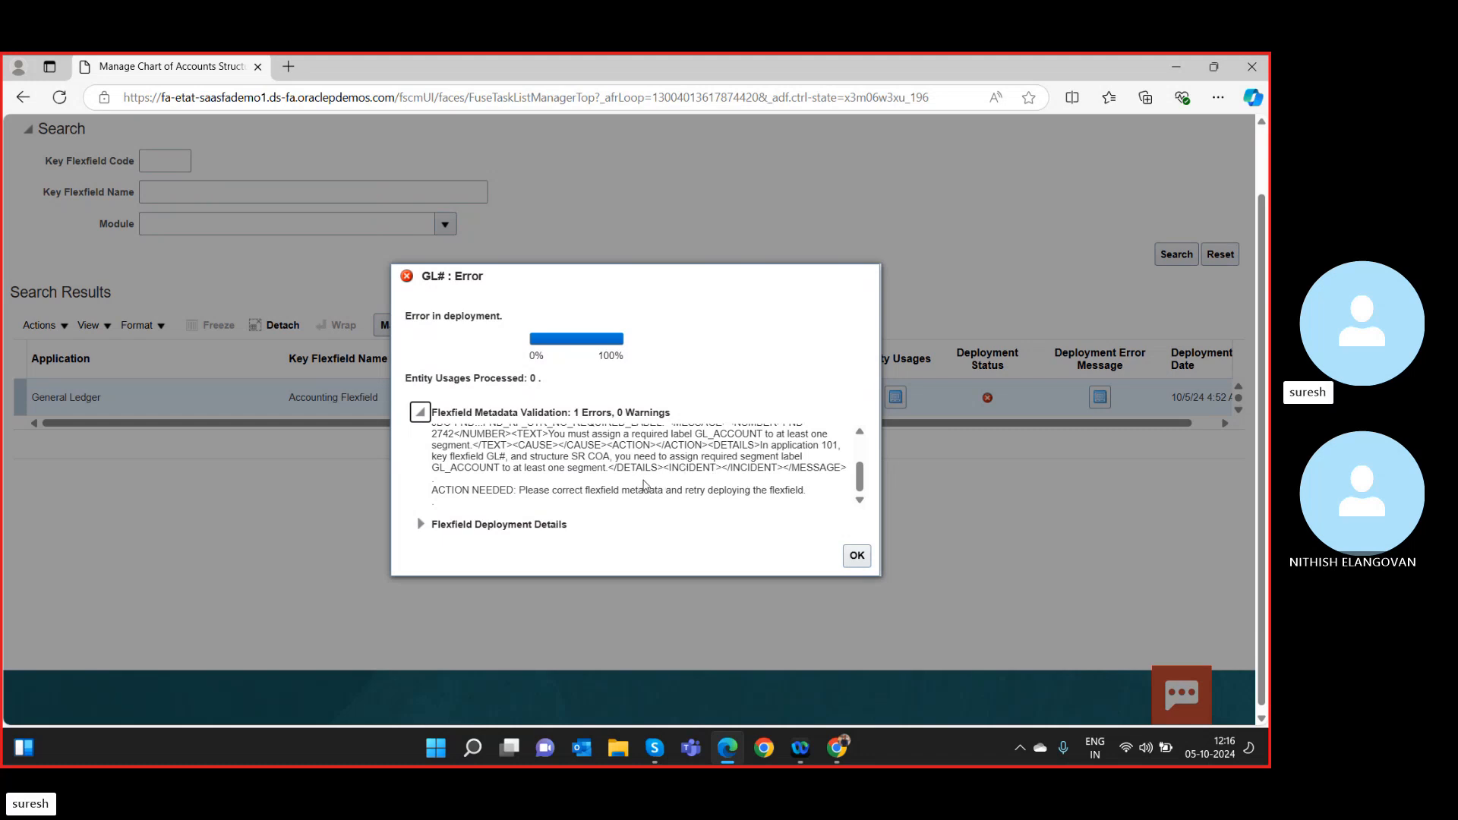
scroll(692, 451, down, 1)
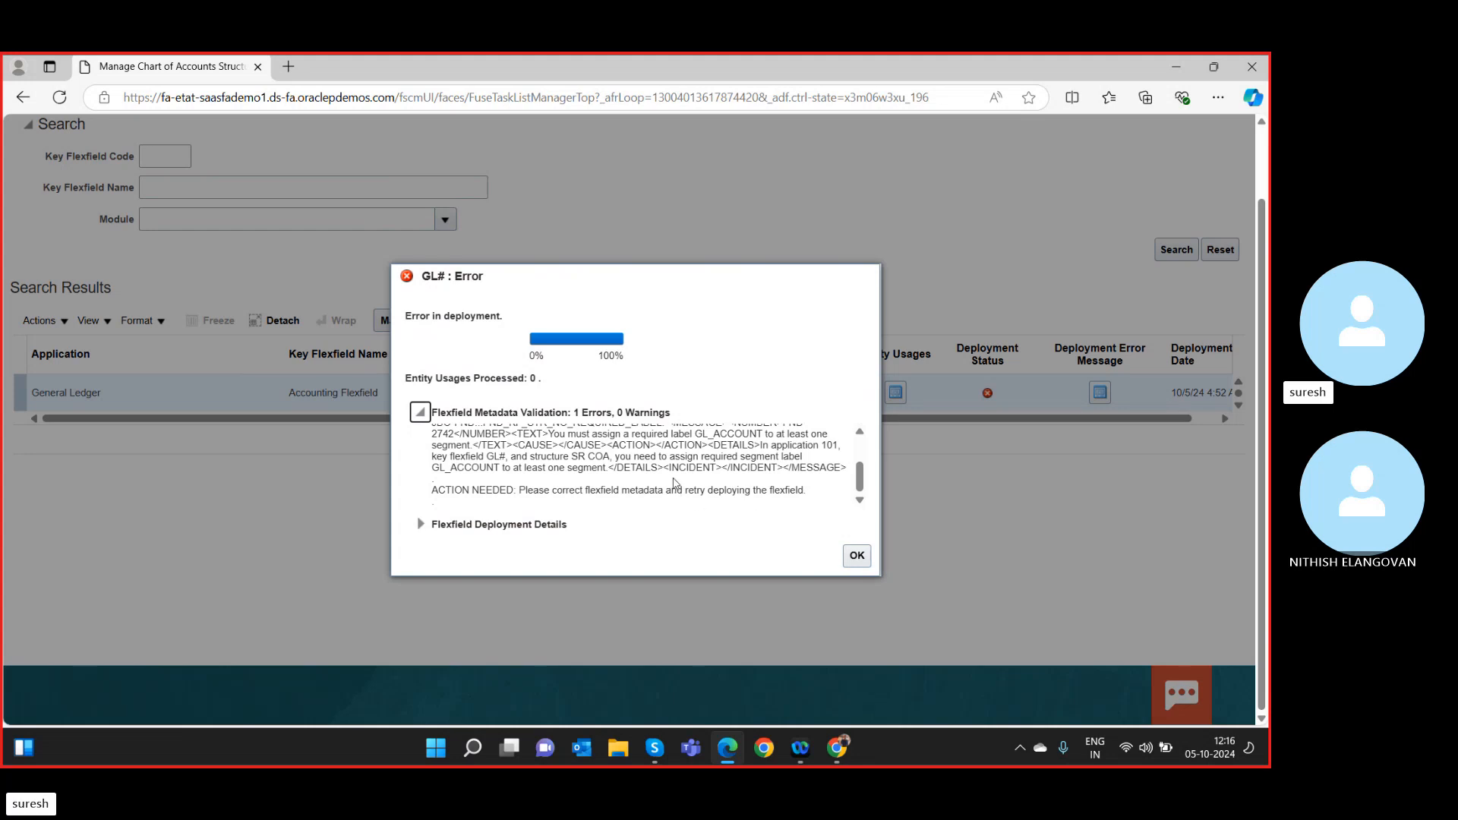
click(858, 556)
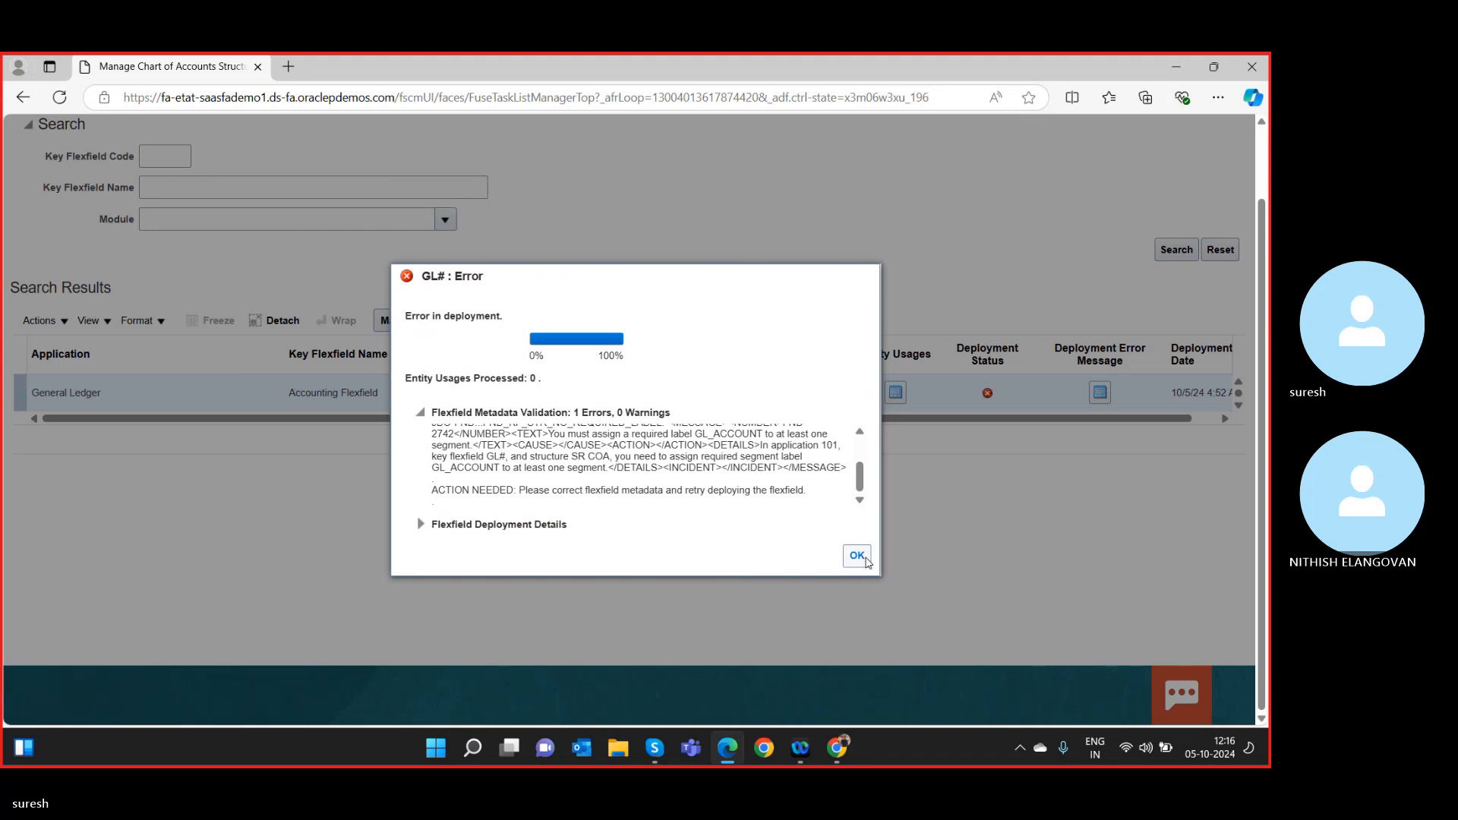
click(852, 554)
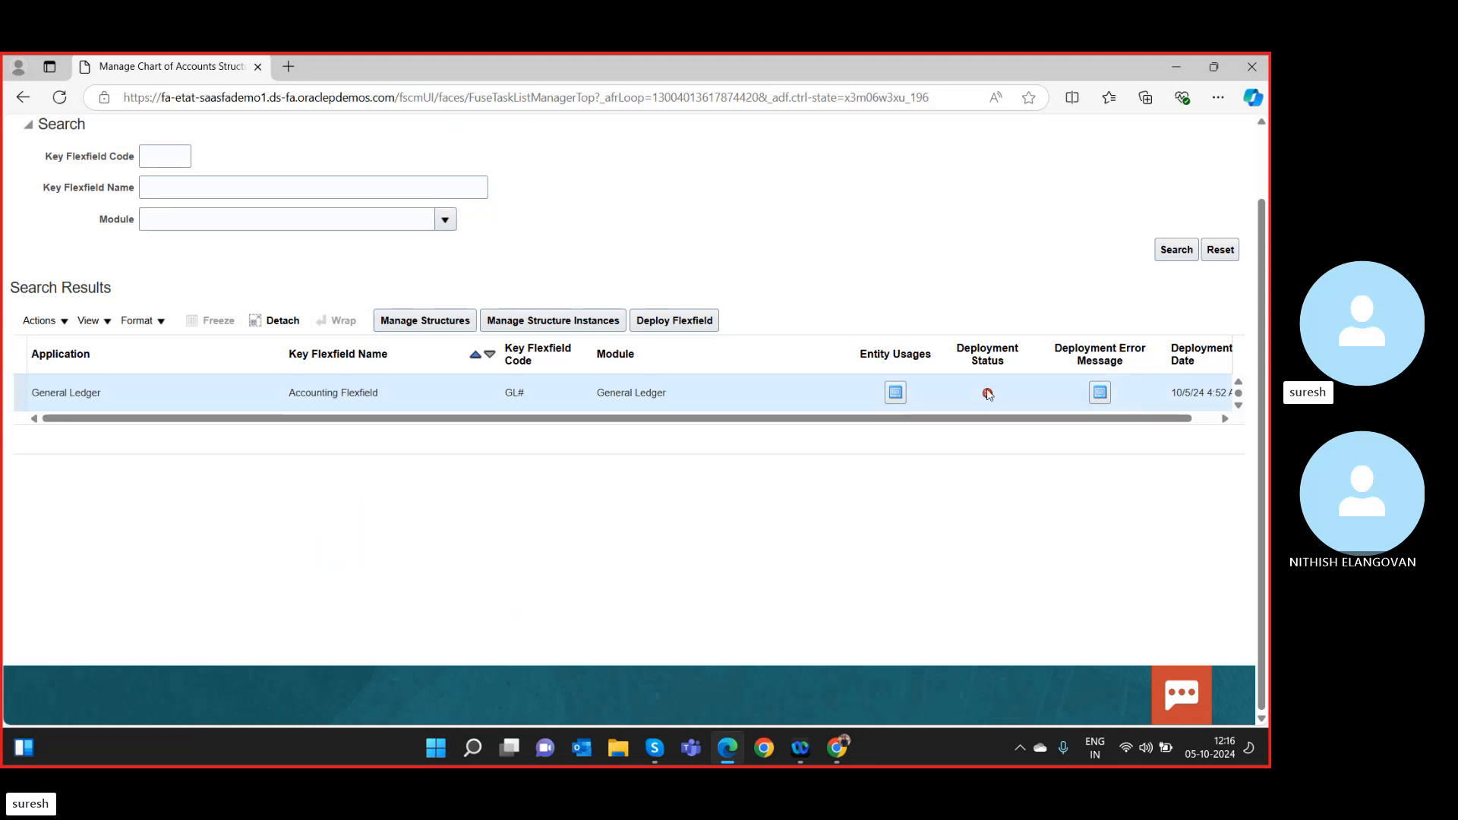
Retry the Accounting Flexfield deployment and read the ACTION NEEDED advice to fix metadata and redeploy.
click(700, 327)
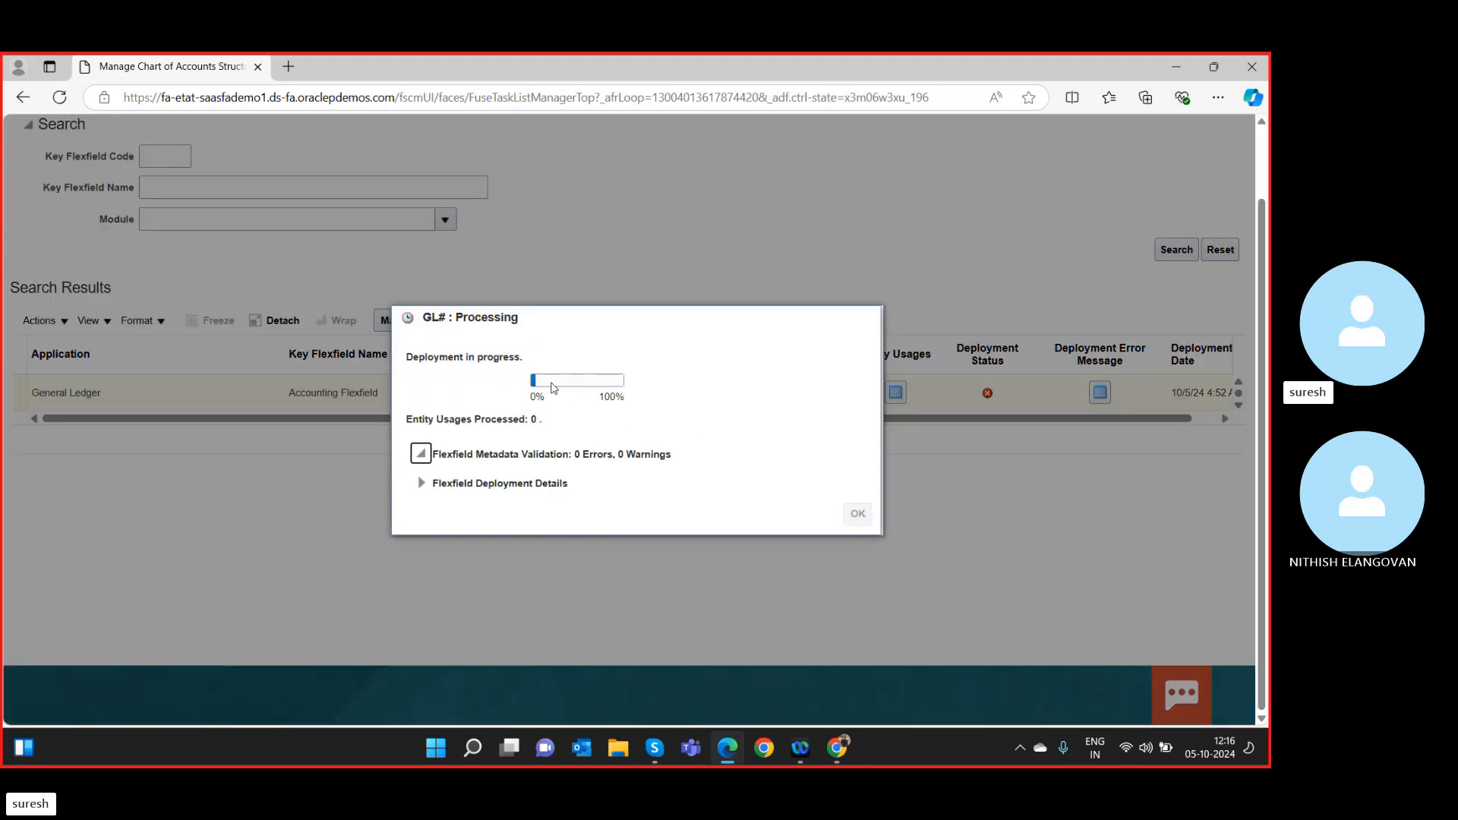
mouse_move(543, 384)
drag(564, 383, 576, 394)
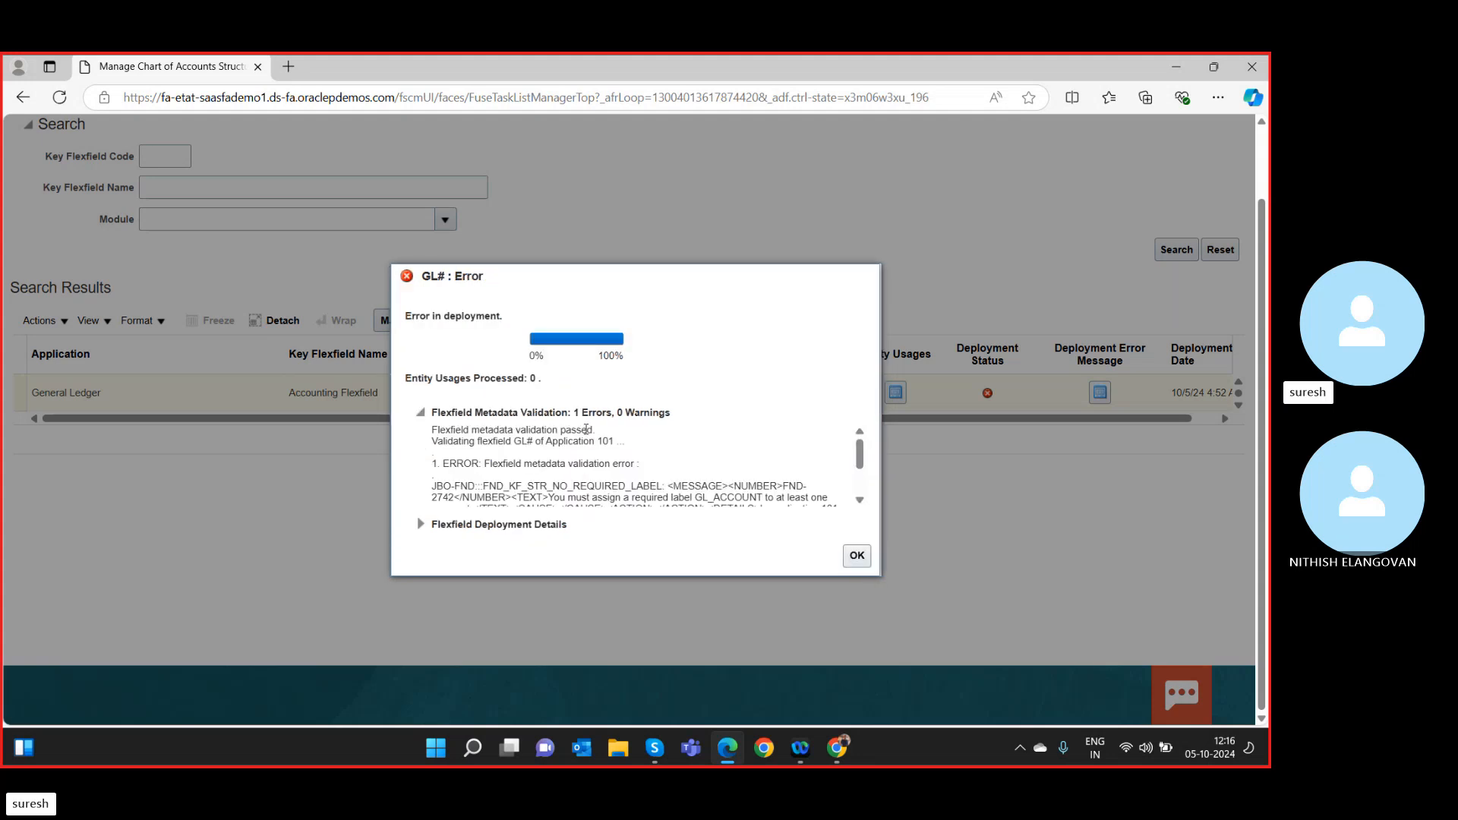
scroll(602, 437, down, 1)
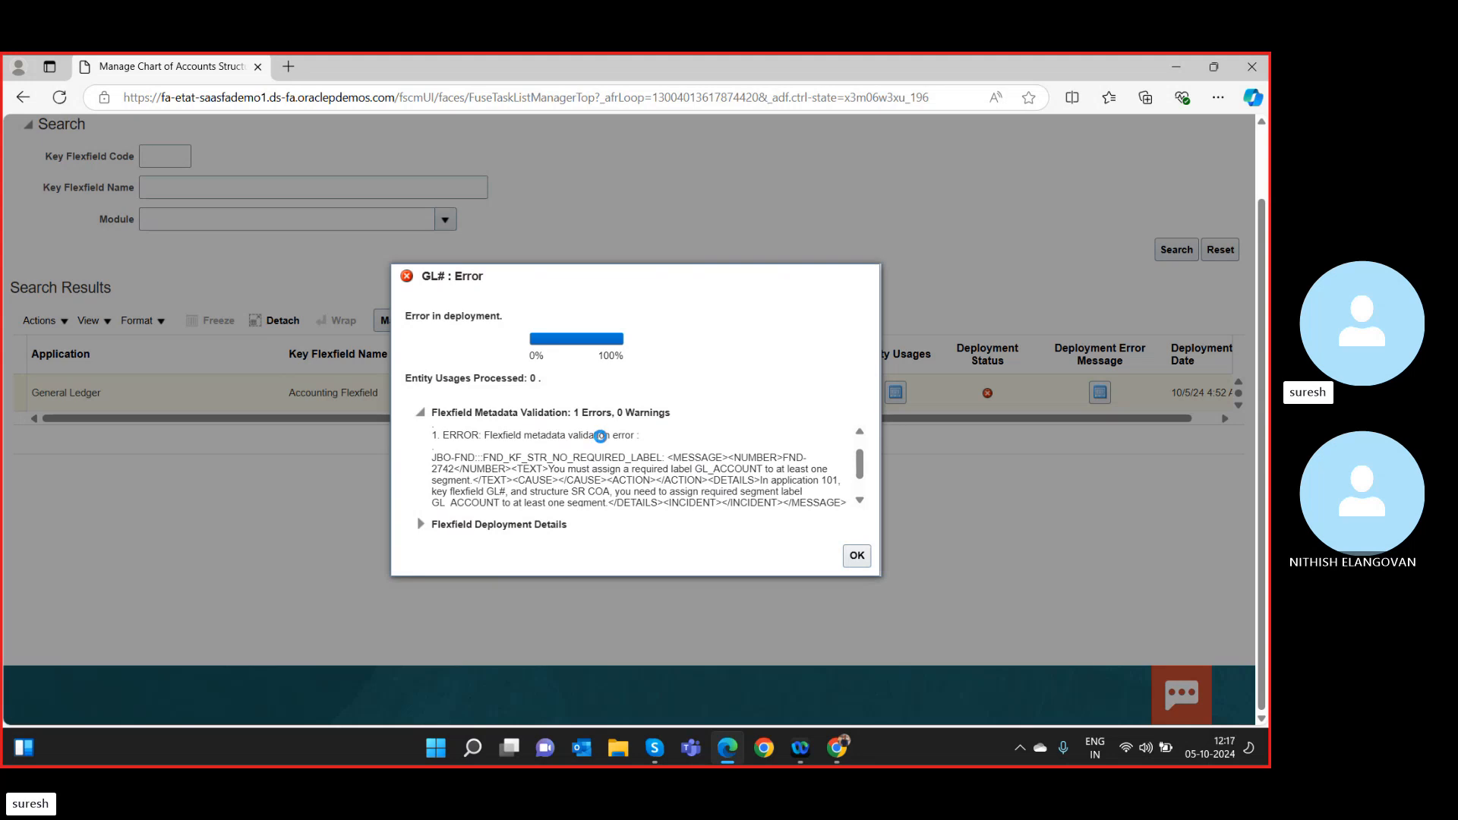
scroll(601, 436, up, 1)
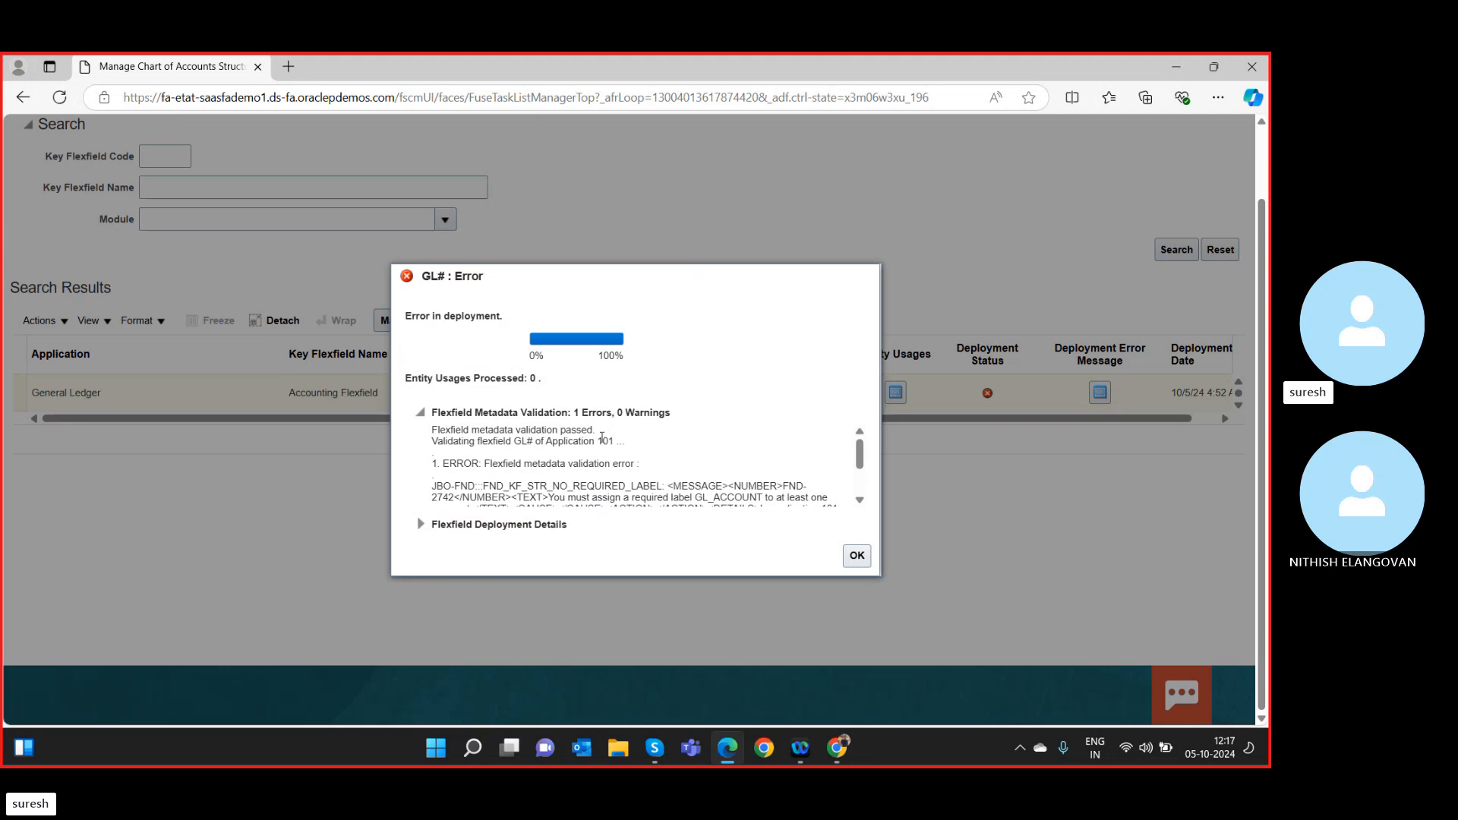
scroll(603, 438, down, 1)
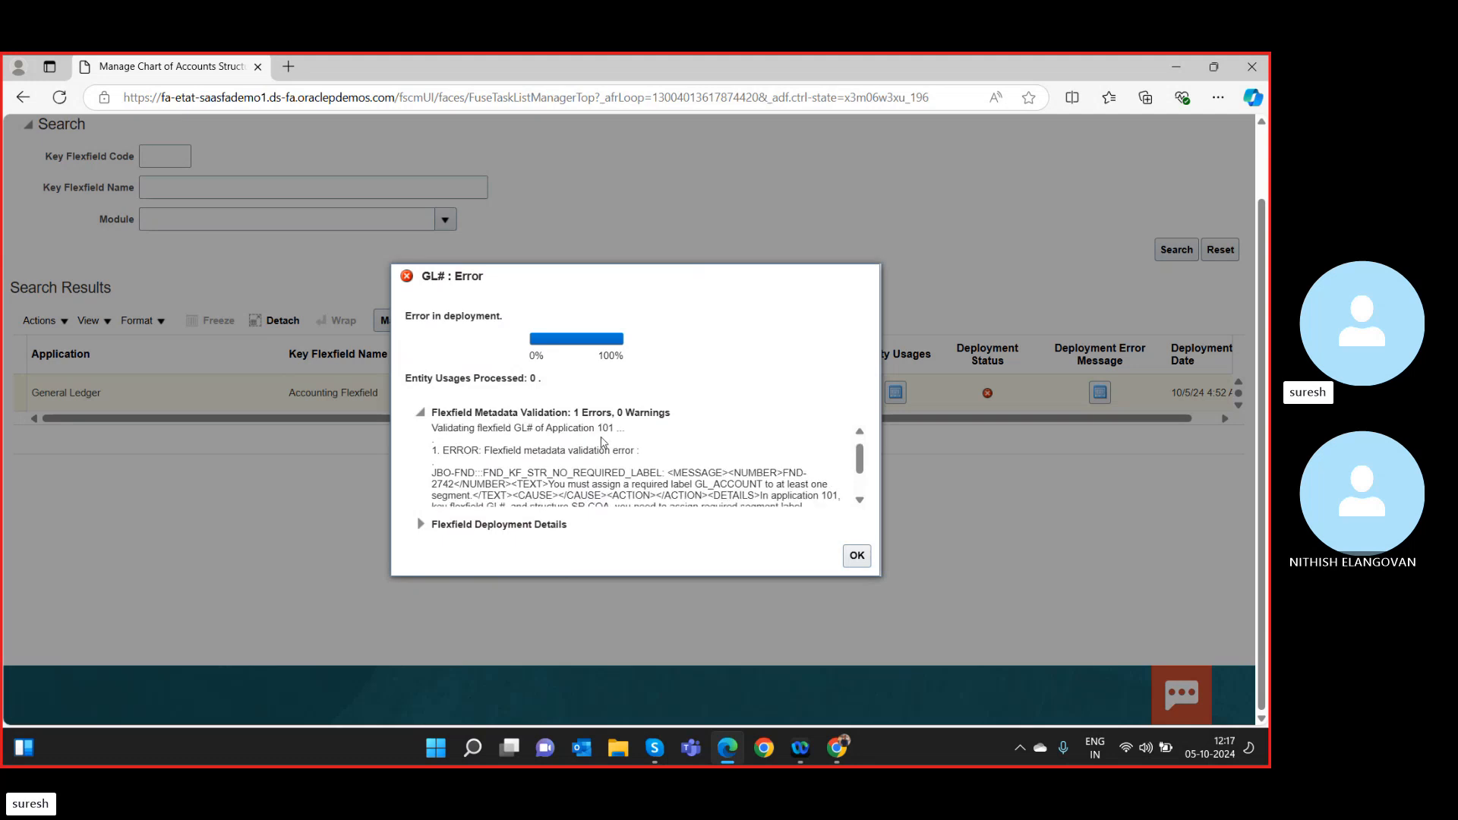
scroll(602, 439, up, 1)
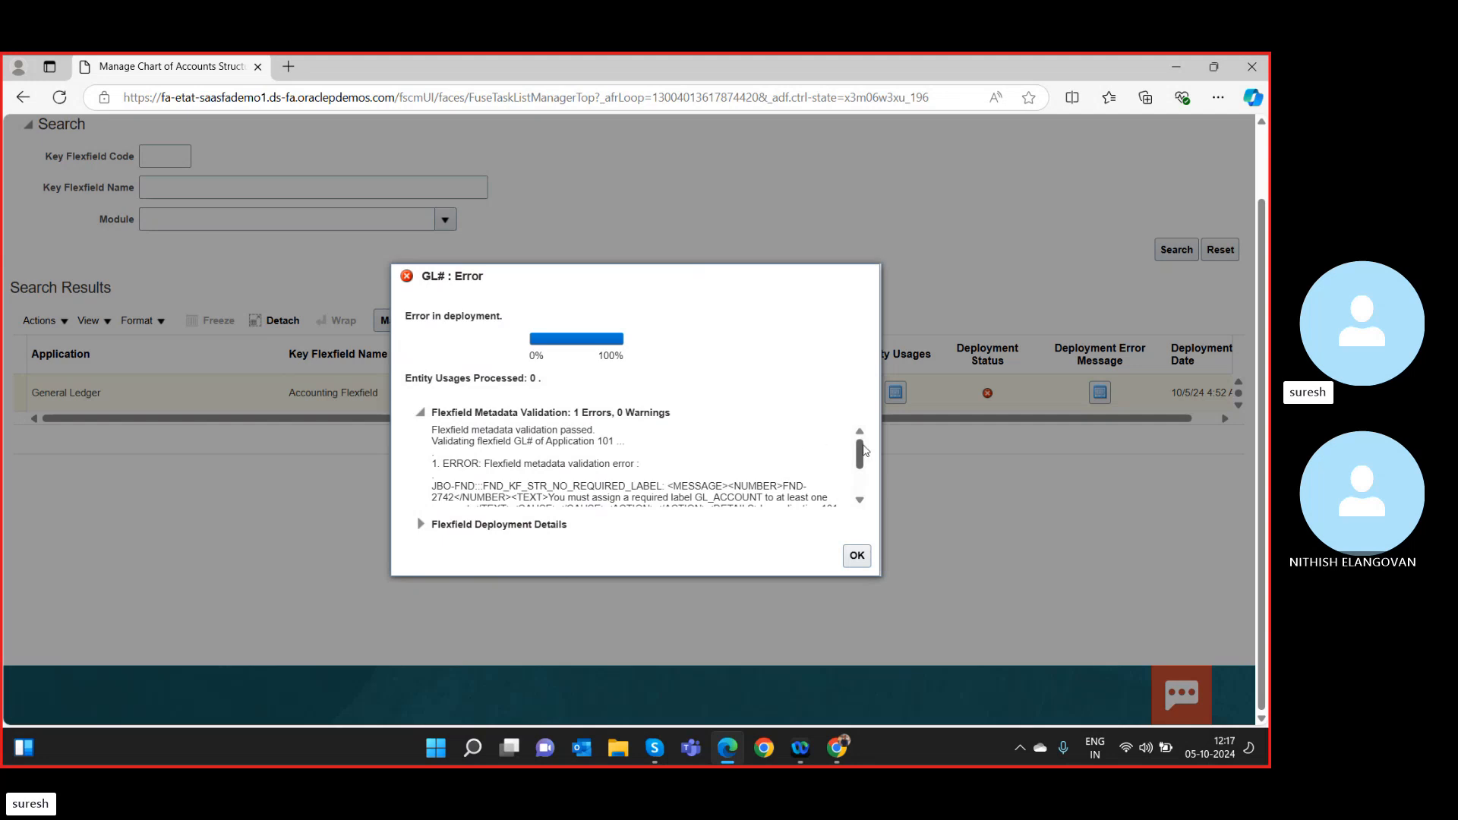
click(860, 500)
click(860, 501)
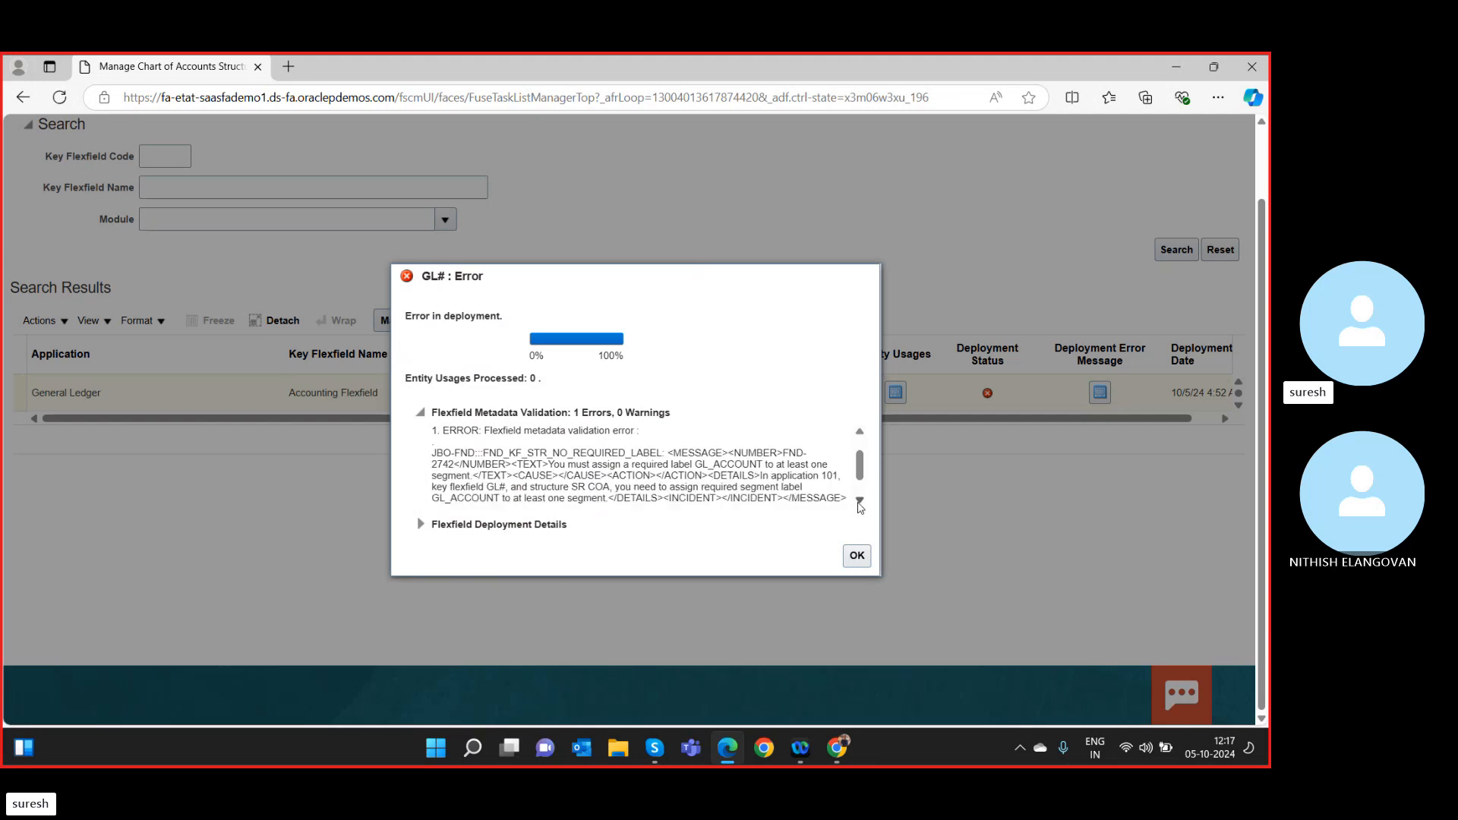
click(860, 502)
click(860, 502)
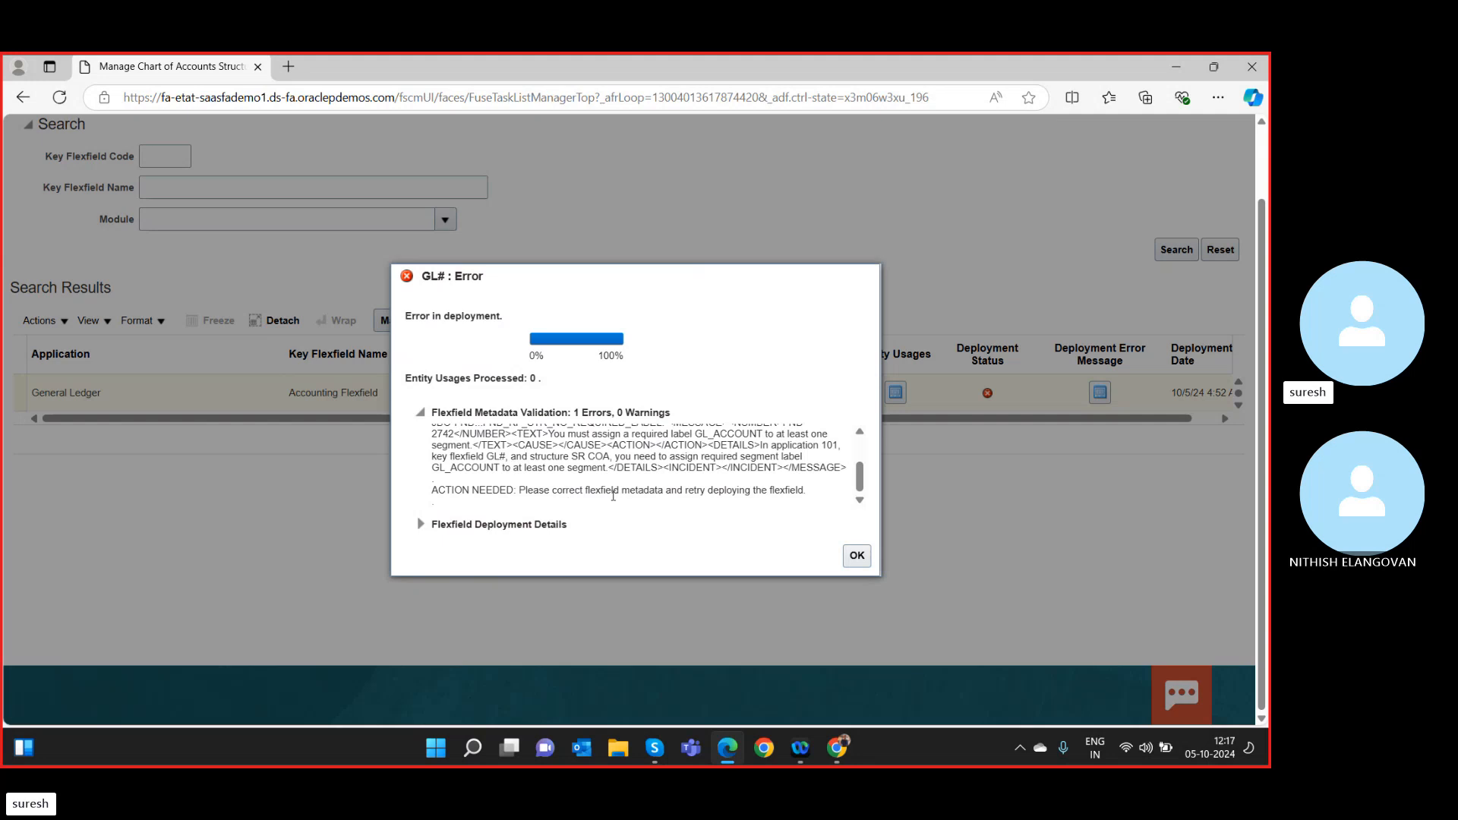
drag(628, 494, 813, 494)
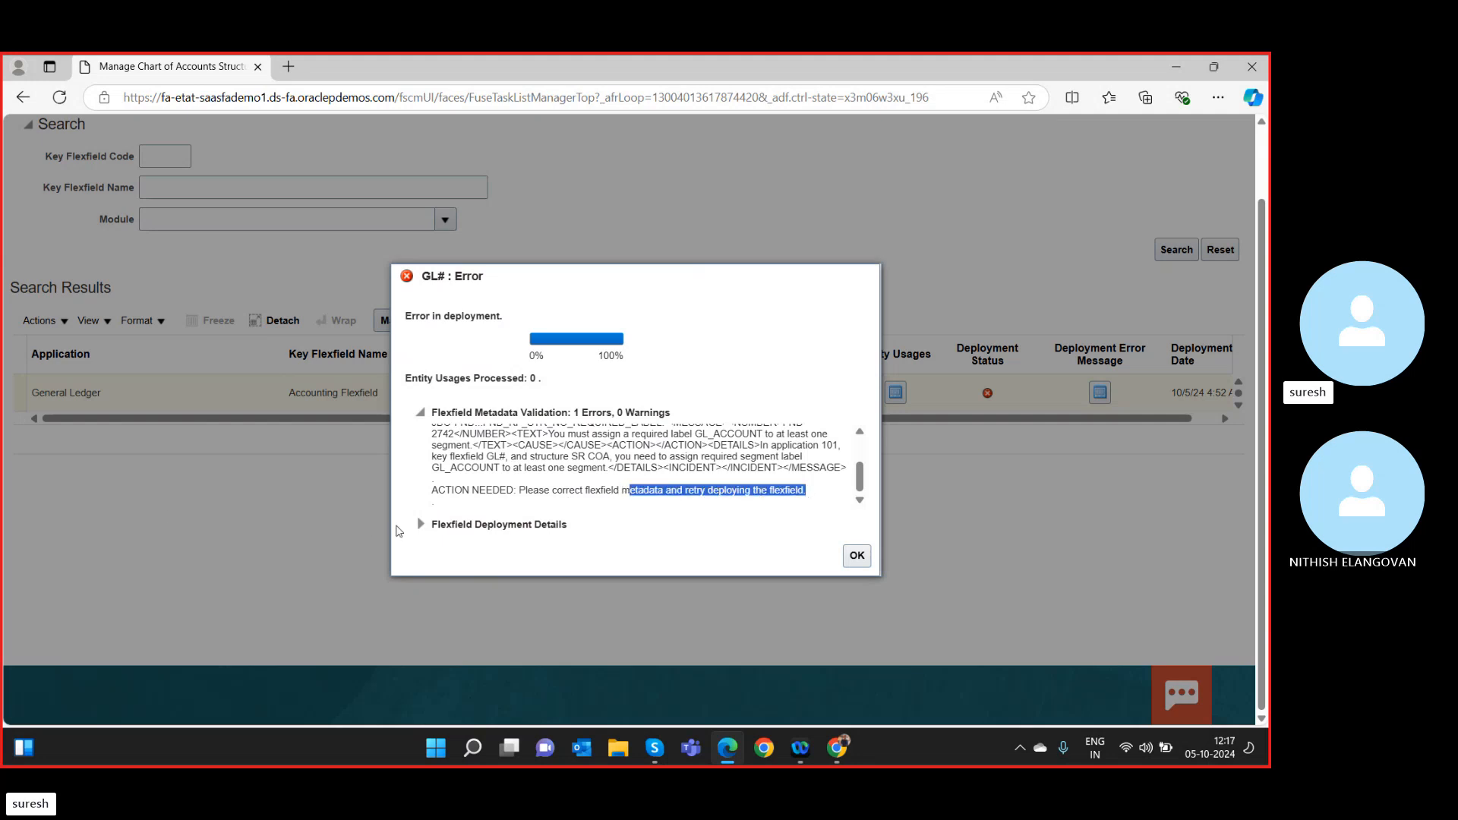
Review the Flexfield Deployment Details, including the processing server, and dismiss the error.
click(423, 526)
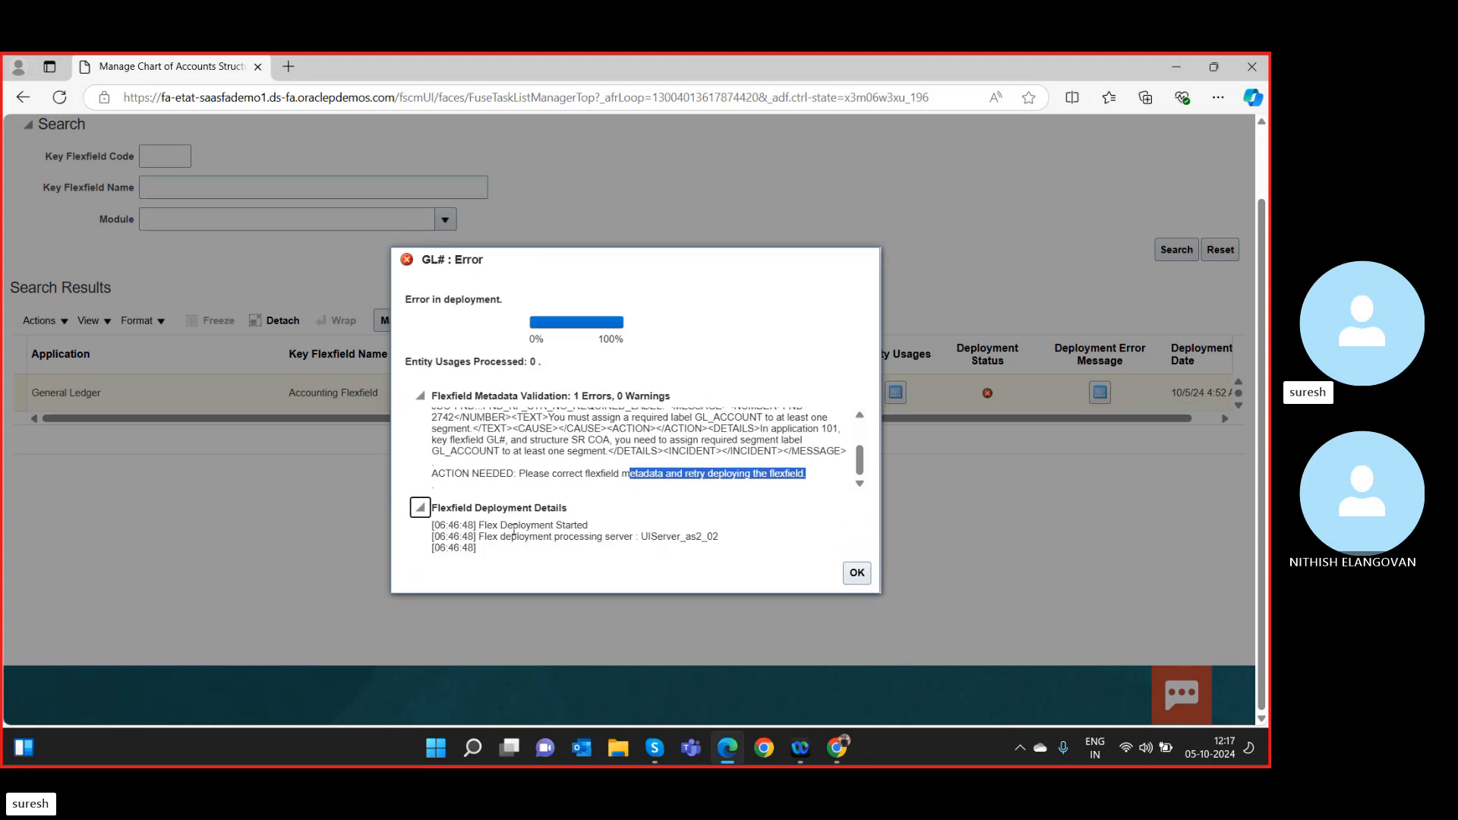
drag(537, 535, 745, 547)
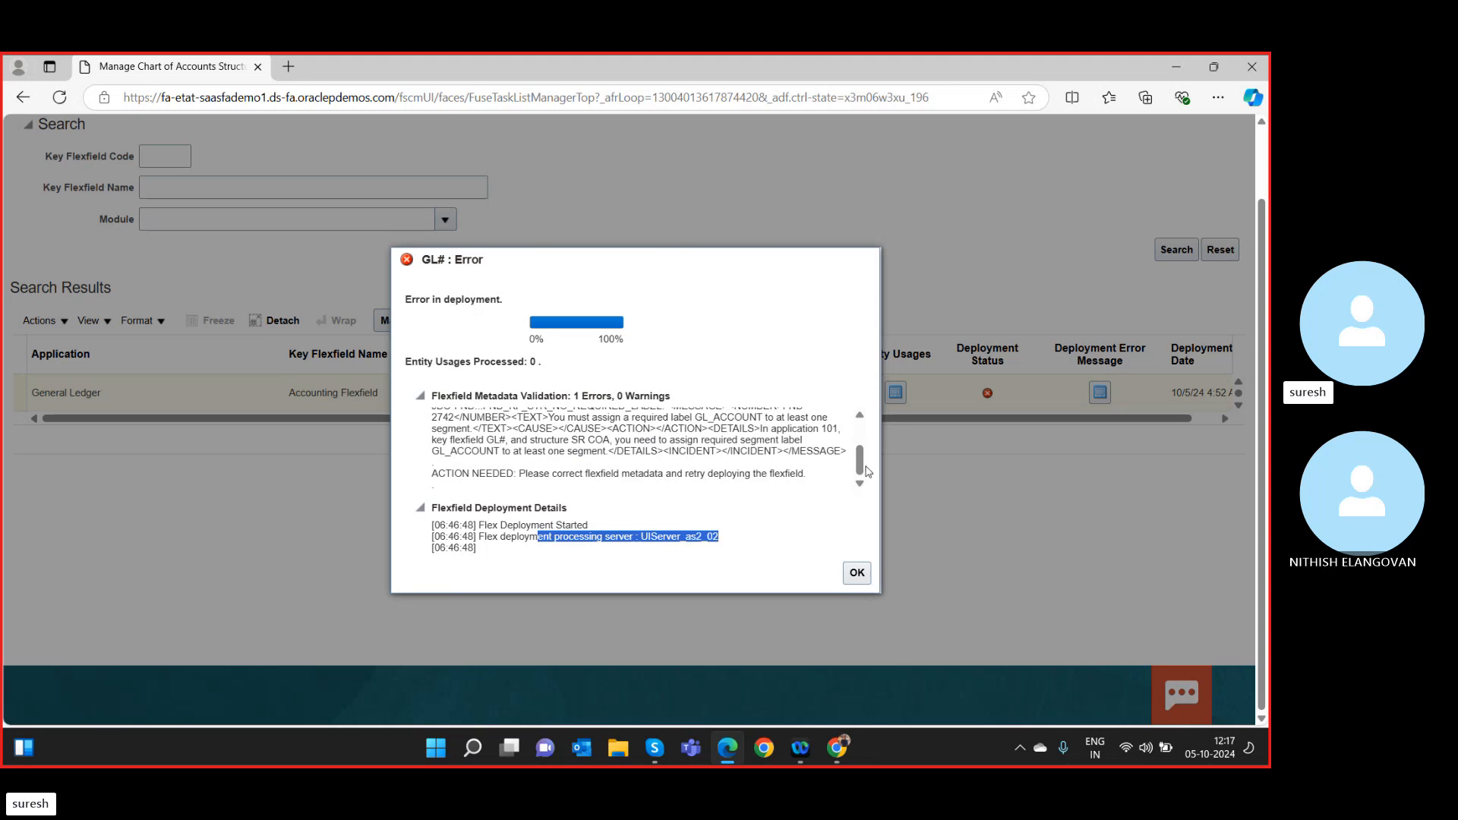
scroll(866, 471, up, 5)
scroll(866, 471, down, 5)
click(856, 572)
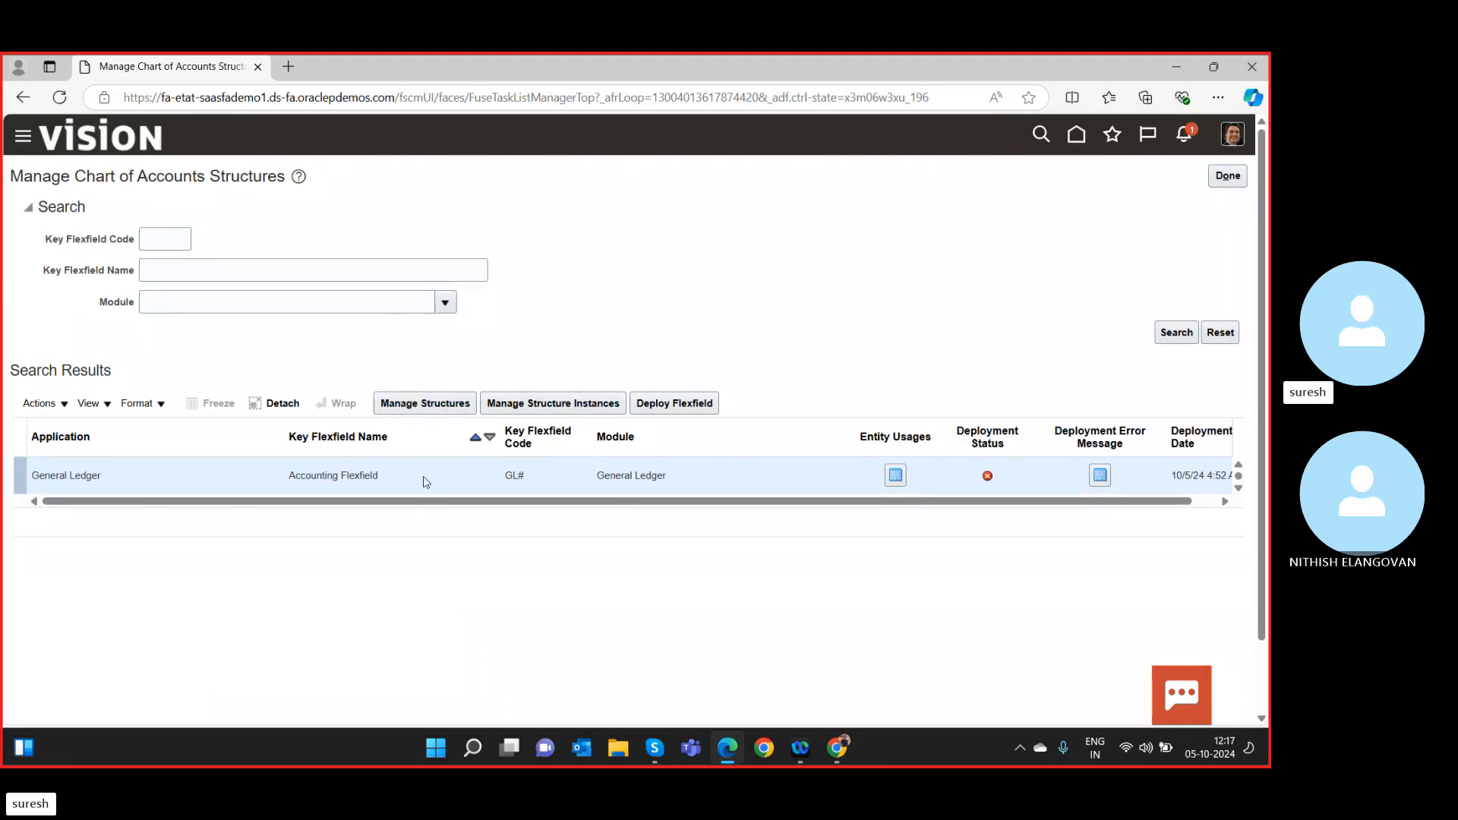
Go from the GL# structure instances back to the chart of accounts structures.
click(552, 406)
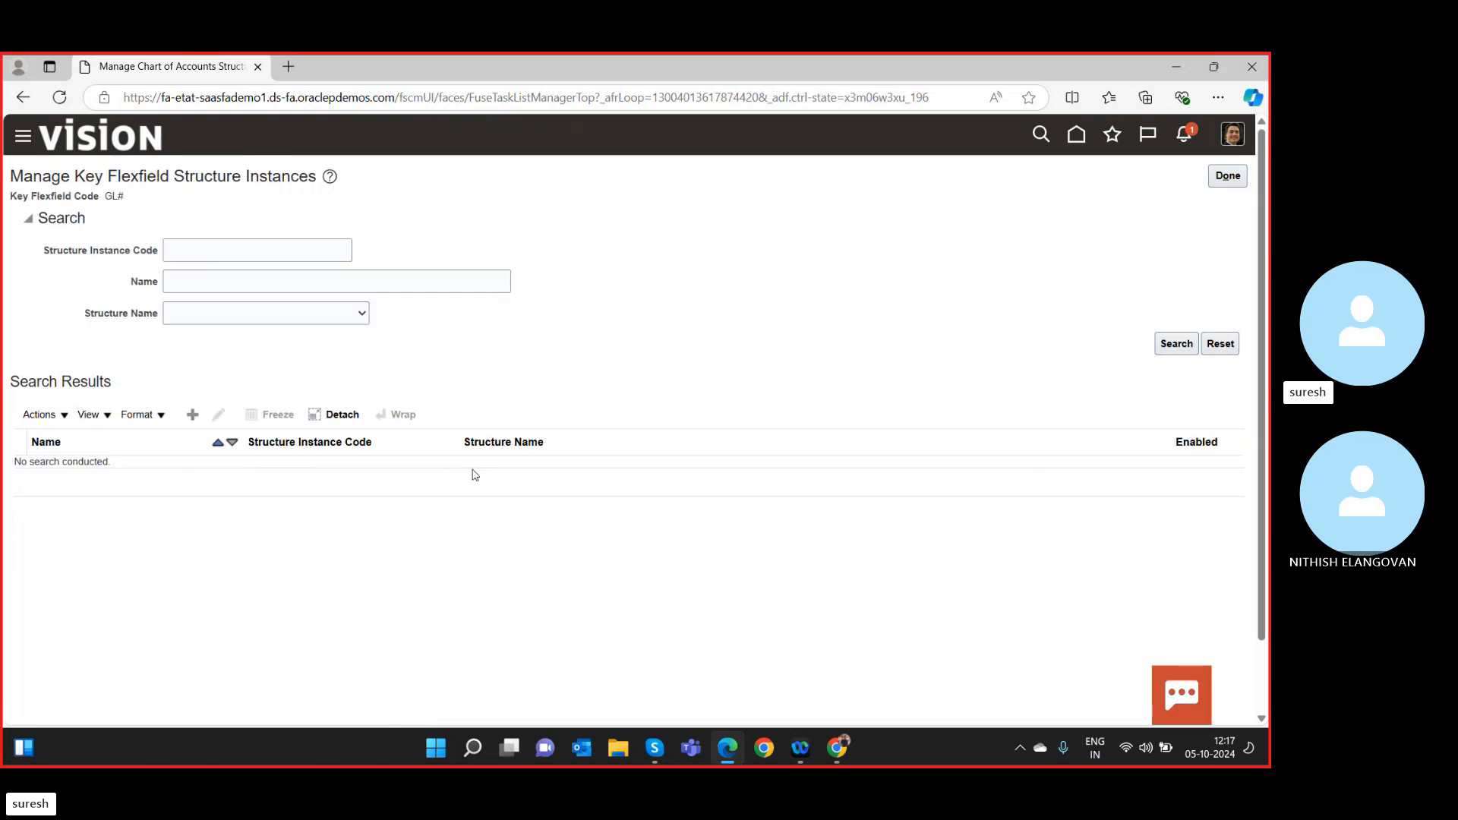
click(1228, 177)
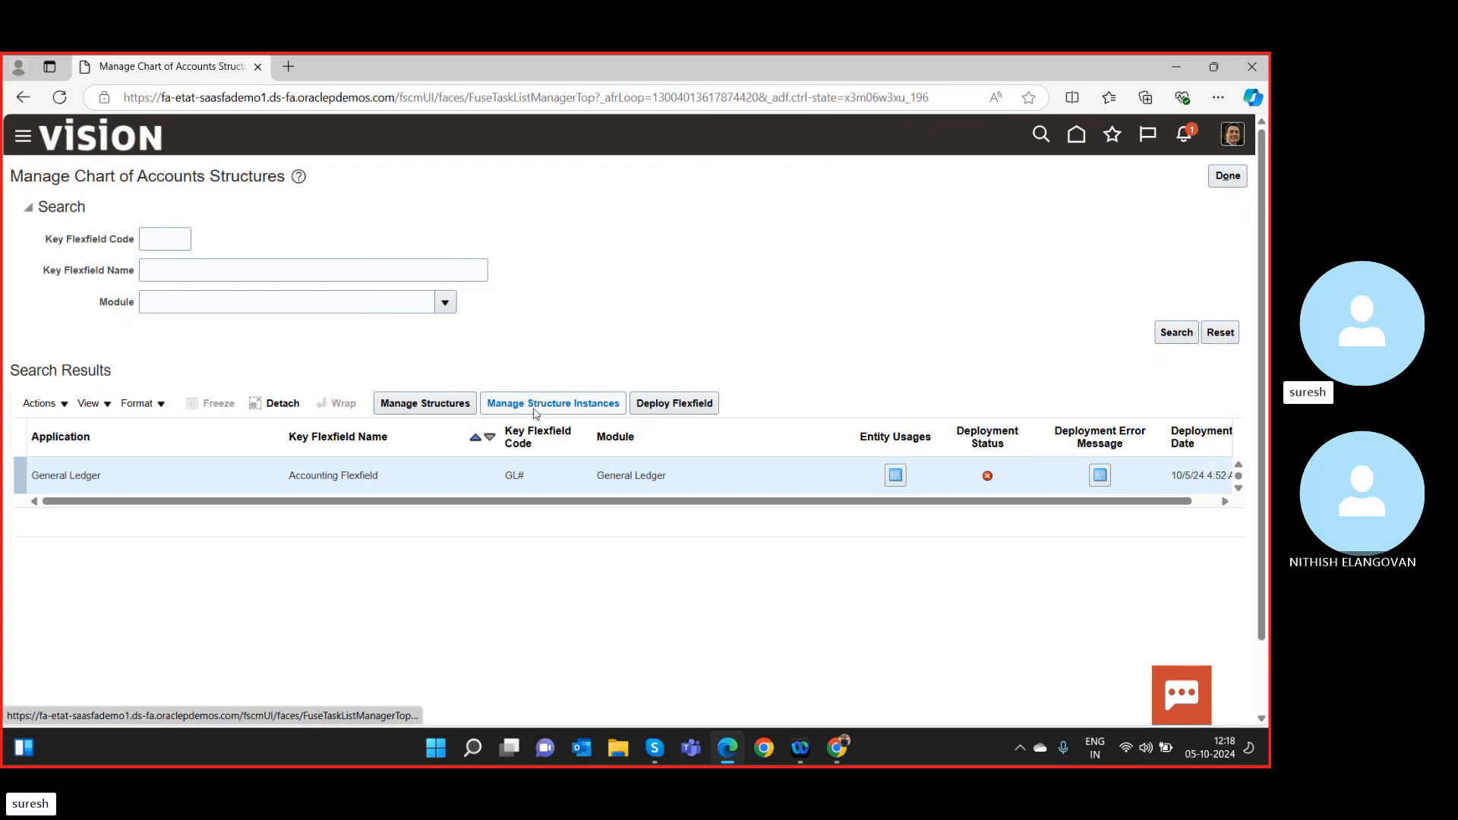
click(447, 404)
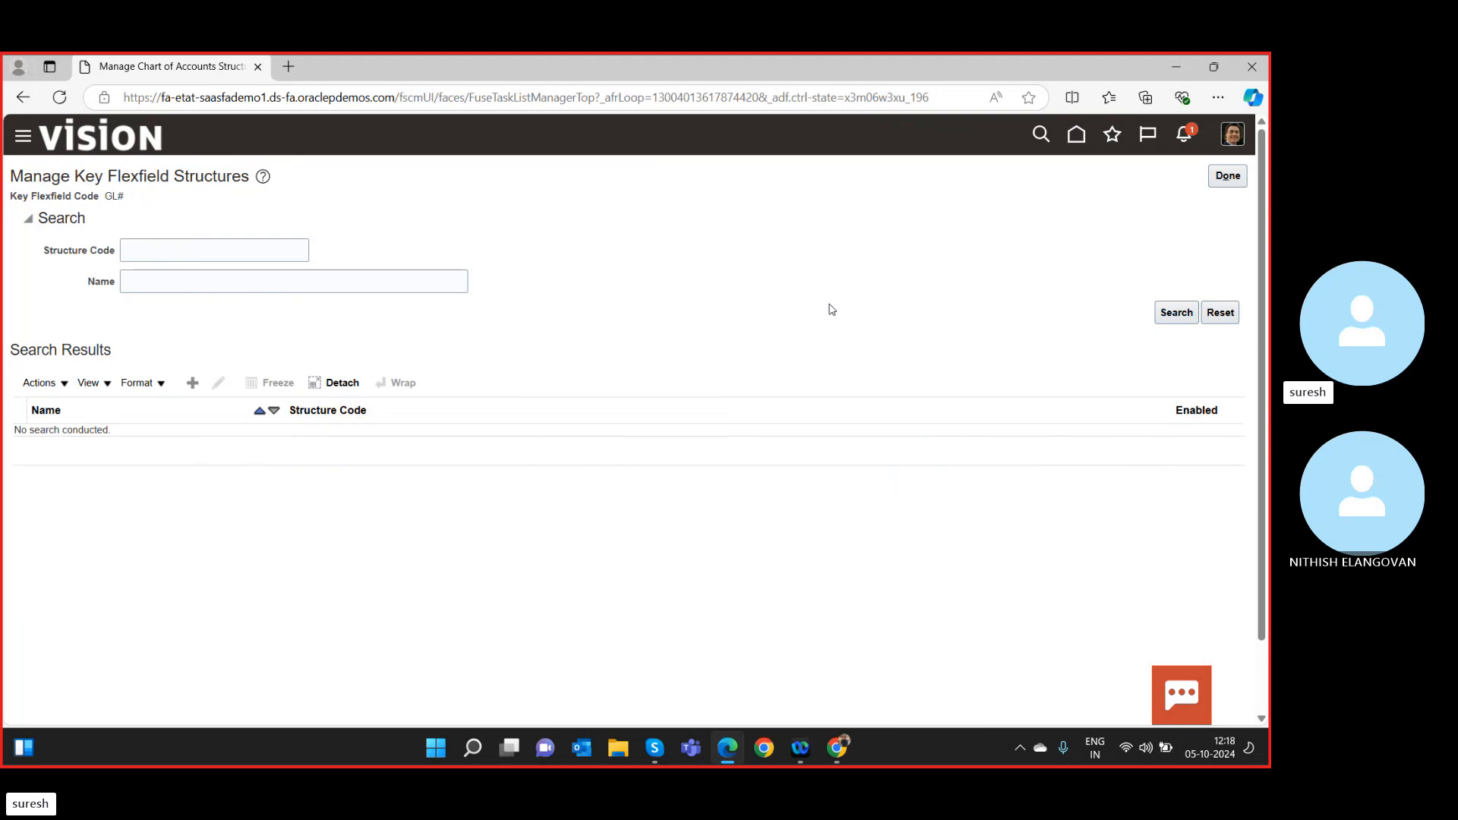
Search structure code 'sr', edit SR COA, and start adding a new segment.
click(177, 254)
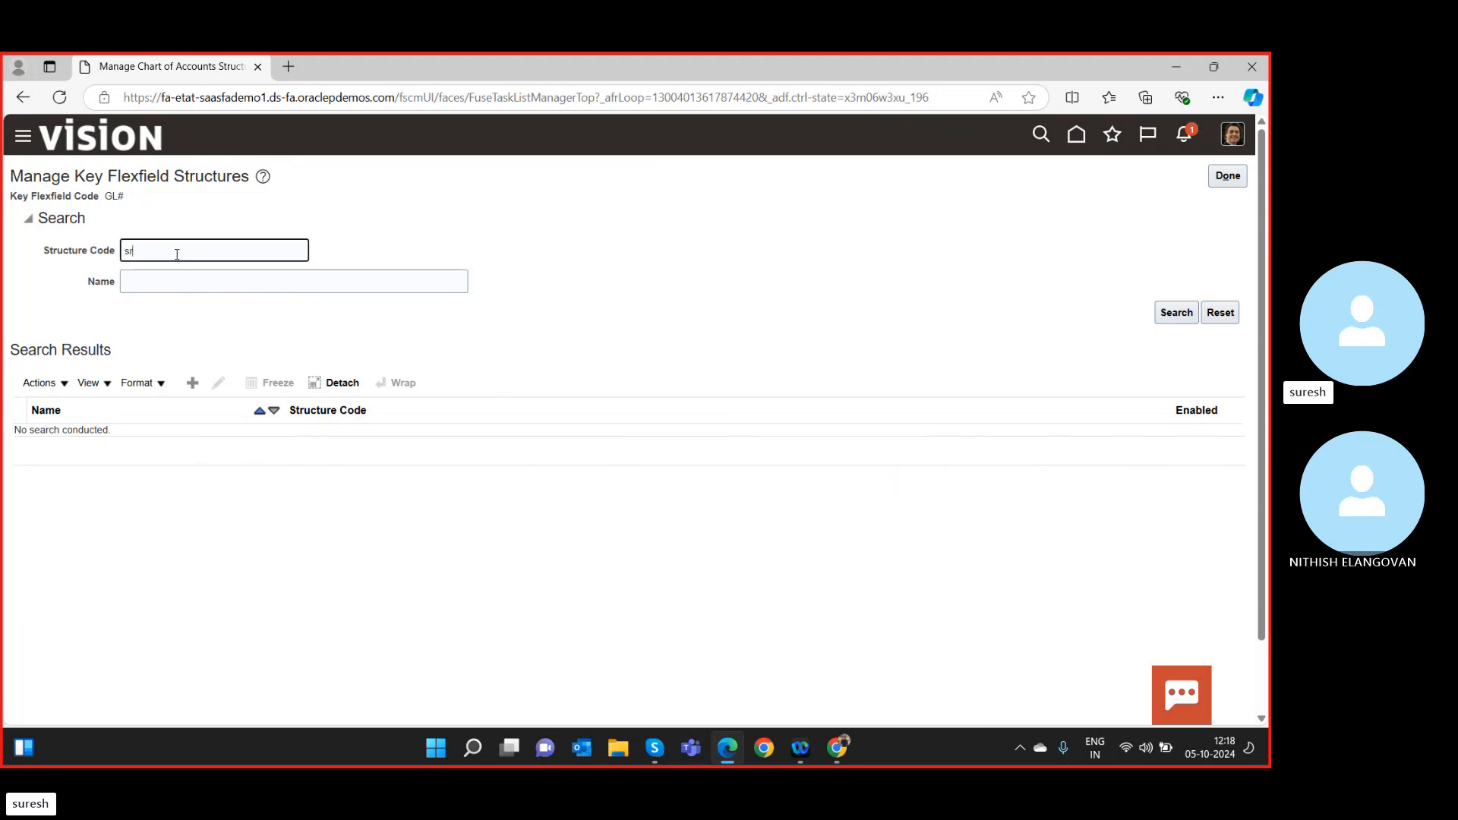
text(sr)
click(1177, 314)
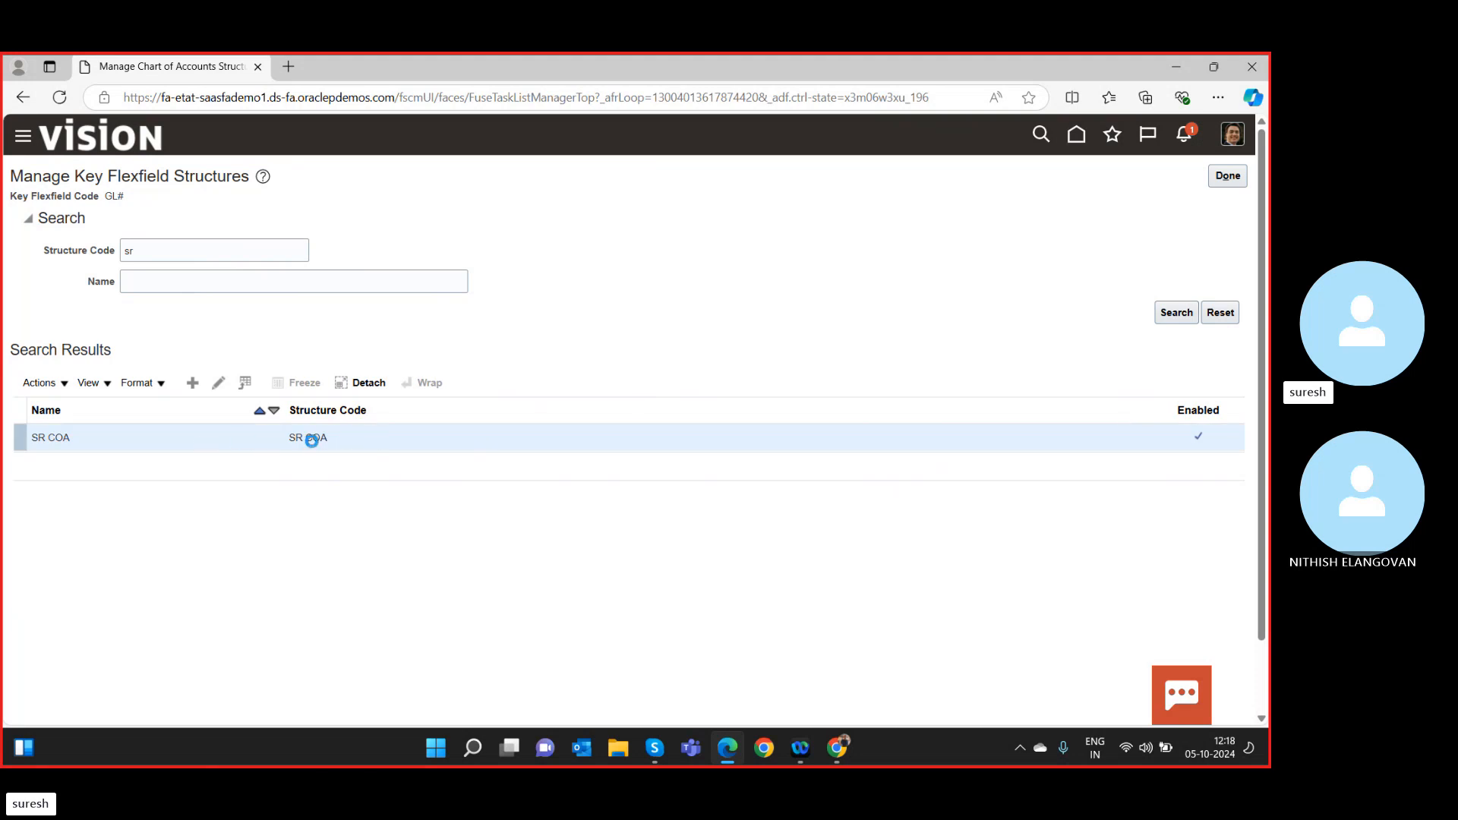
click(220, 387)
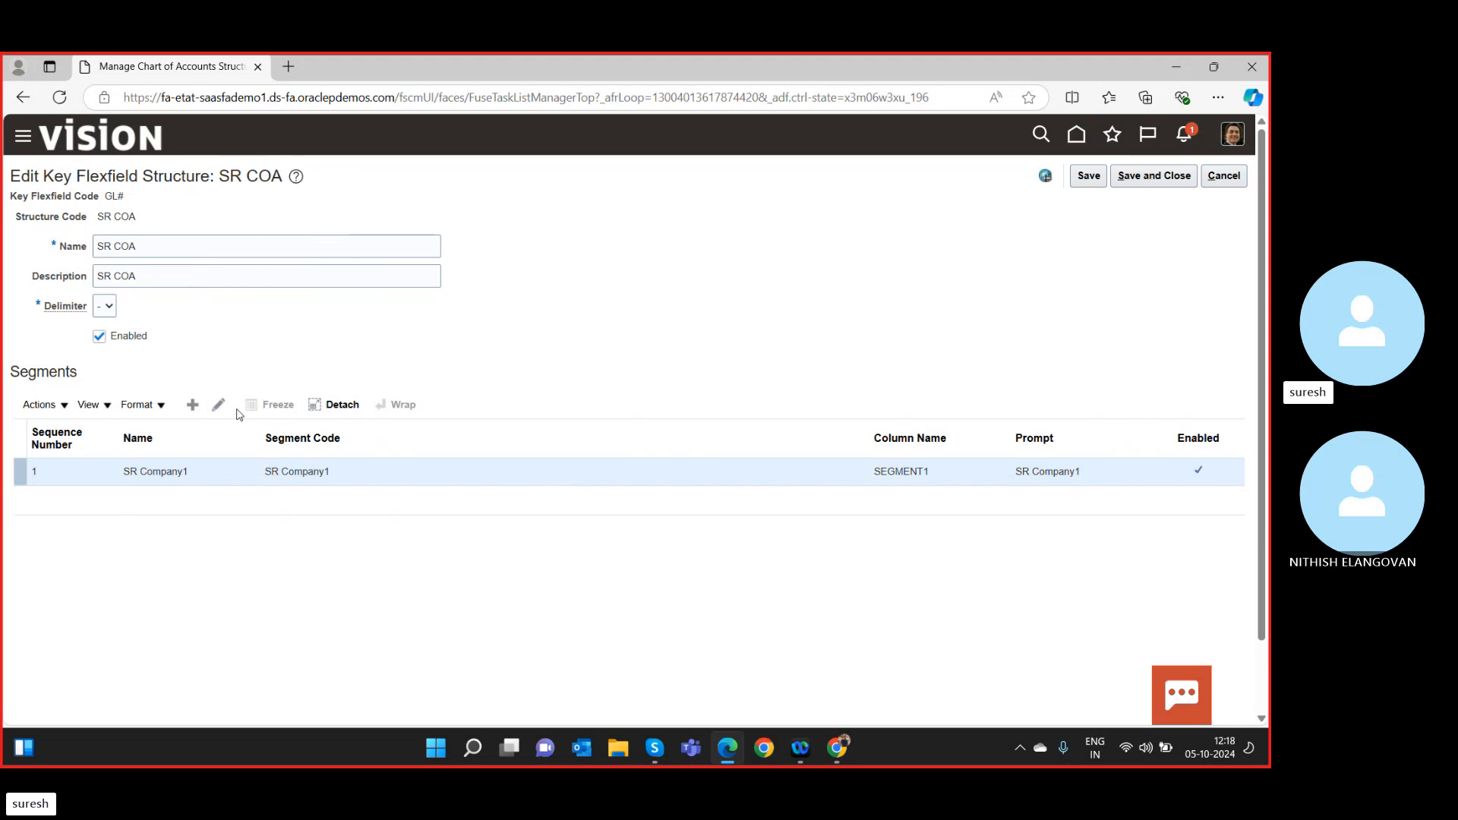
click(192, 405)
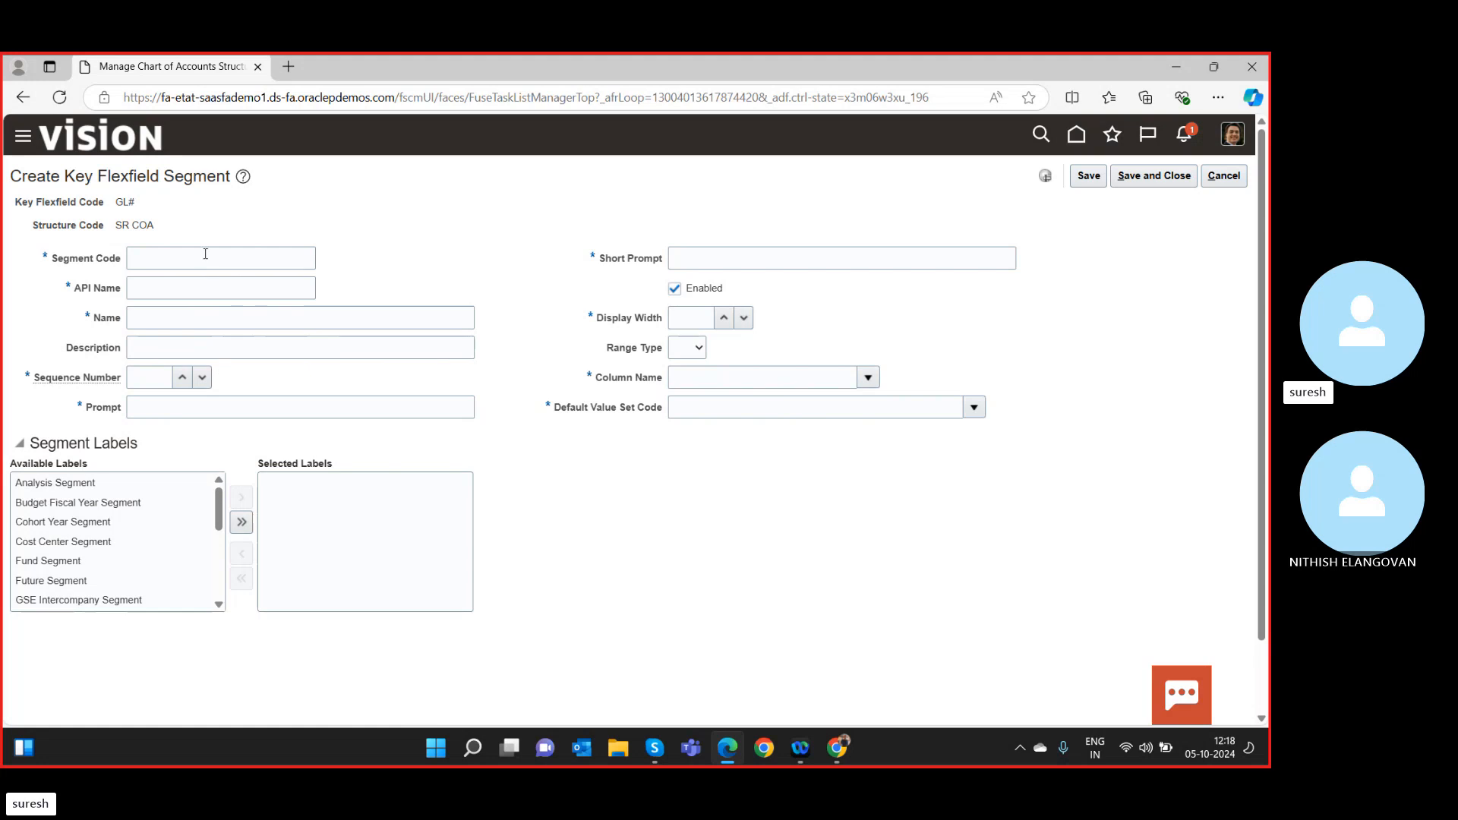
Enter segment code SR Account1, giving API name srAccount1.
click(205, 255)
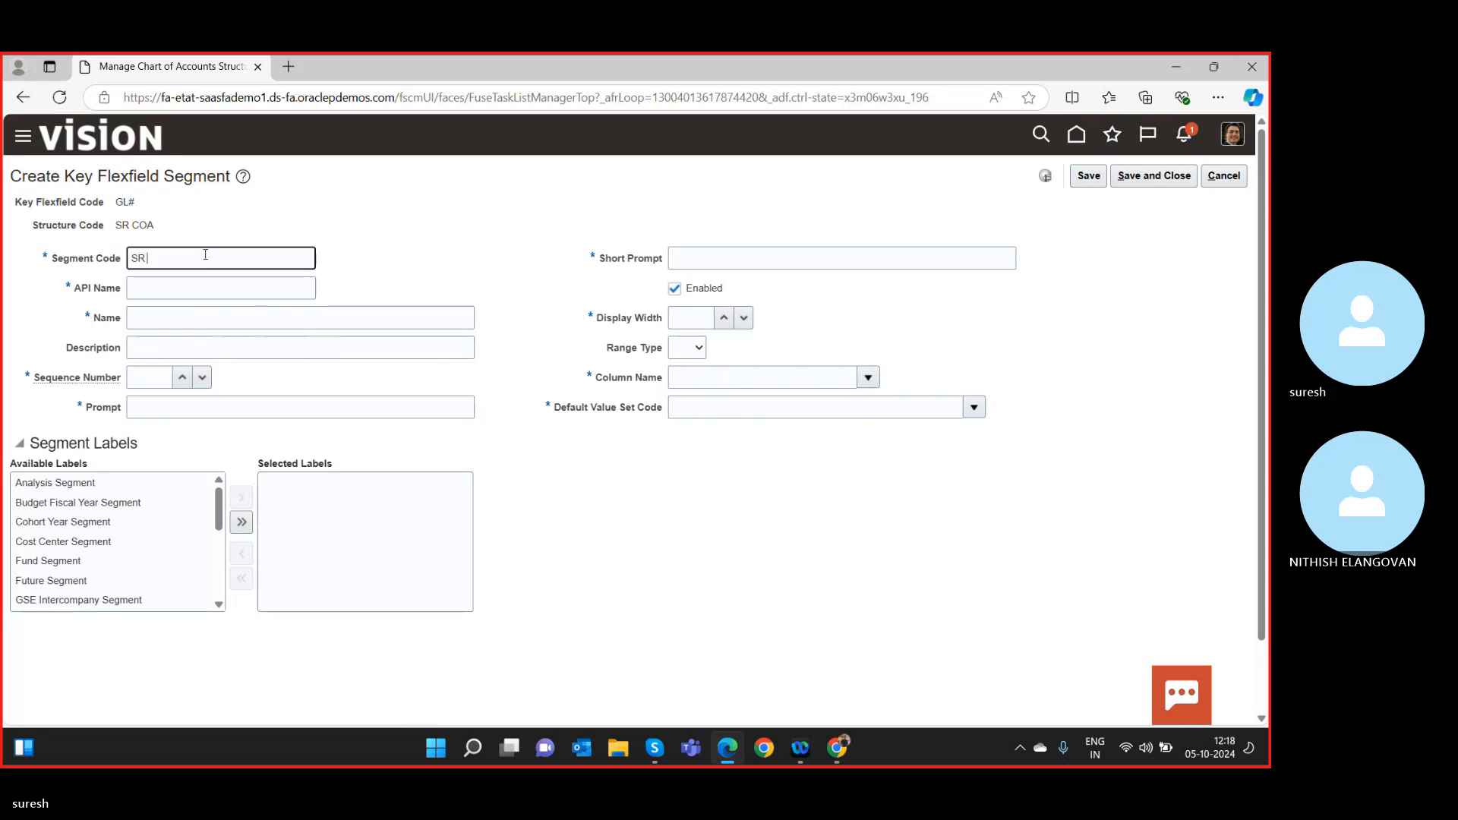
text(SR Acc)
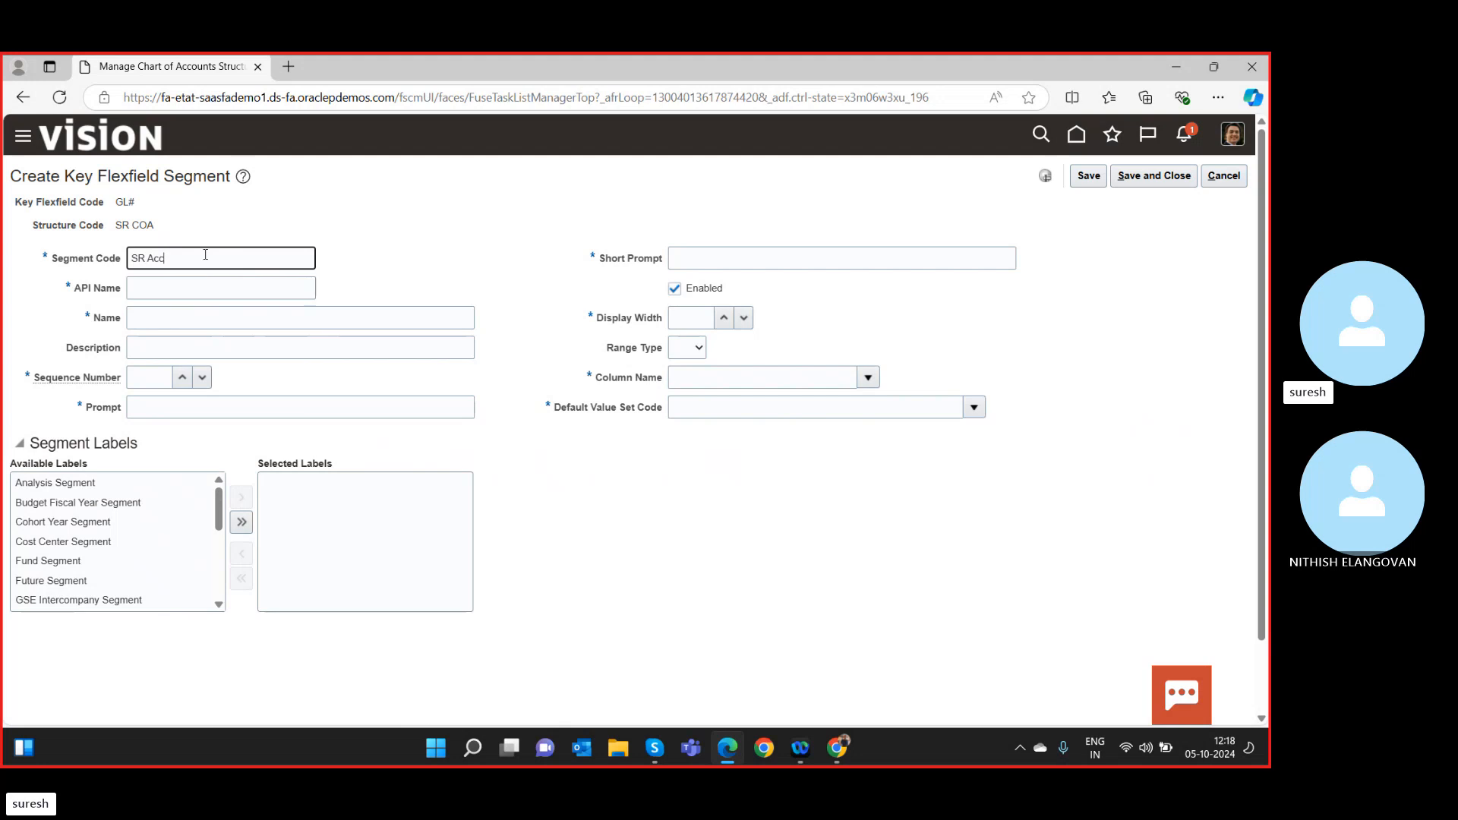
text(ount1)
key(Tab)
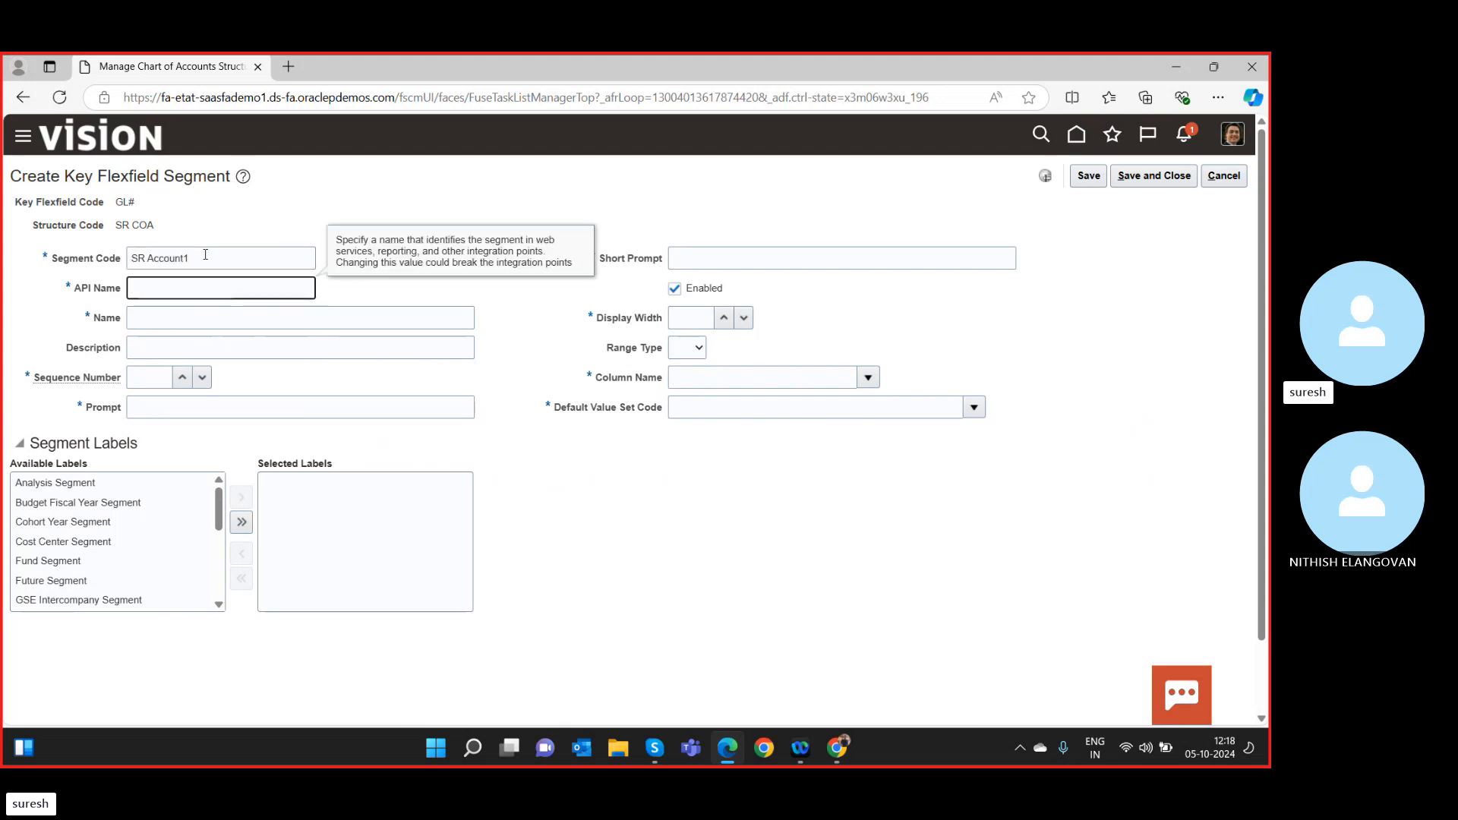
click(196, 254)
drag(195, 255, 56, 244)
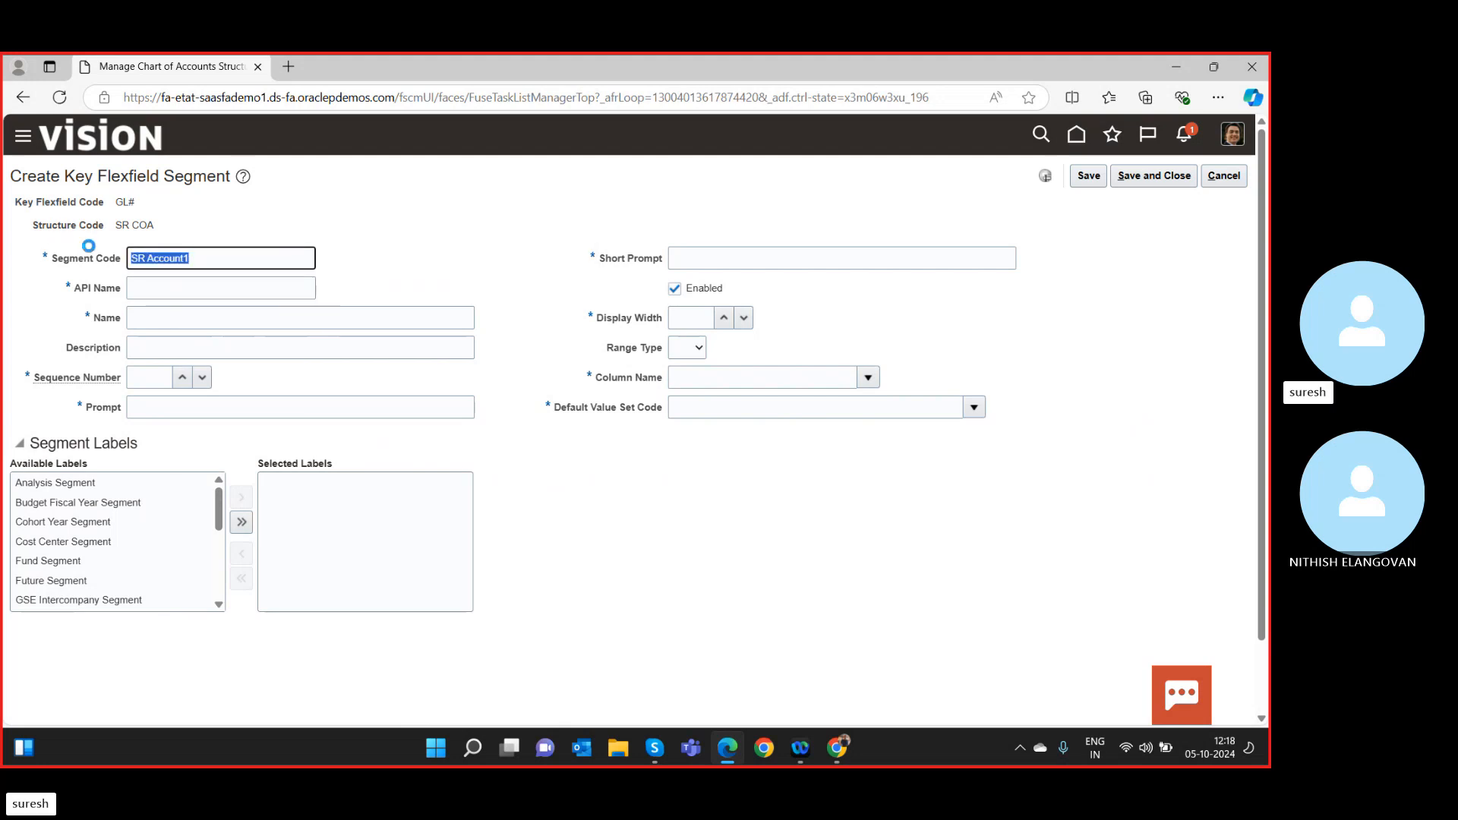
text(c)
drag(167, 262, 106, 258)
text(SR COA instance)
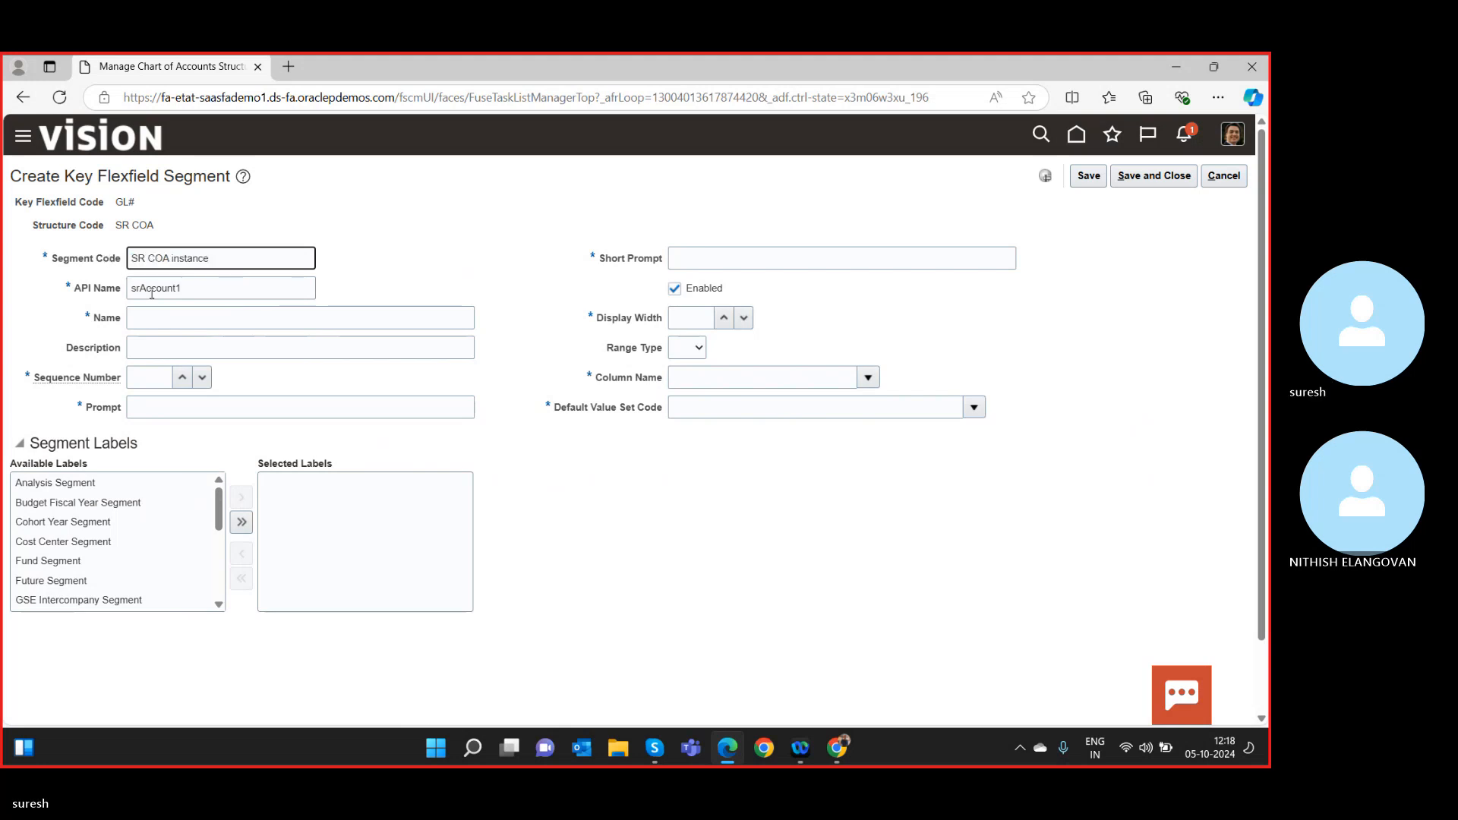
key(BackSpace)
key(BackSpace)
key(BackSpace)
key(BackSpace)
key(BackSpace)
key(BackSpace)
key(BackSpace)
key(BackSpace)
key(BackSpace)
text(A)
key(Tab)
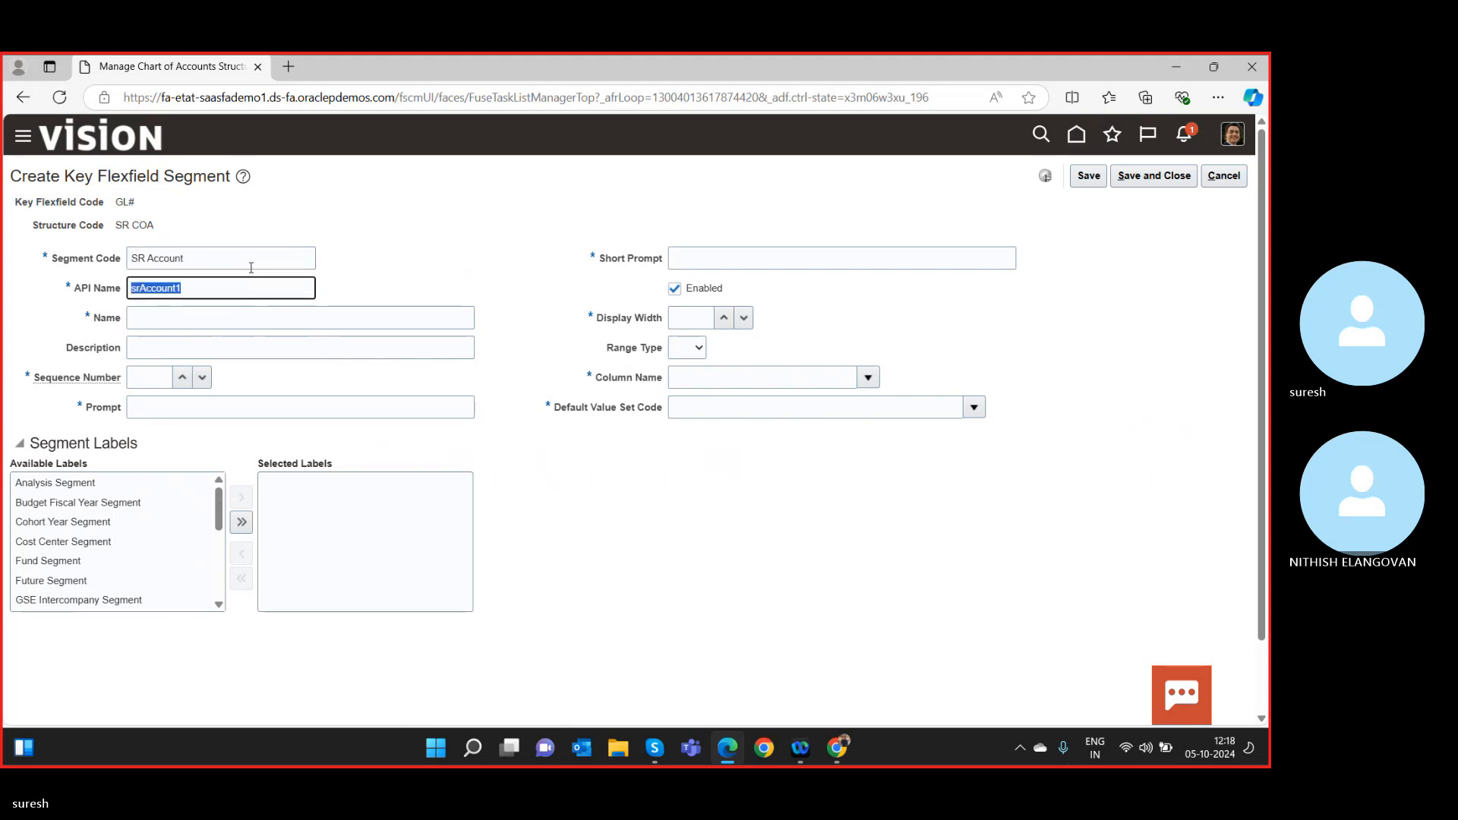
click(240, 255)
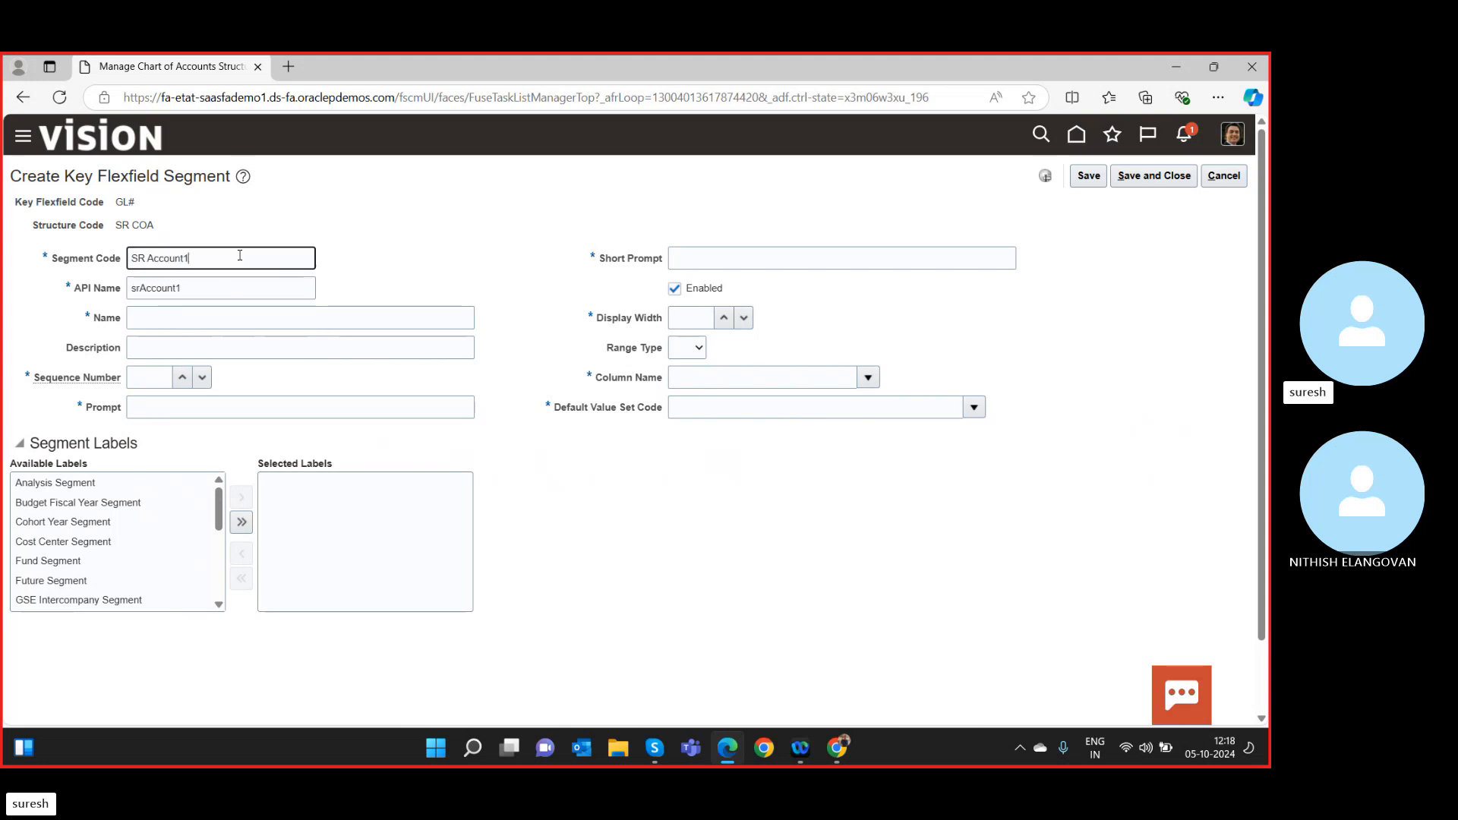
Set name, description and prompt to SR Account1 and sequence number 2.
click(171, 319)
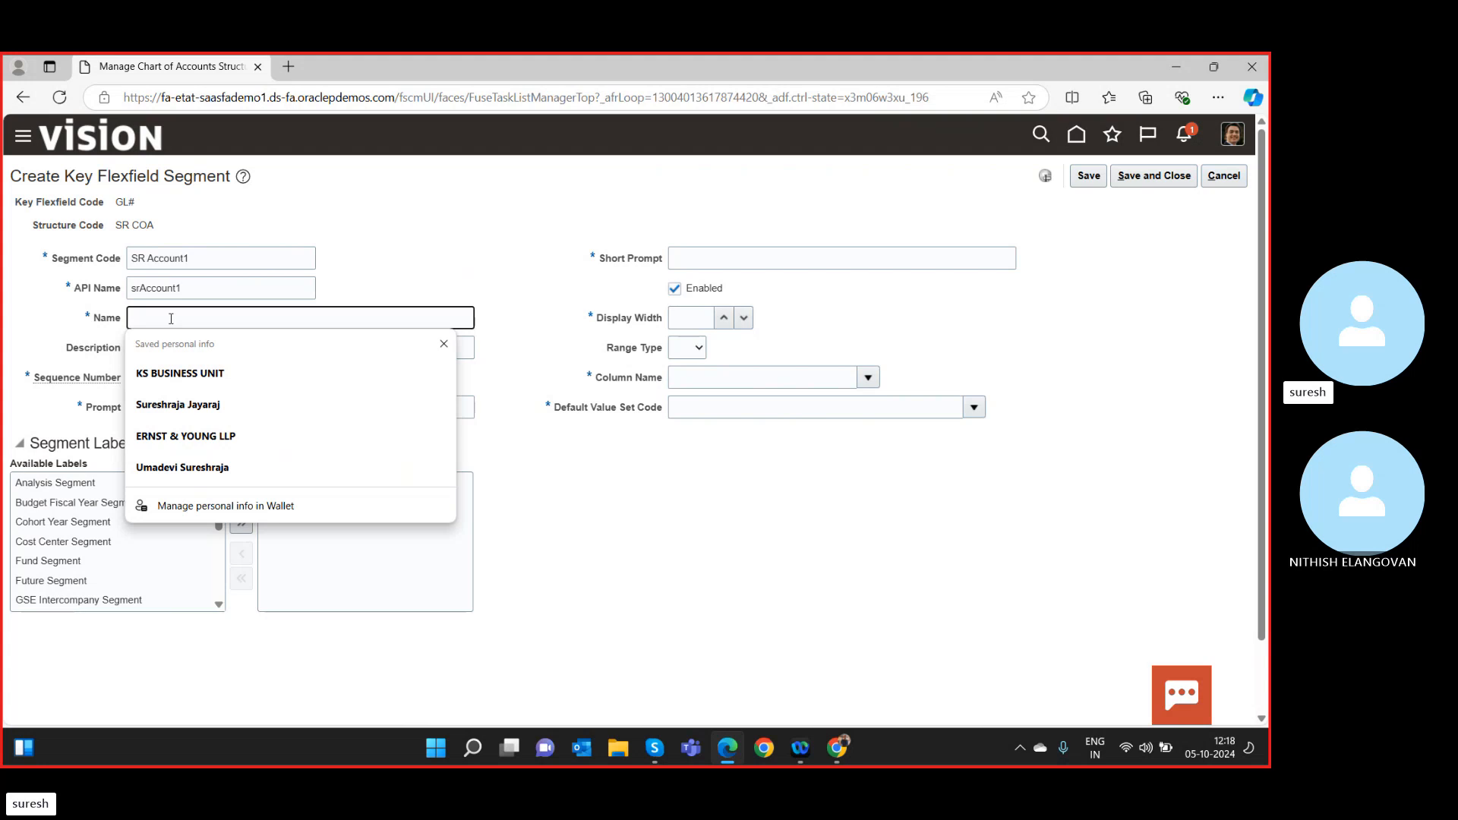
text(SR COA instance)
drag(207, 317, 120, 307)
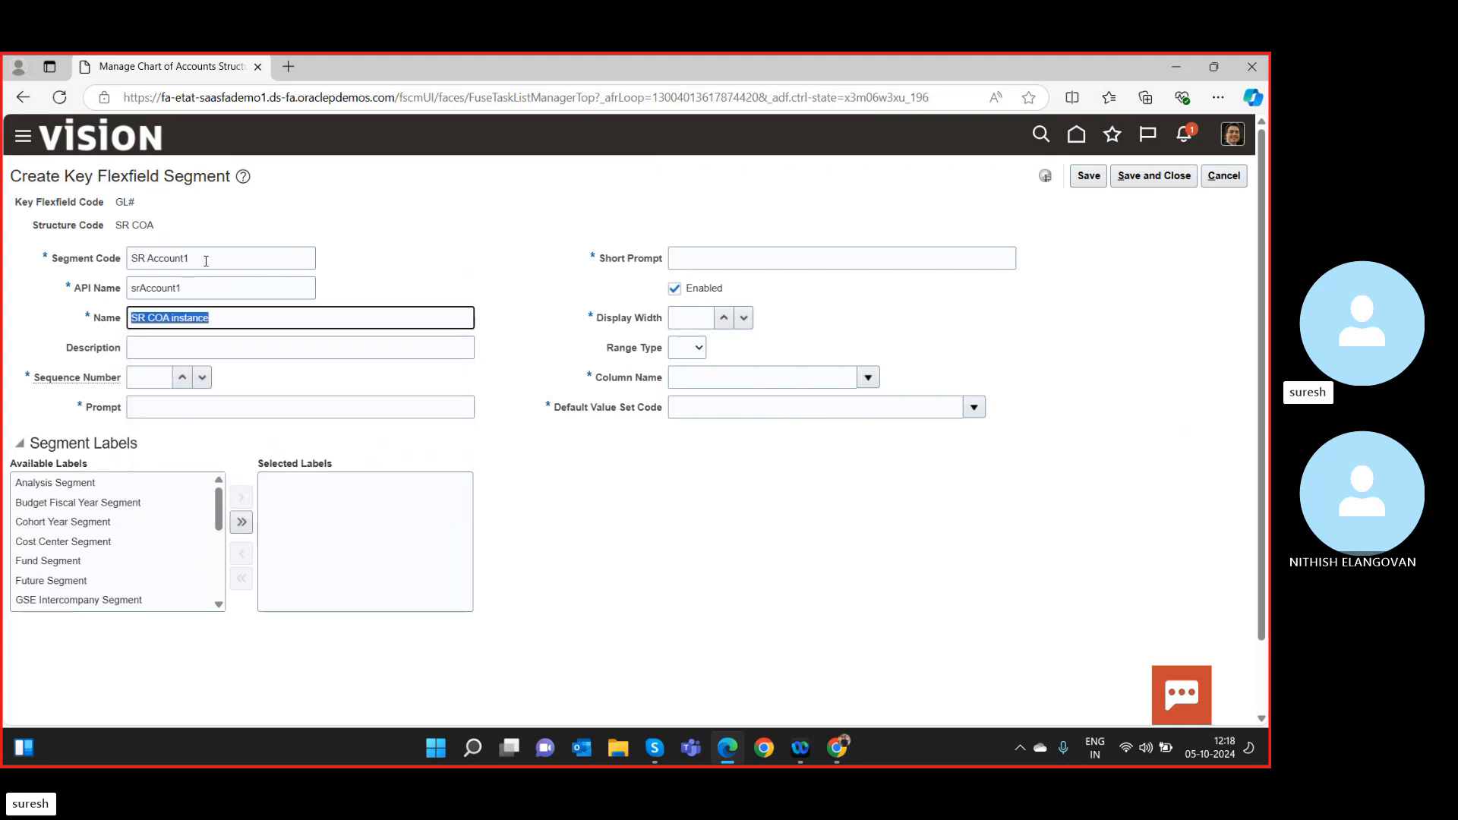
drag(206, 260, 53, 248)
key(ctrl+c)
drag(244, 319, 42, 292)
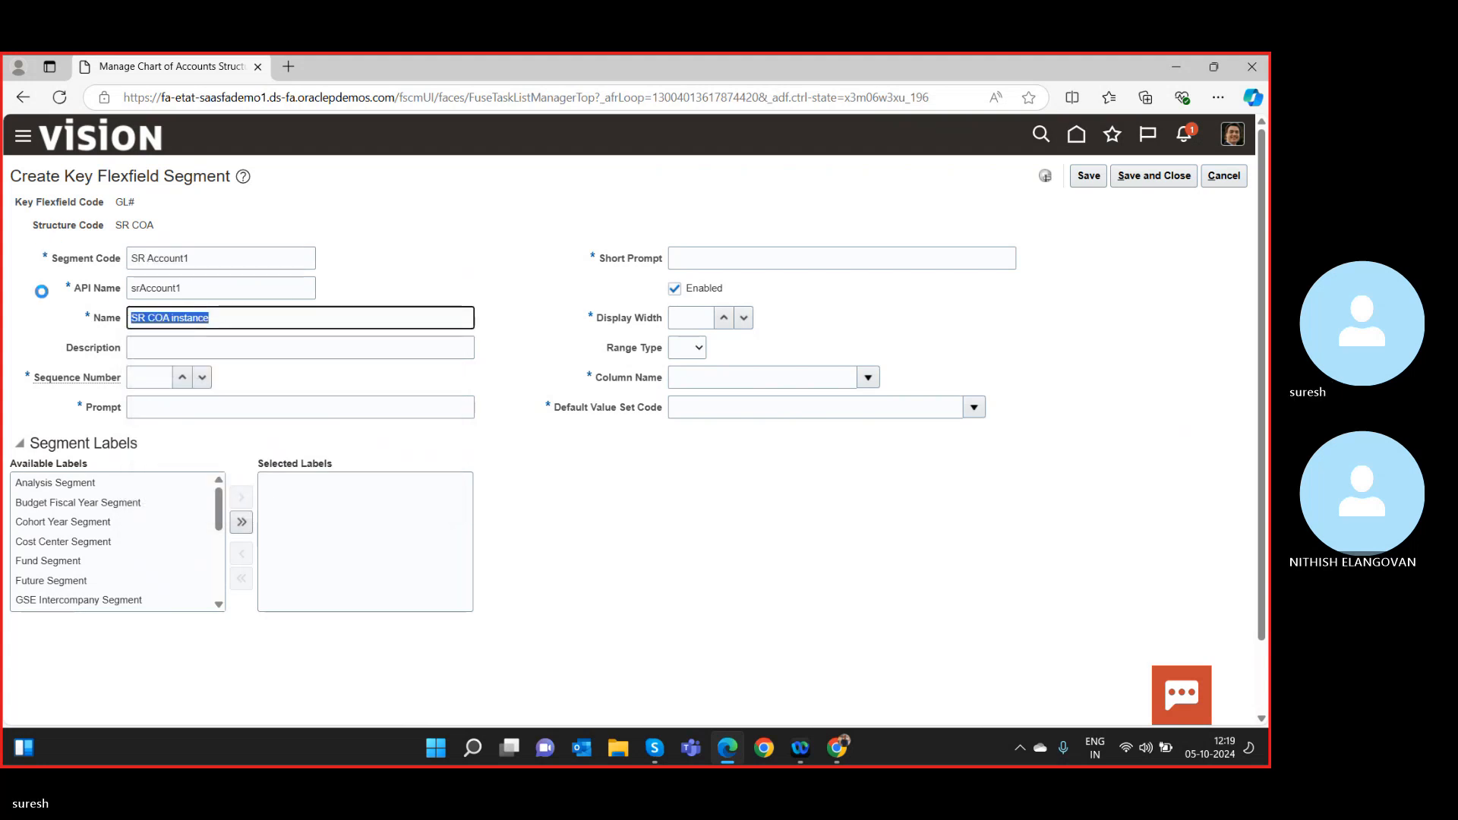
key(ctrl+v)
click(174, 350)
key(ctrl+v)
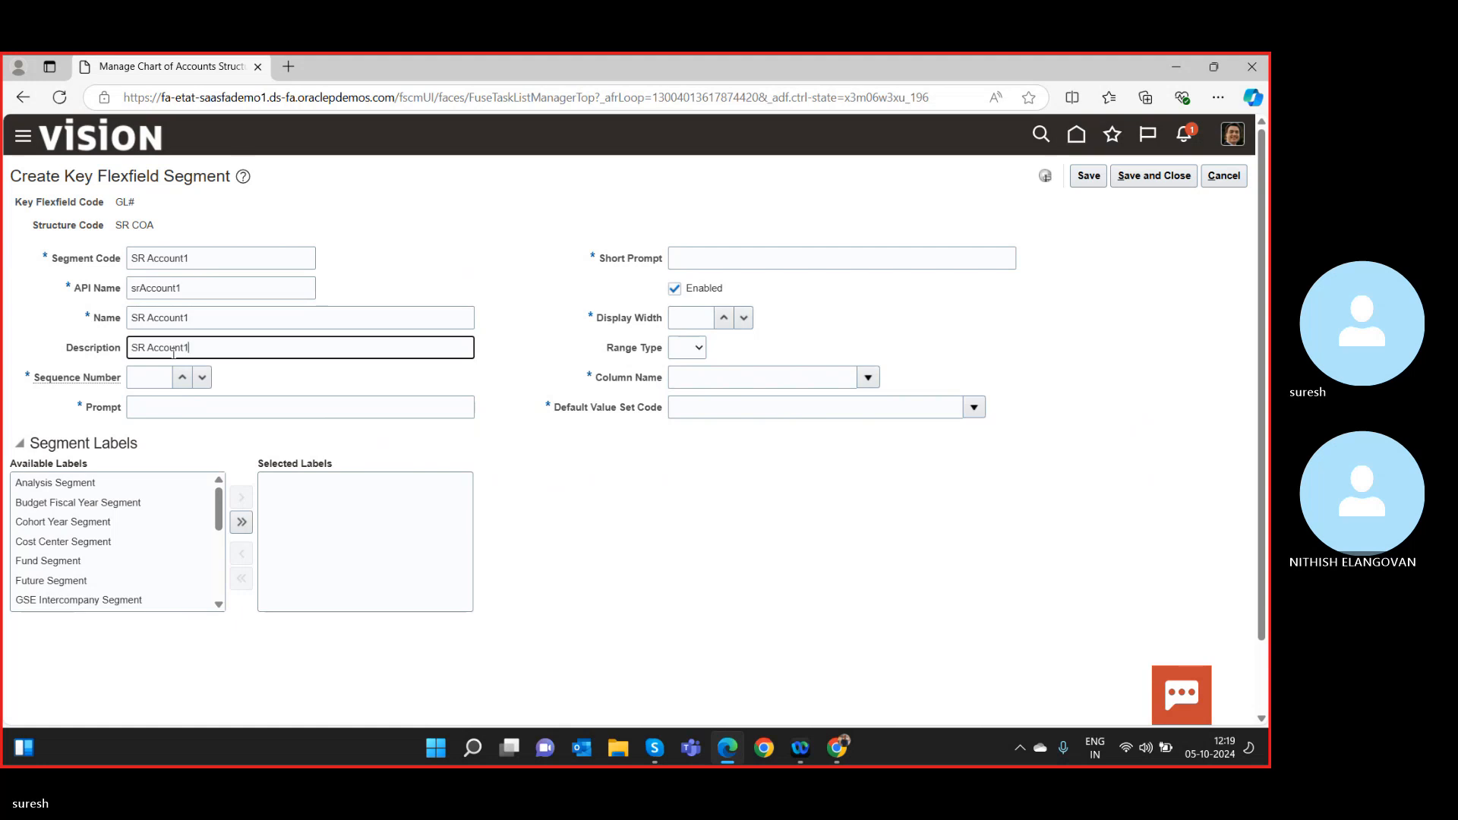
click(185, 378)
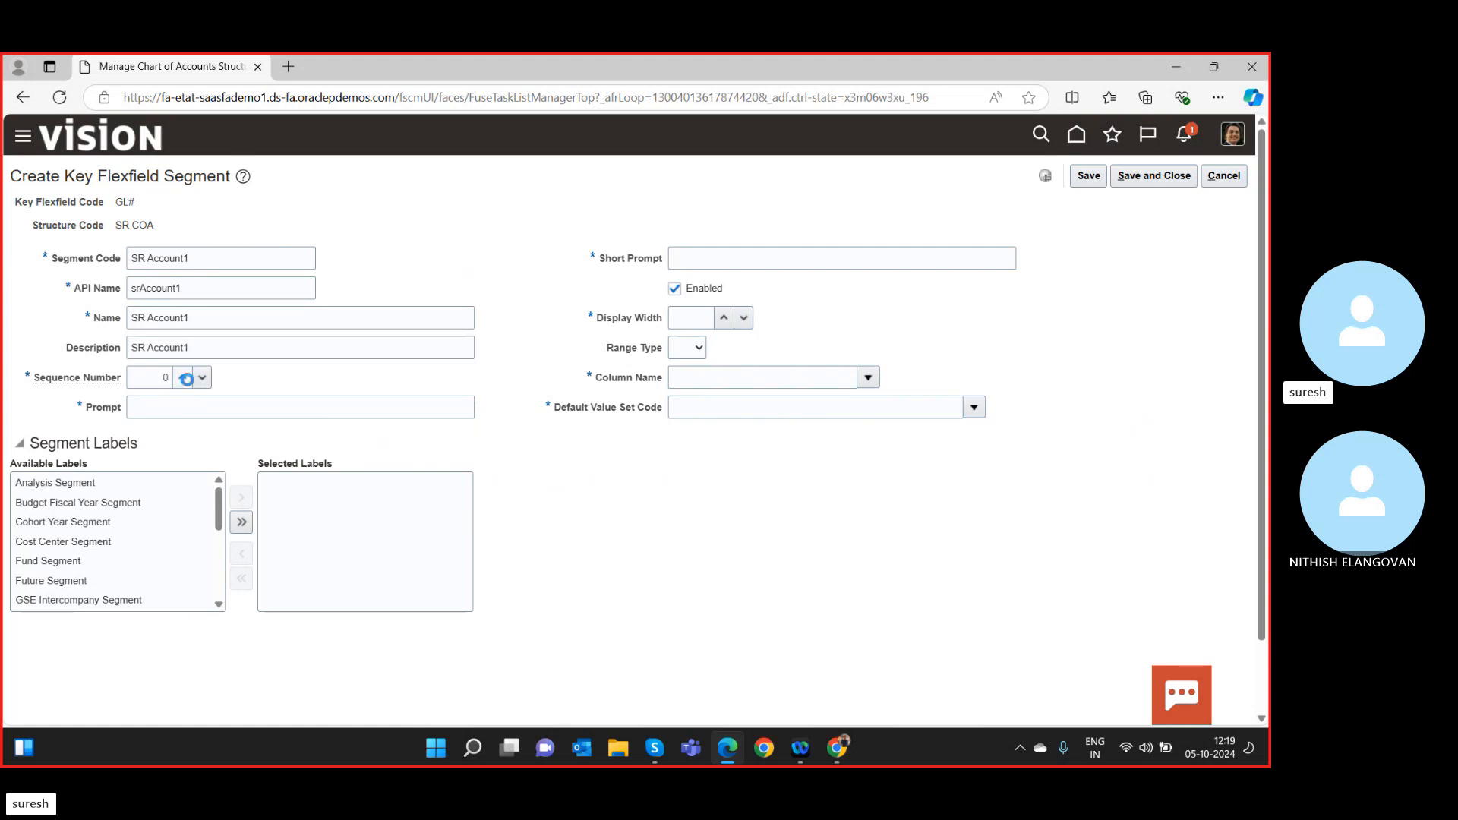
click(185, 379)
click(173, 409)
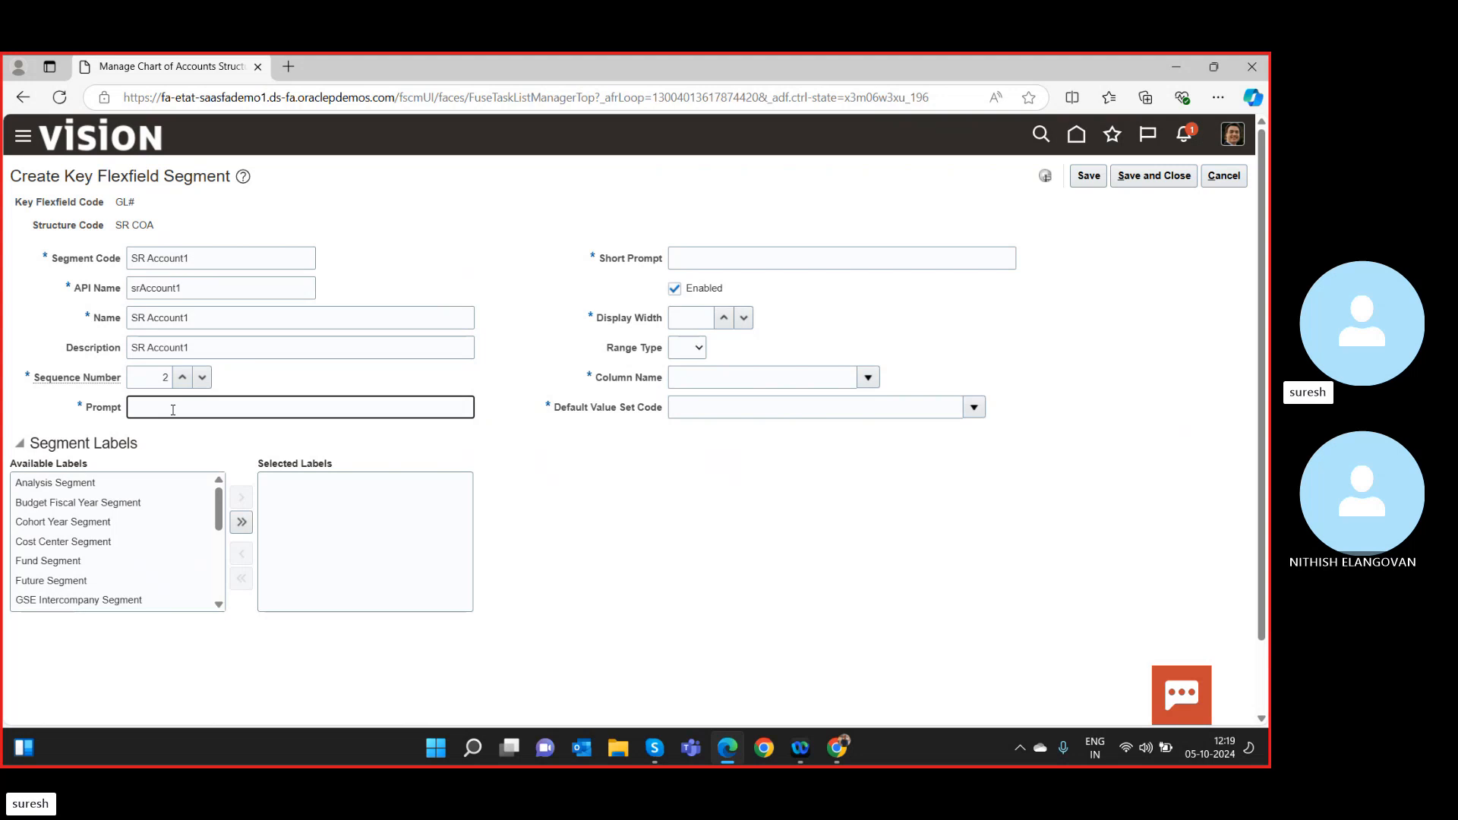
key(ctrl+v)
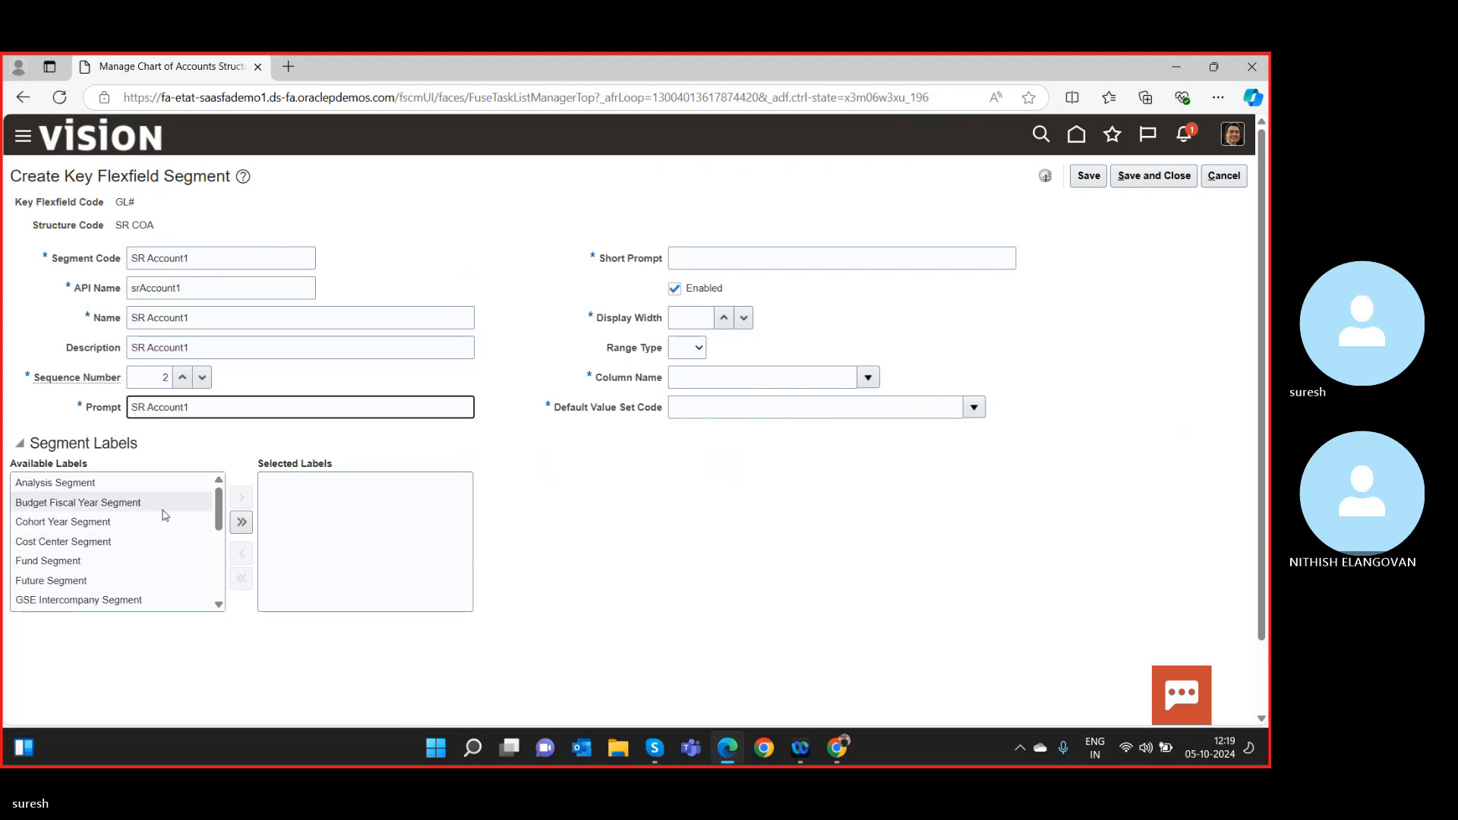
Assign the Natural Account Segment label and short prompt SR Account1, leaving range type unset.
scroll(104, 548, down, 3)
click(101, 551)
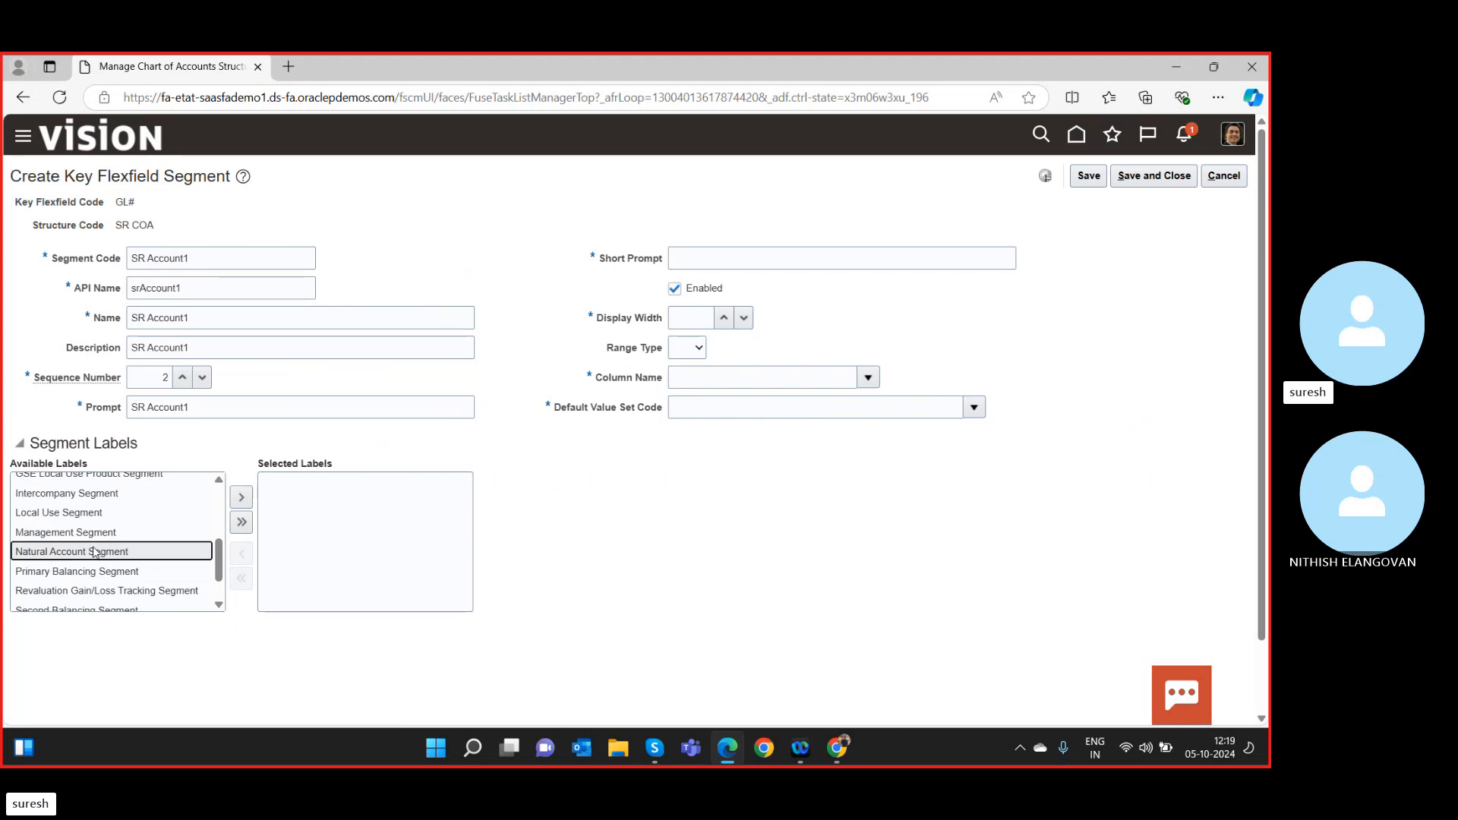
click(241, 496)
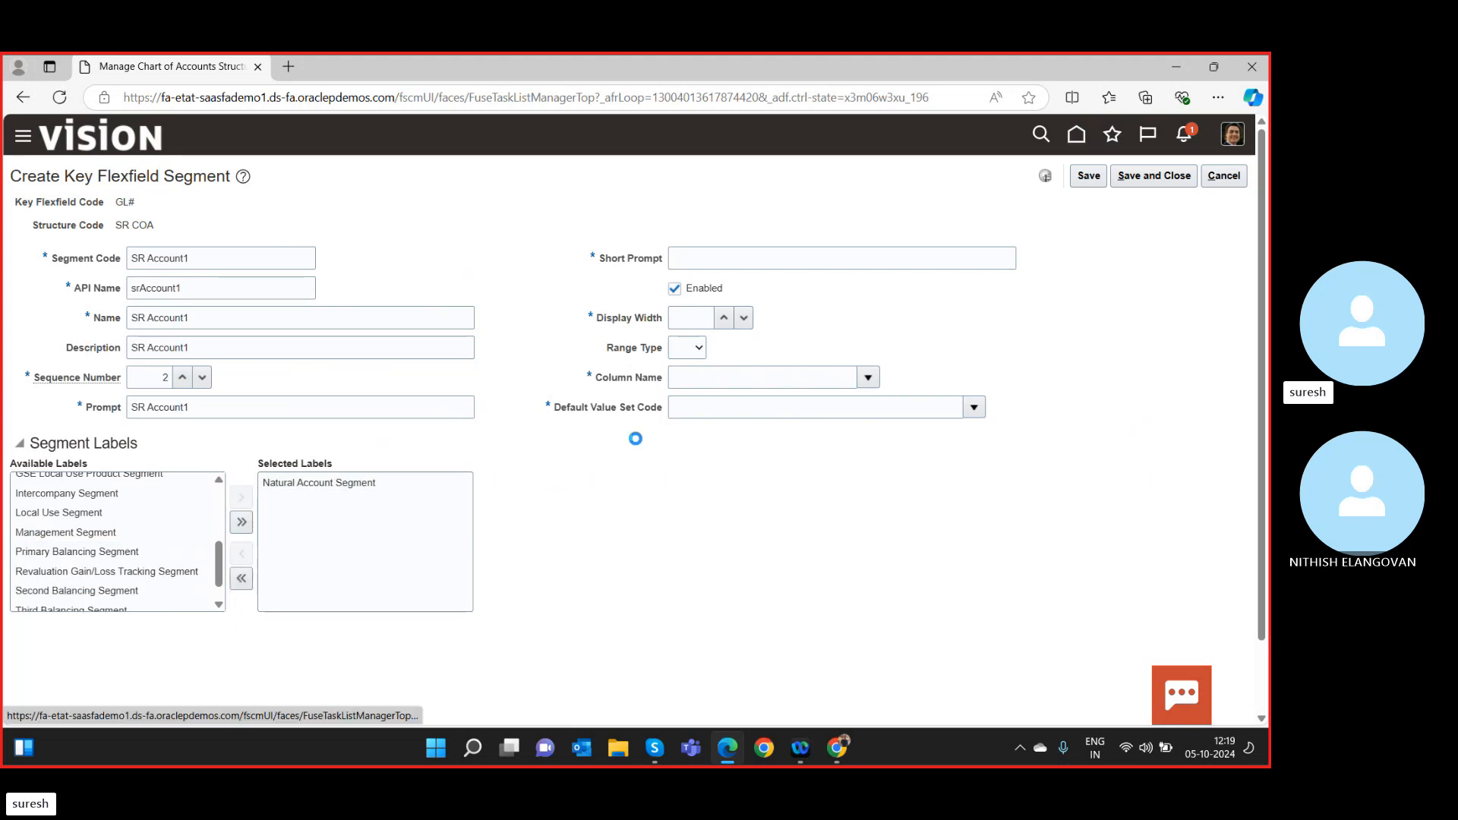
click(708, 262)
key(ctrl+v)
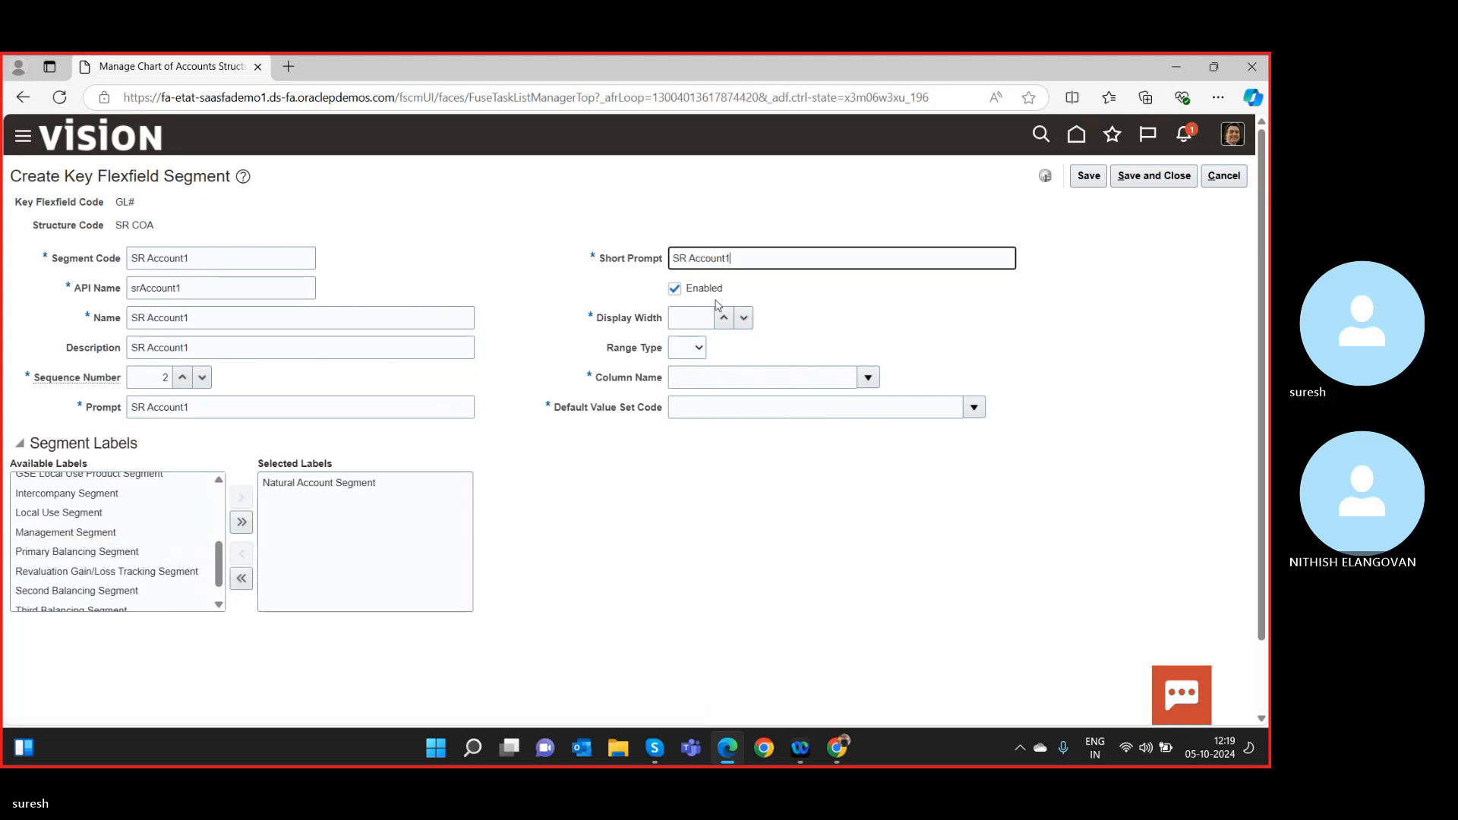
click(693, 348)
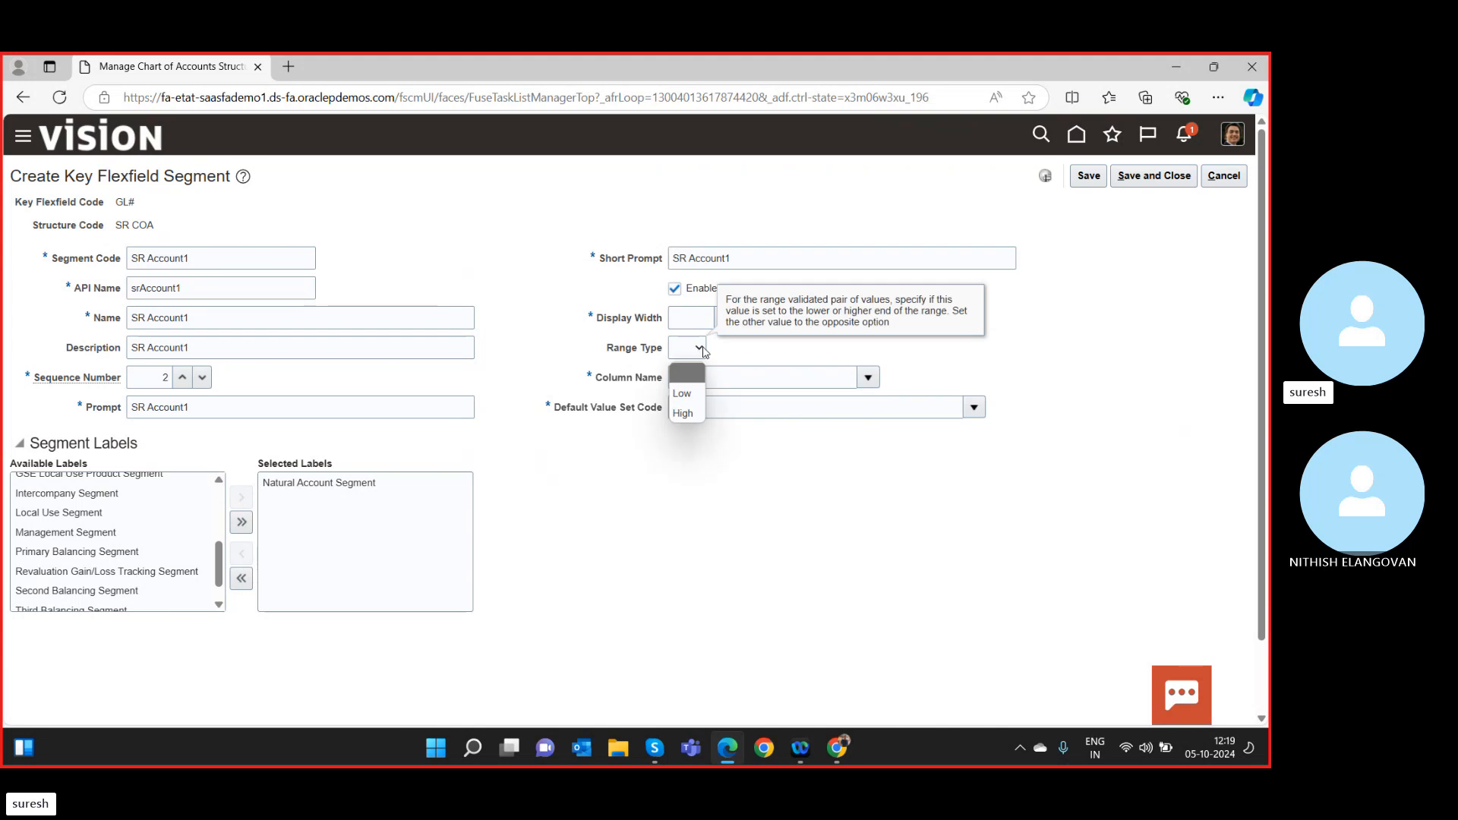
click(737, 377)
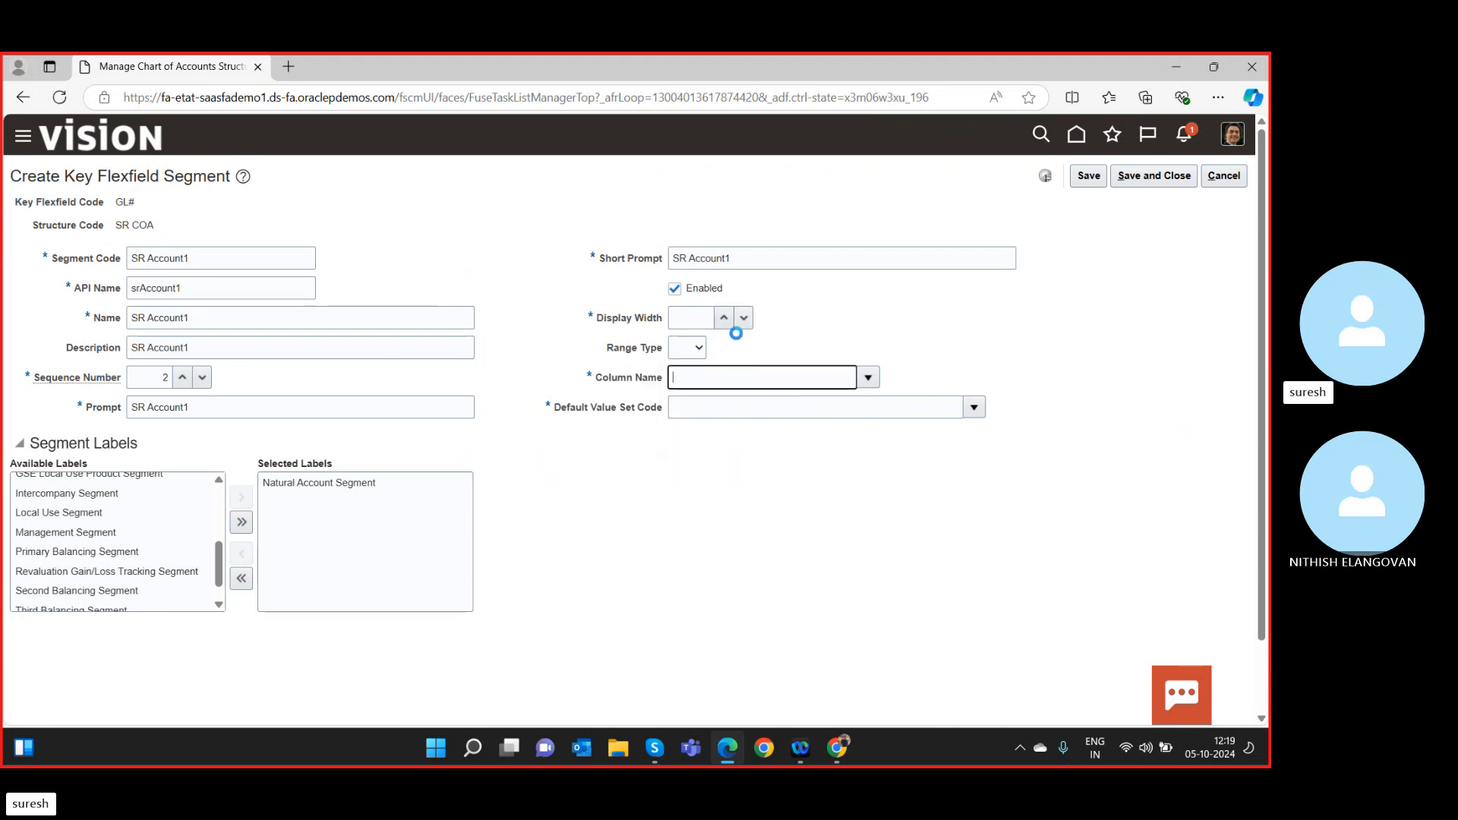
Set display width 15 and column name SEGMENT2 for SR Account1.
click(702, 319)
text(1)
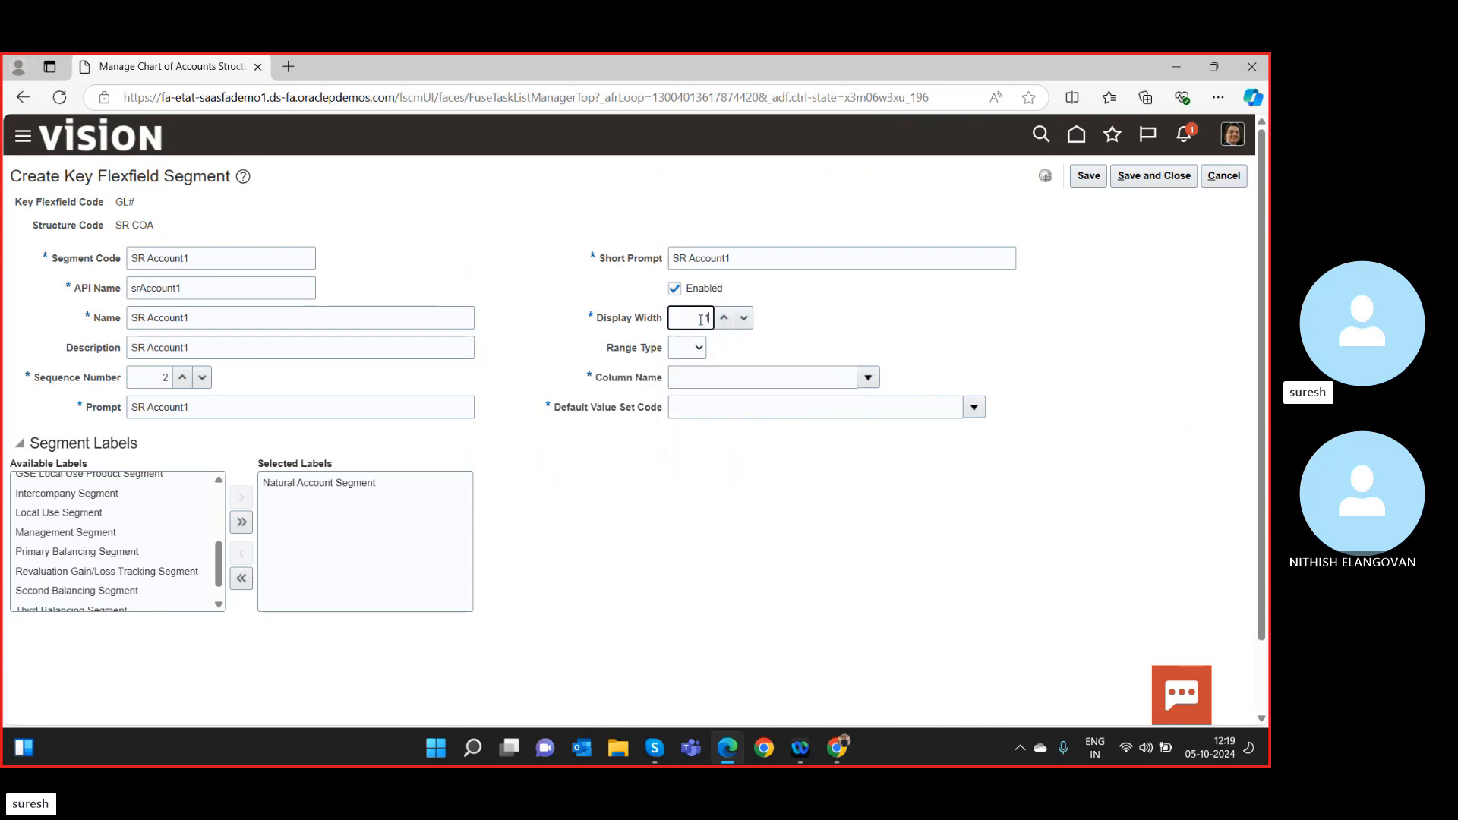
text(5)
click(684, 383)
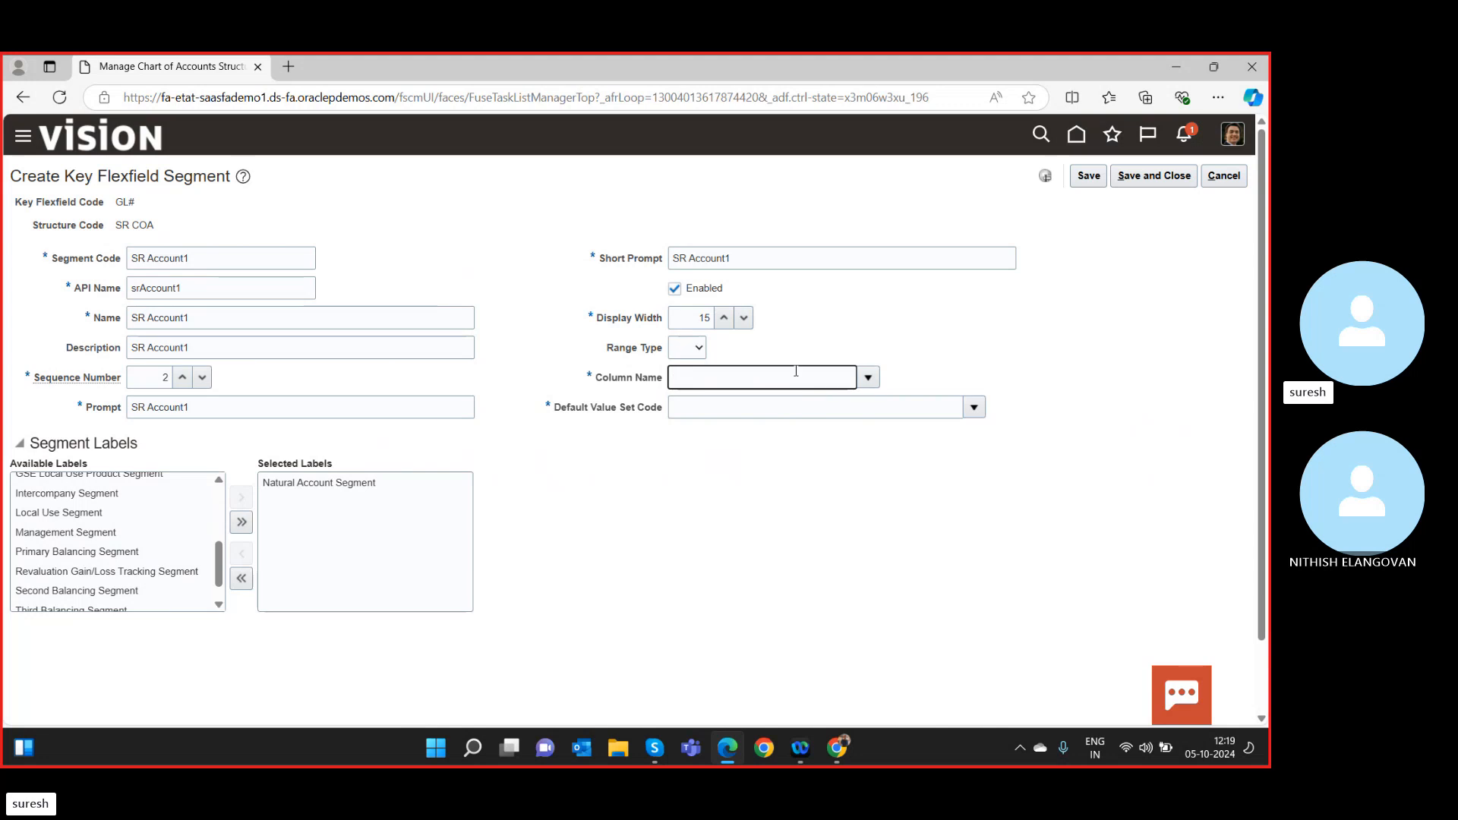
click(868, 377)
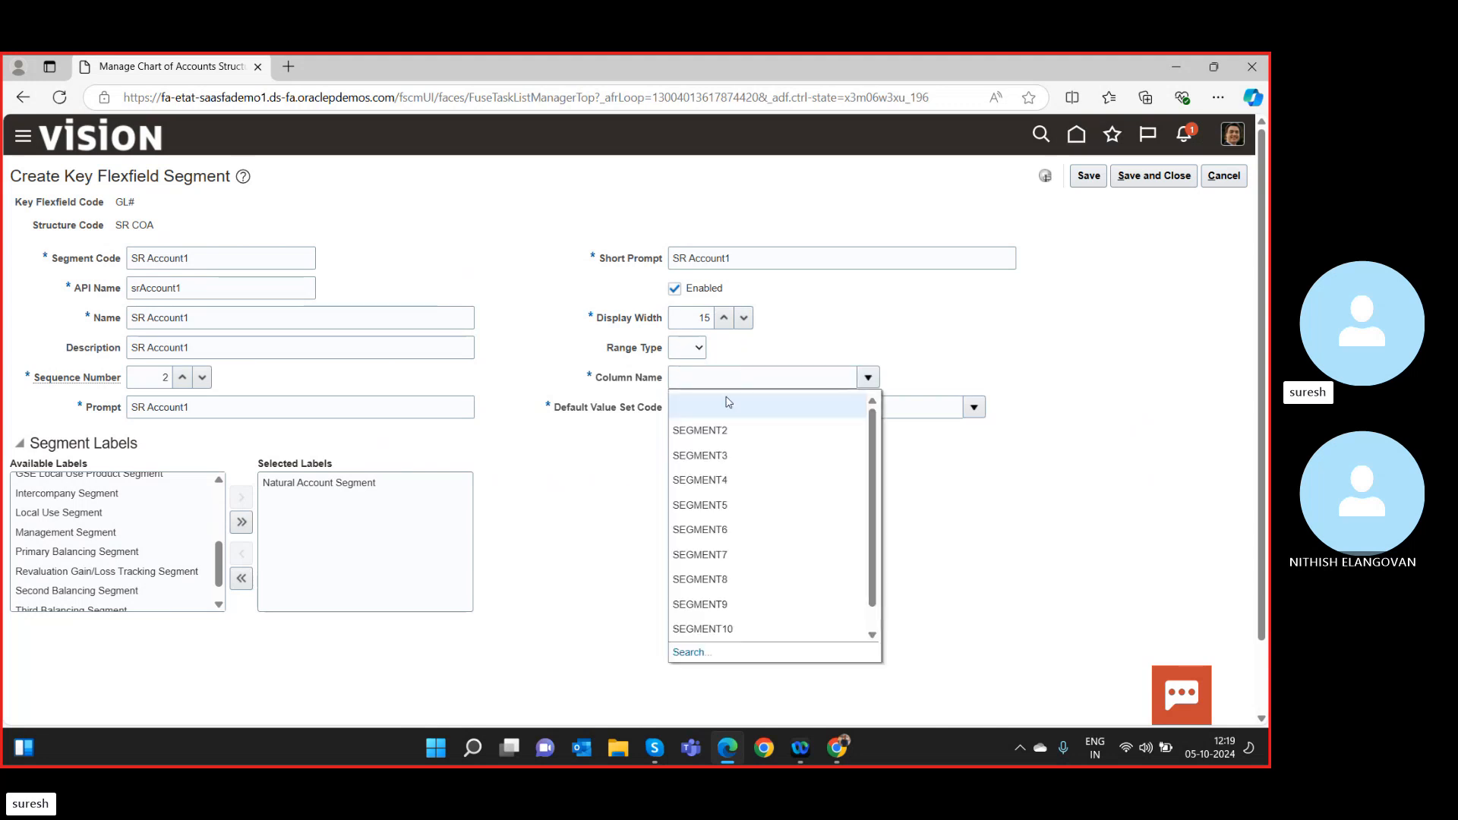
click(704, 436)
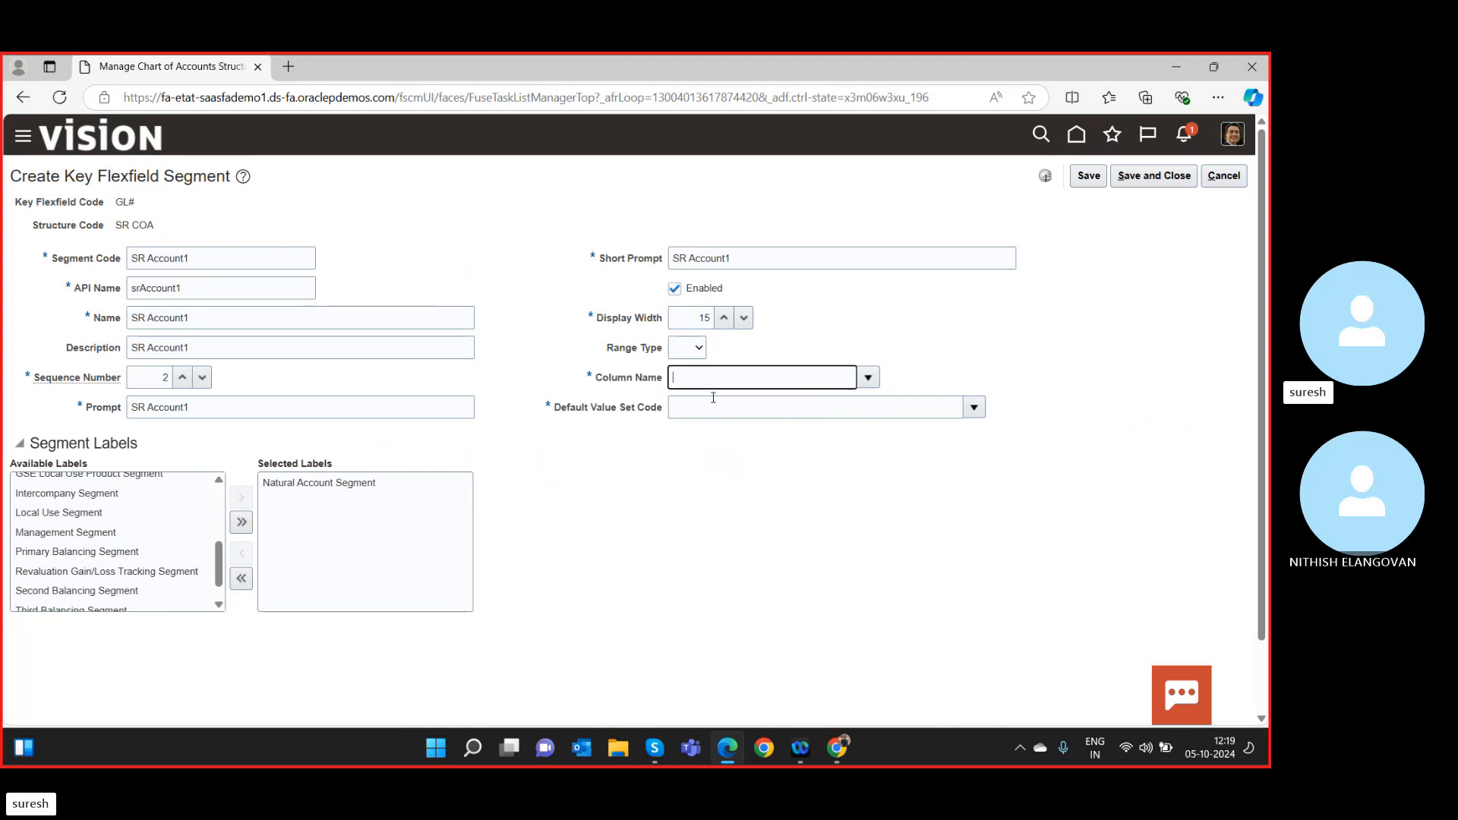
click(975, 407)
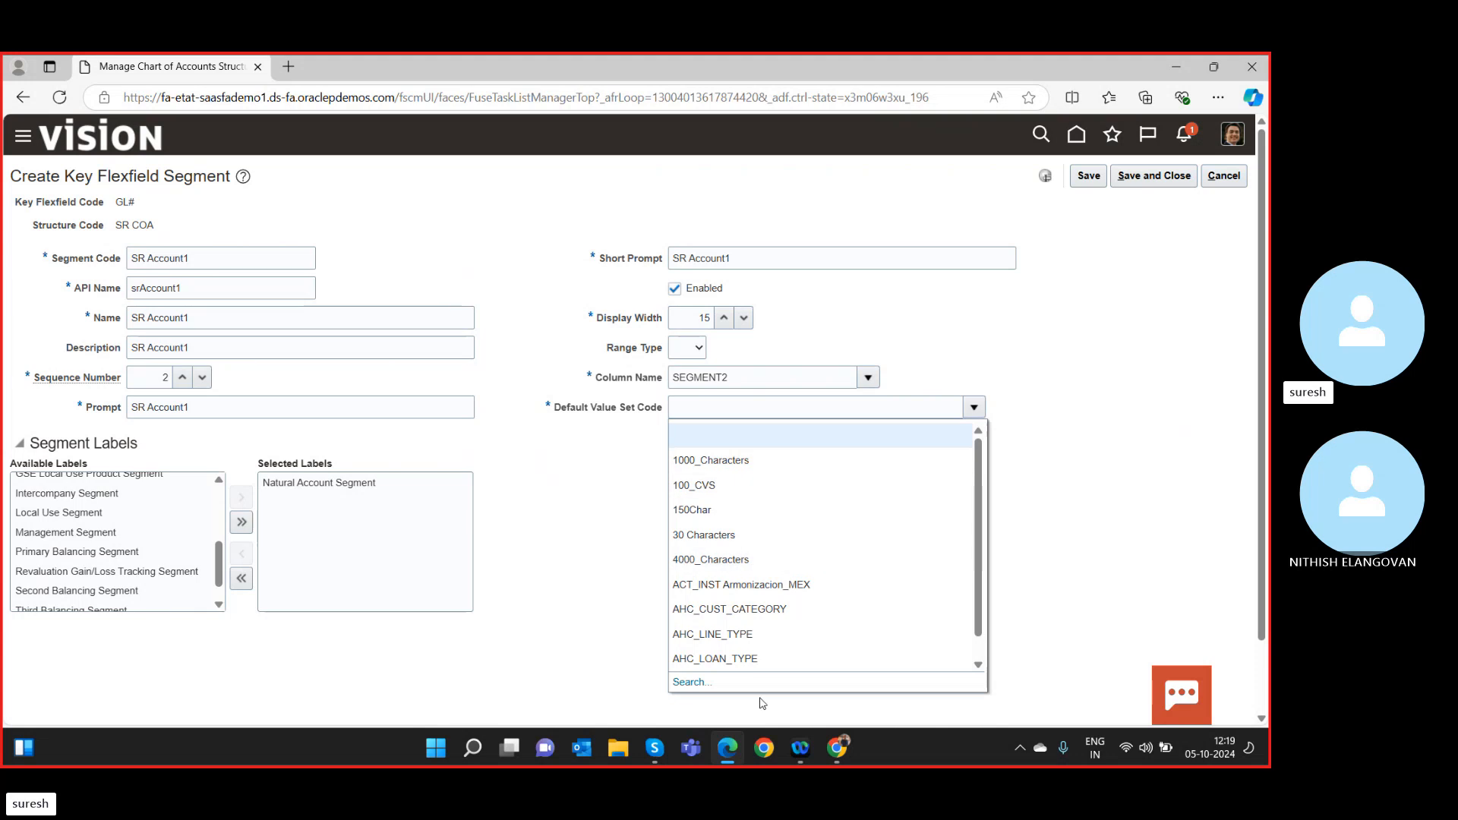
Set the default value set to Corporate Account and save the SR Account1 segment.
click(748, 409)
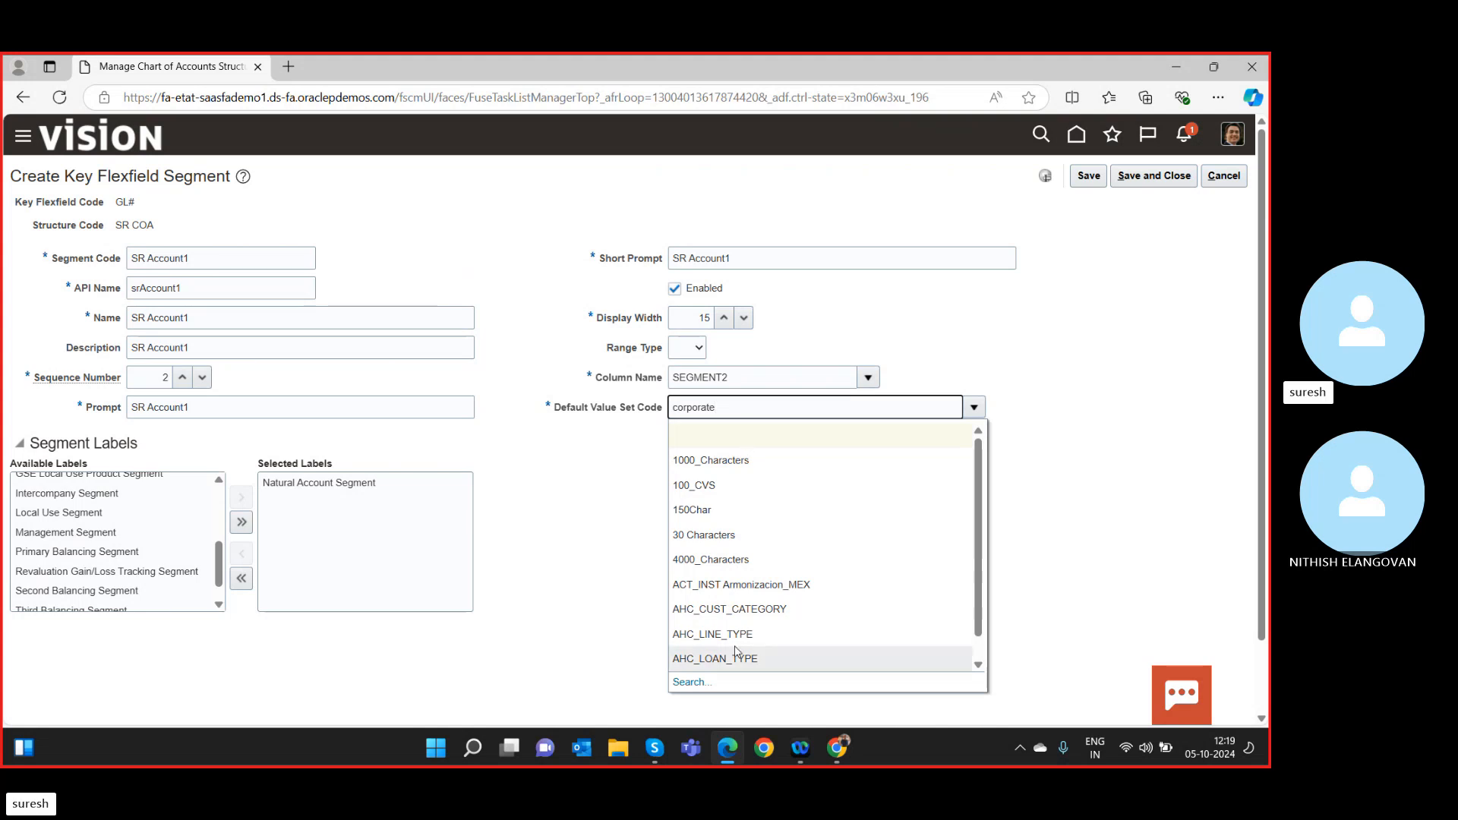
click(690, 682)
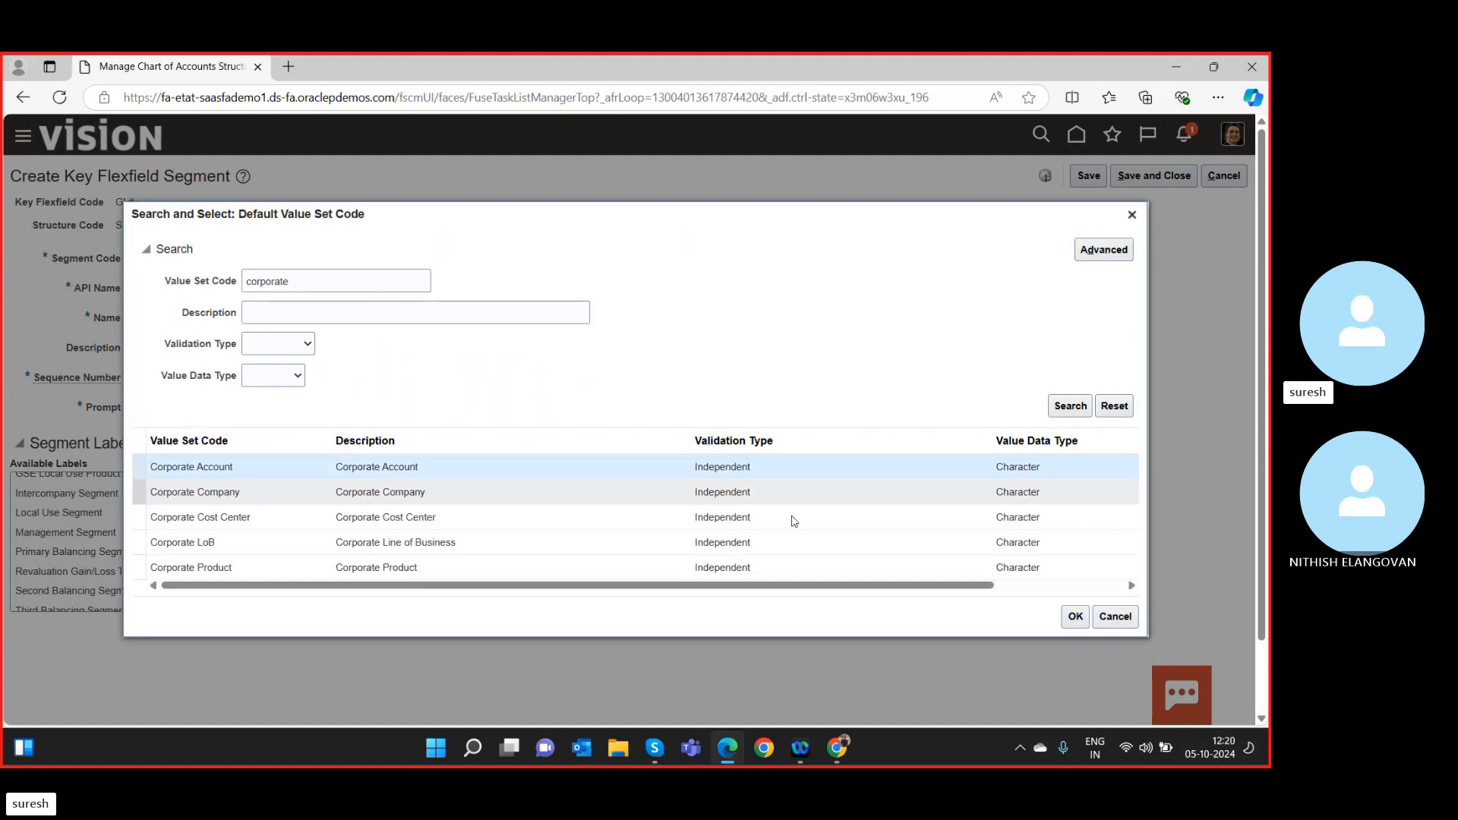
click(1076, 616)
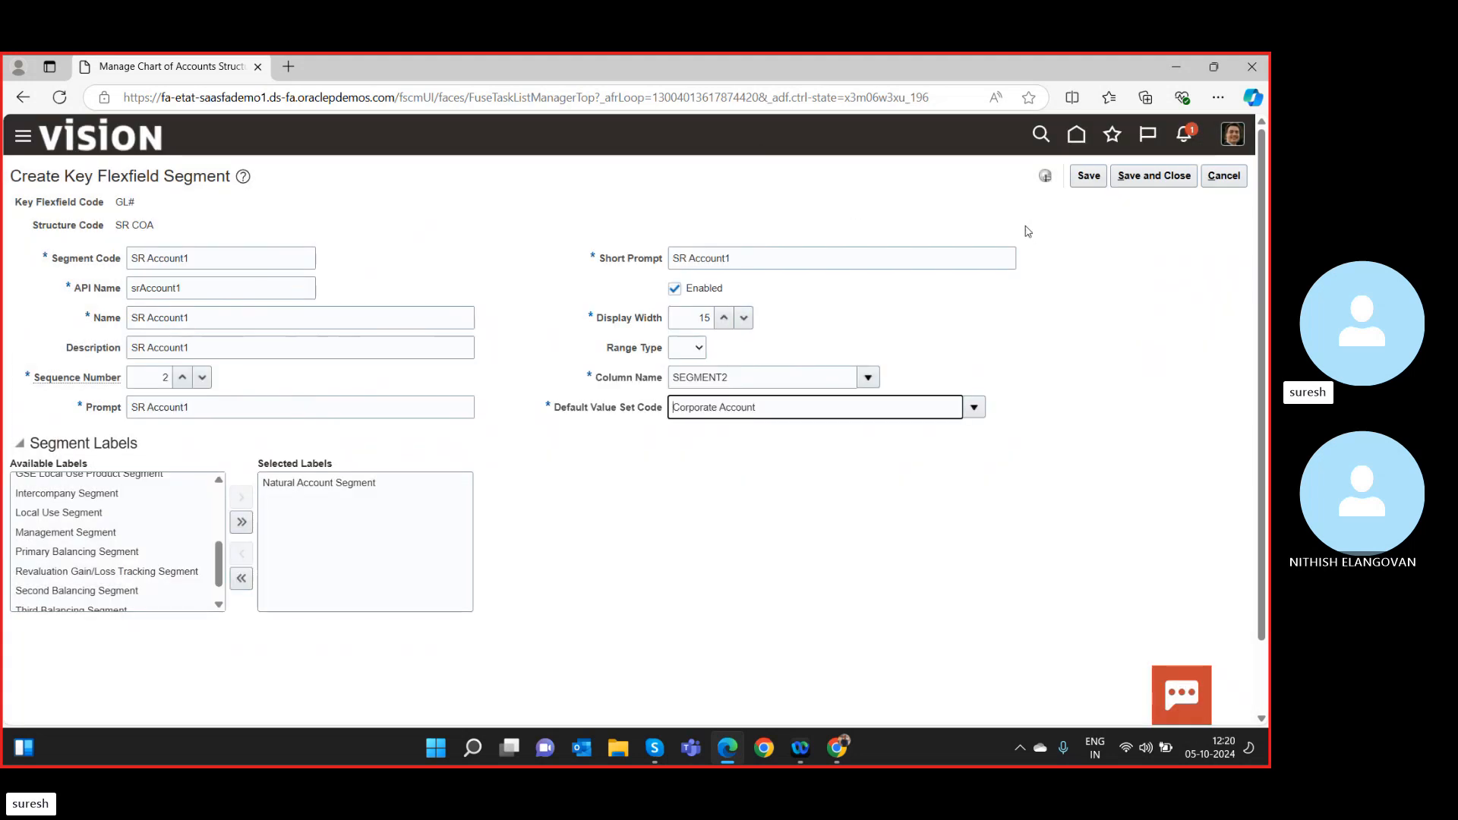
click(1150, 185)
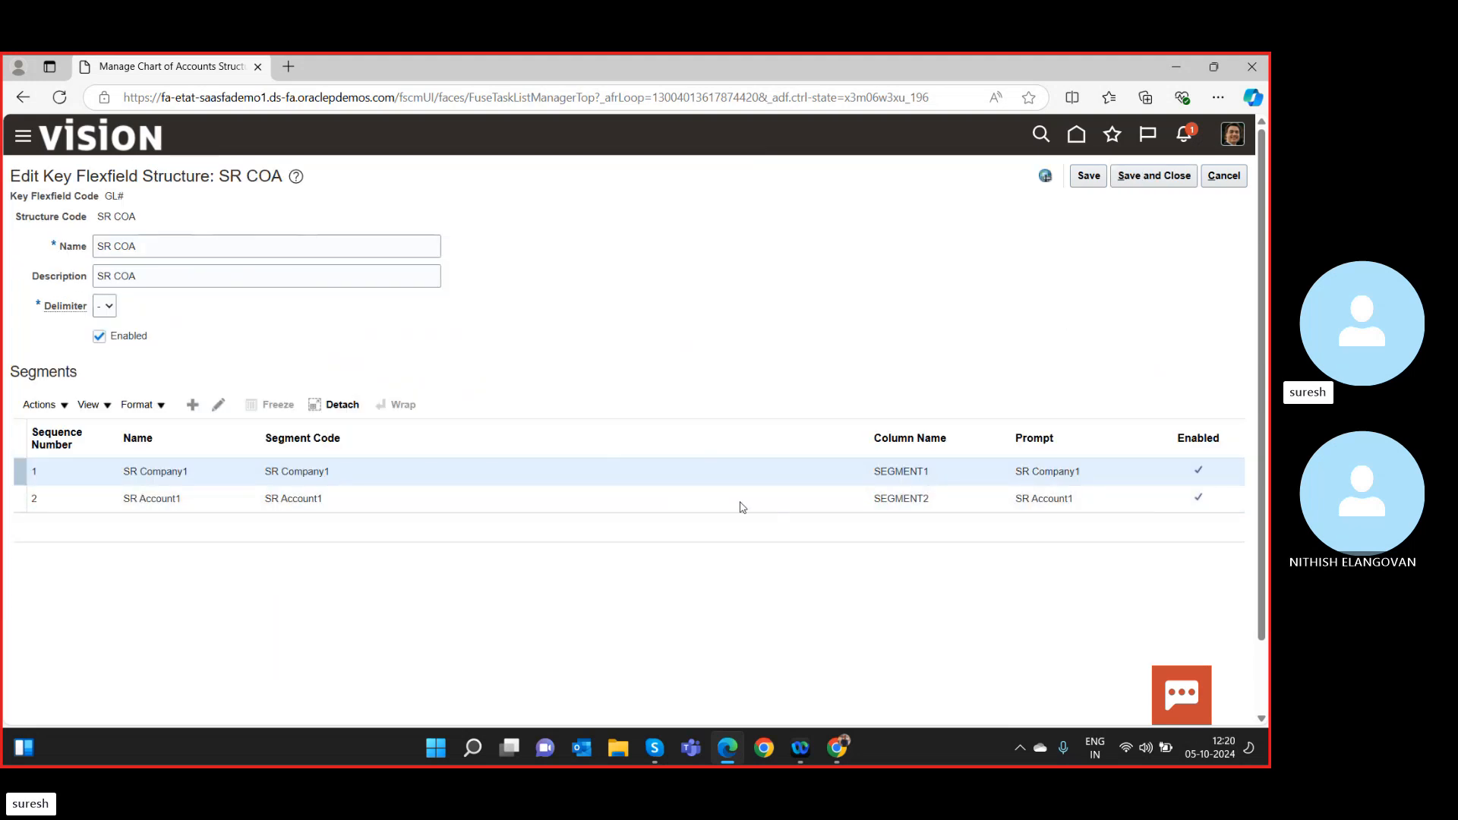
Save the two-segment SR COA structure and move to the GL# structure instances page.
click(1142, 179)
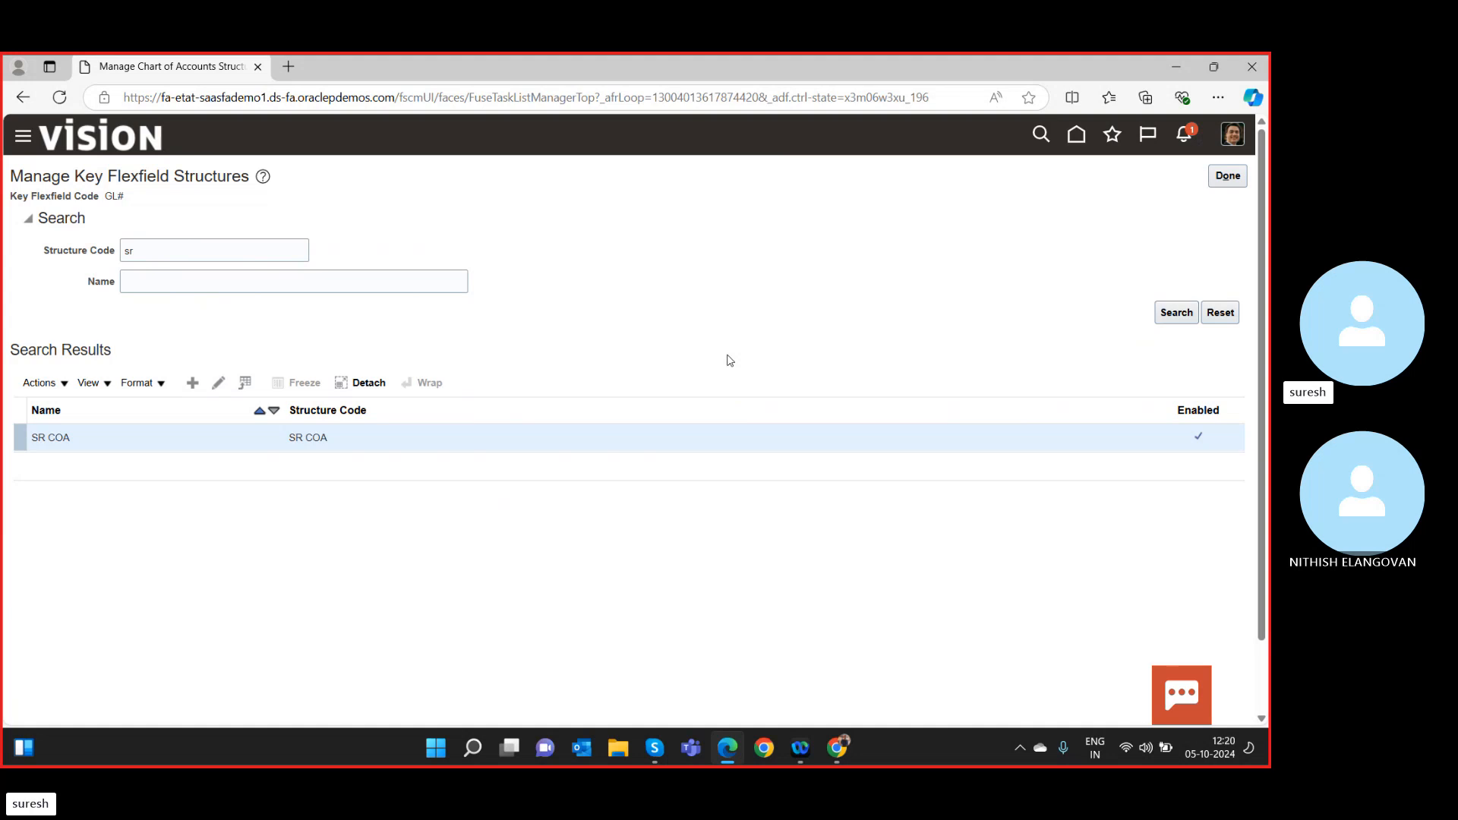
click(1215, 180)
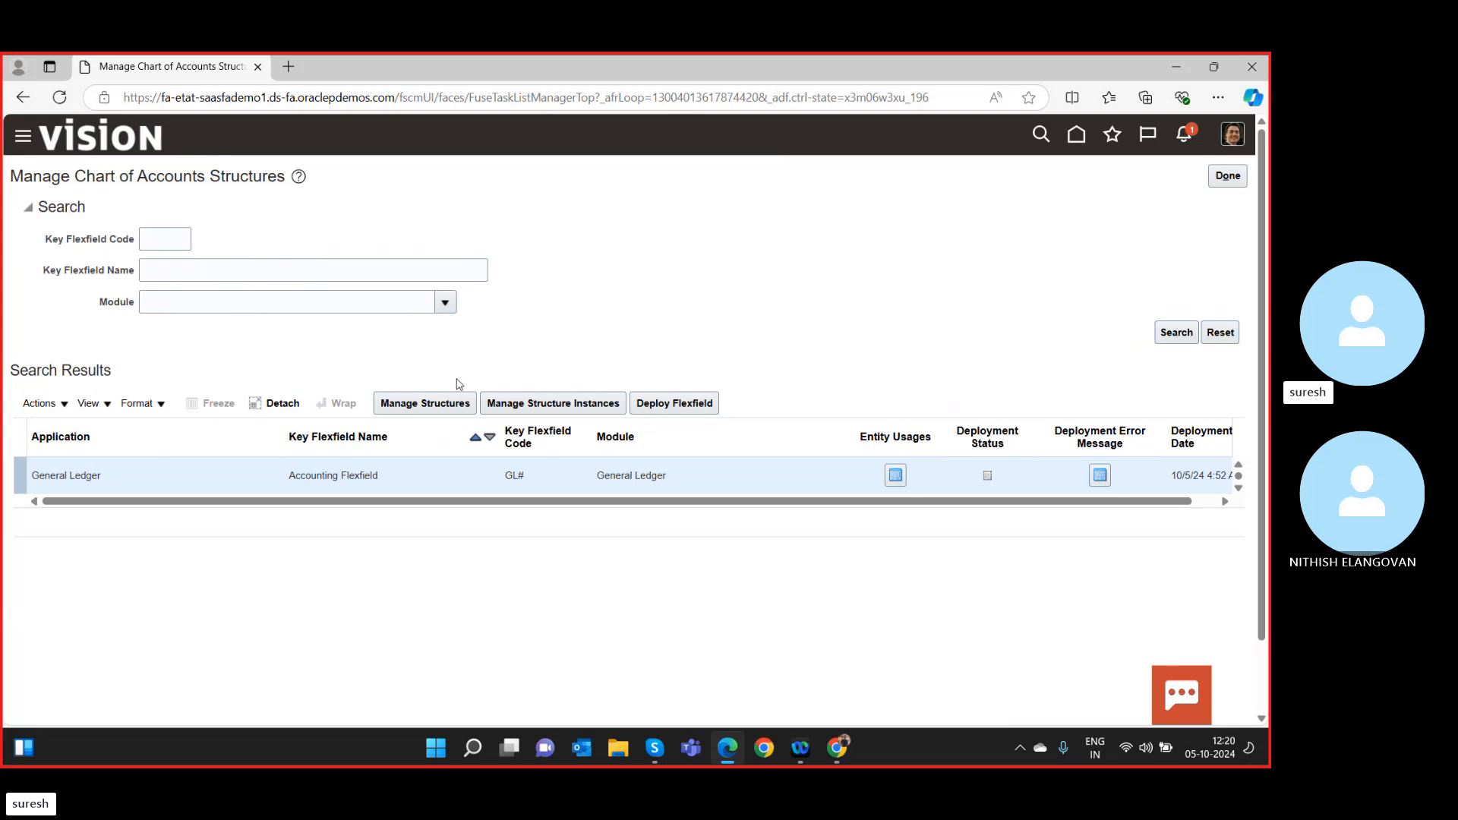
click(547, 405)
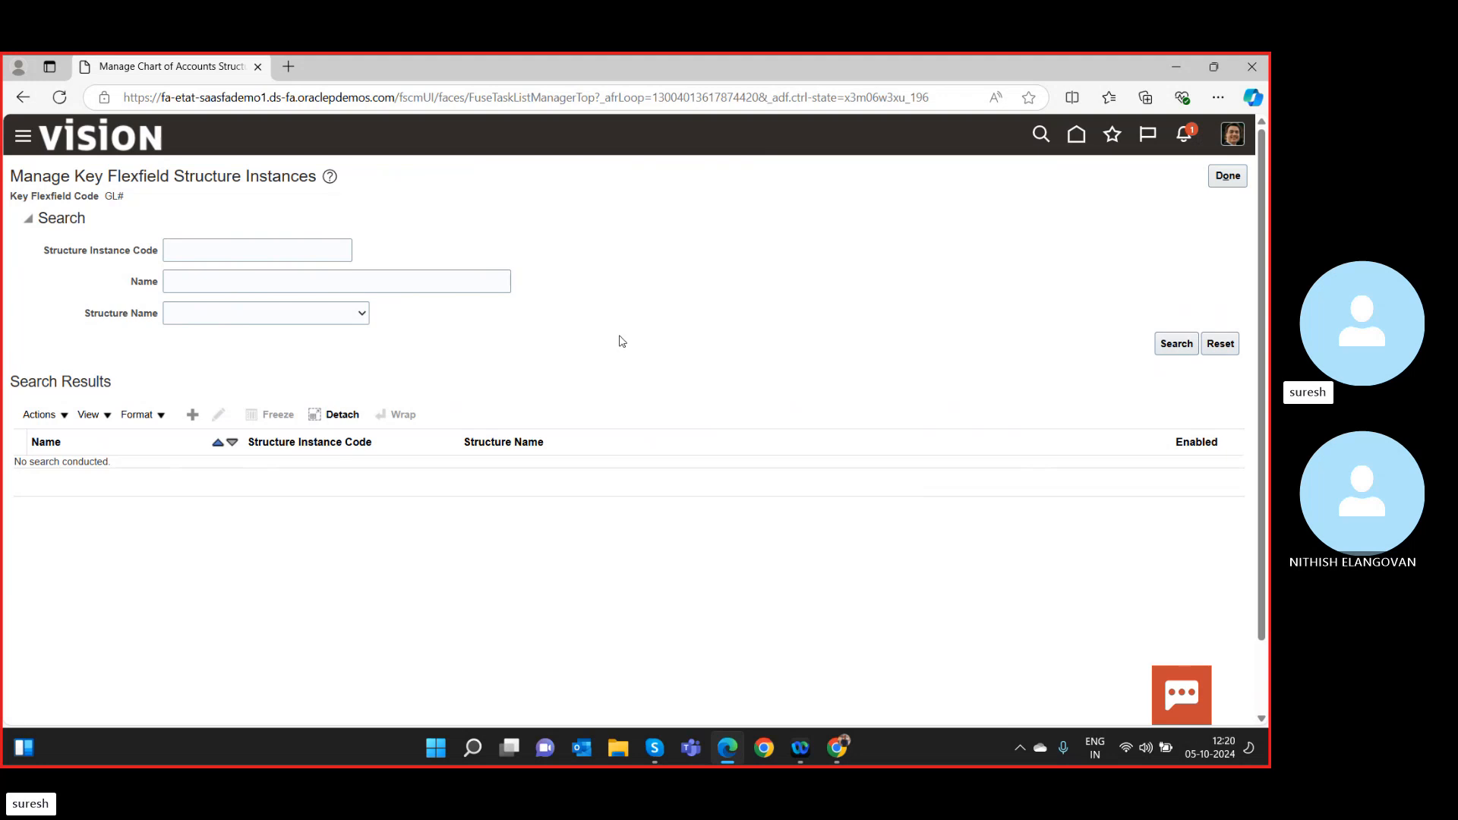
Search instance code 'sr' and open the SR COA instance for editing.
click(260, 257)
text(sr)
click(1174, 345)
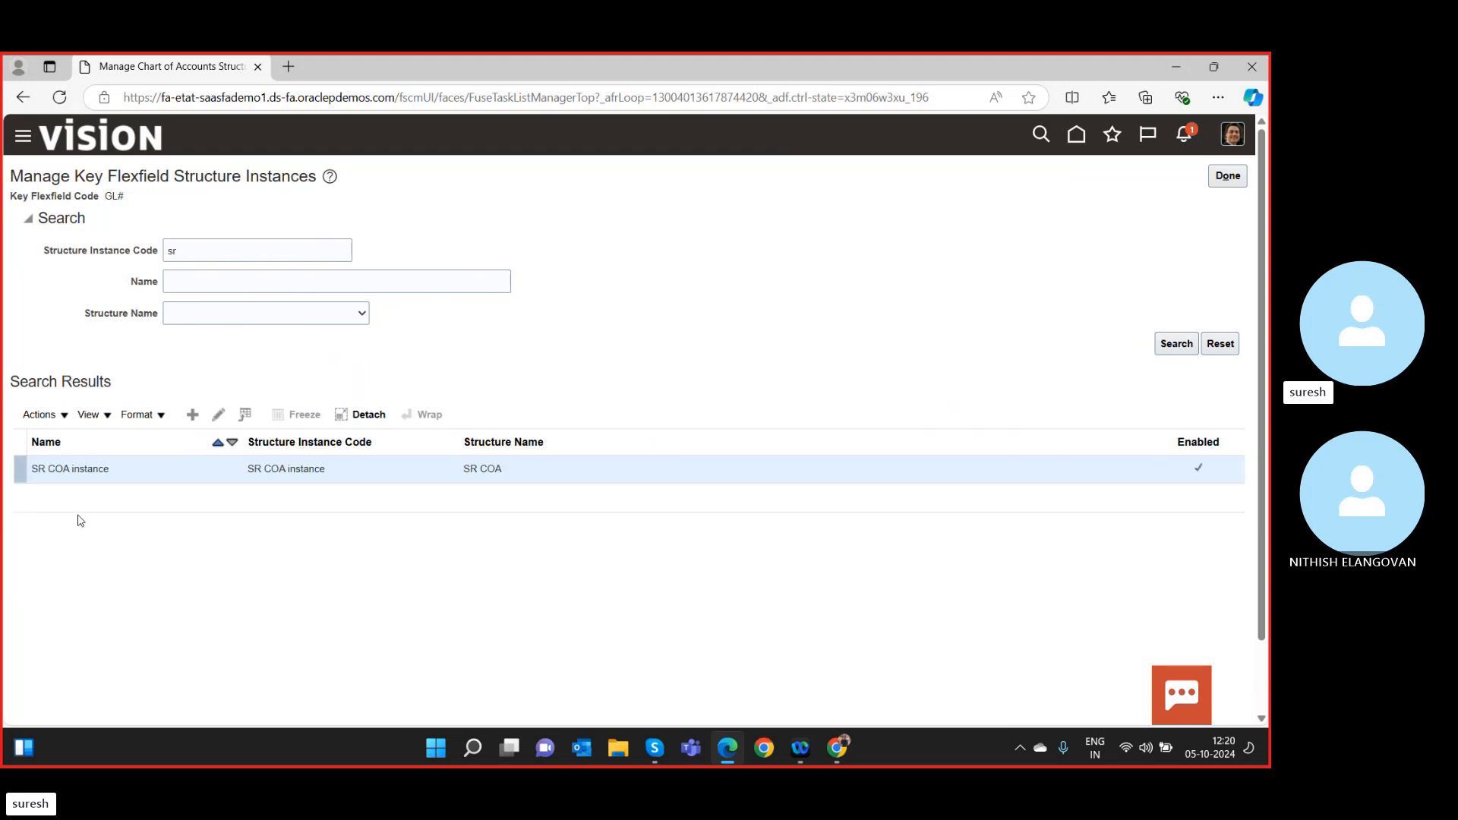
double_click(92, 469)
click(223, 418)
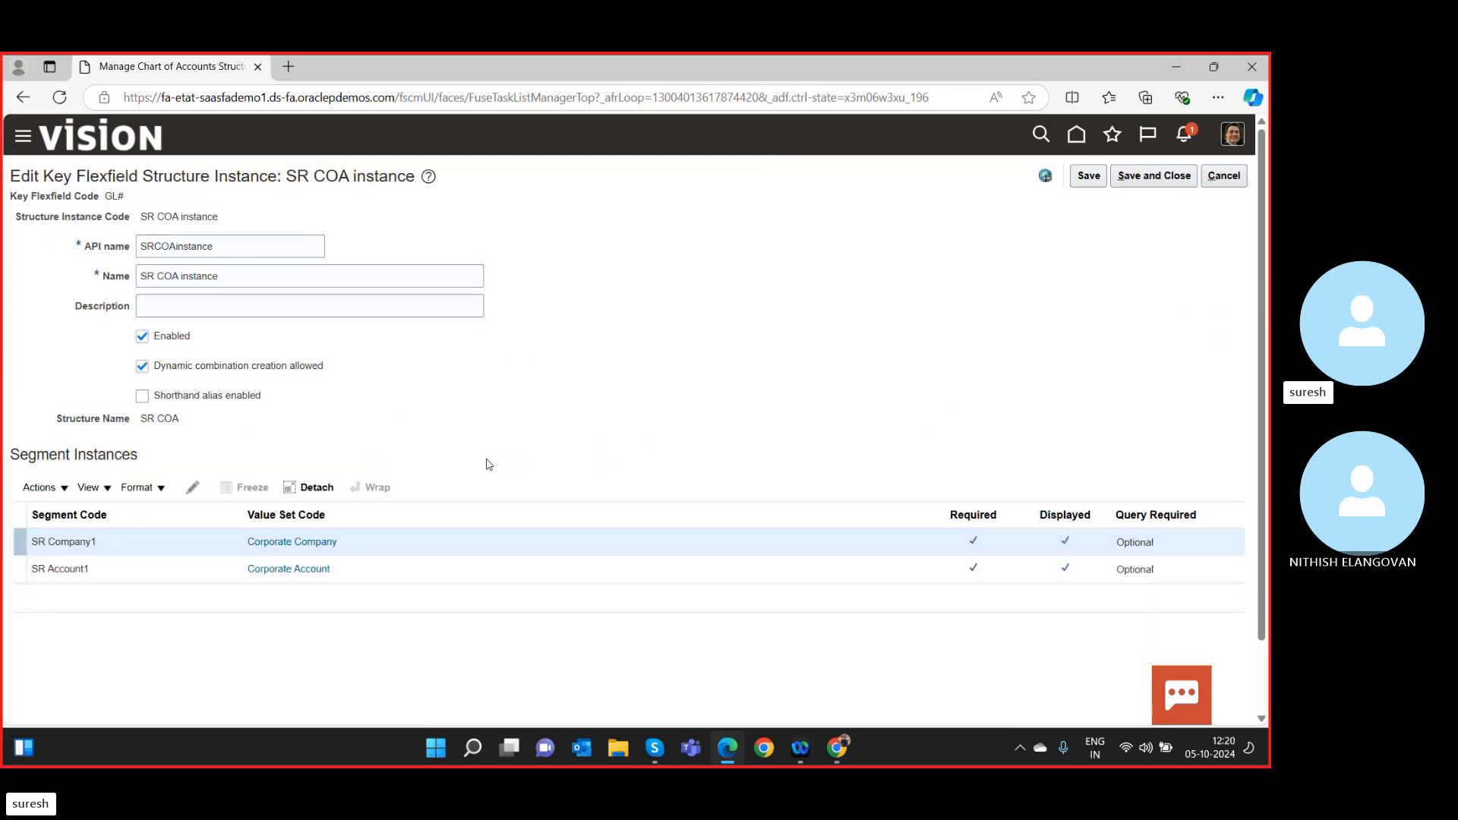
Check the Corporate Account value set, then save and close the SR COA instance.
click(297, 579)
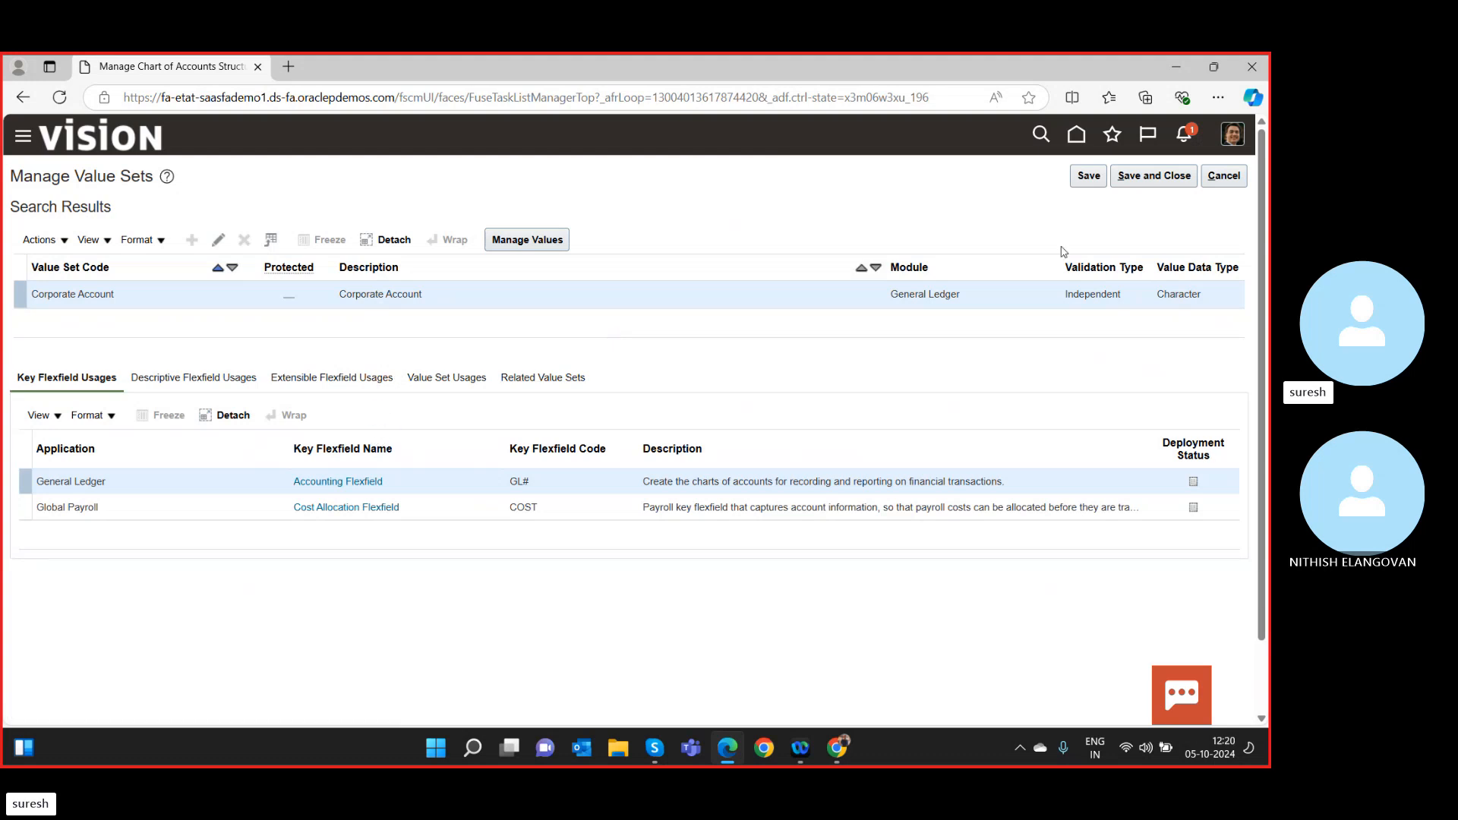
click(1153, 177)
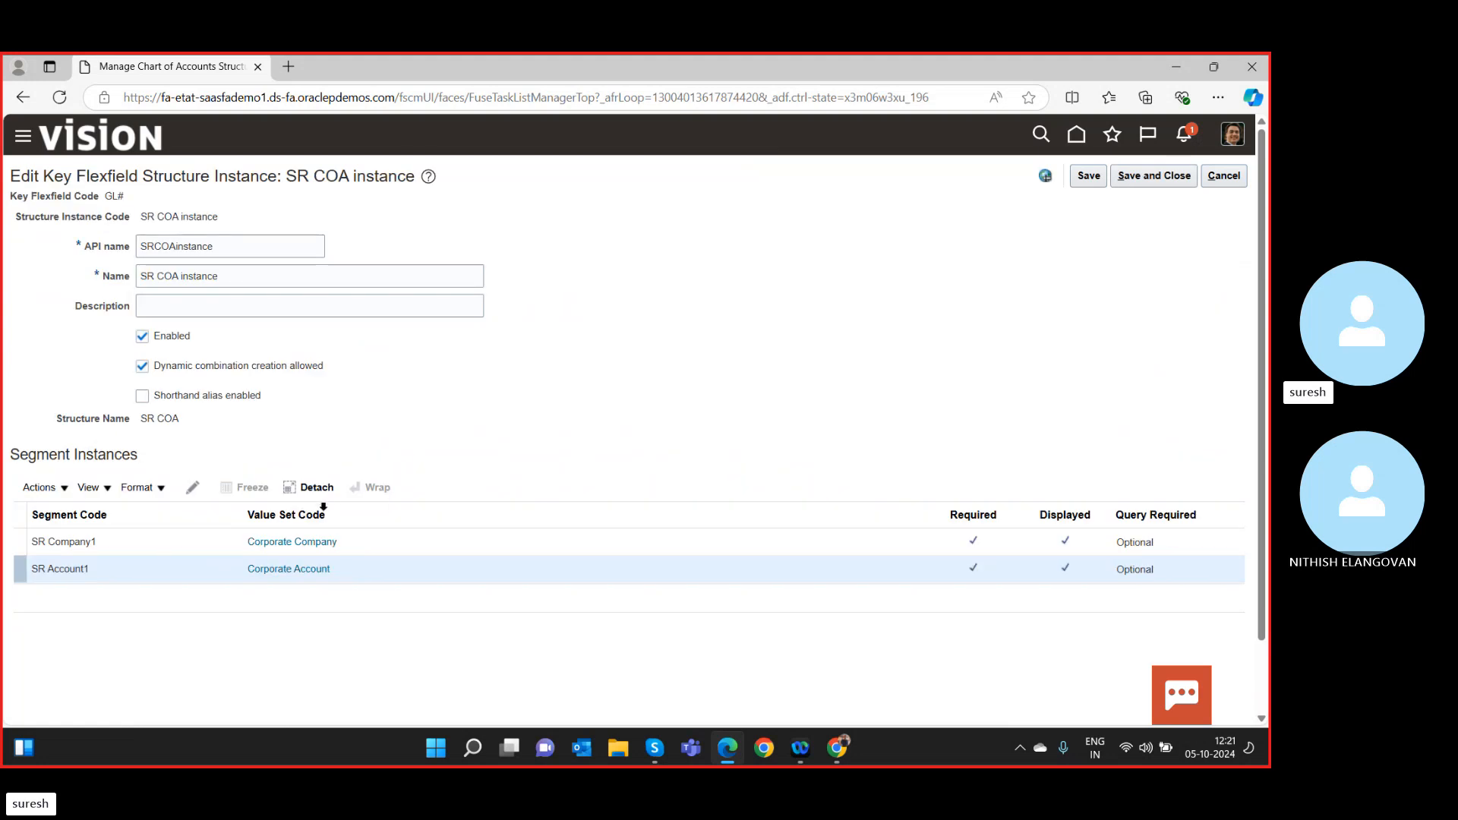
click(1153, 176)
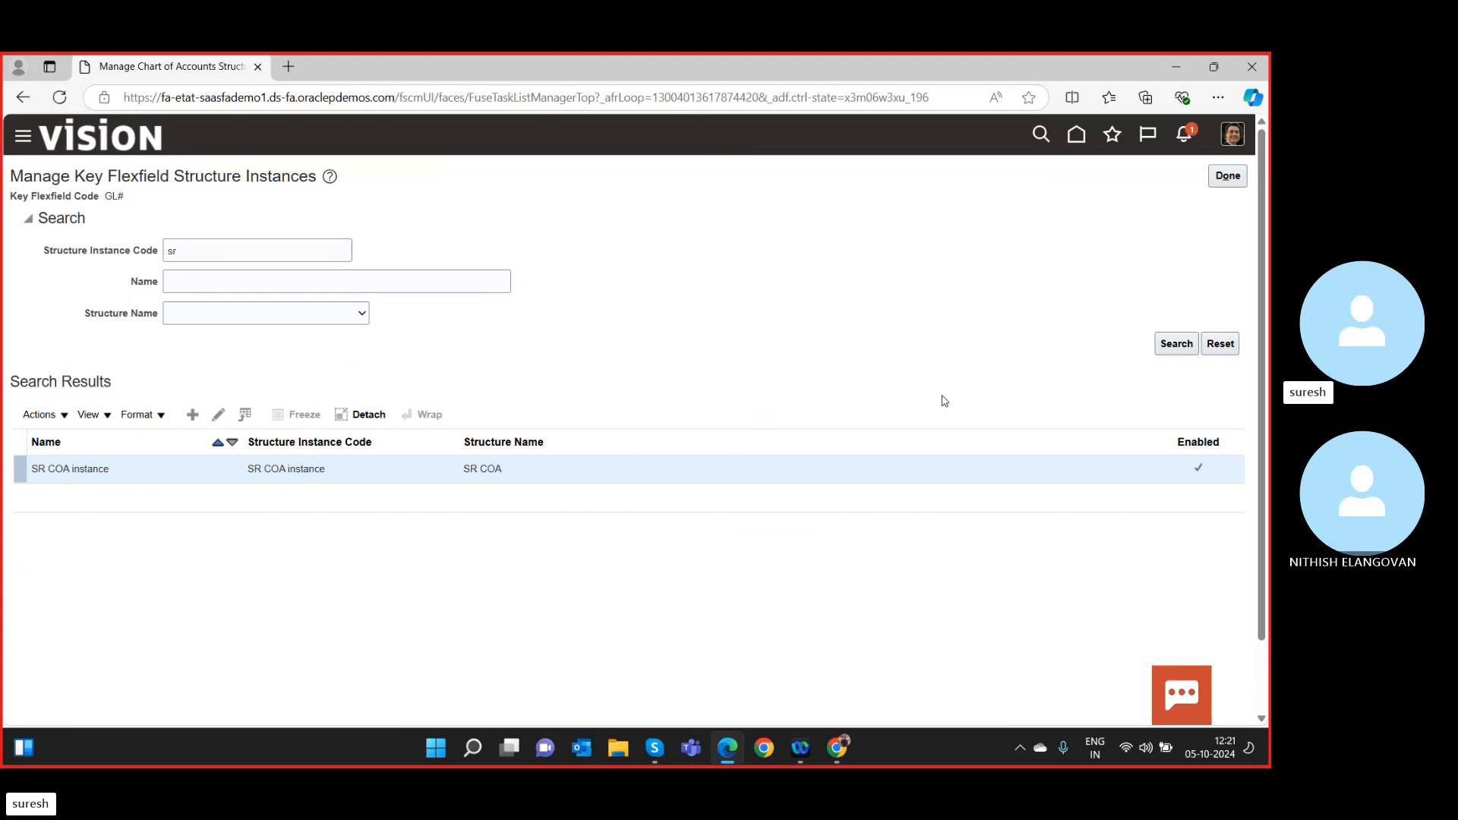
click(1229, 175)
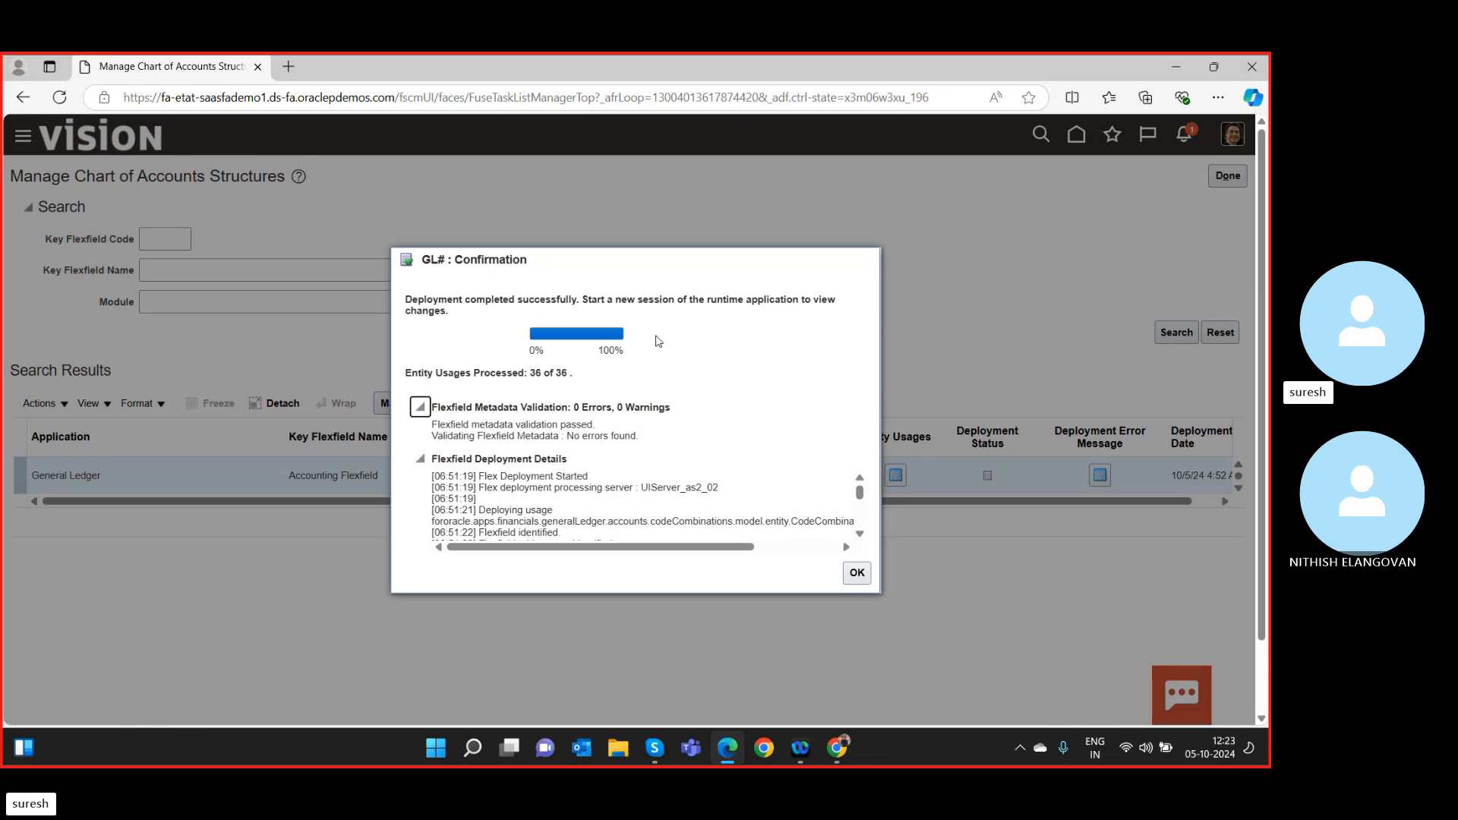
Dismiss the successful deployment confirmation and return to the Financial Reporting Structures tasks.
click(858, 575)
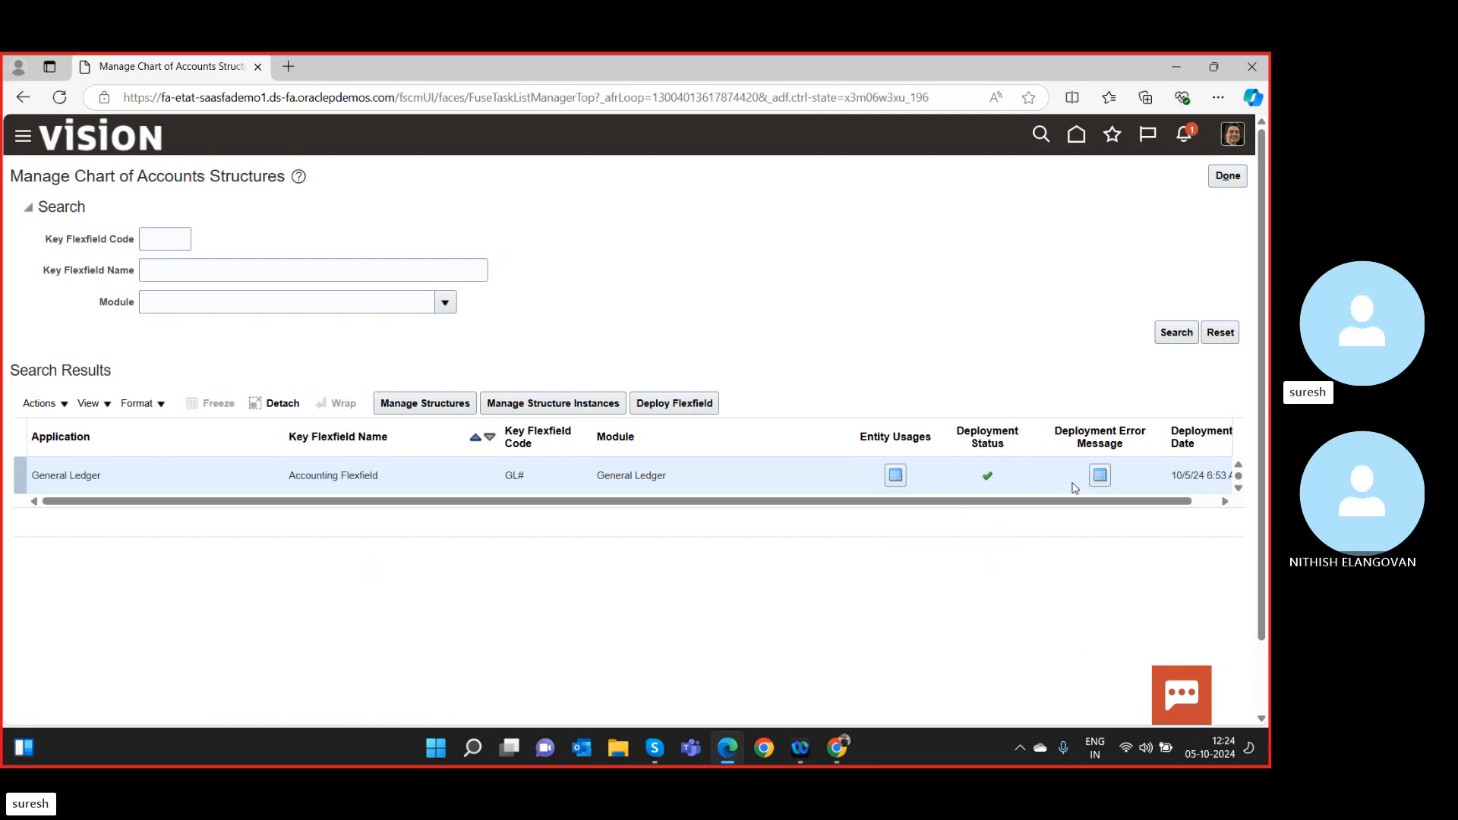
scroll(1174, 506, right, 1)
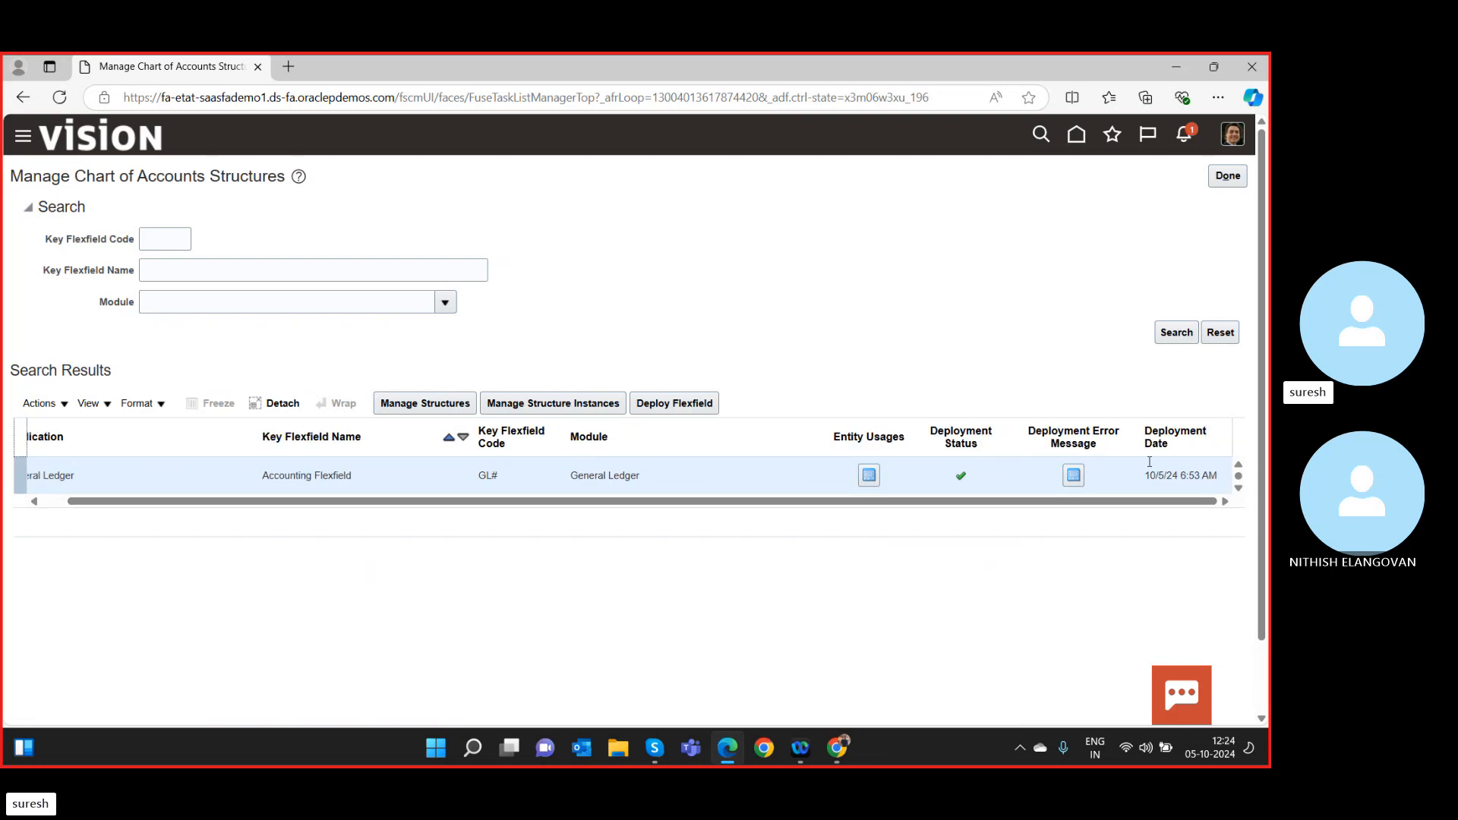
click(1228, 182)
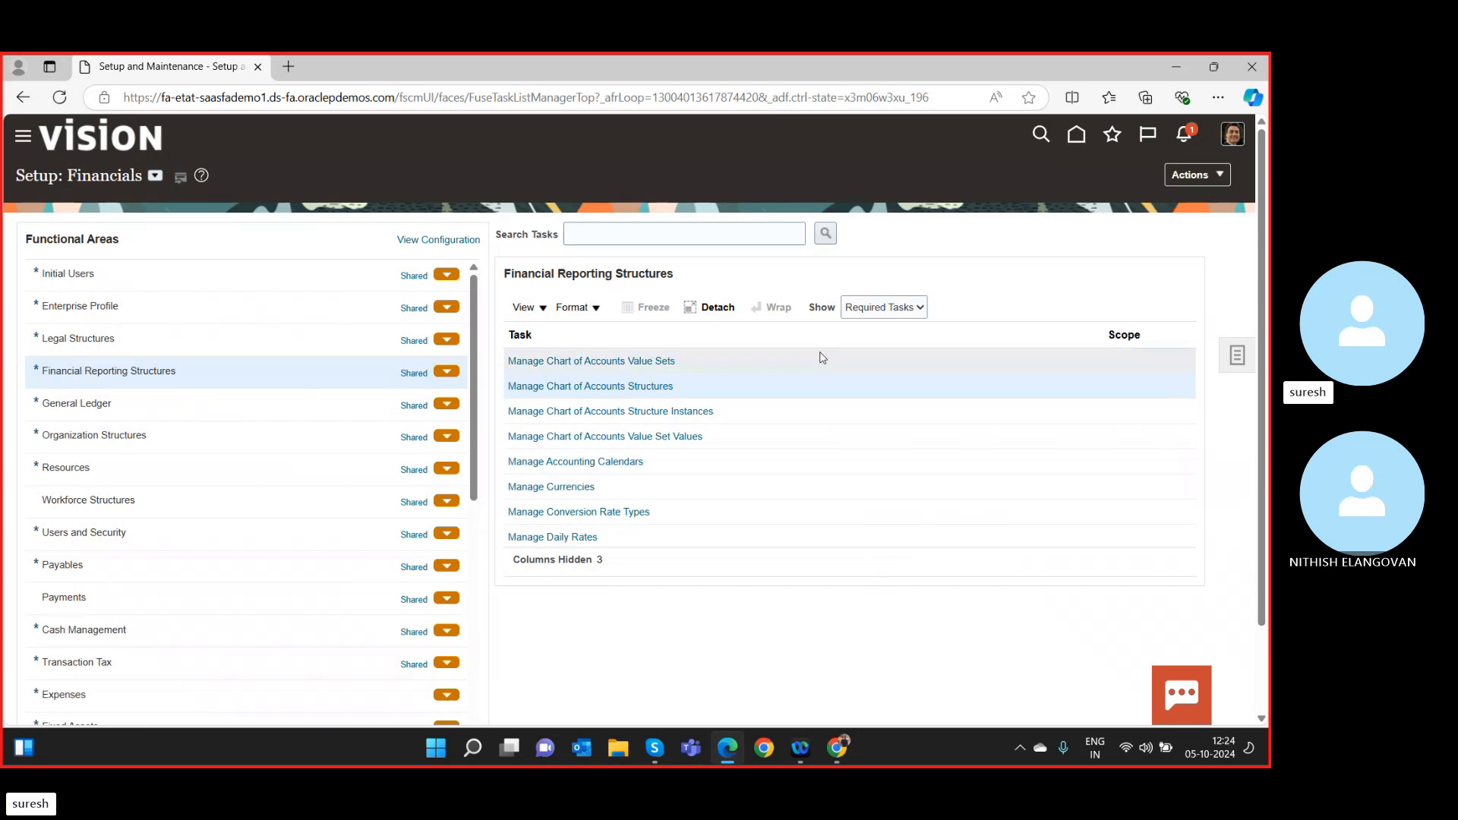
Open the Manage Chart of Accounts Value Set Values task from Financial Reporting Structures.
click(627, 438)
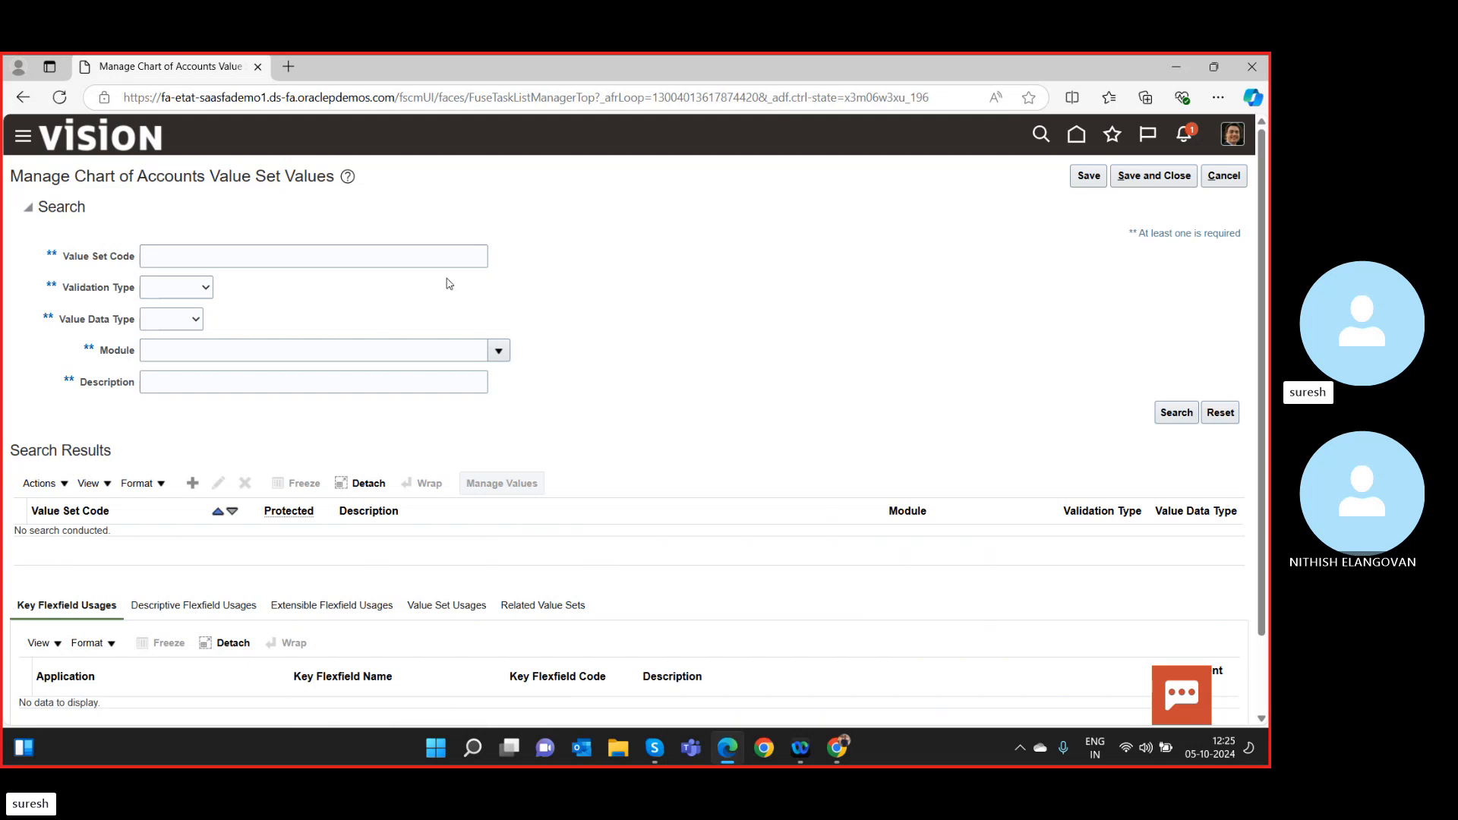
Search value sets by code 'cor' and open Manage Values for Corporate Company.
click(366, 258)
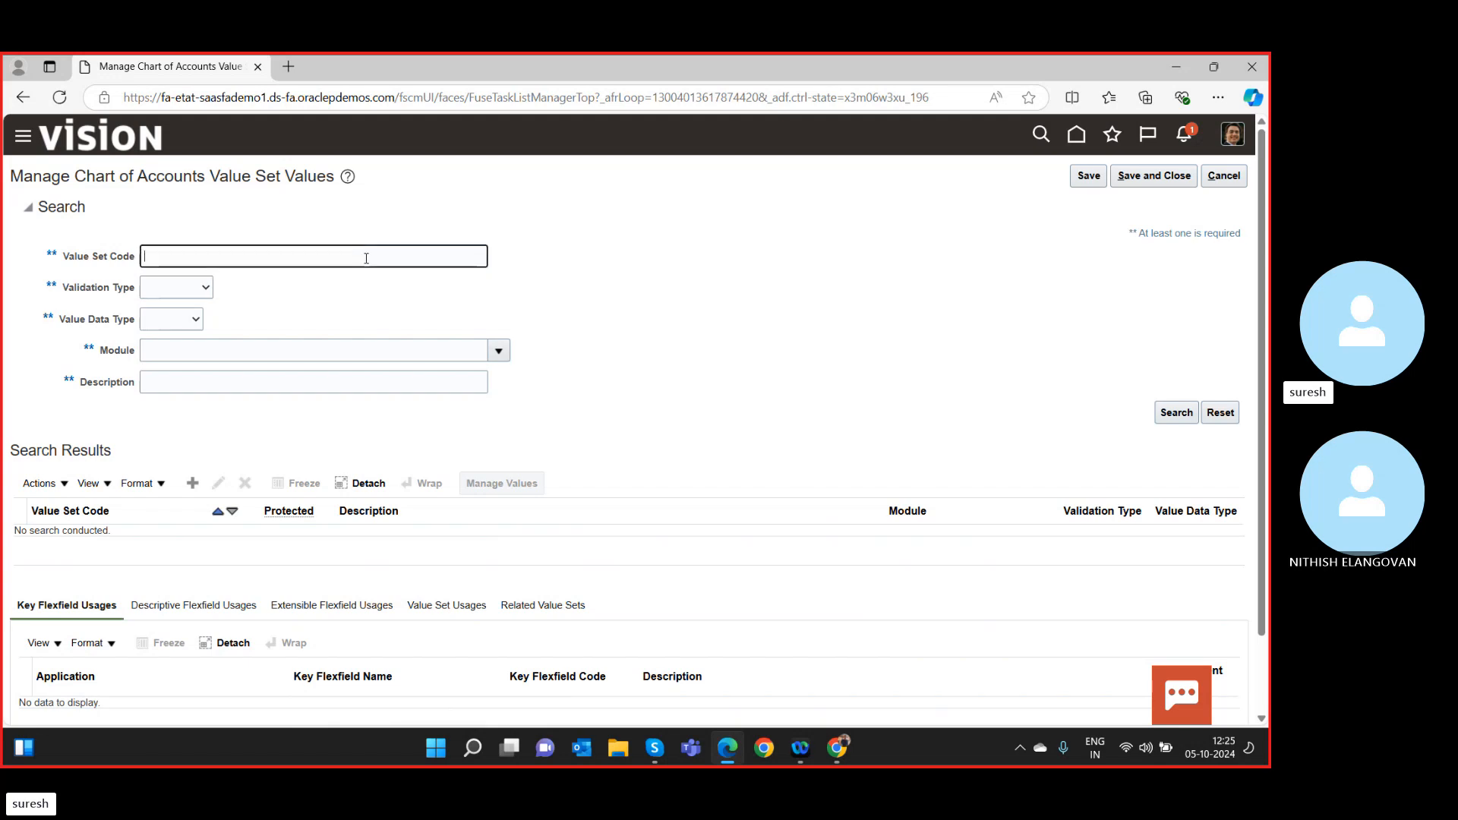
text(cor)
click(1162, 415)
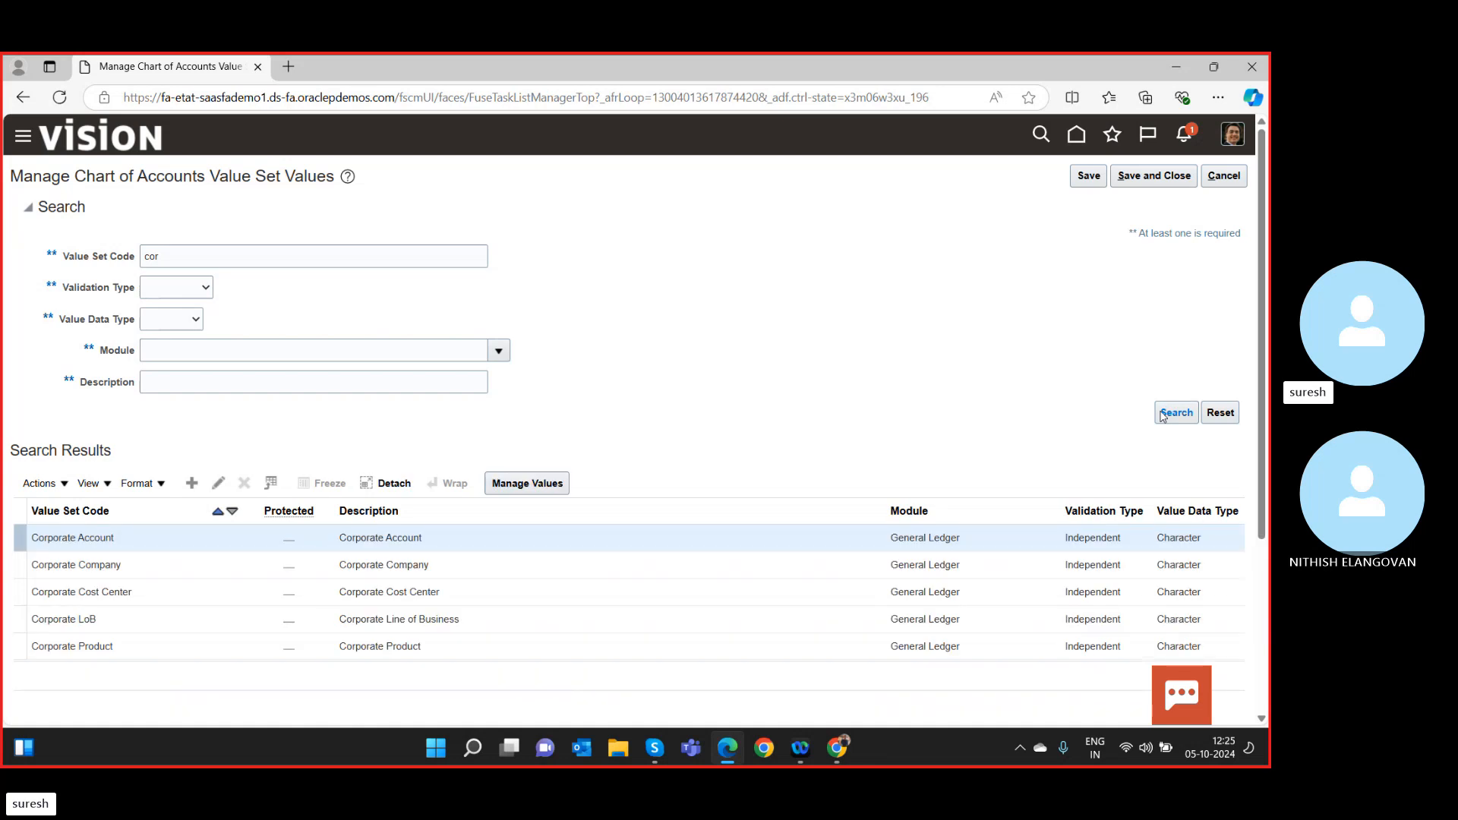
click(603, 557)
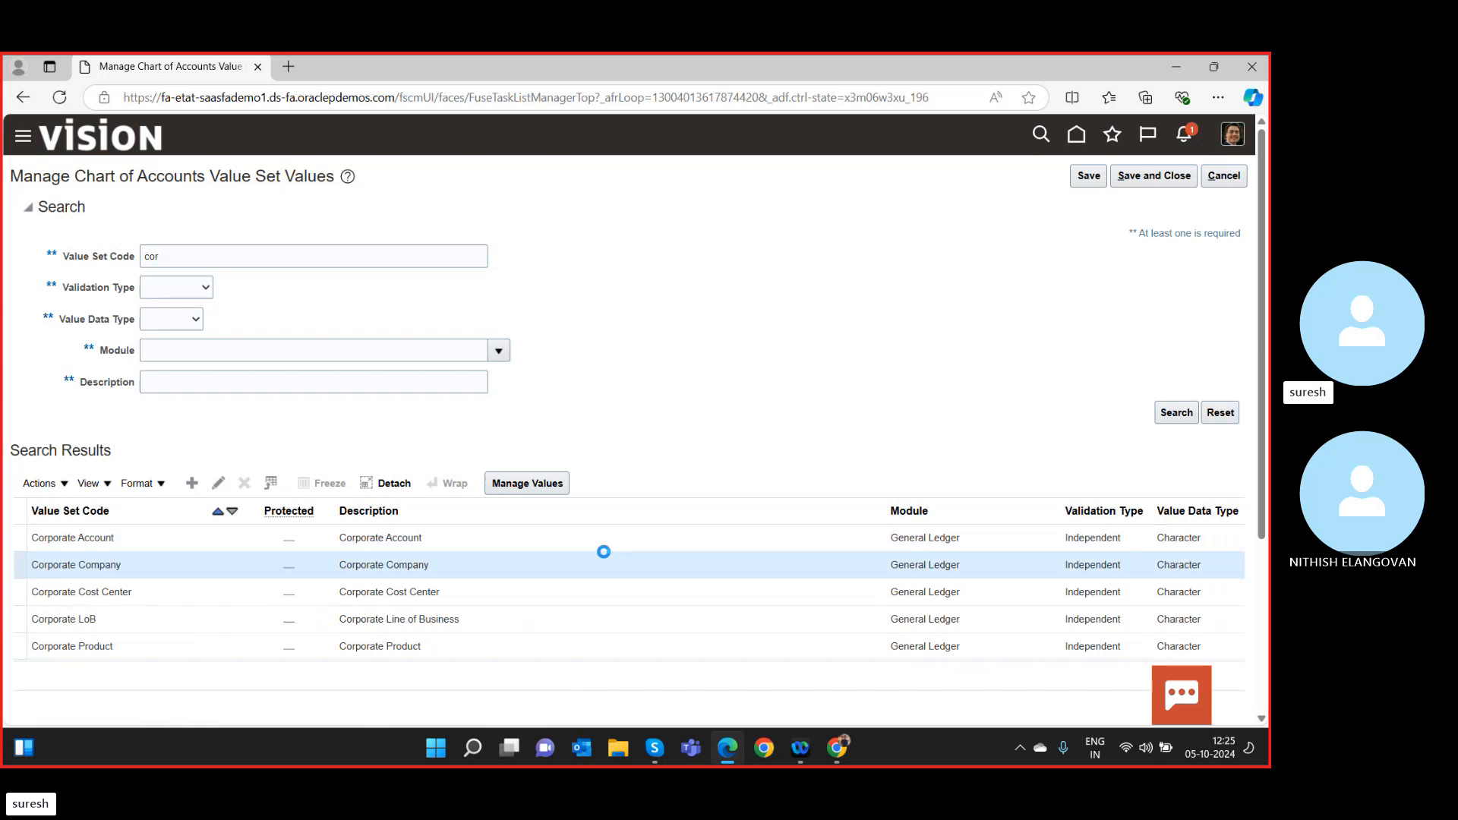
click(553, 485)
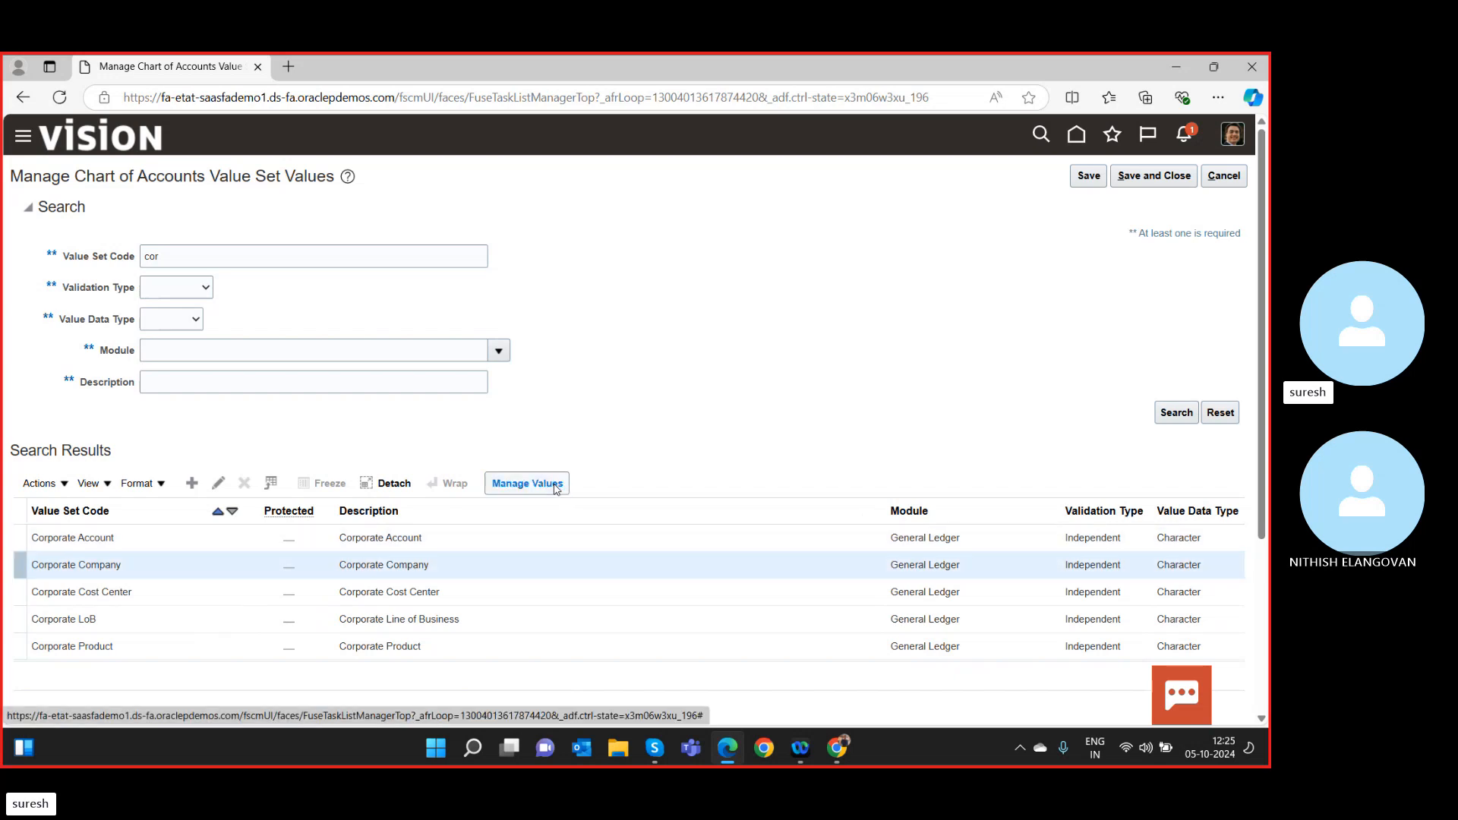
click(556, 484)
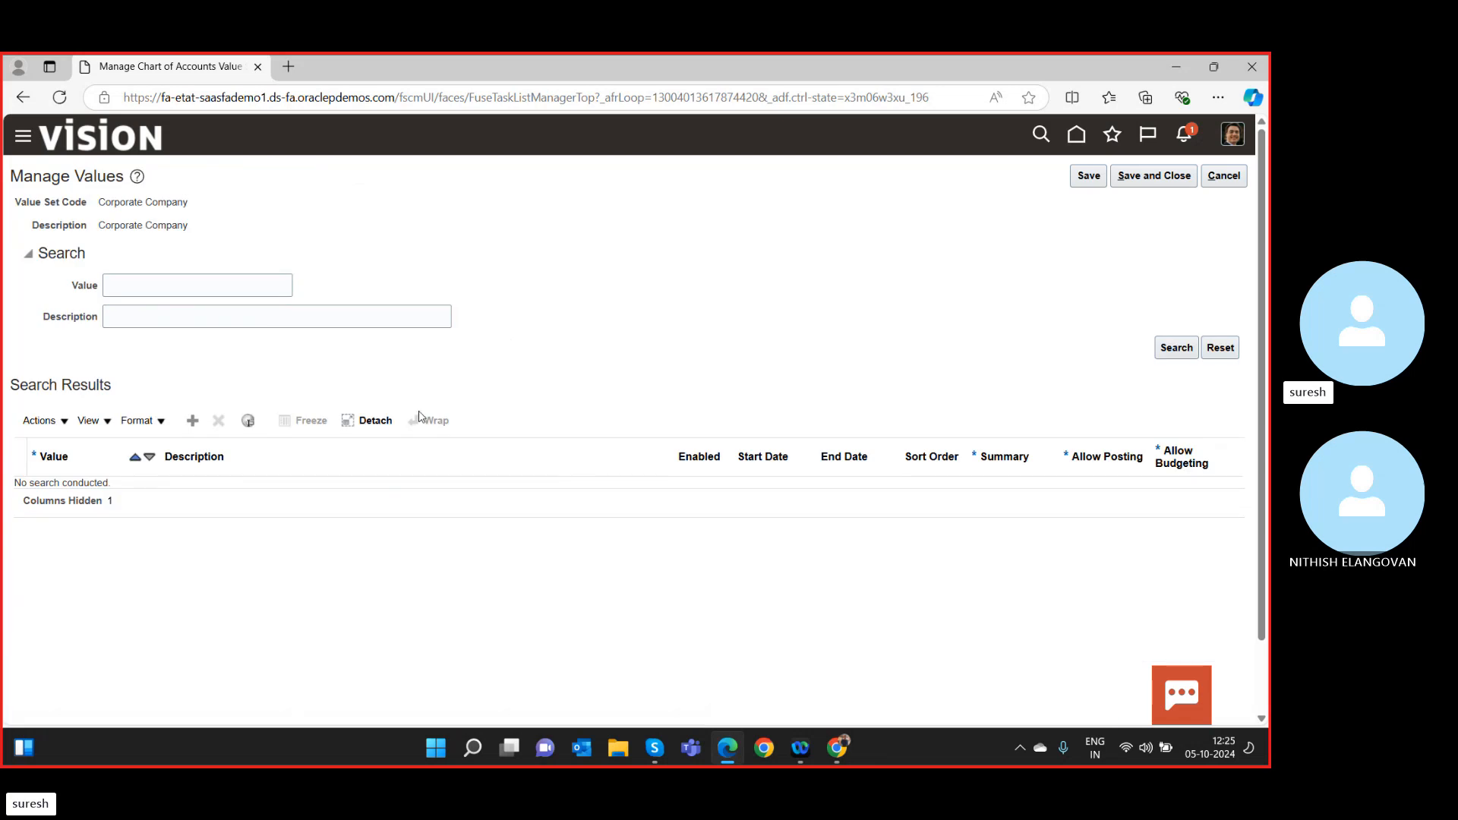
Add a new Corporate Company value 1999 described as 'Test value' and try saving it.
click(192, 422)
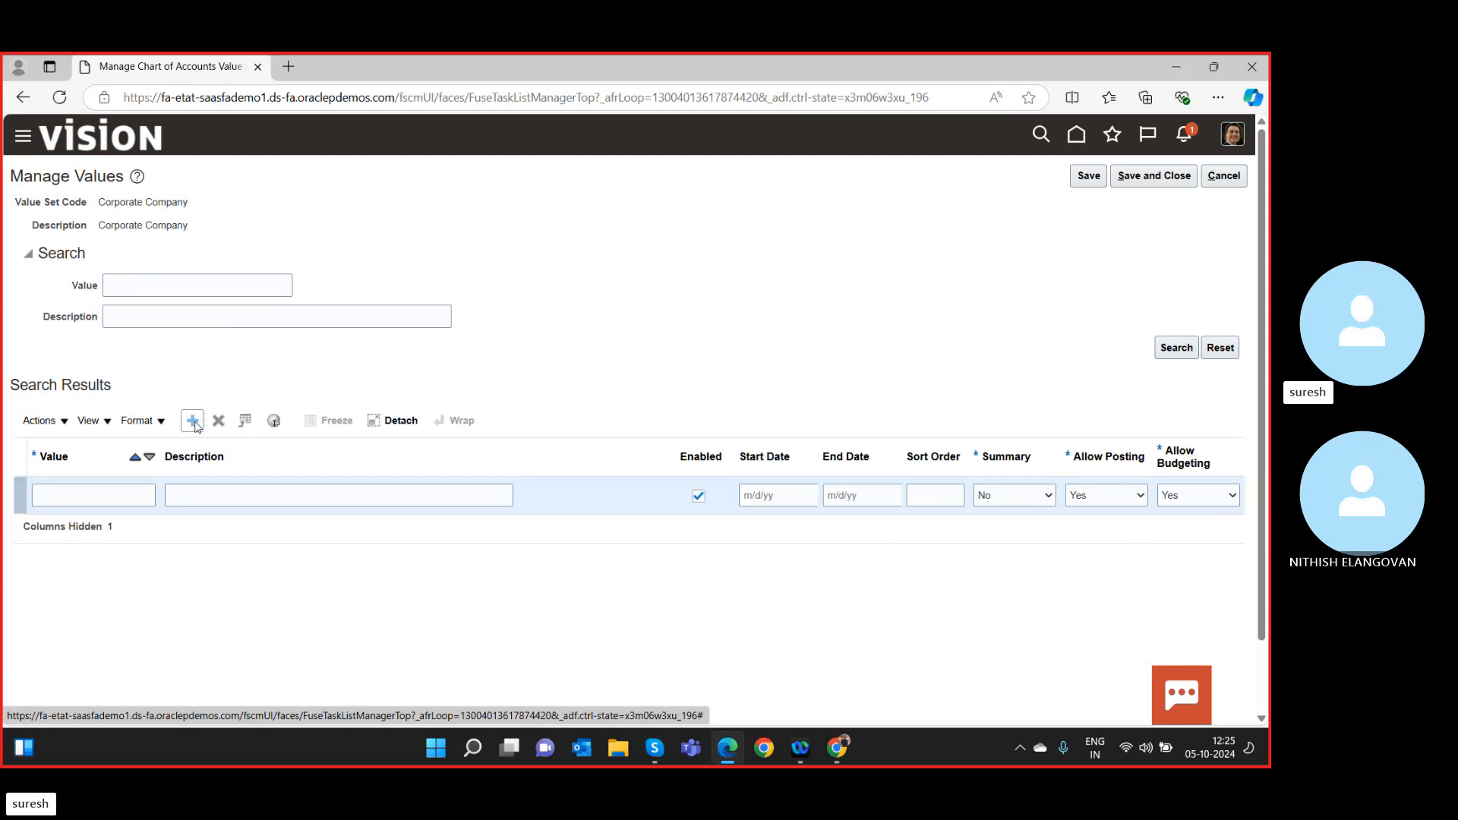
click(118, 499)
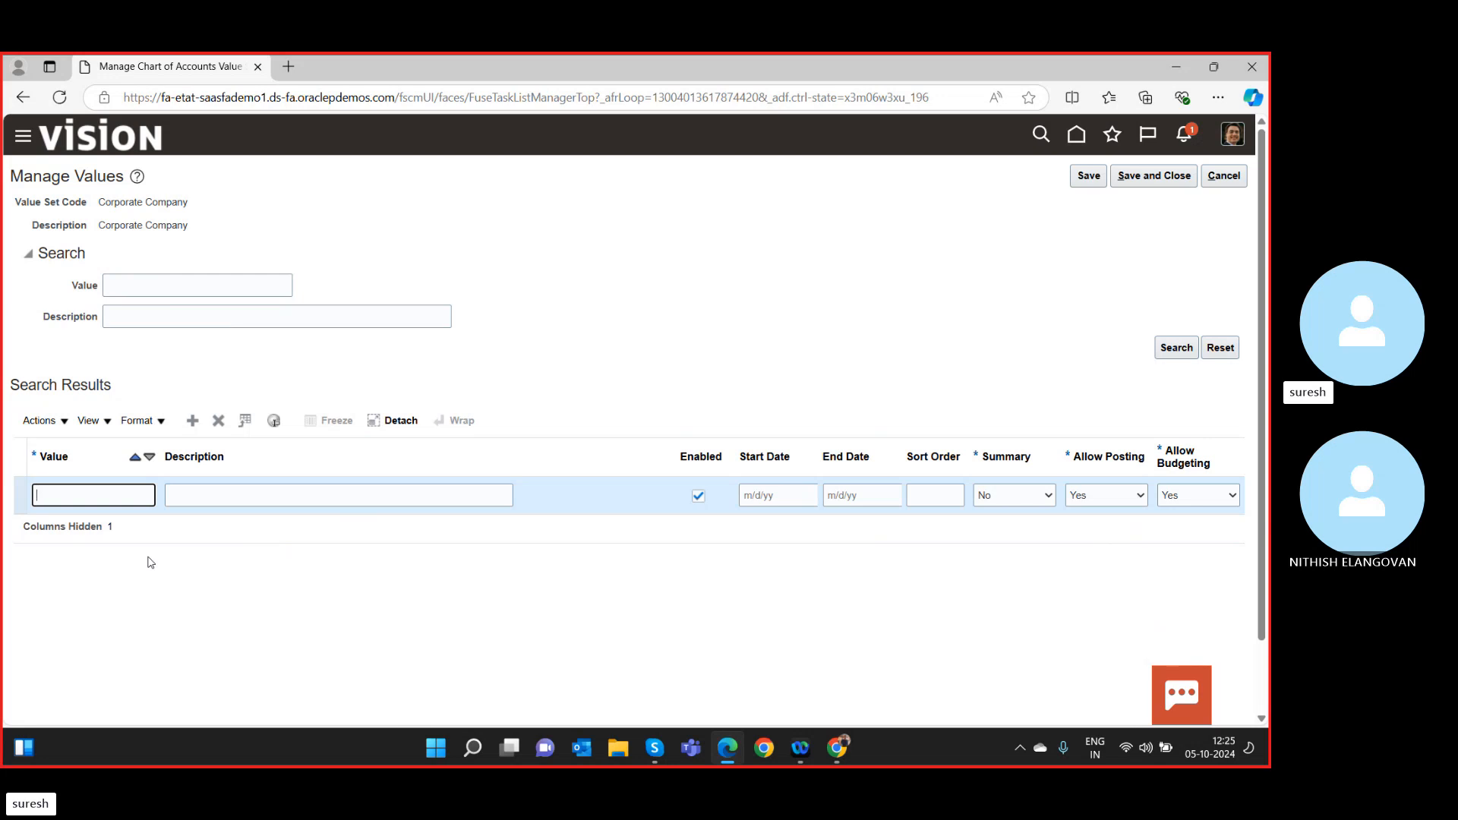
text(100)
key(BackSpace)
text(999)
key(Tab)
text(T)
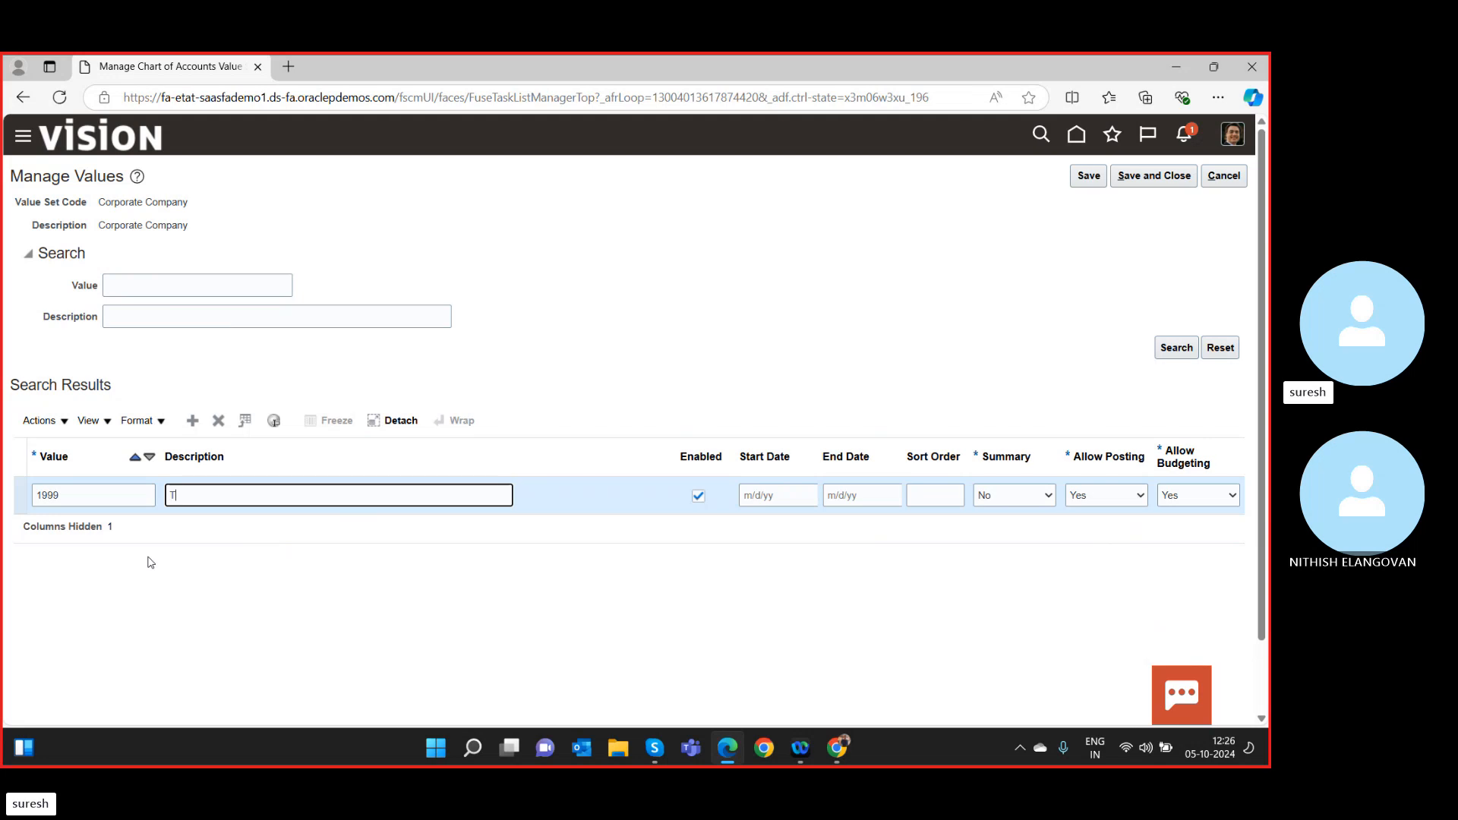
text(est value)
key(Tab)
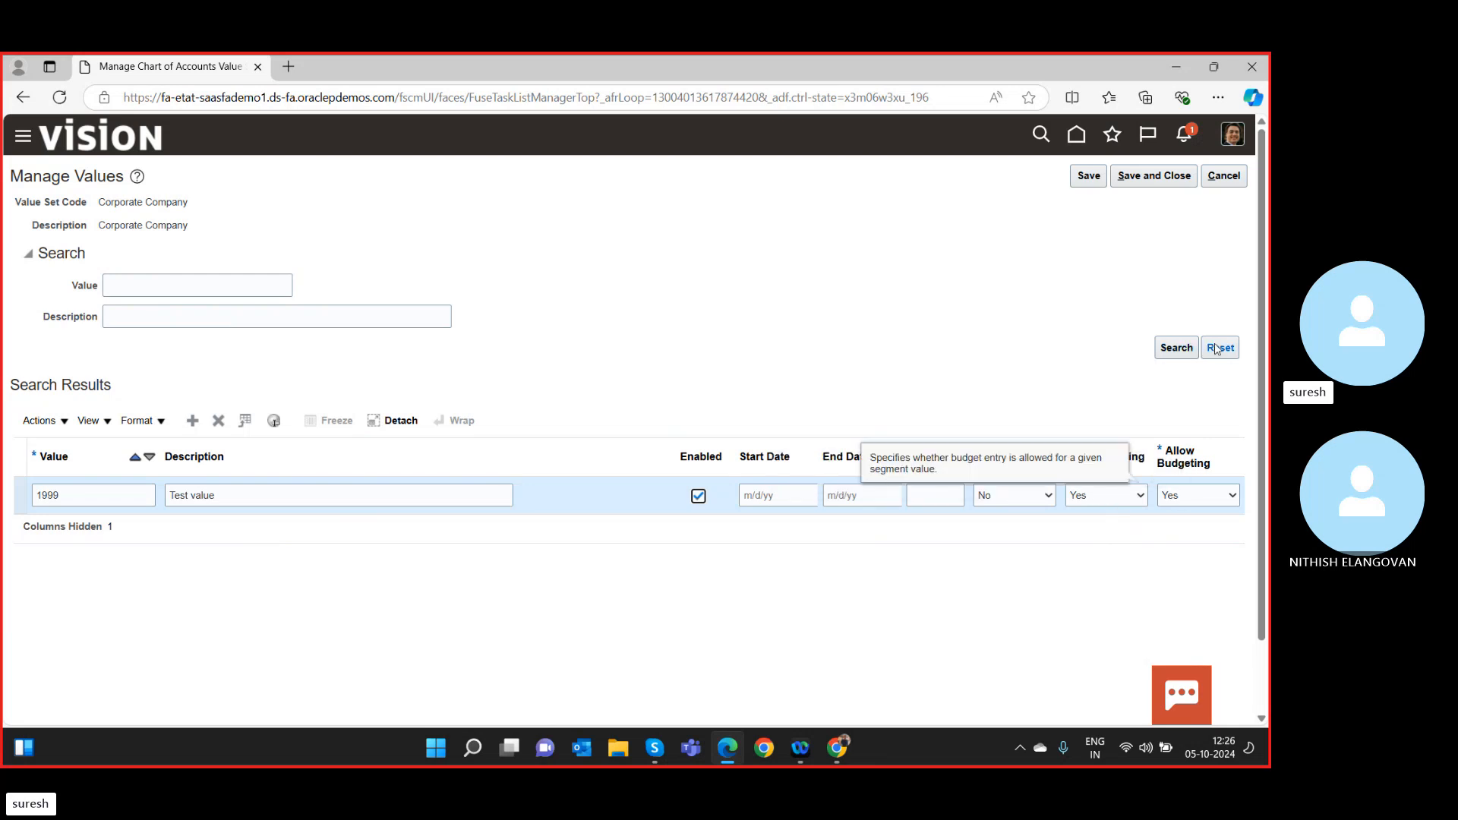
click(1094, 176)
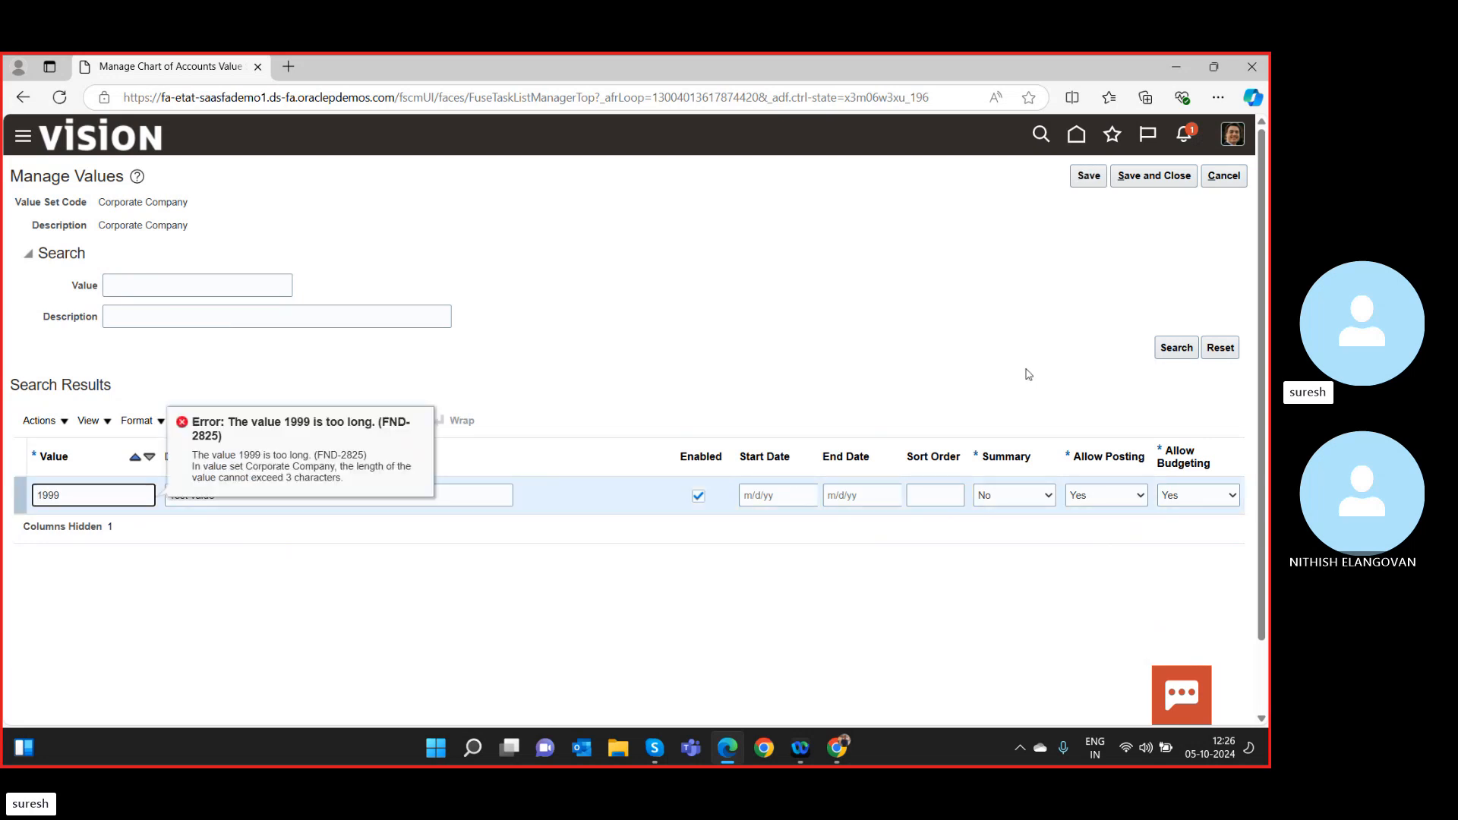
Replace the too-long value 1999 with the three-character value 888.
click(86, 495)
key(BackSpace)
key(BackSpace)
key(BackSpace)
text(888)
Save the value 888 and scroll through the value list to verify it.
click(1091, 176)
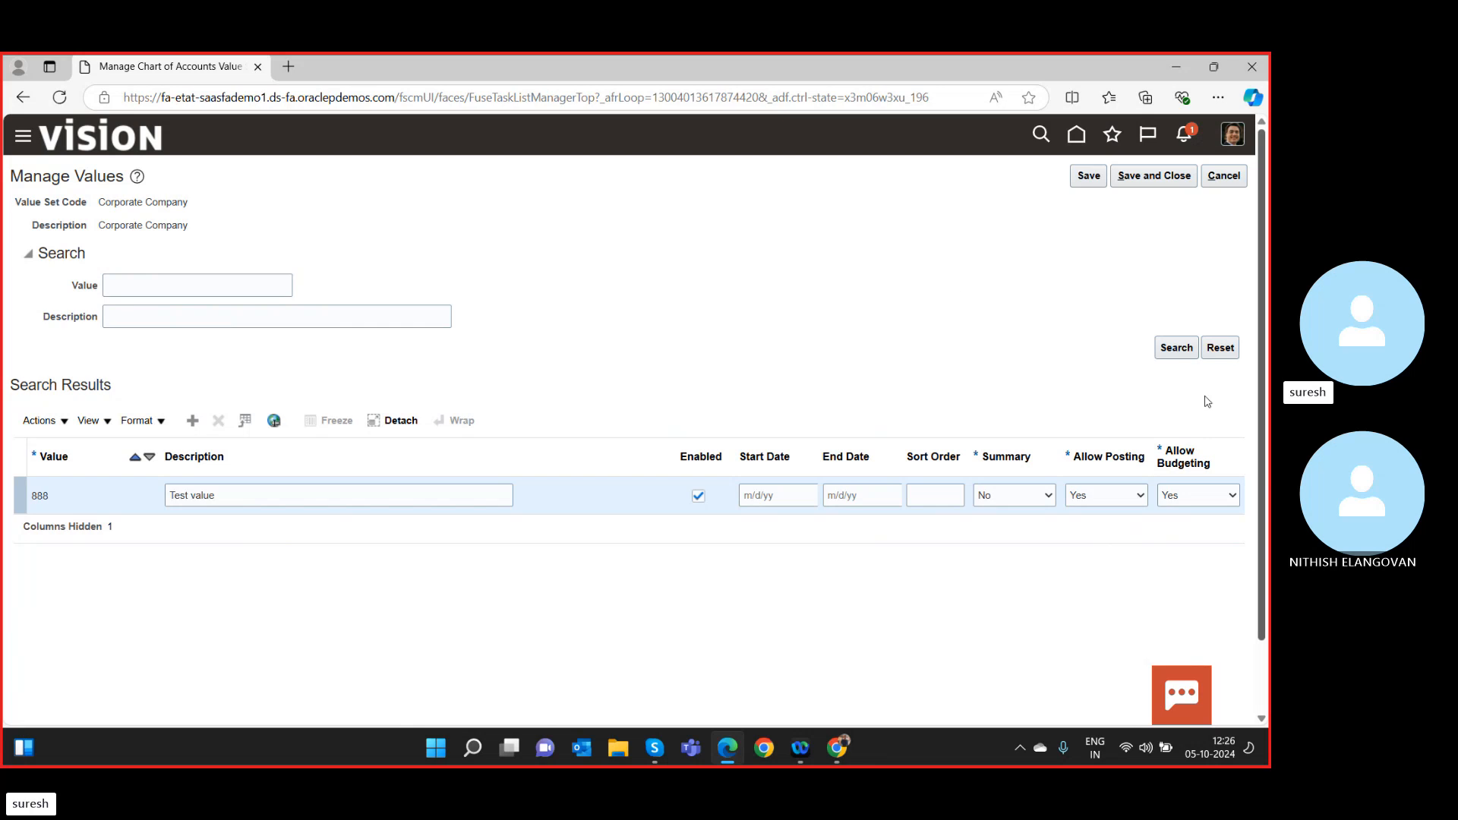
scroll(547, 460, down, 10)
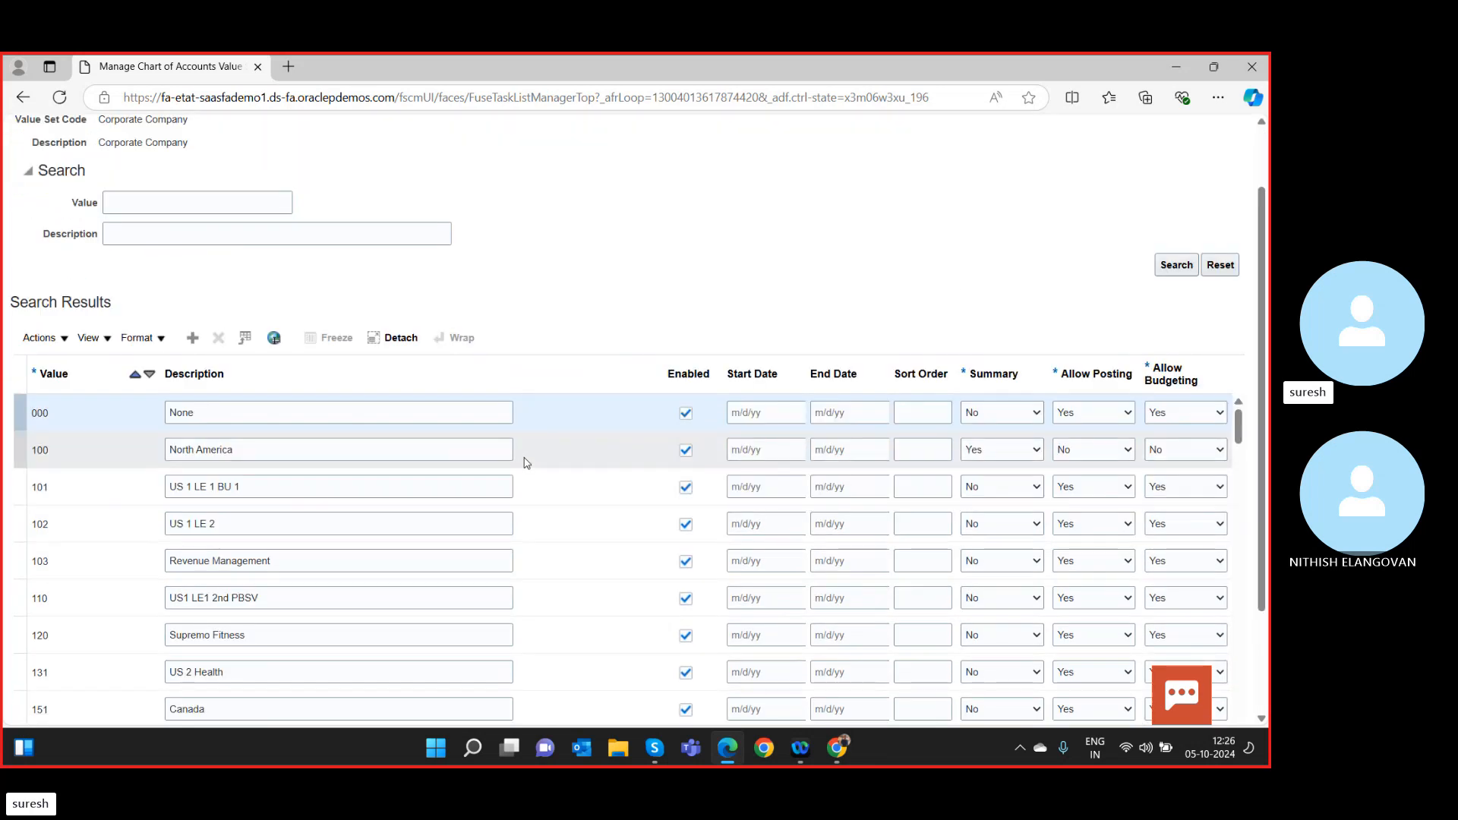
scroll(562, 459, down, 2)
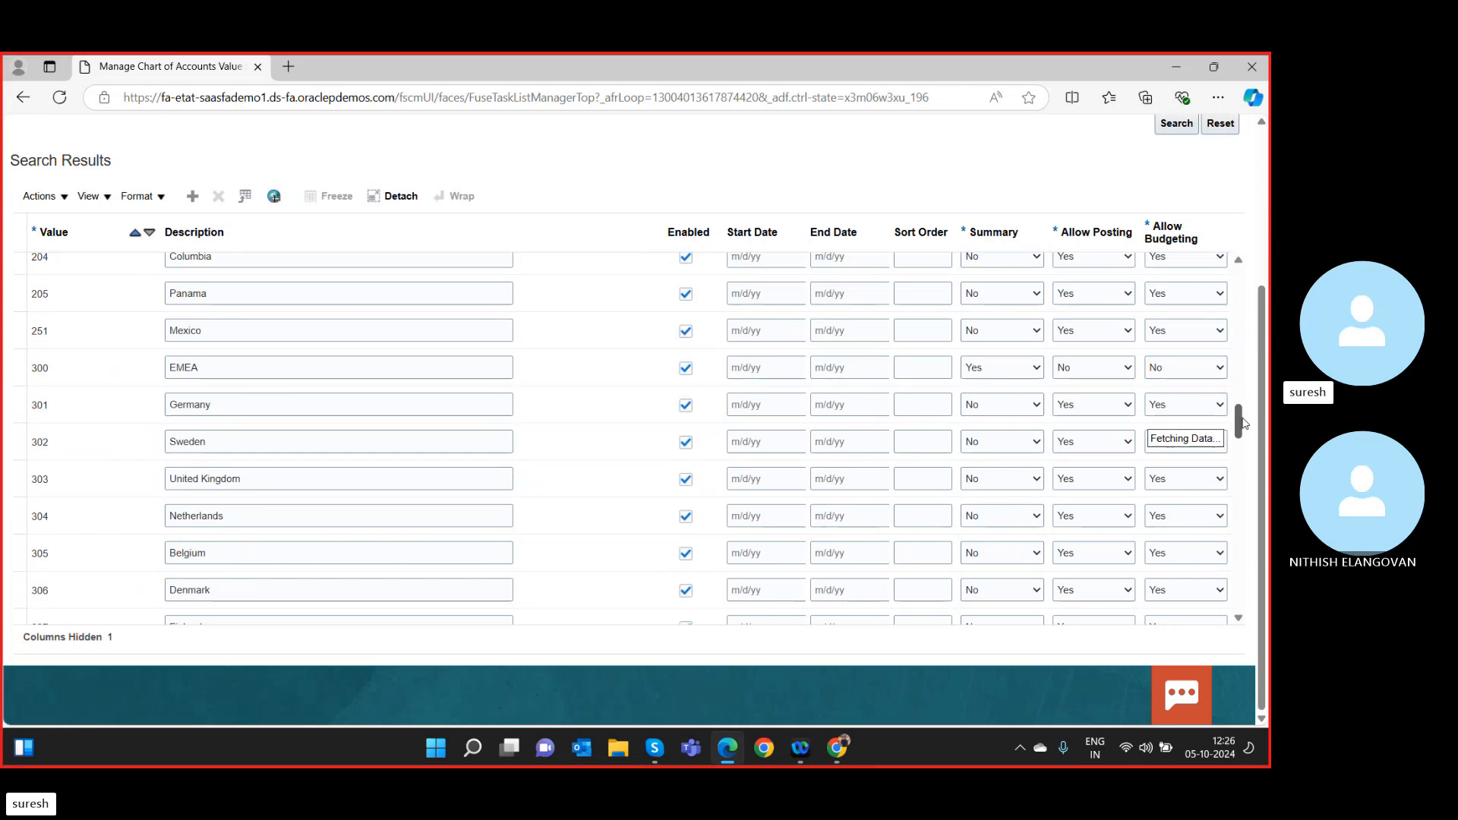
drag(1241, 422, 1247, 595)
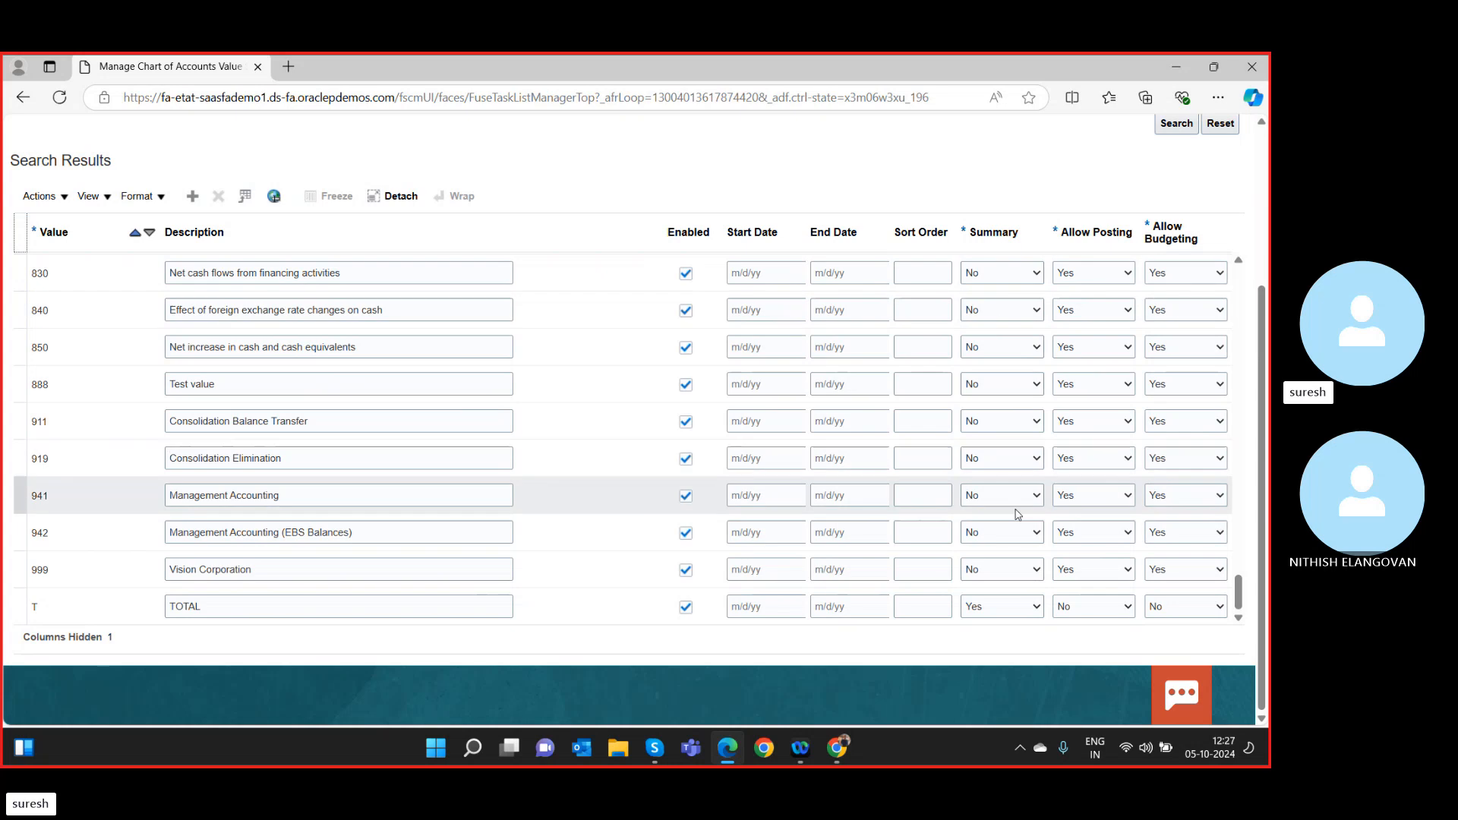
scroll(1018, 501, up, 3)
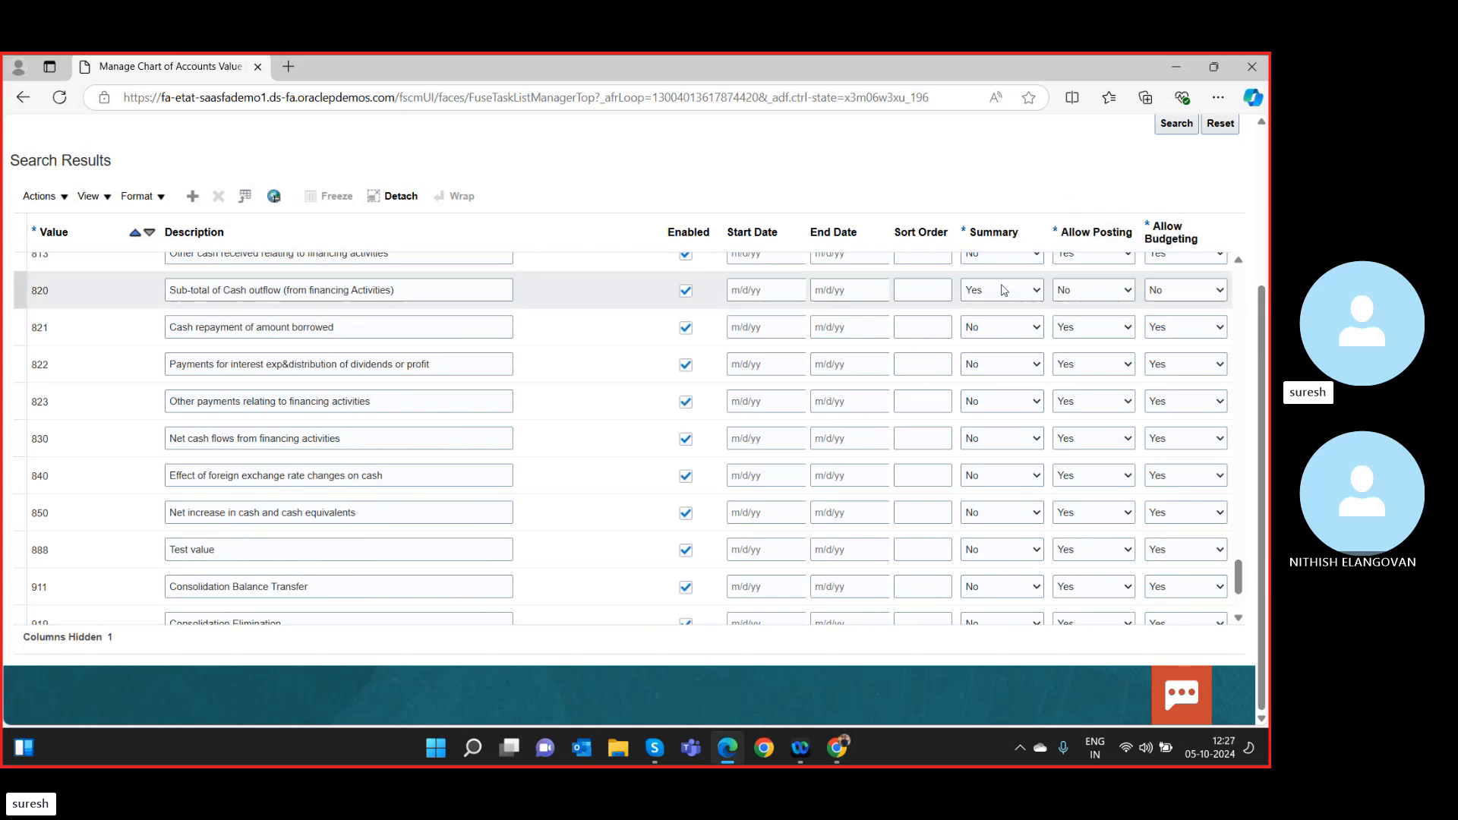
scroll(1002, 300, up, 5)
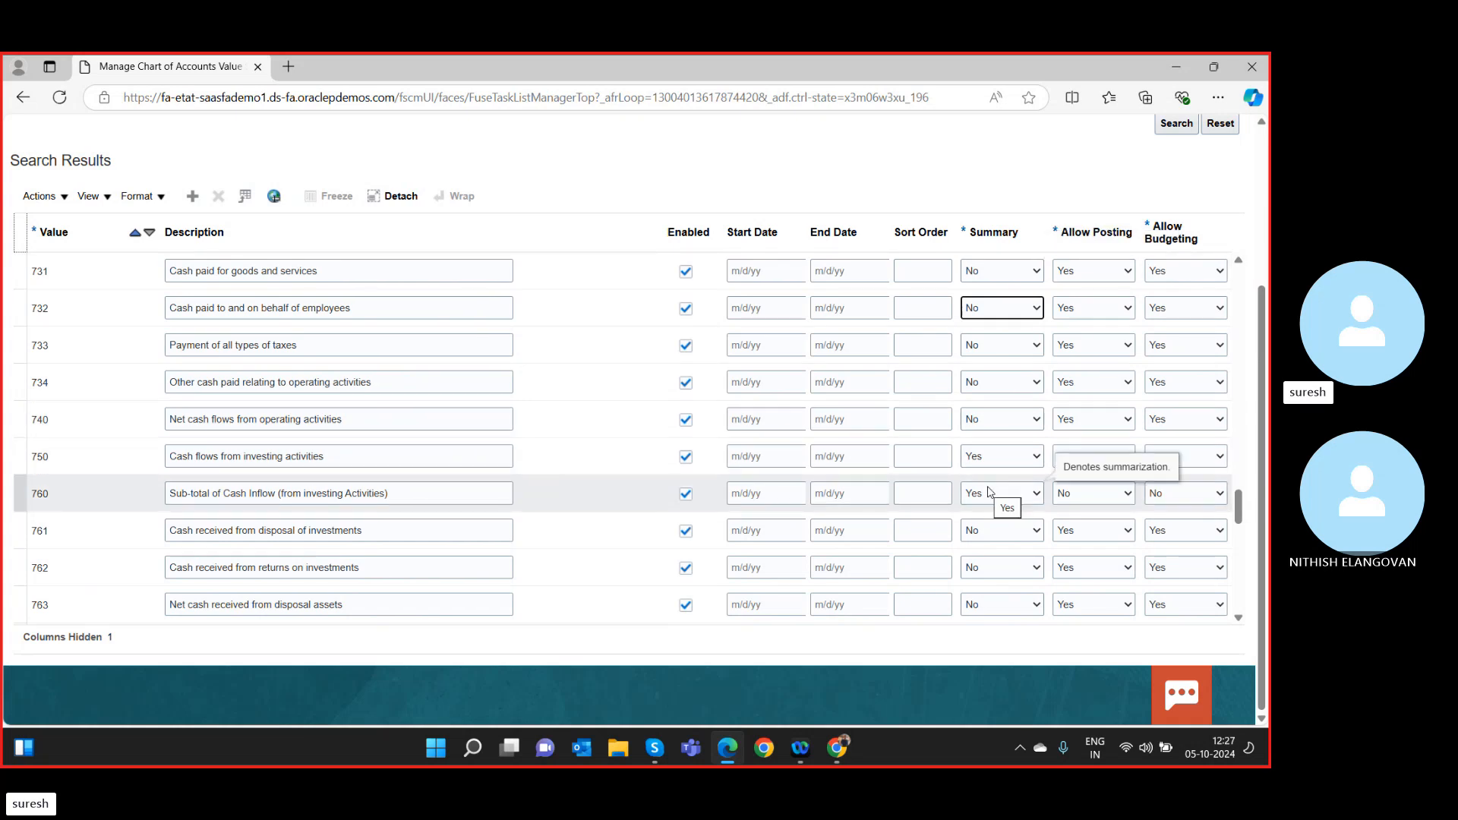
scroll(1013, 478, down, 10)
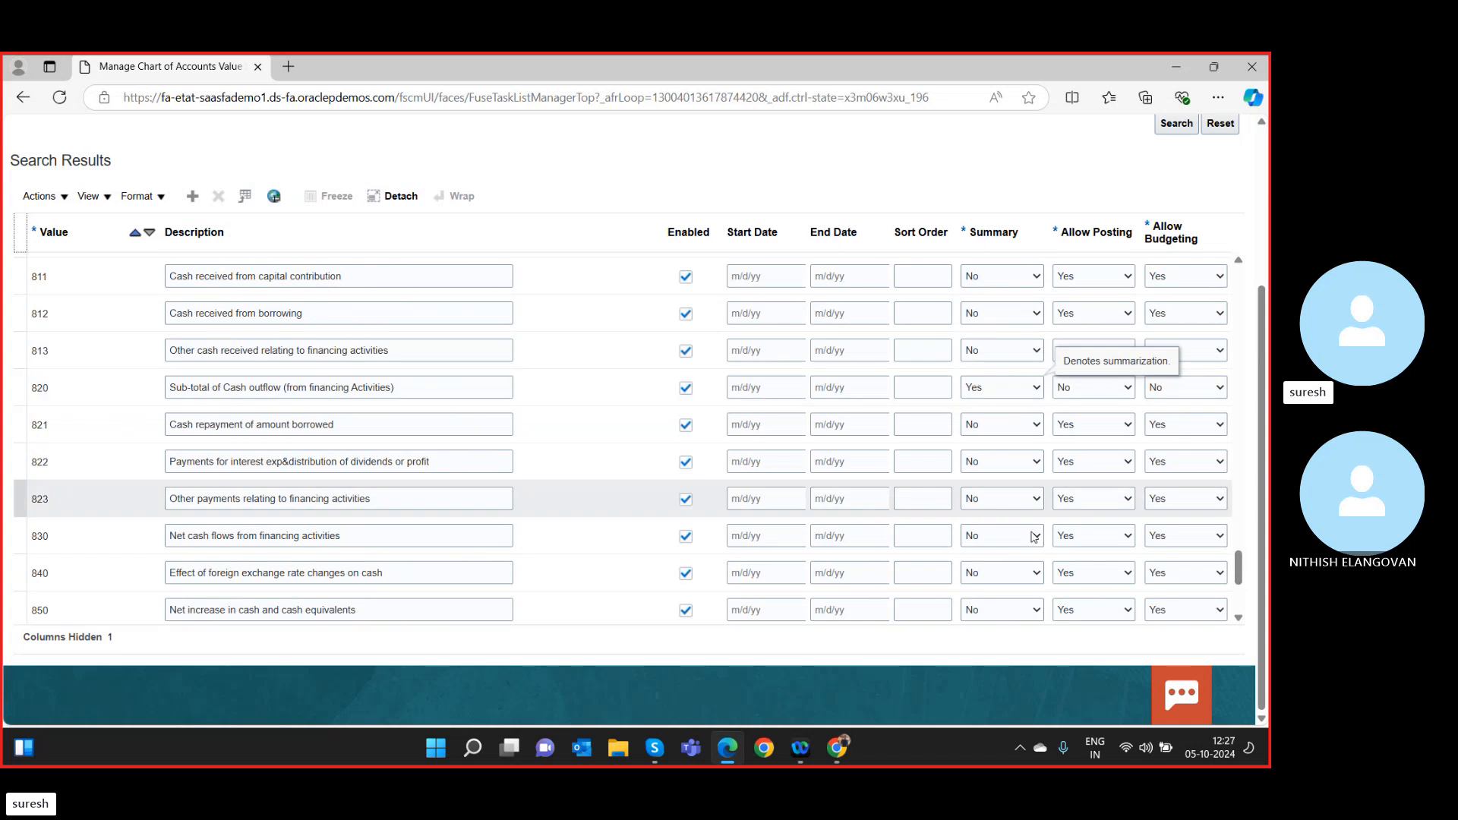
scroll(1022, 563, down, 3)
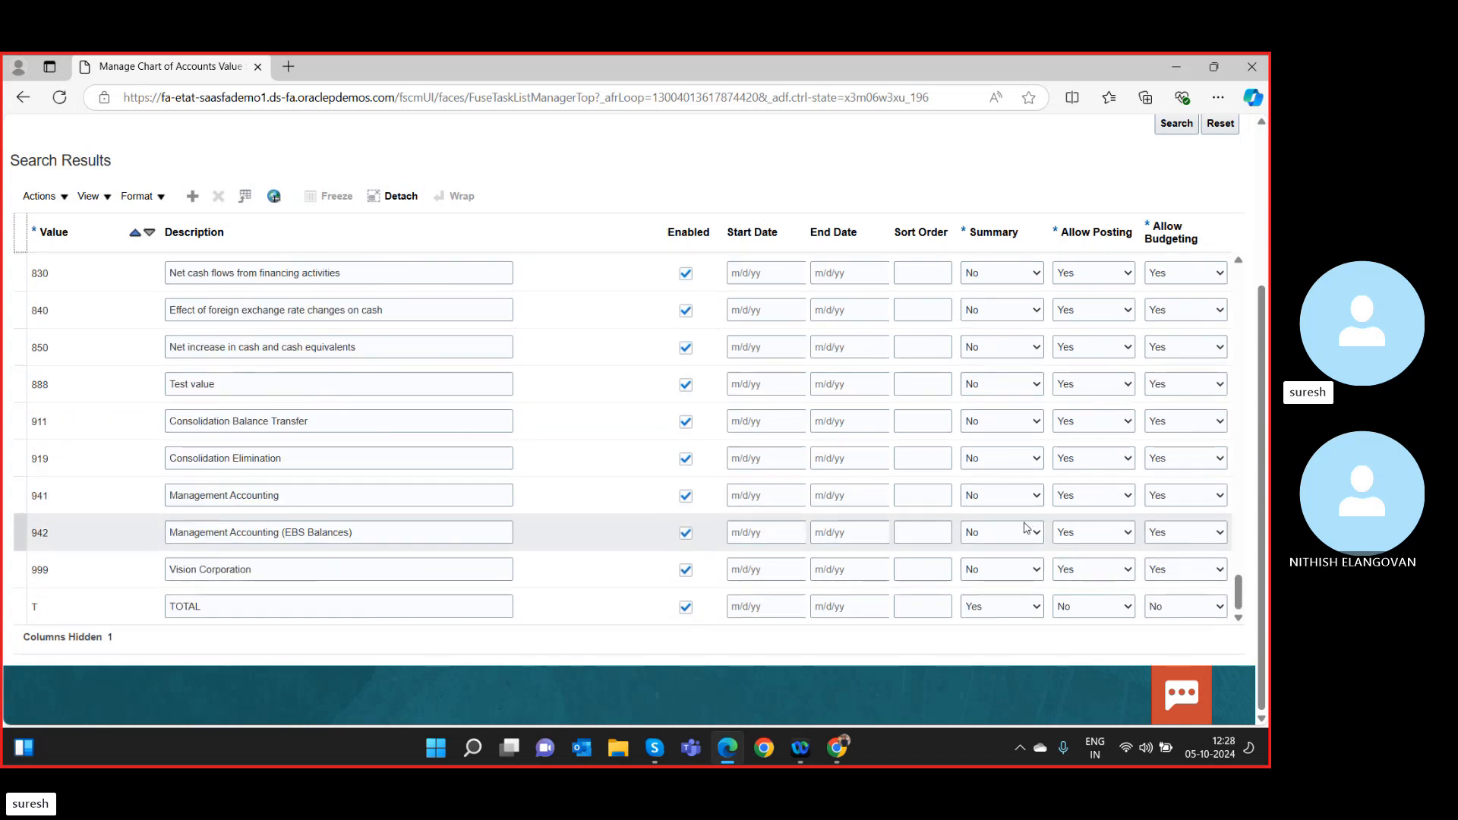
scroll(1003, 560, up, 5)
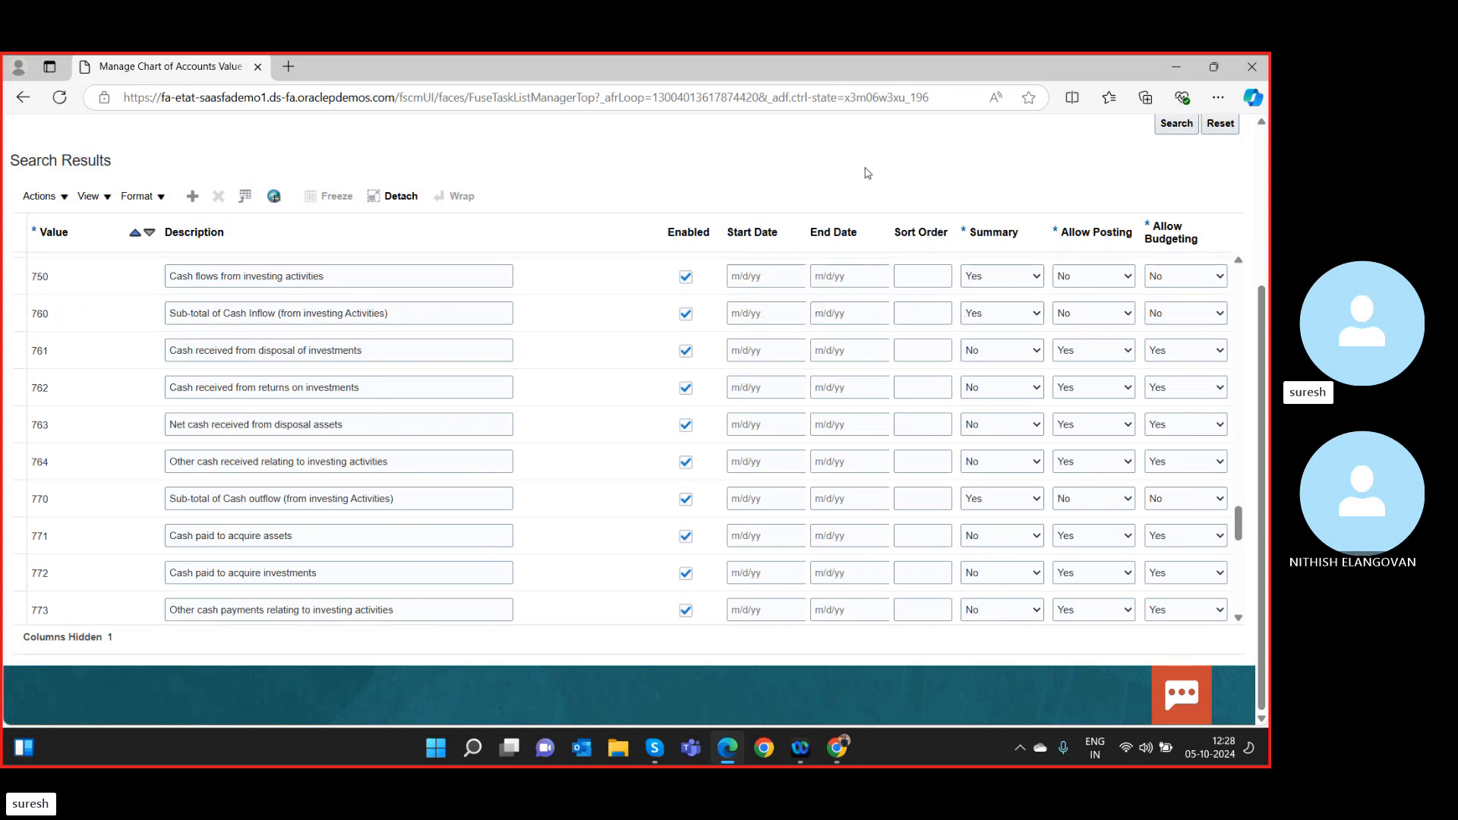
Check the Summary setting on row 760, then save and close the Corporate Company values.
click(994, 315)
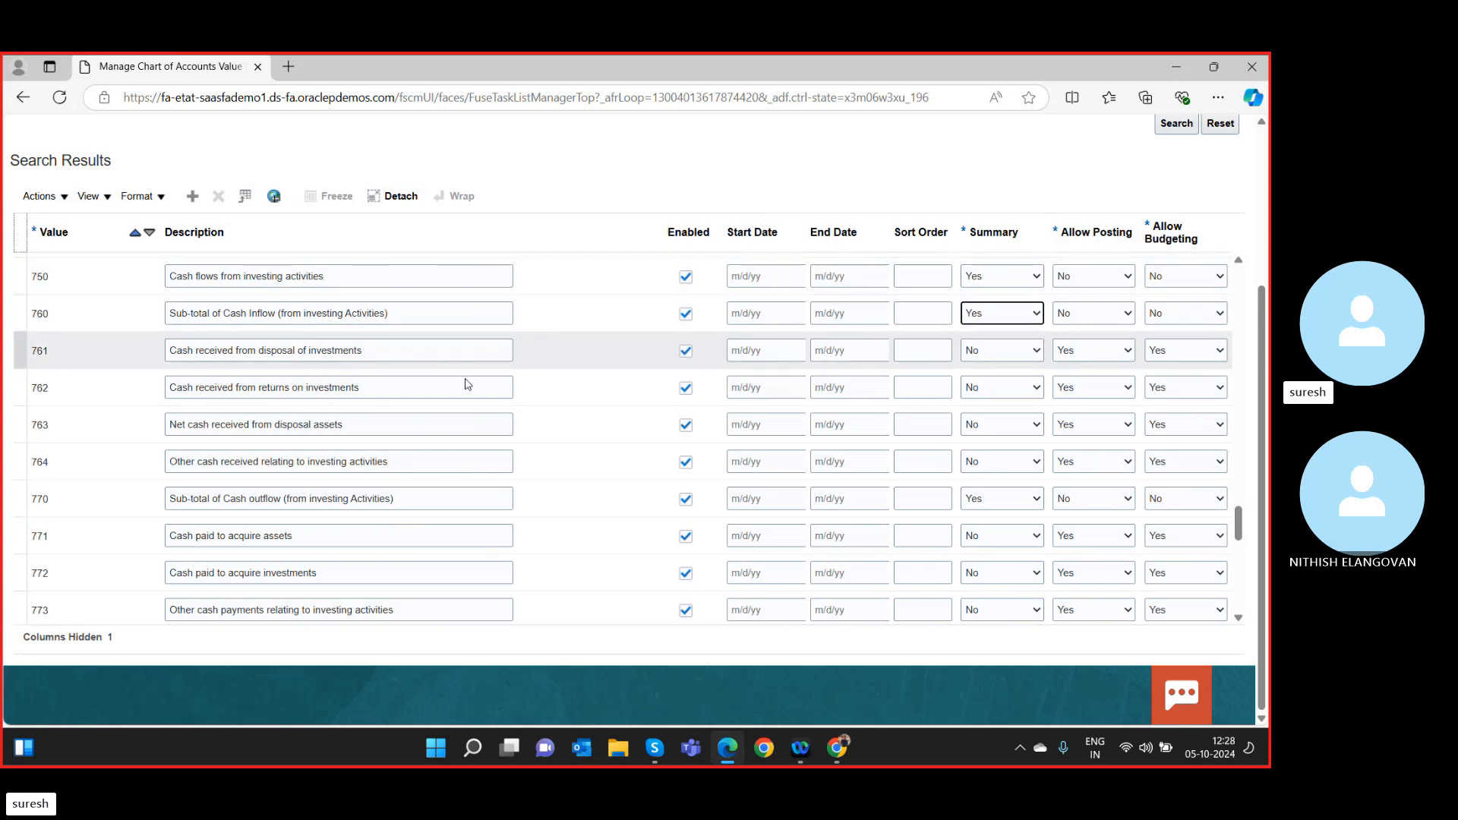
scroll(612, 498, down, 9)
scroll(999, 321, up, 11)
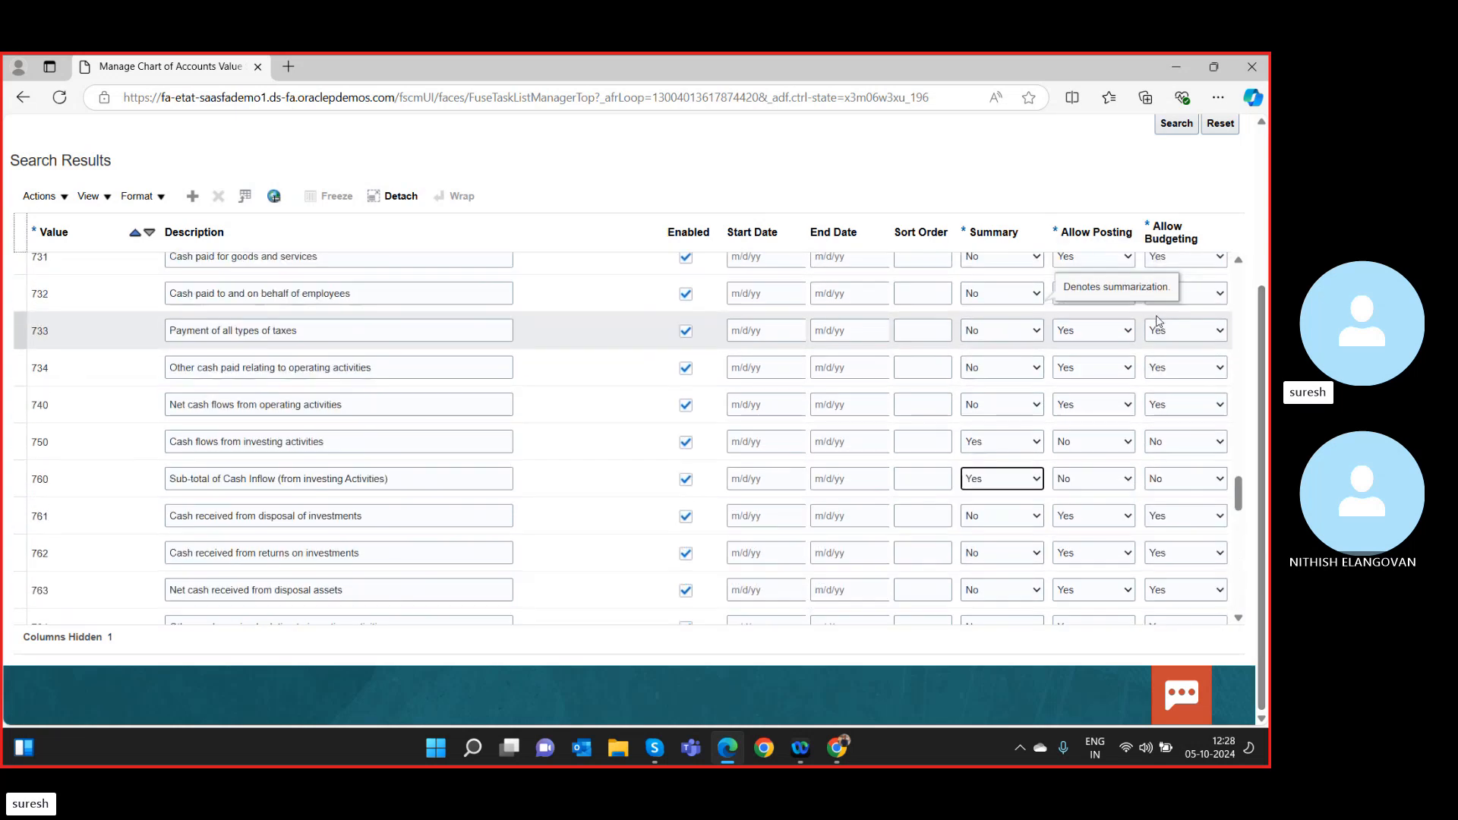
drag(1262, 355, 1261, 198)
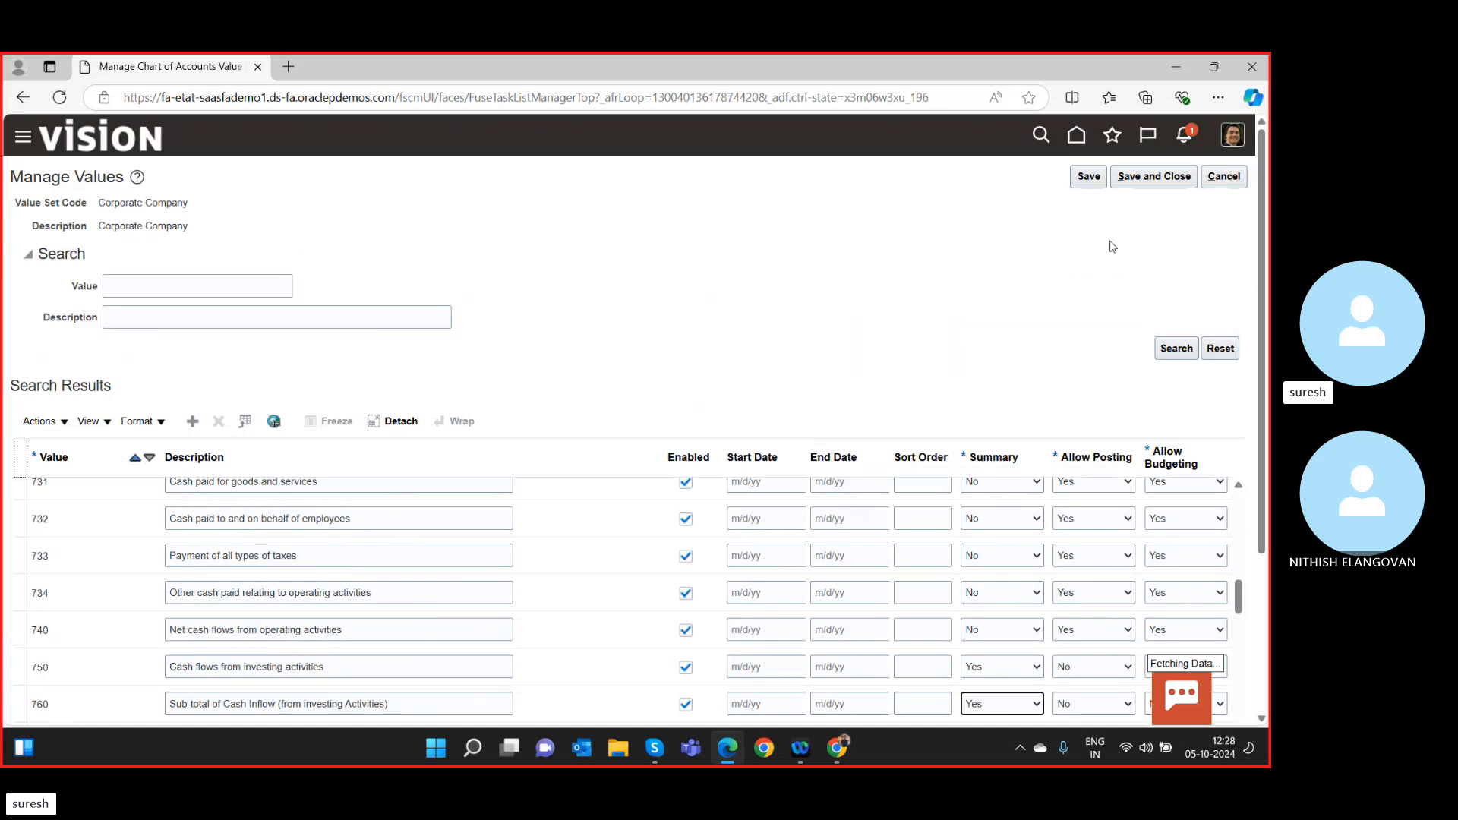
scroll(590, 329, down, 3)
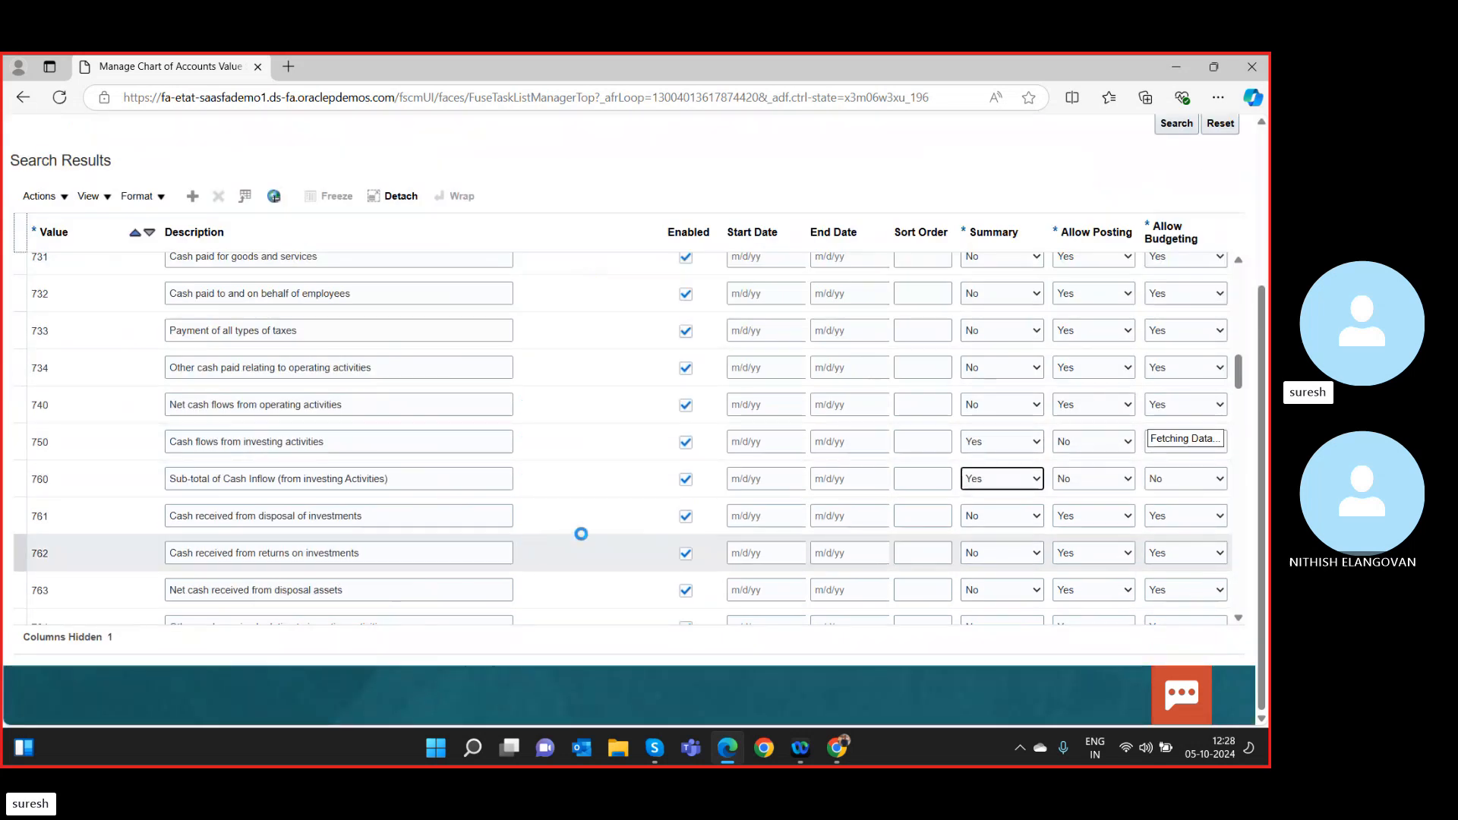
scroll(635, 471, up, 3)
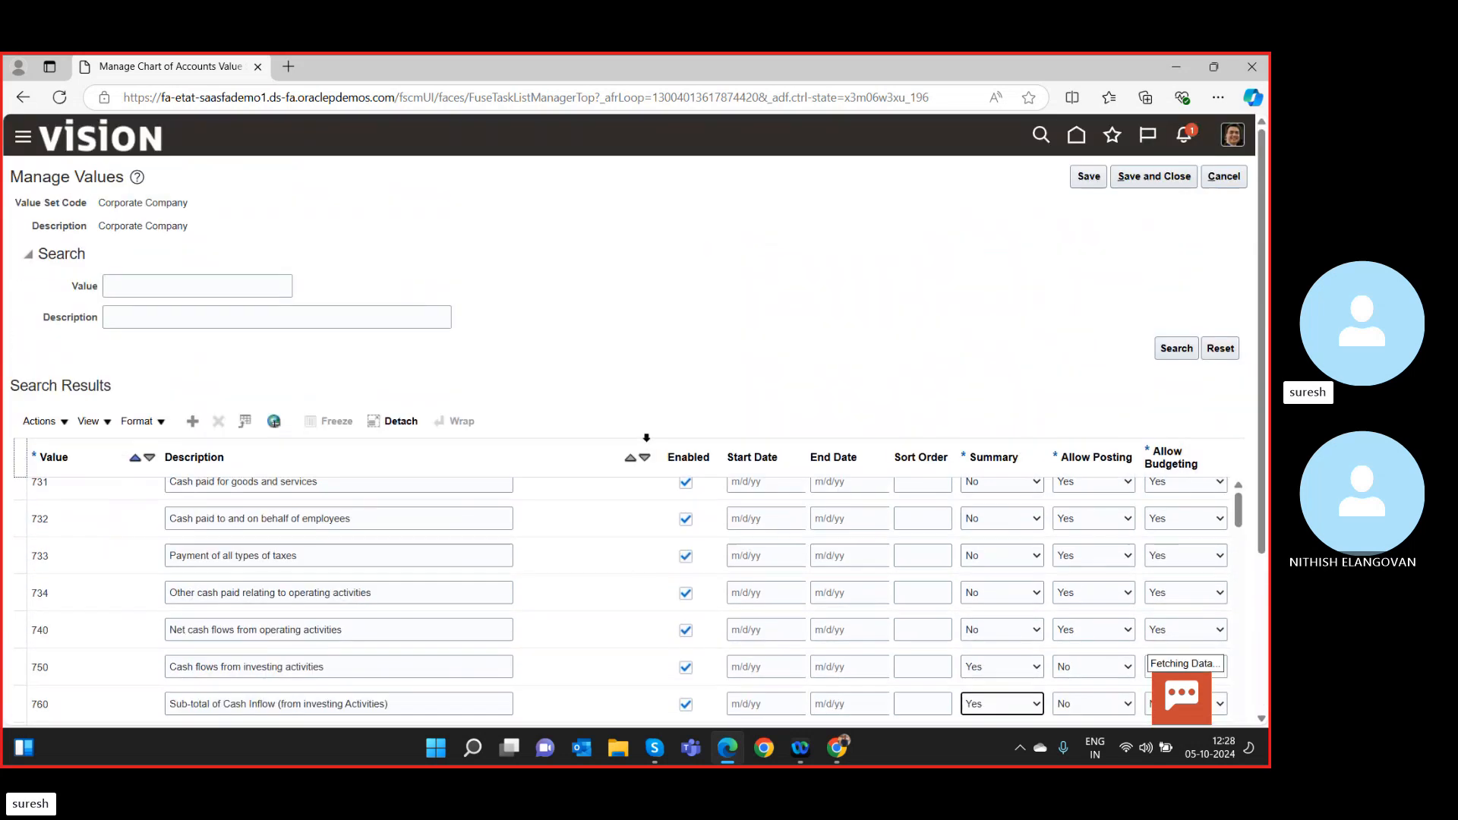
click(1132, 177)
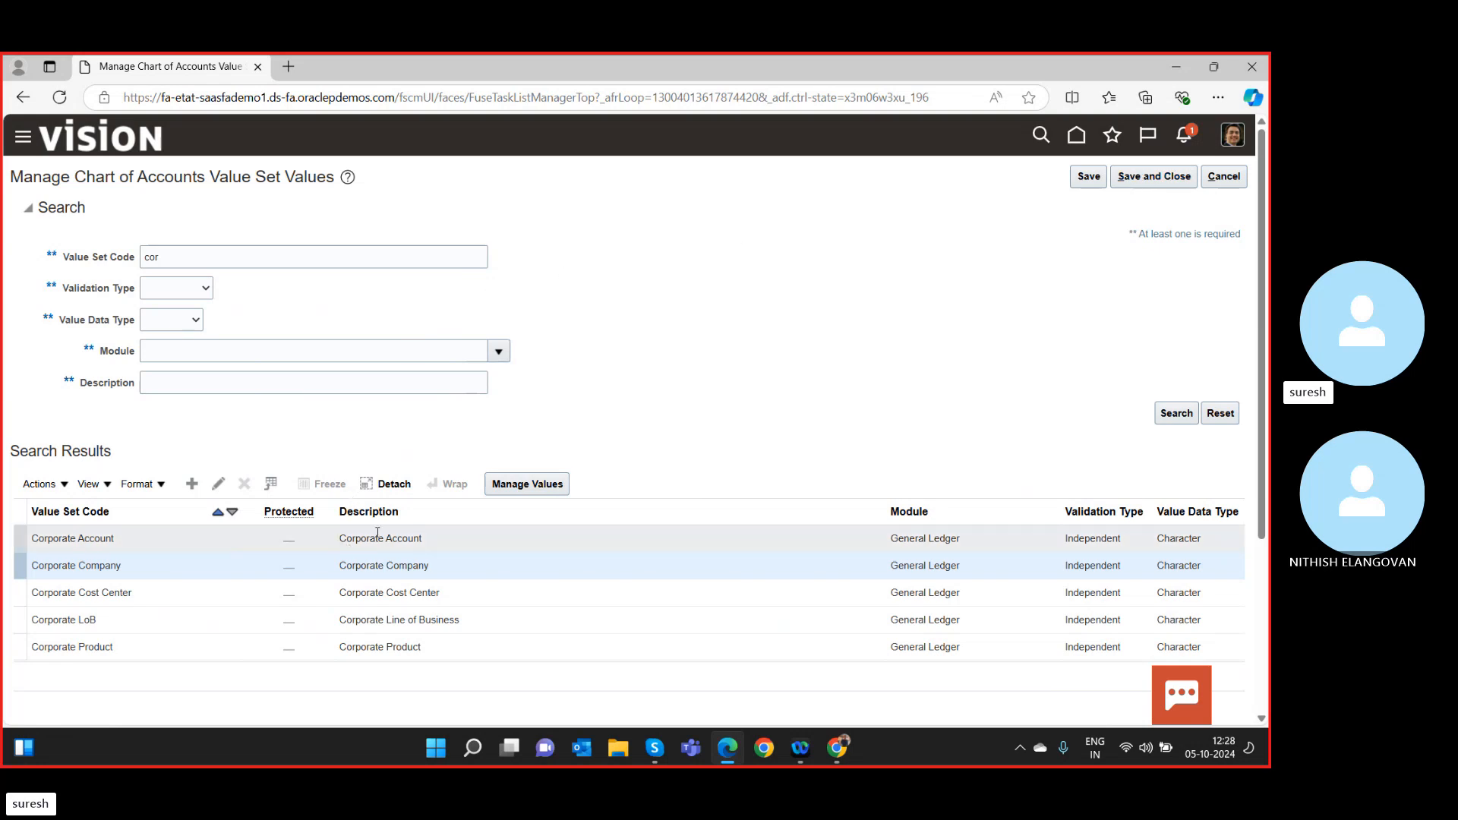
Go from the value set list to Manage Accounting Calendars and start a new calendar.
click(1157, 179)
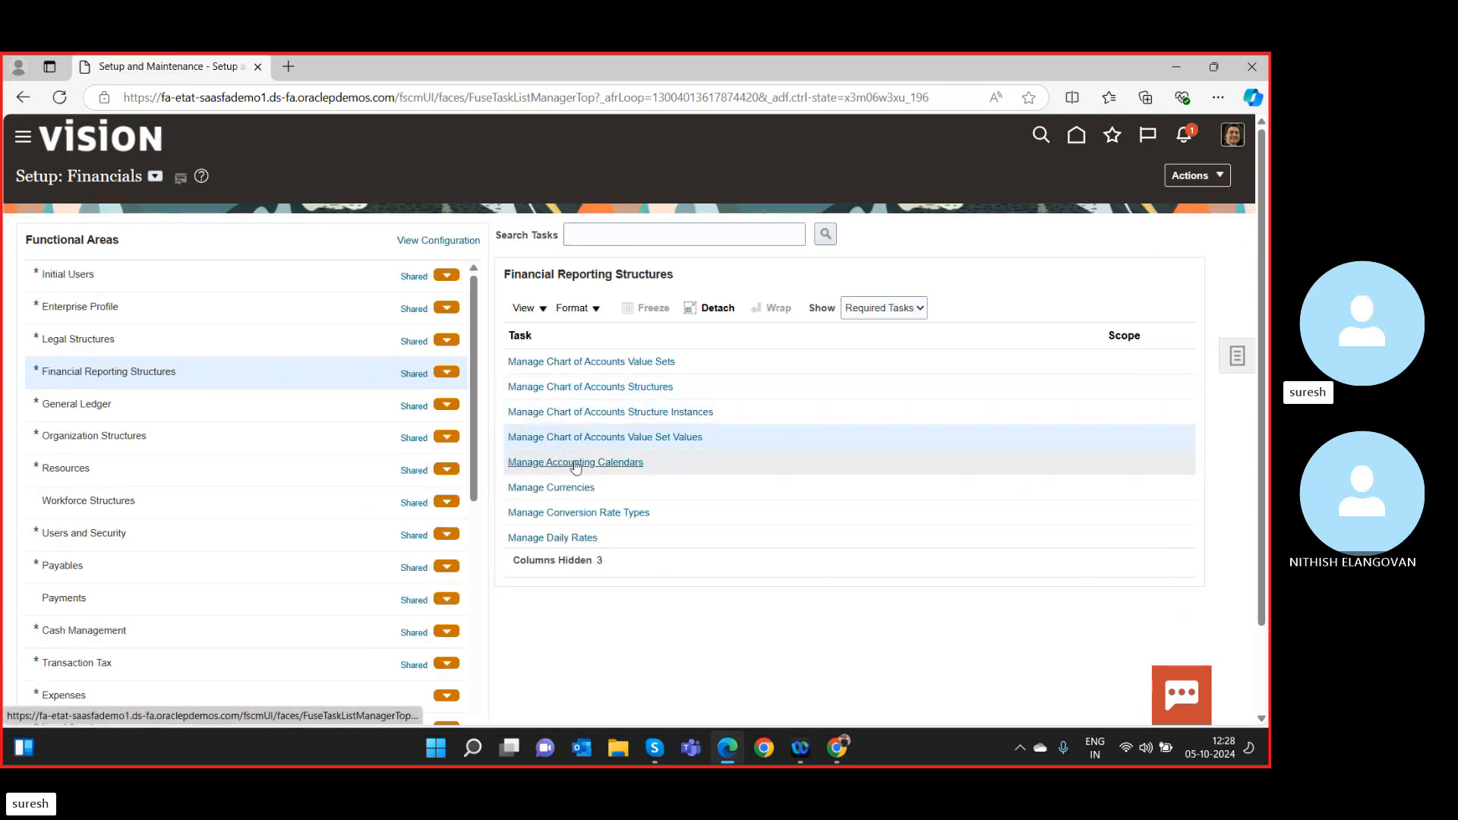
click(575, 464)
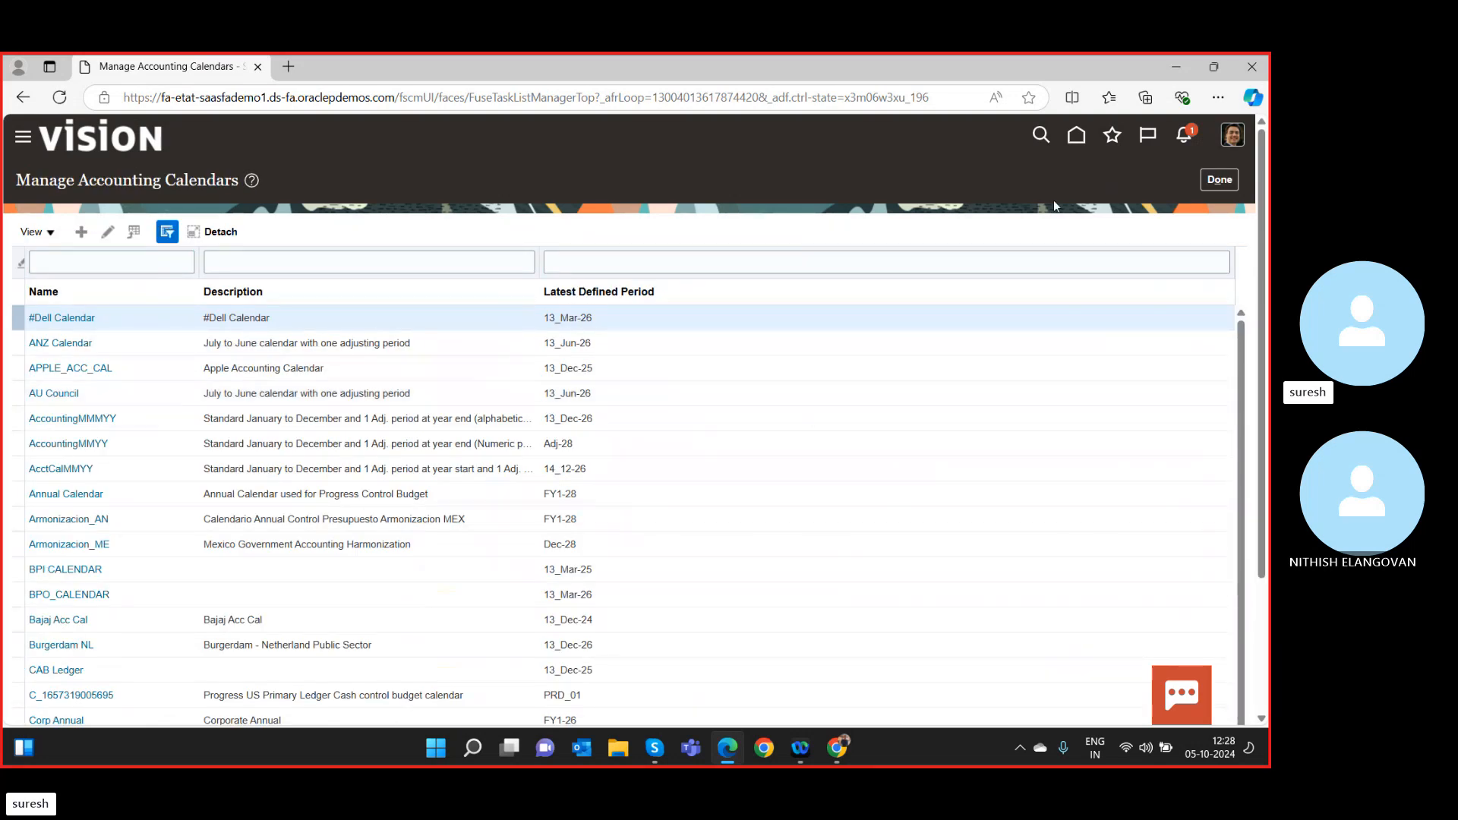
click(85, 238)
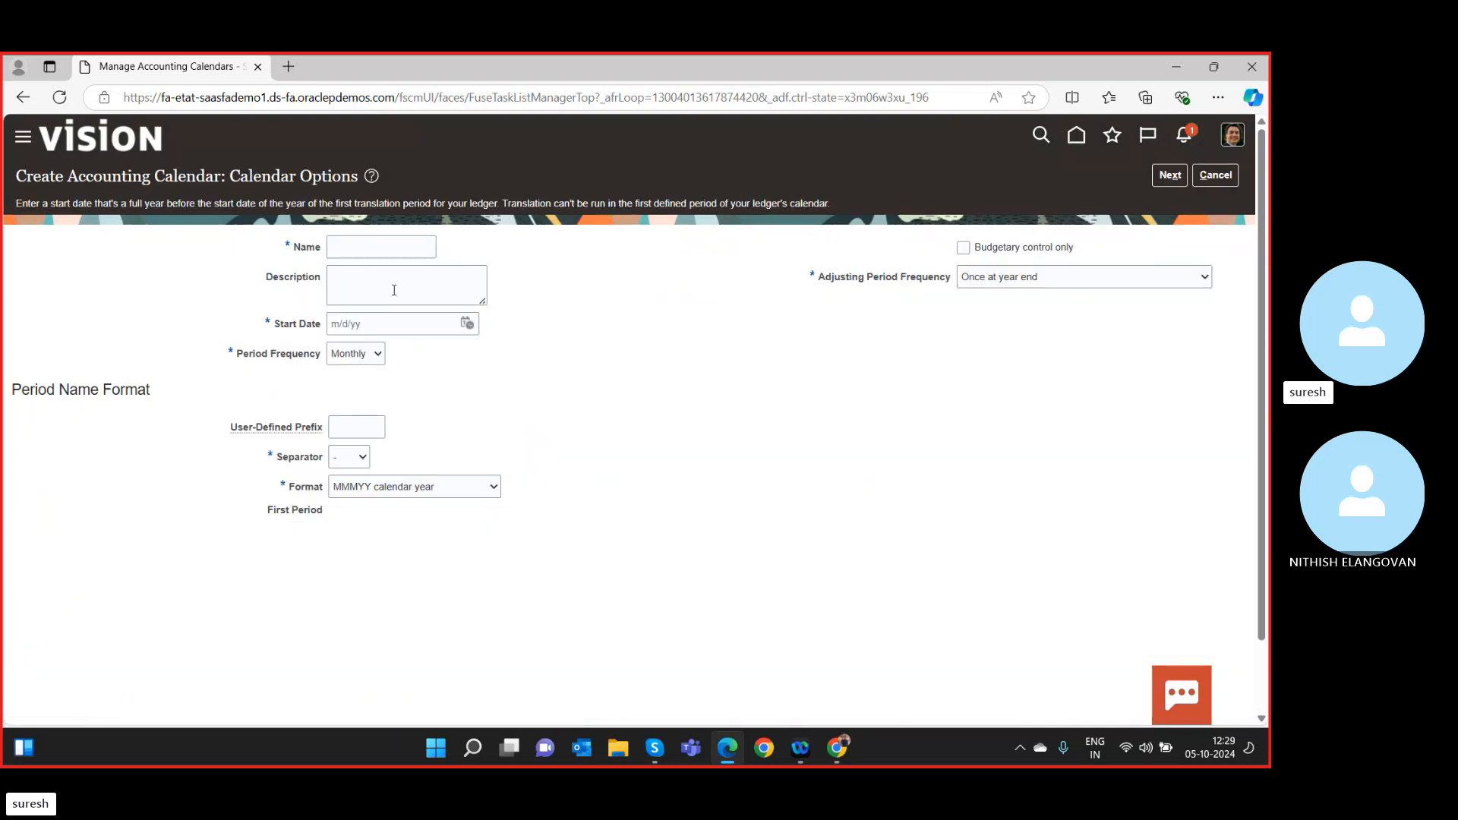
Name the calendar 'SR Calendar' and use the same text as its description.
click(365, 254)
text(SR Calendar)
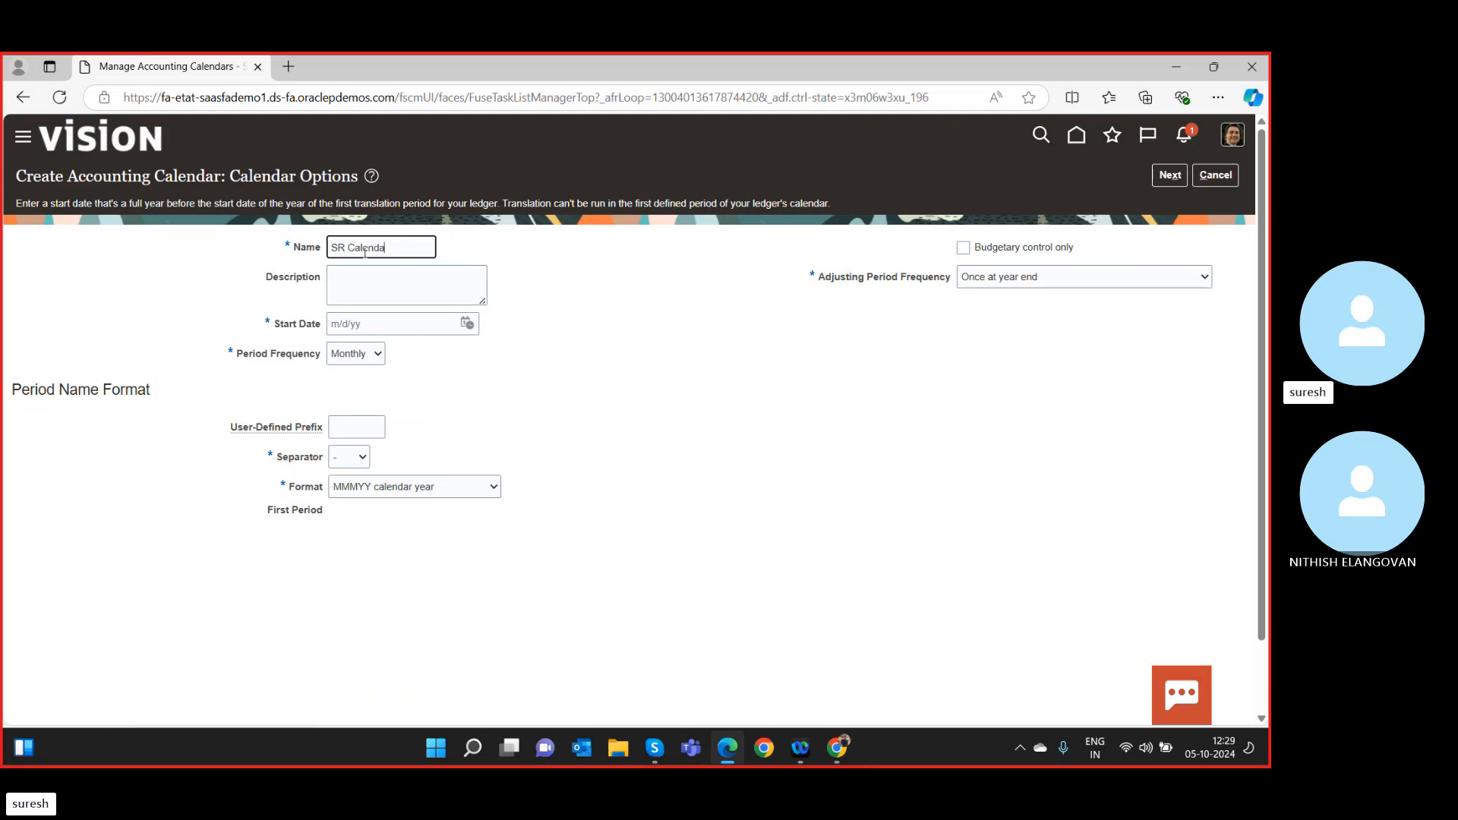
key(Tab)
click(412, 251)
key(ctrl+a)
key(ctrl+c)
click(389, 283)
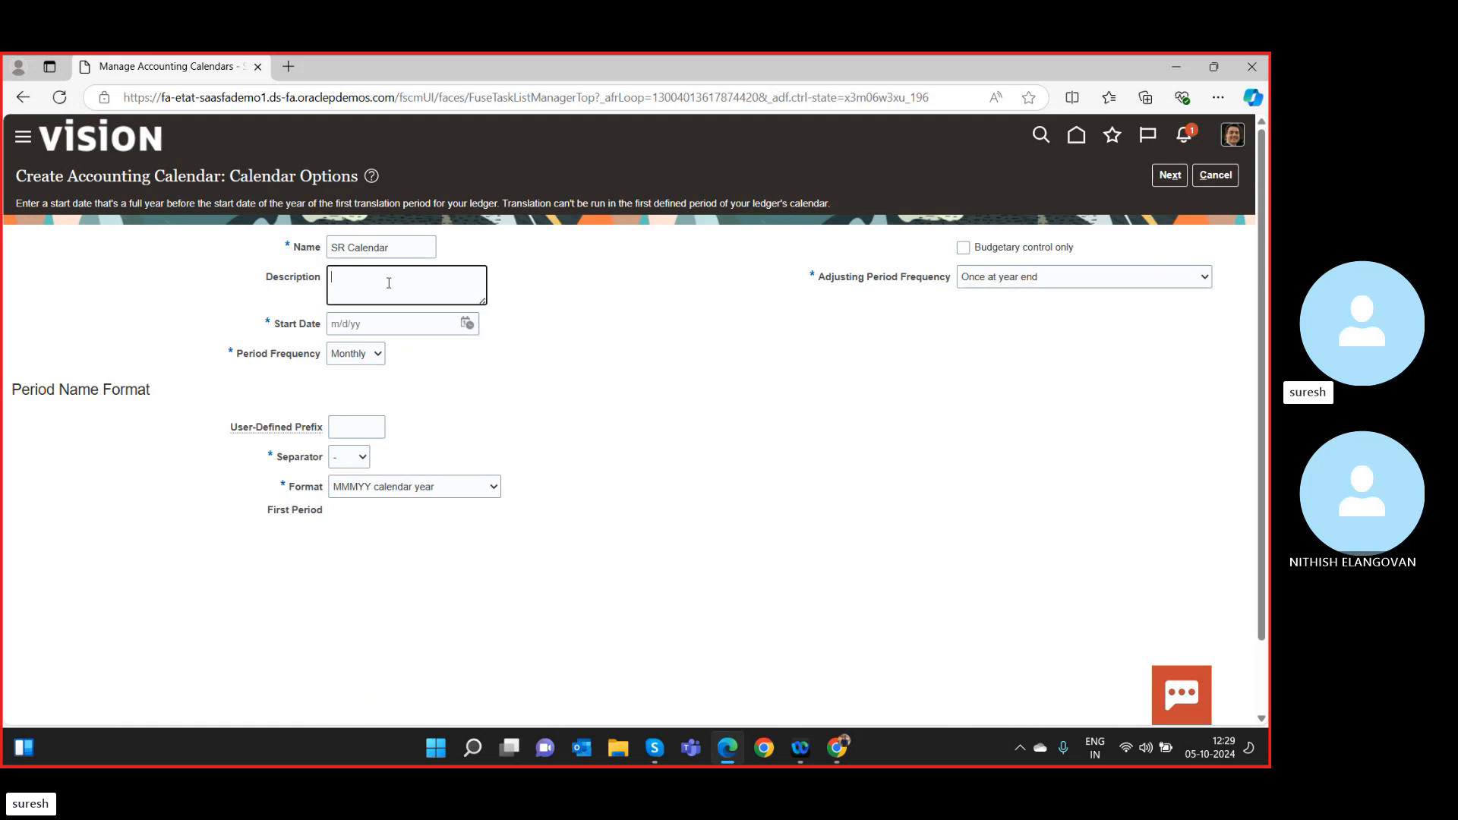
key(ctrl+v)
Set the calendar start date to 1 April 2023.
click(375, 324)
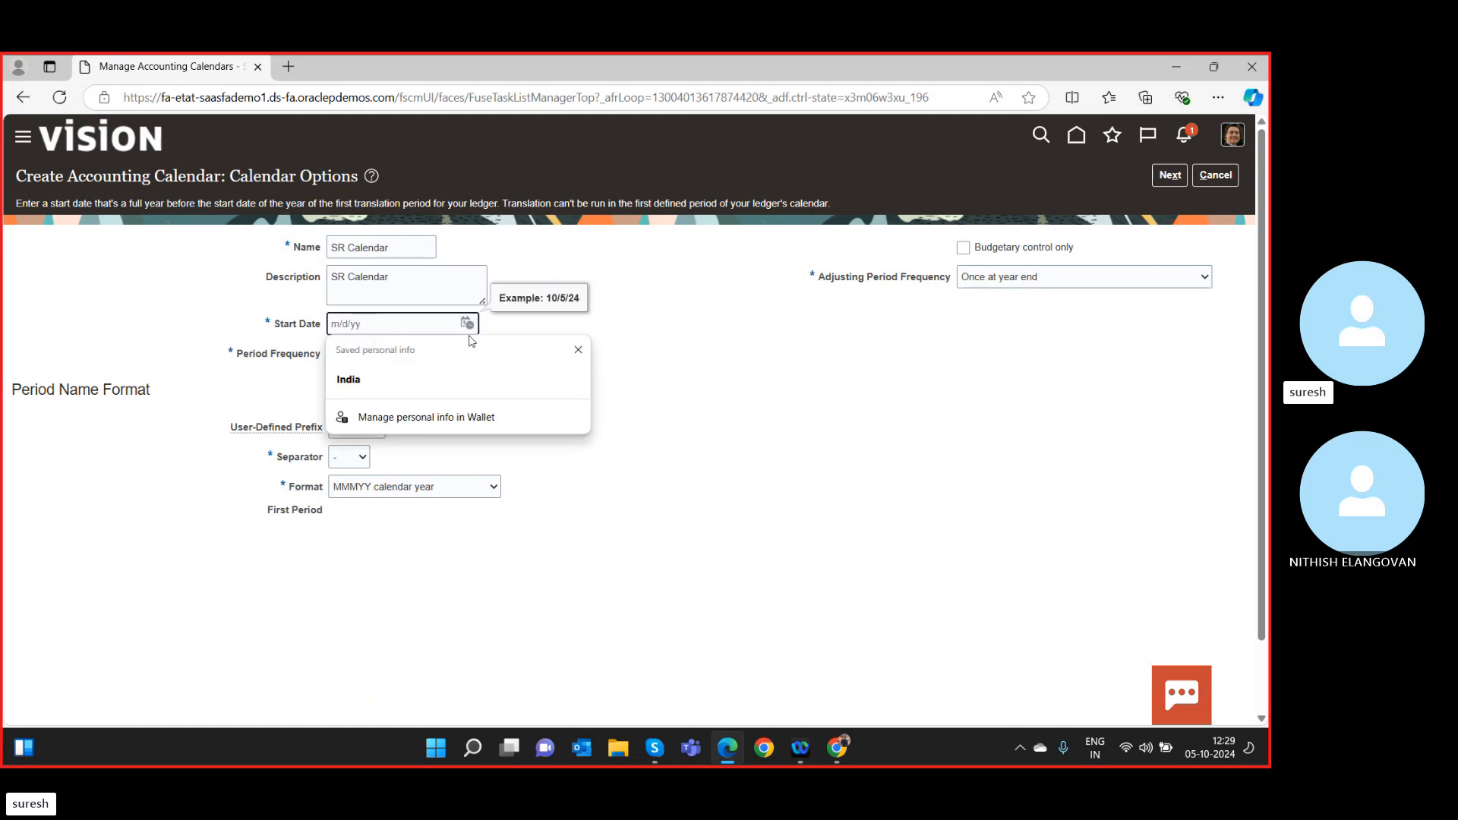
click(468, 323)
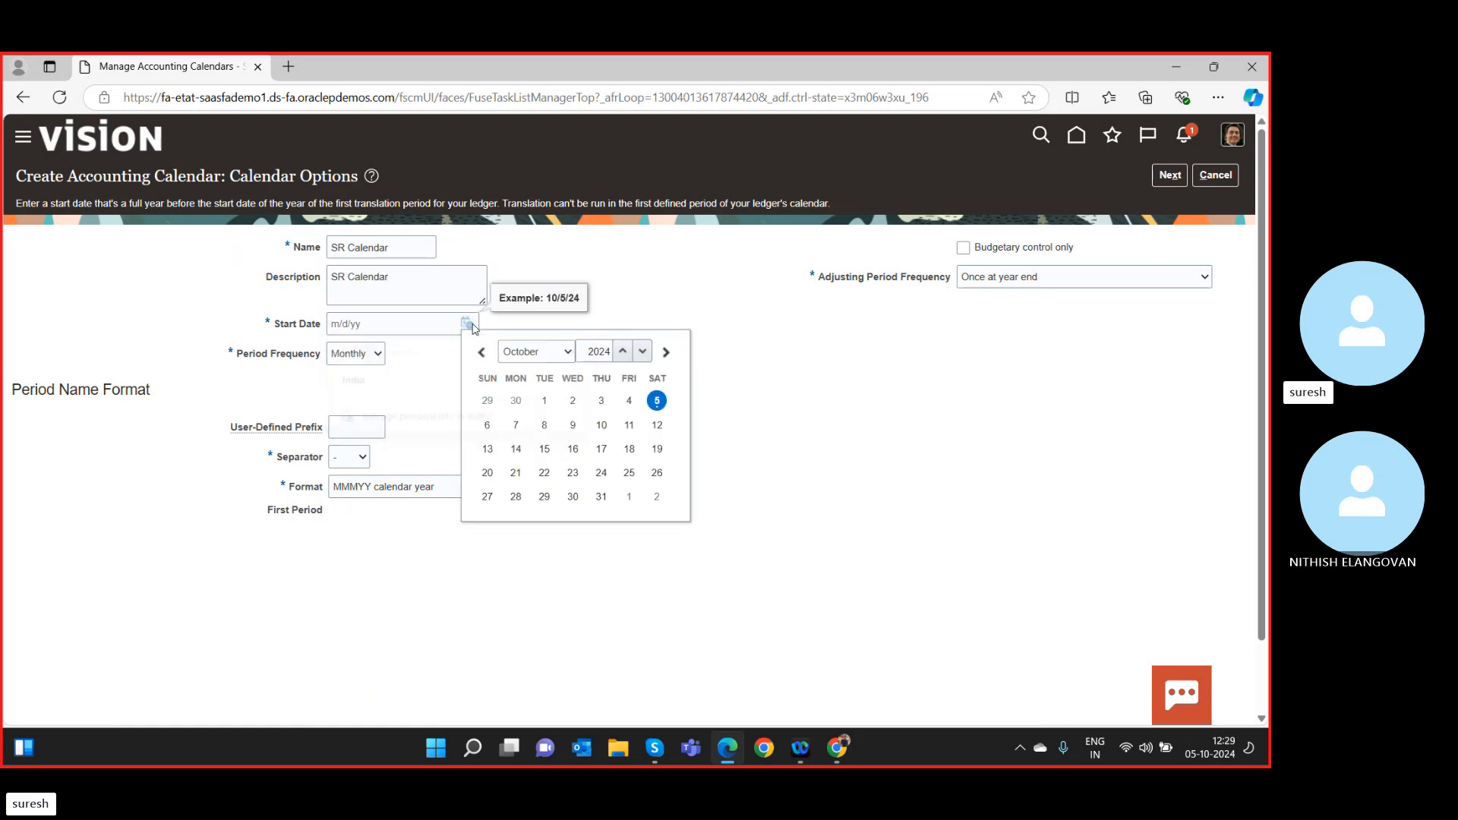
click(569, 355)
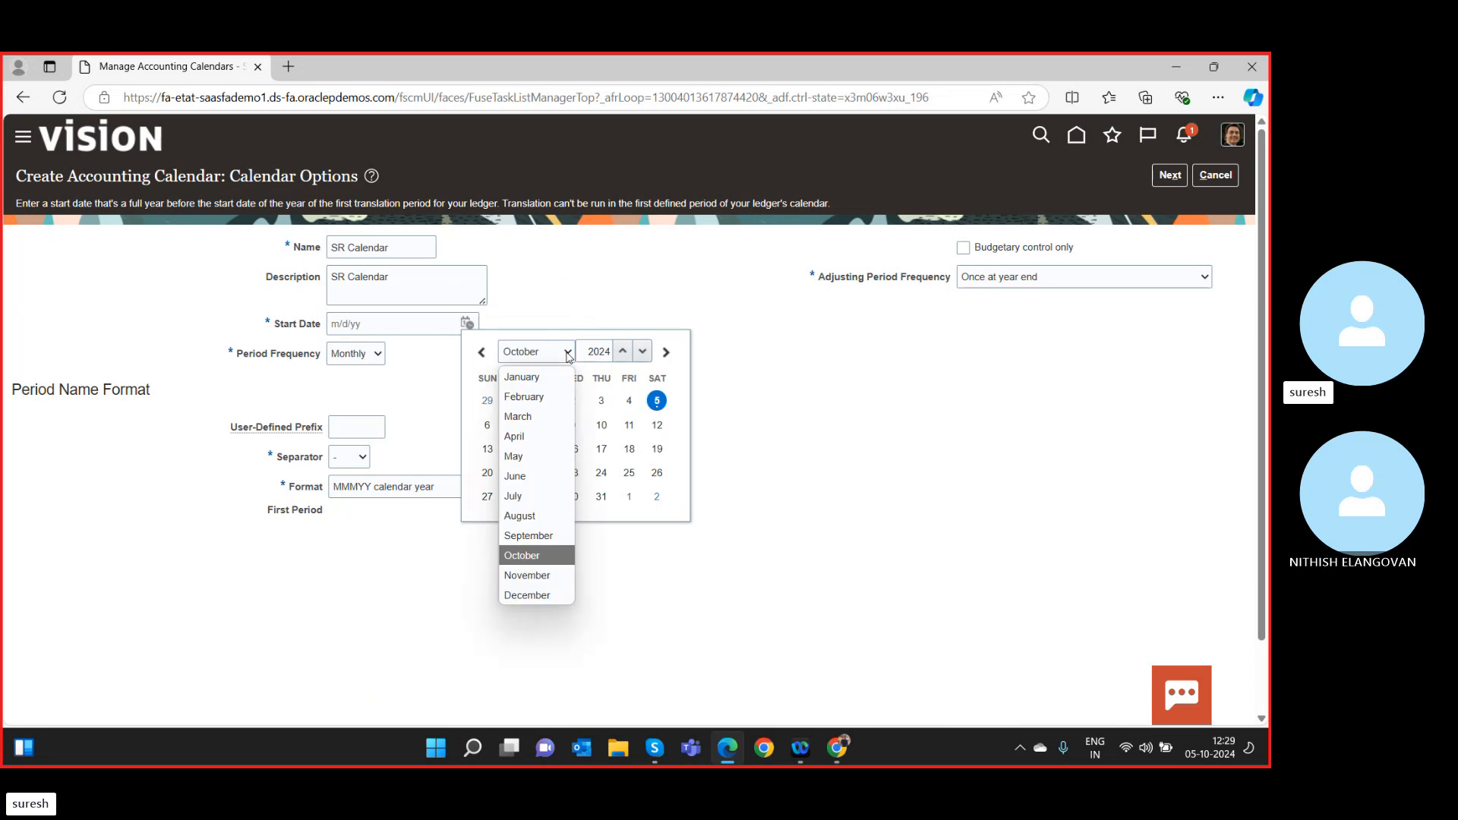
click(532, 435)
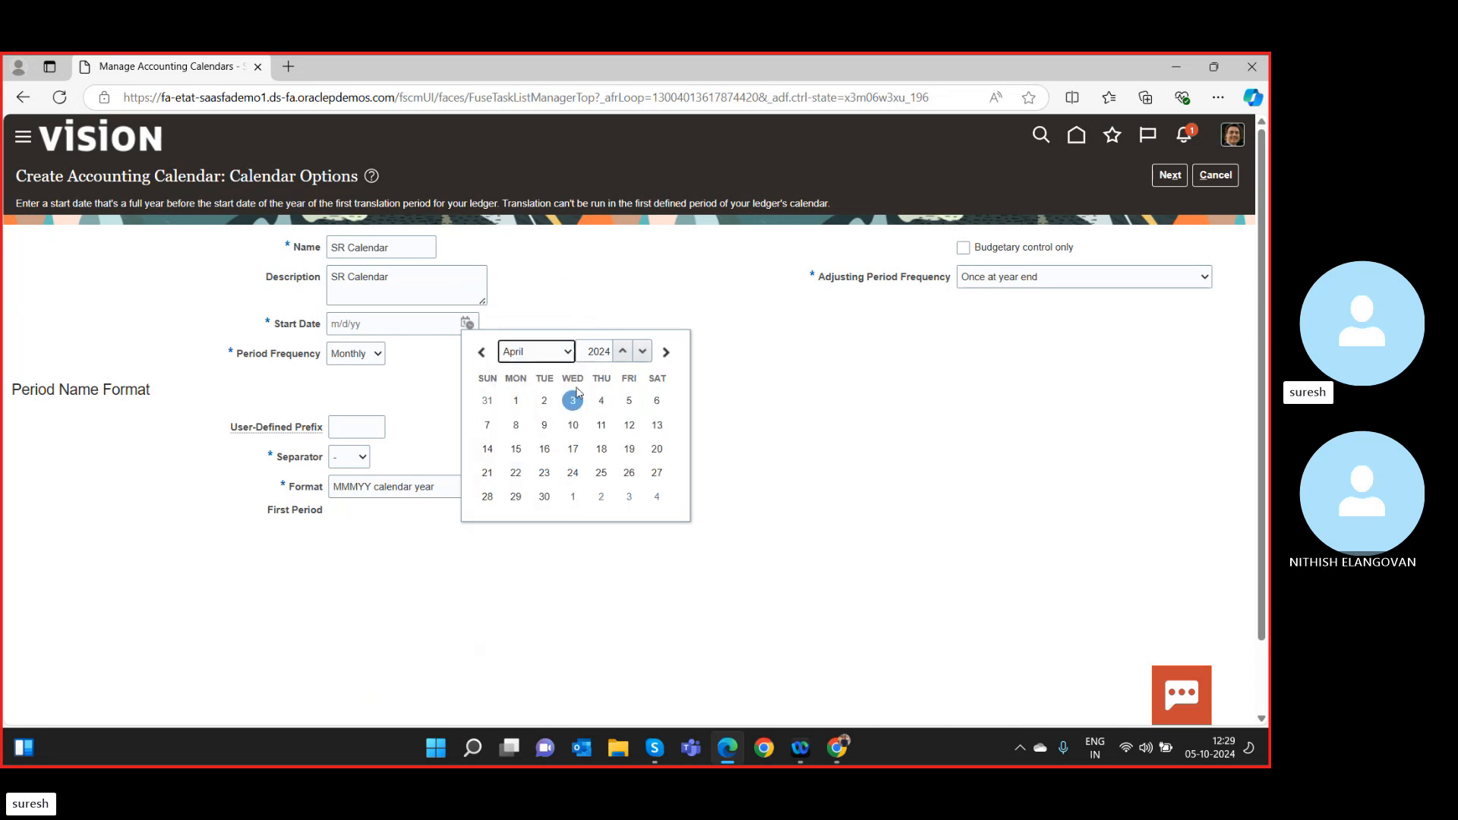
click(623, 352)
click(642, 352)
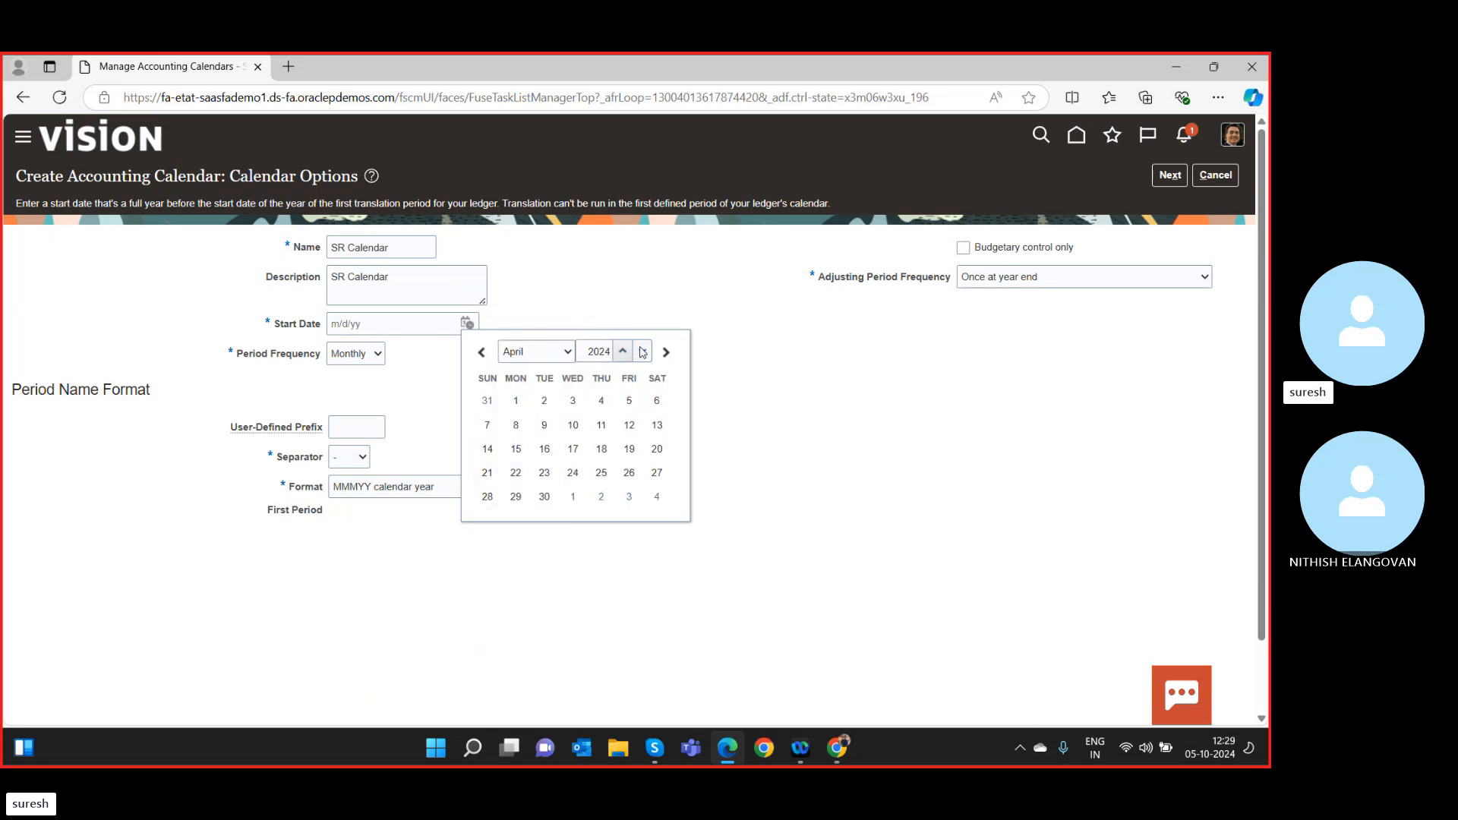
click(642, 352)
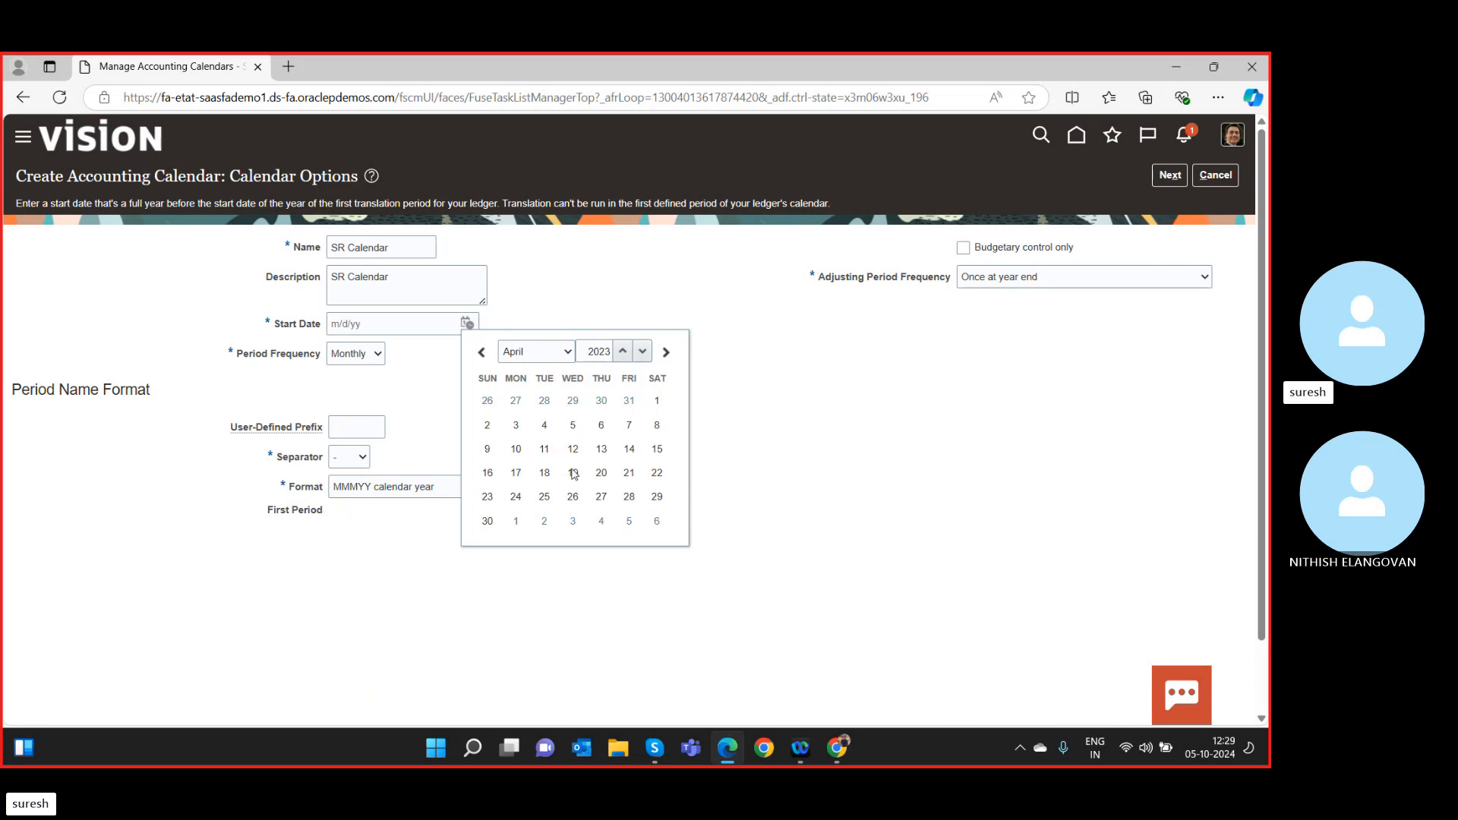
click(655, 401)
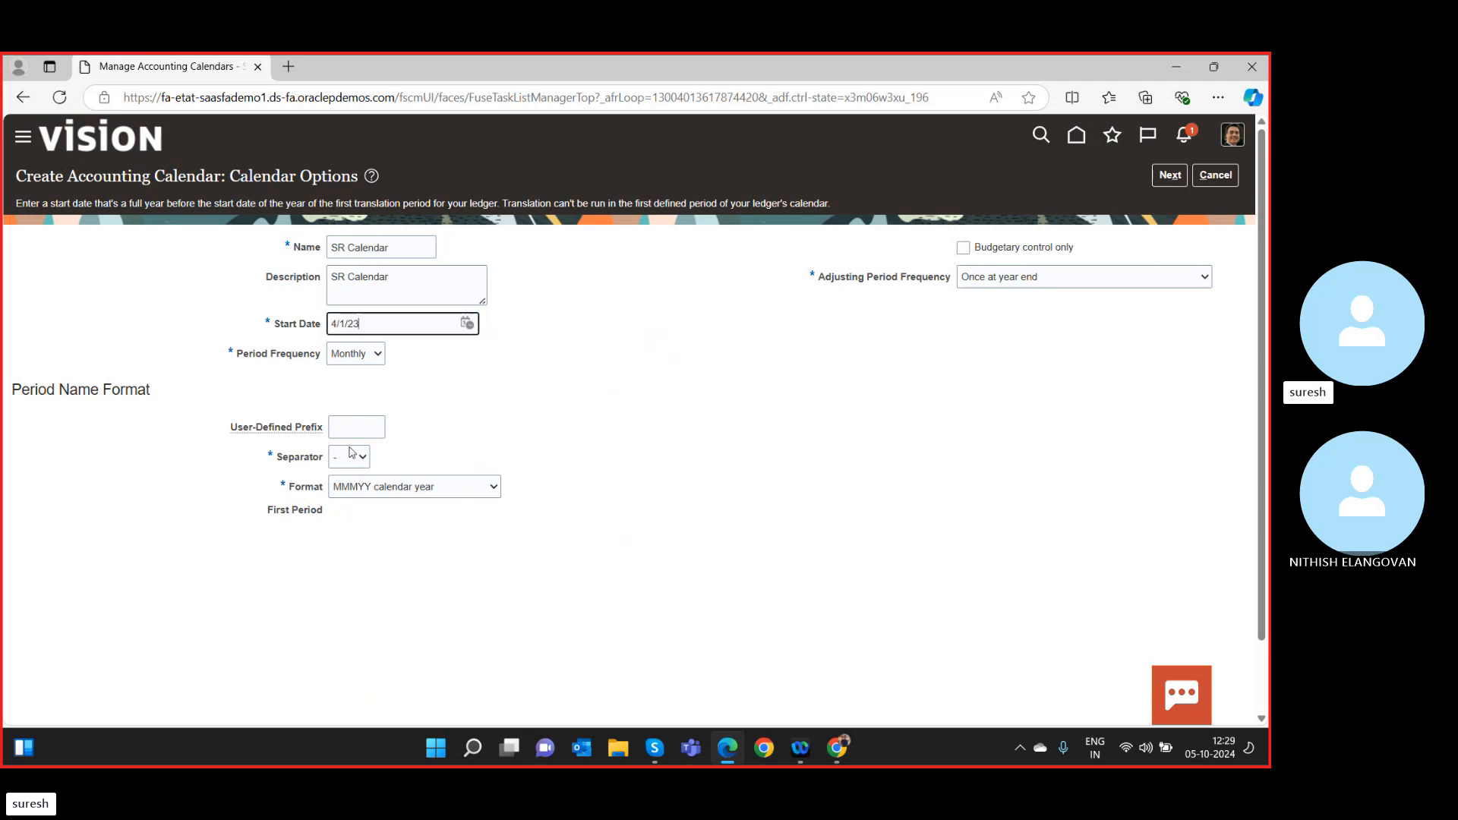
Set period prefix SR, format MMMYYYY, and adjusting period frequency Once at year end.
click(357, 427)
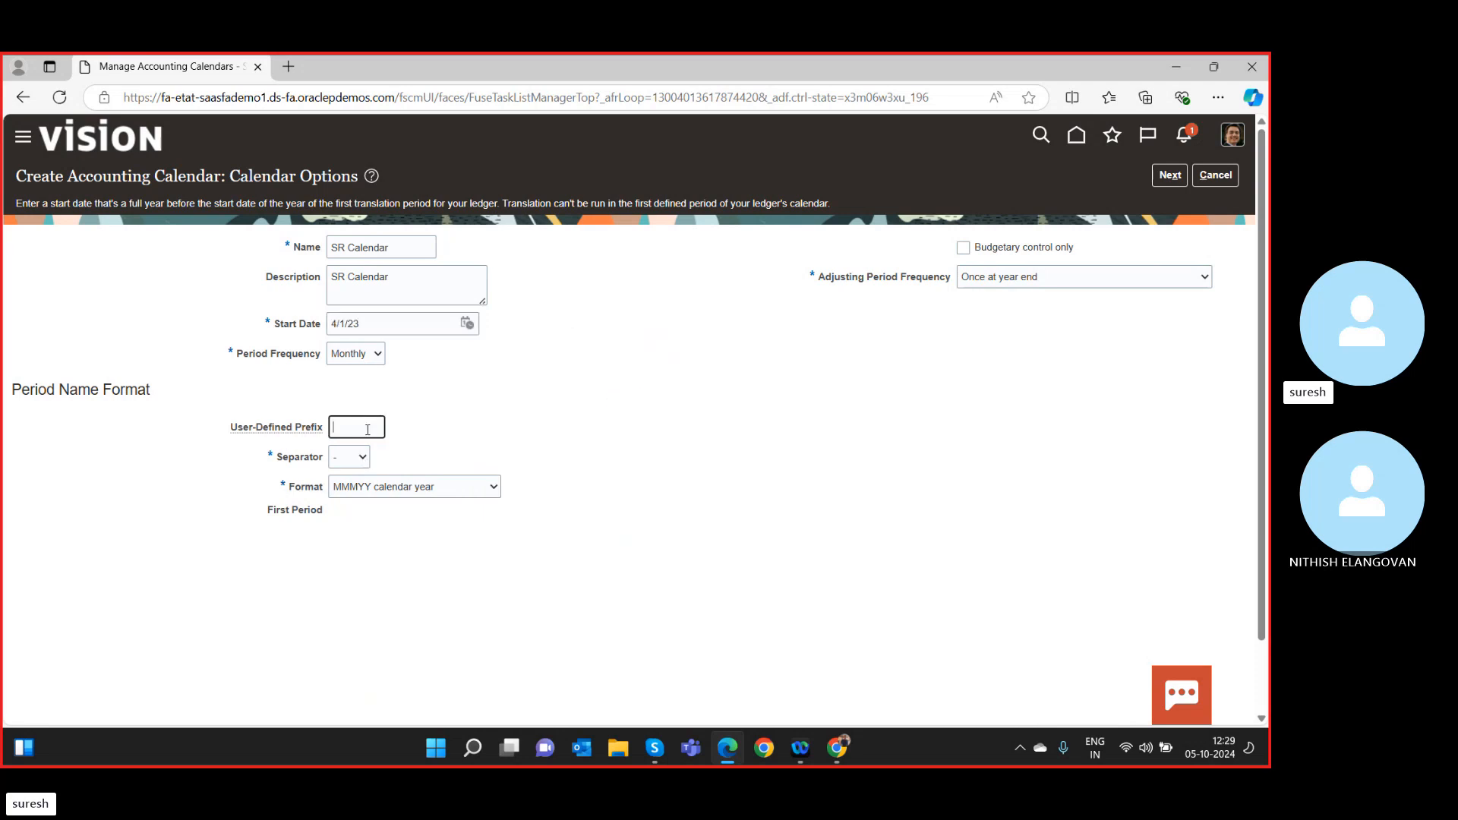
text(SR)
click(420, 489)
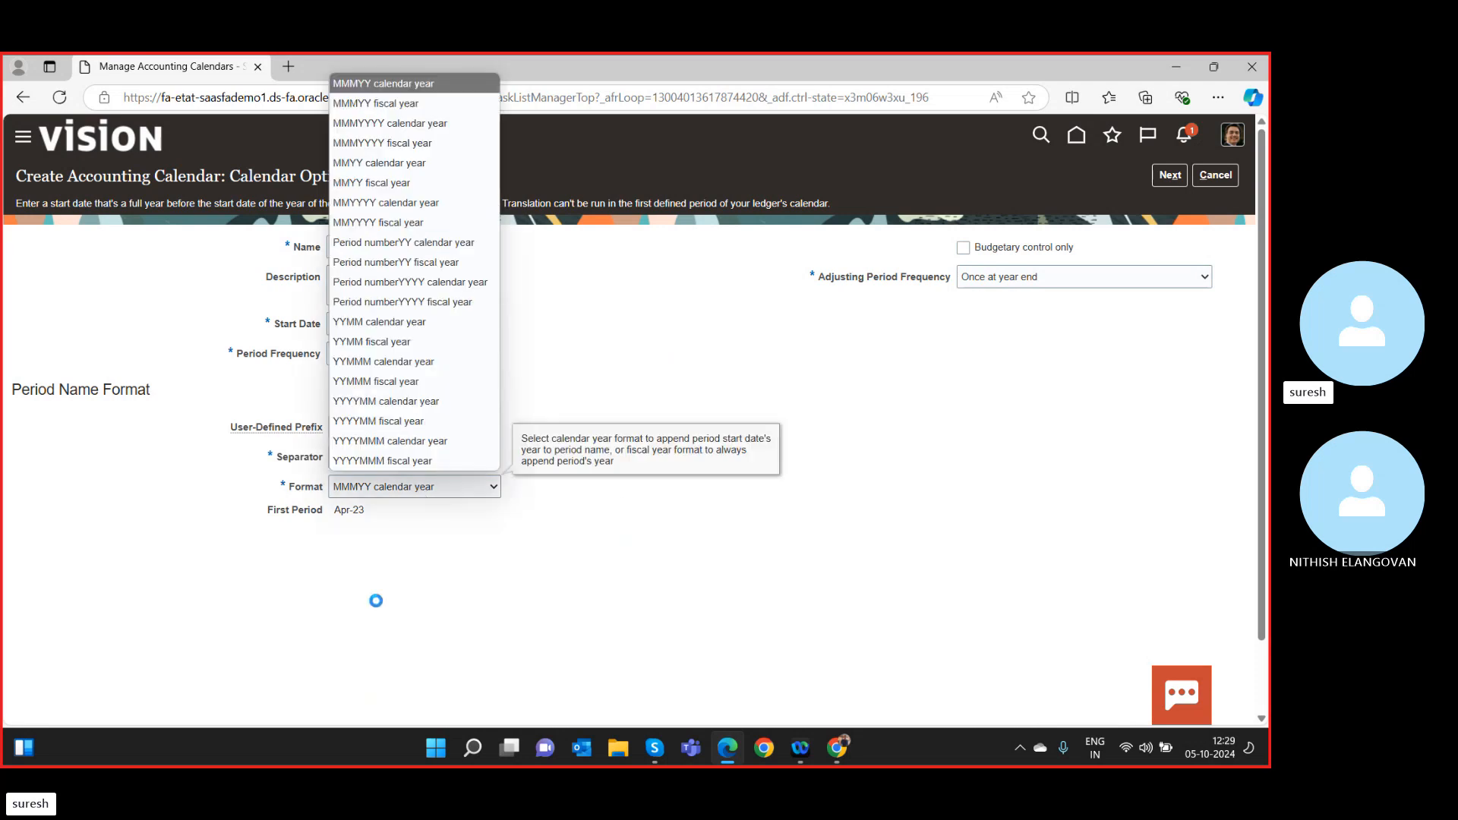
click(385, 123)
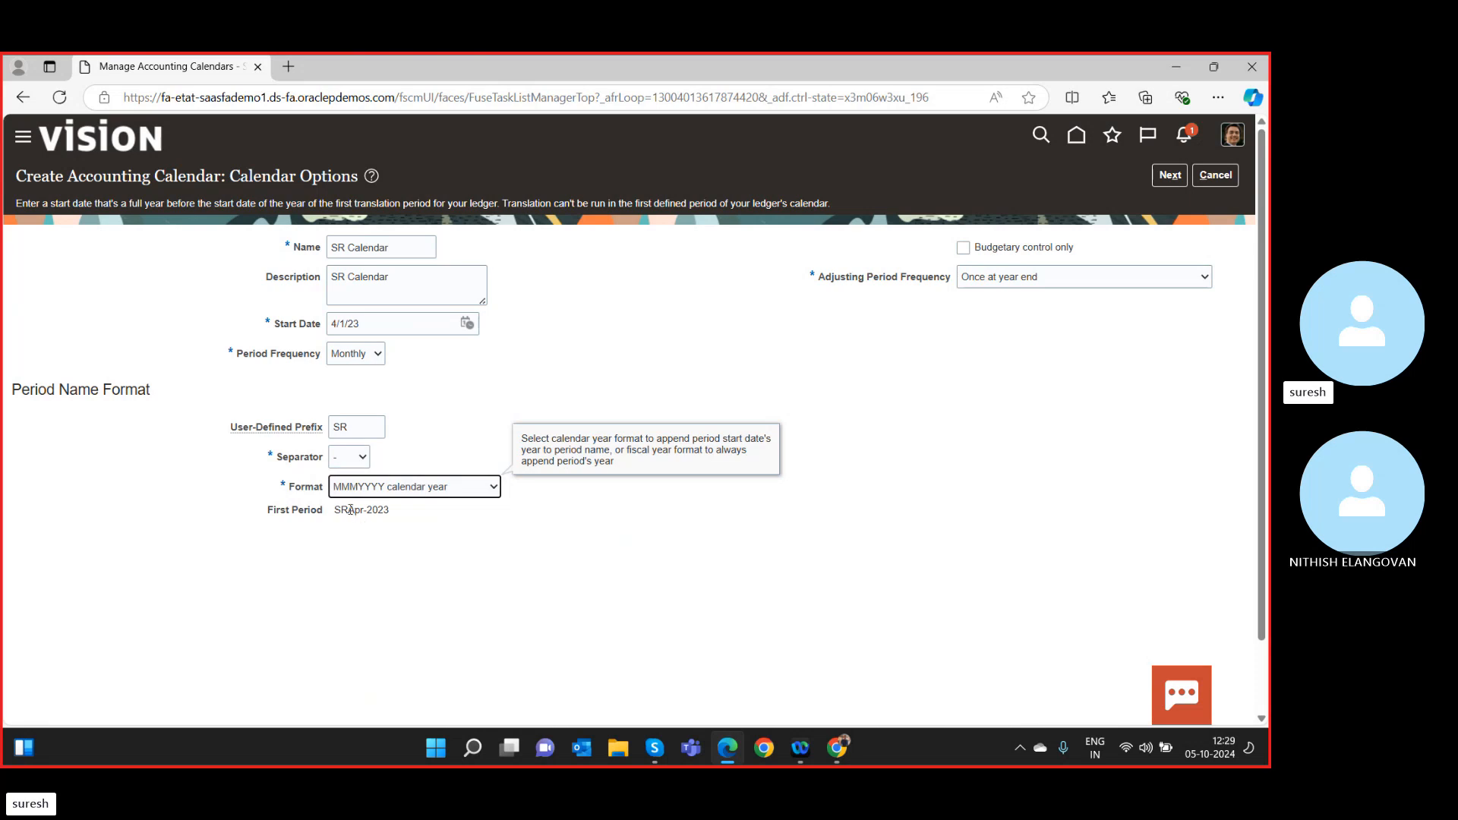
click(364, 423)
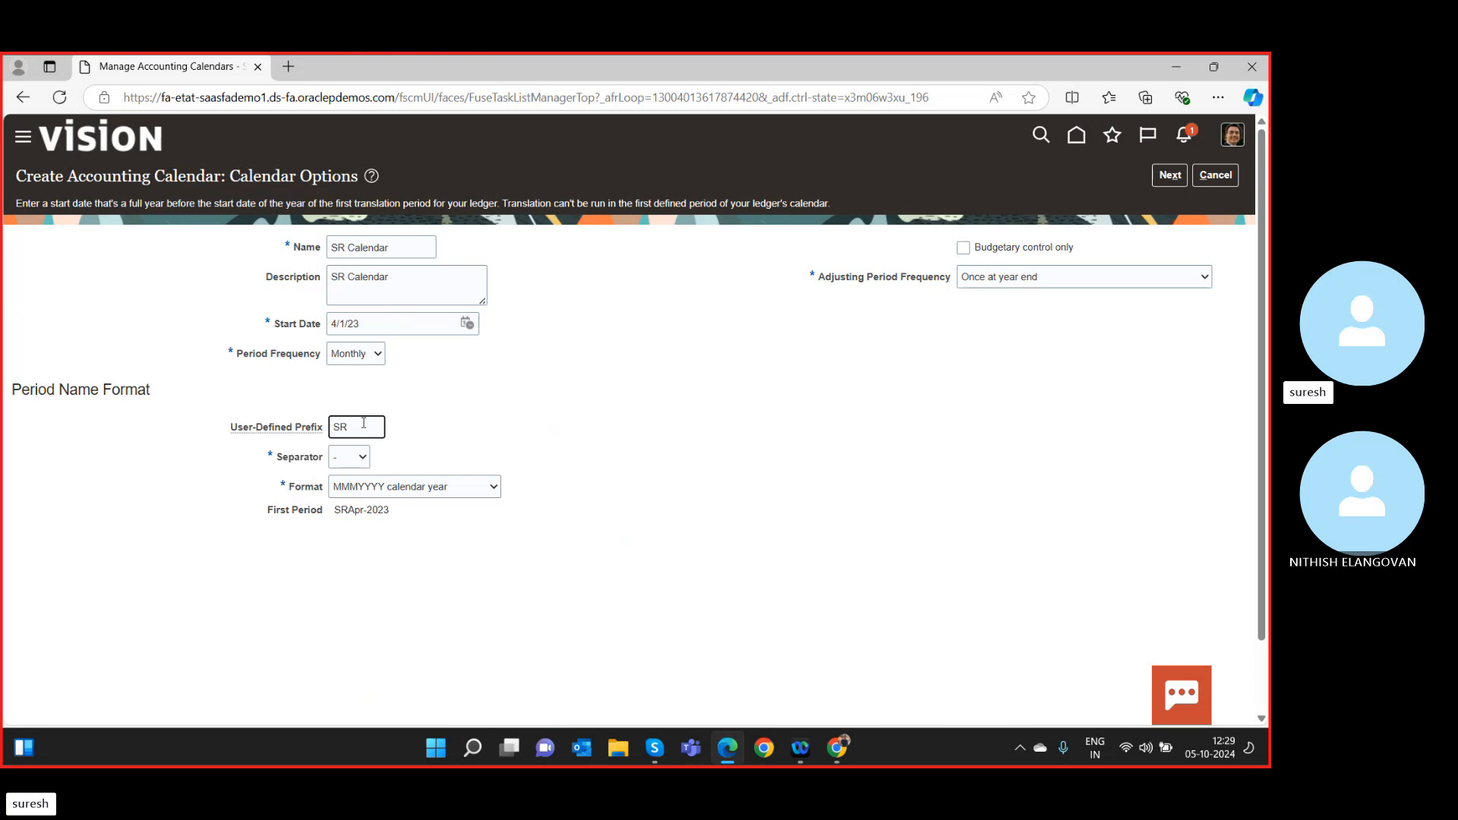
click(585, 568)
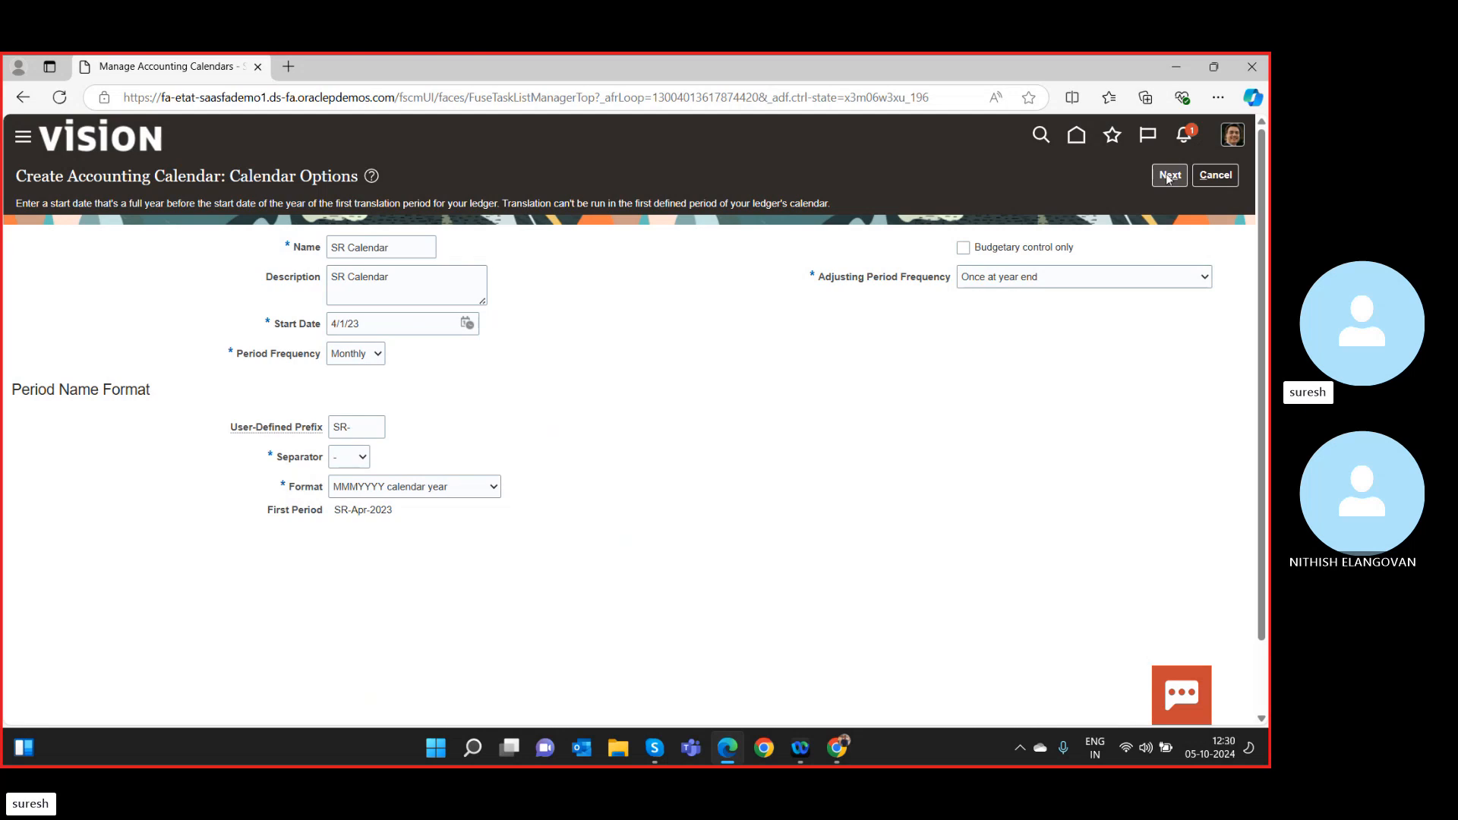
click(1021, 278)
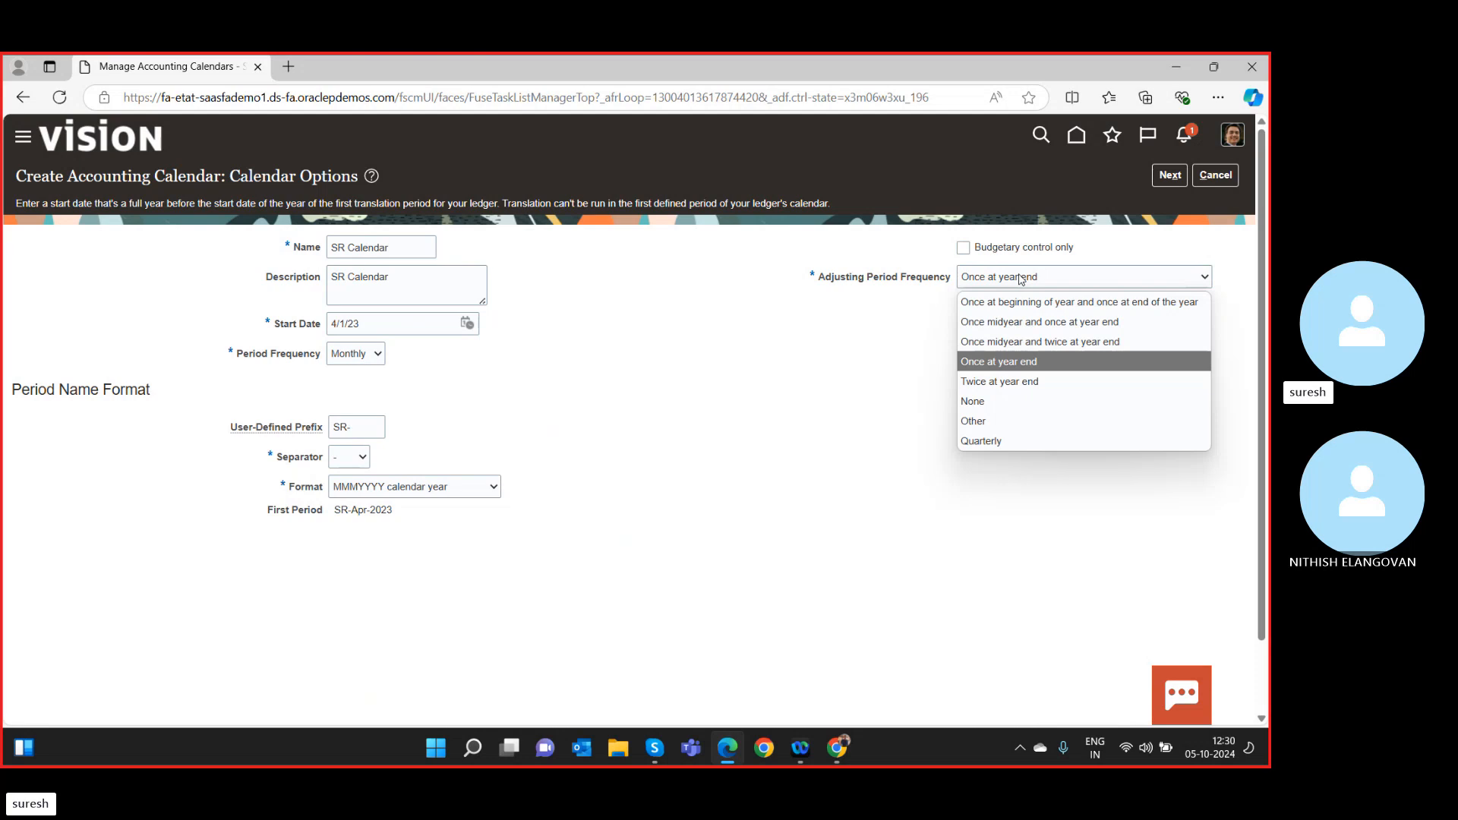
click(1022, 278)
Continue to Period Details, keep period 13 flagged as adjusting, and save SR Calendar.
click(1170, 175)
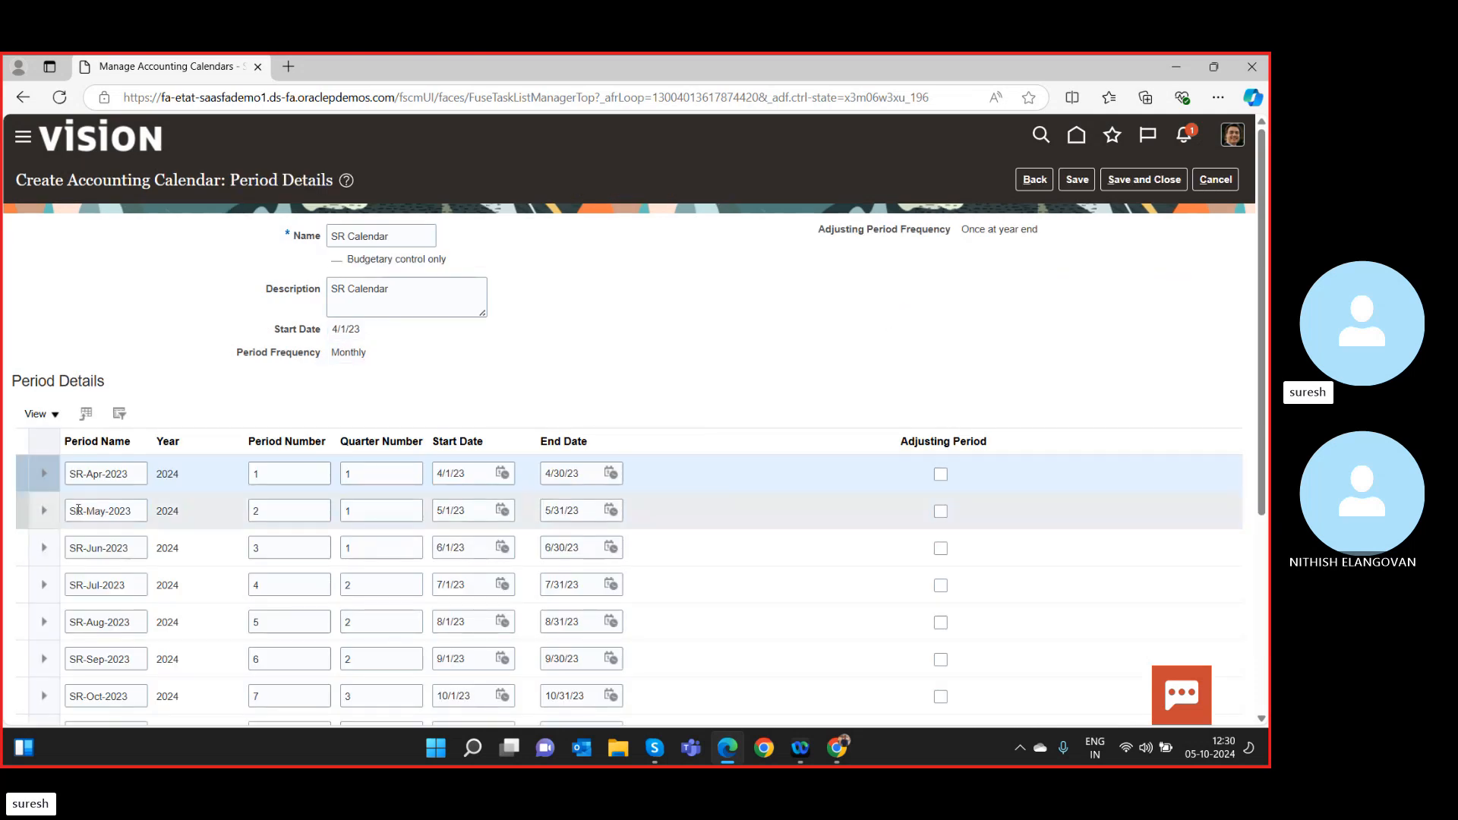
scroll(212, 514, down, 5)
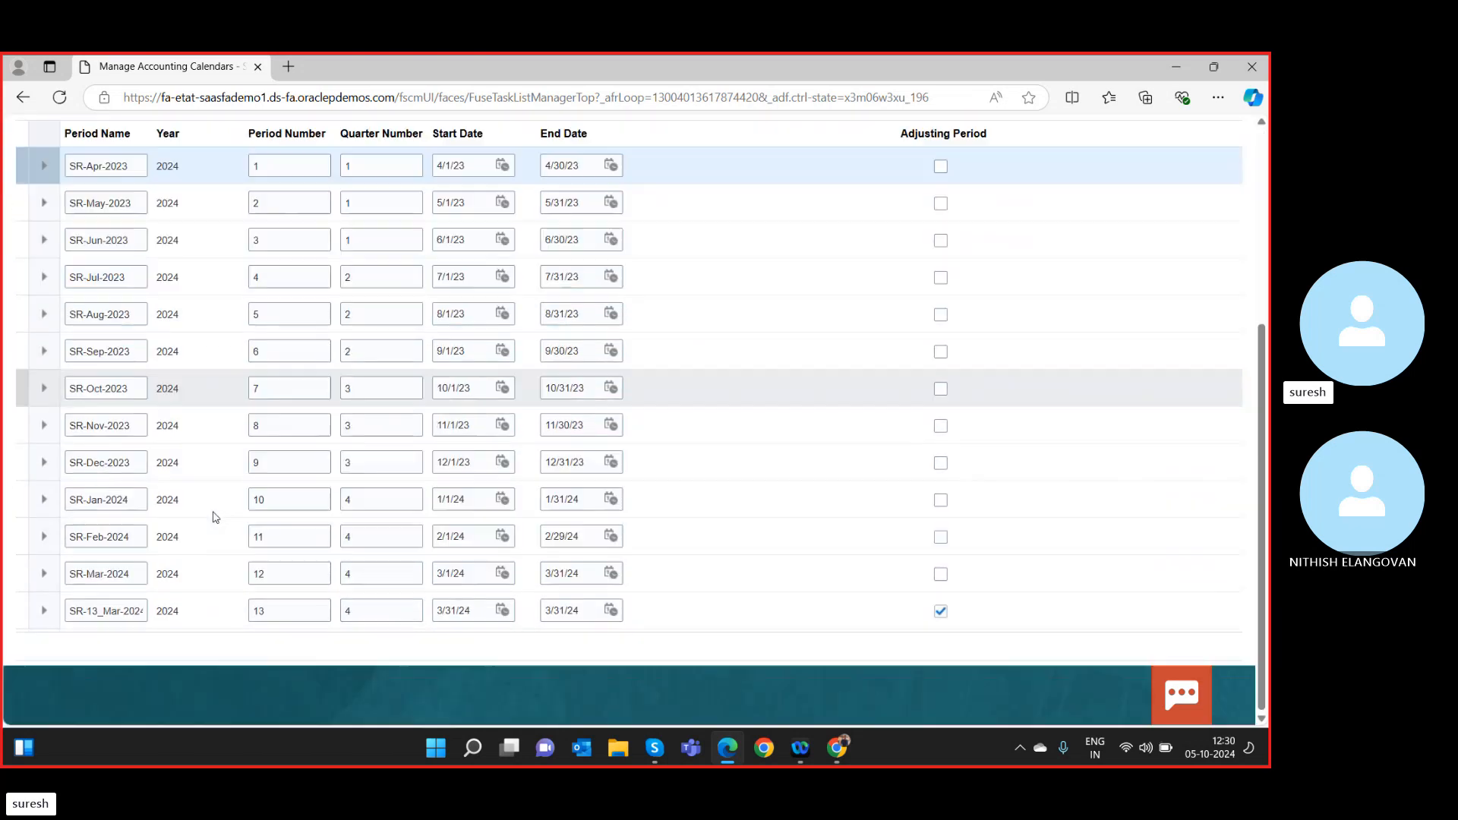
scroll(759, 562, up, 4)
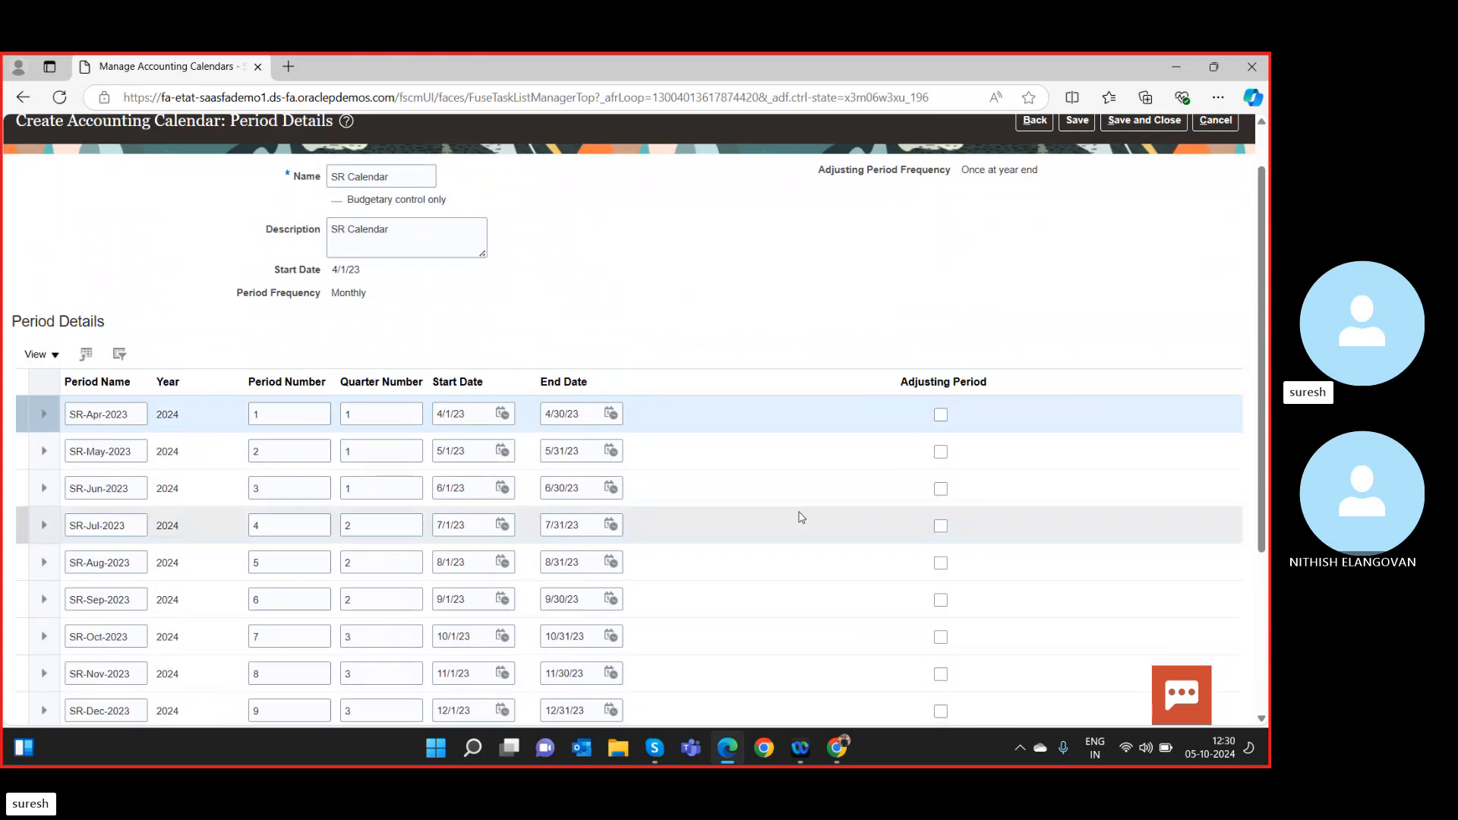
scroll(772, 572, down, 4)
click(941, 611)
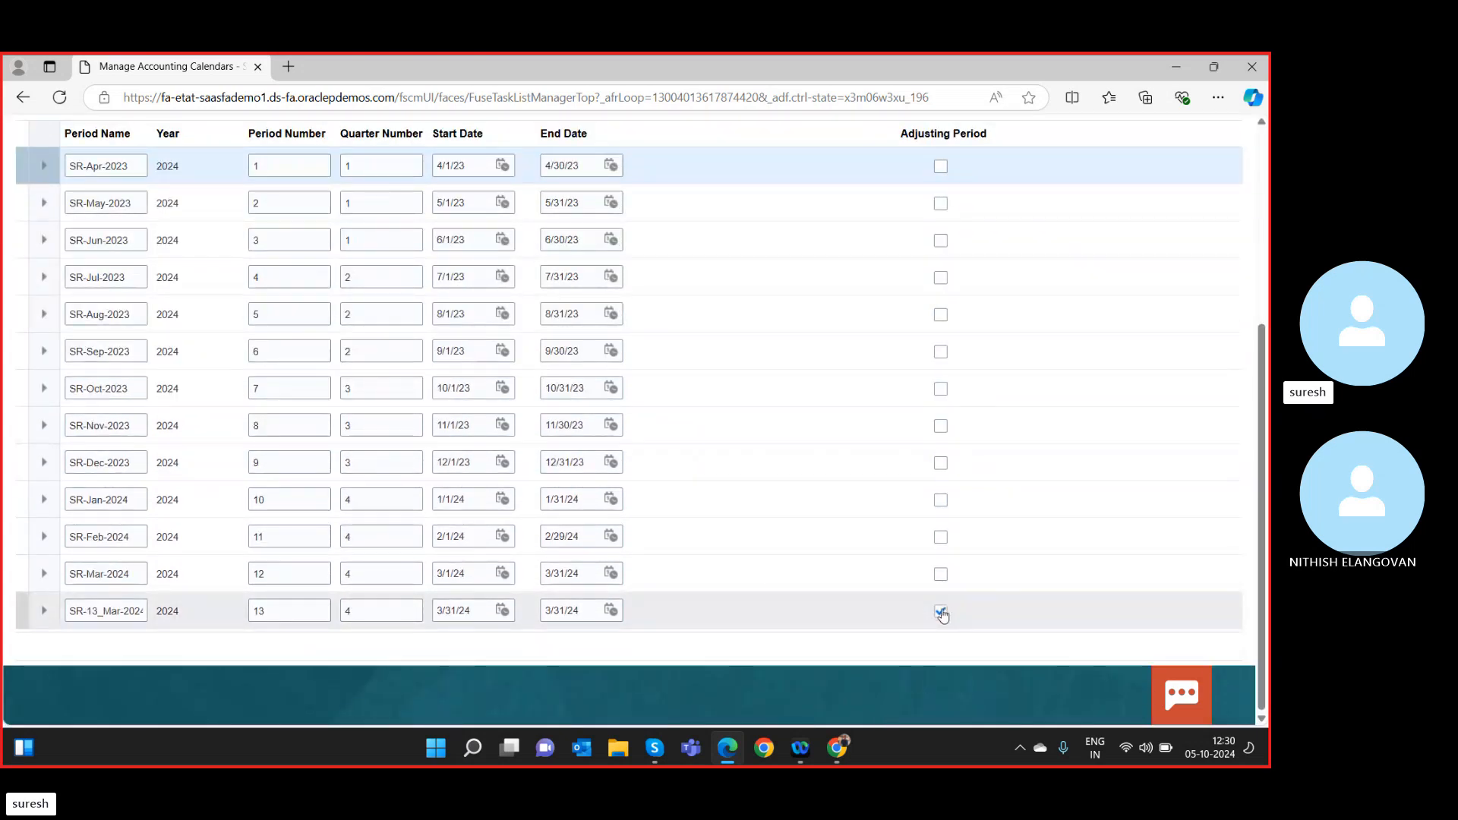
click(941, 612)
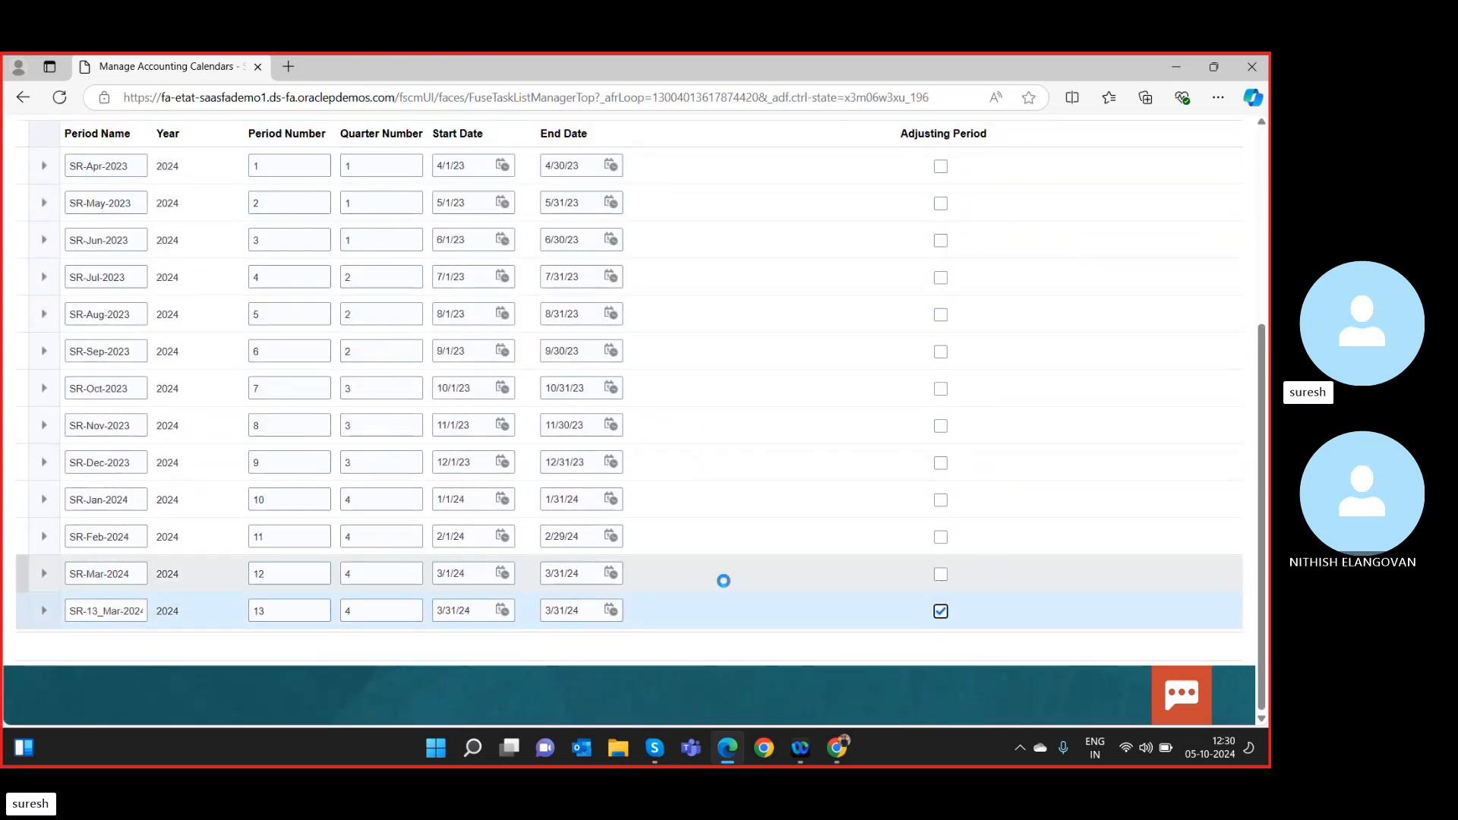
scroll(1116, 606, up, 4)
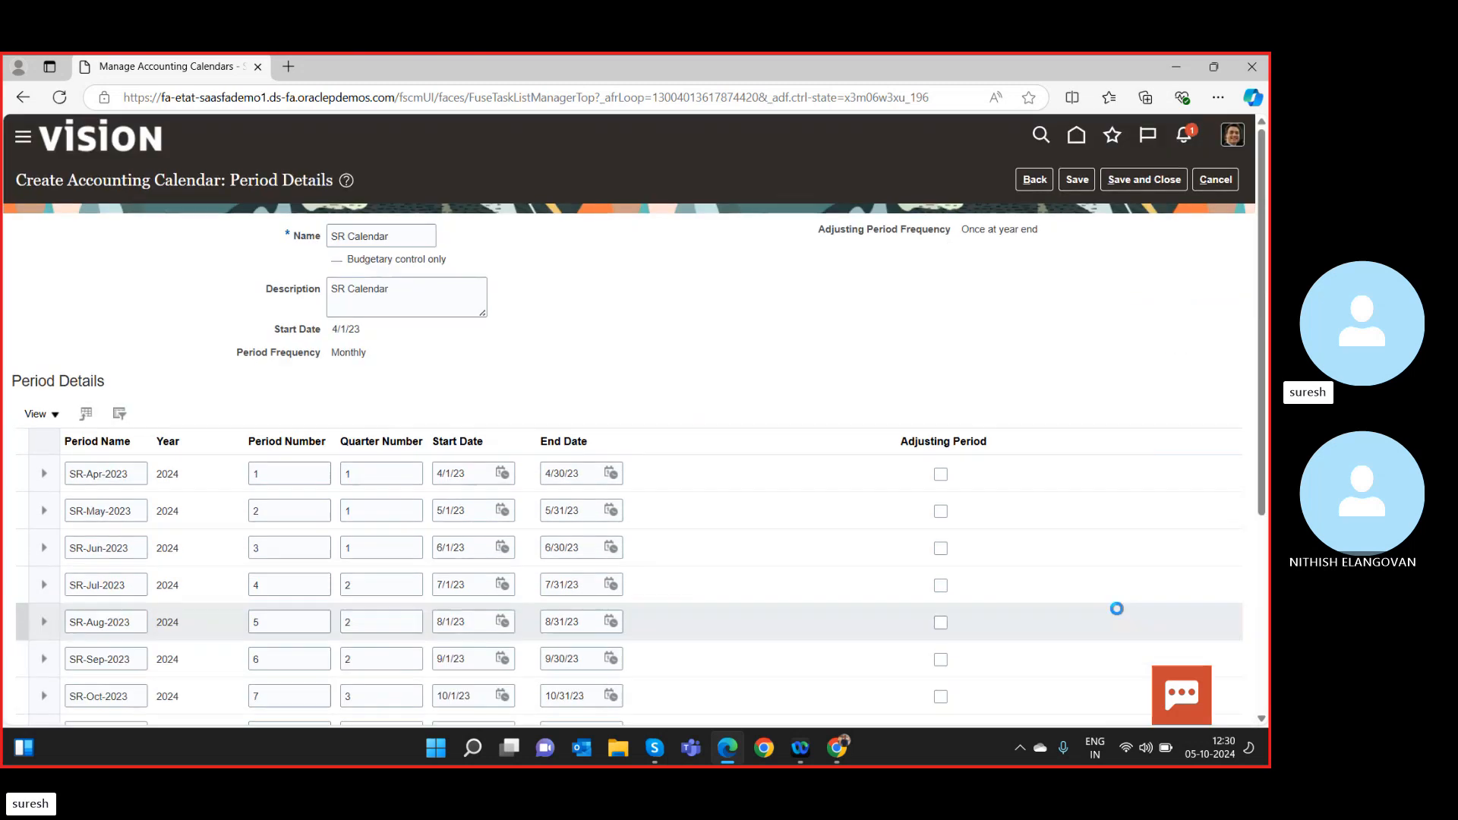
click(1068, 185)
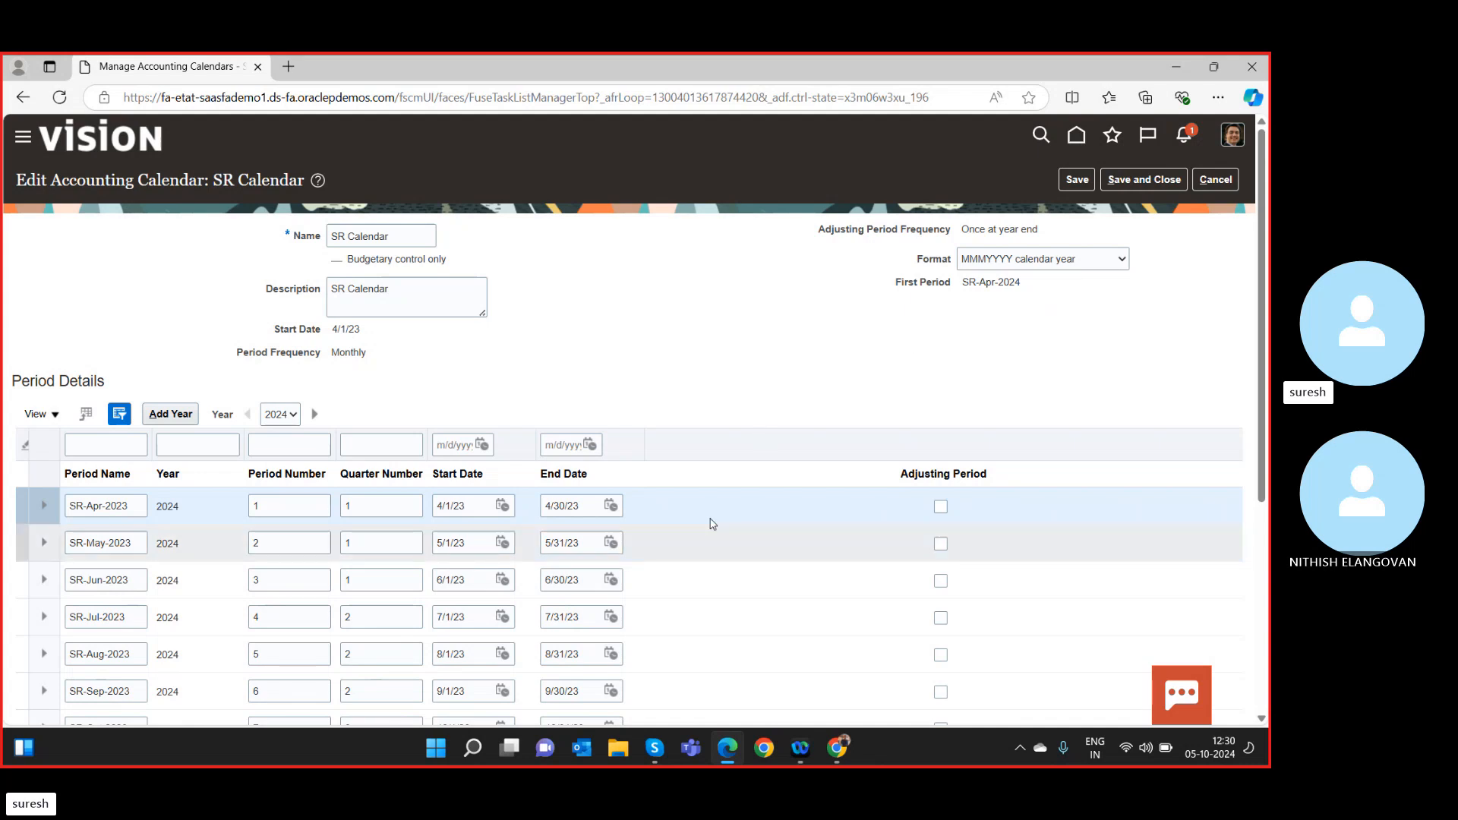
Review the periods, add the next year starting SR-Apr-2024, and save the calendar.
scroll(772, 448, down, 1)
scroll(772, 448, down, 5)
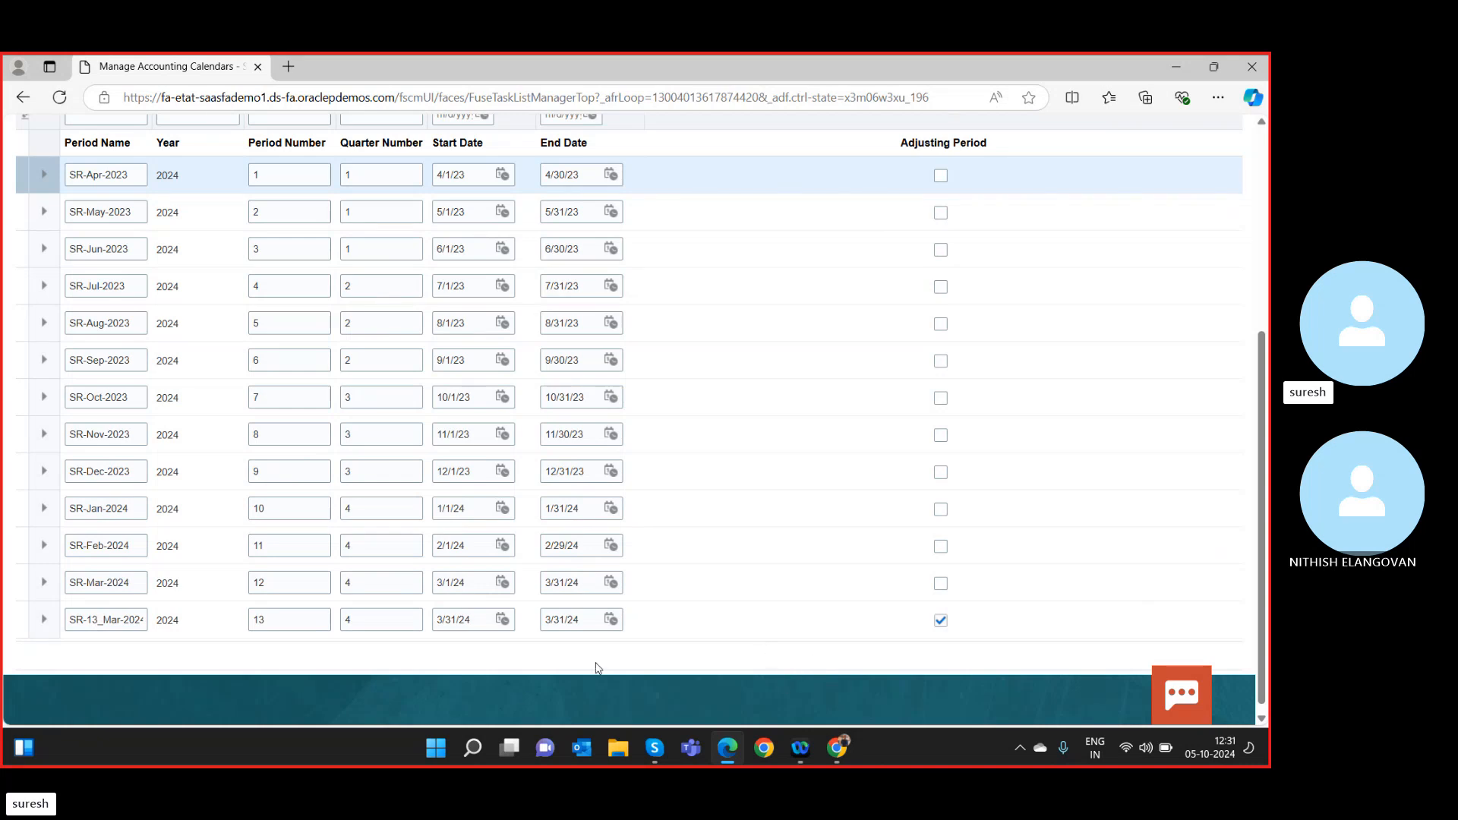
scroll(763, 642, down, 1)
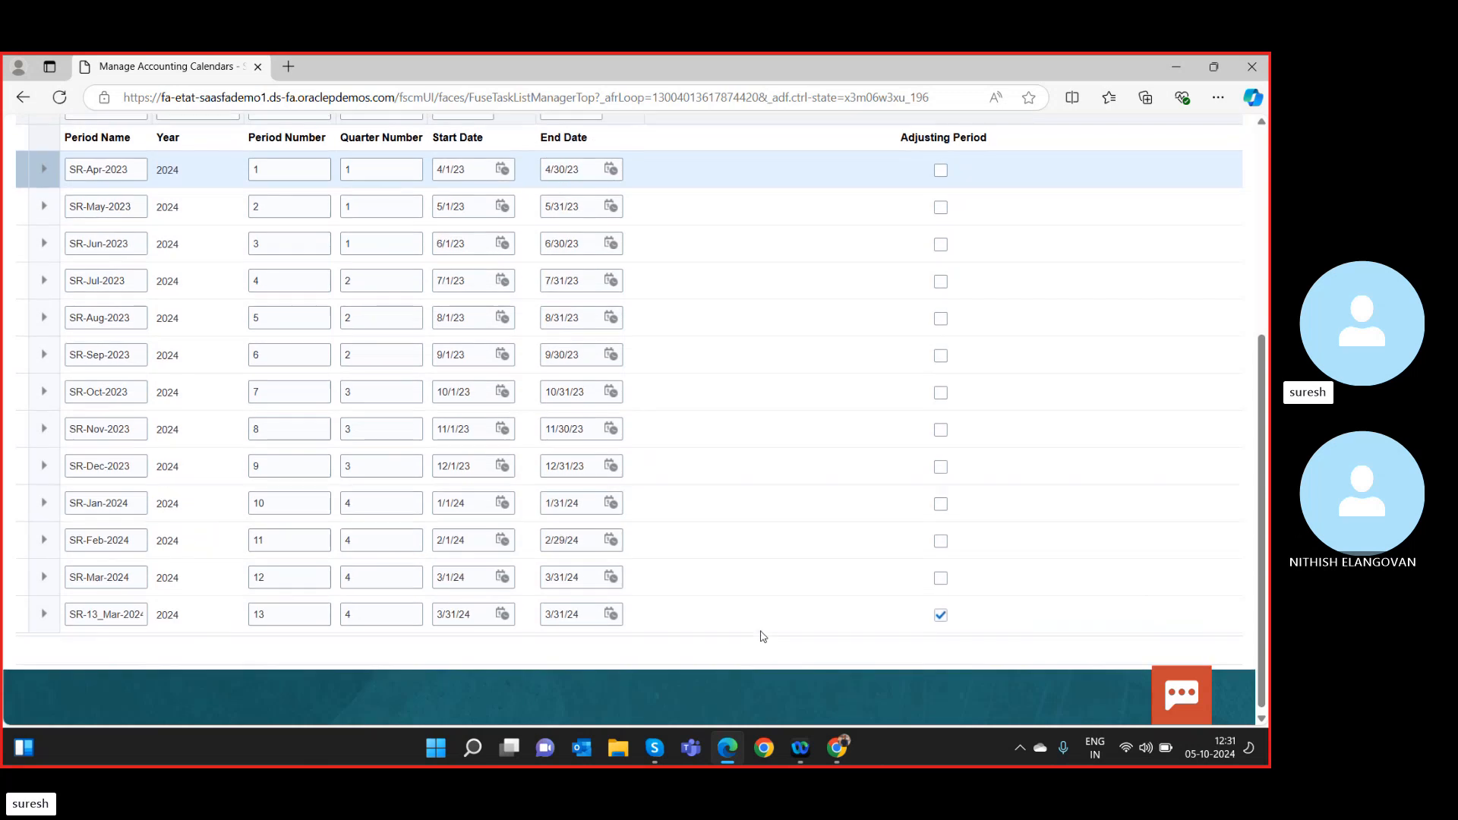
scroll(762, 635, up, 5)
scroll(796, 537, down, 5)
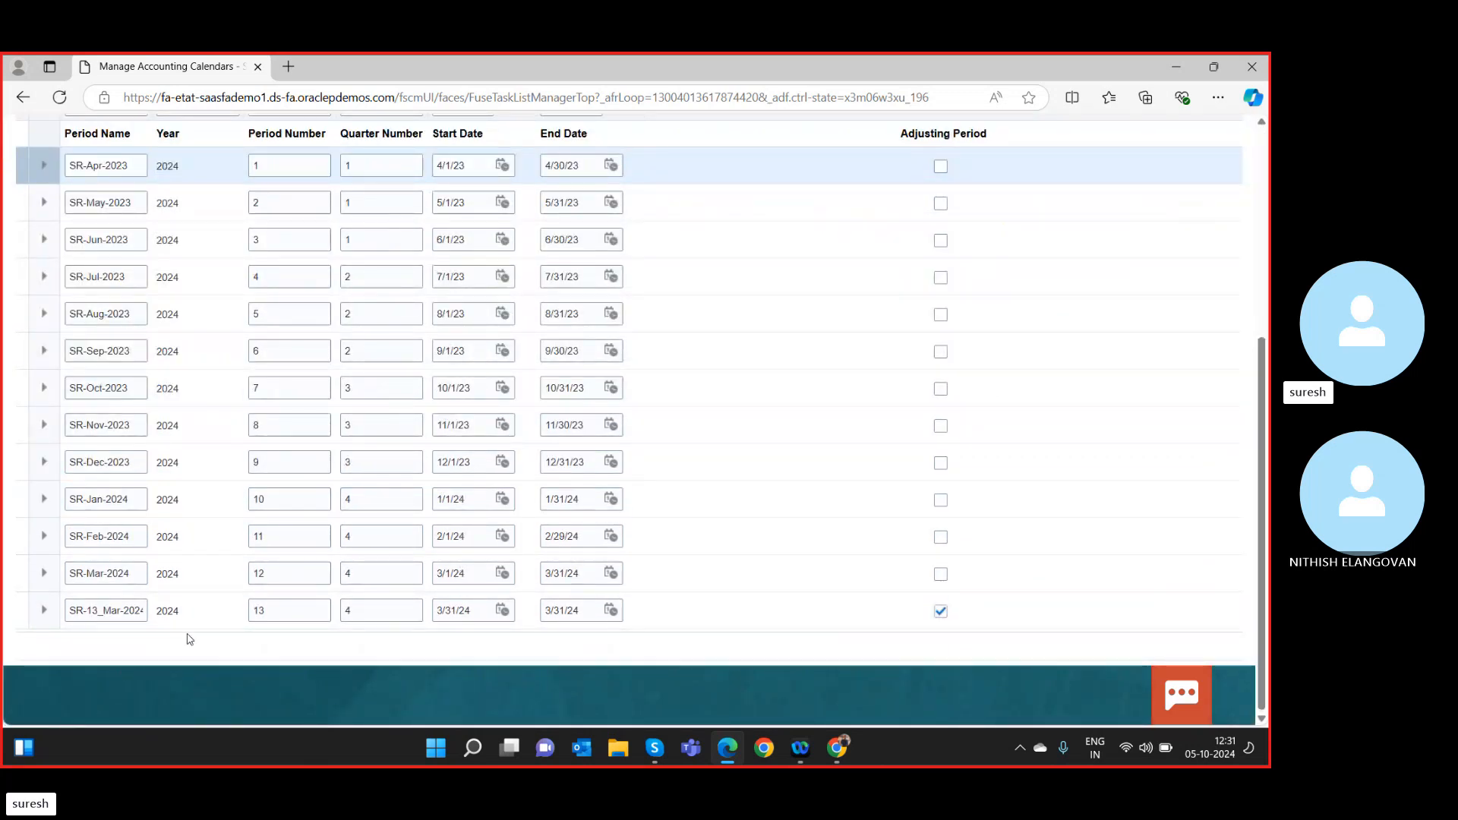
scroll(205, 580, up, 5)
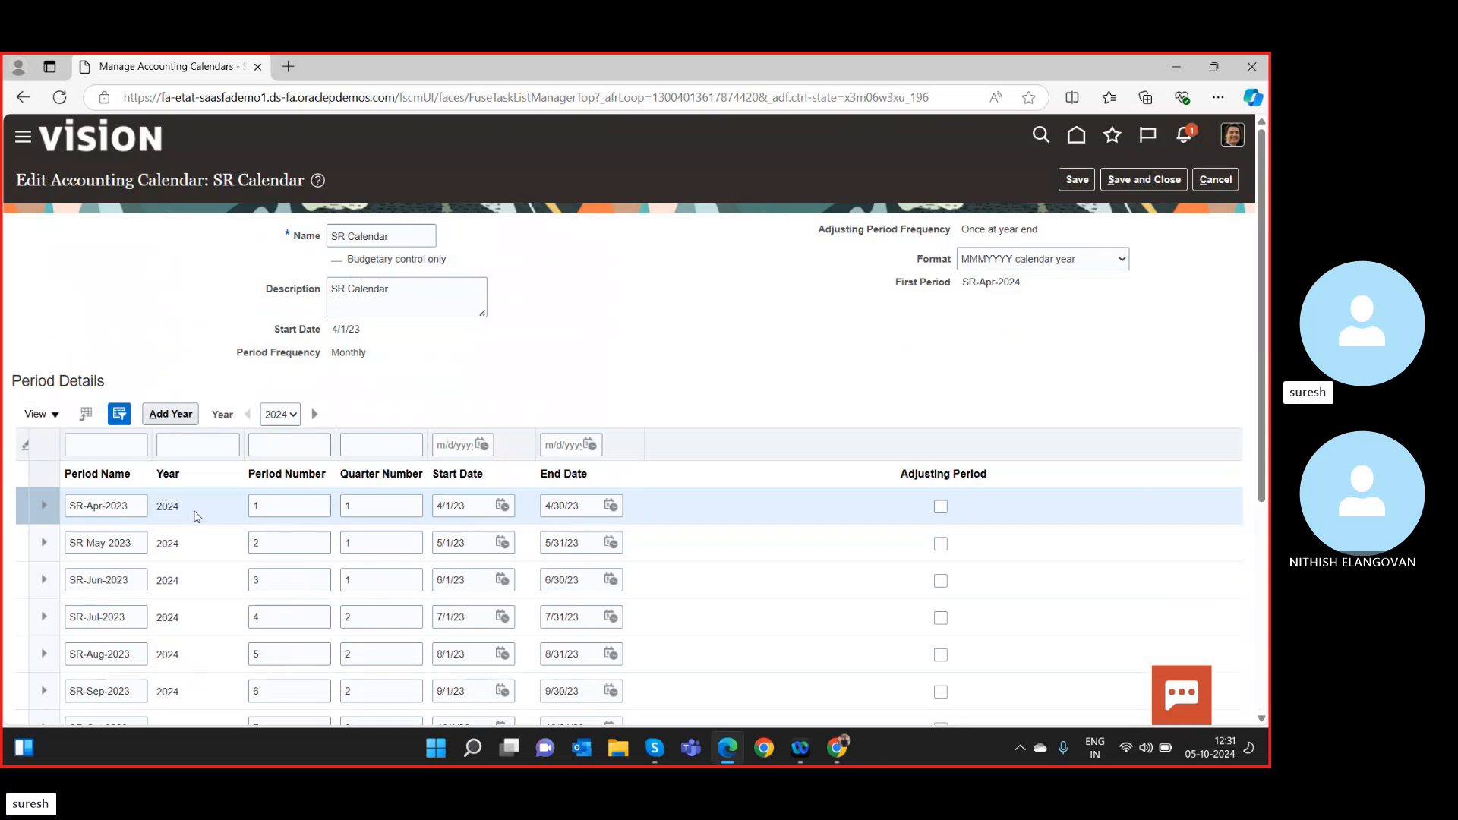
scroll(197, 532, down, 5)
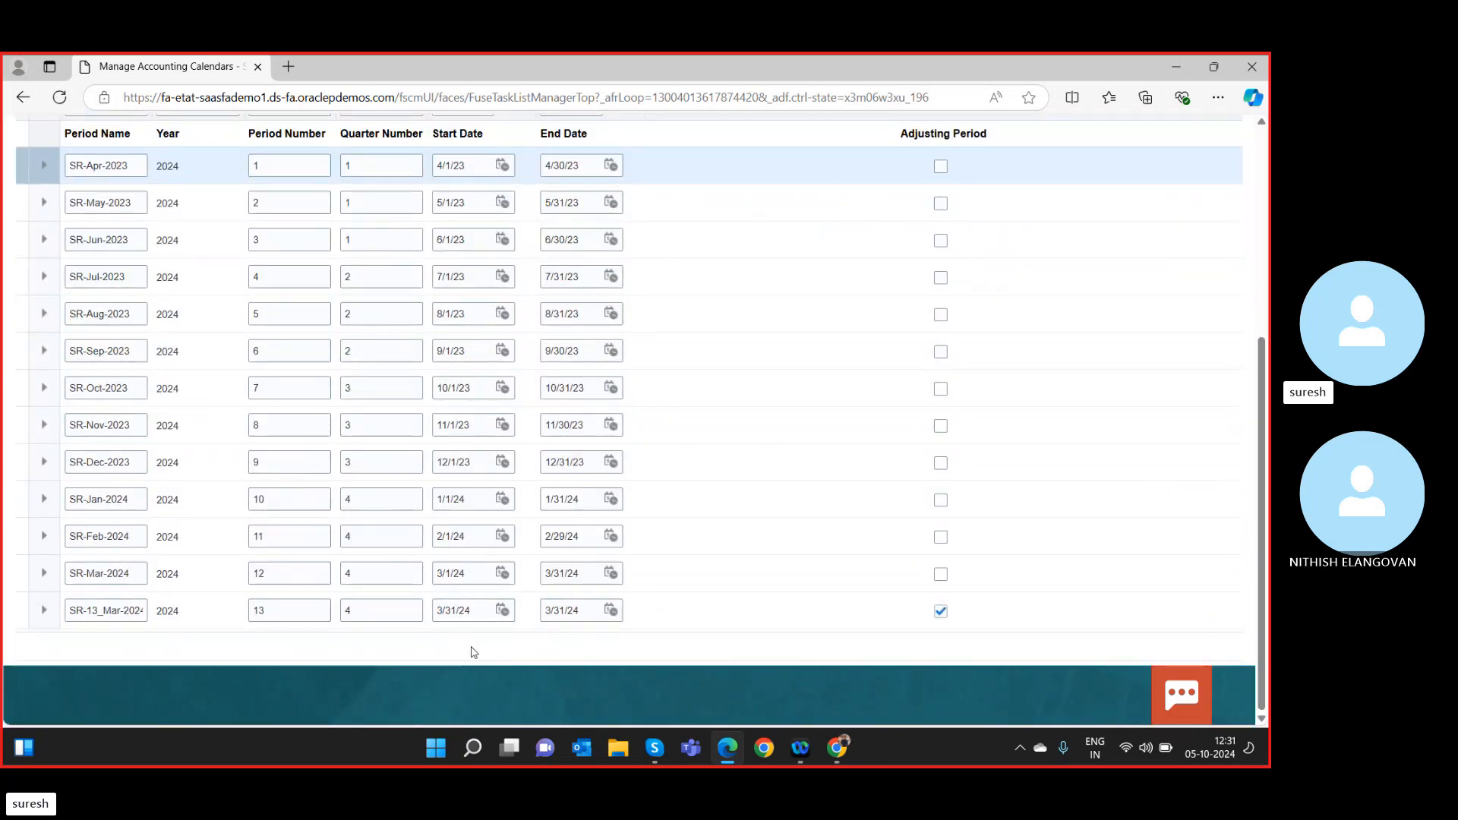
scroll(188, 668, up, 5)
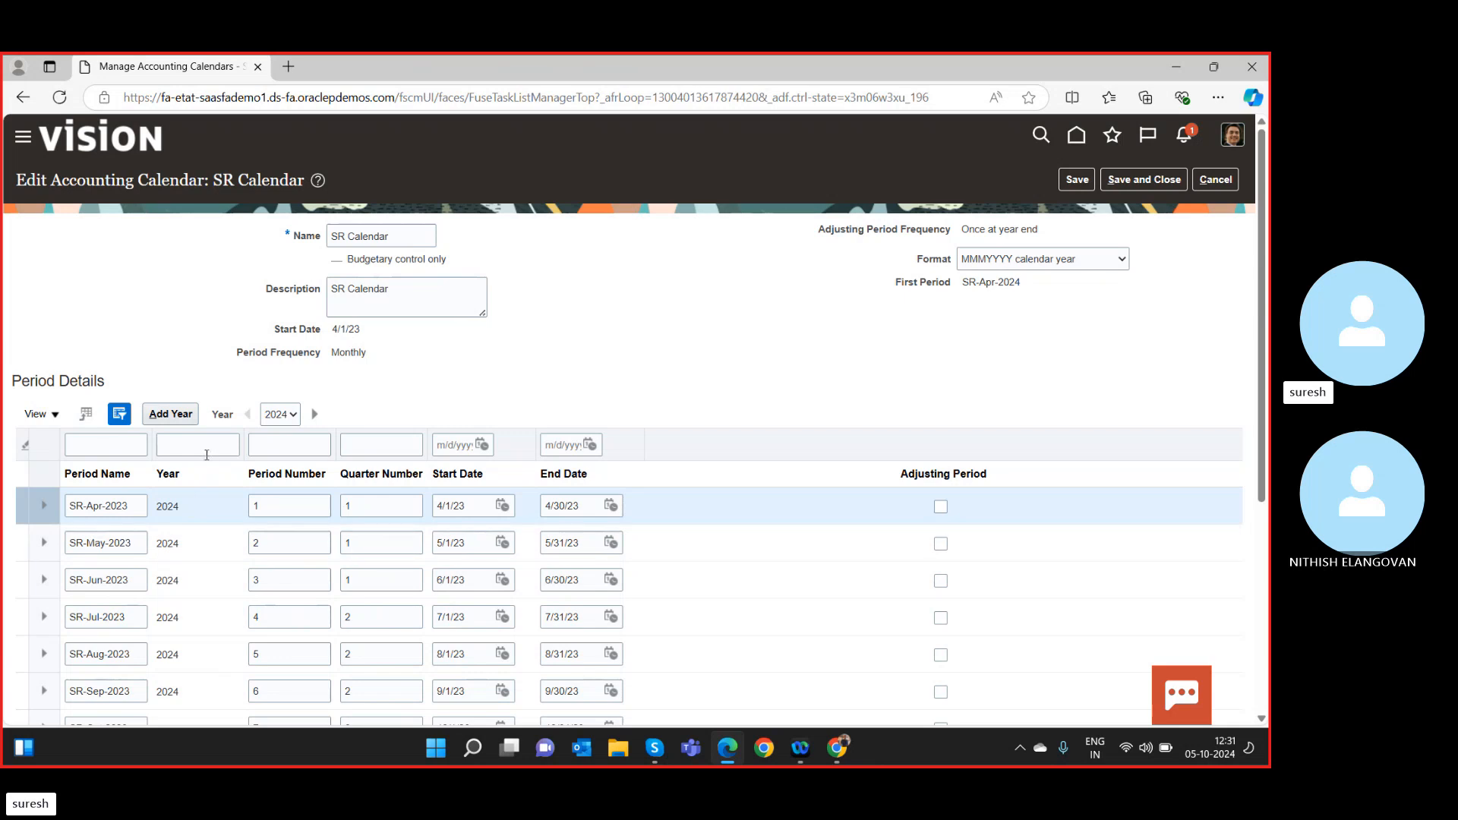
click(171, 414)
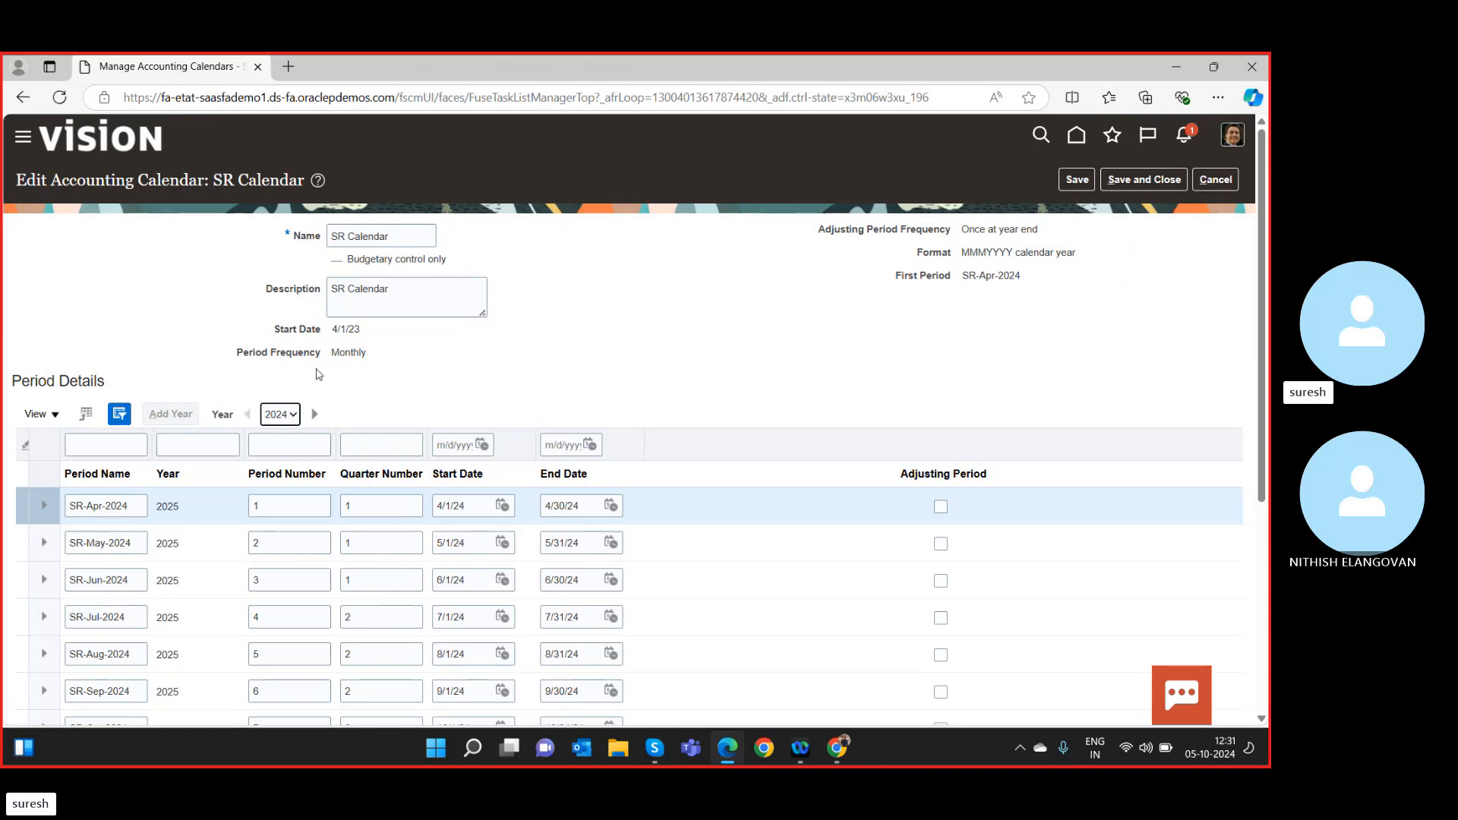
scroll(174, 532, down, 5)
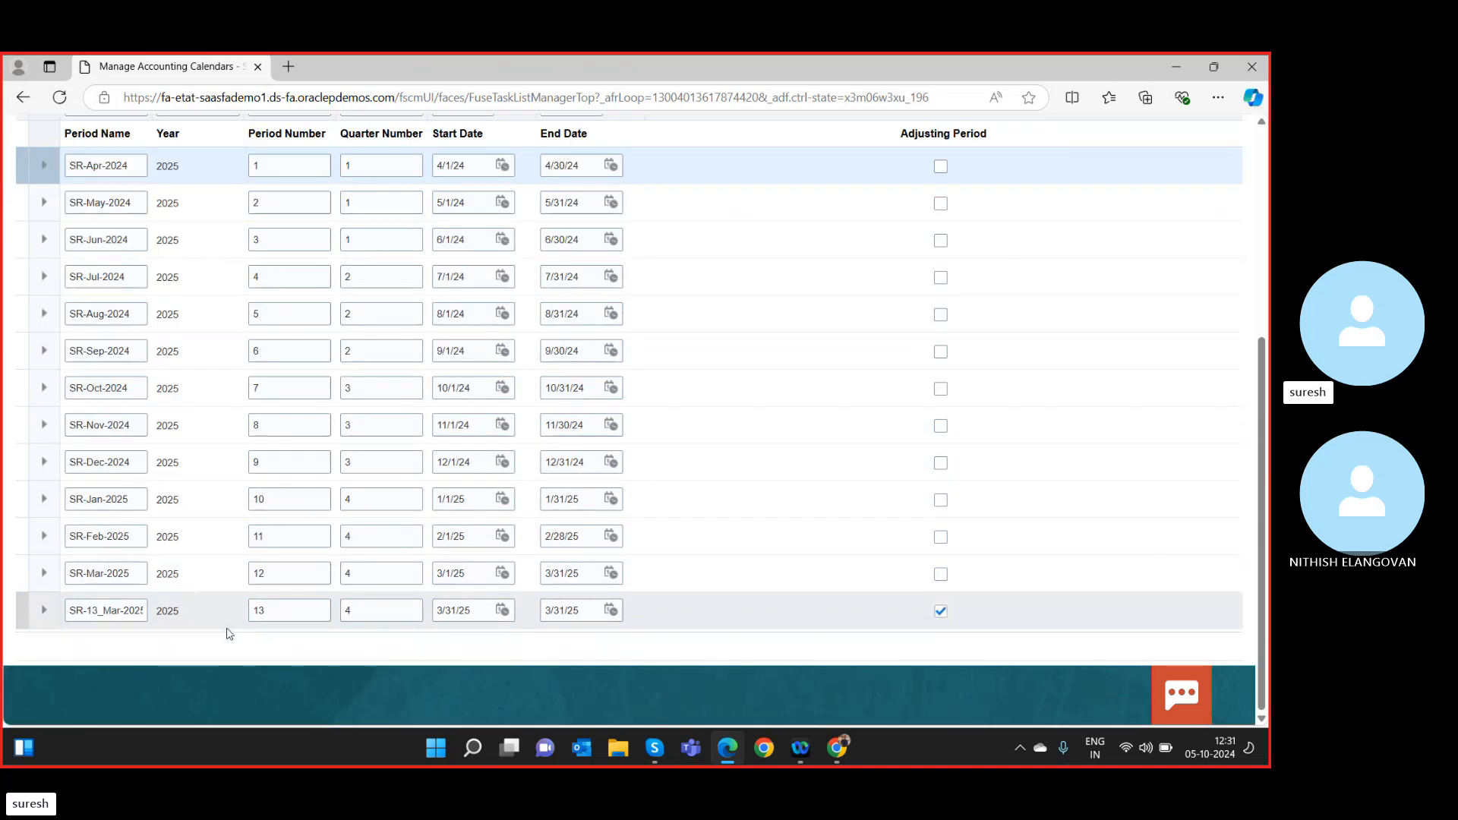
scroll(238, 563, up, 5)
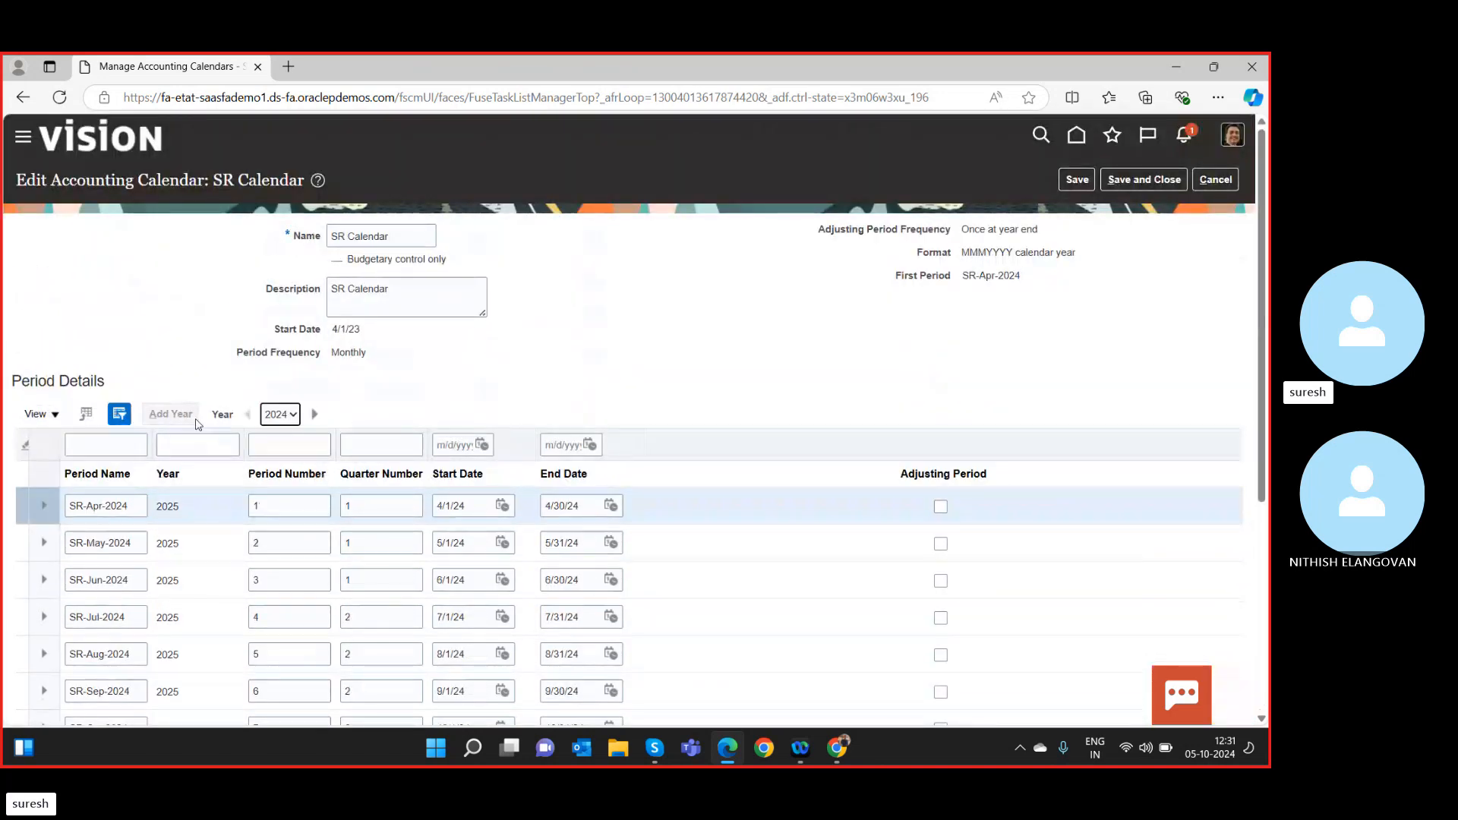
click(1064, 179)
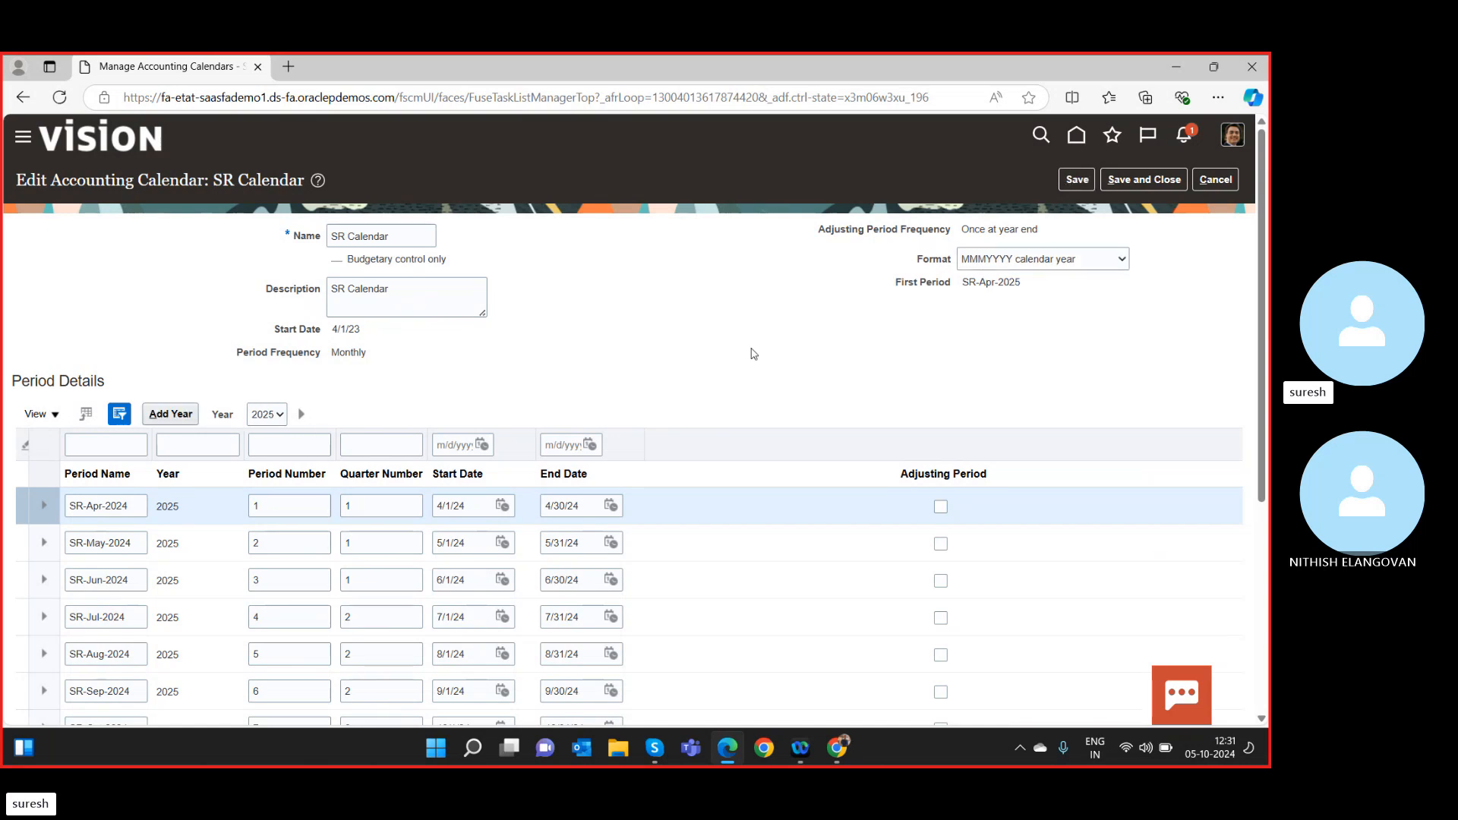
Add another year from SR-Apr-2025 (year 2026), then save and close SR Calendar.
click(171, 414)
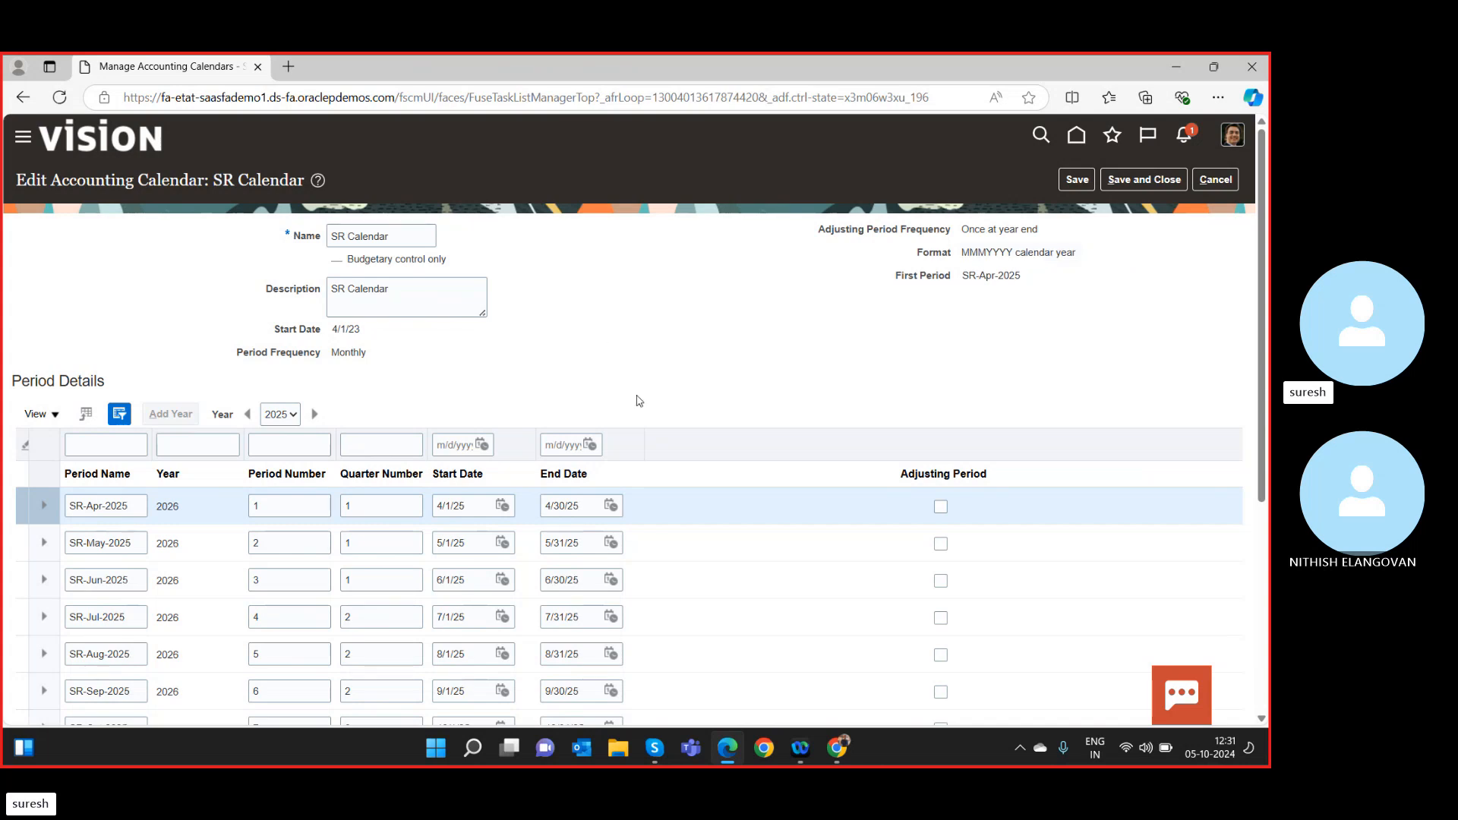
scroll(635, 400, down, 5)
scroll(896, 507, up, 5)
click(1151, 178)
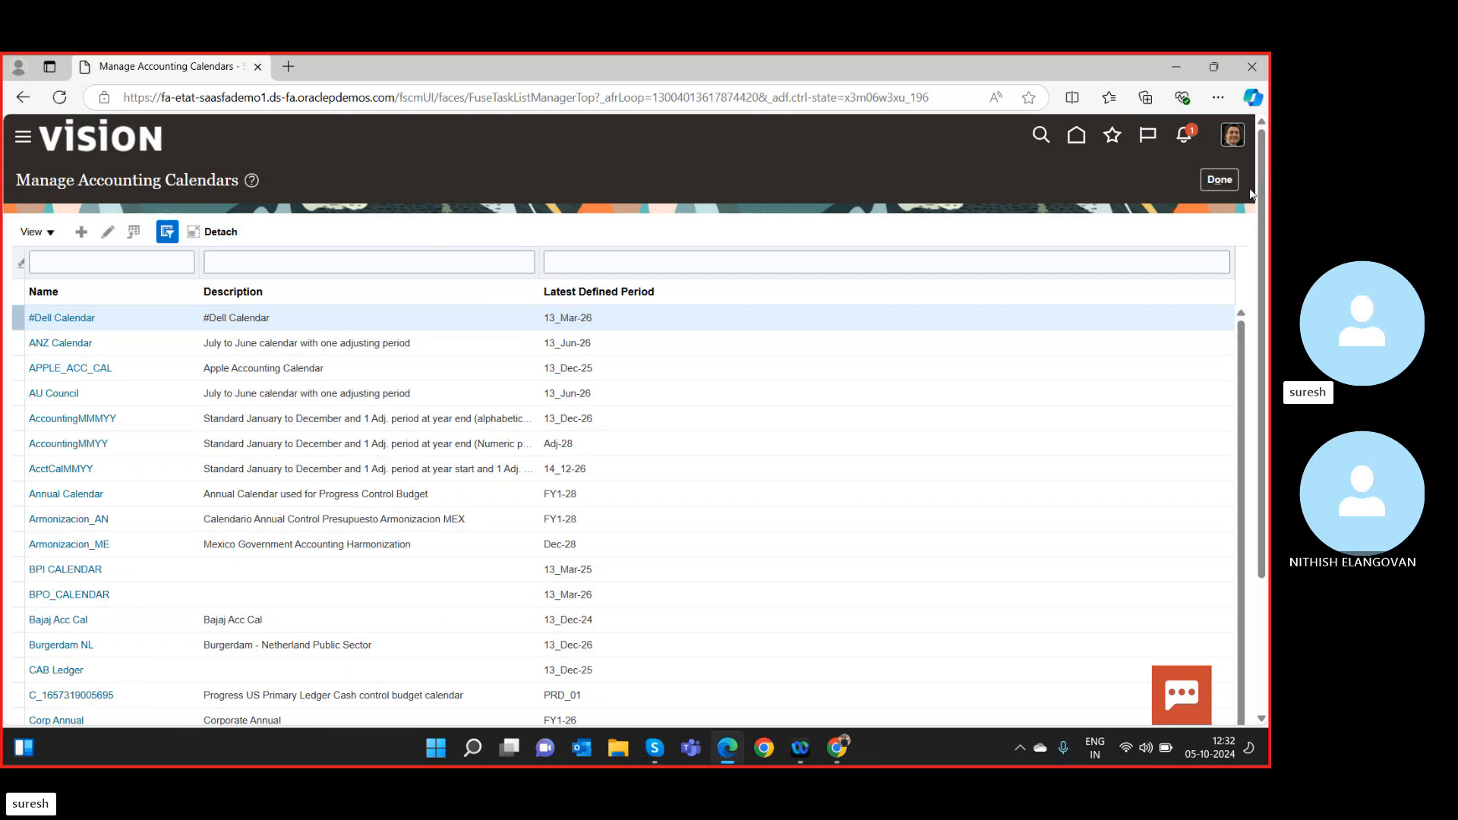
Finish with accounting calendars, open Manage Currencies, and cancel back to Setup: Financials.
click(1220, 179)
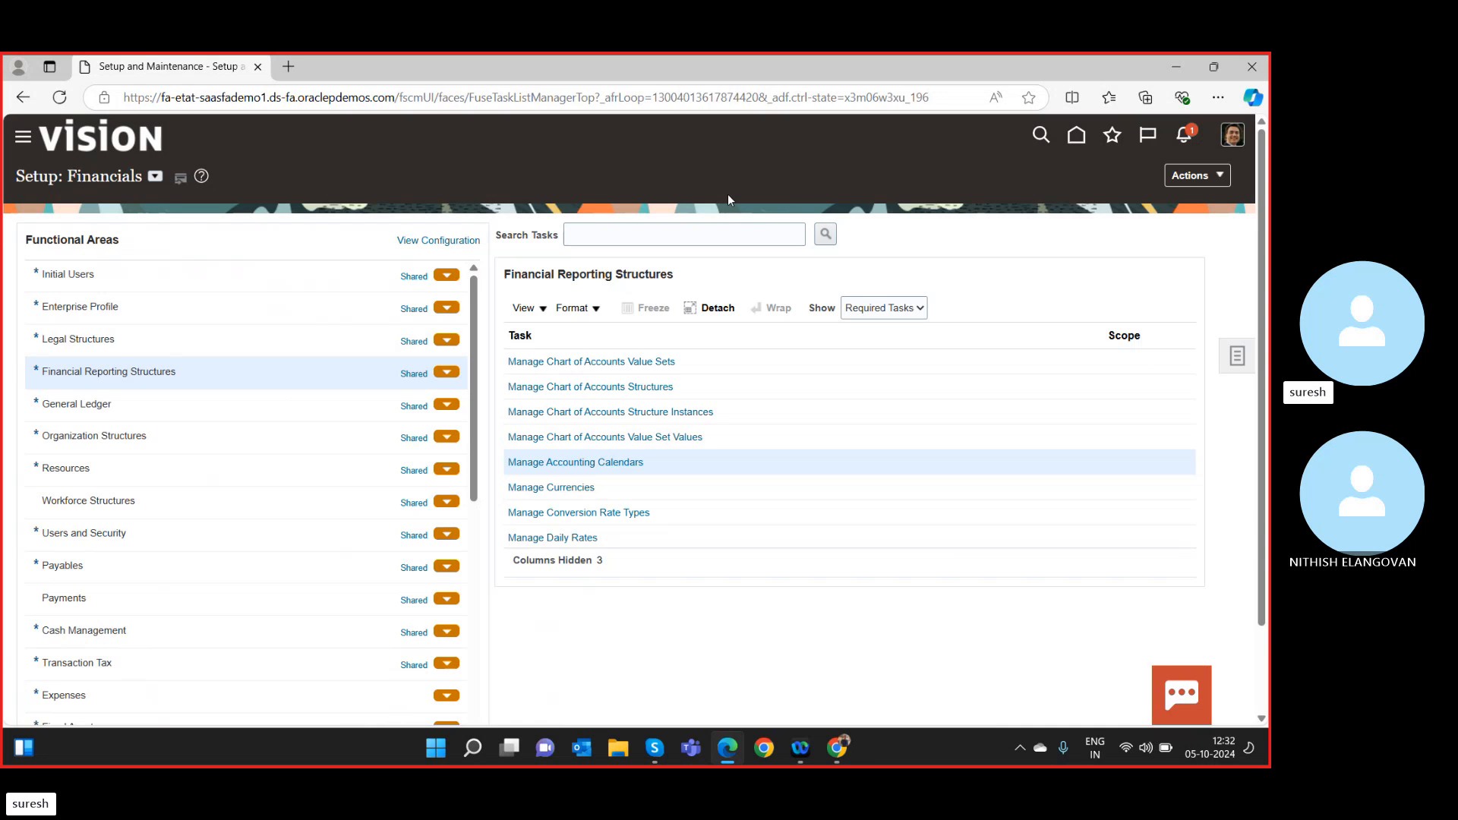
click(579, 488)
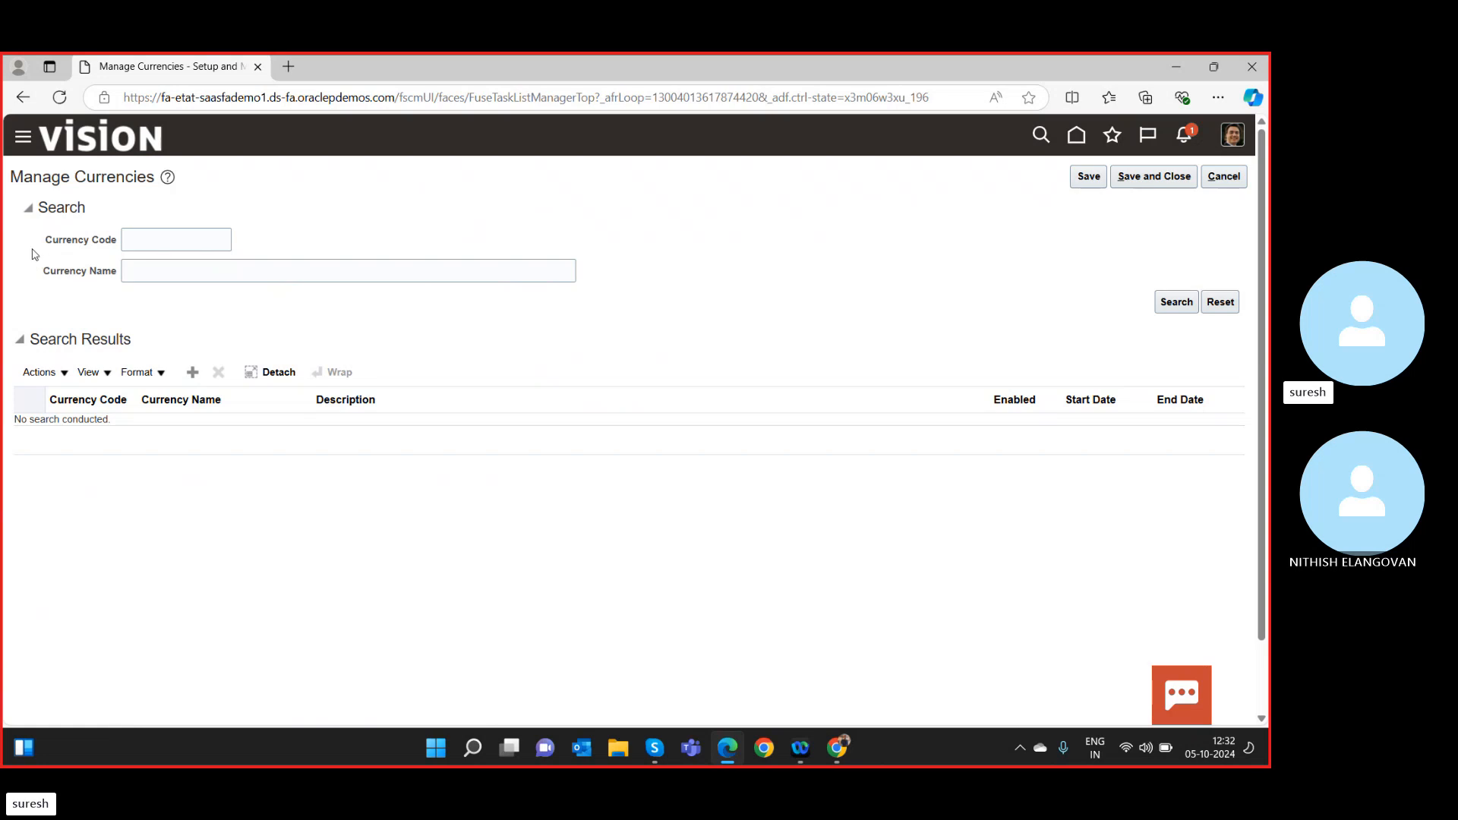
click(1222, 180)
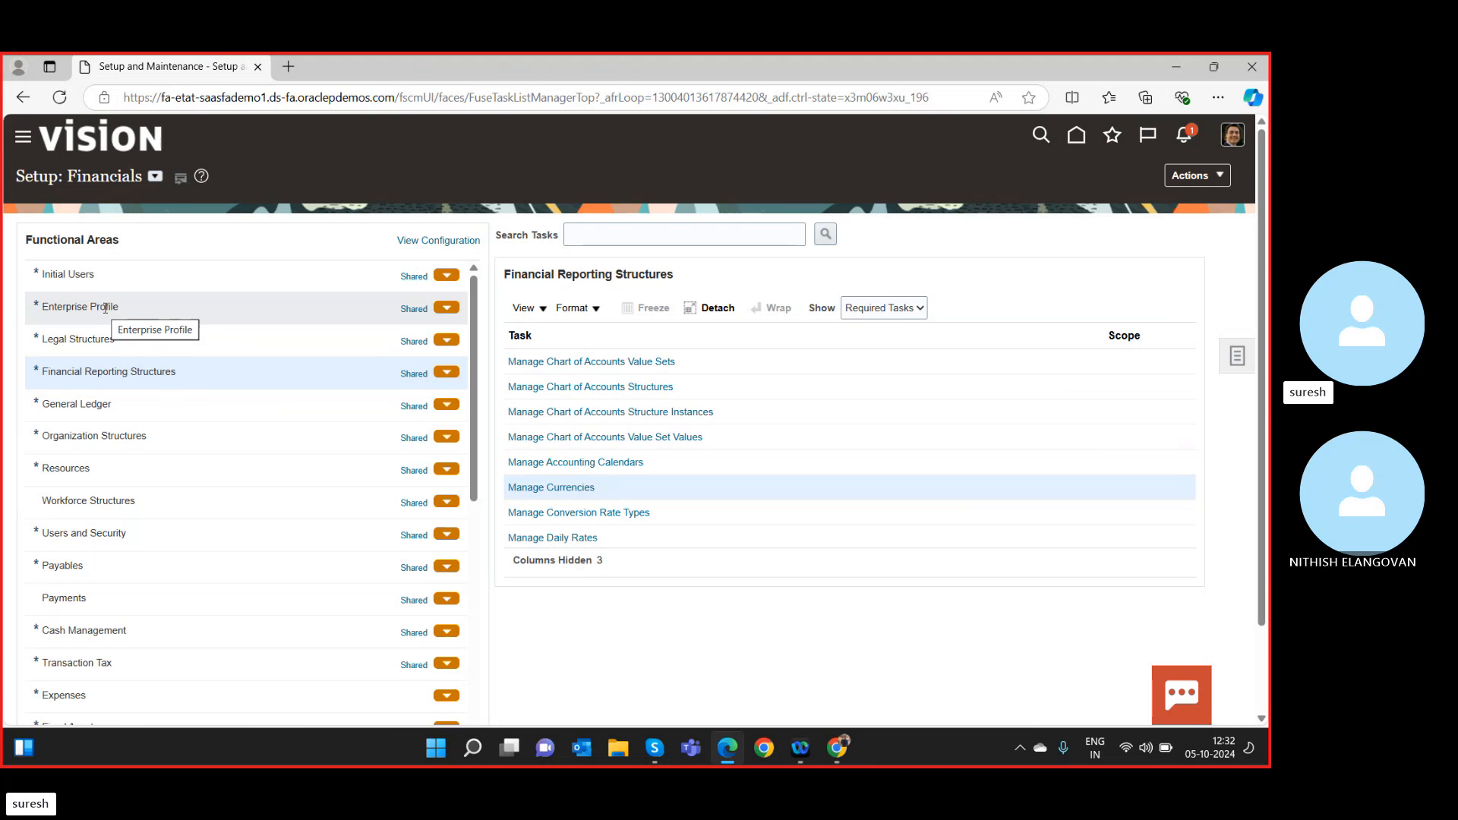
Open Manage Legal Addresses from the Legal Structures setup tasks.
click(111, 336)
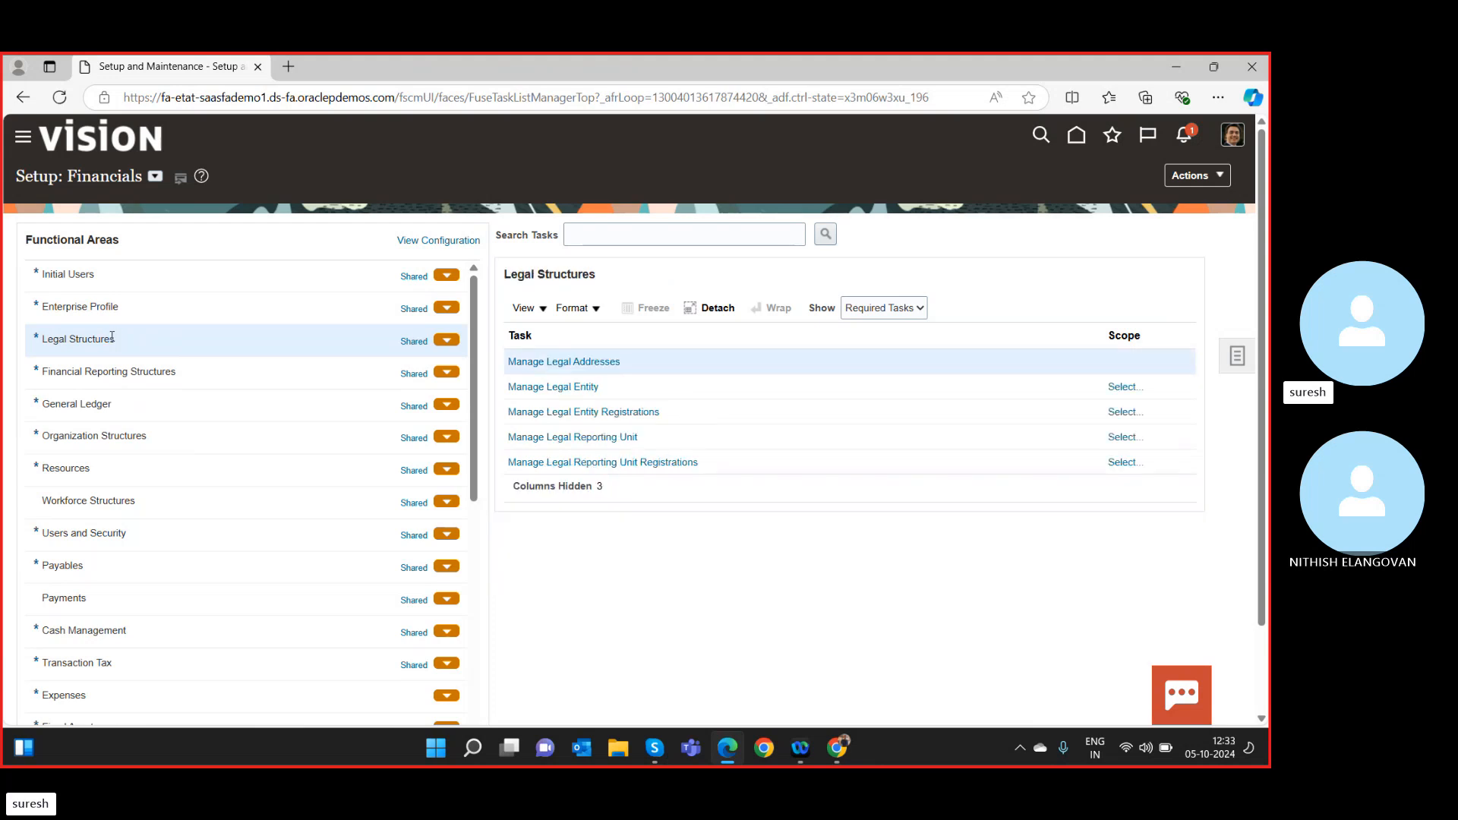
click(597, 363)
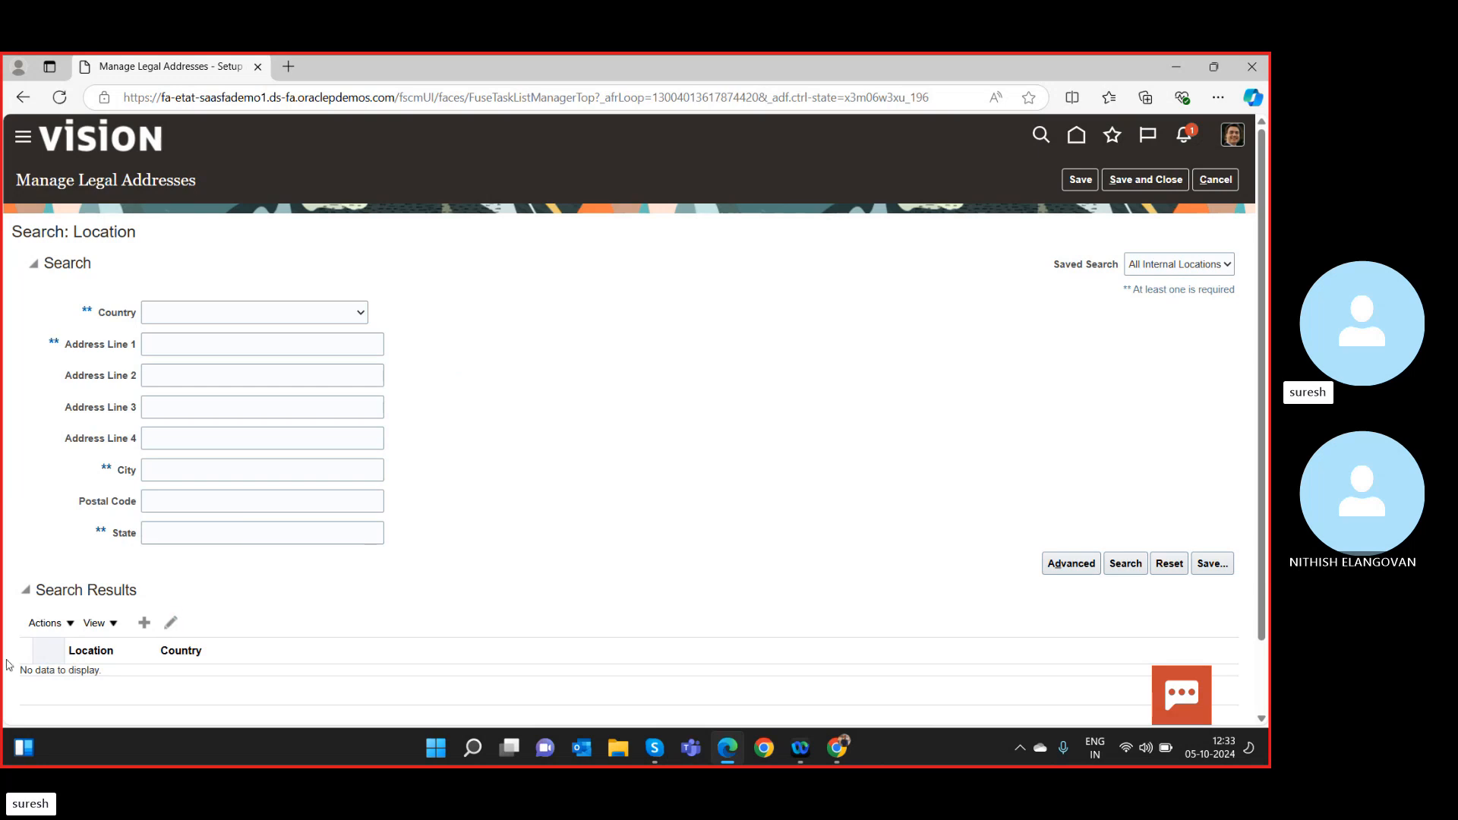
click(277, 317)
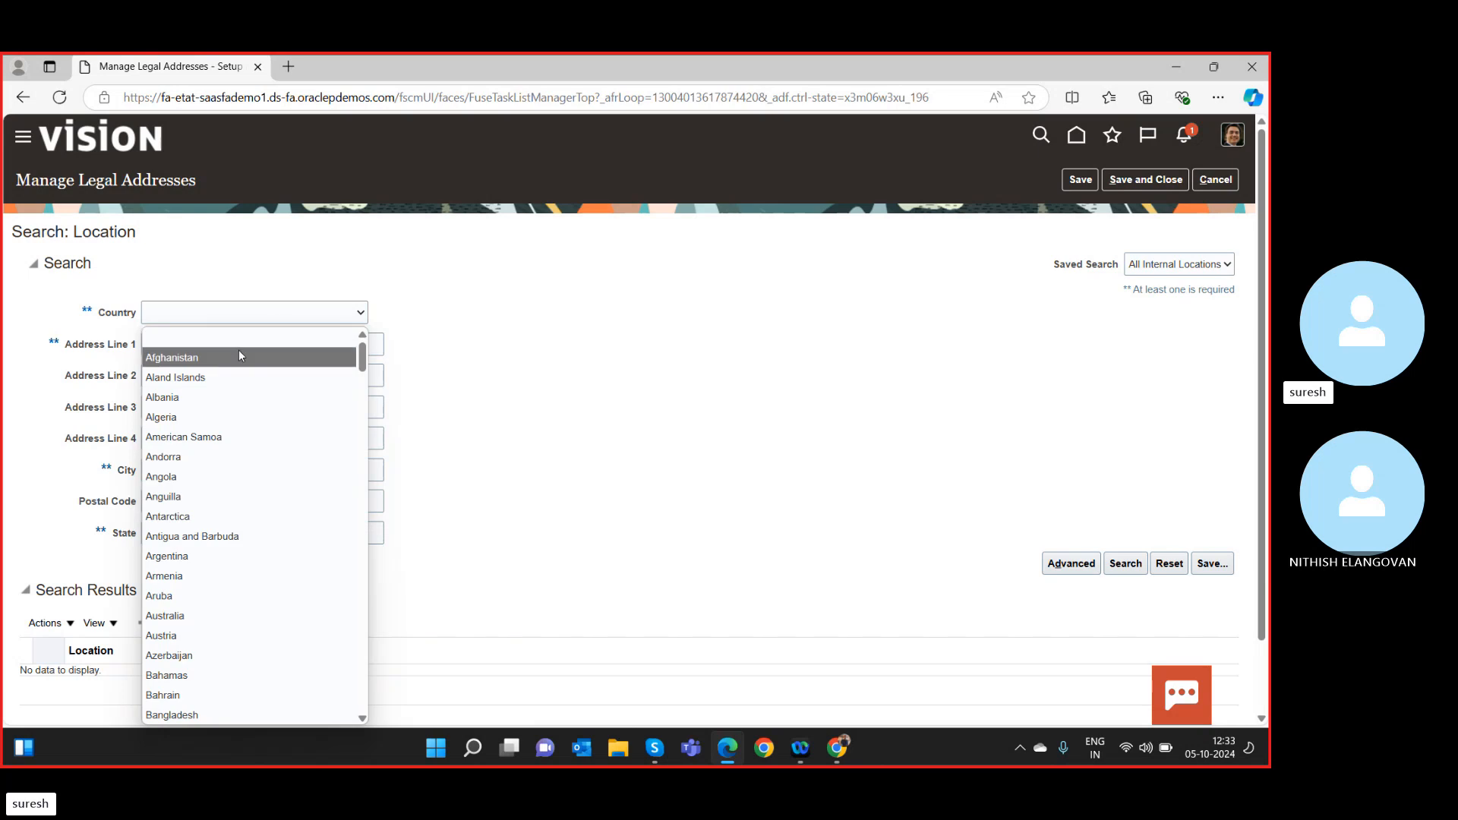
key(i)
key(i)
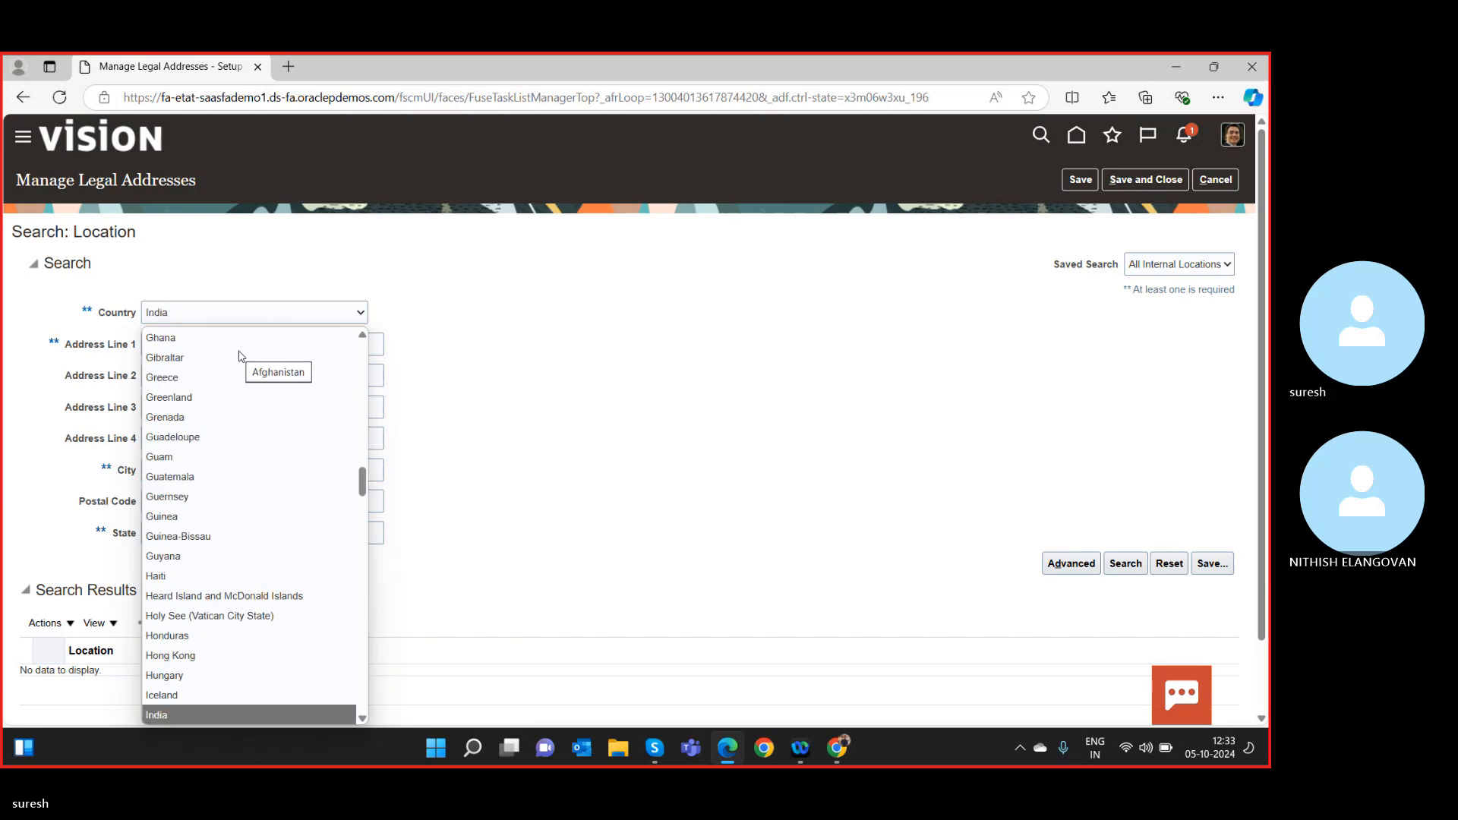
key(Return)
click(238, 350)
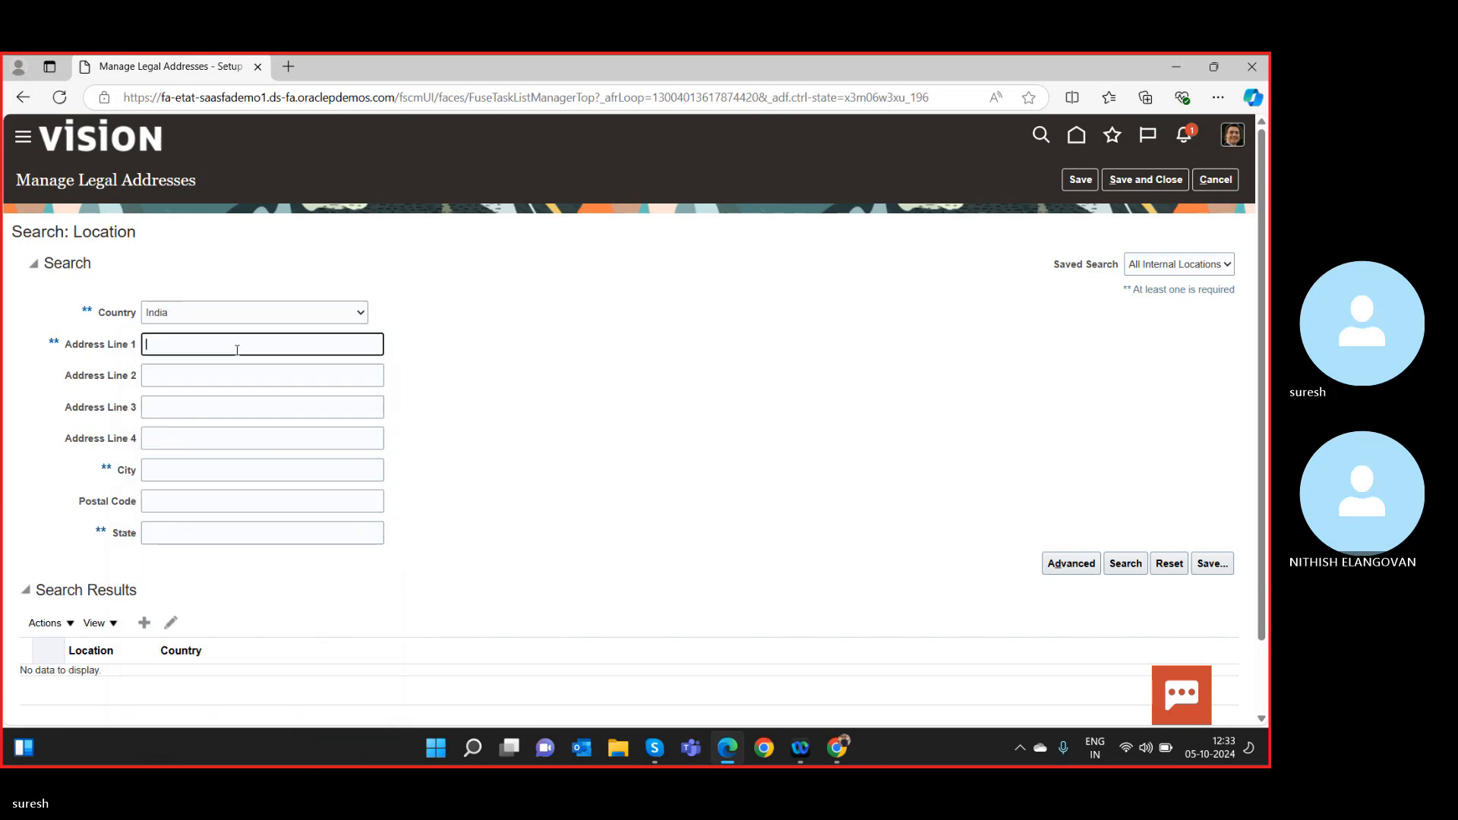
key(Tab)
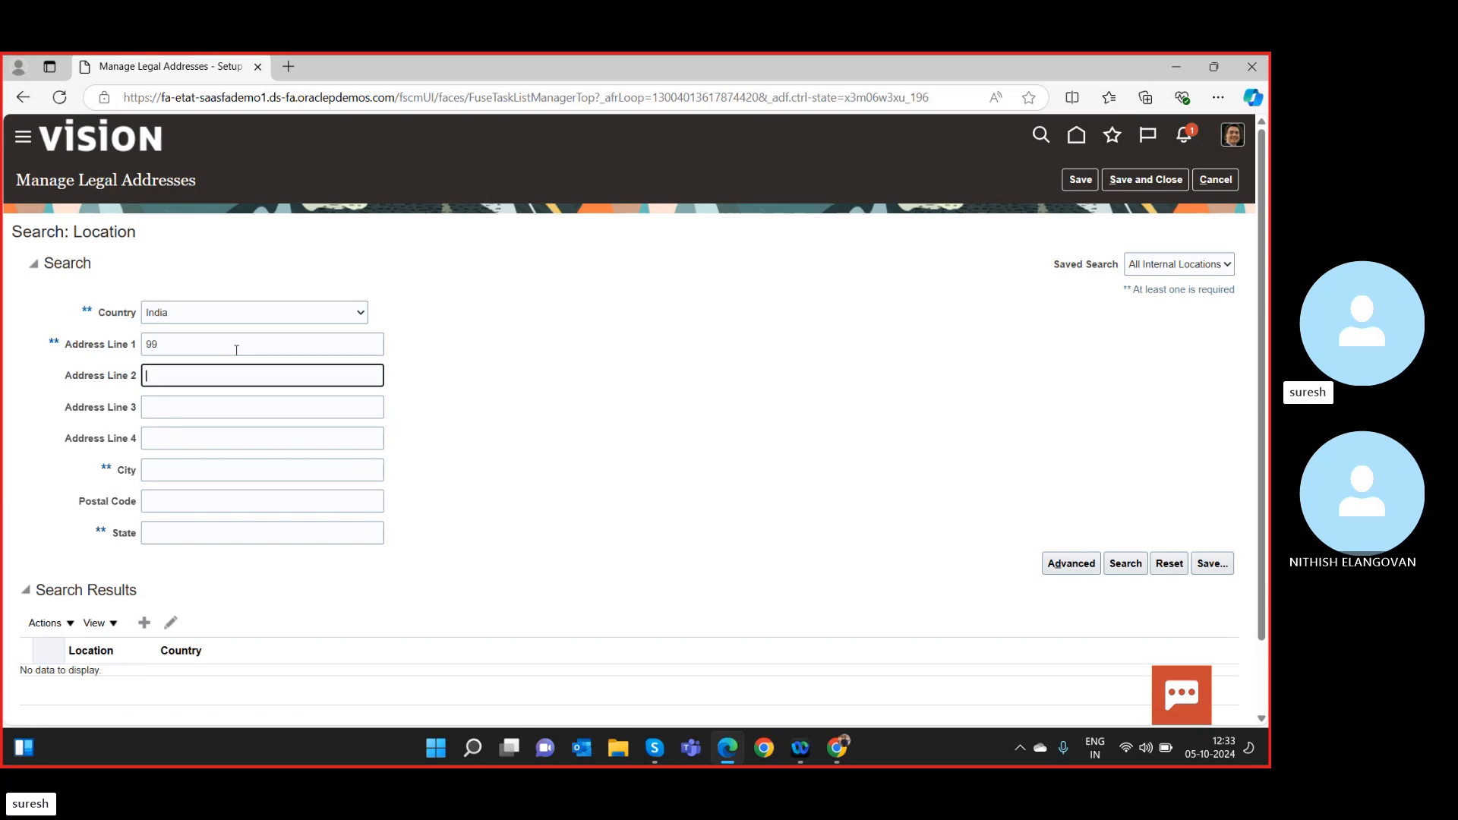
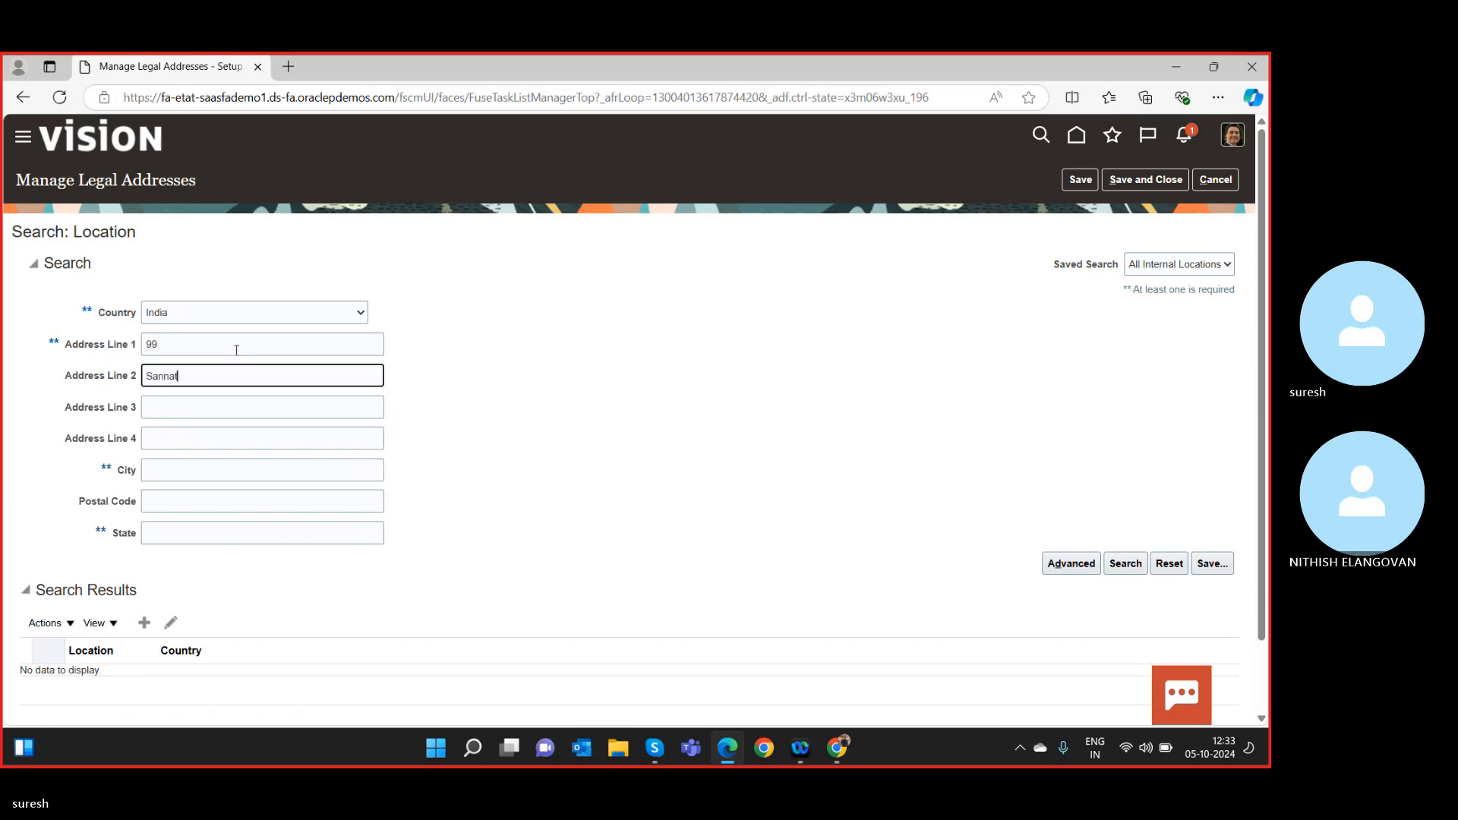
key(Tab)
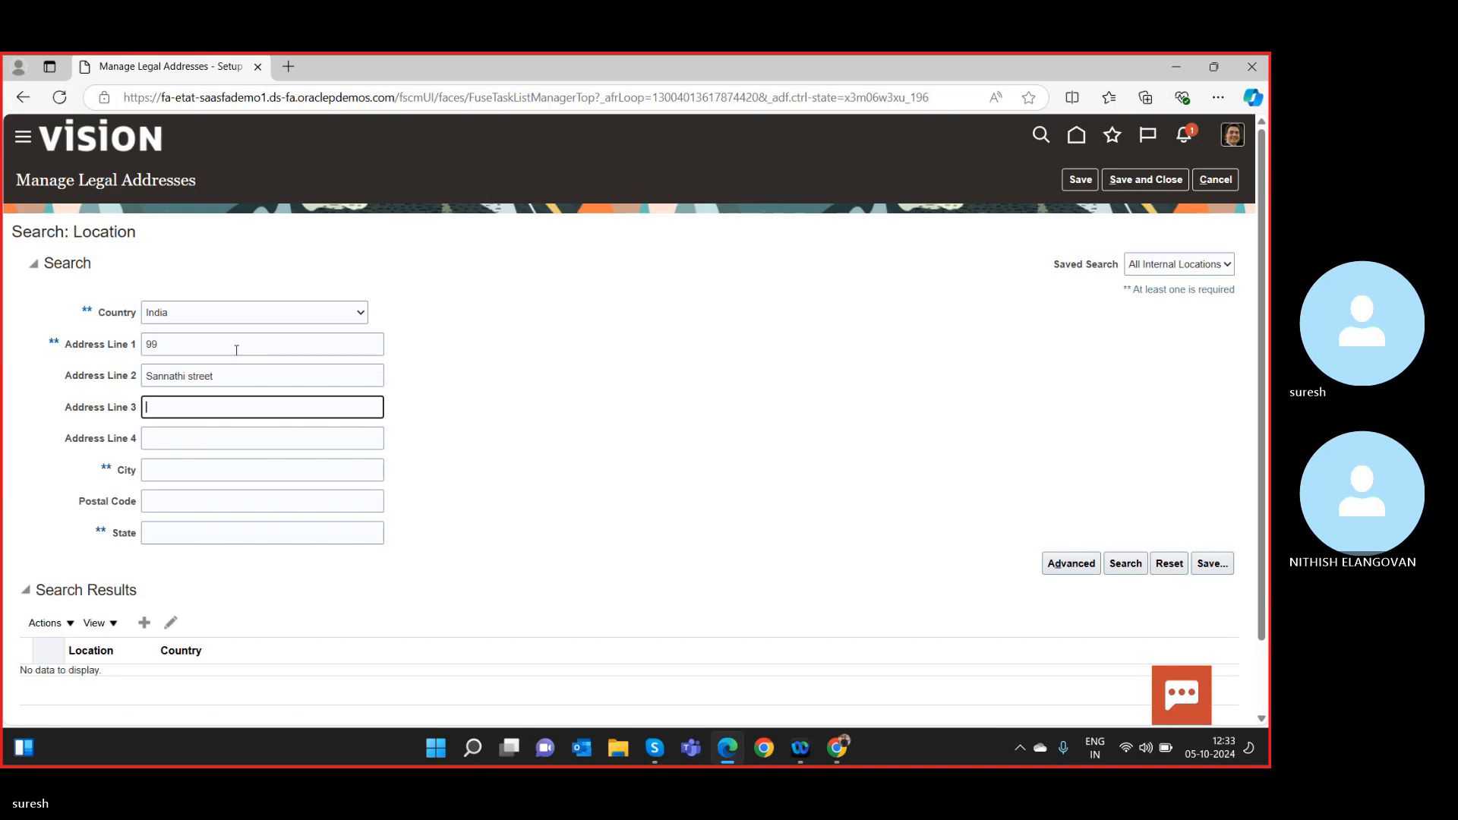
text(kaladipet)
Enter city Chennai, postal code 600019 and state Tamilnadu.
key(Tab)
key(Tab)
text(Chennai)
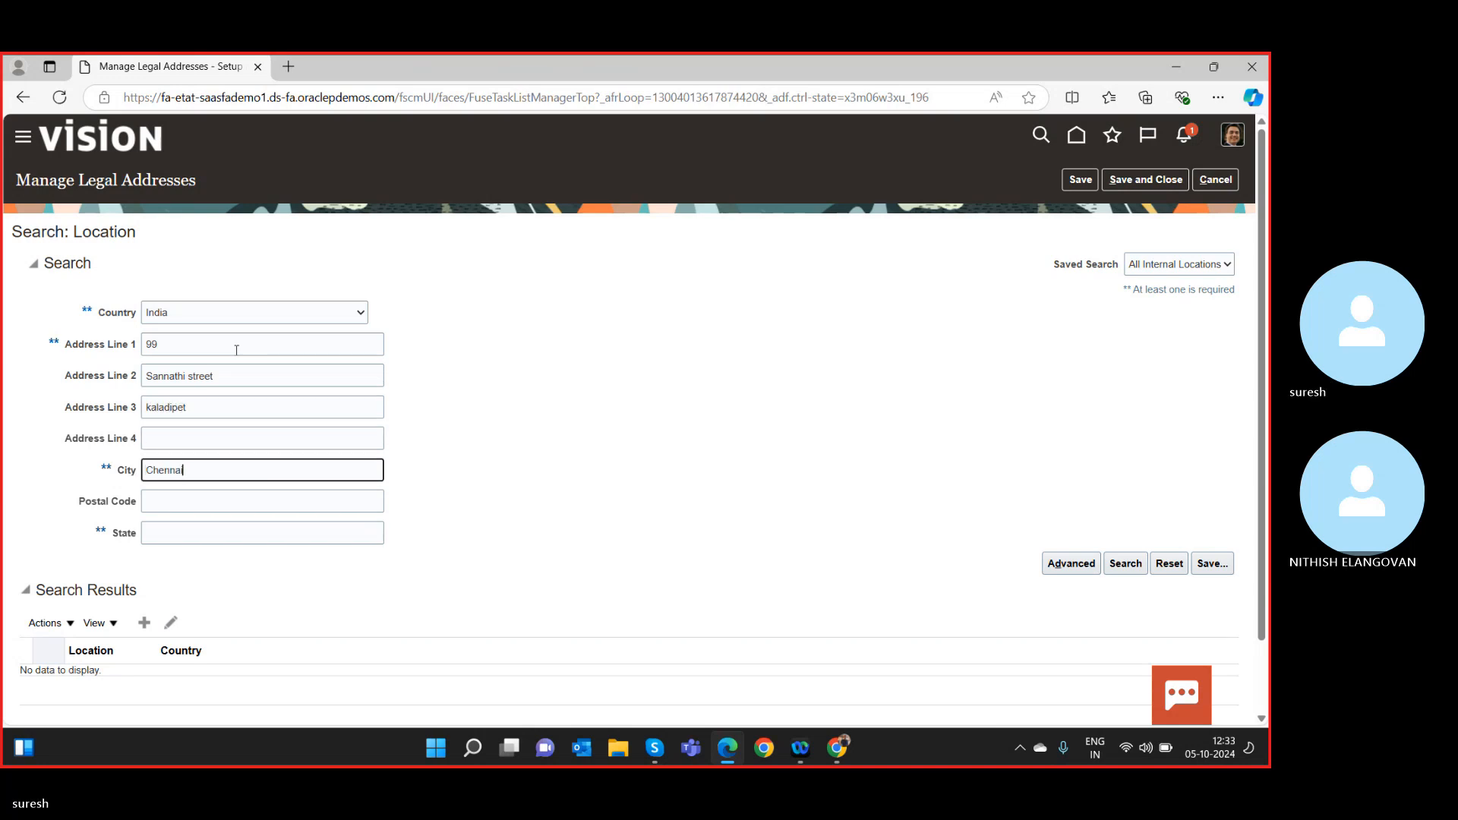
key(Tab)
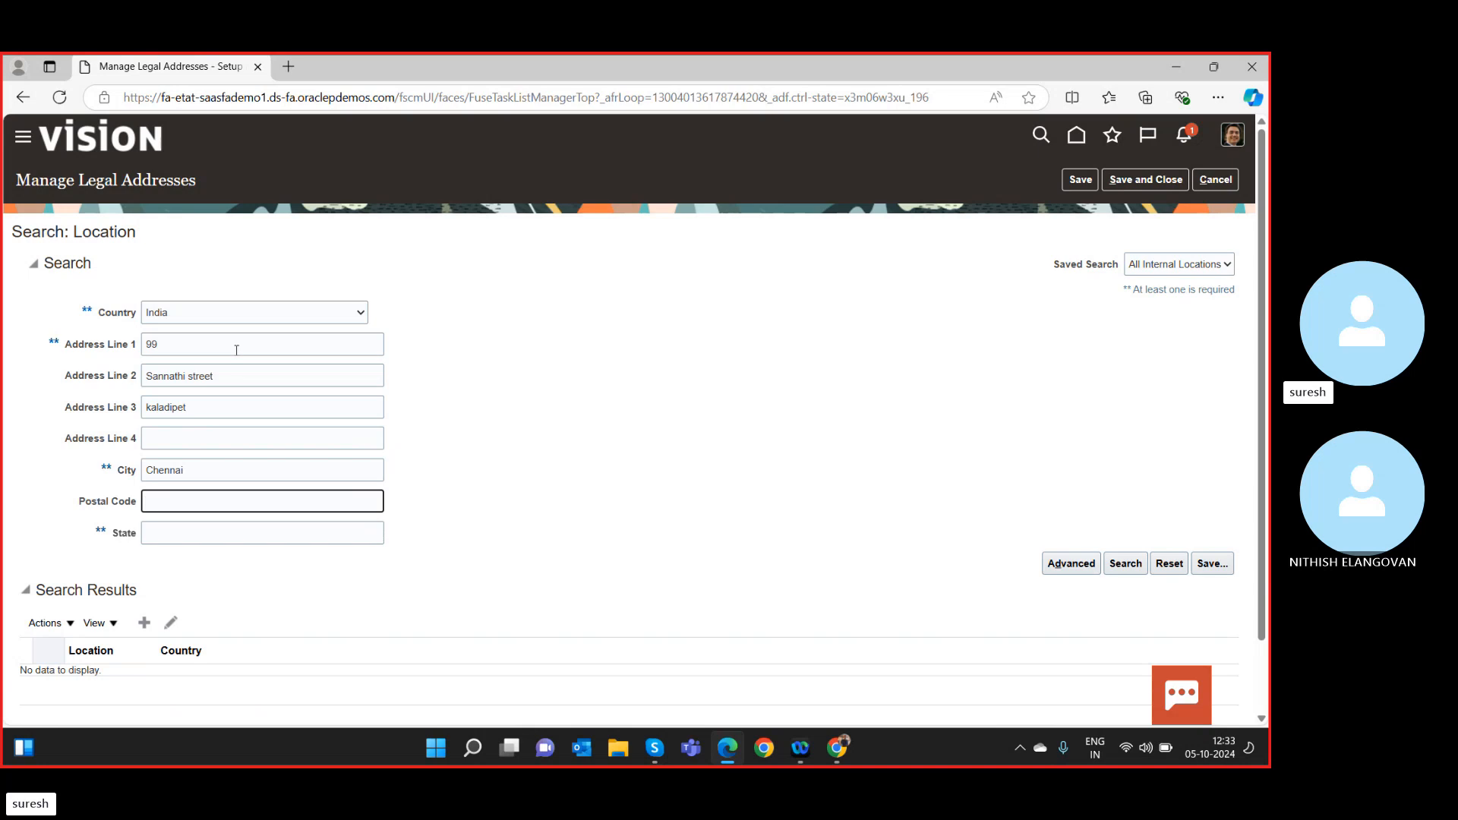
text(600019)
key(Tab)
text(T)
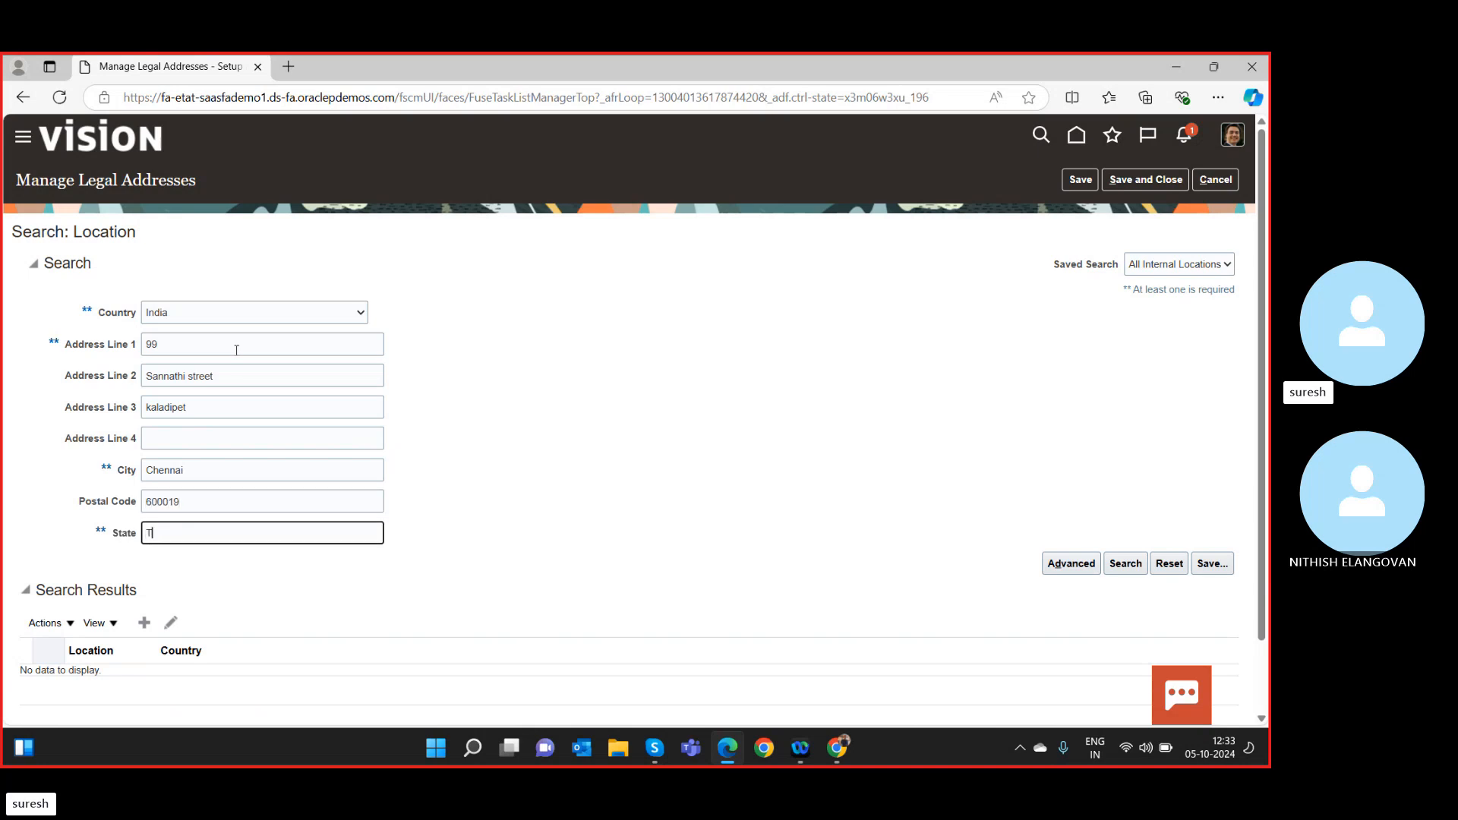
text(amilnadu)
key(Tab)
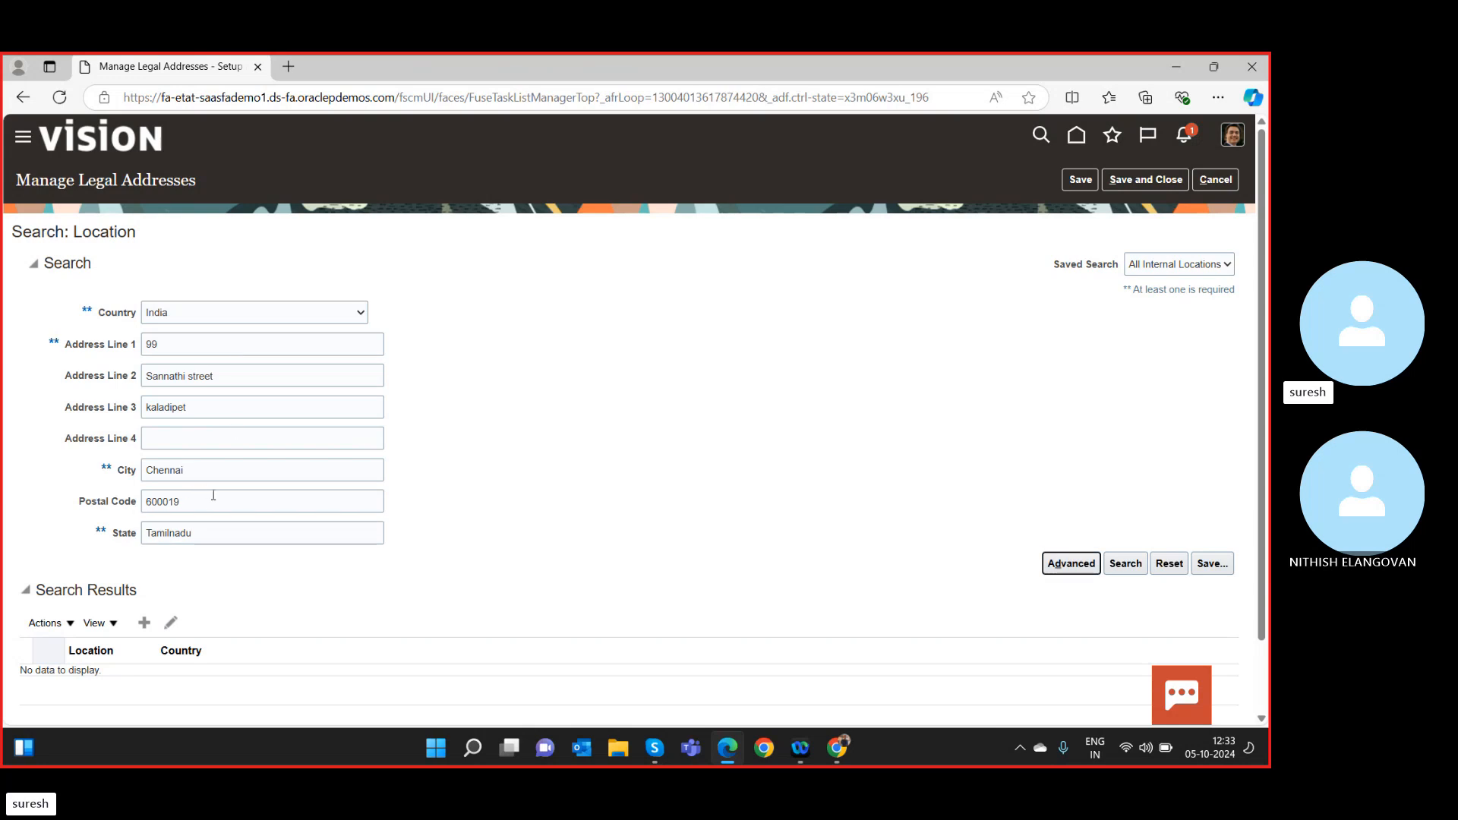
scroll(205, 494, down, 2)
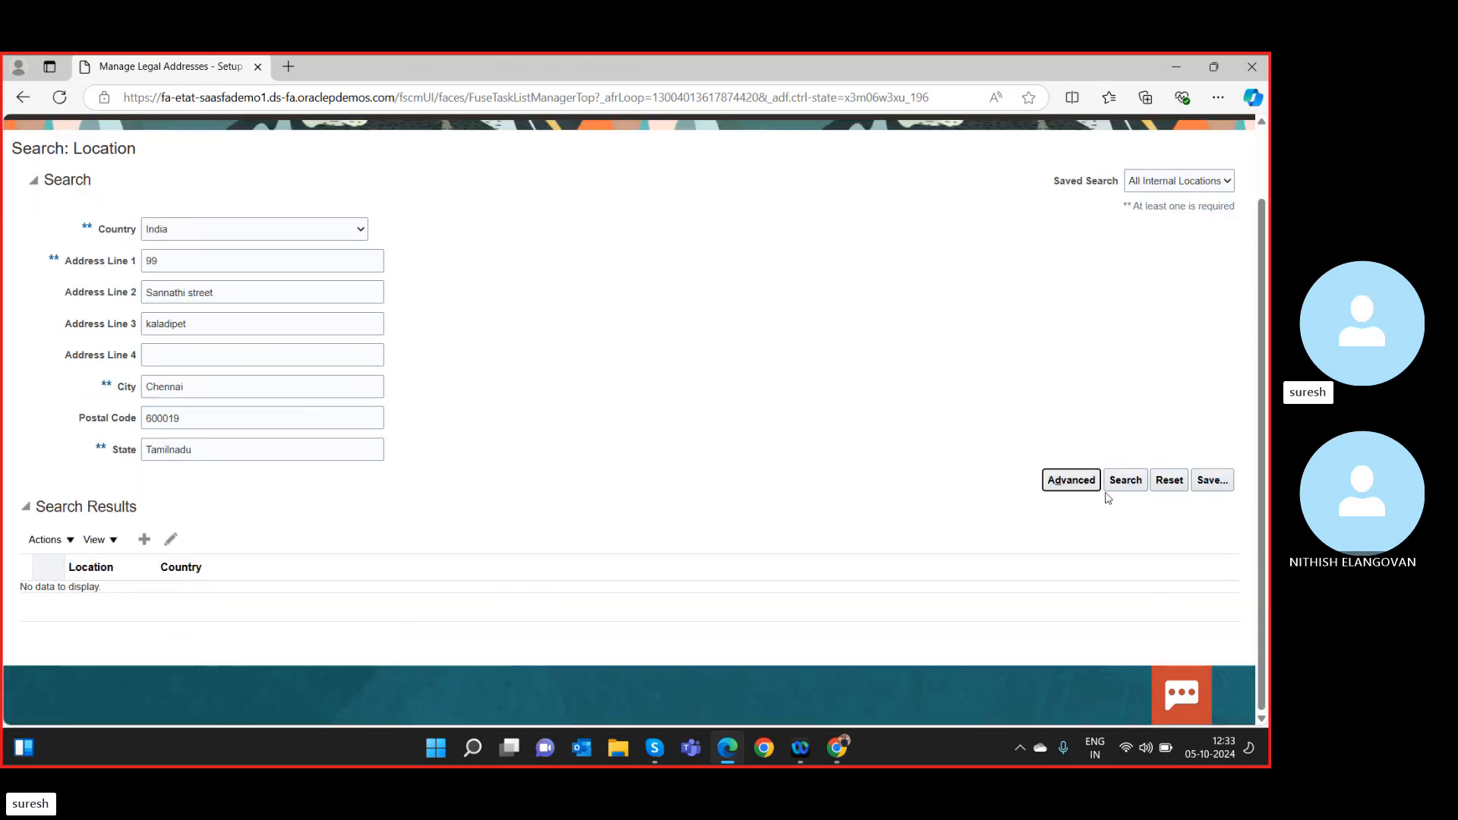
scroll(1178, 449, up, 2)
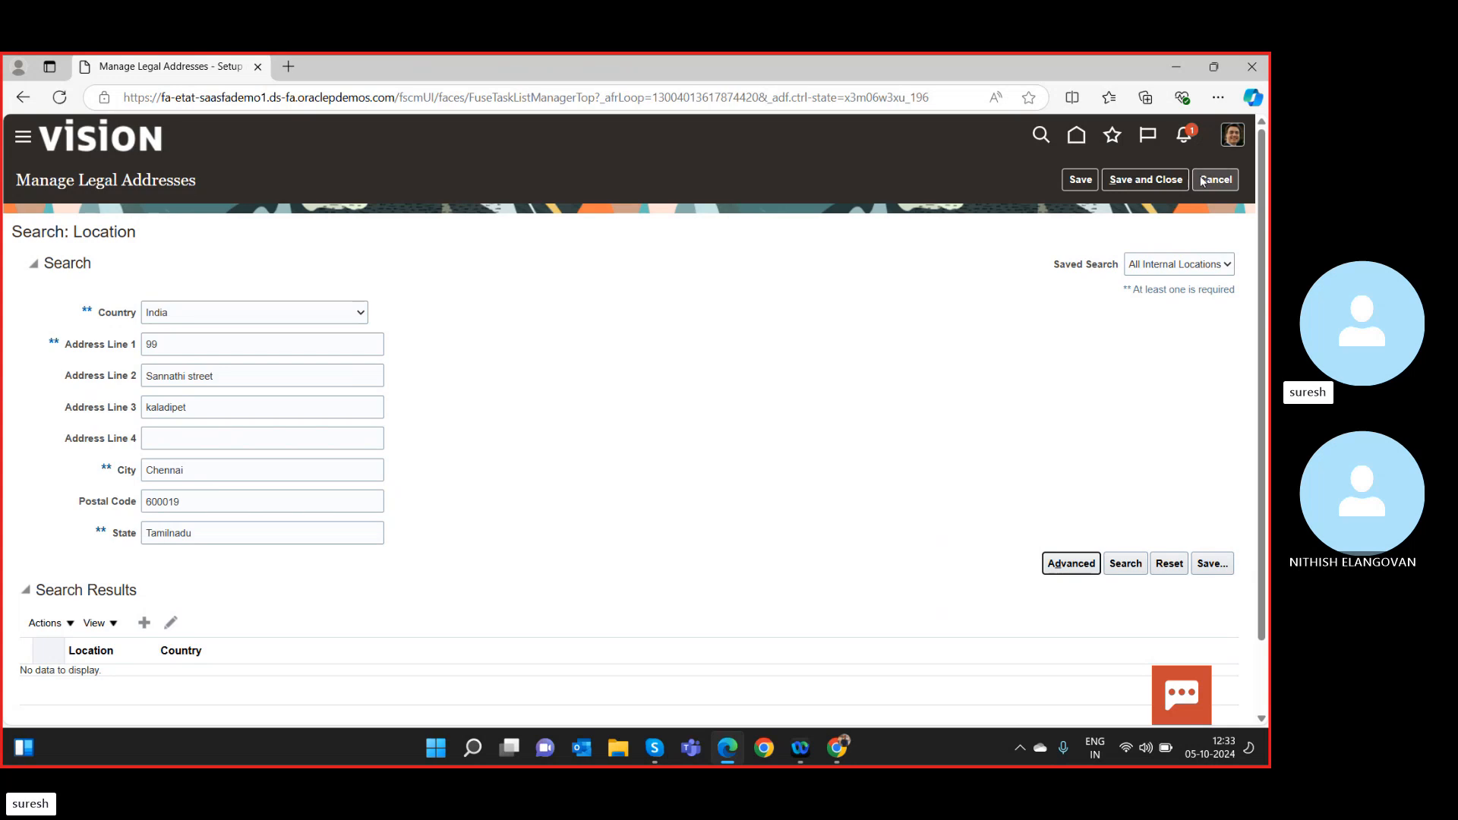
Save the Chennai legal address and go to the Manage Legal Entity task.
click(1081, 181)
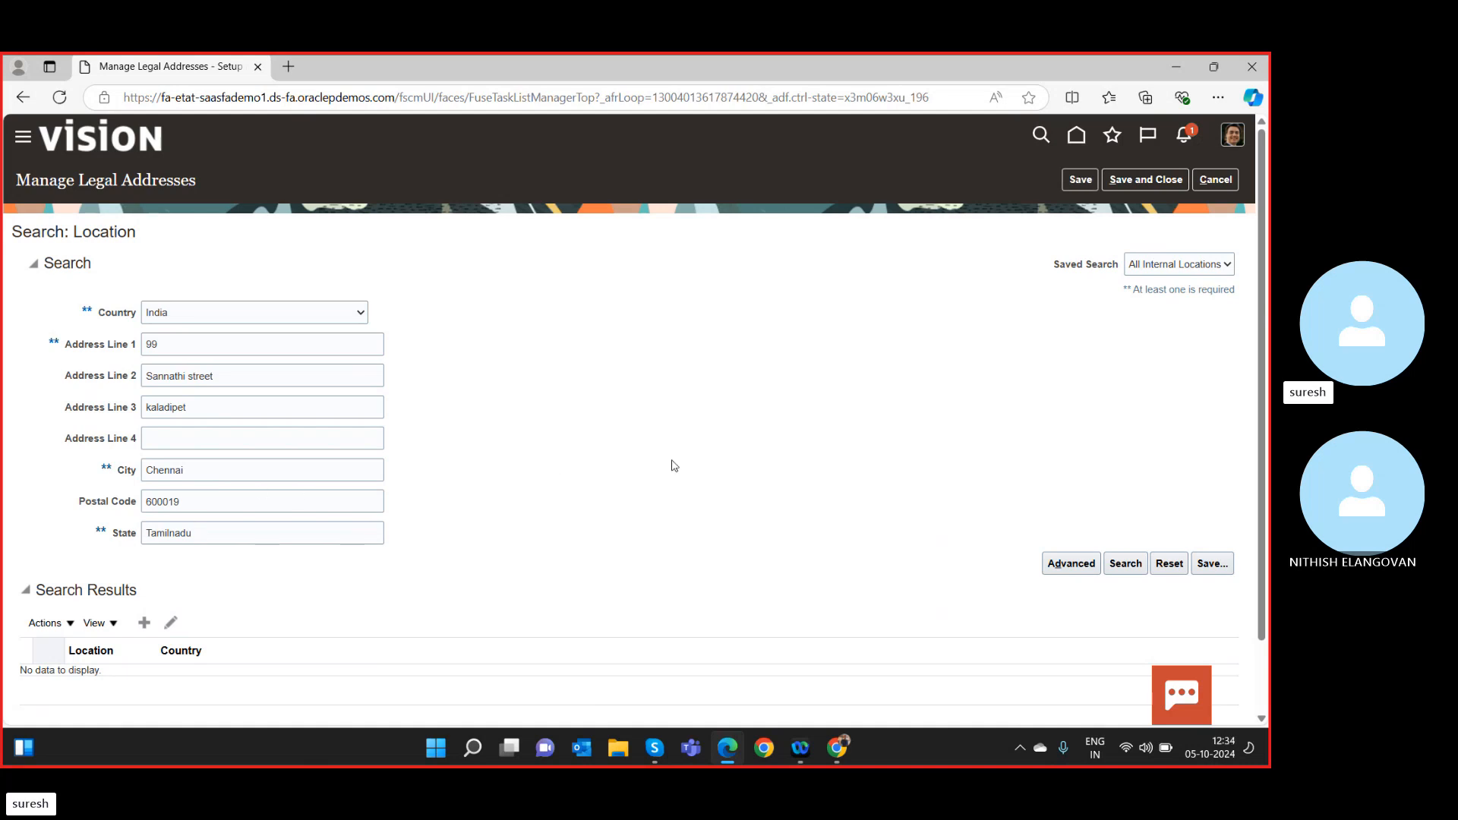
scroll(675, 470, down, 2)
scroll(676, 469, up, 2)
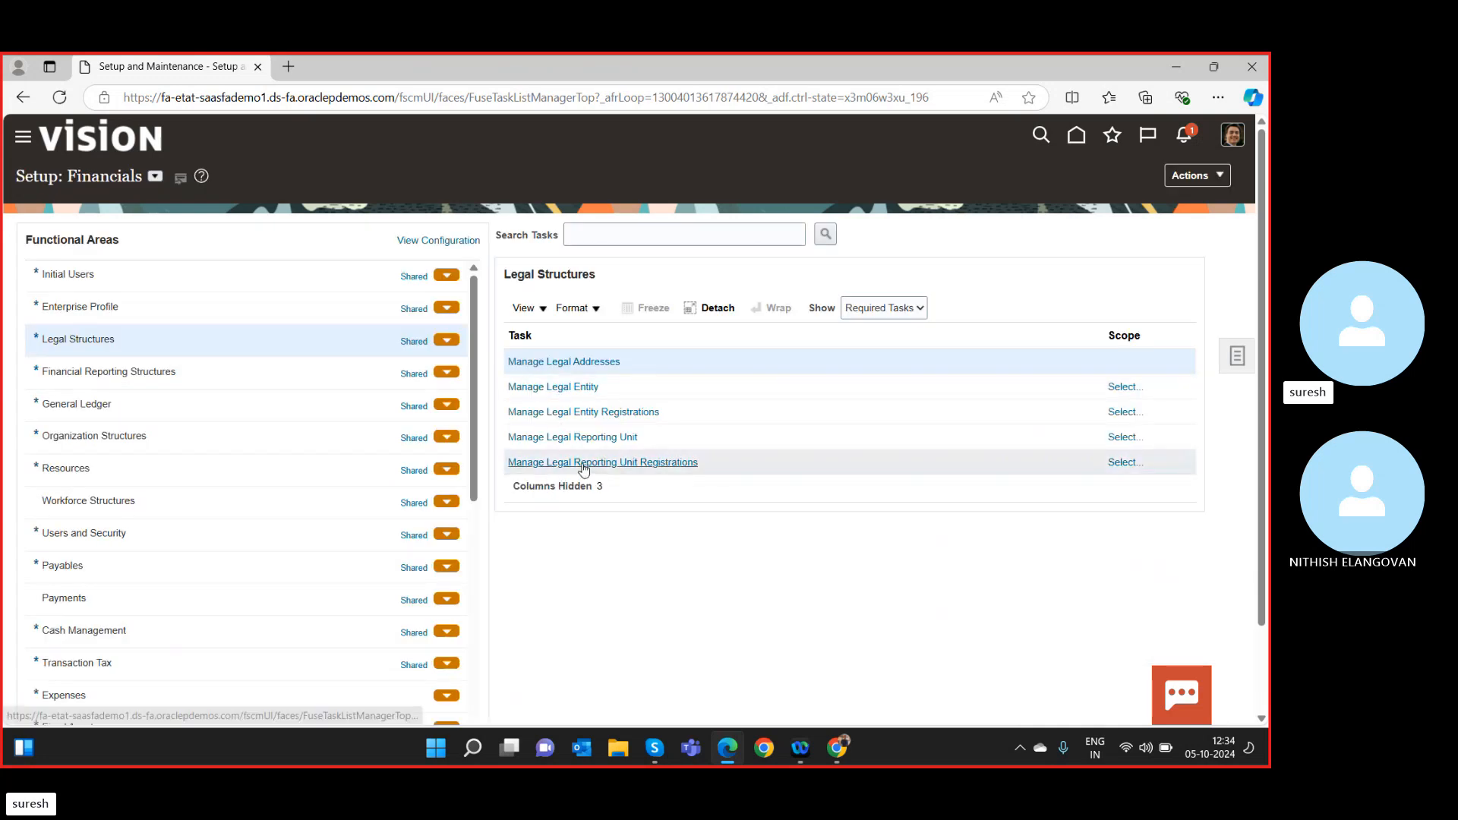
click(586, 387)
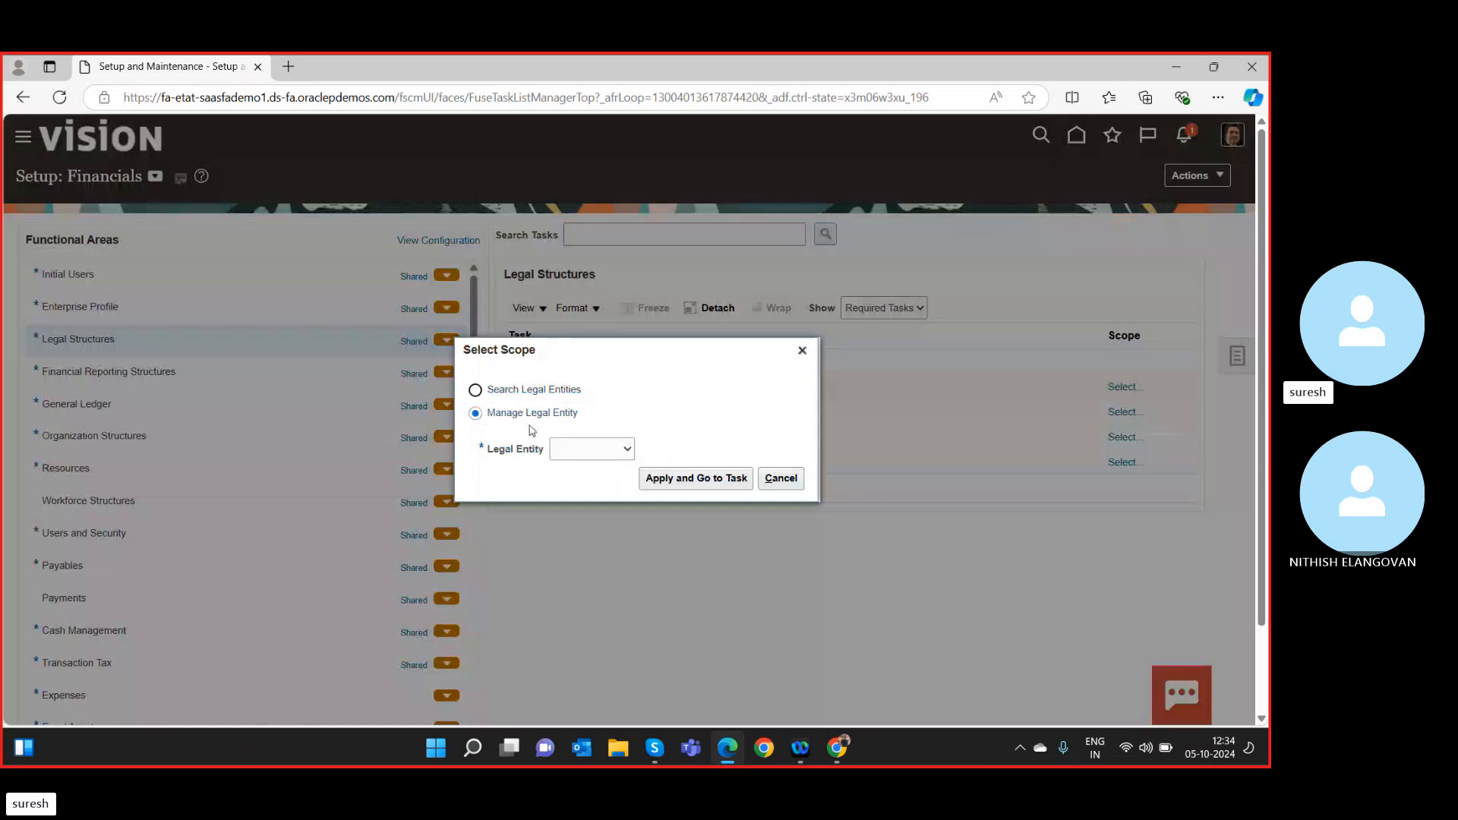
Choose Create New as the legal entity scope and apply it to open the task.
click(578, 456)
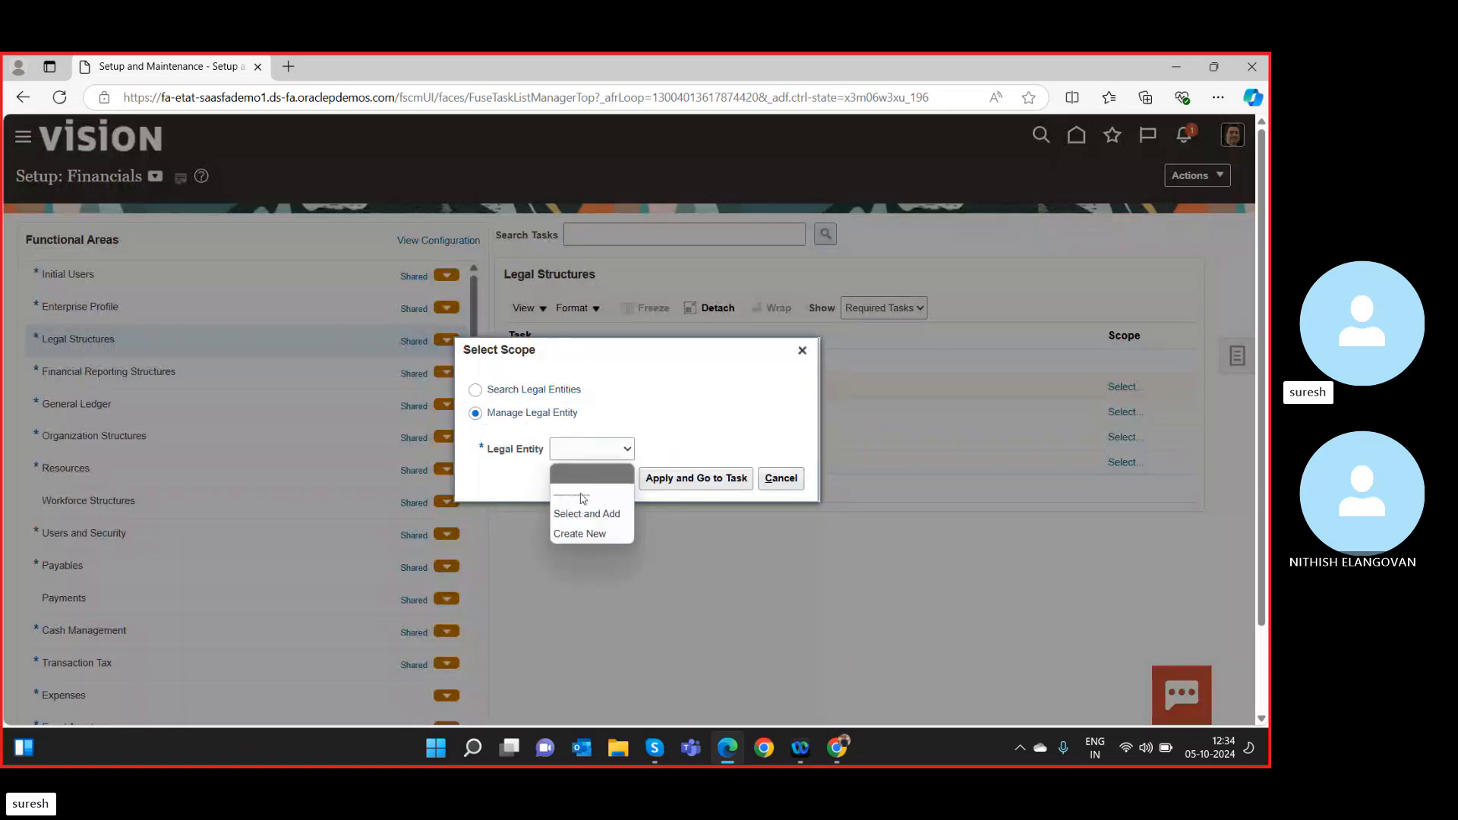
click(582, 535)
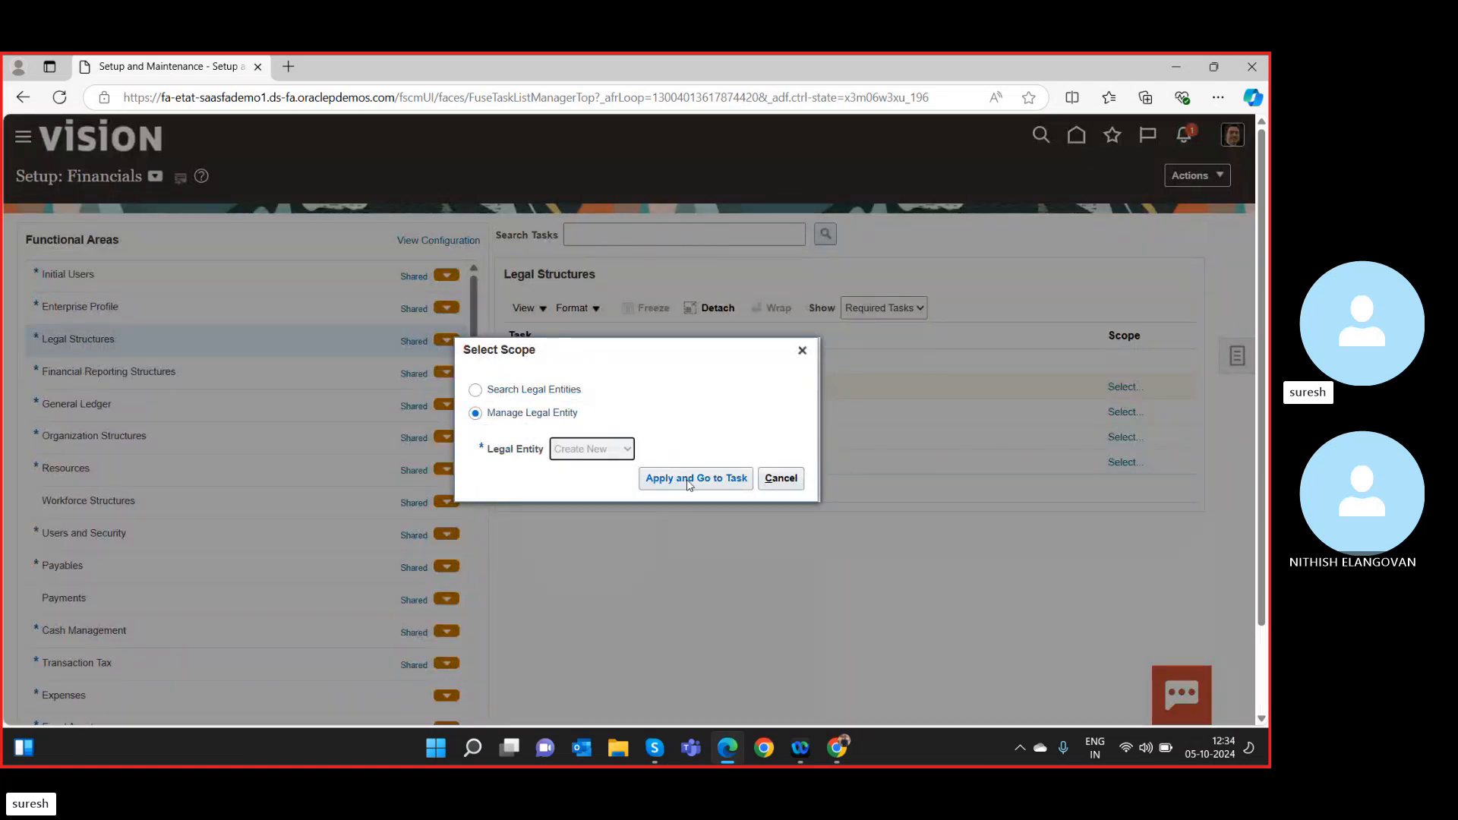
click(706, 487)
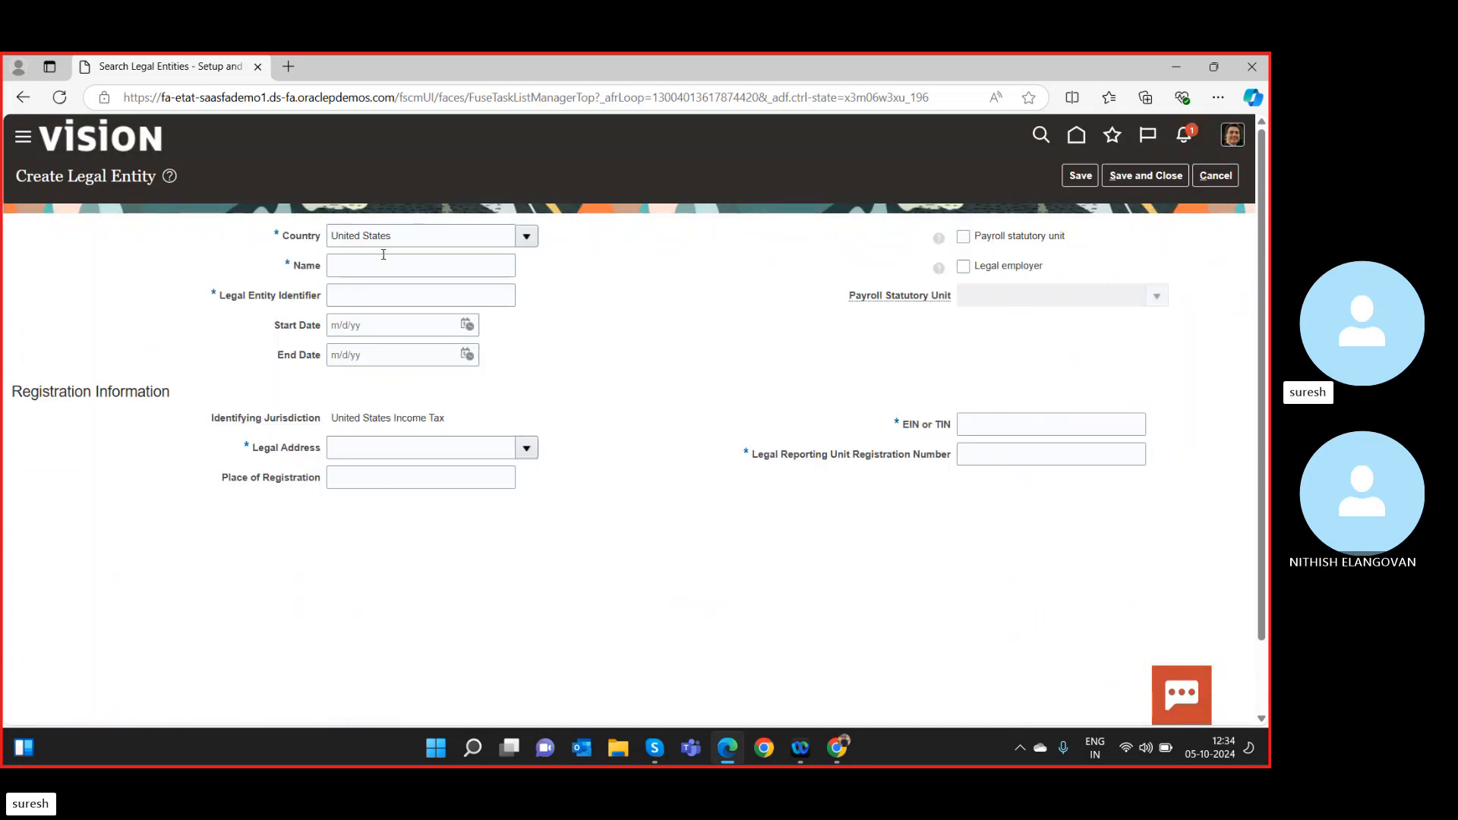
Change the legal entity's country from United States to India.
click(451, 237)
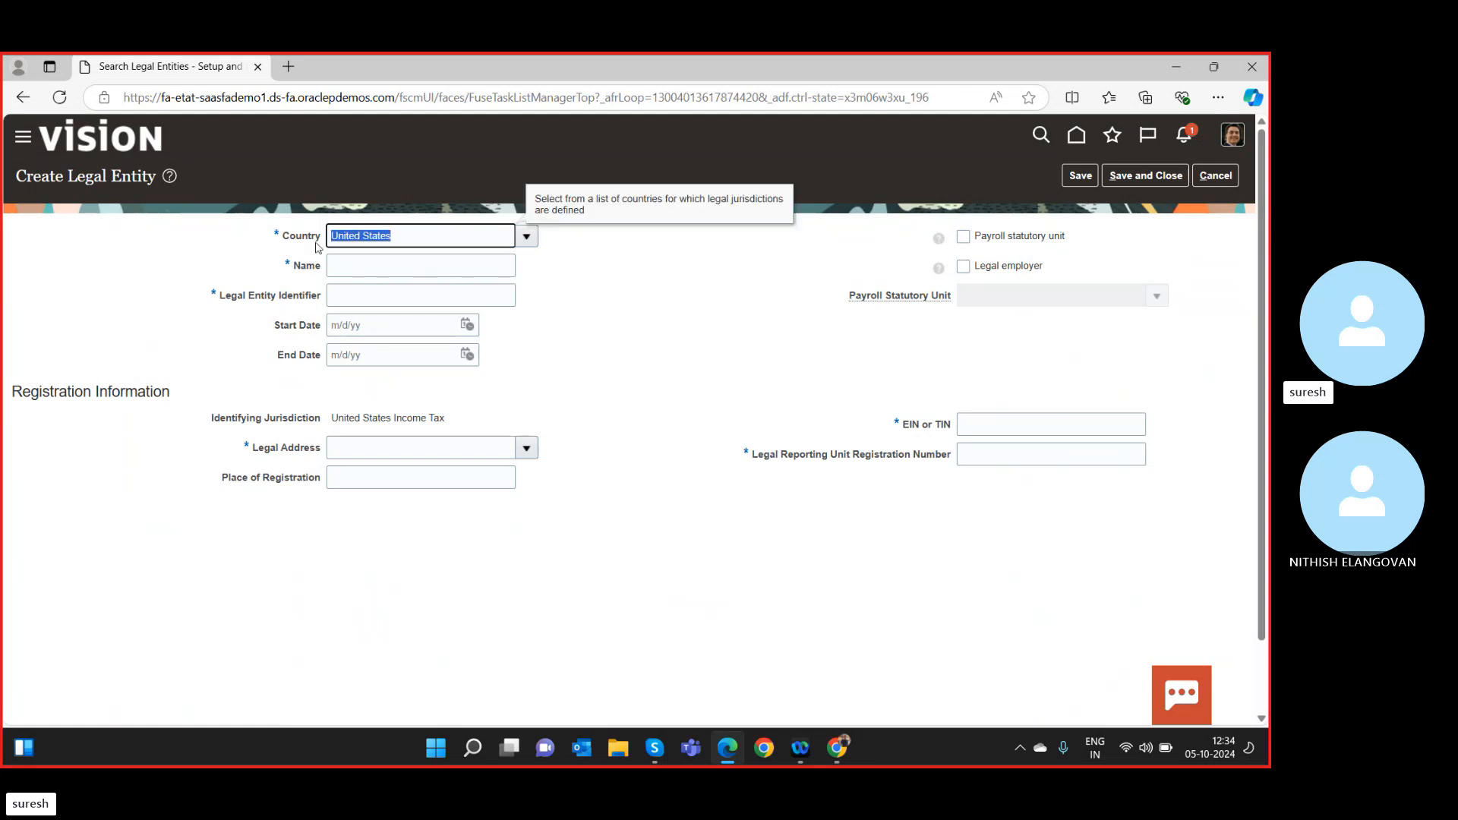
text(india)
key(Tab)
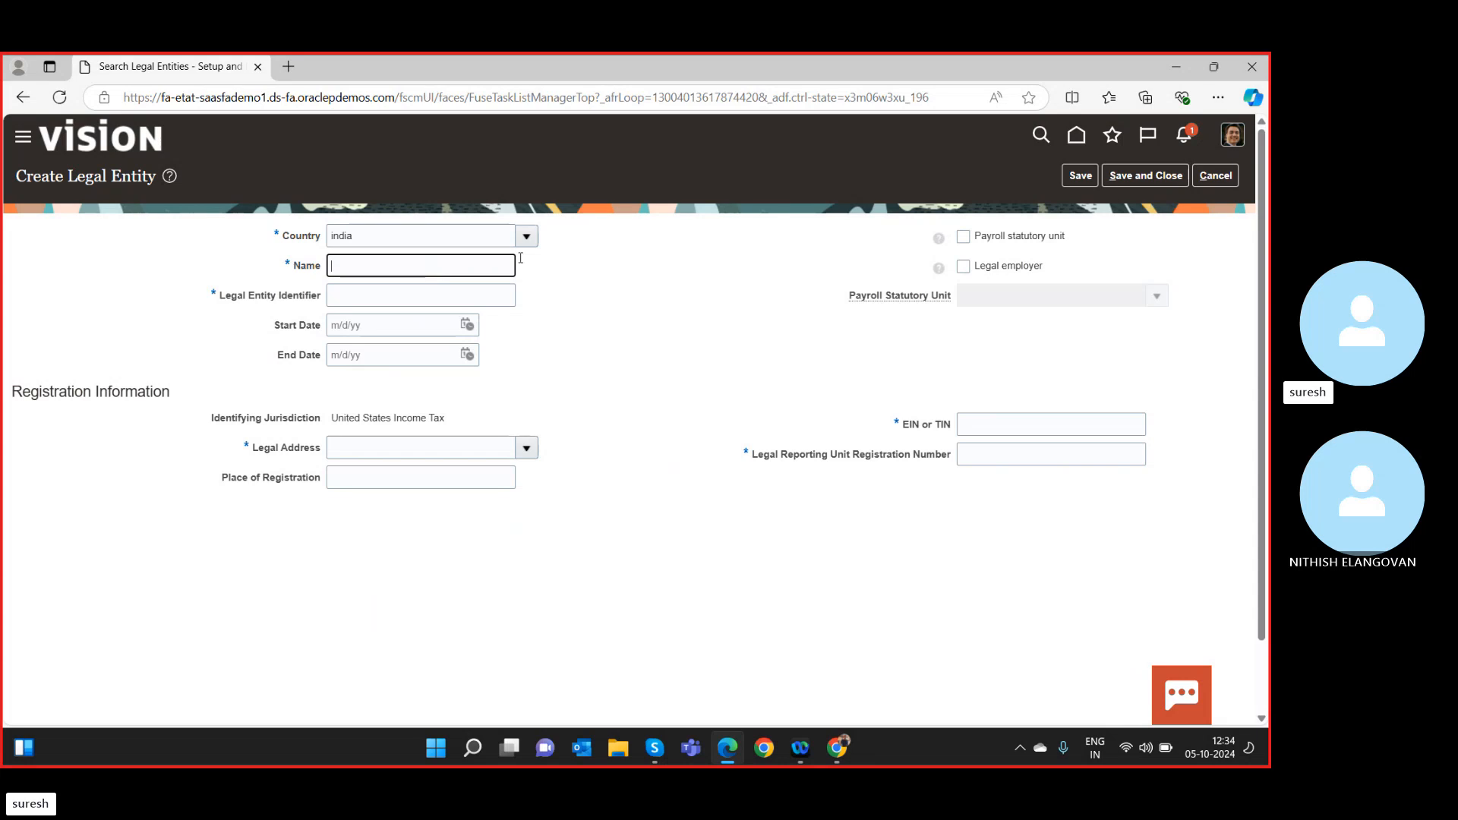
click(530, 241)
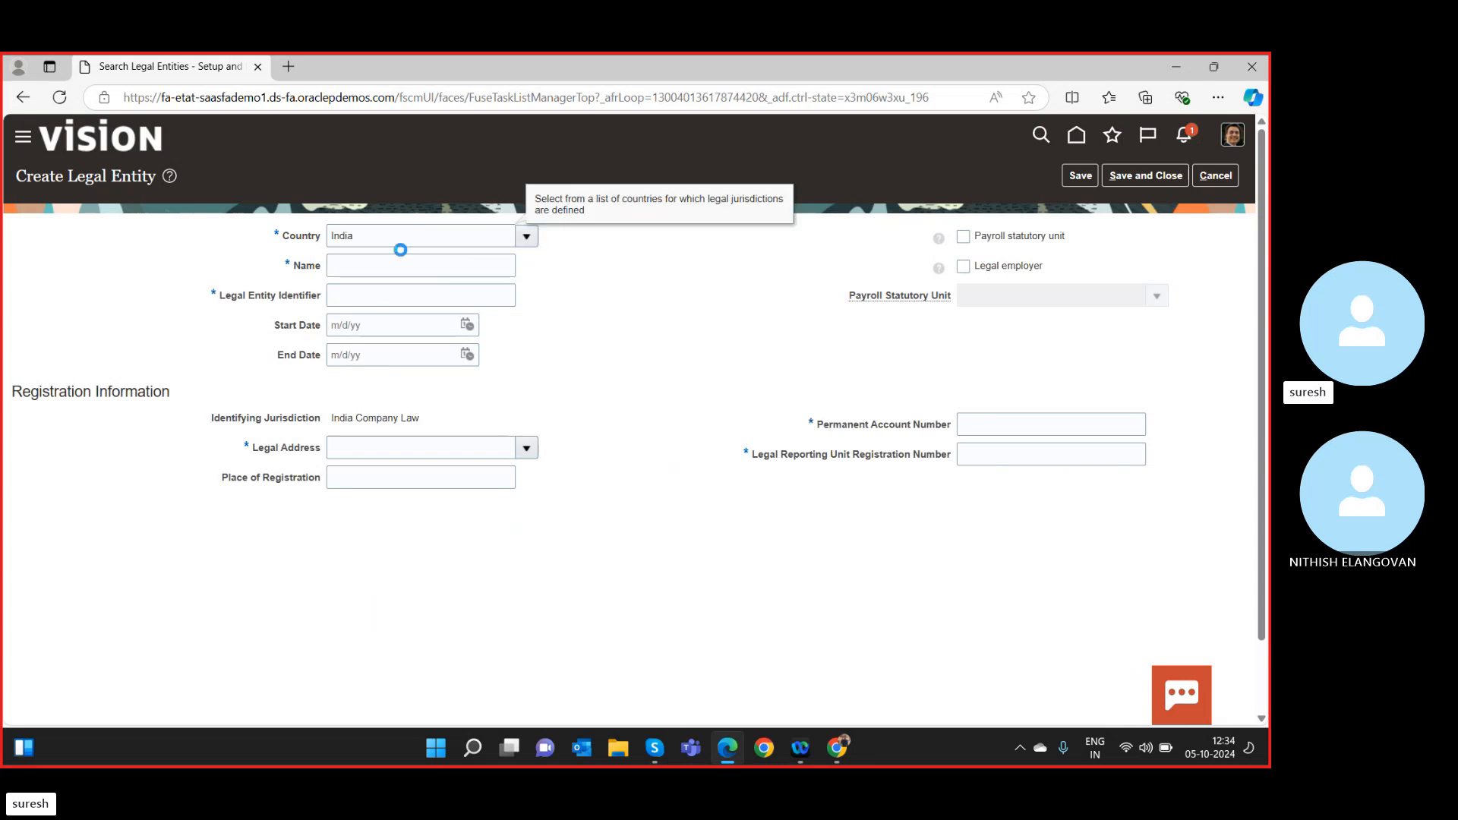
Enter SR India LE as the name and copy it into the Legal Entity Identifier.
click(345, 266)
text(US)
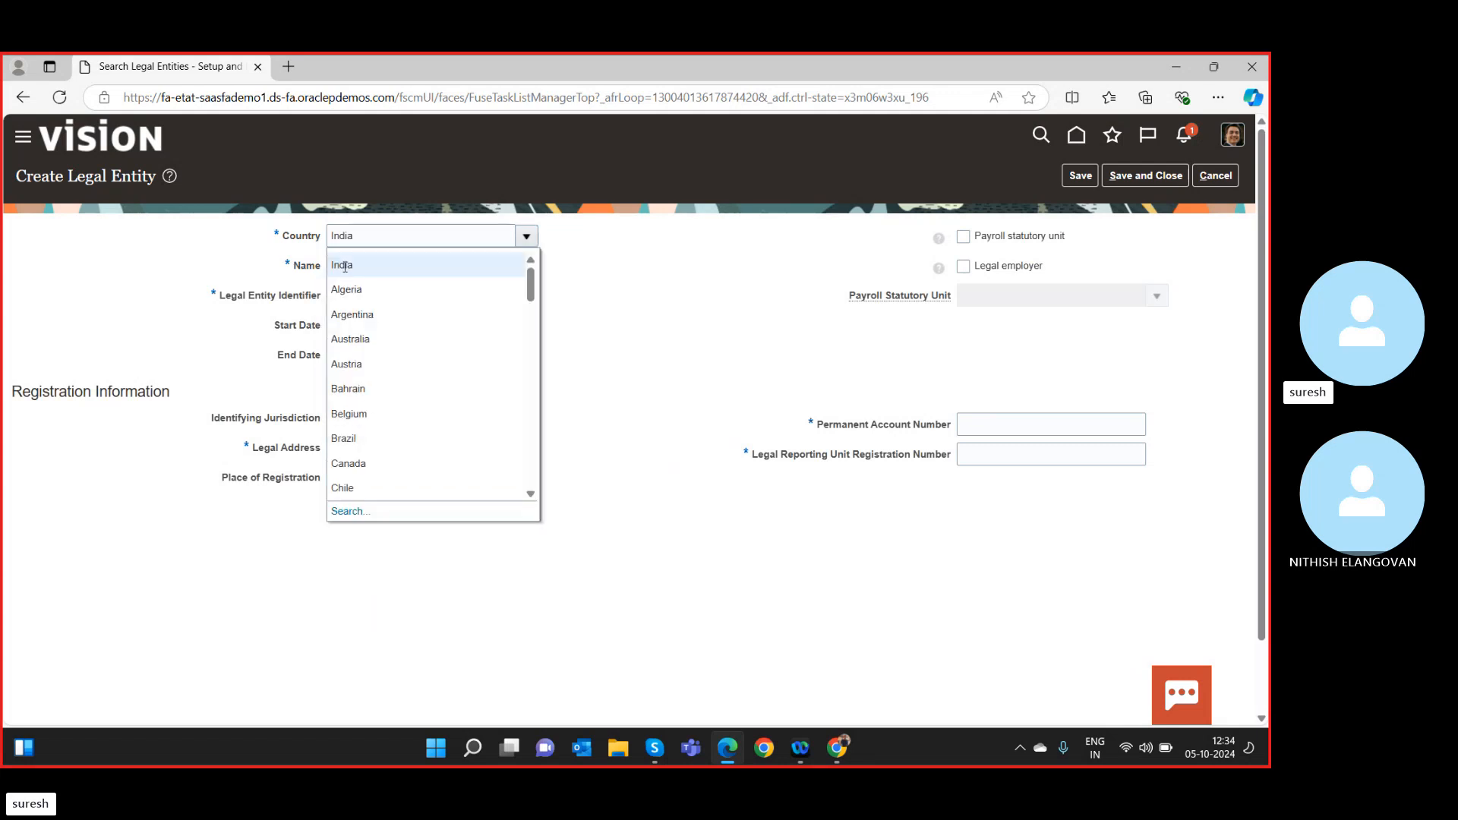
text(I In)
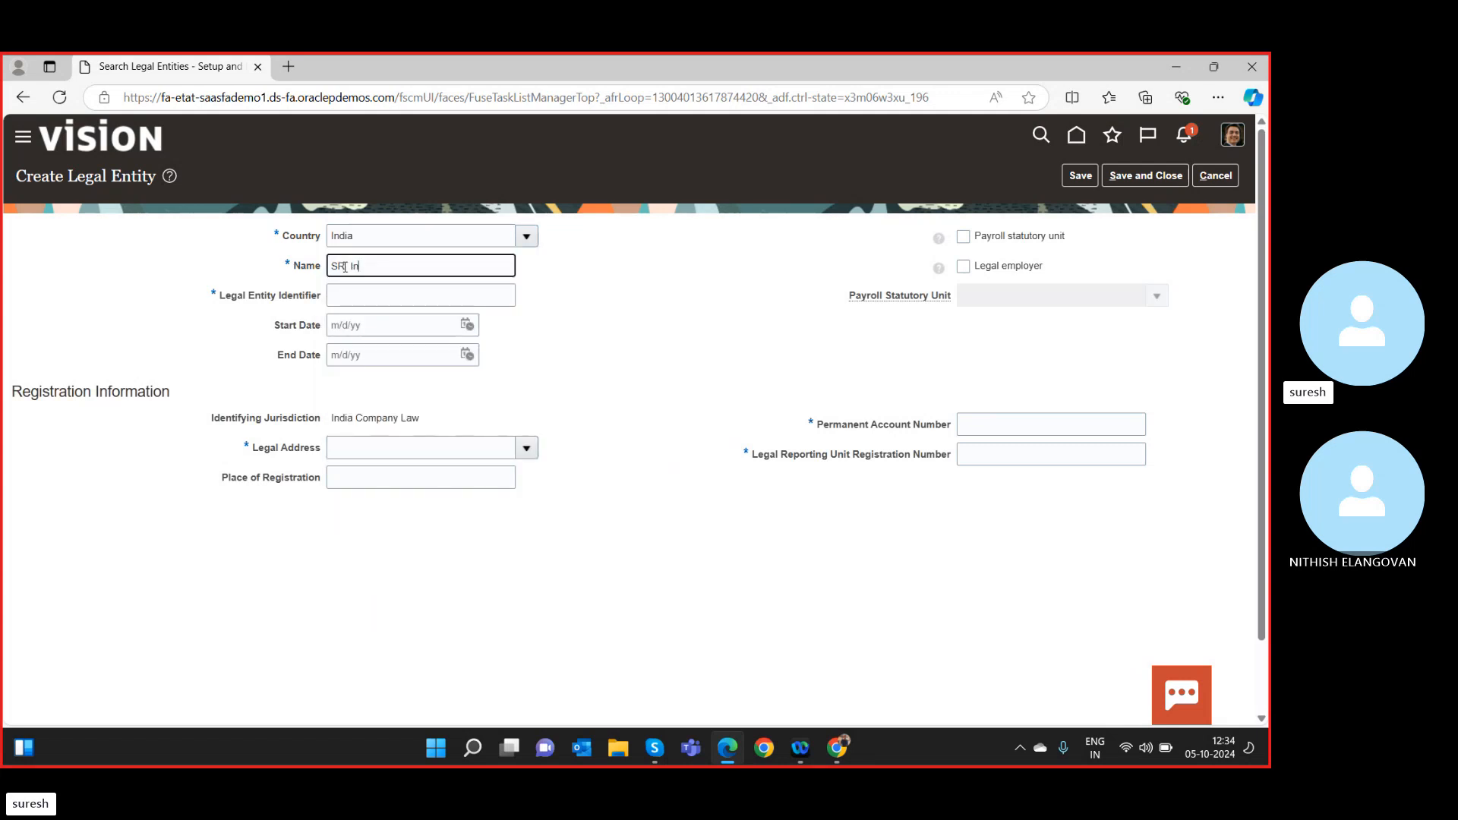
text(dia LE)
key(Tab)
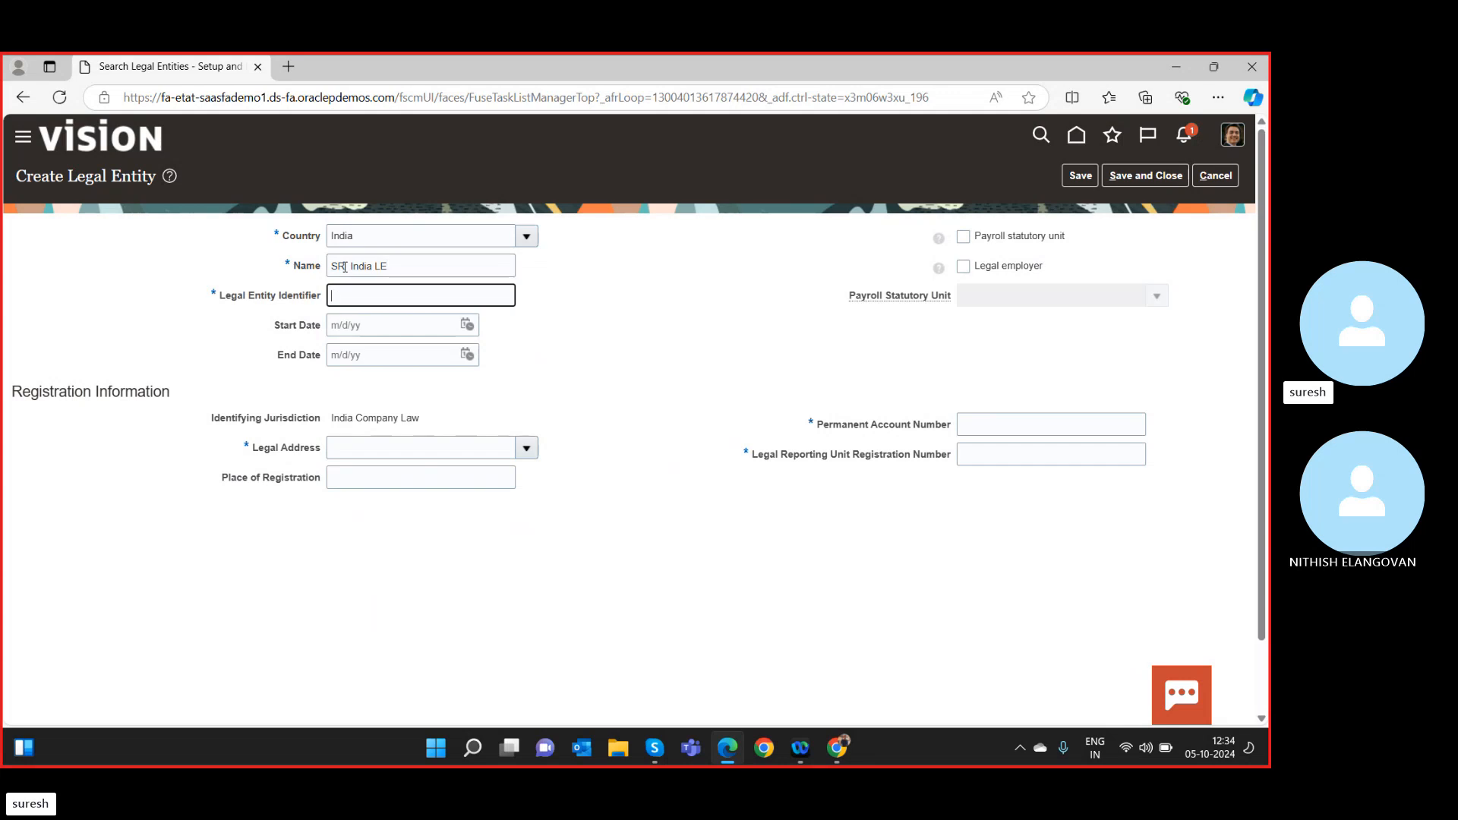
drag(395, 269, 115, 284)
key(ctrl+c)
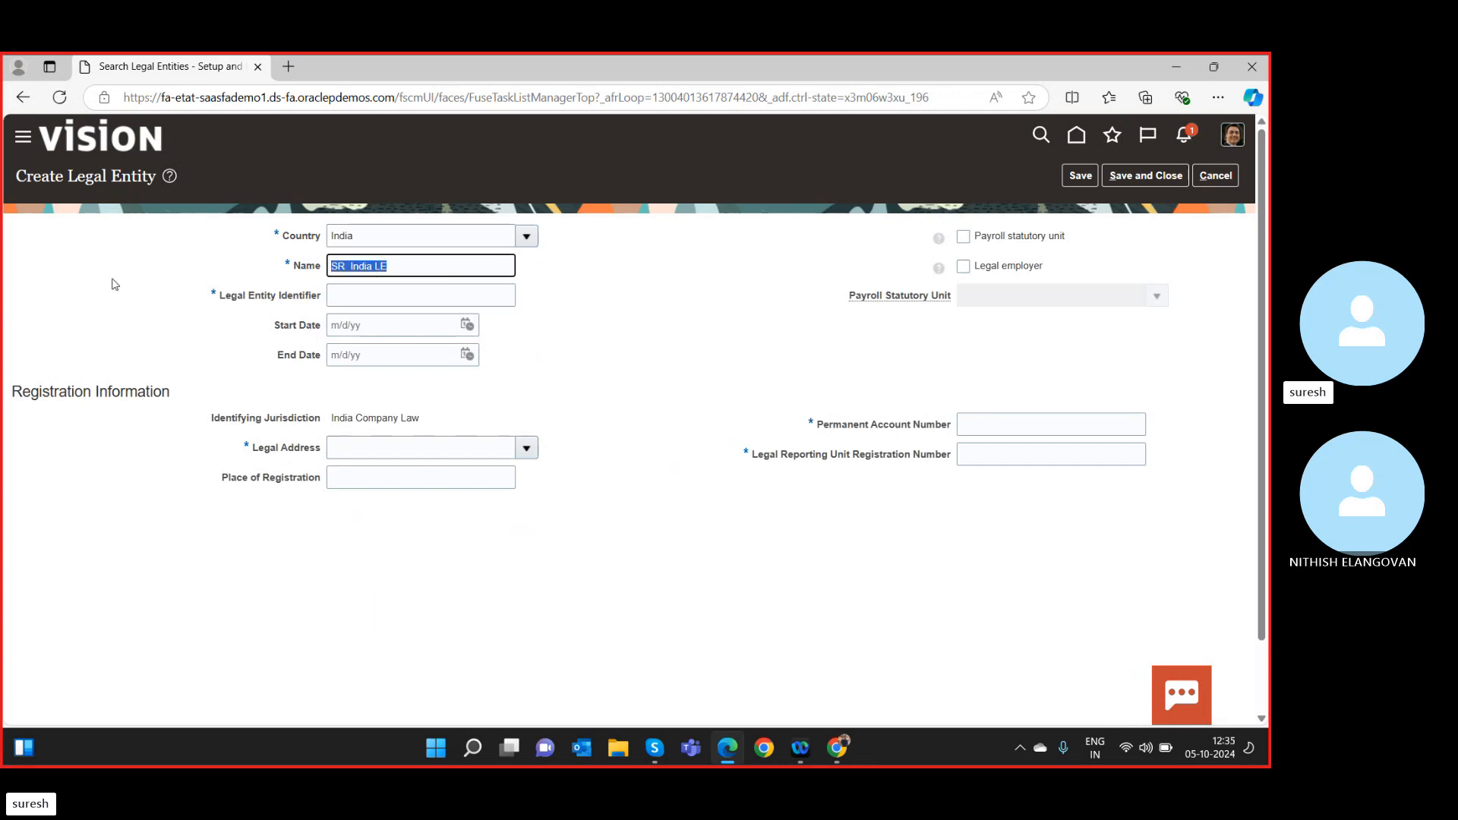
click(350, 295)
key(ctrl+v)
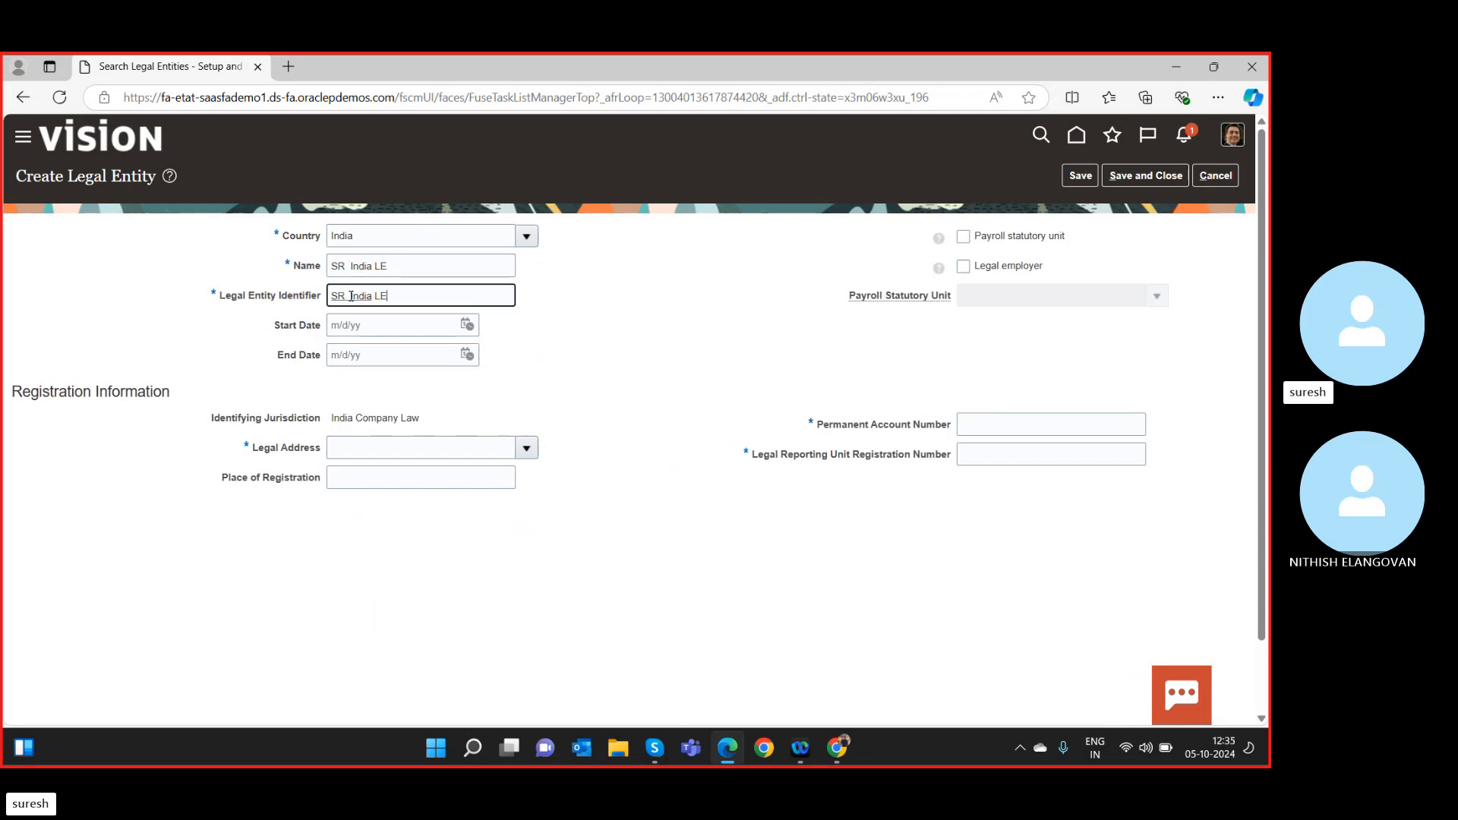
click(467, 325)
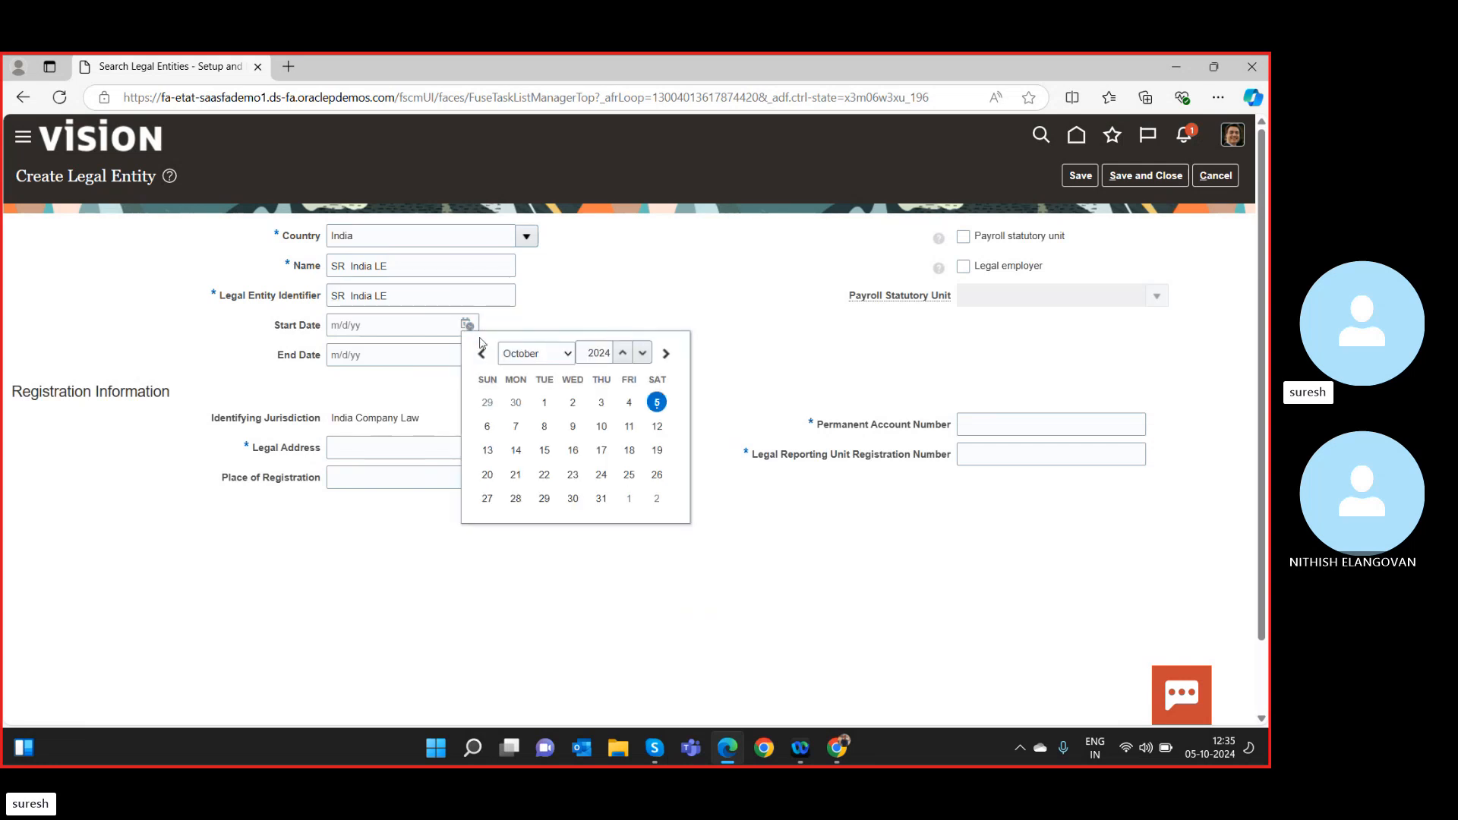
click(563, 356)
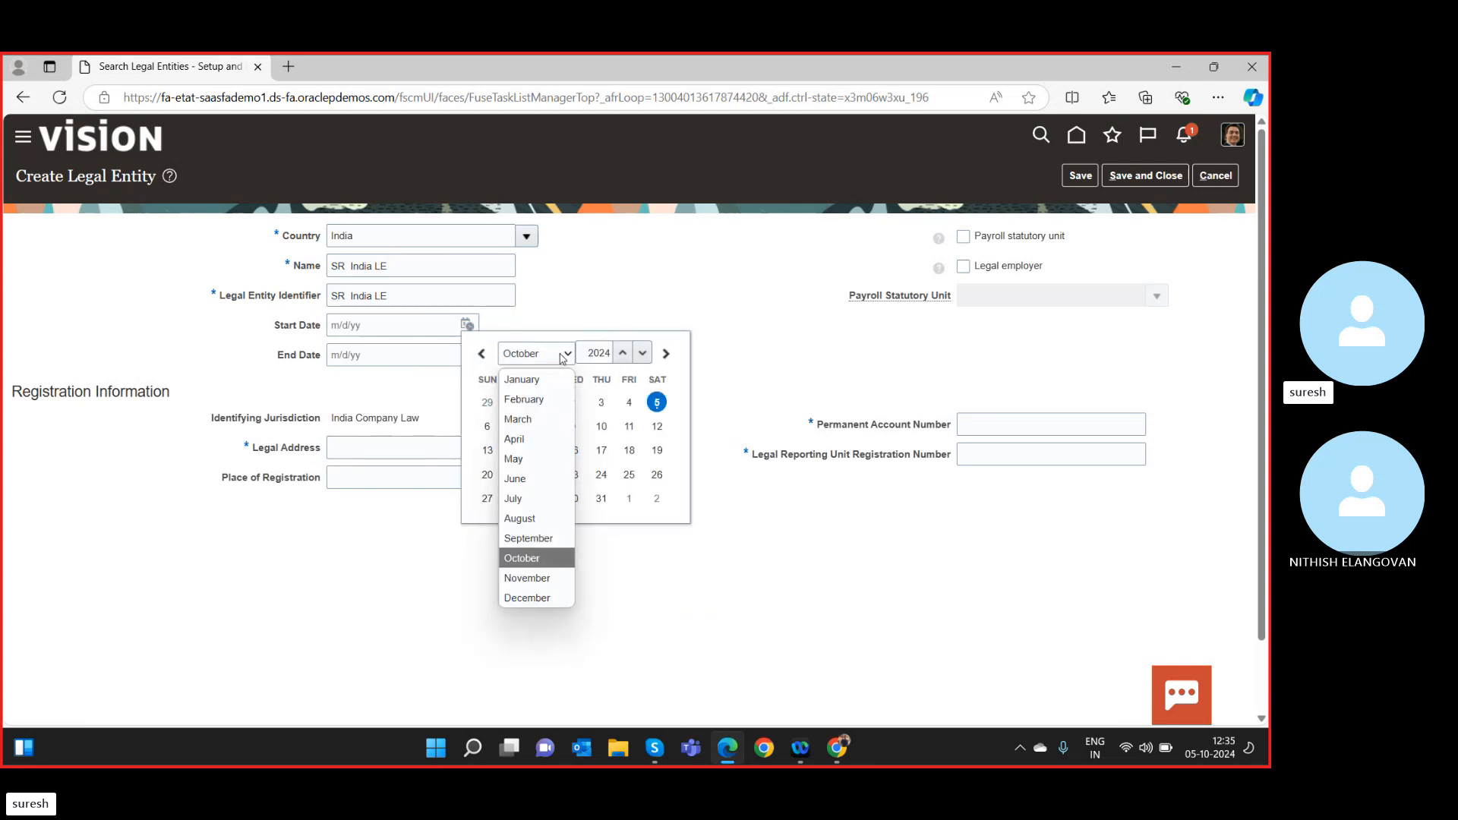
click(609, 295)
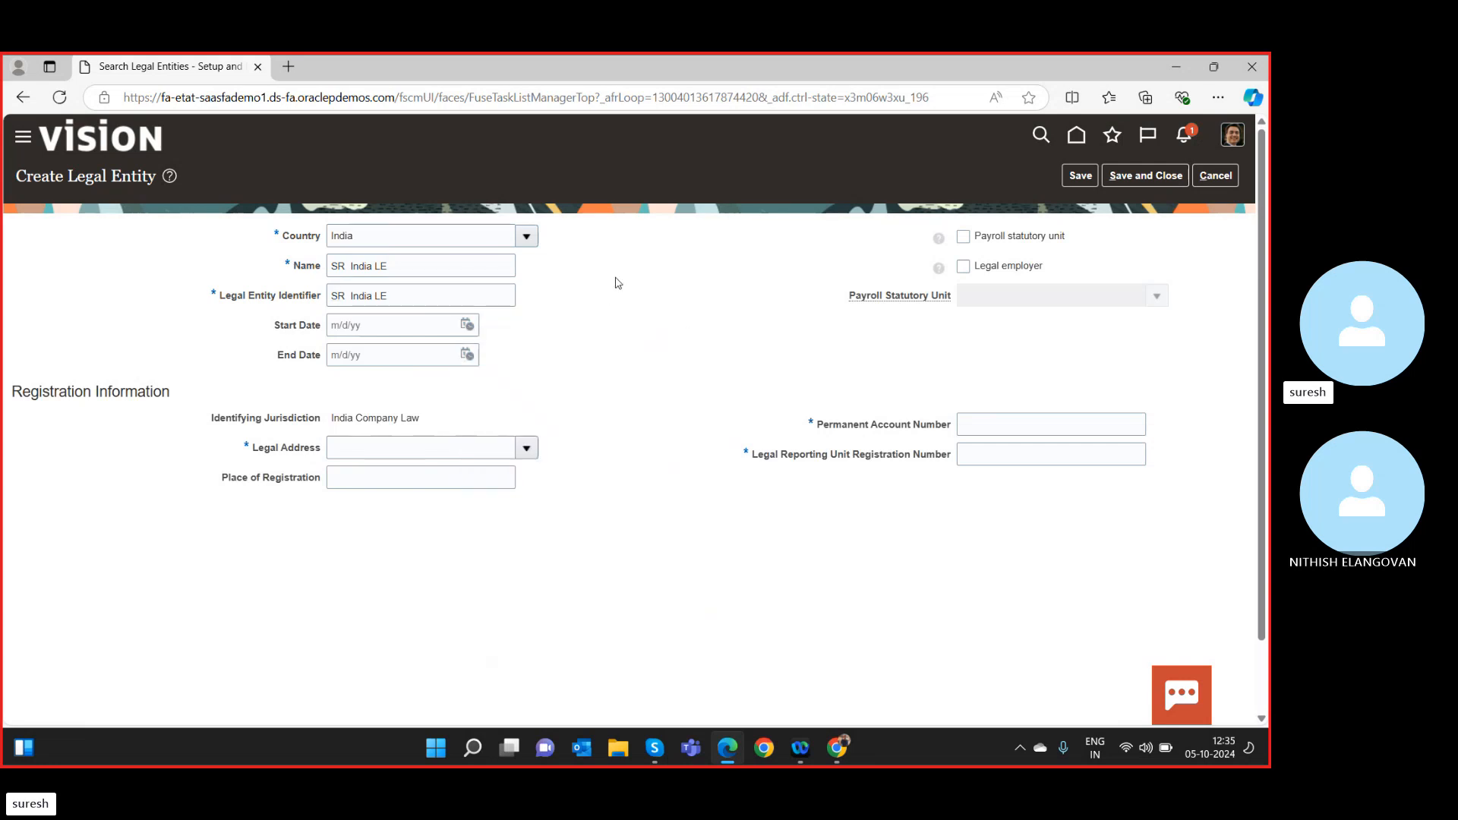
Try kaladipet, chennai and sannathi as legal address text, then clear the invalid entry.
click(392, 447)
text(kala)
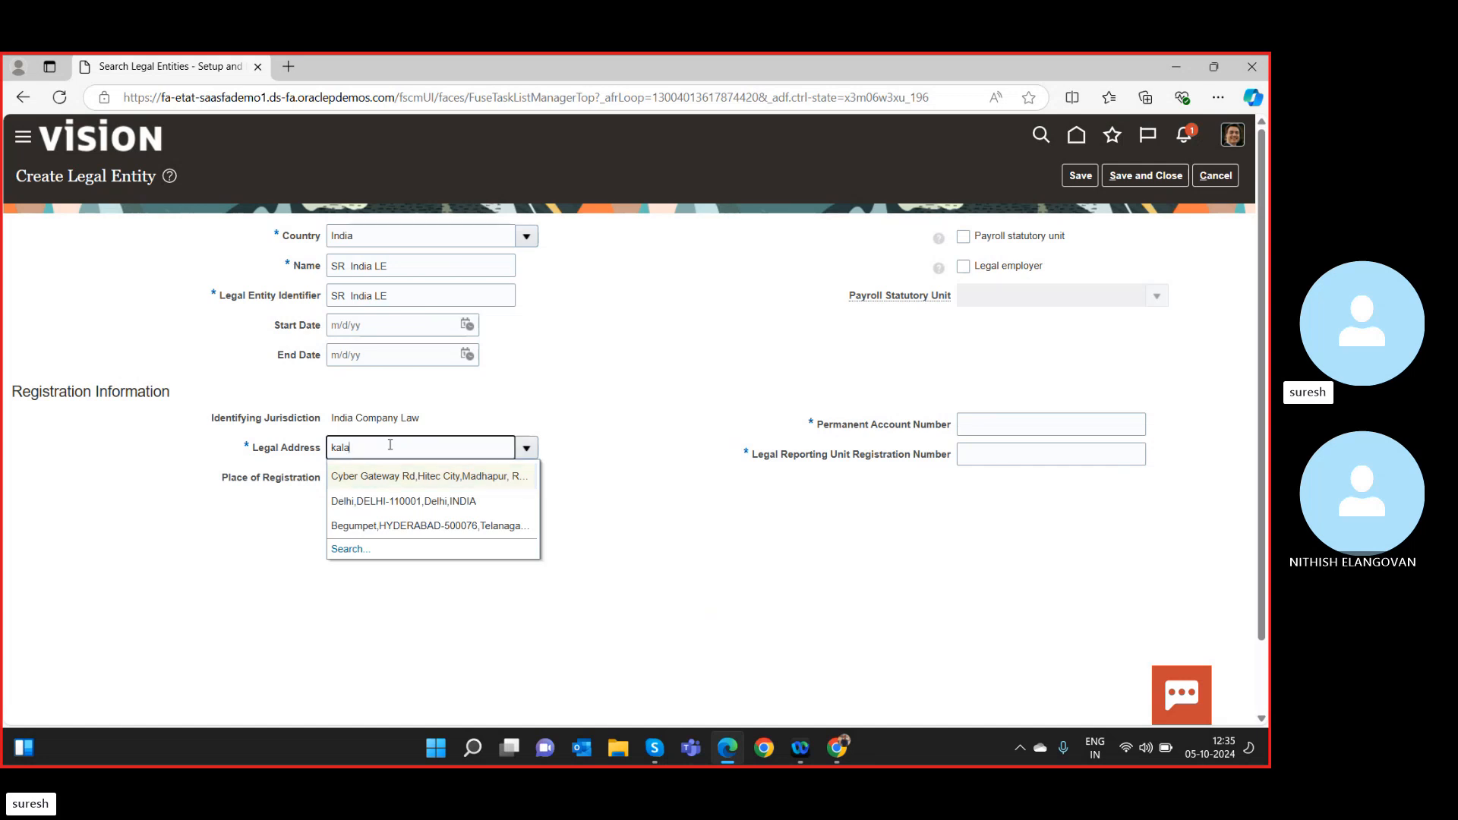
text(dipe)
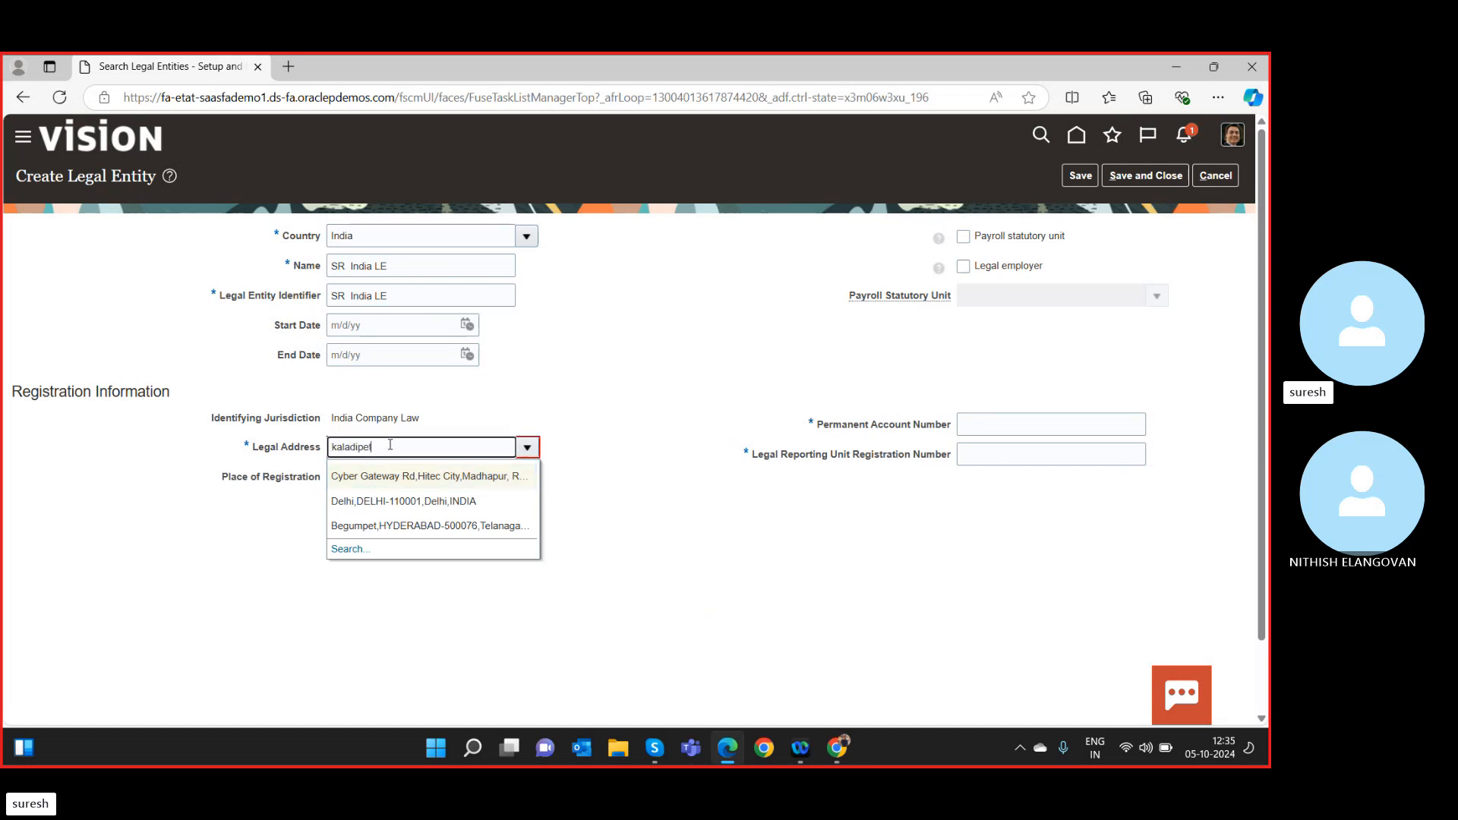
text(t)
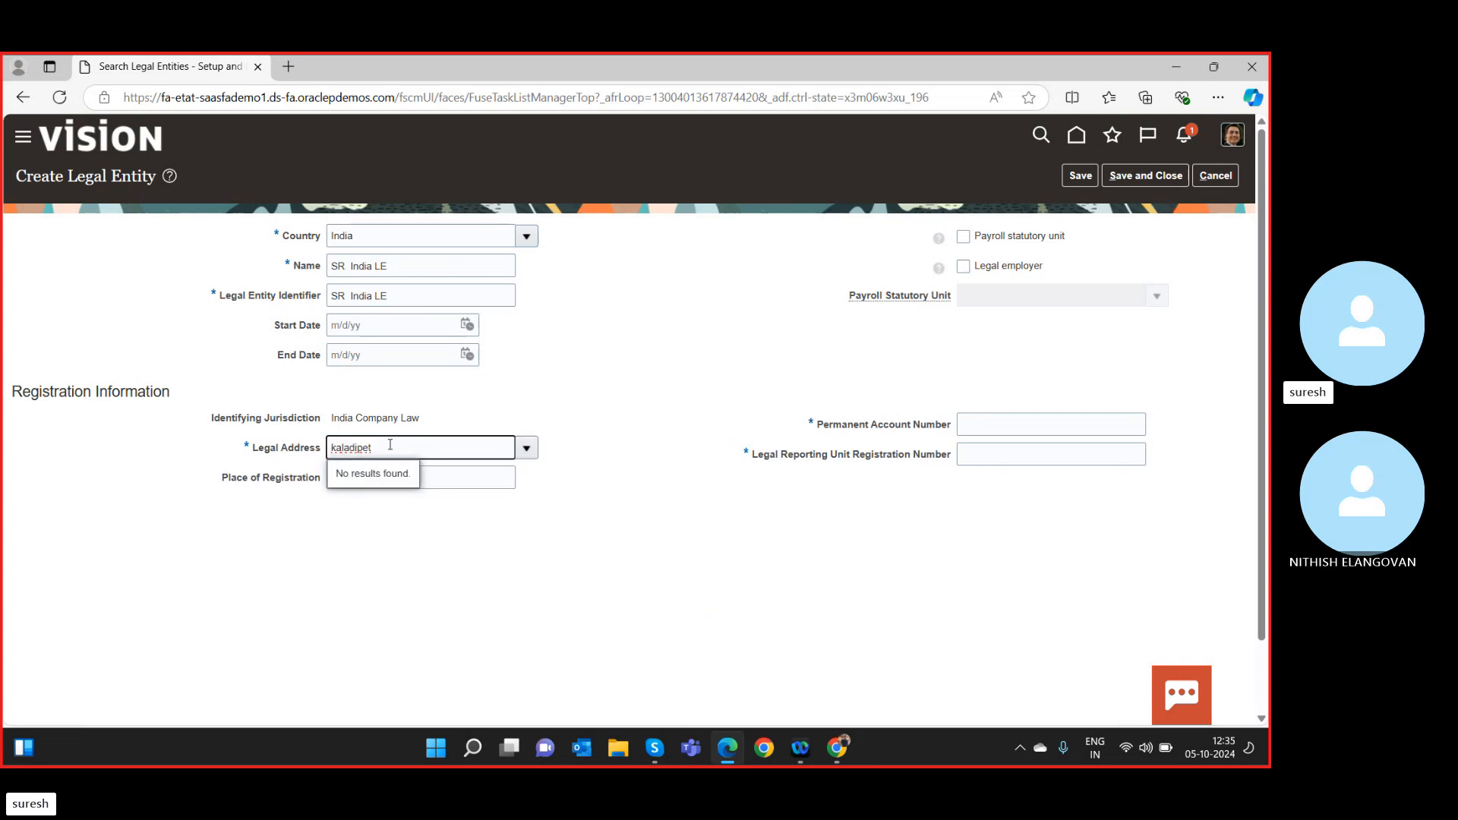
key(BackSpace)
key(BackSpace)
key(BackSpace)
key(BackSpace)
key(BackSpace)
key(BackSpace)
key(BackSpace)
text(ch)
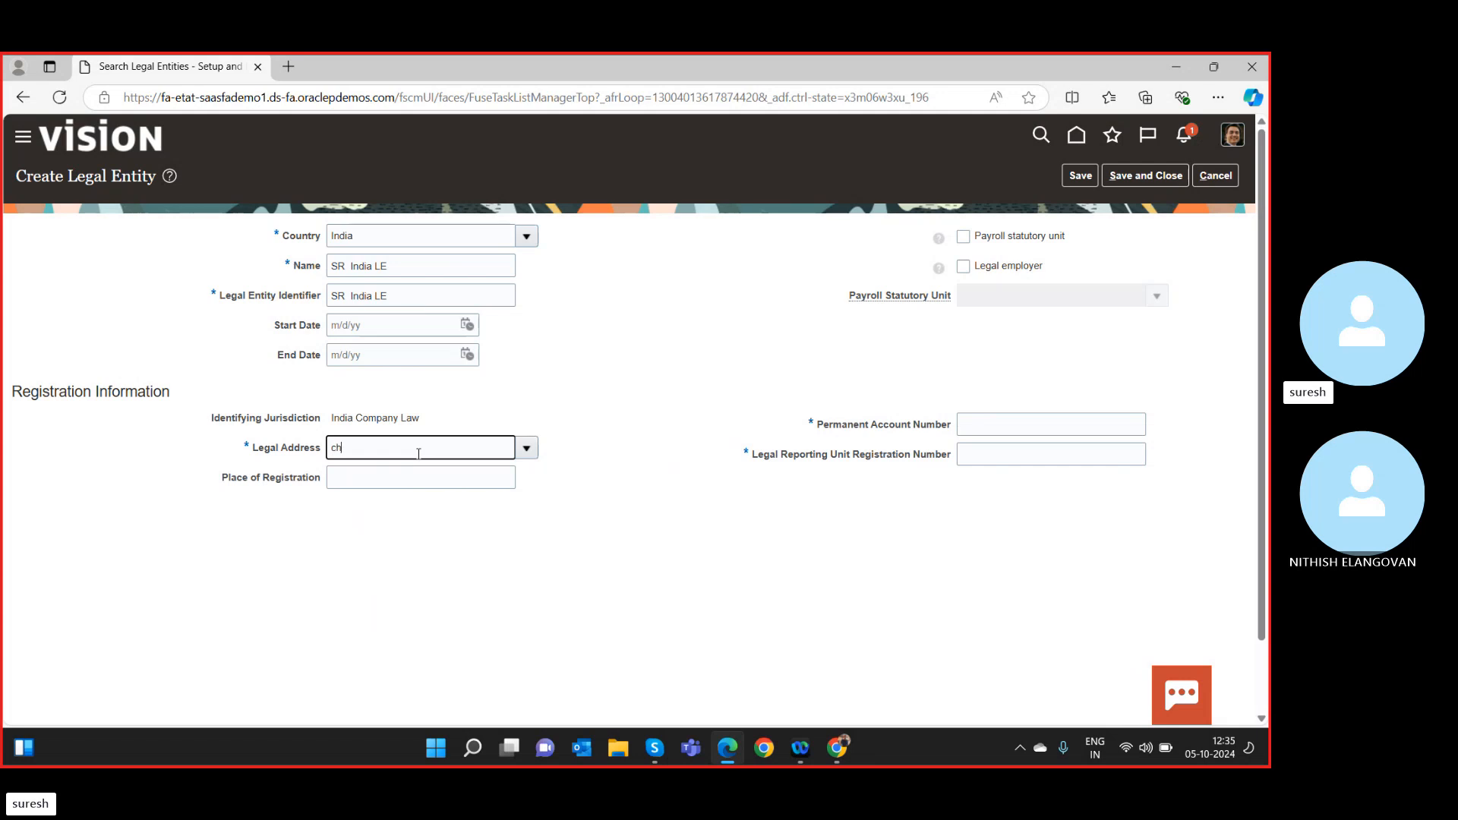
text(ennai)
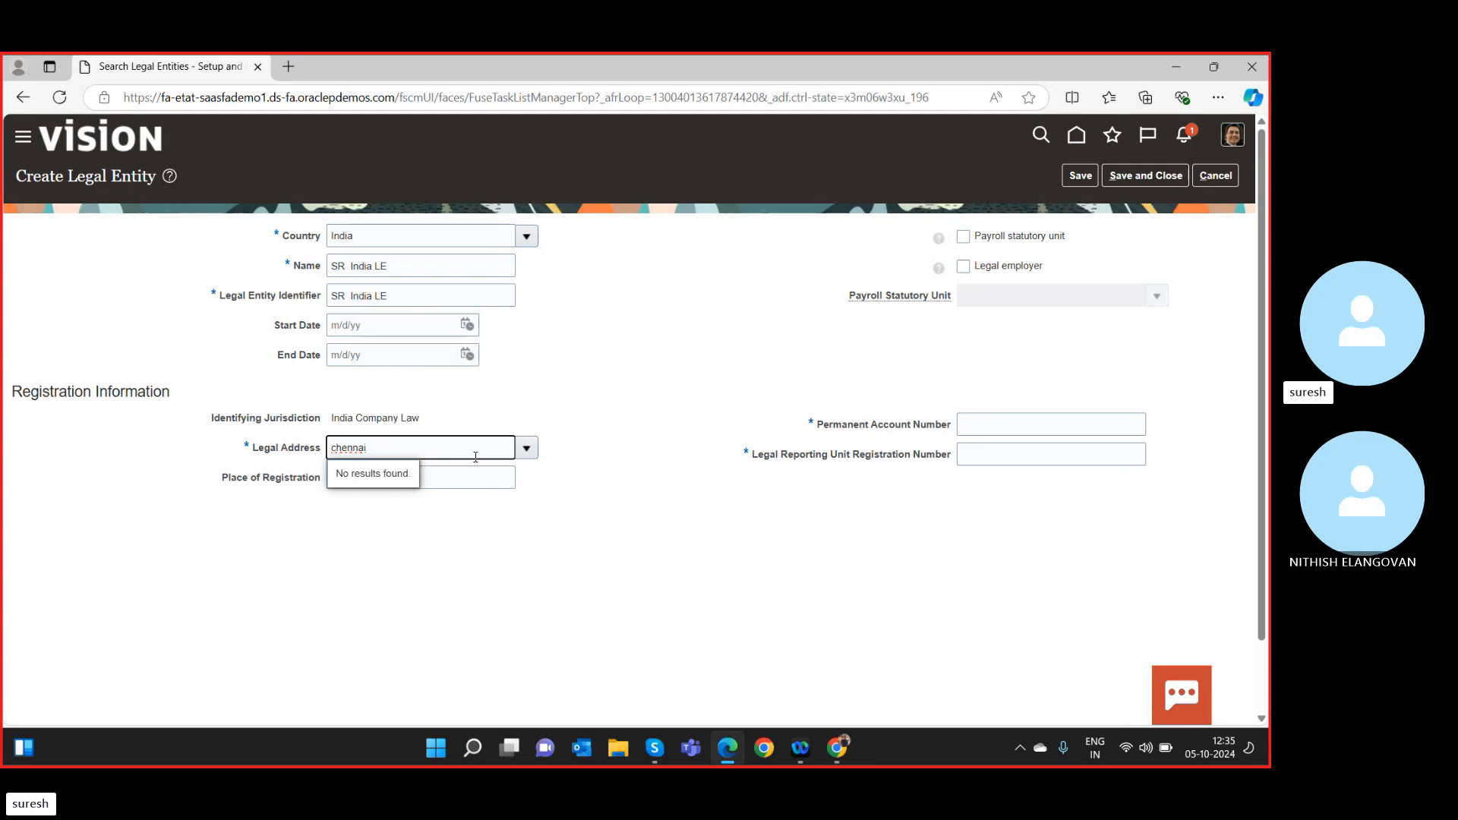
drag(475, 457, 127, 449)
key(BackSpace)
text(sa)
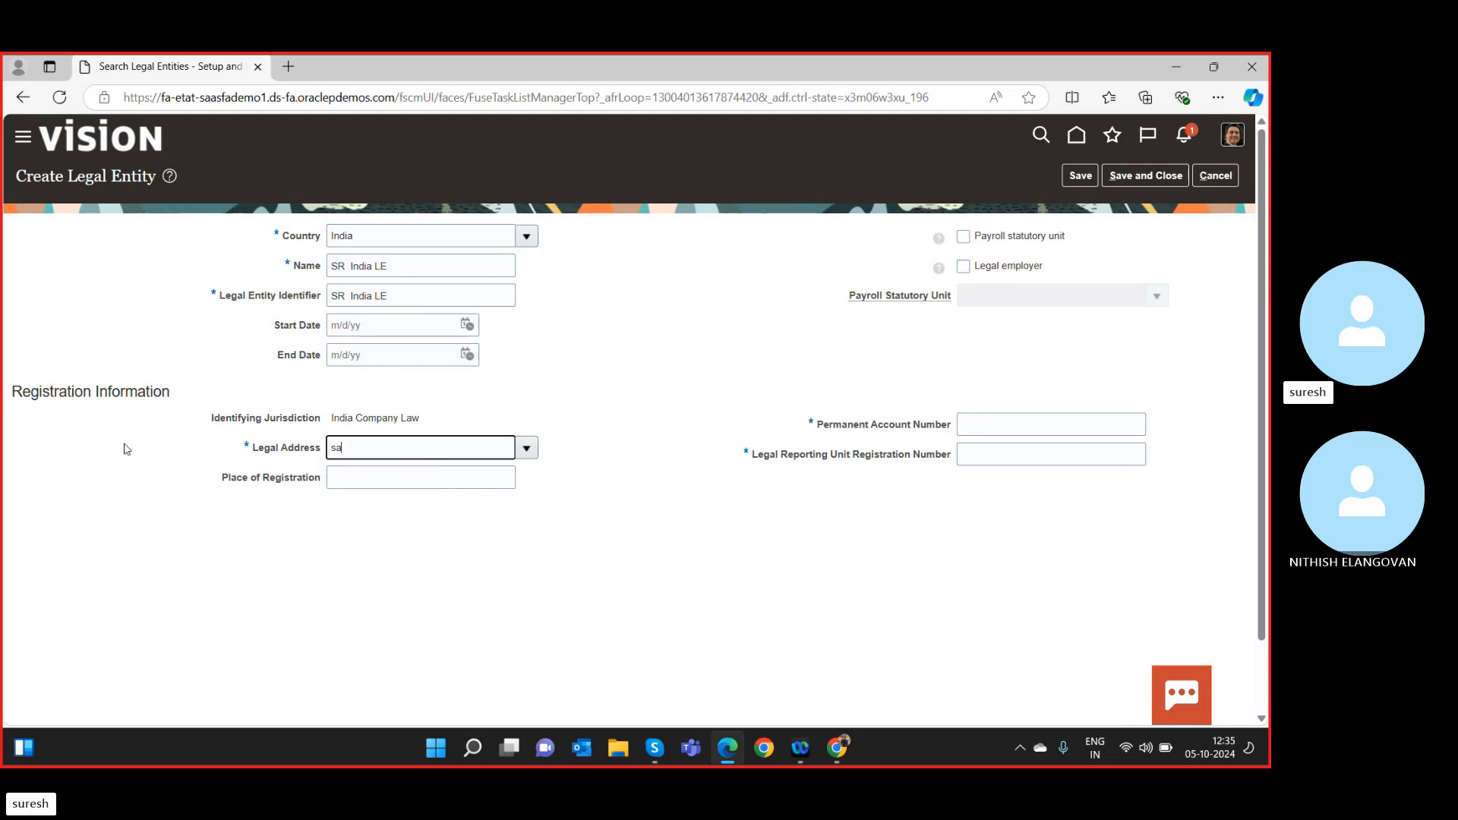
text(nnathi)
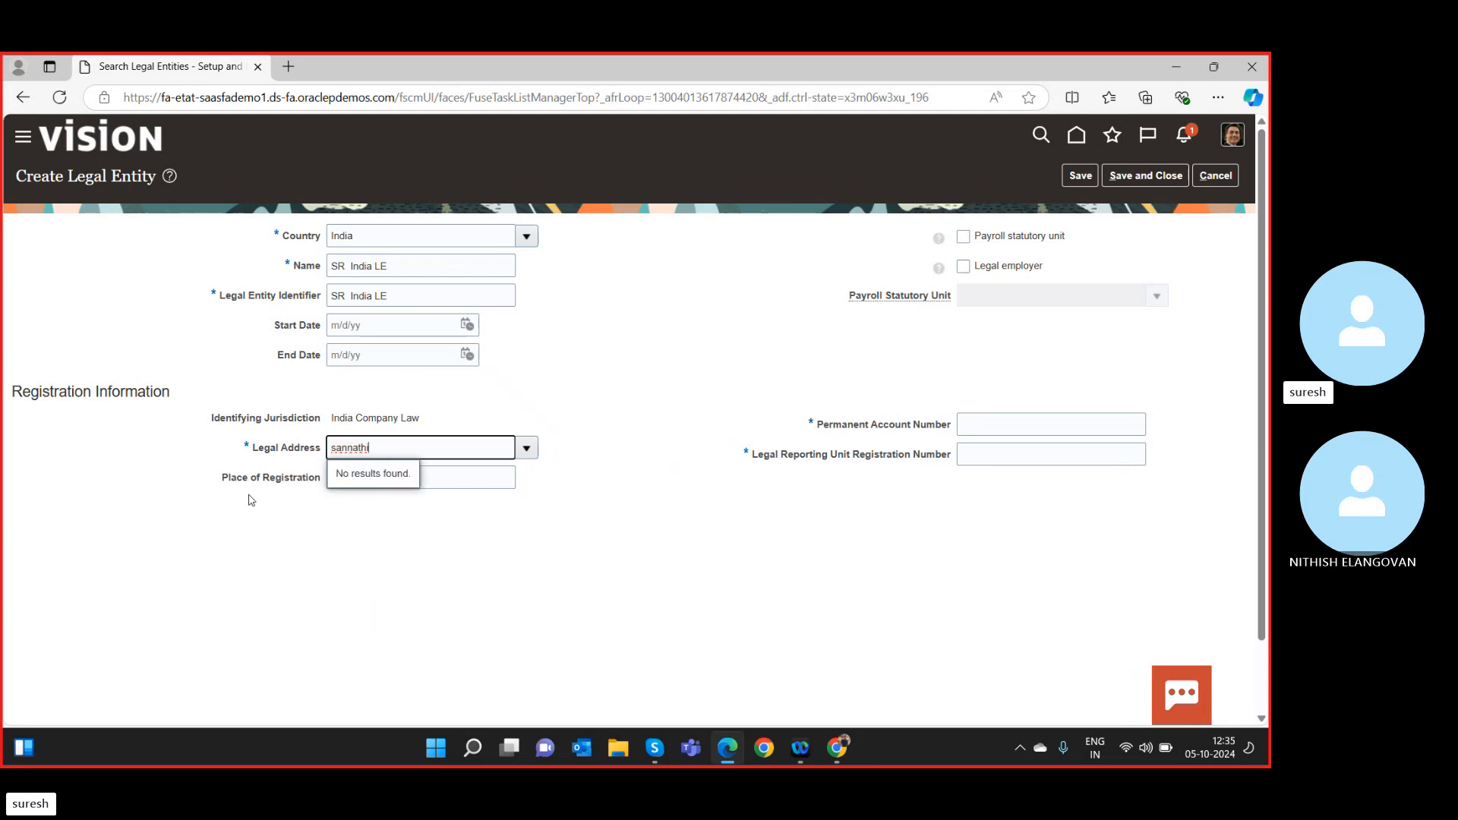
click(263, 452)
key(BackSpace)
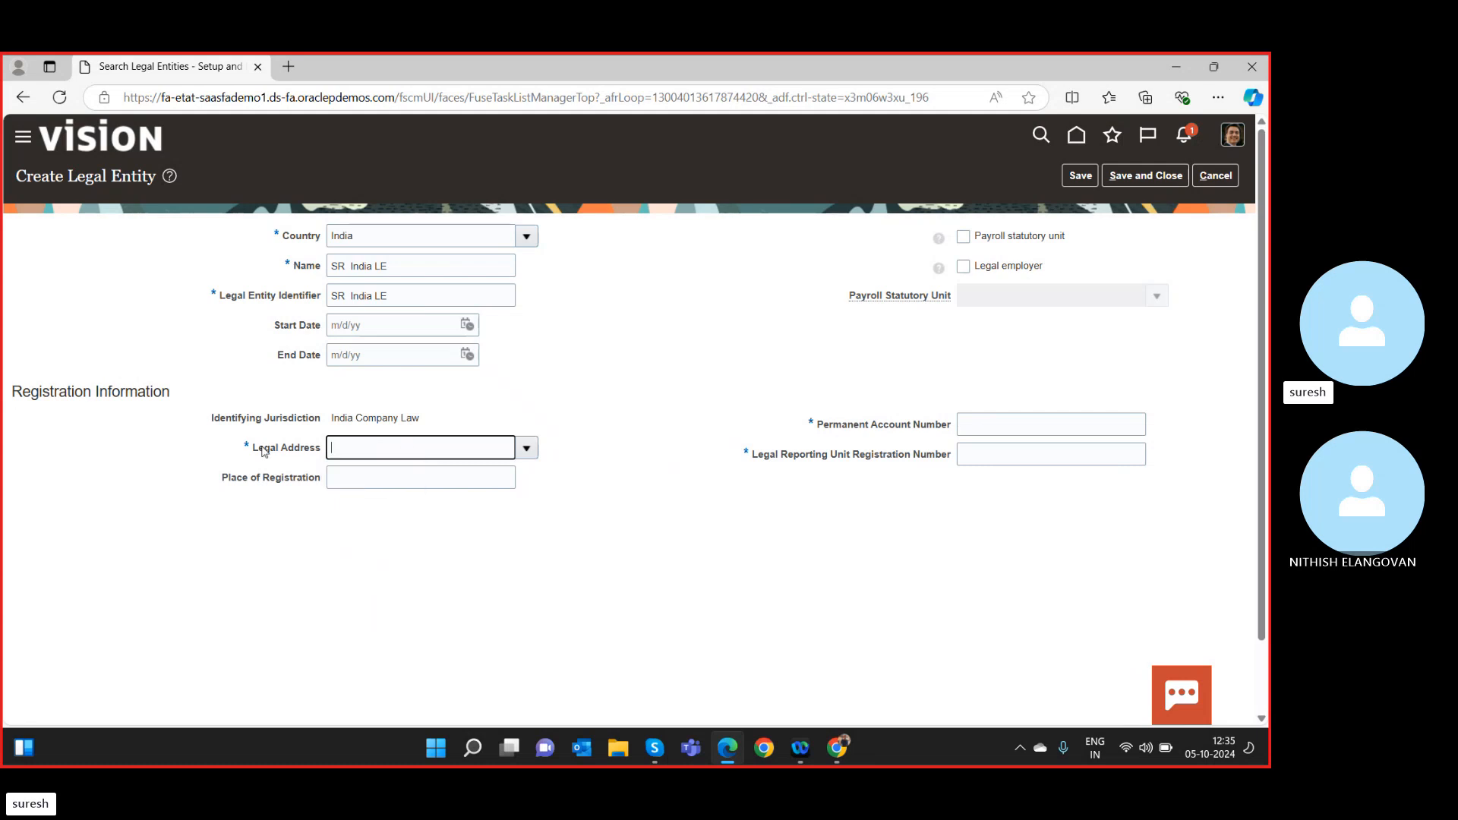
Search for the Chennai address in the Legal Address lookup, cancel, and reopen the address list.
click(526, 448)
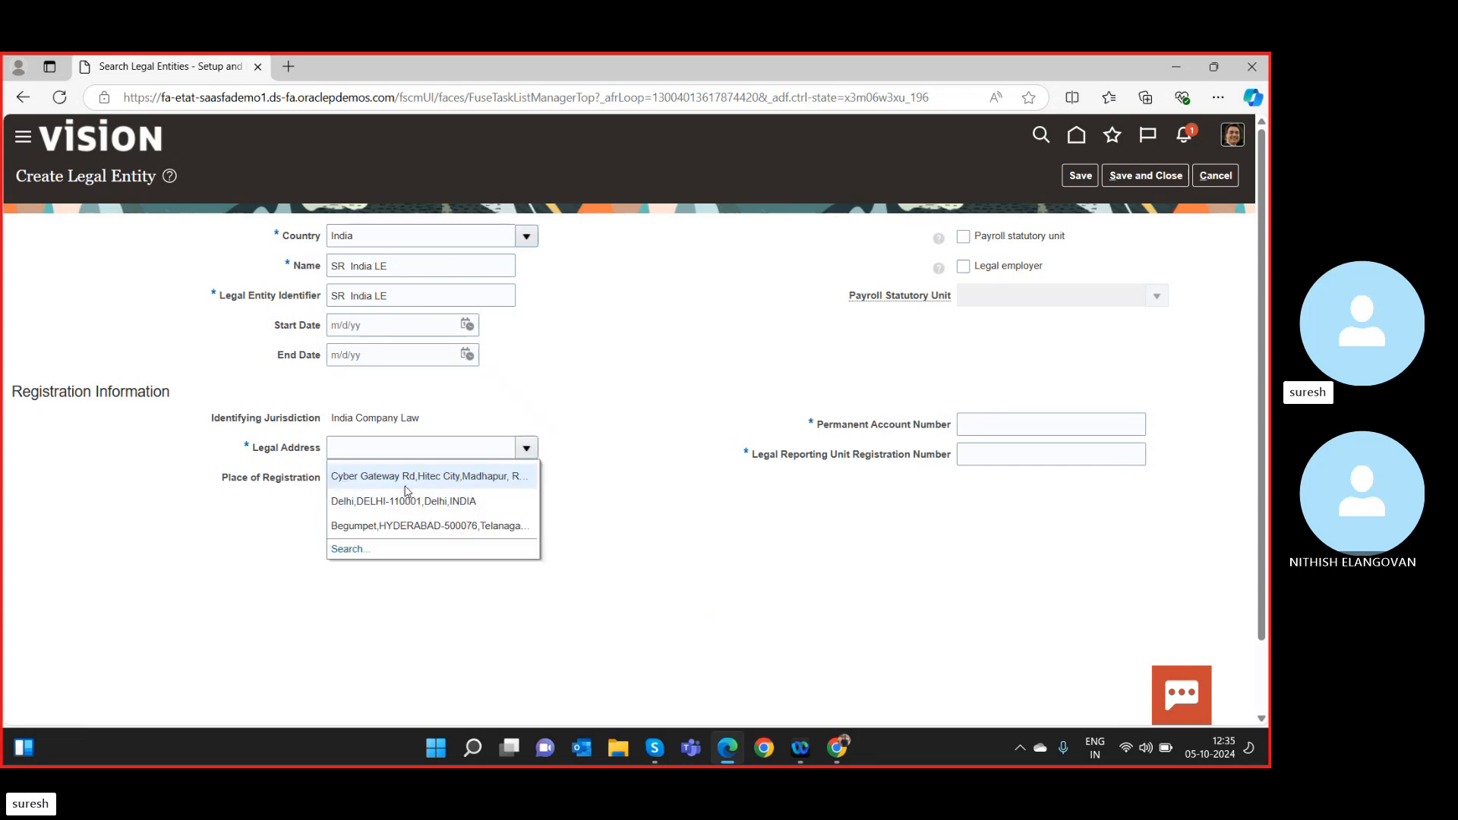
click(346, 548)
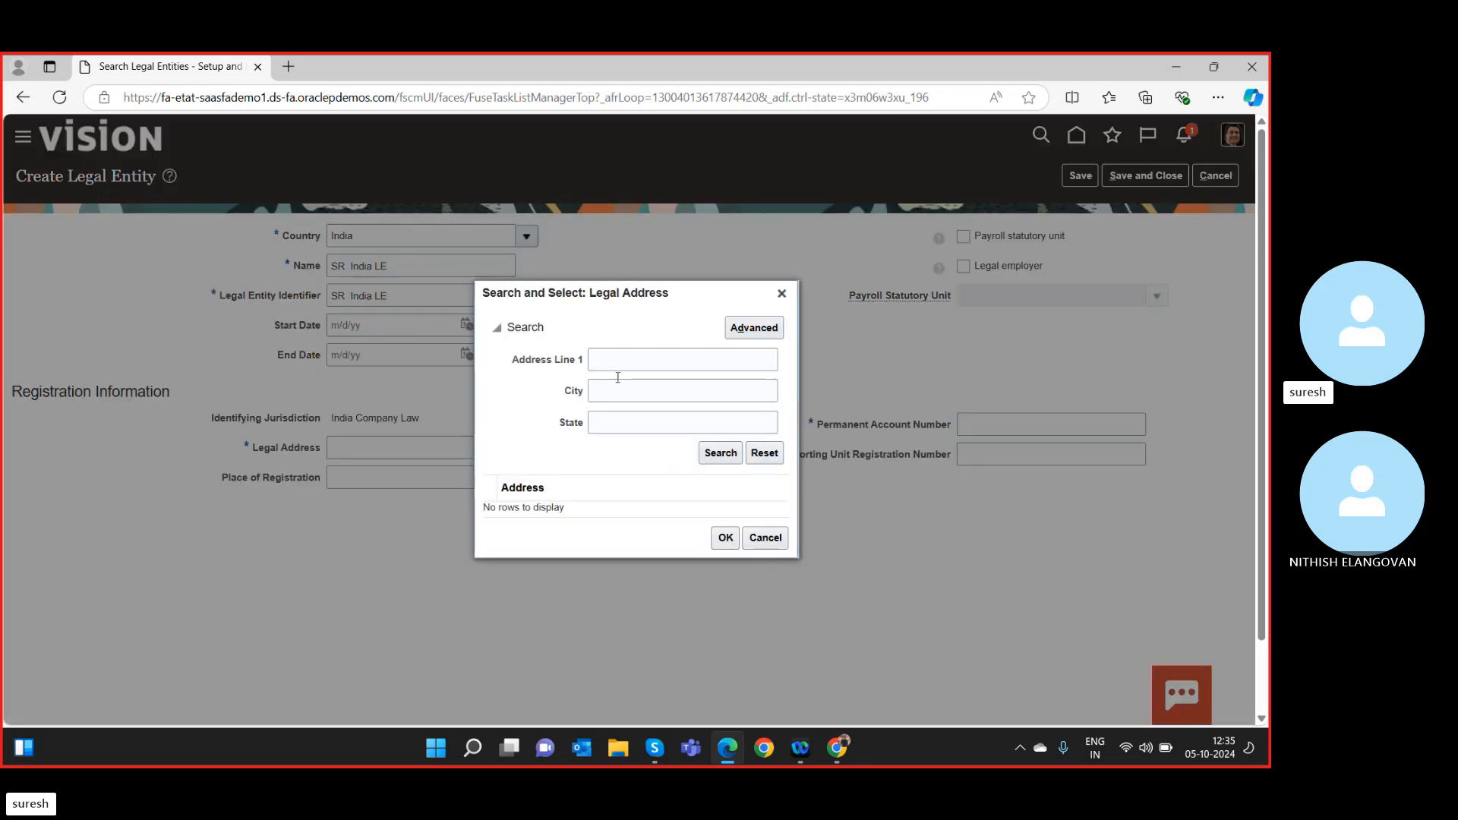
click(626, 357)
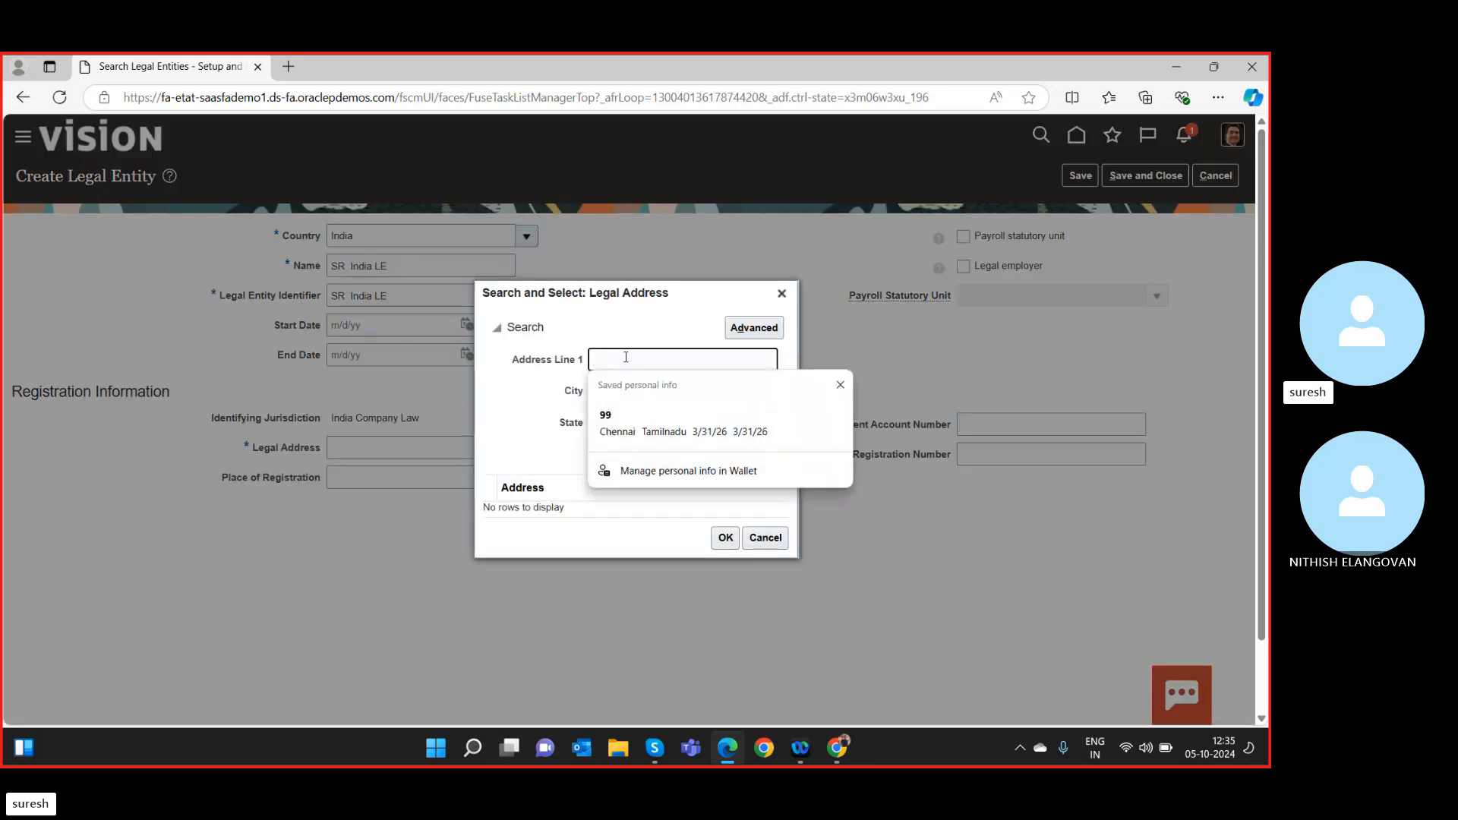
click(623, 425)
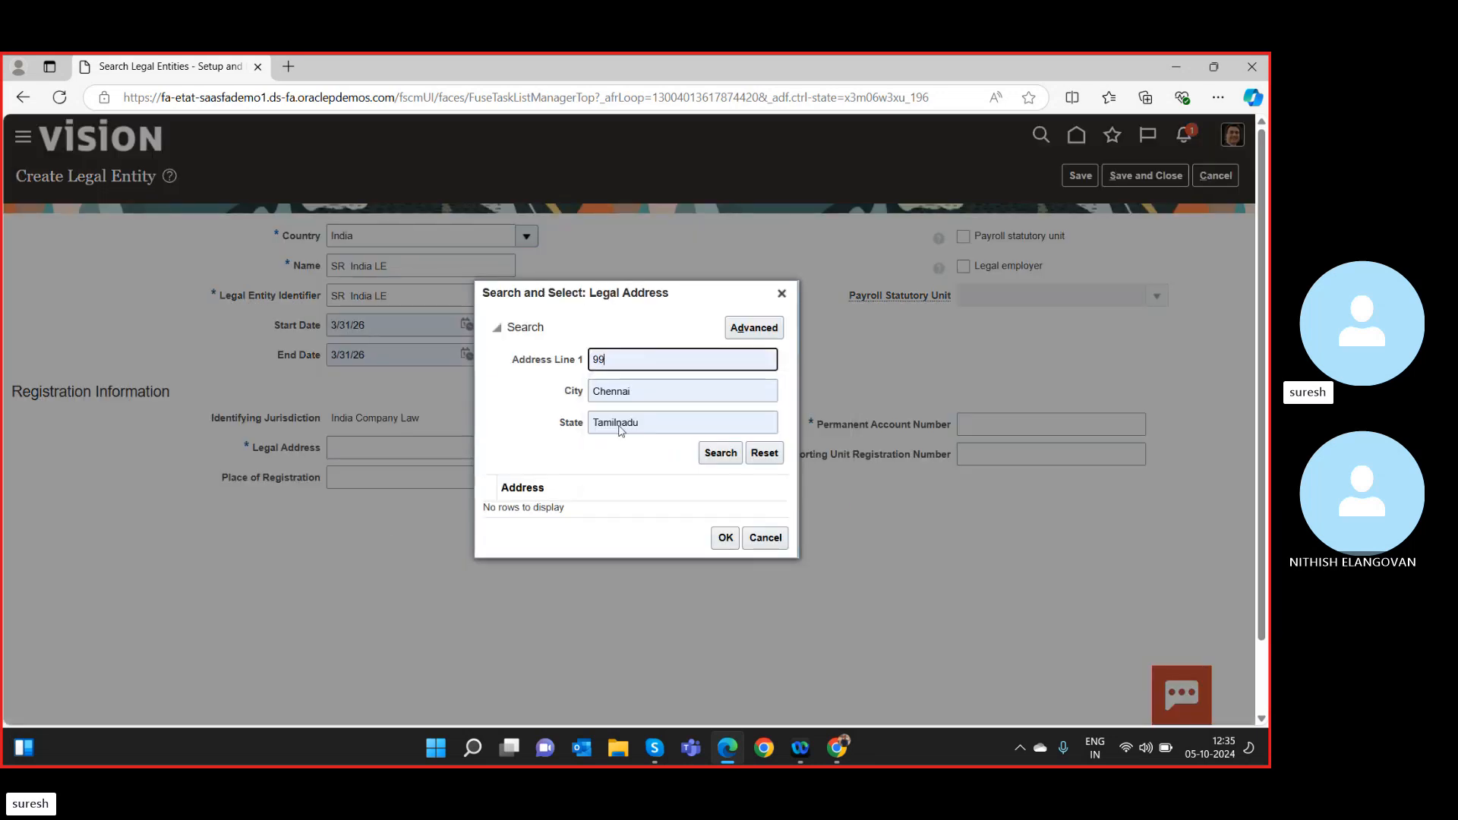
click(721, 454)
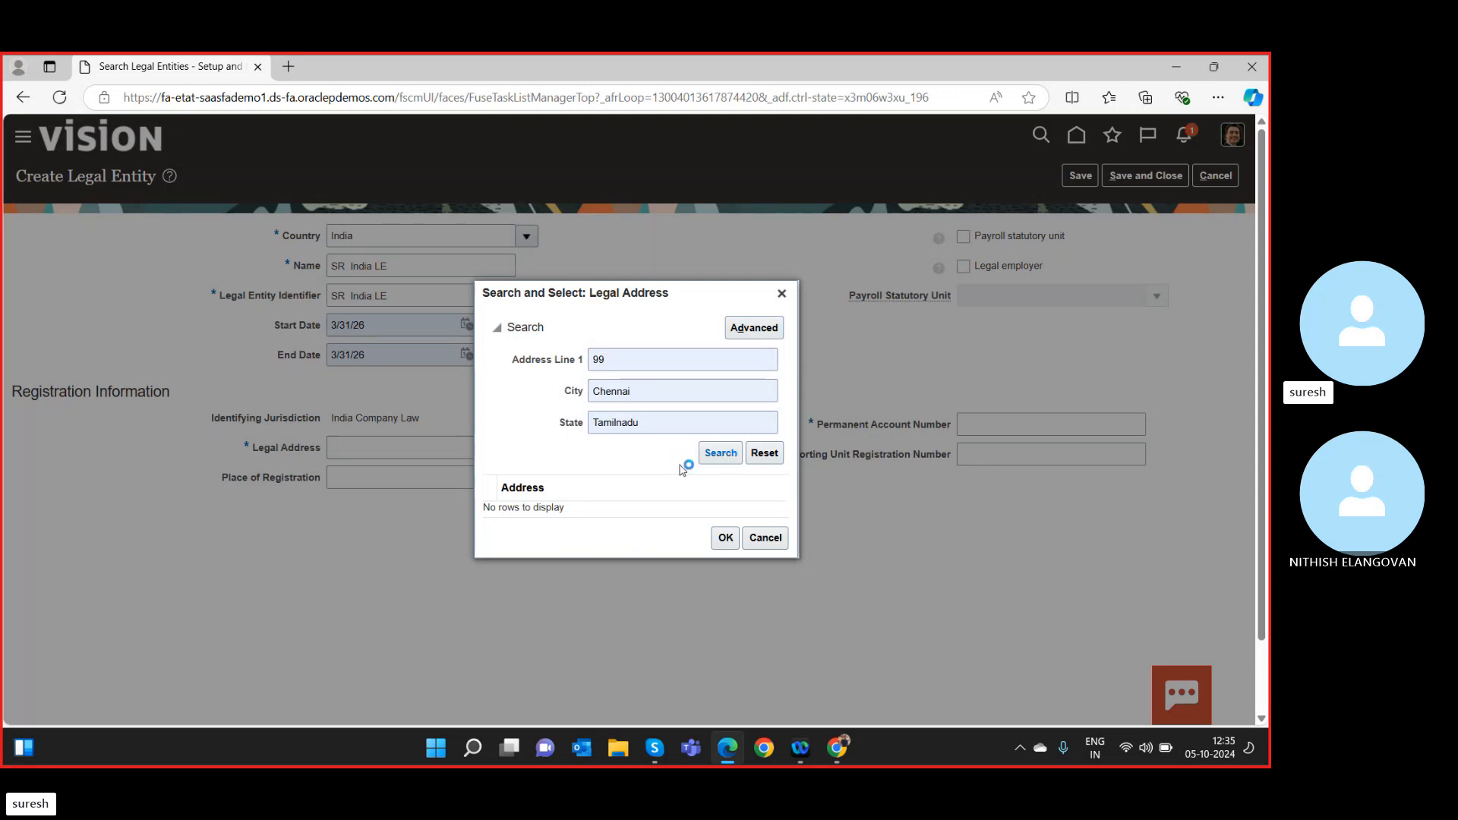
click(726, 538)
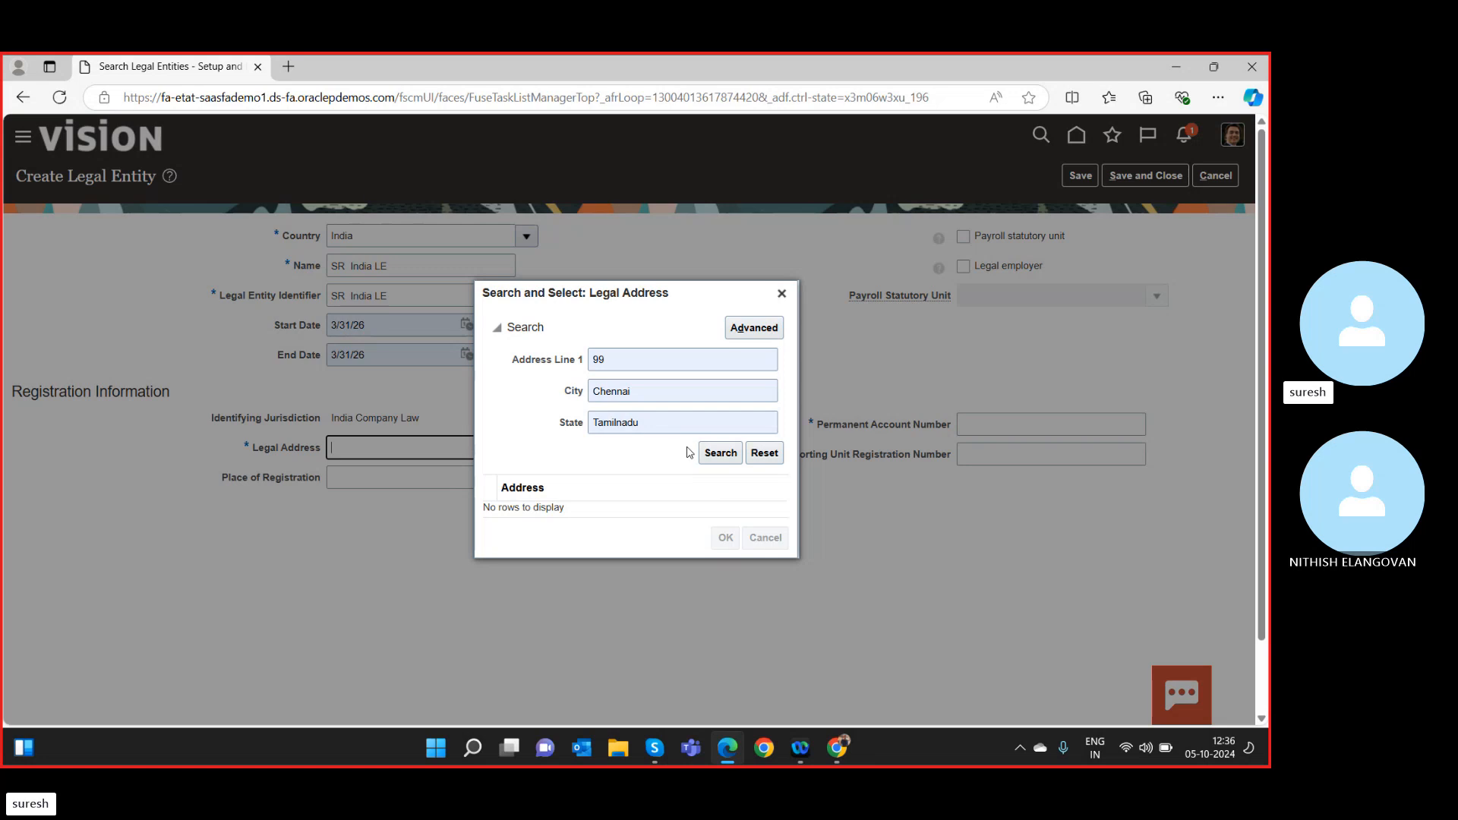
click(722, 454)
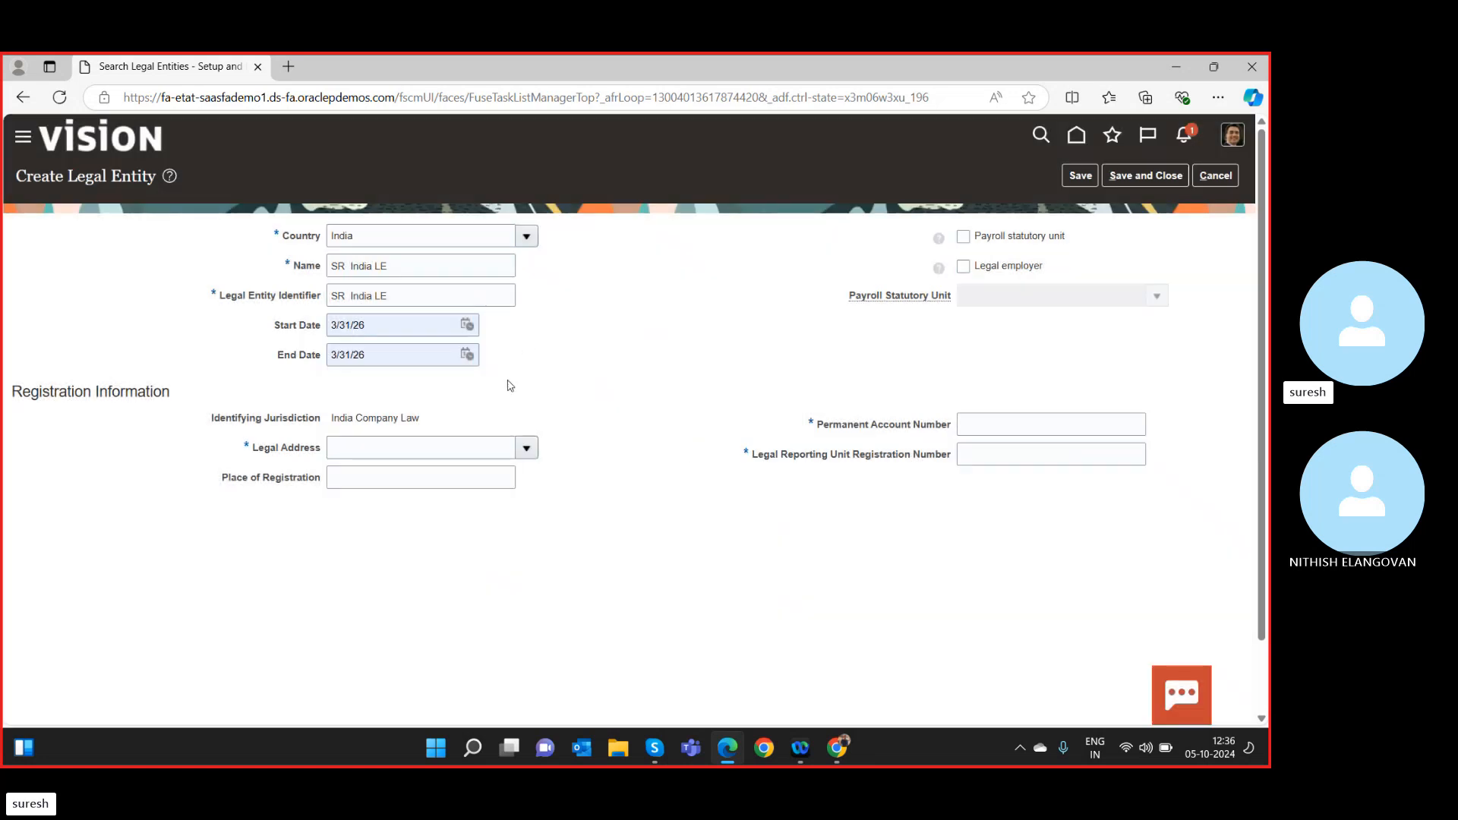
click(492, 476)
click(529, 449)
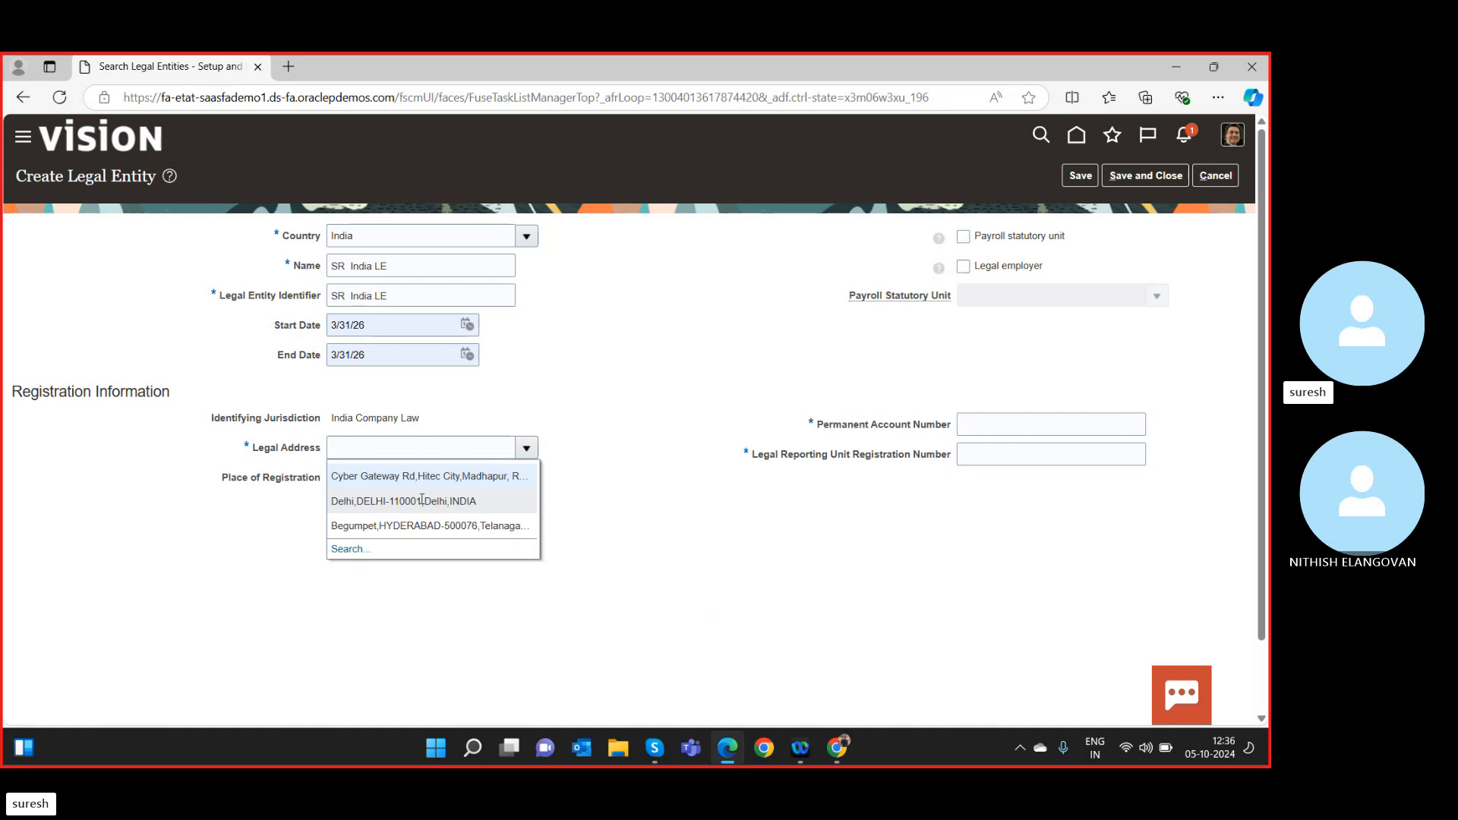
Pick the Delhi legal address, enter the PAN, and reuse it as the reporting unit registration number.
click(389, 483)
click(388, 480)
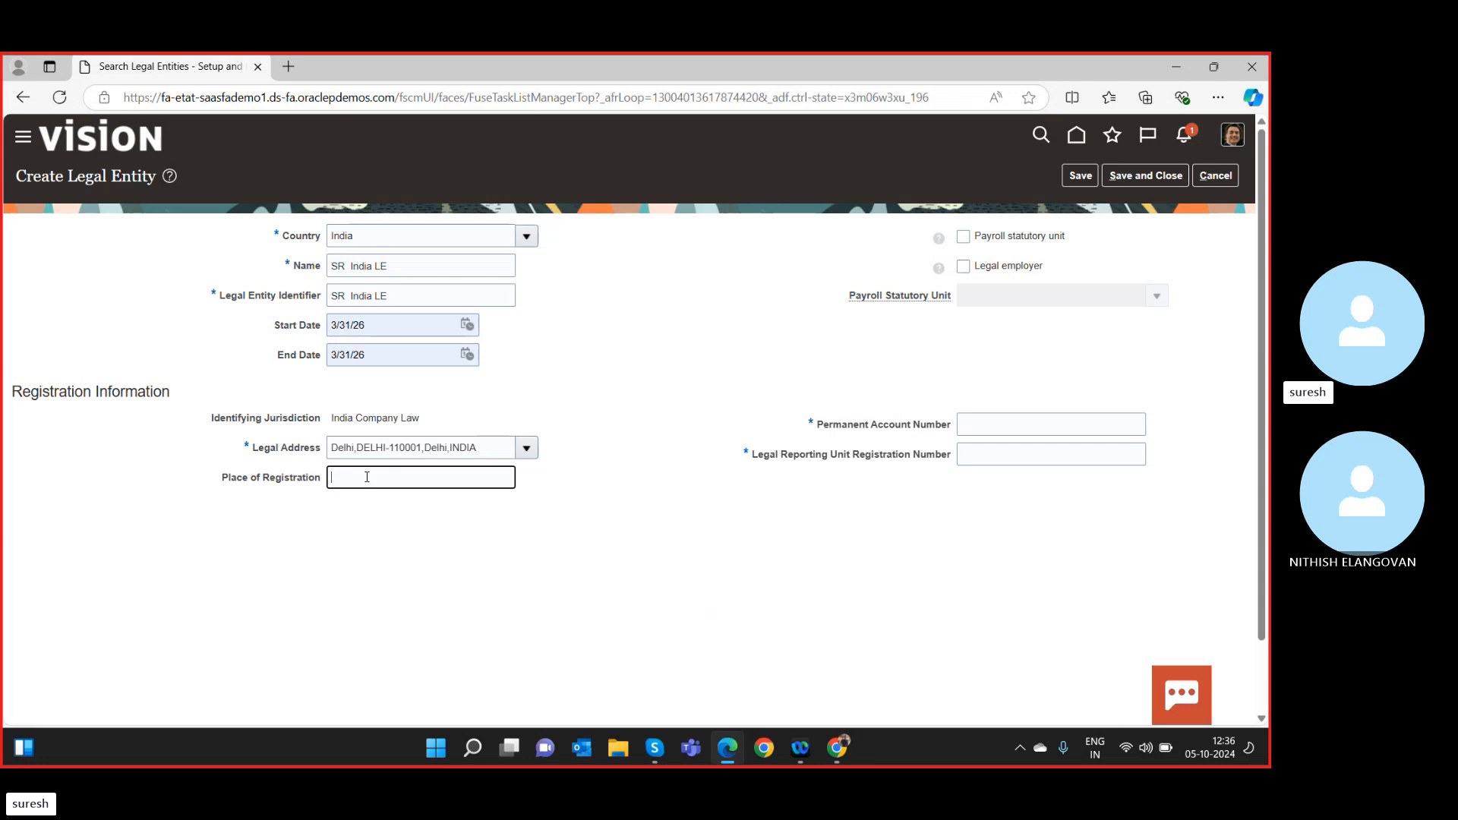
click(973, 427)
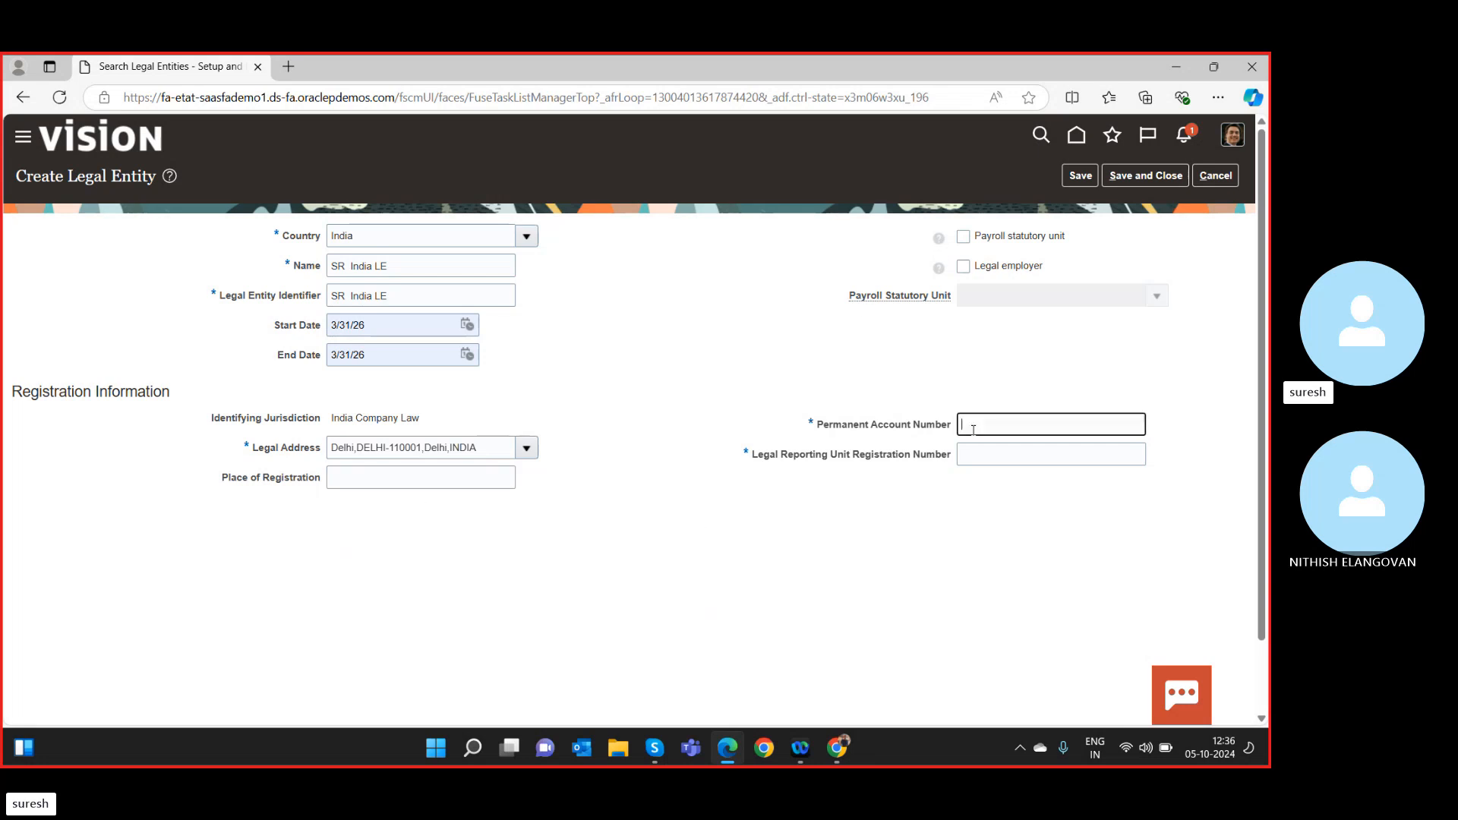
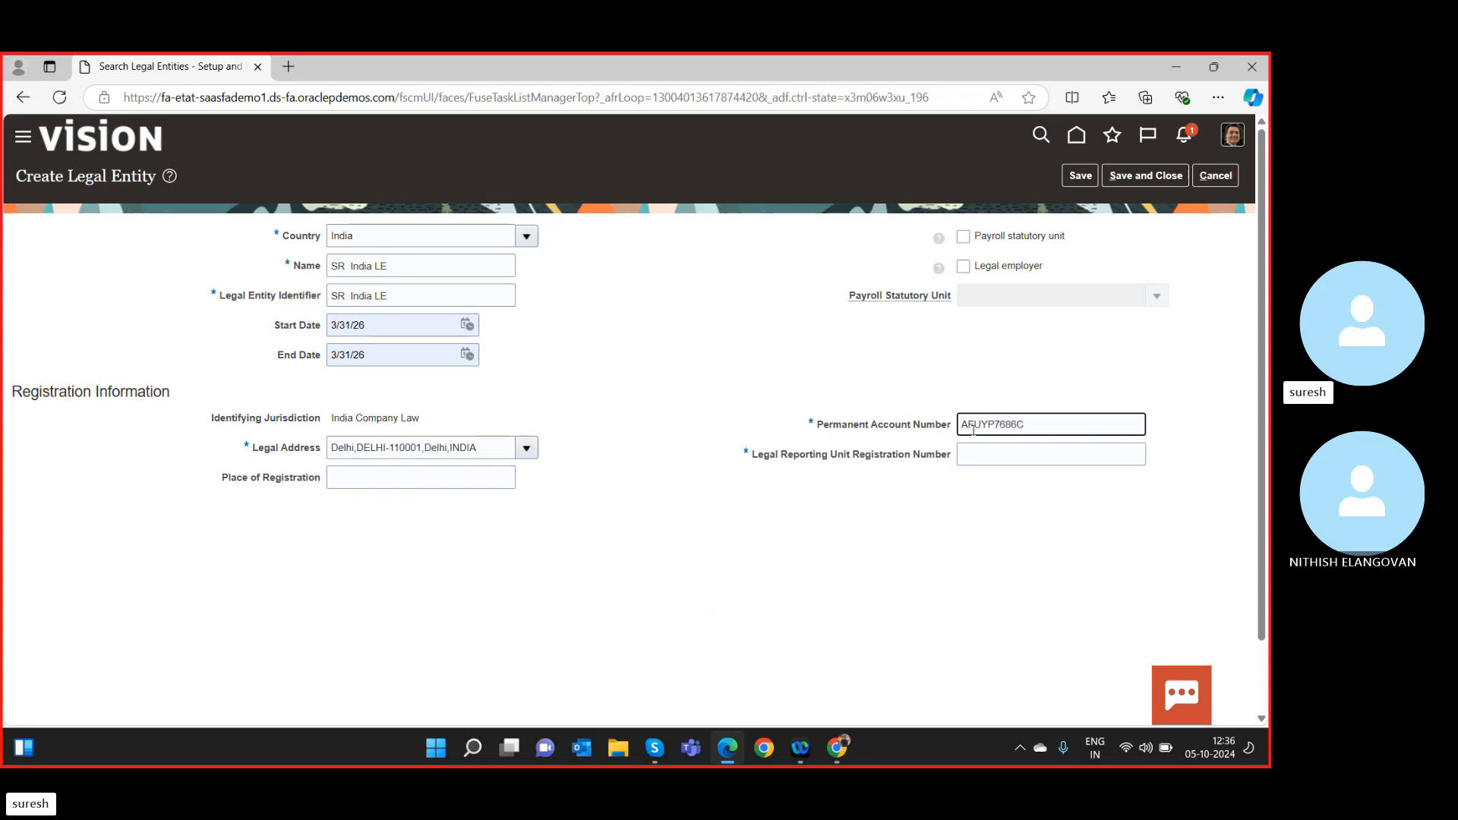
key(Tab)
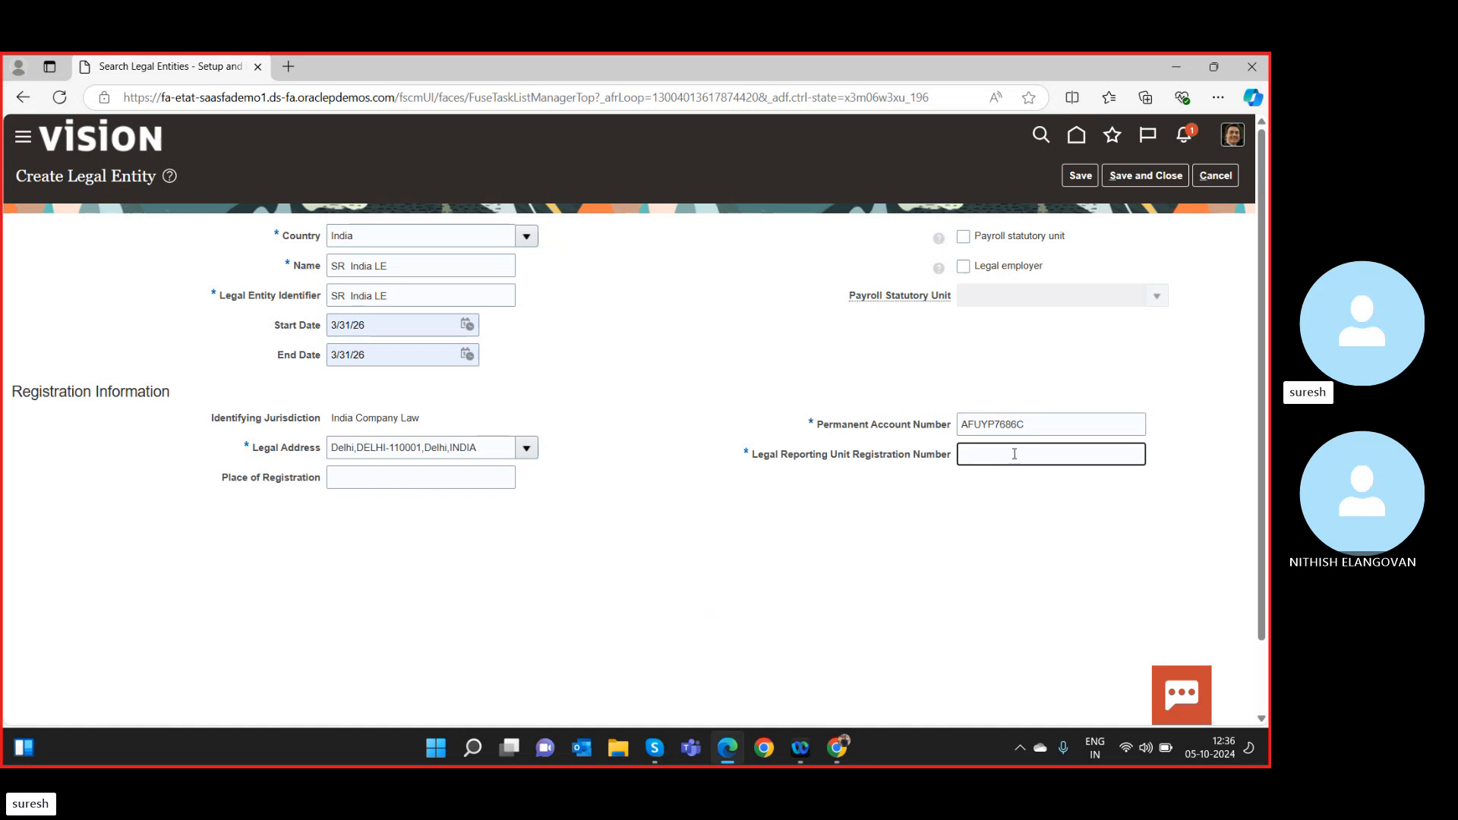
double_click(1028, 429)
key(ctrl+c)
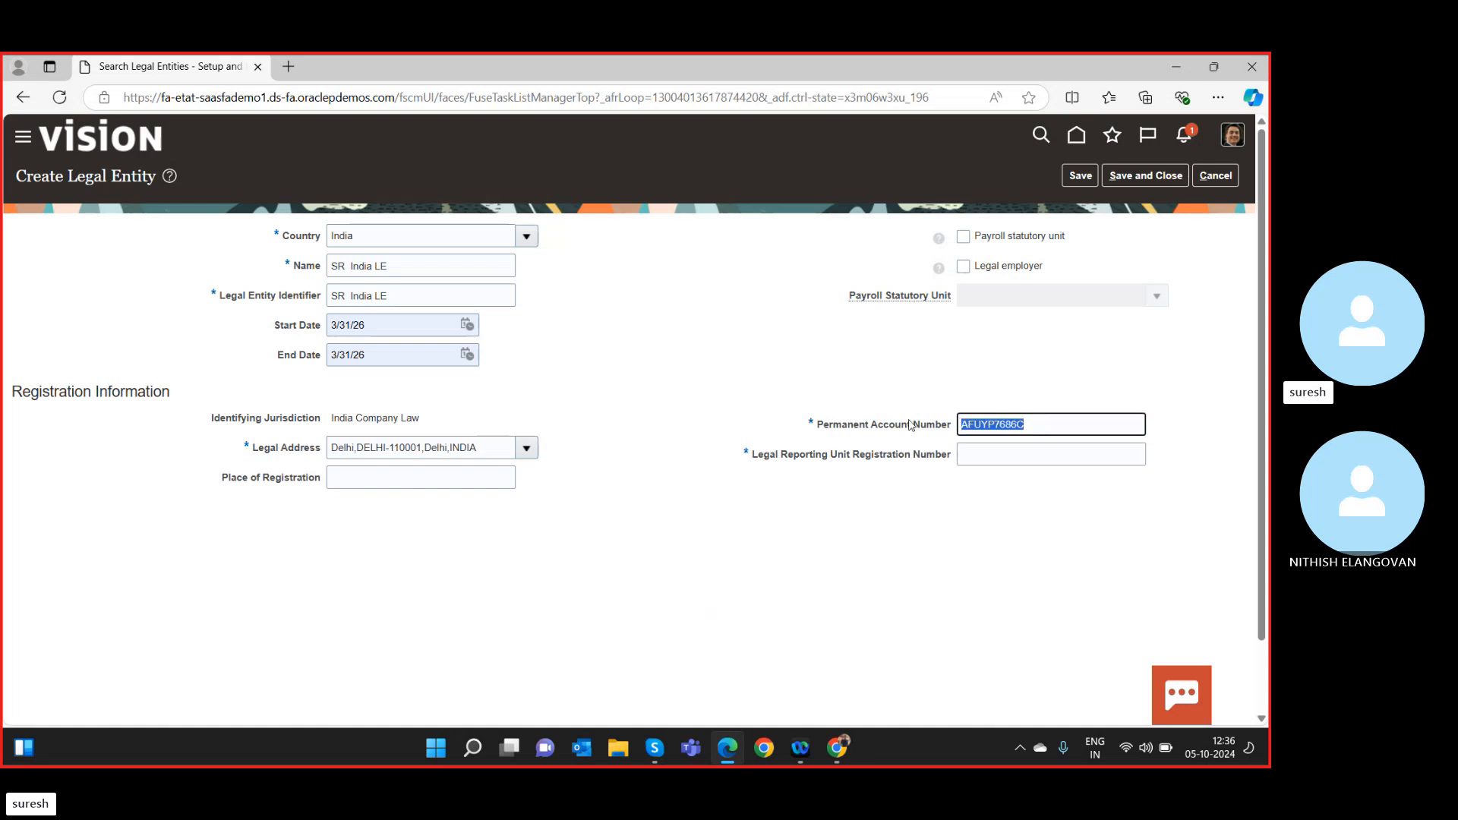
click(985, 454)
key(ctrl+v)
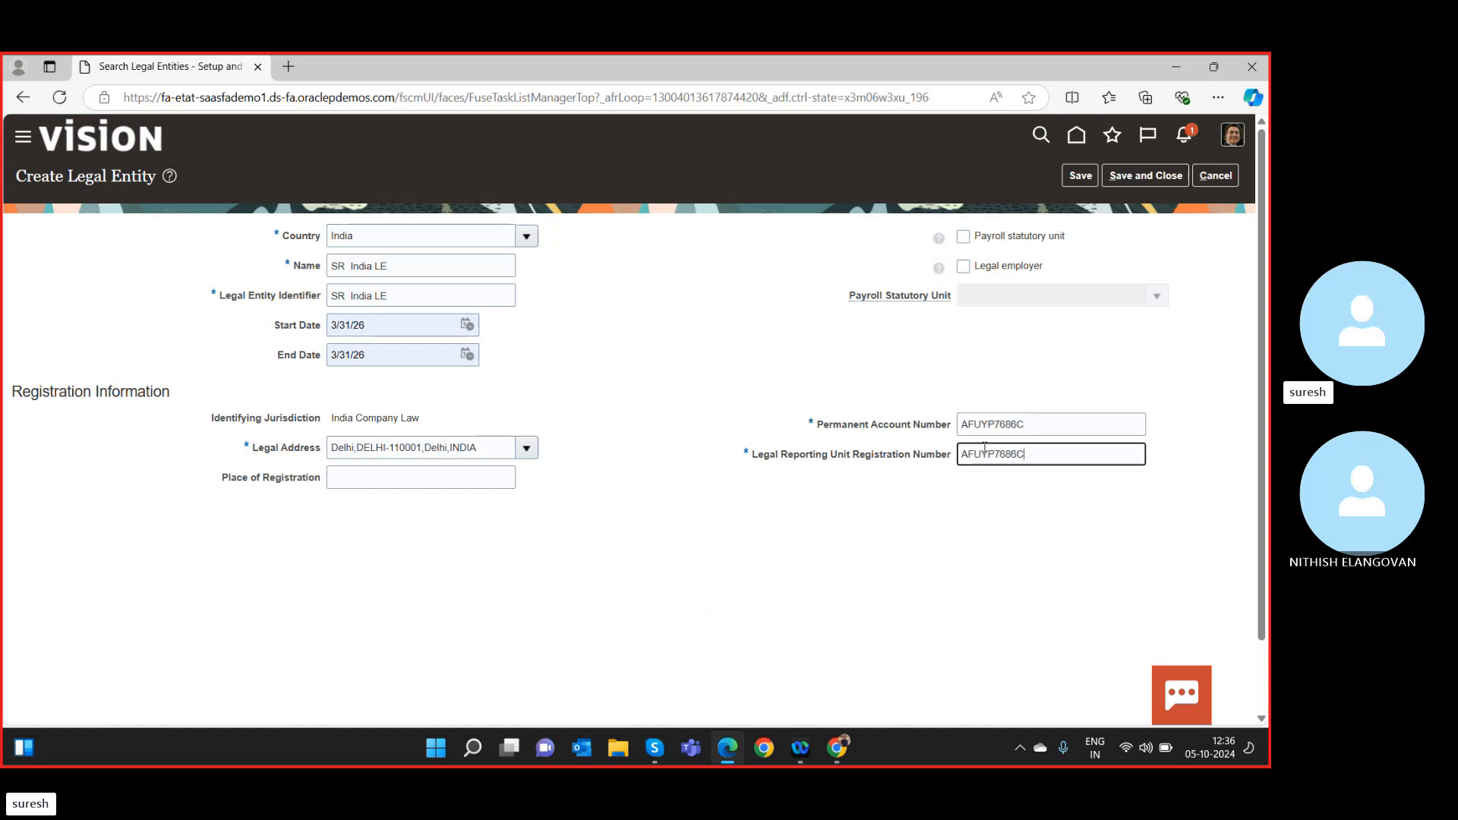
Mark SR India LE as a legal employer and payroll statutory unit.
click(963, 267)
click(963, 237)
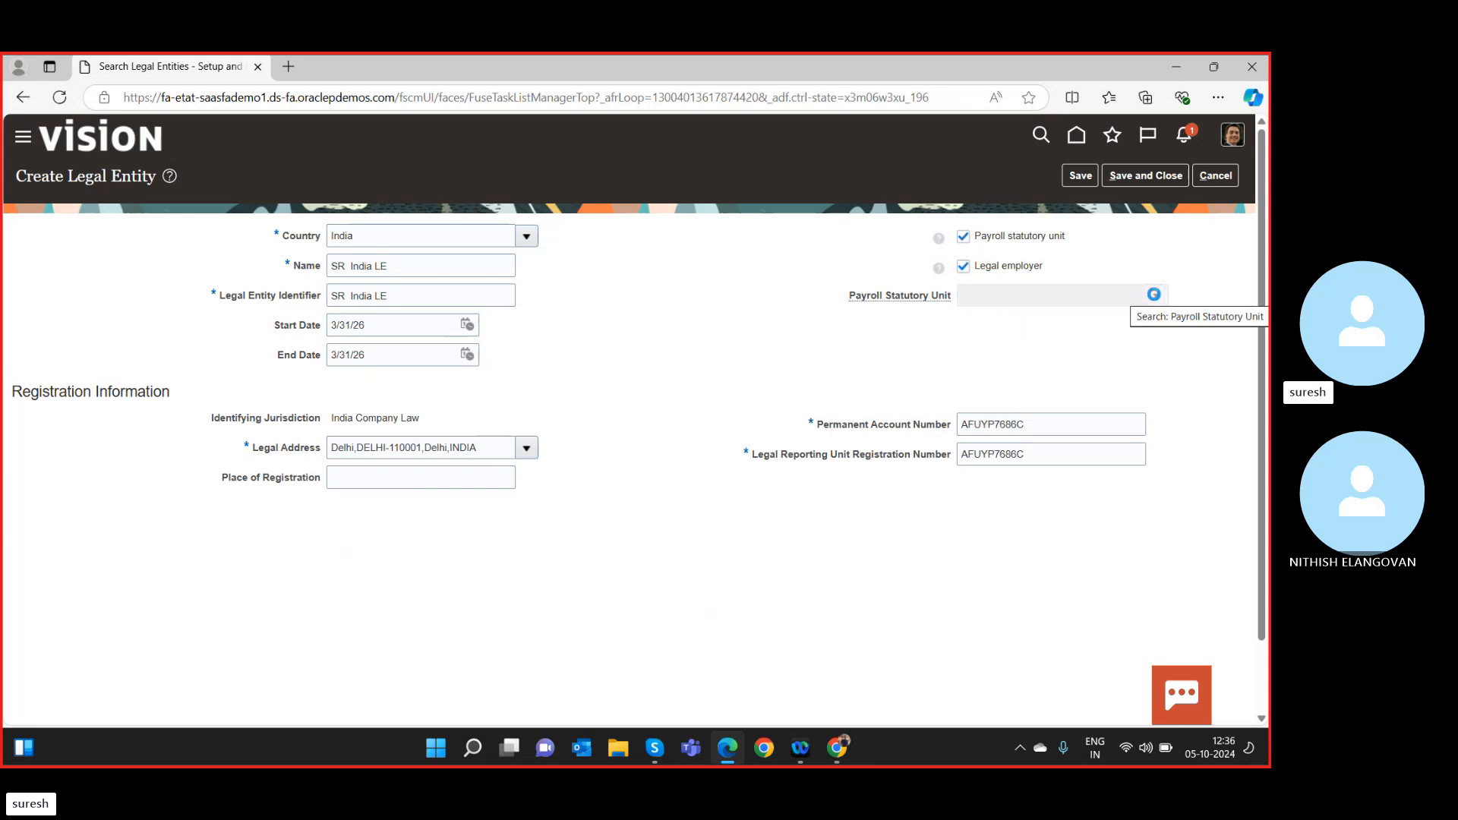
click(1155, 295)
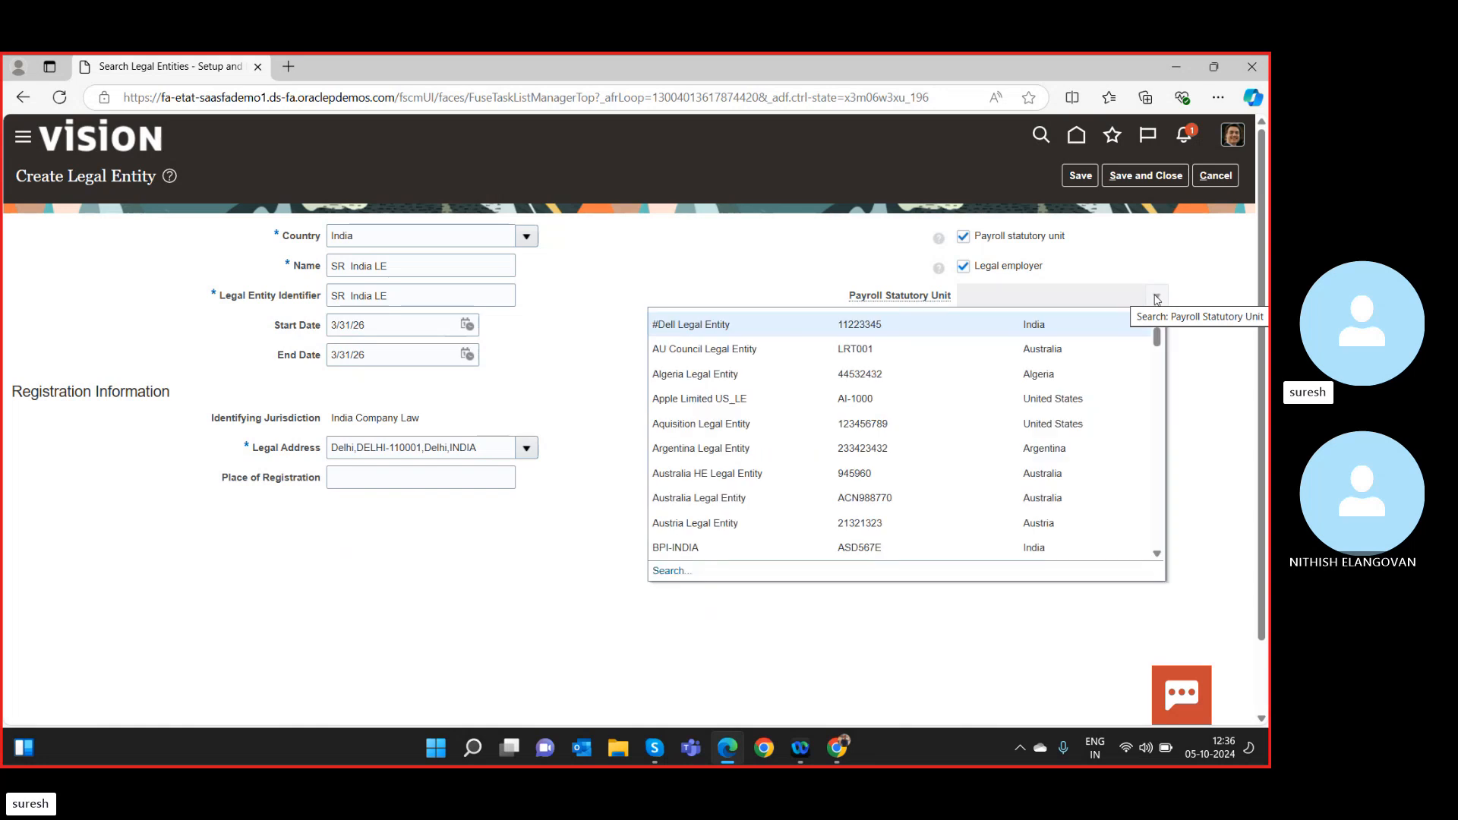
click(1206, 263)
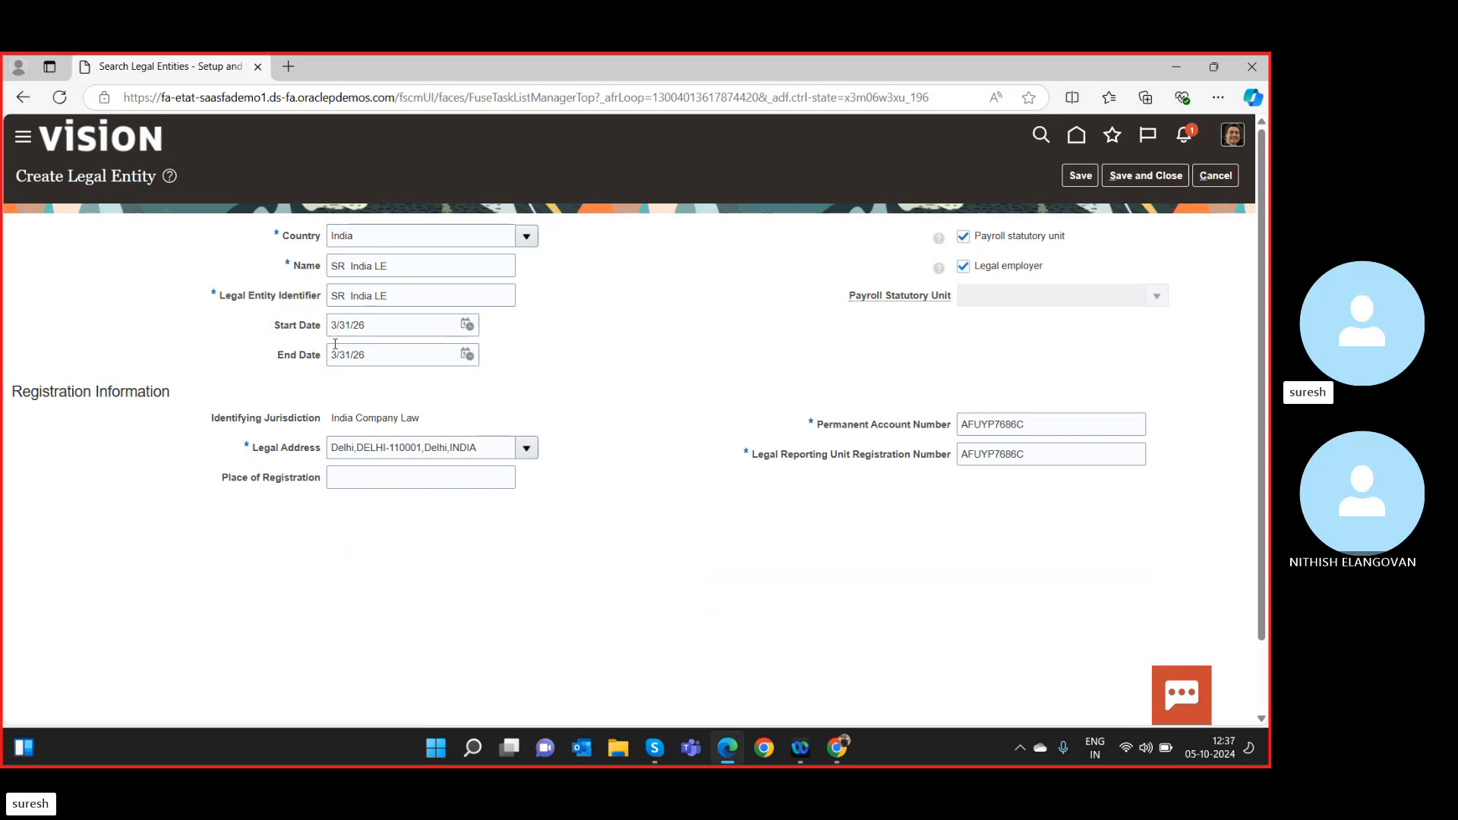
Clear the start and end dates and save the legal entity.
drag(426, 327, 214, 329)
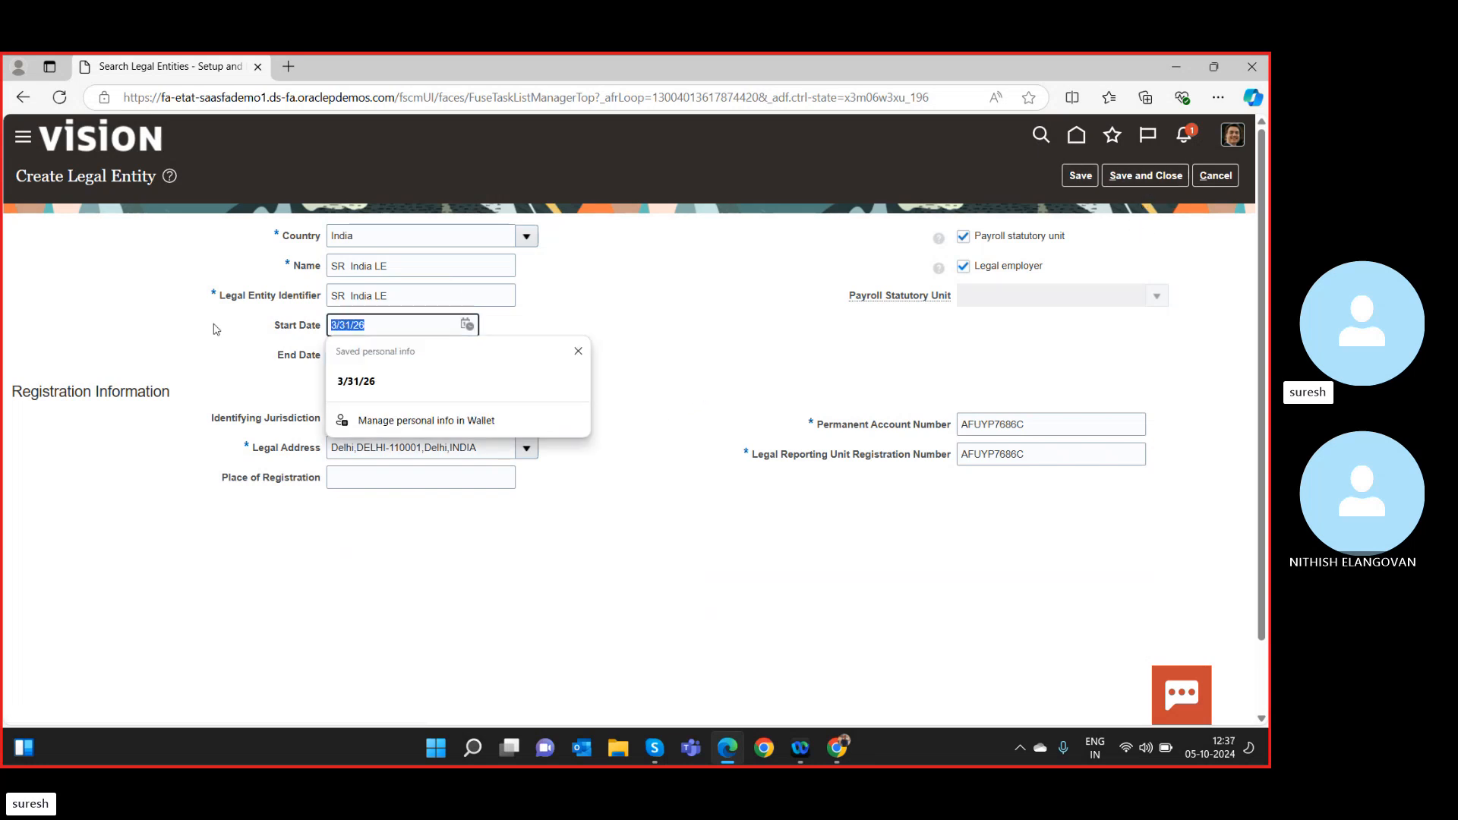
key(BackSpace)
drag(385, 357, 177, 363)
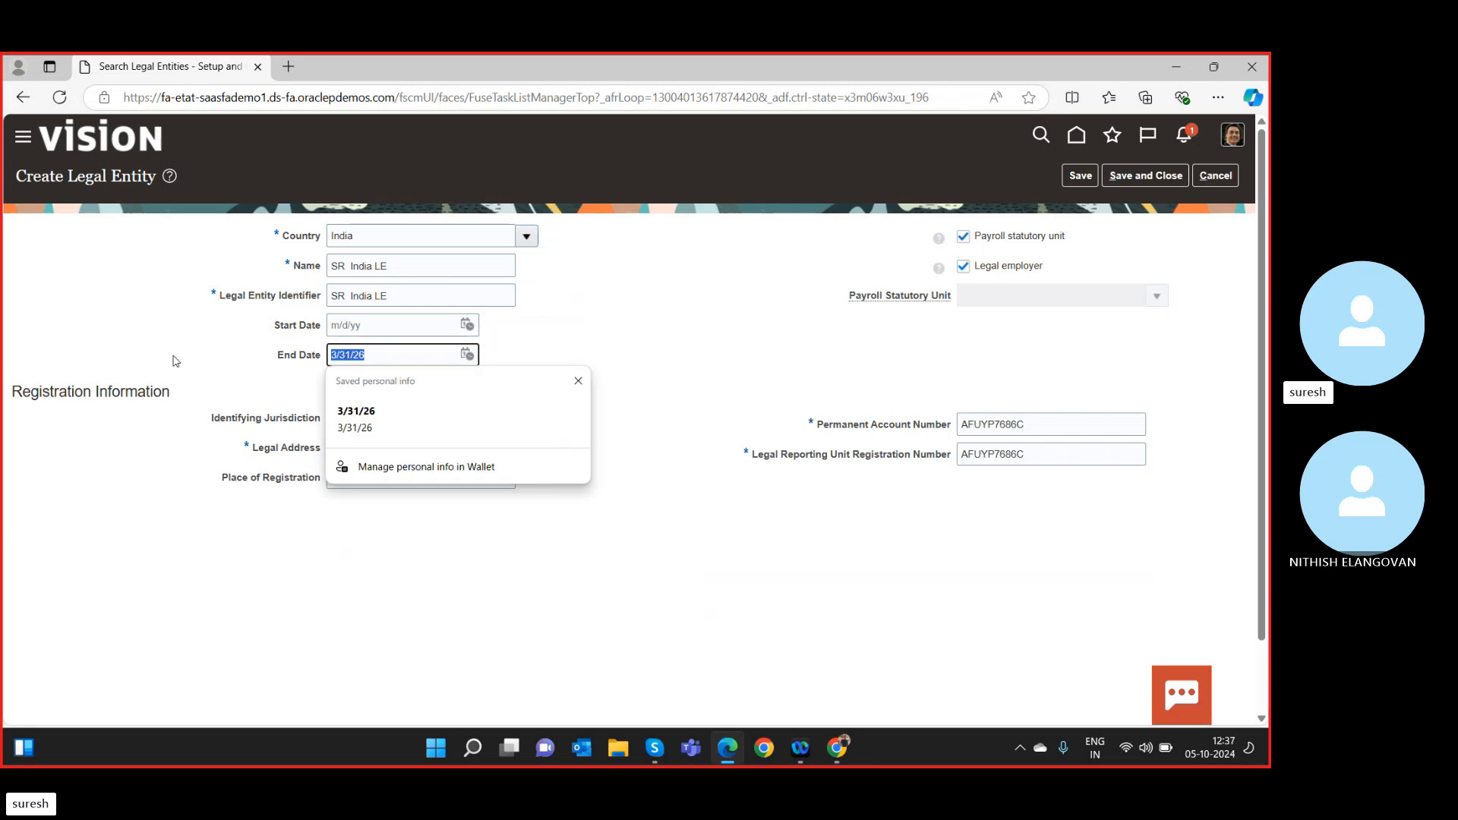
key(BackSpace)
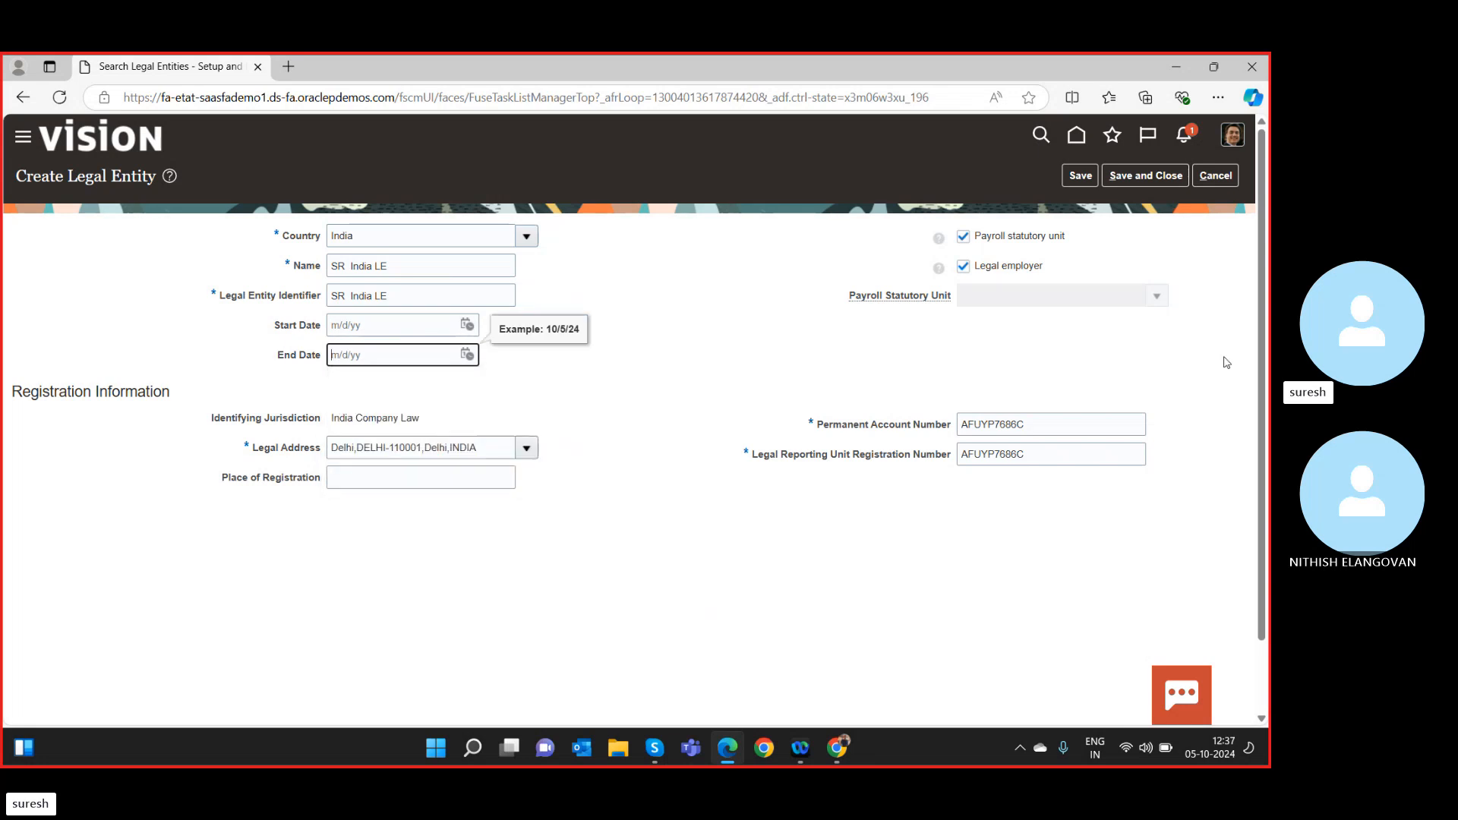
click(1124, 175)
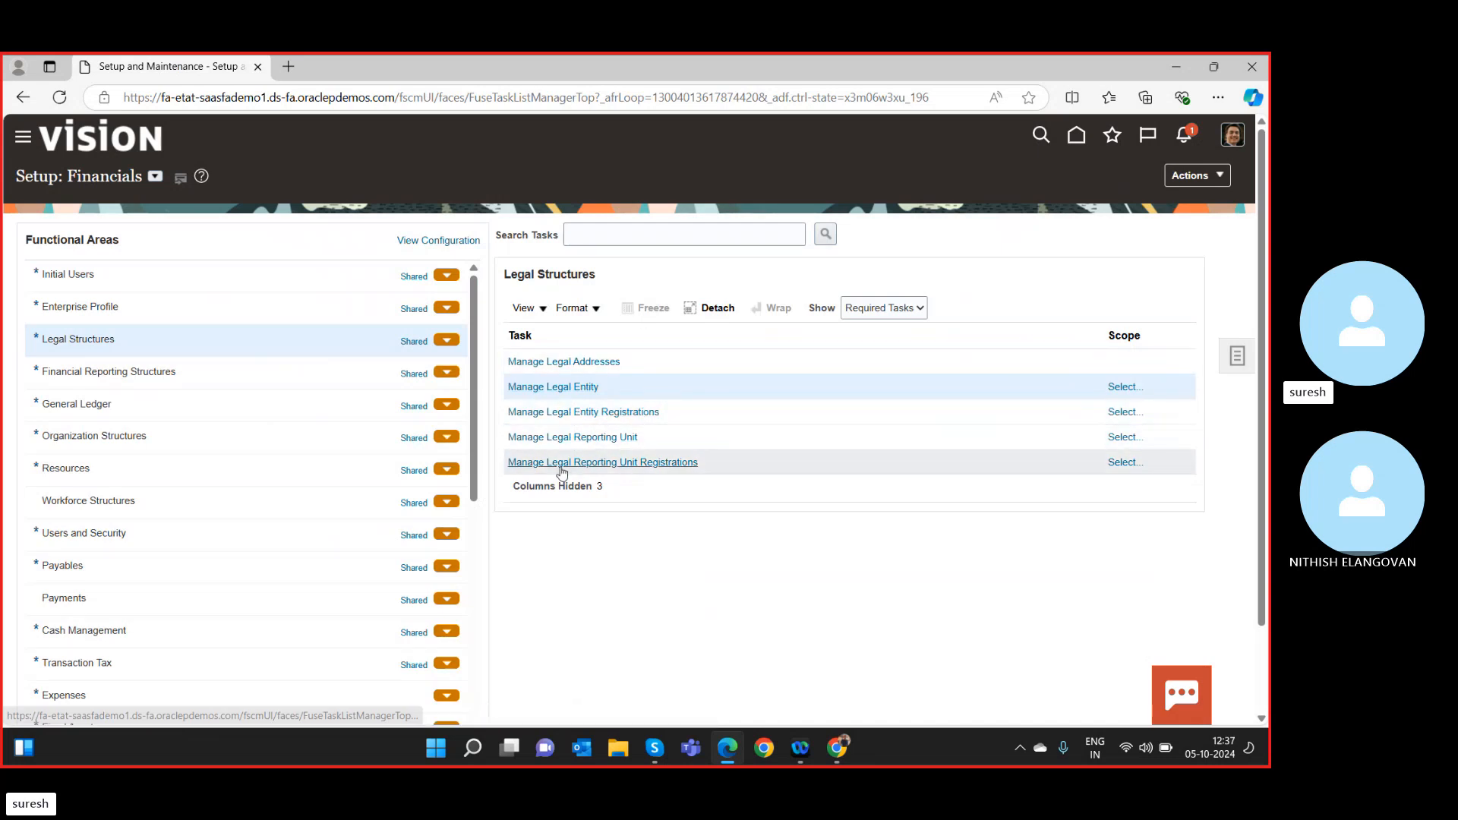
Scope Manage Registrations to SR India LE by searching legal entities for 'sr' and selecting it.
click(594, 414)
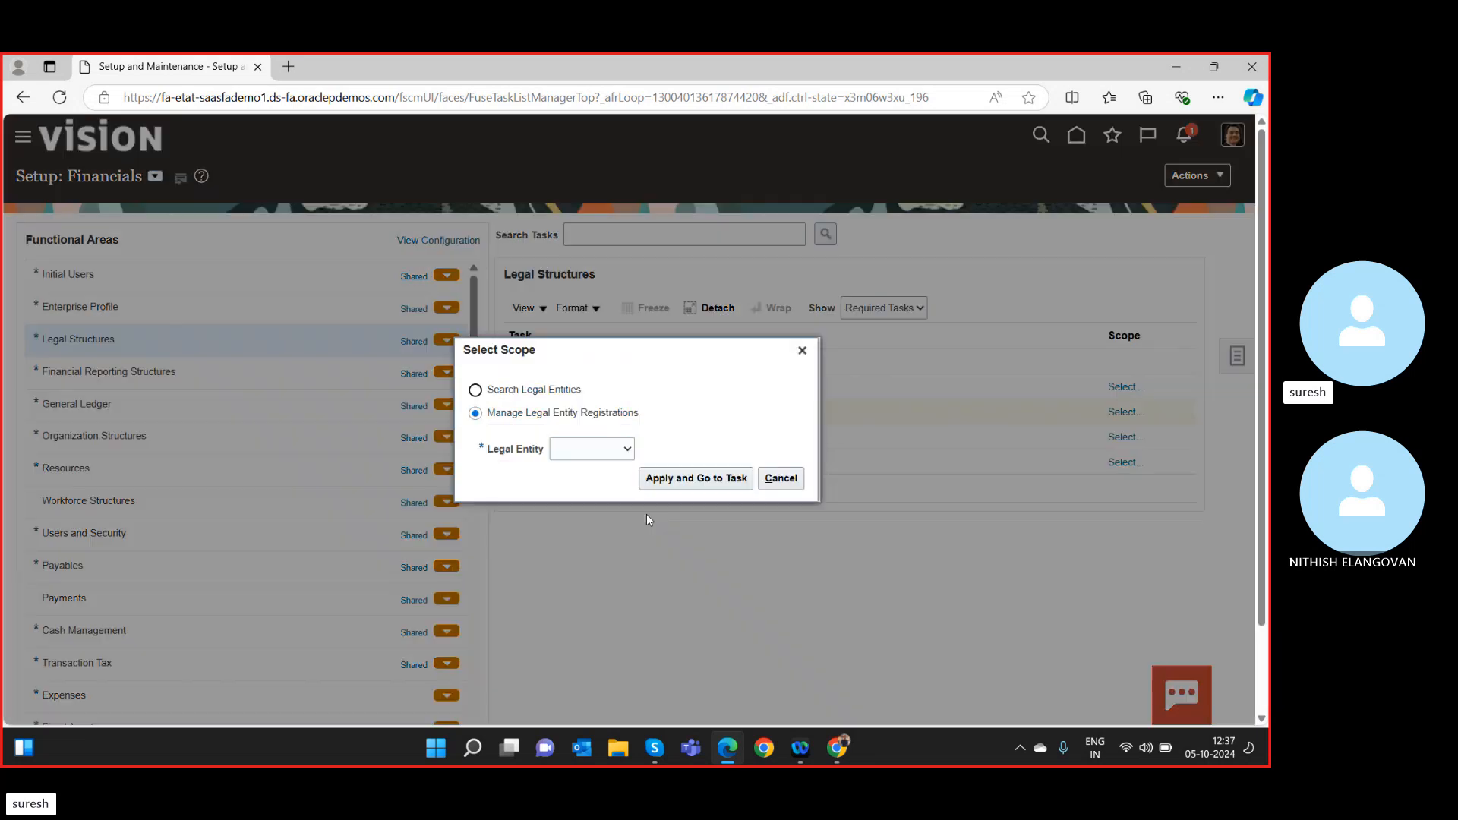
click(613, 449)
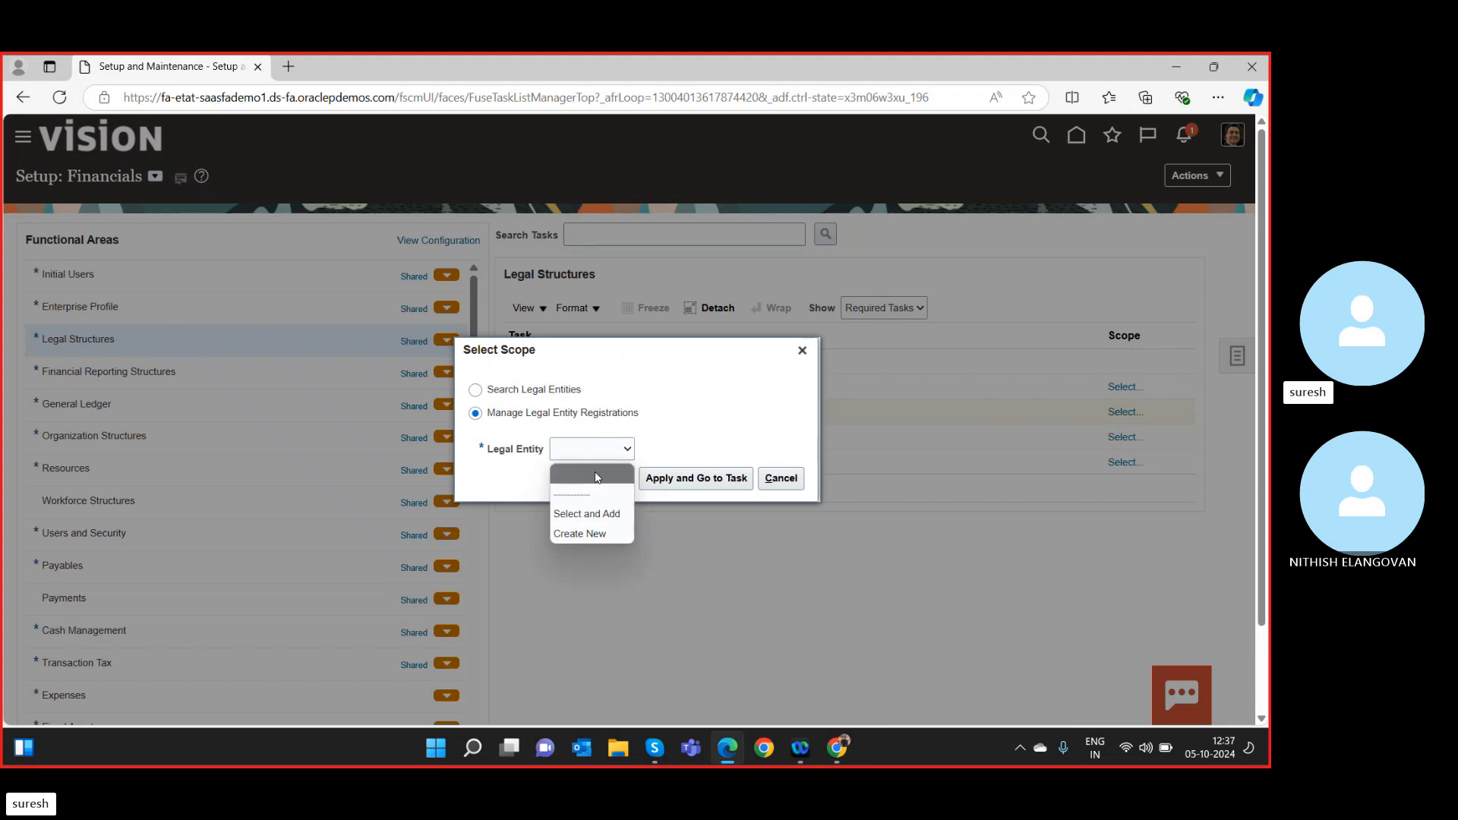
click(598, 514)
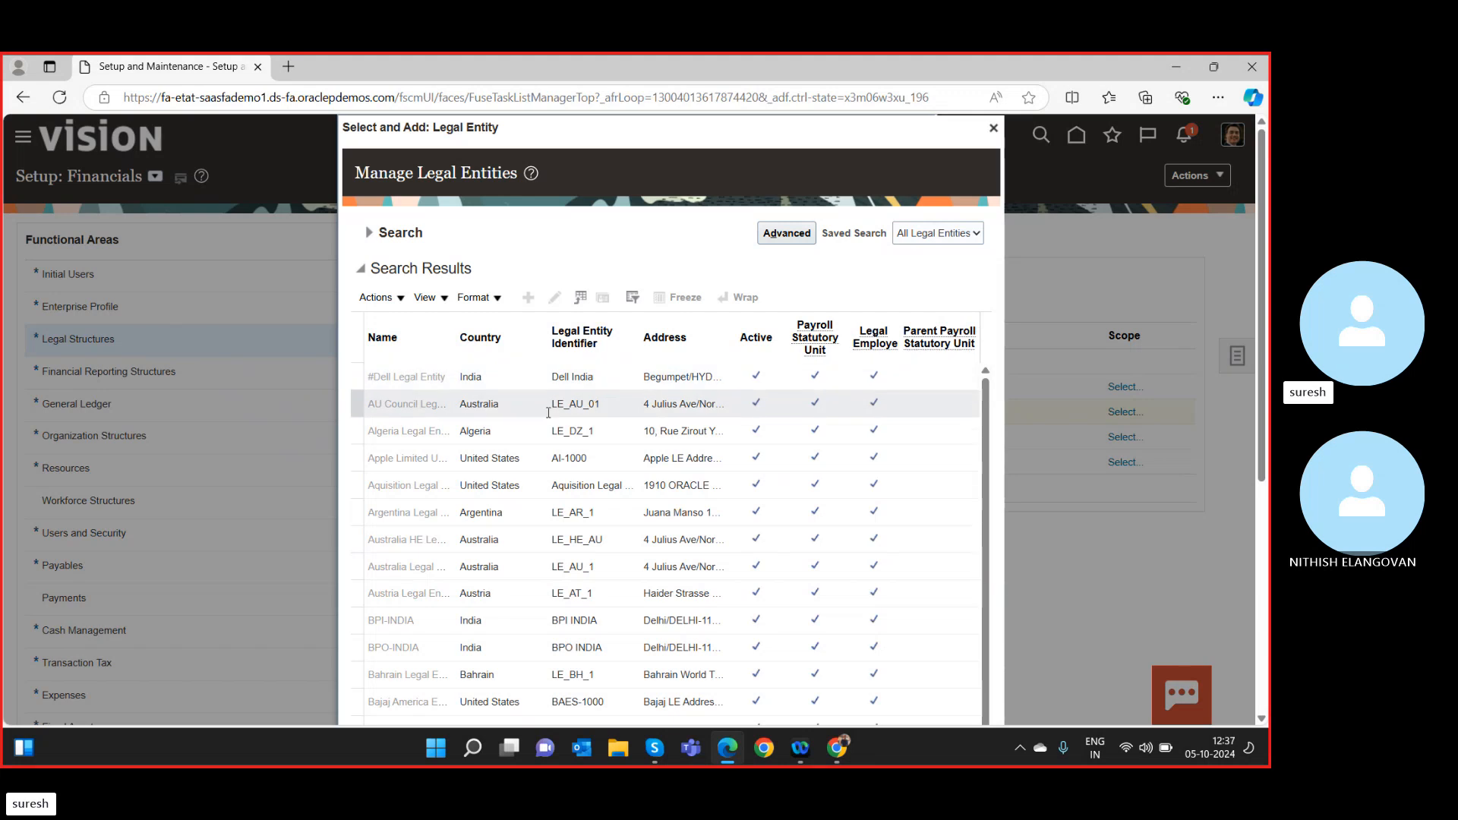
scroll(418, 517, down, 1)
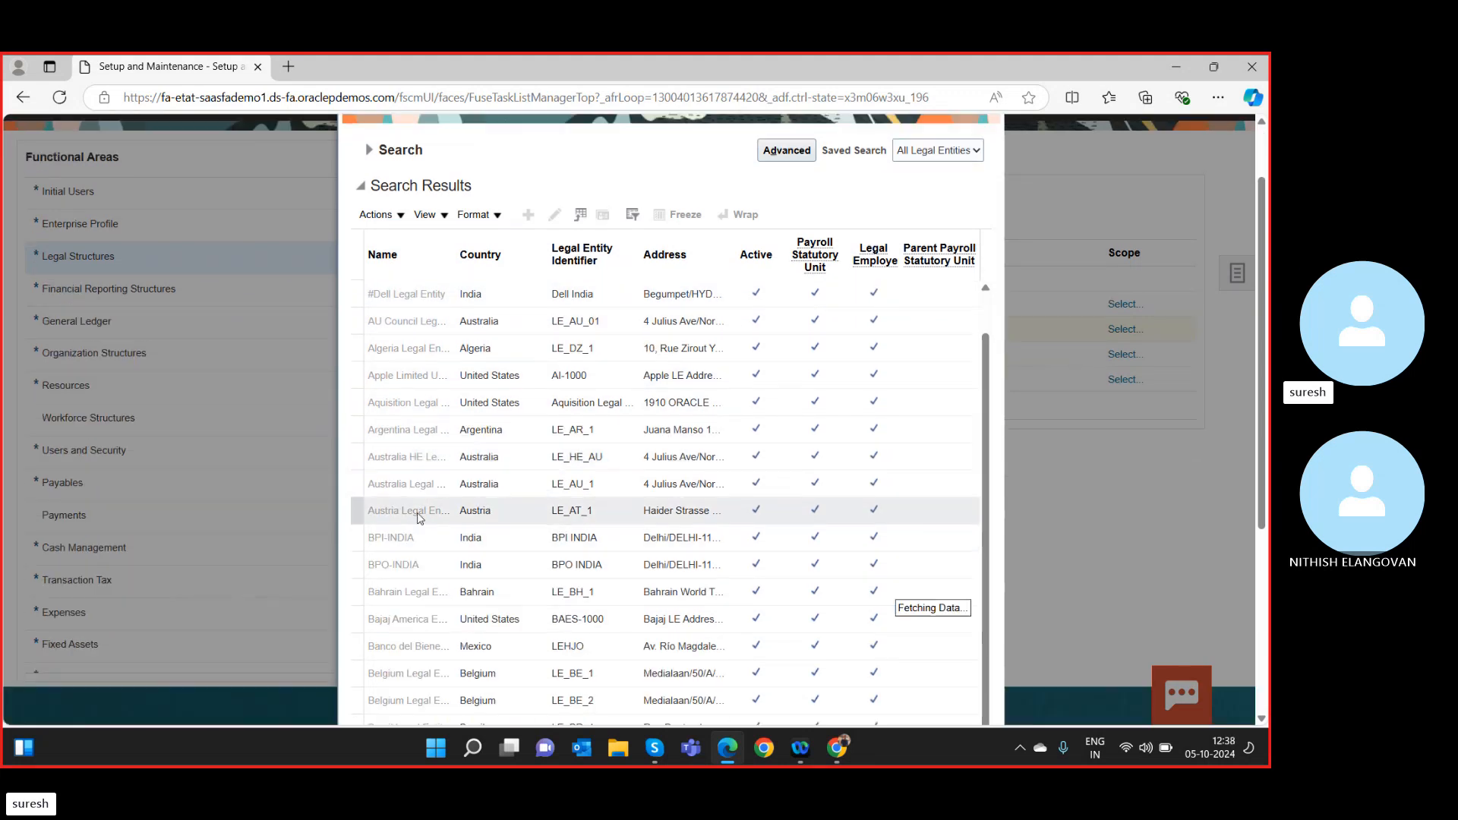
scroll(418, 514, up, 1)
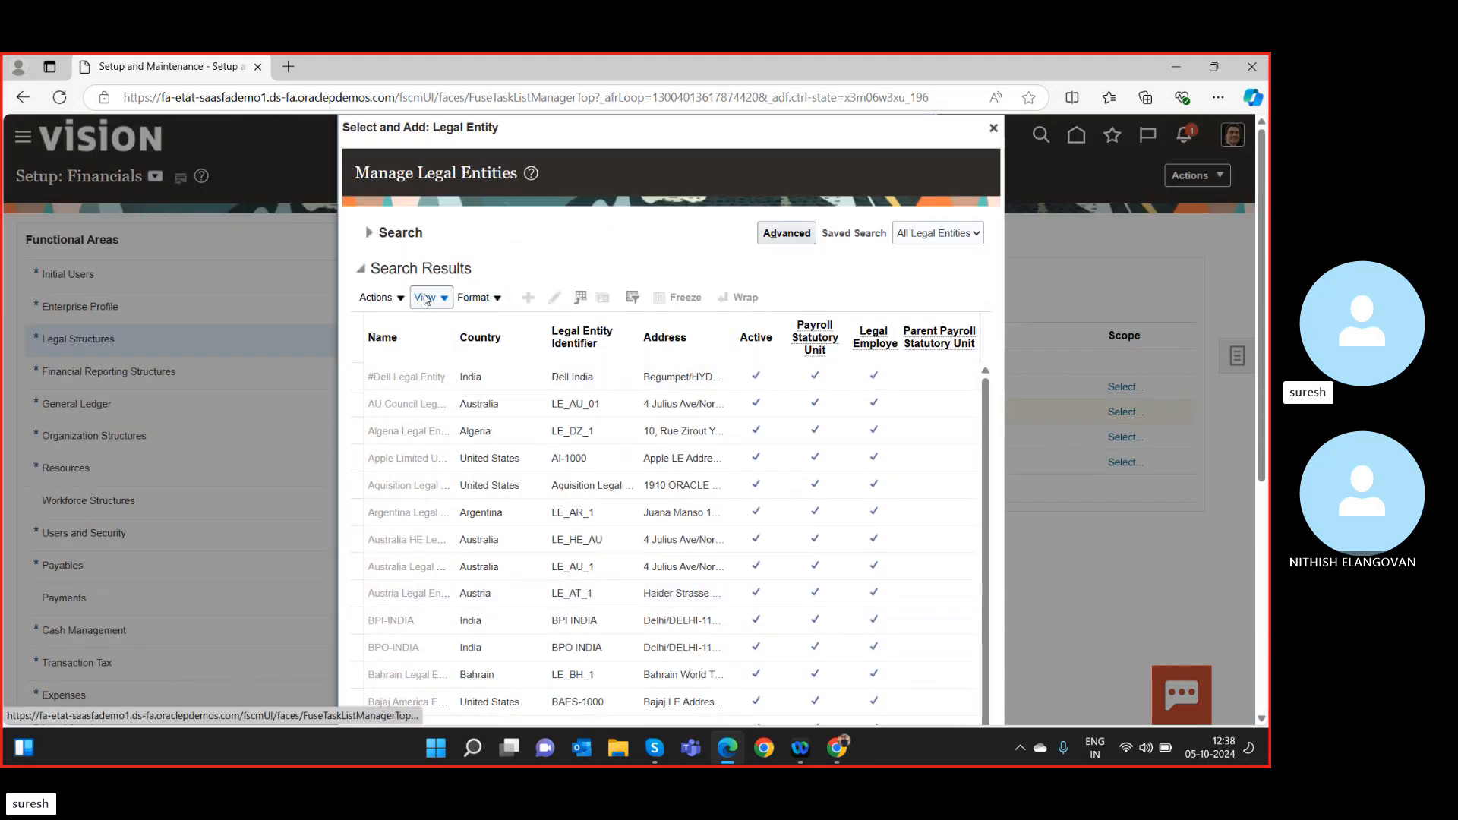
click(368, 233)
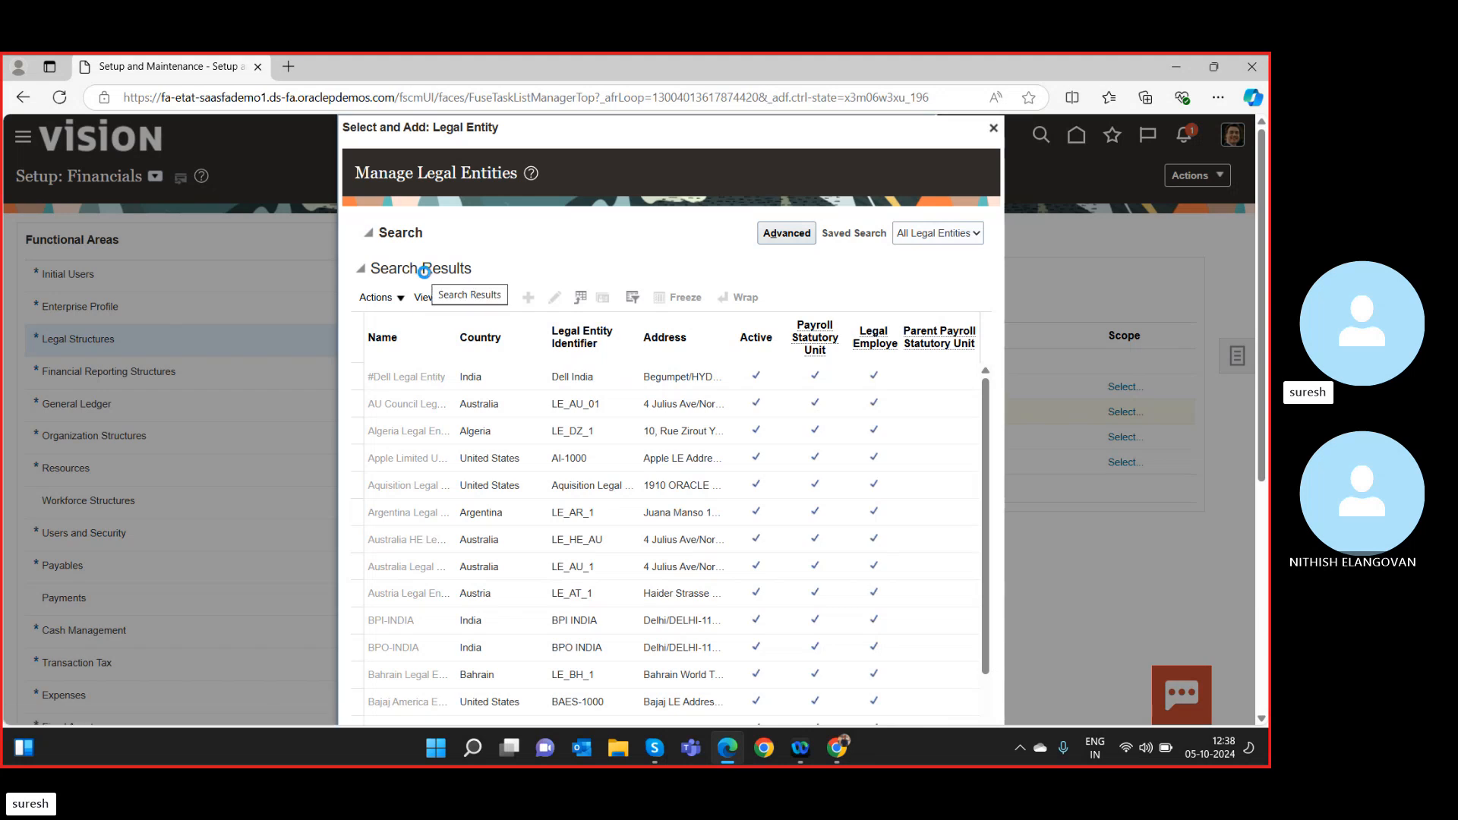
click(480, 263)
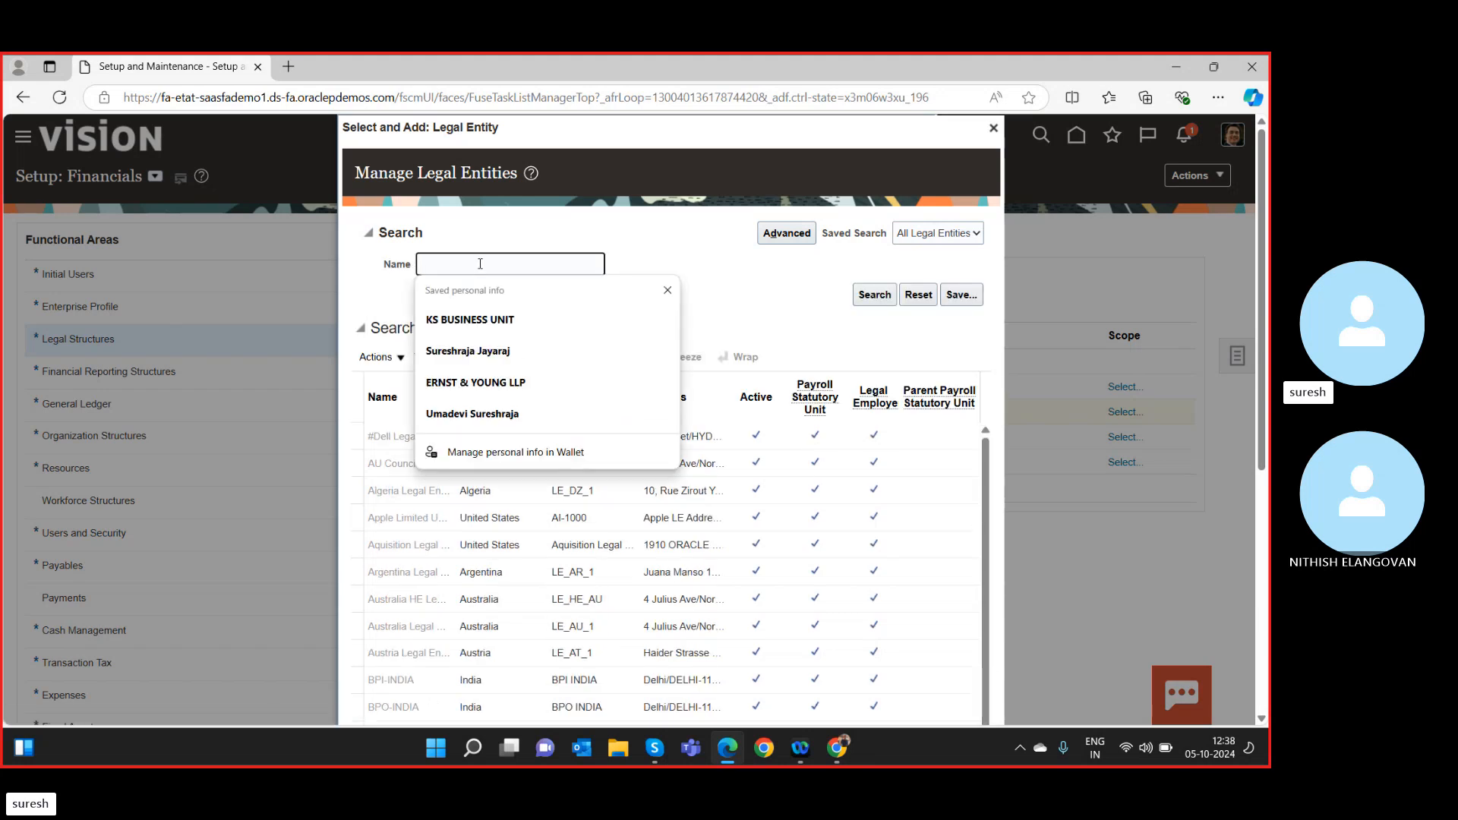
text(s)
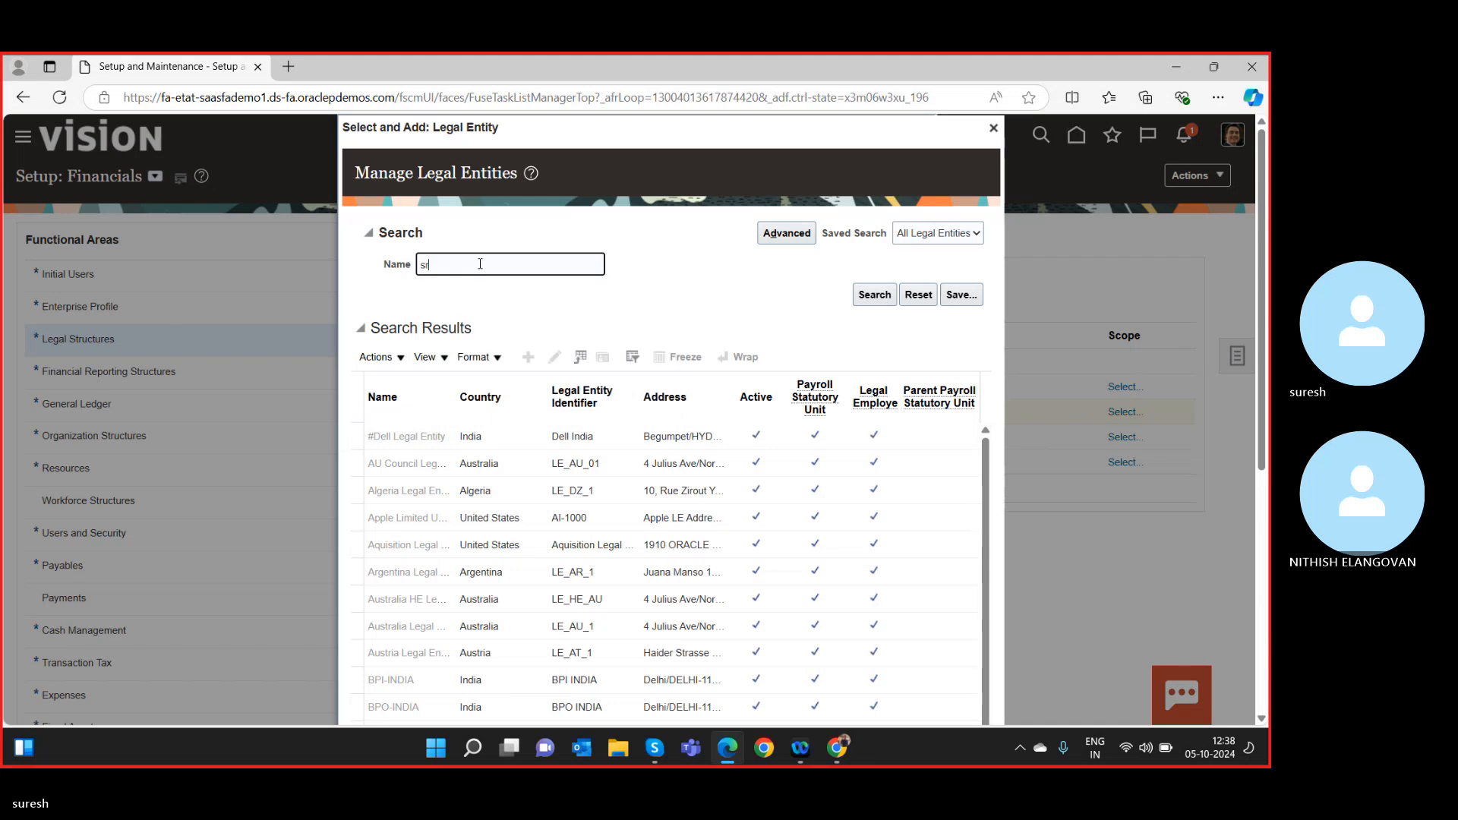
click(864, 296)
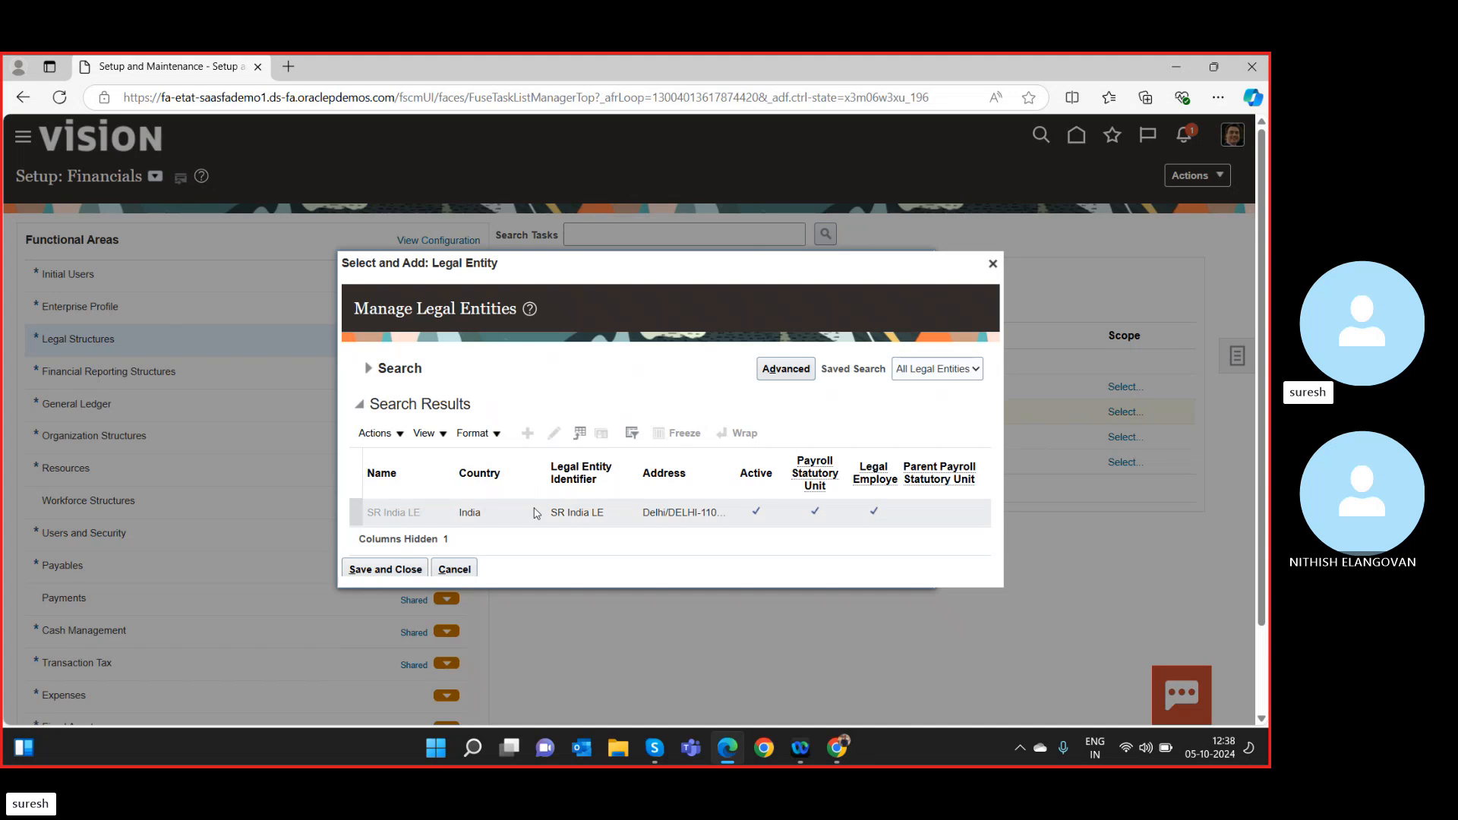
click(573, 512)
click(384, 569)
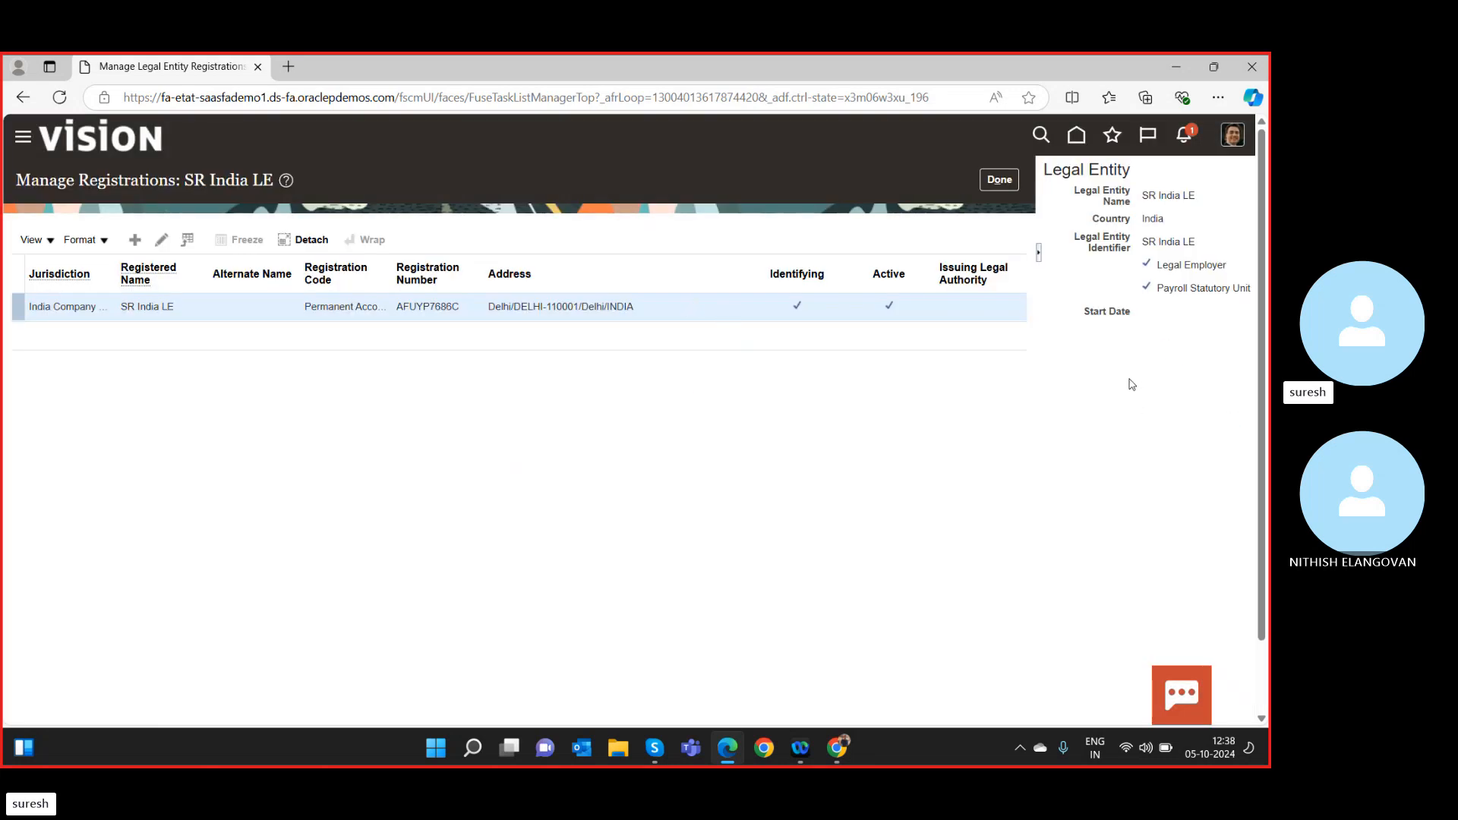
Collapse the Legal Entity panel and finish with the SR India LE registrations.
click(1039, 254)
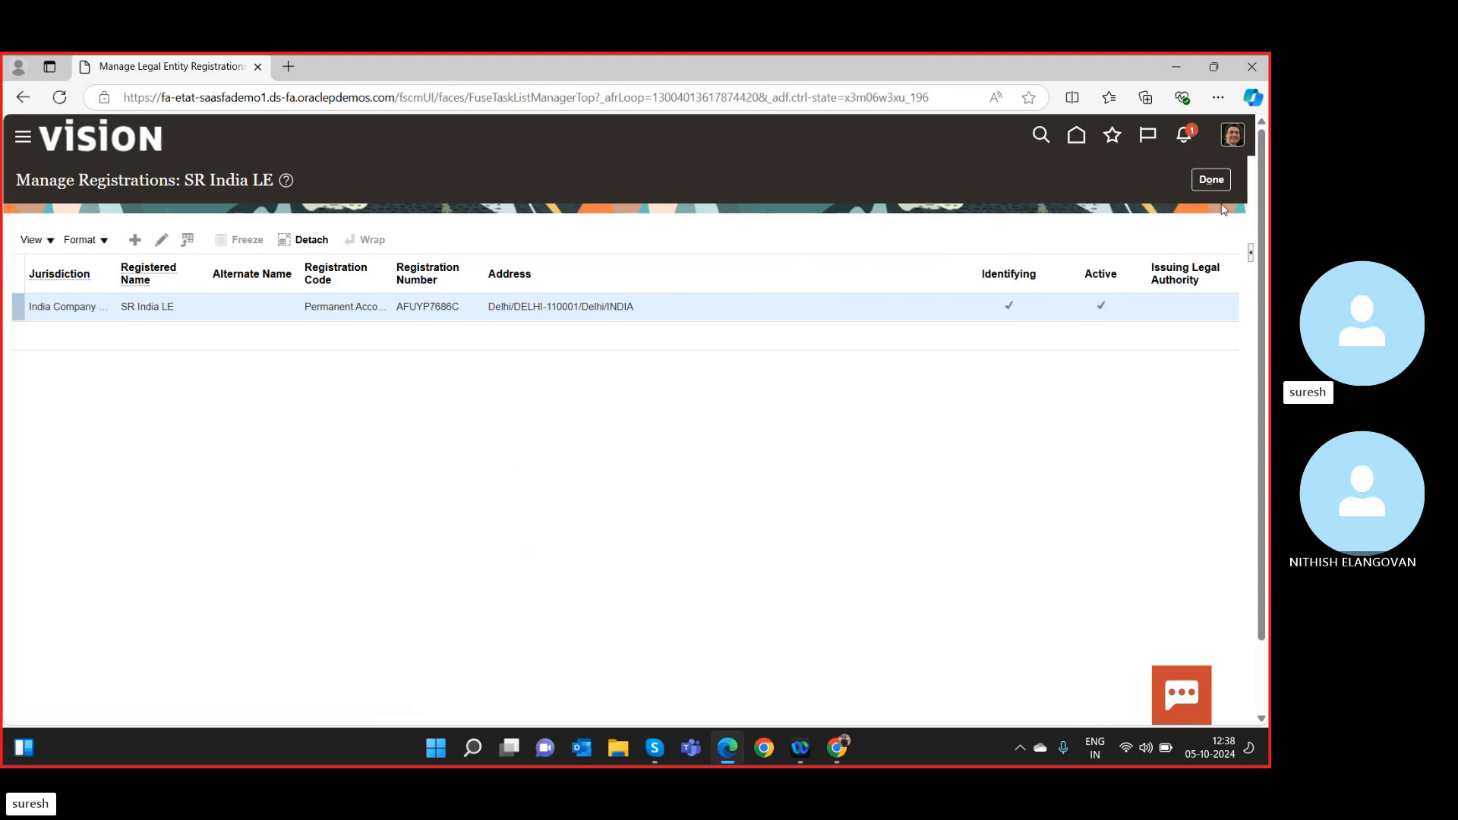
click(1213, 181)
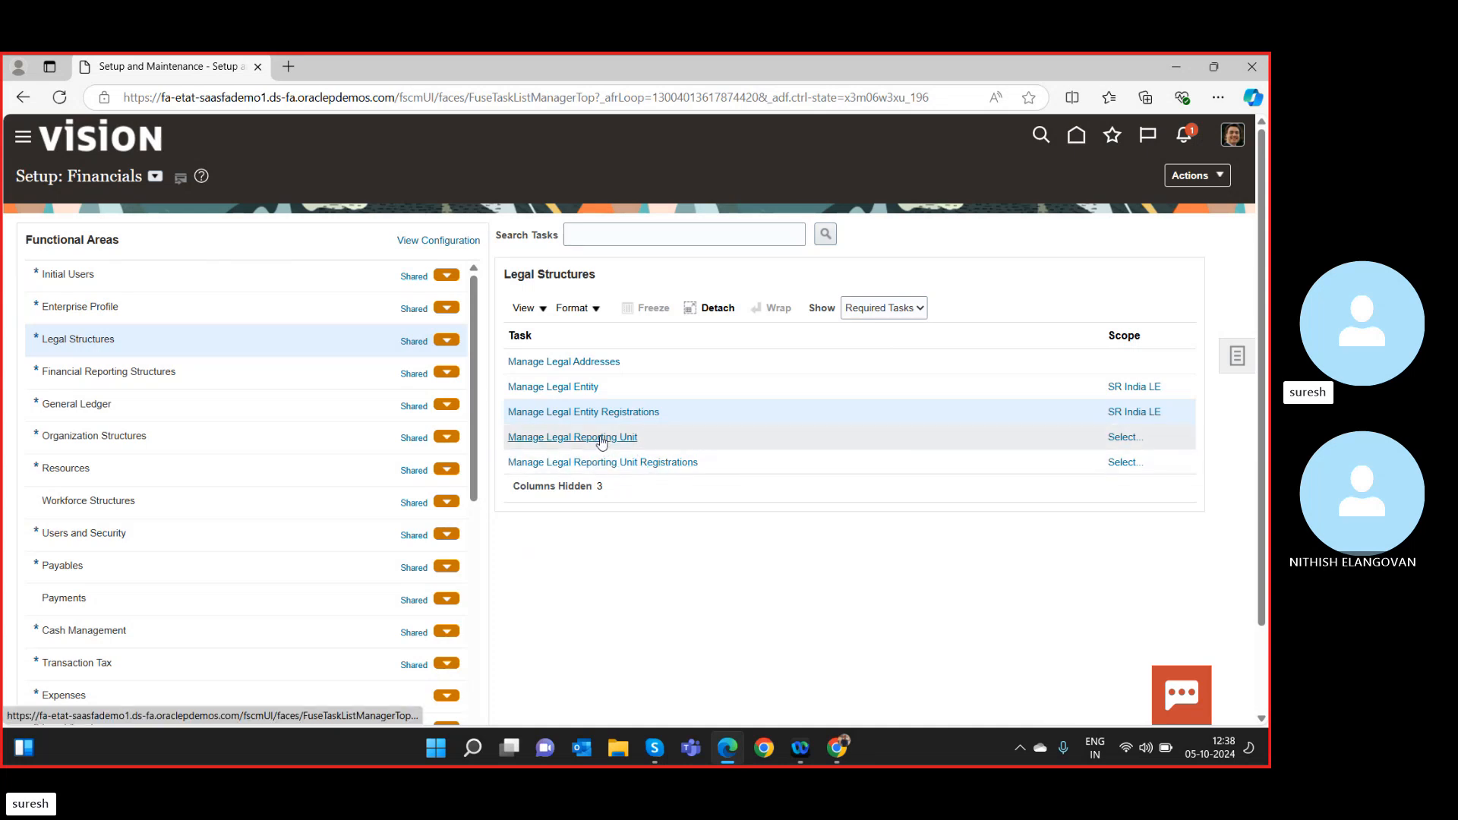
Scope Manage Legal Reporting Unit with Select and Add, apply it, and confirm the selection.
click(1124, 438)
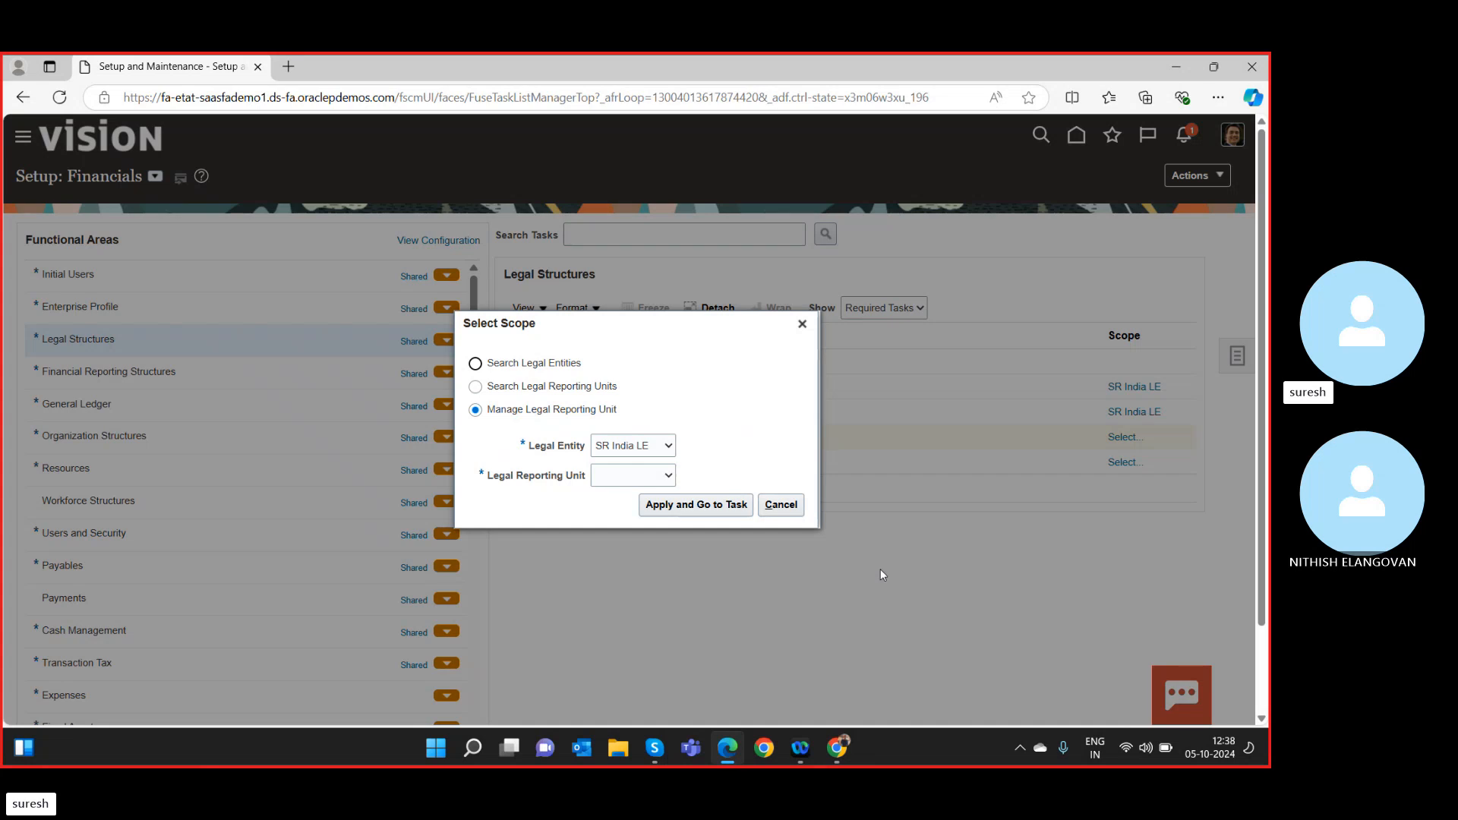
click(625, 476)
click(625, 539)
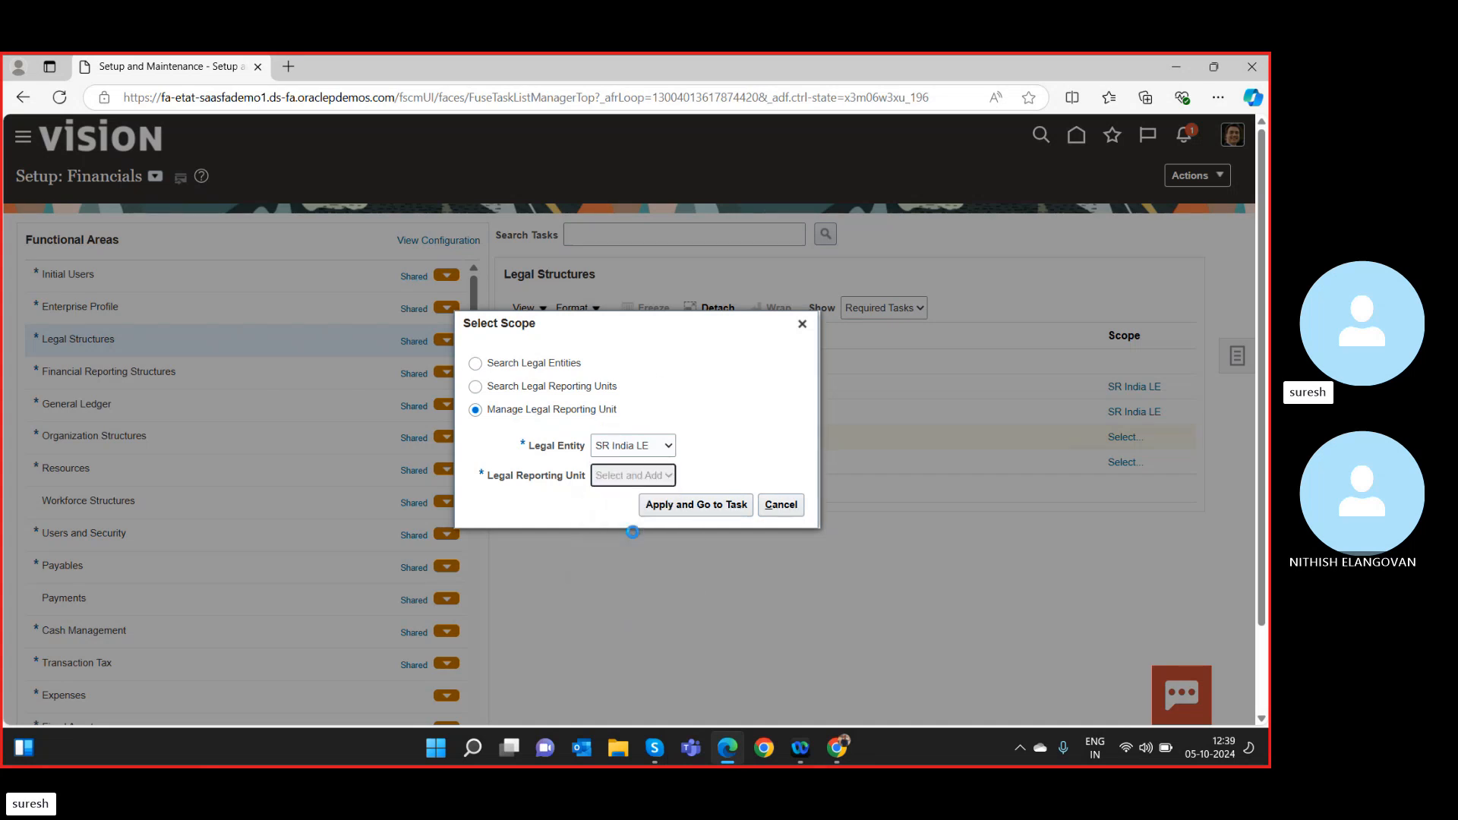
click(700, 507)
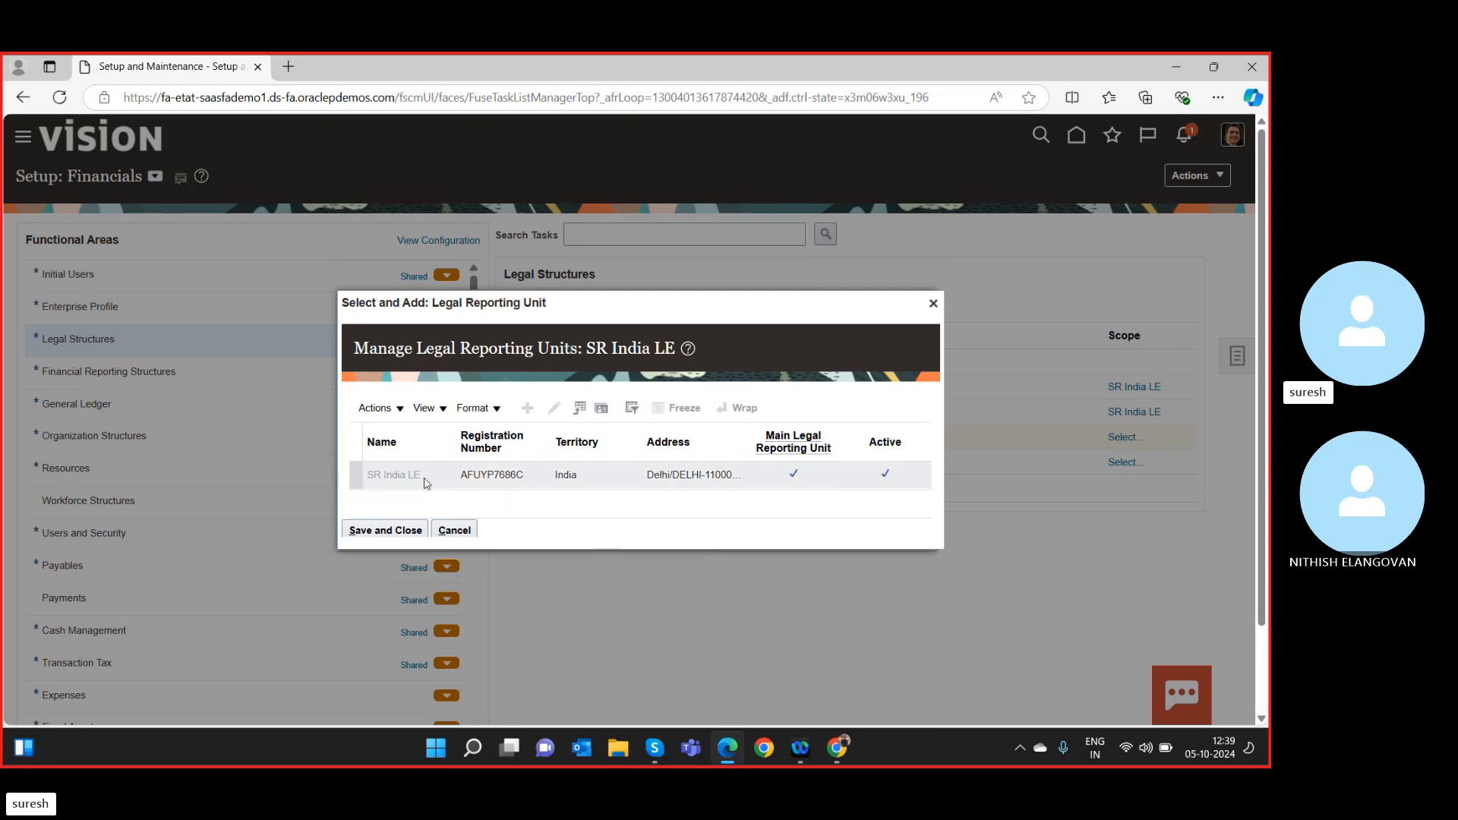
click(403, 530)
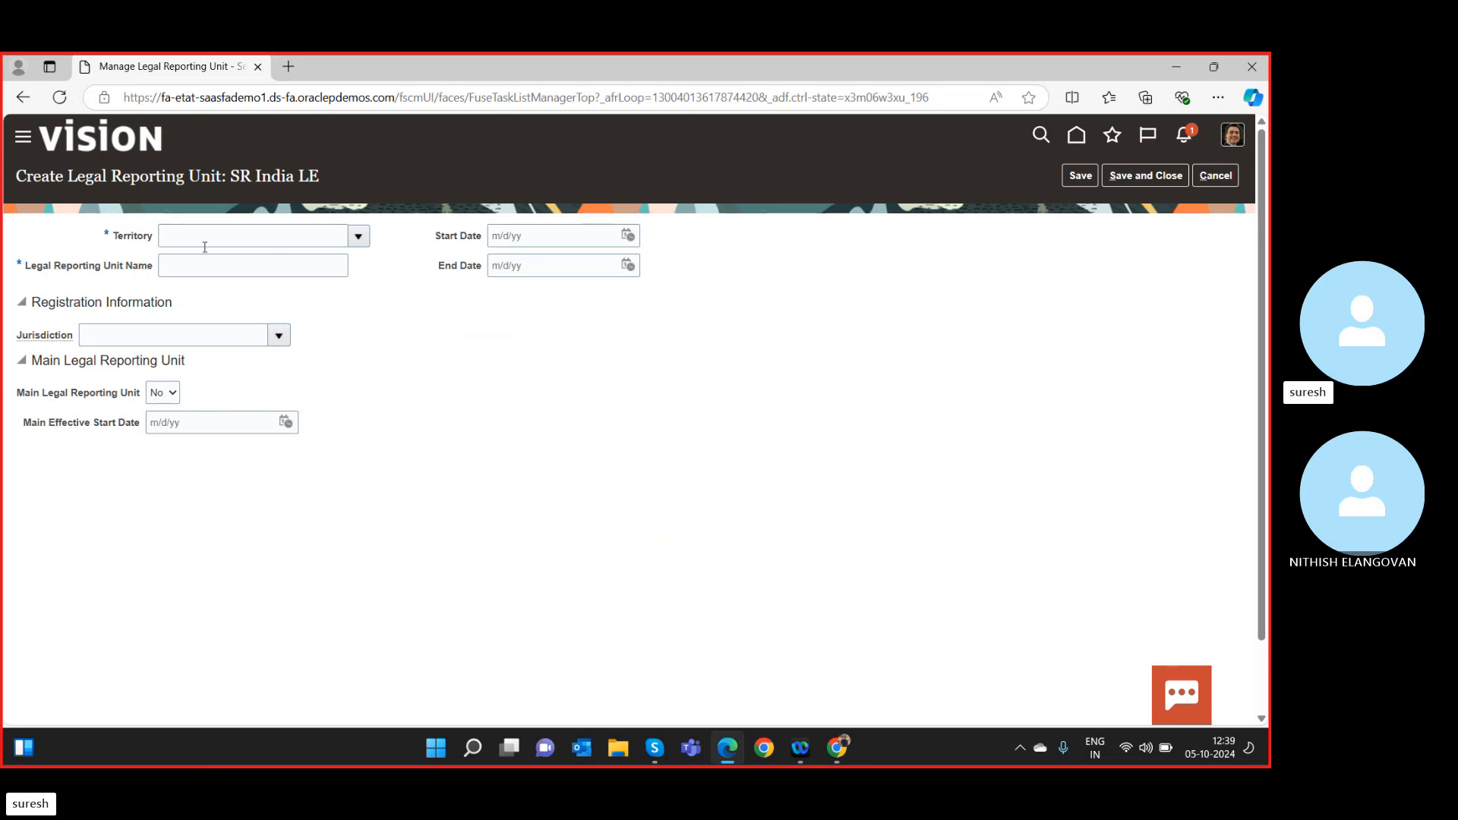
Set the territory to India, then discard the unsaved legal reporting unit.
click(258, 238)
text(in)
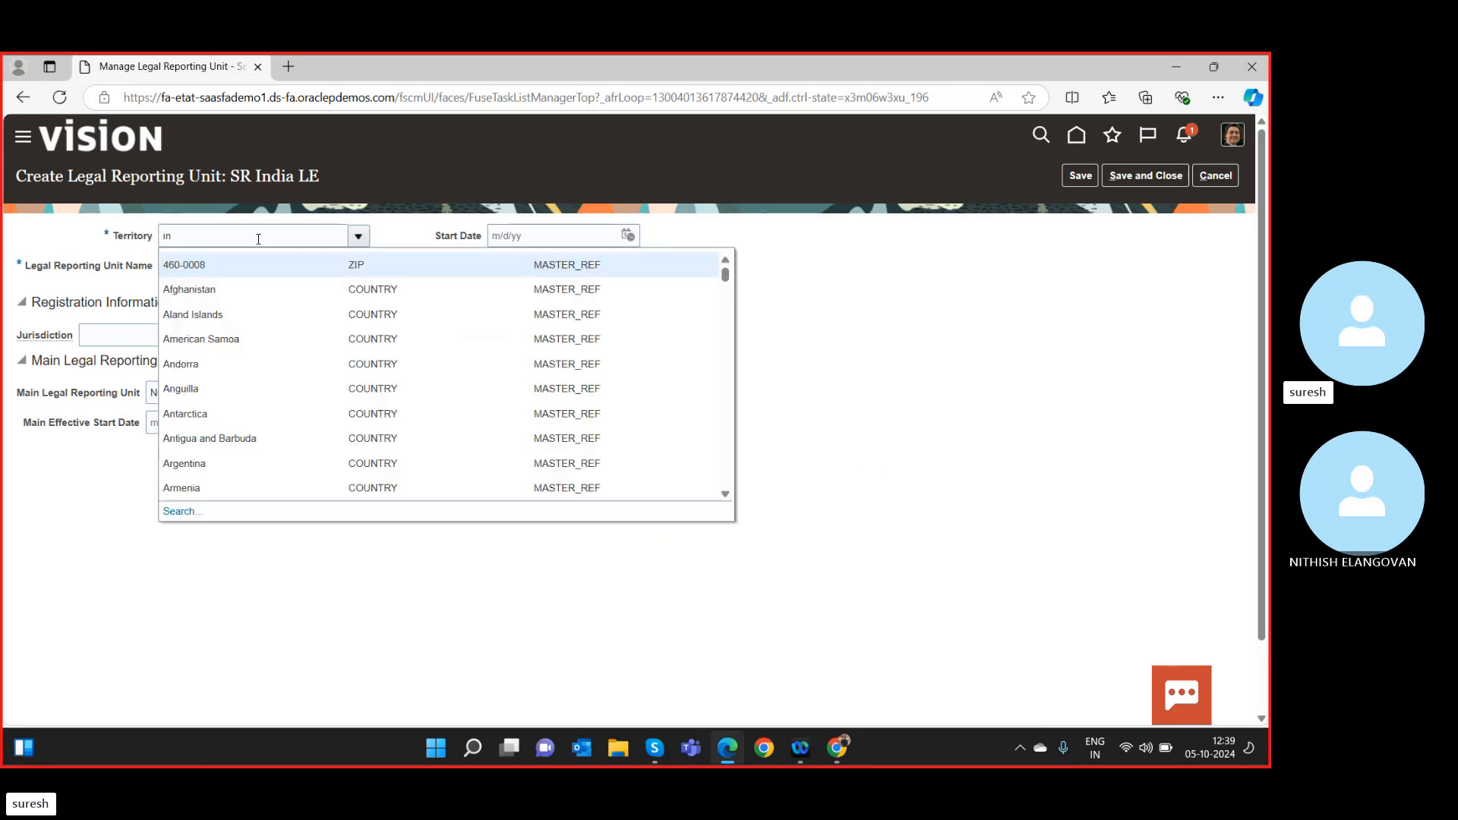
click(234, 239)
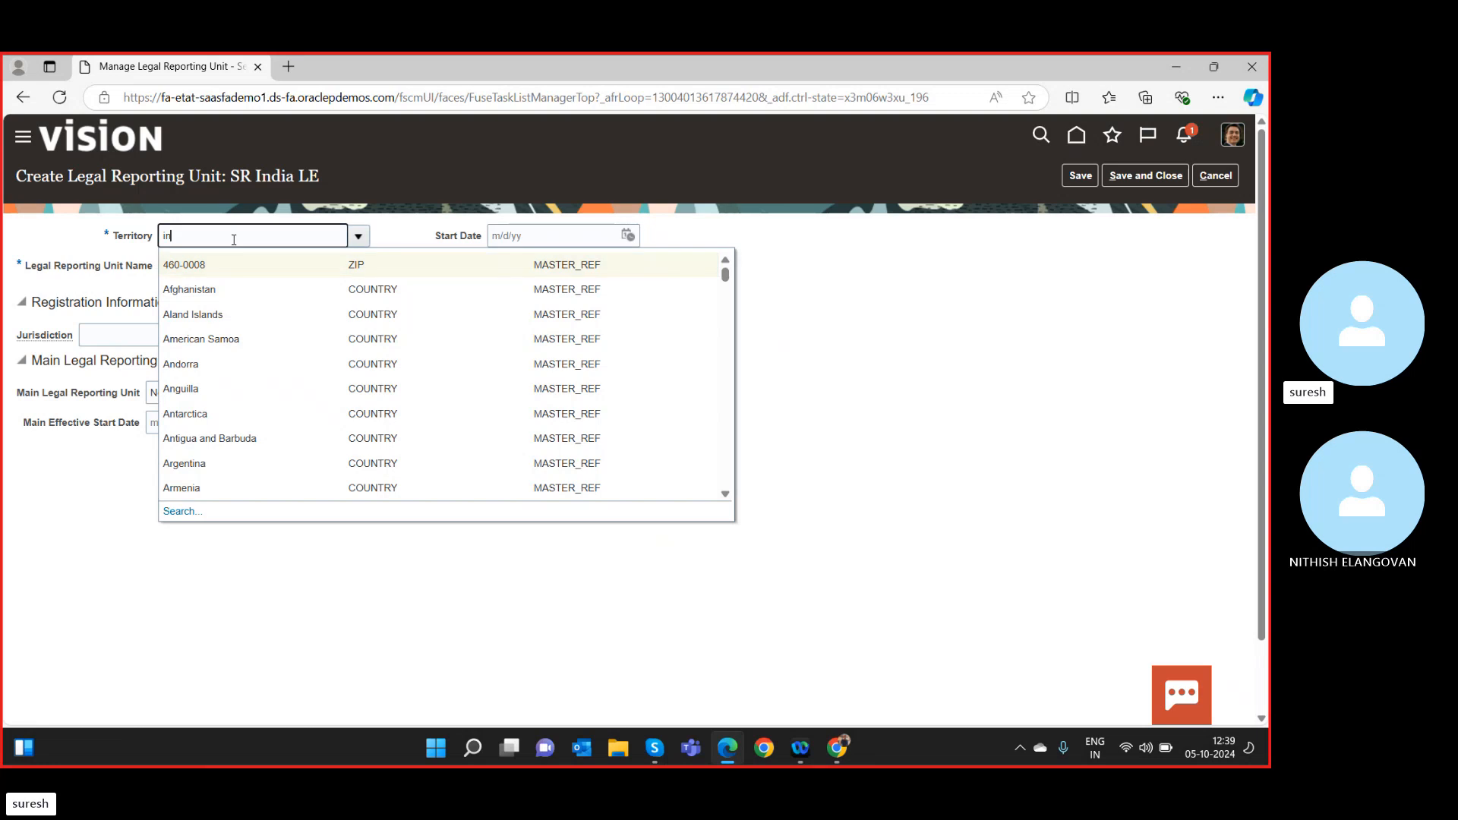
text(dia)
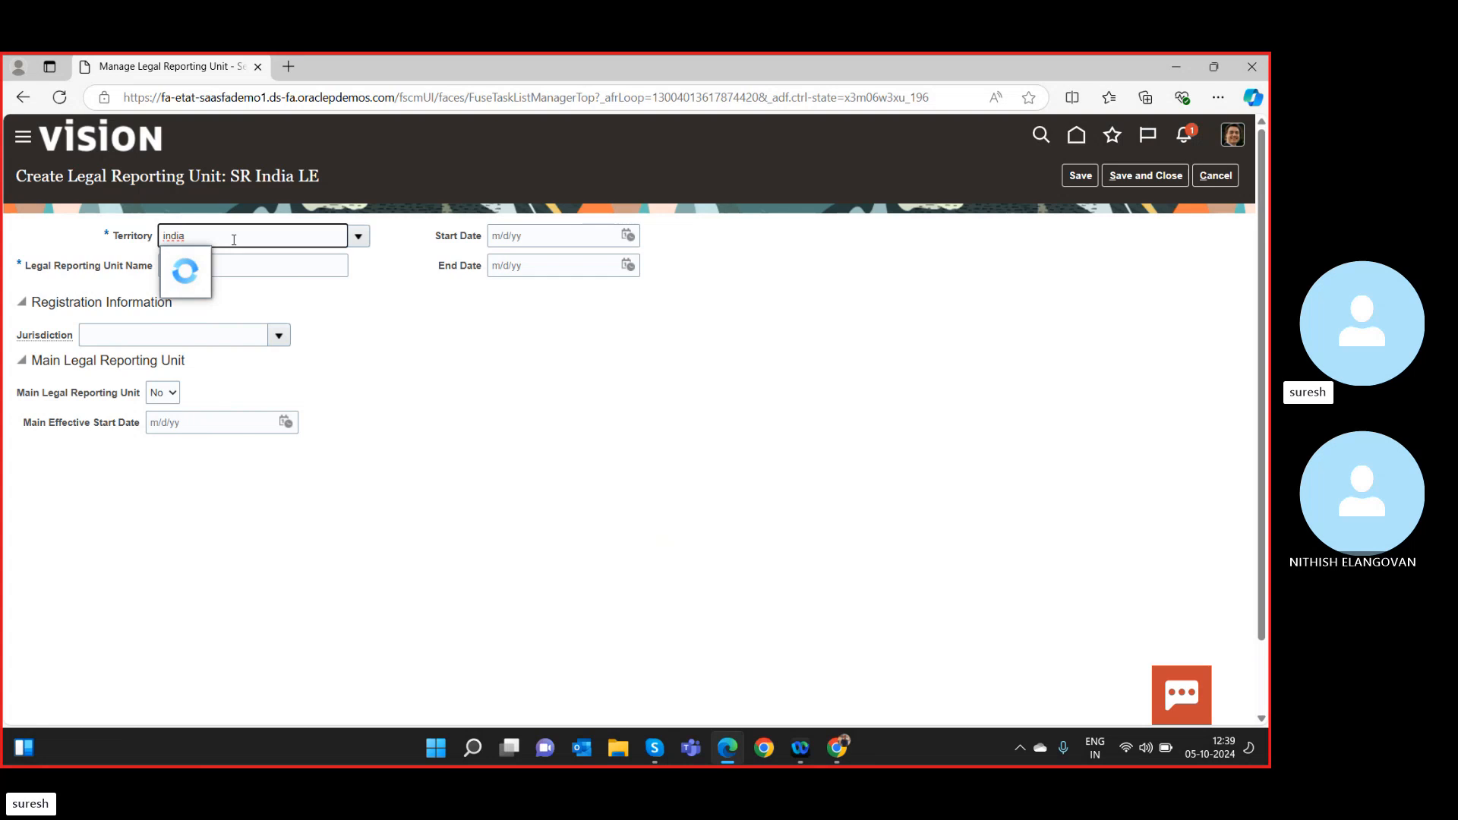
click(239, 267)
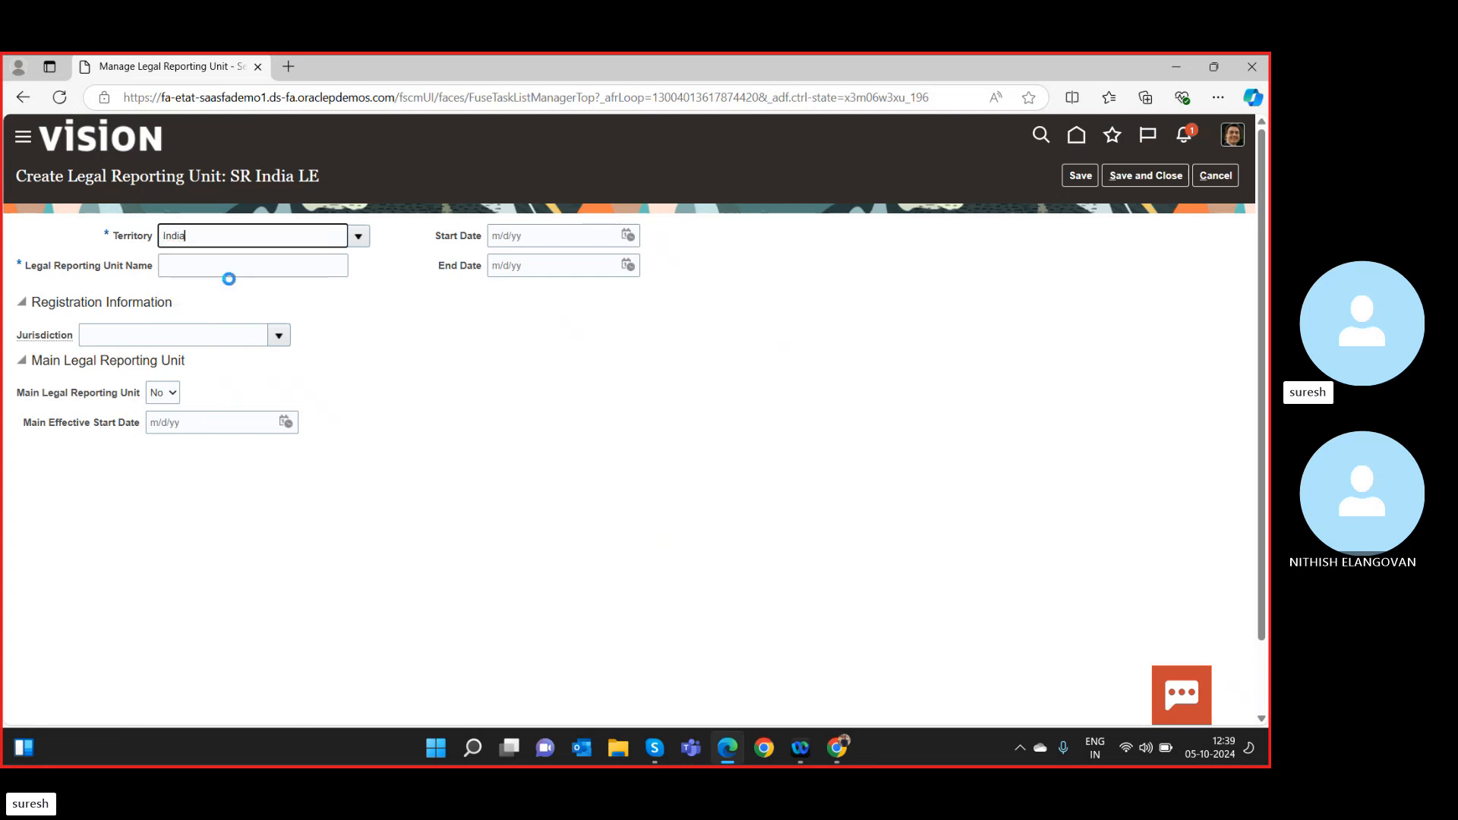
click(1215, 176)
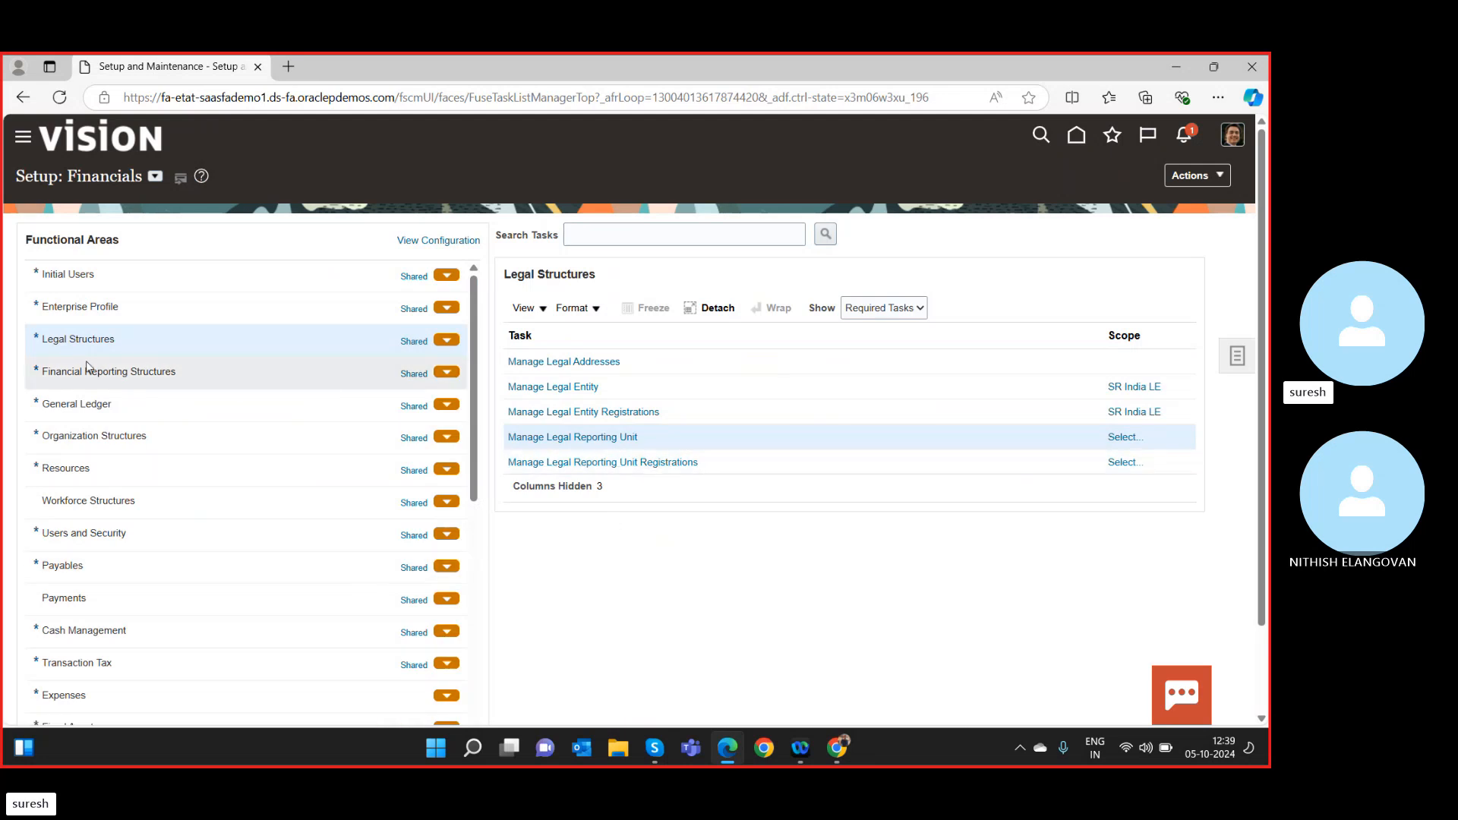
Open Manage Primary Ledgers from the General Ledger functional area.
click(98, 403)
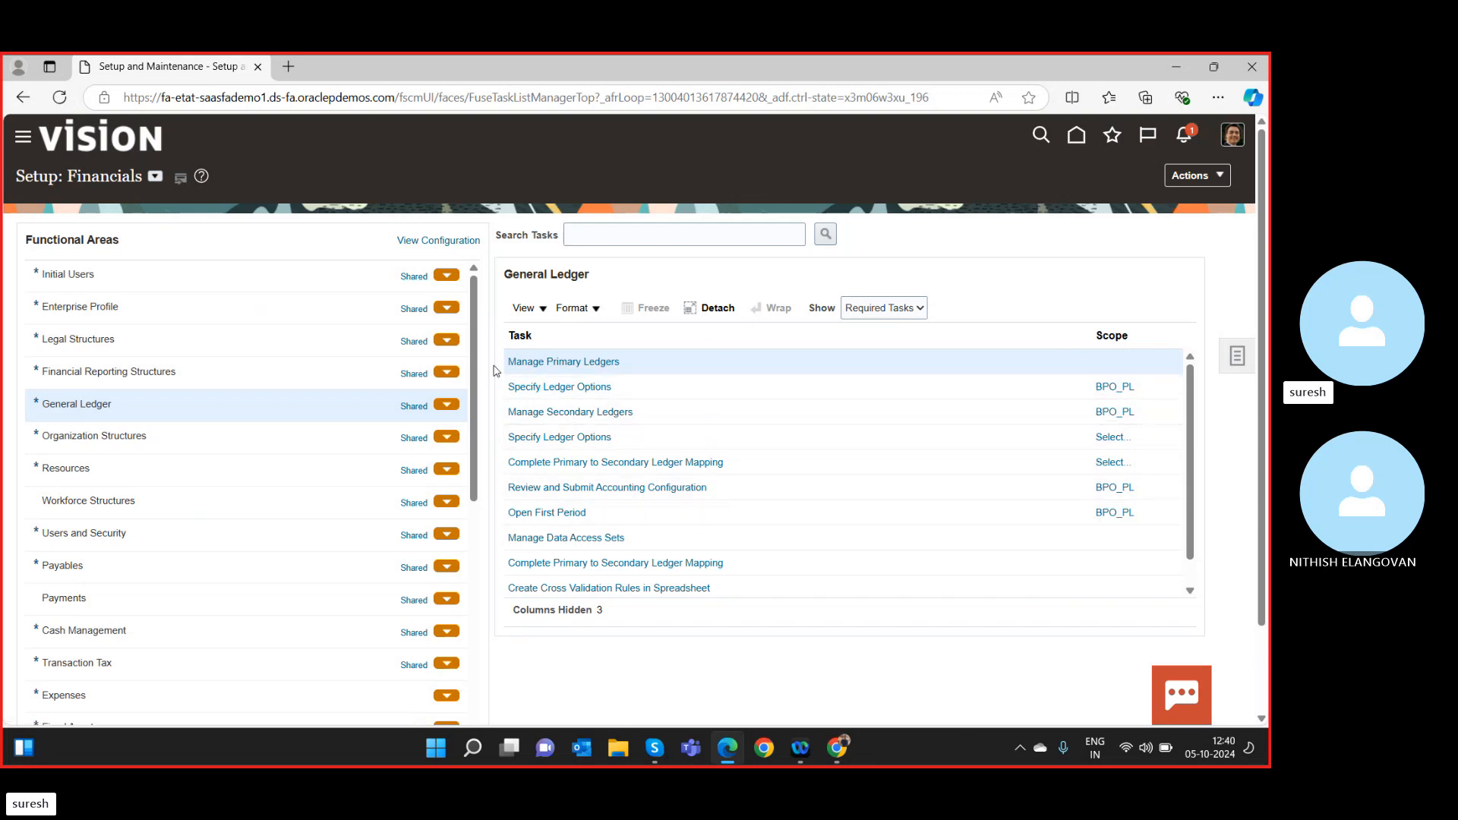
click(558, 364)
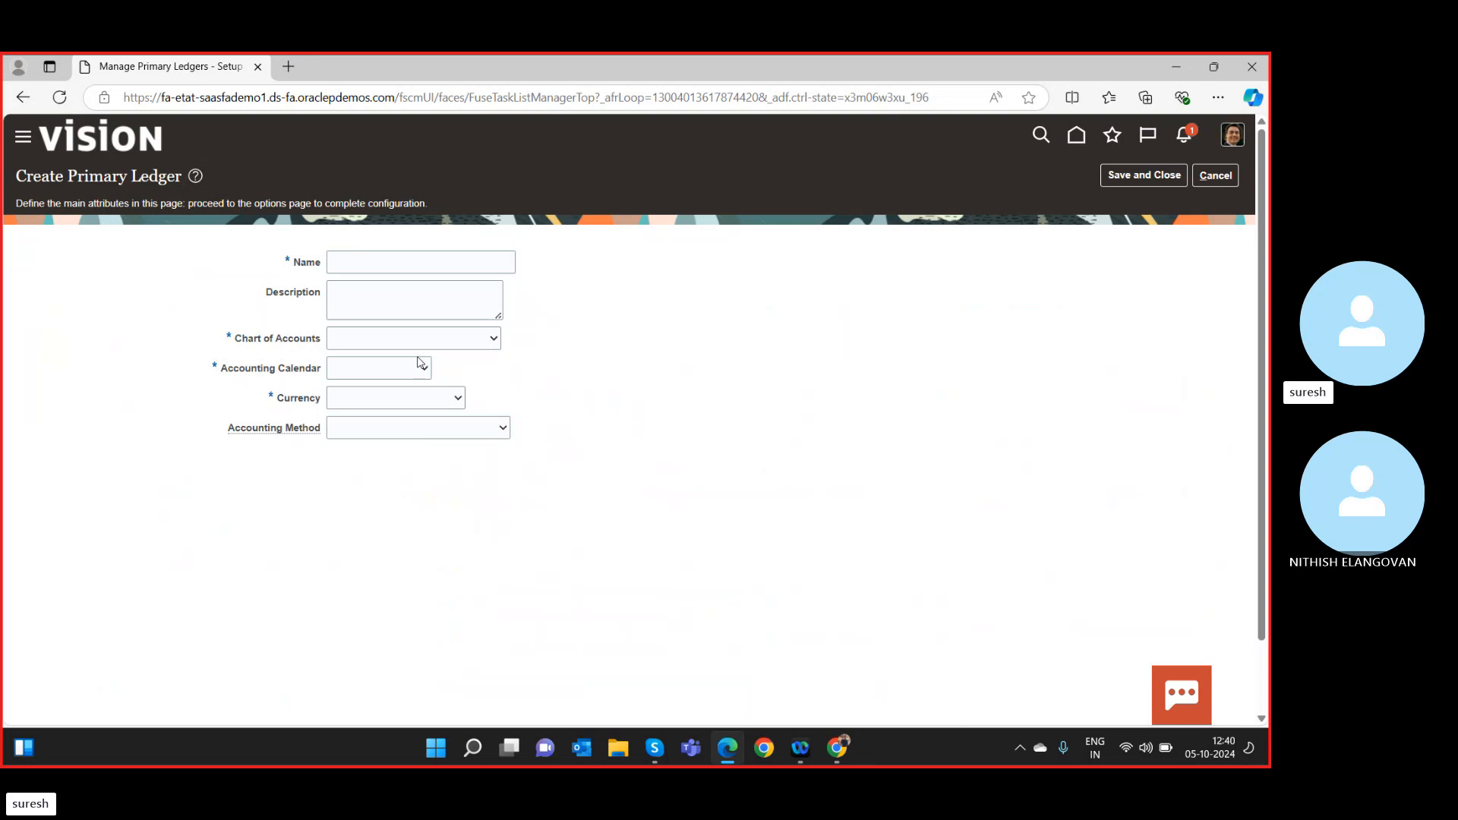
Name the ledger 'SR Primary Ledger' with SR COA instance and SR Calendar.
click(411, 259)
text(SR)
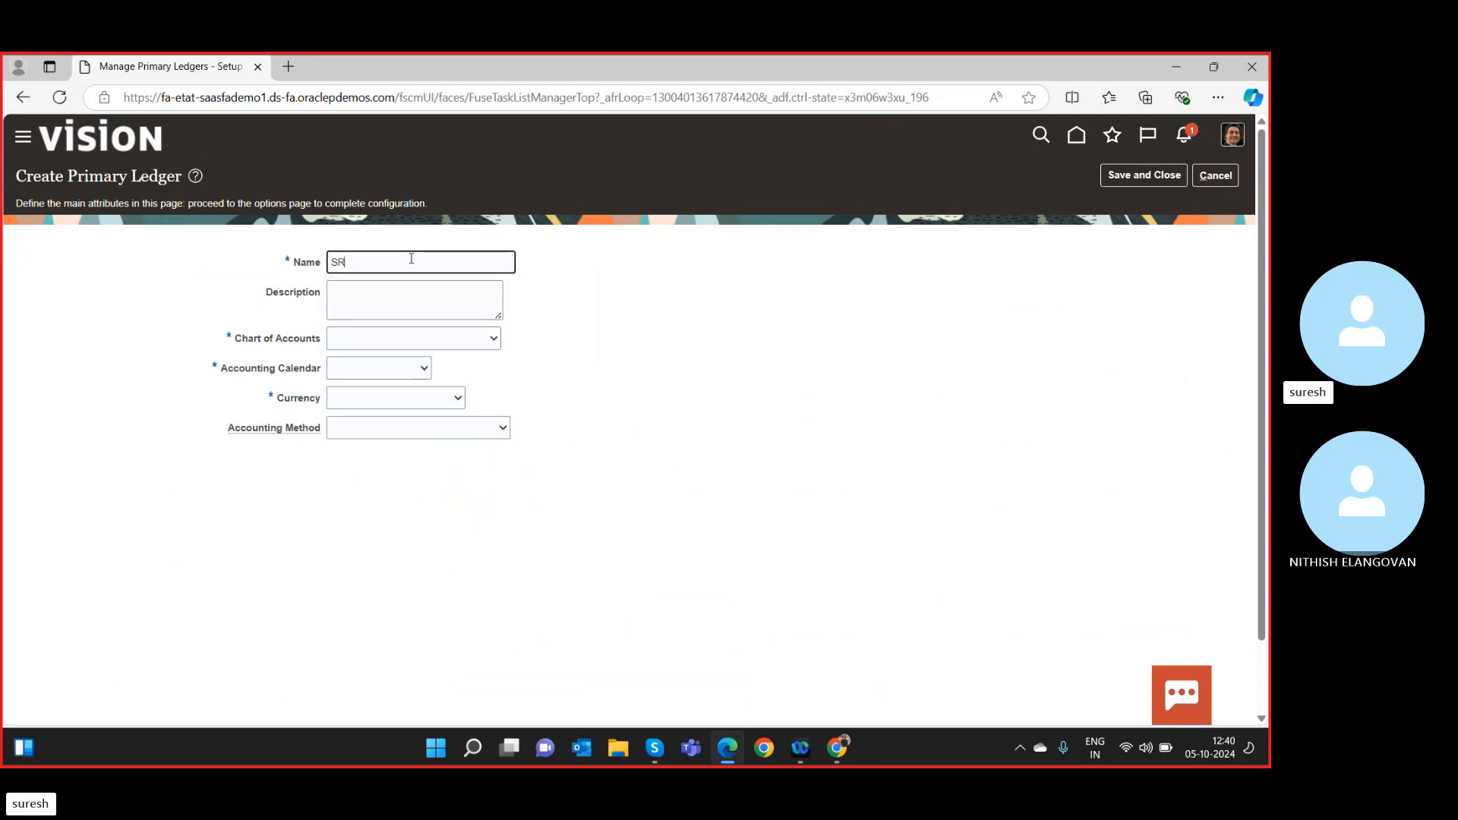
text( Primary Ledger)
key(Tab)
key(Tab)
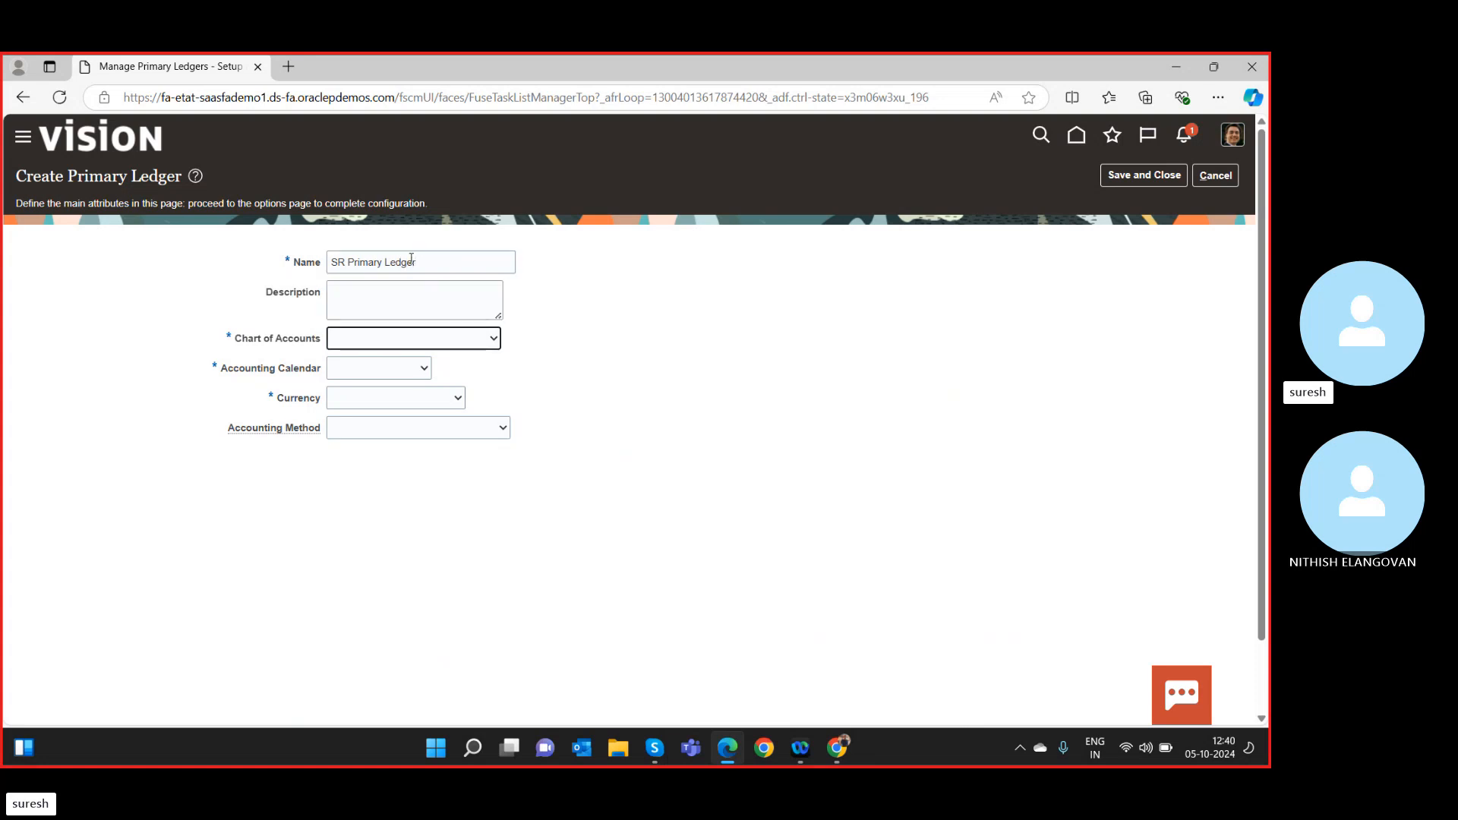
text(sr)
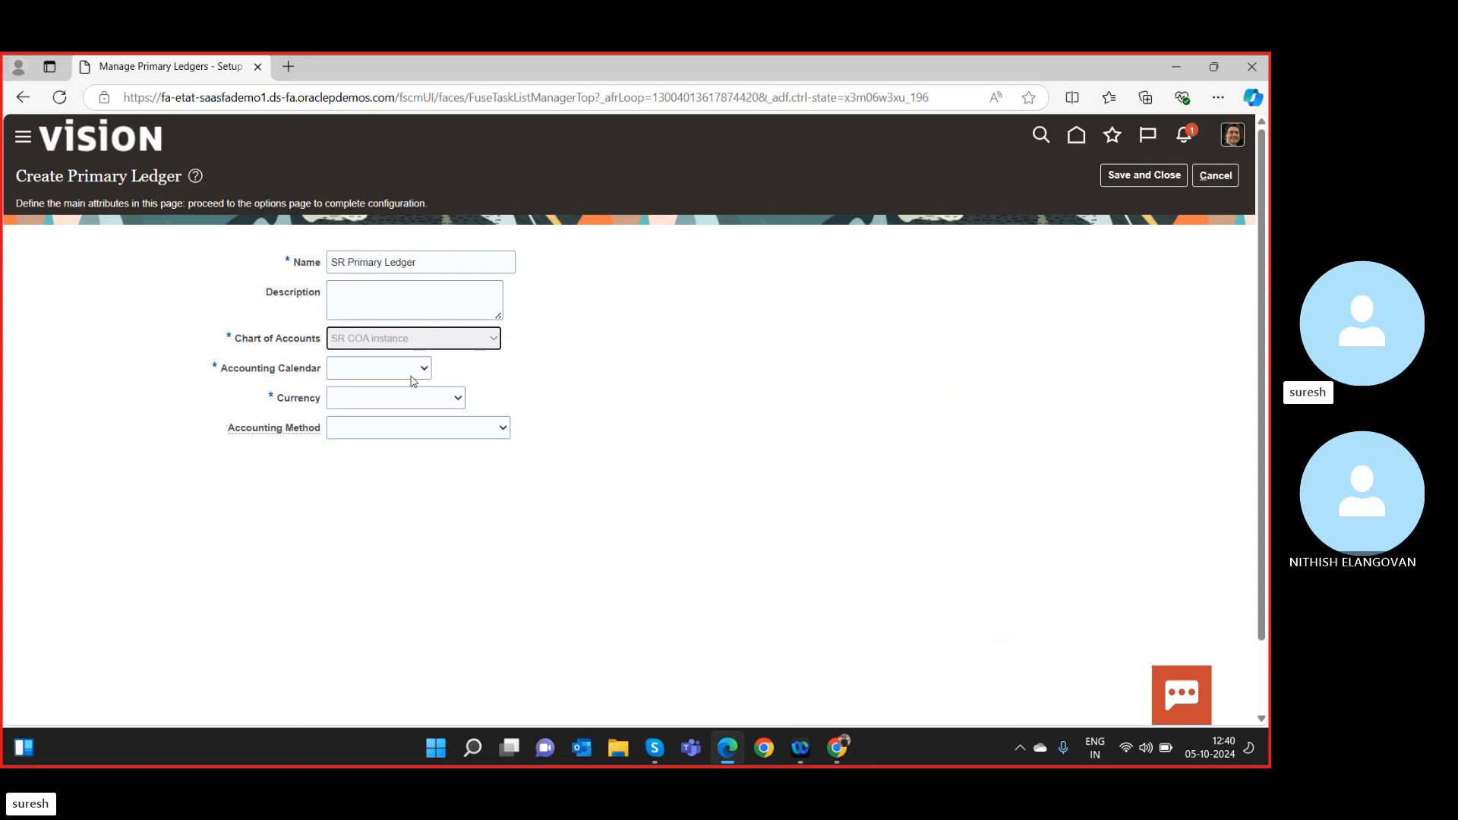
click(373, 371)
text(sr)
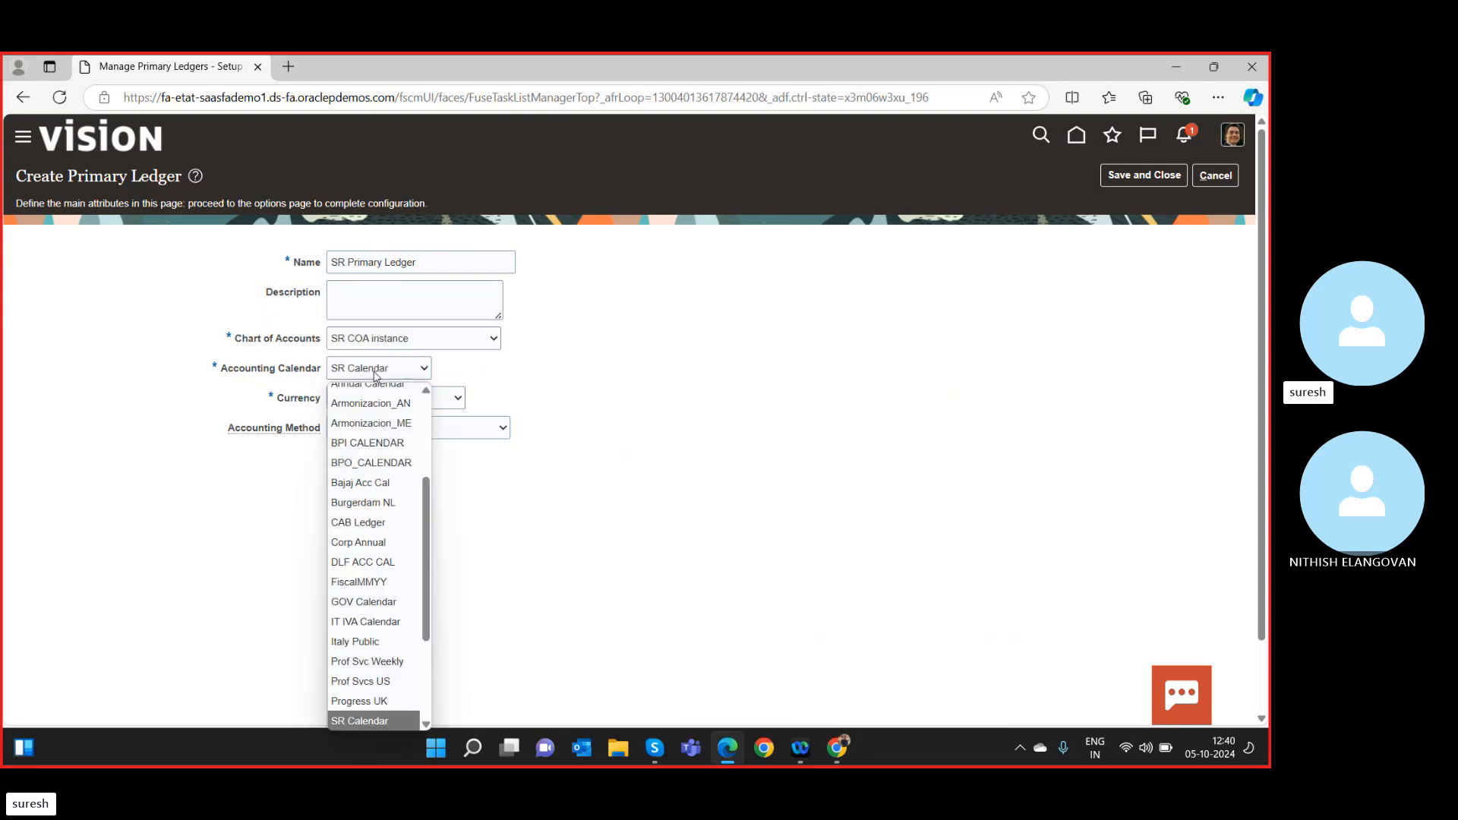
click(563, 376)
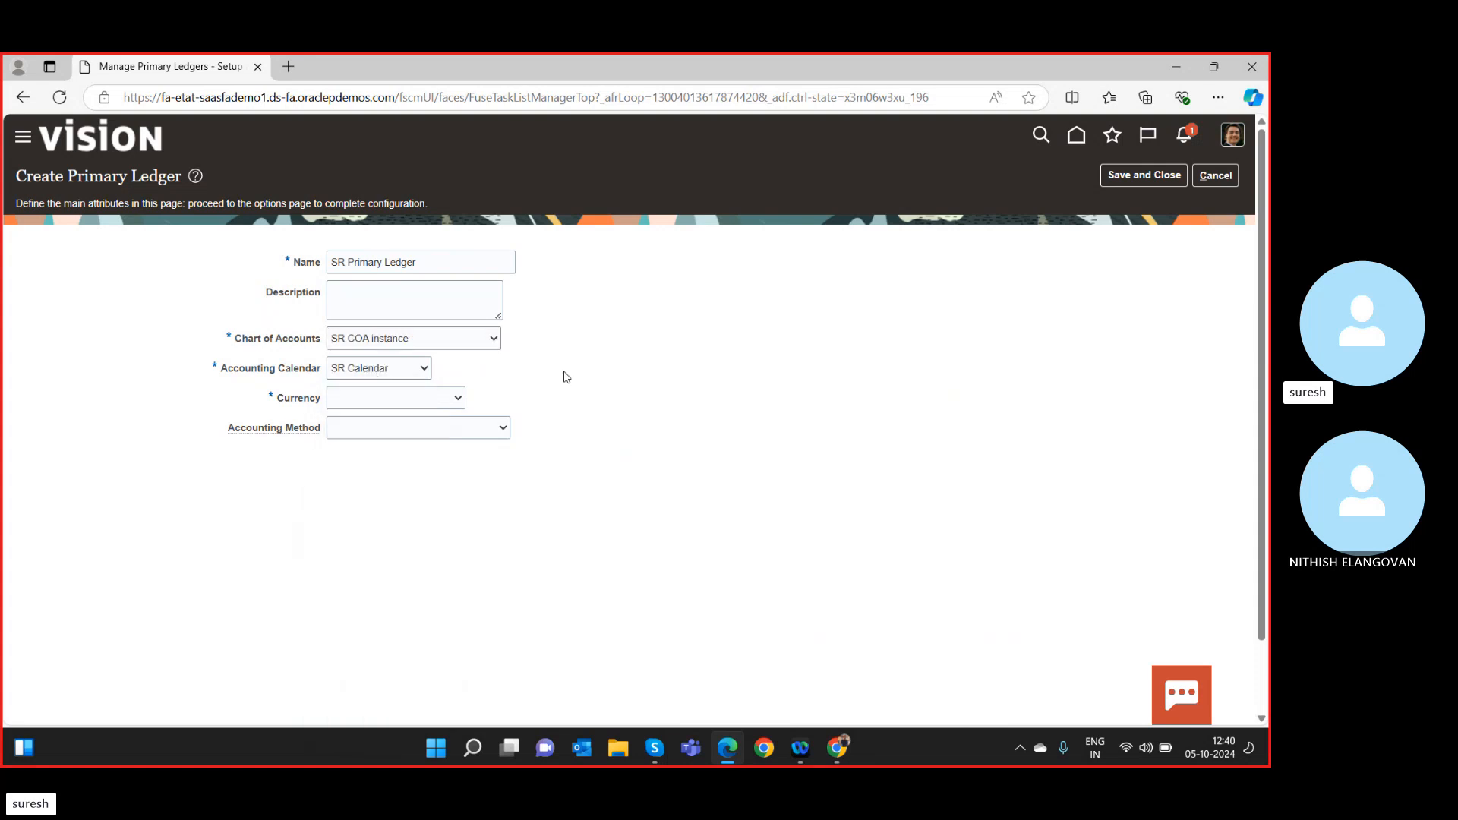
Set currency INR - Indian Rupee and Standard Accrual method, then save and close.
click(388, 396)
text(iah)
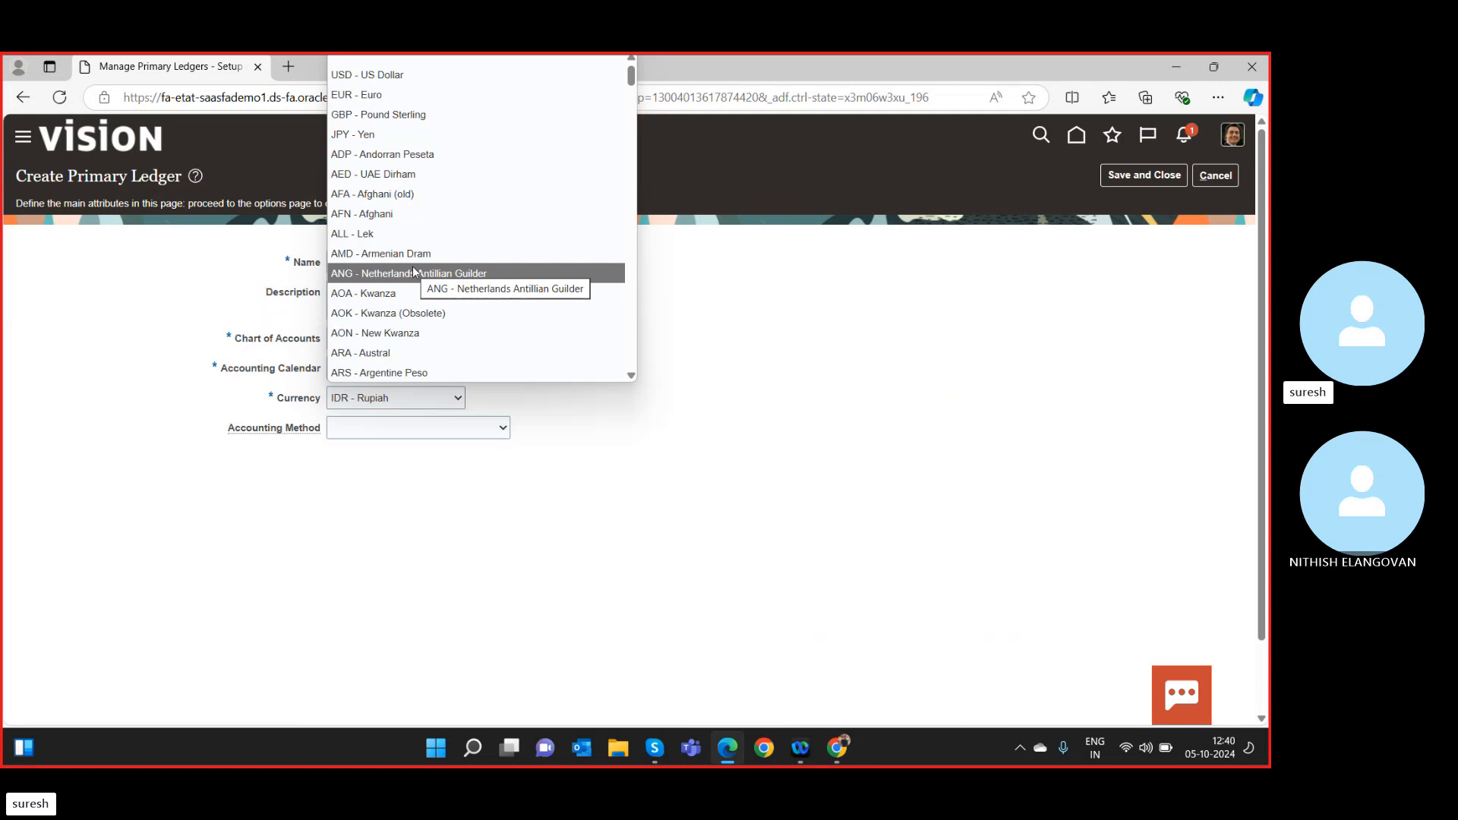
key(Down)
key(Down)
key(Down)
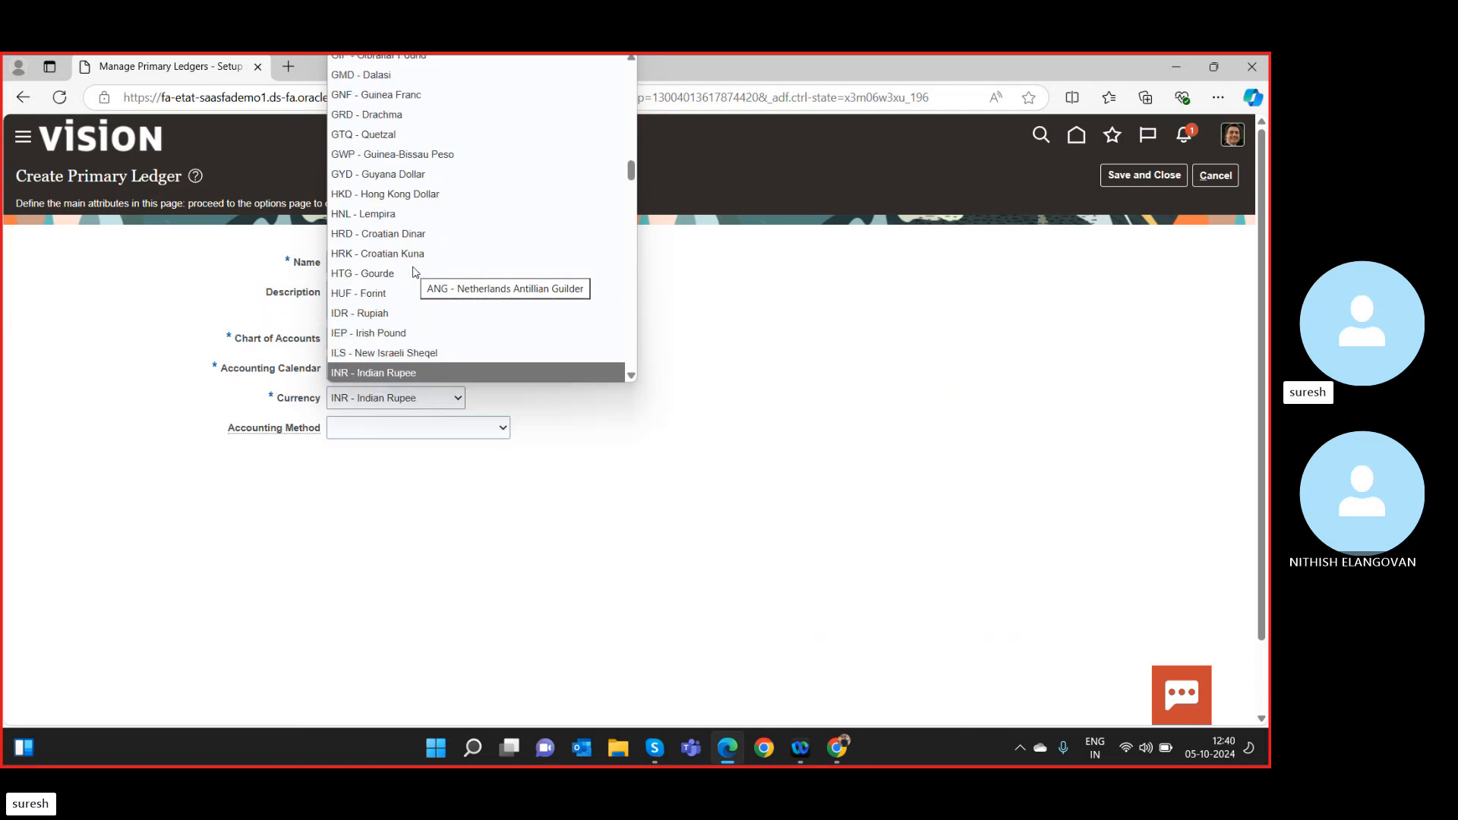
key(Return)
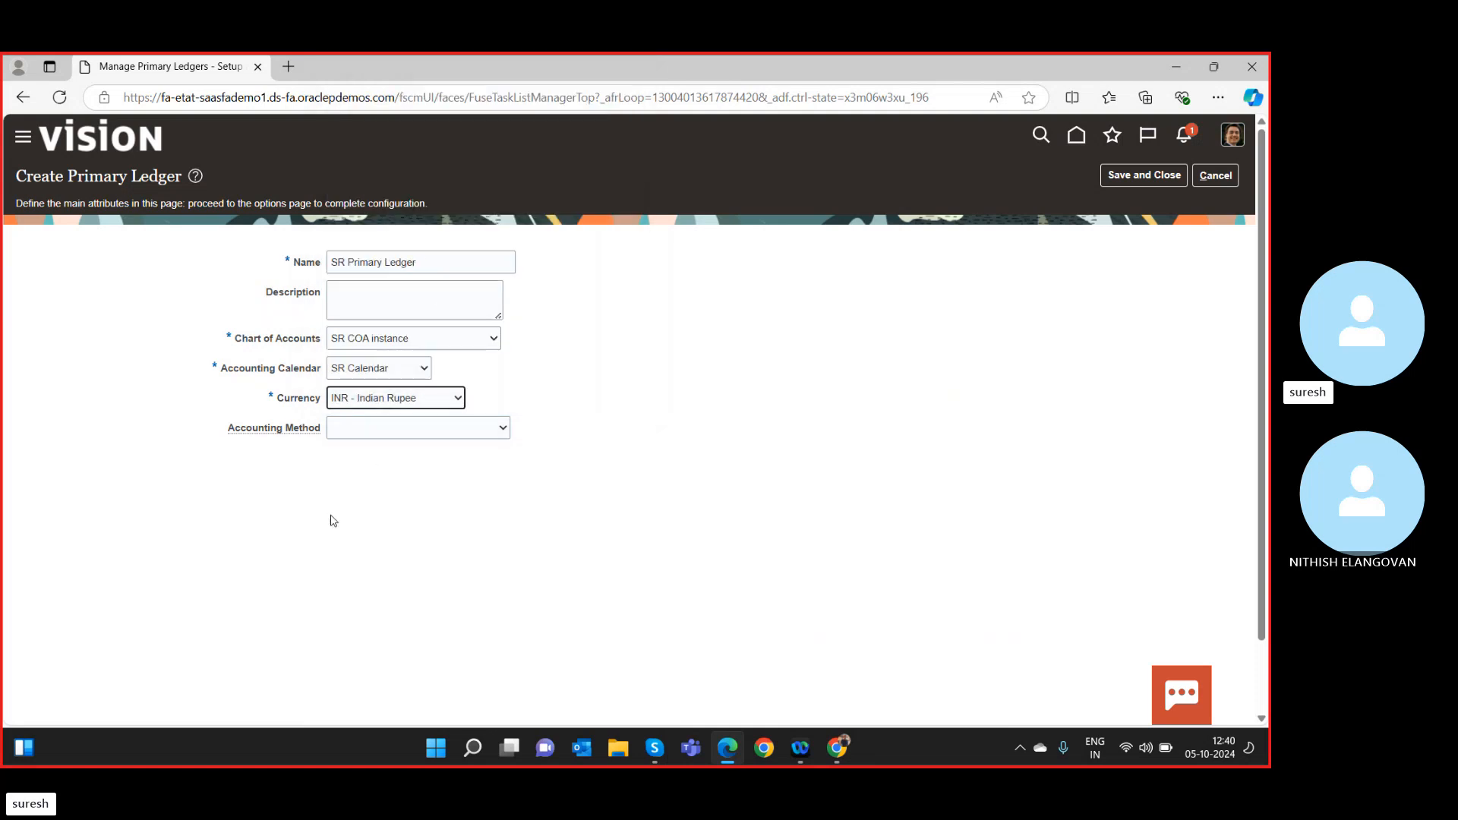
click(380, 430)
click(372, 468)
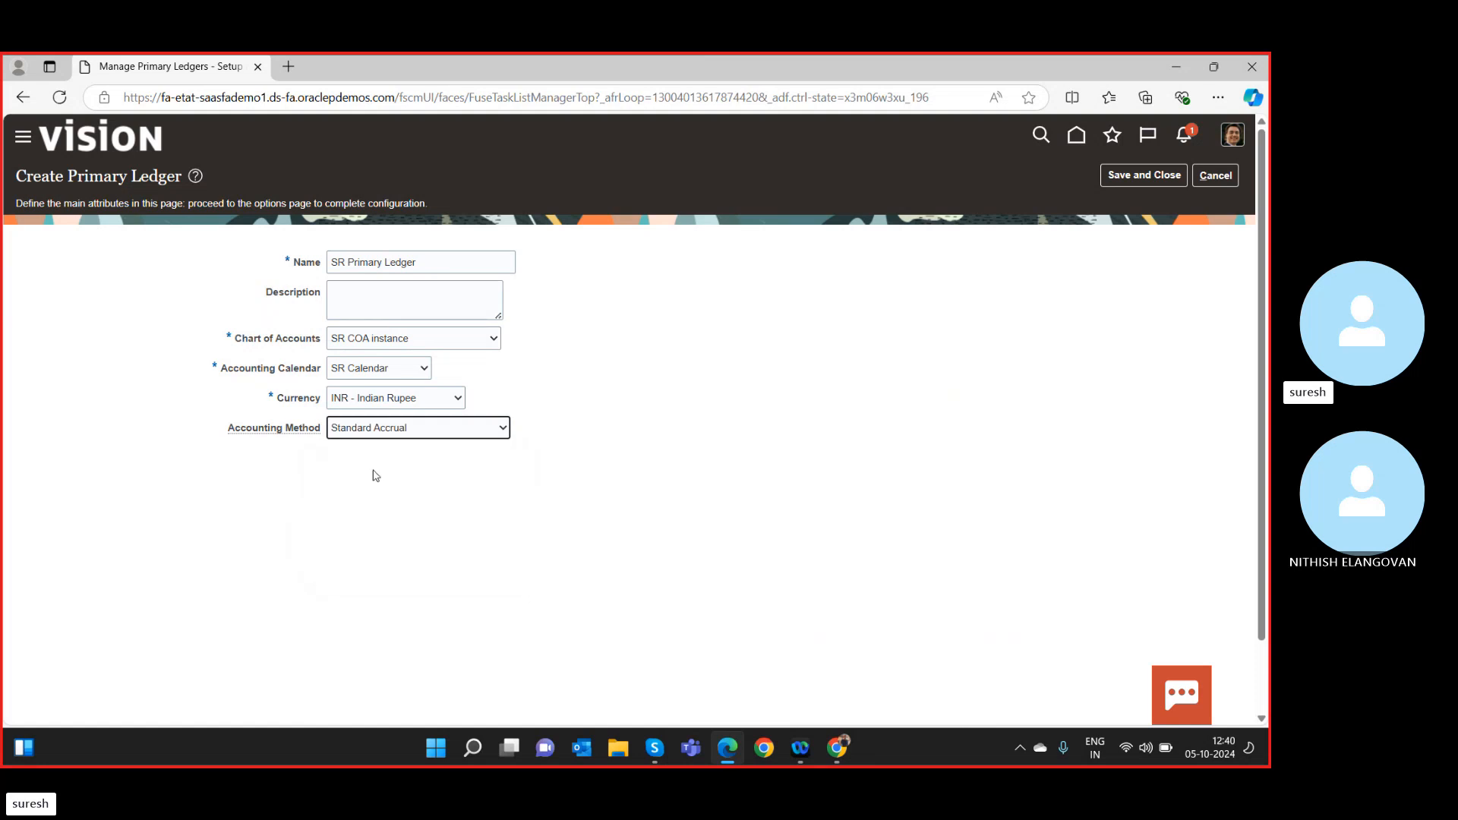
click(1141, 176)
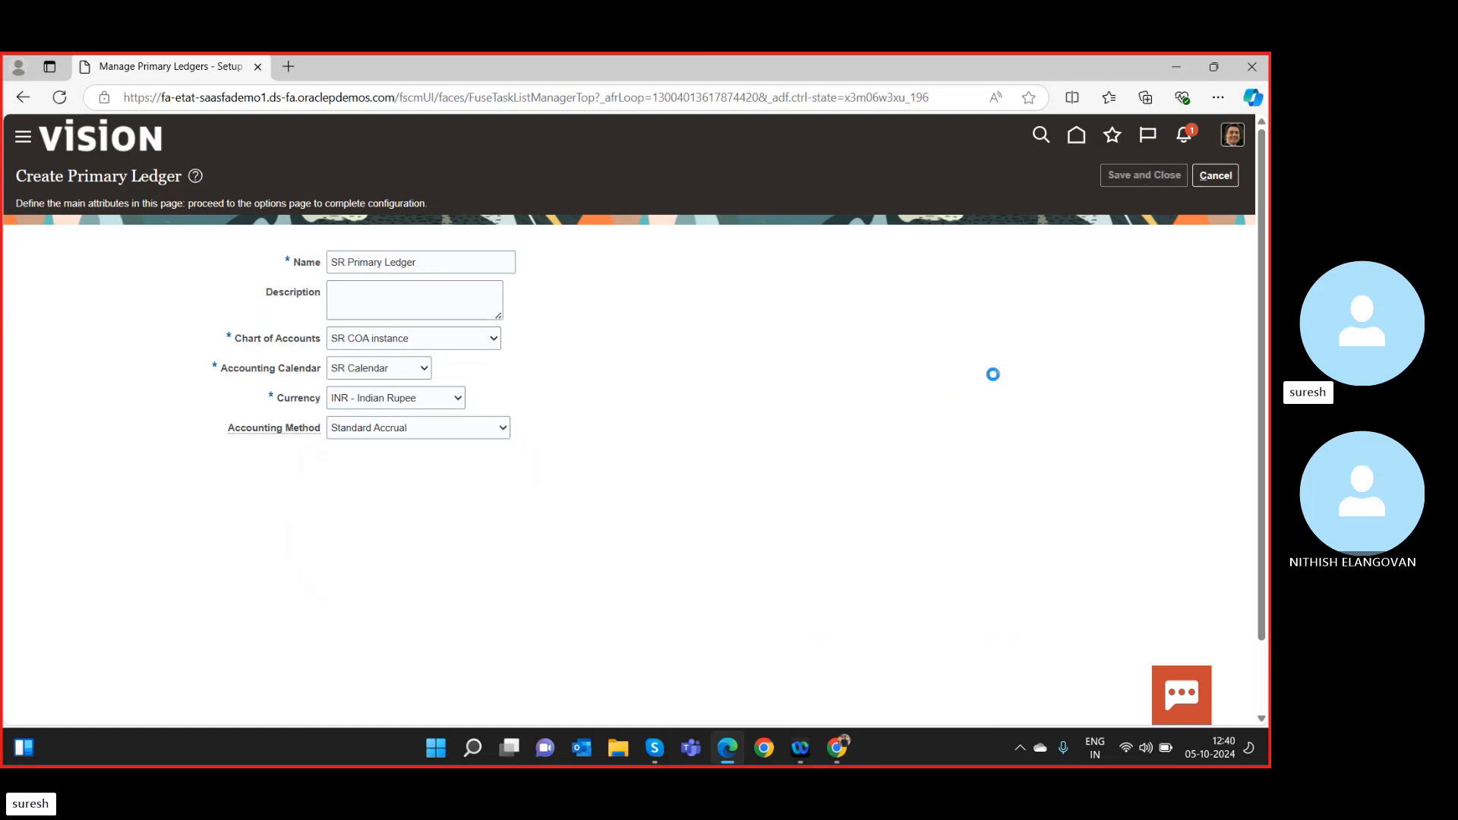
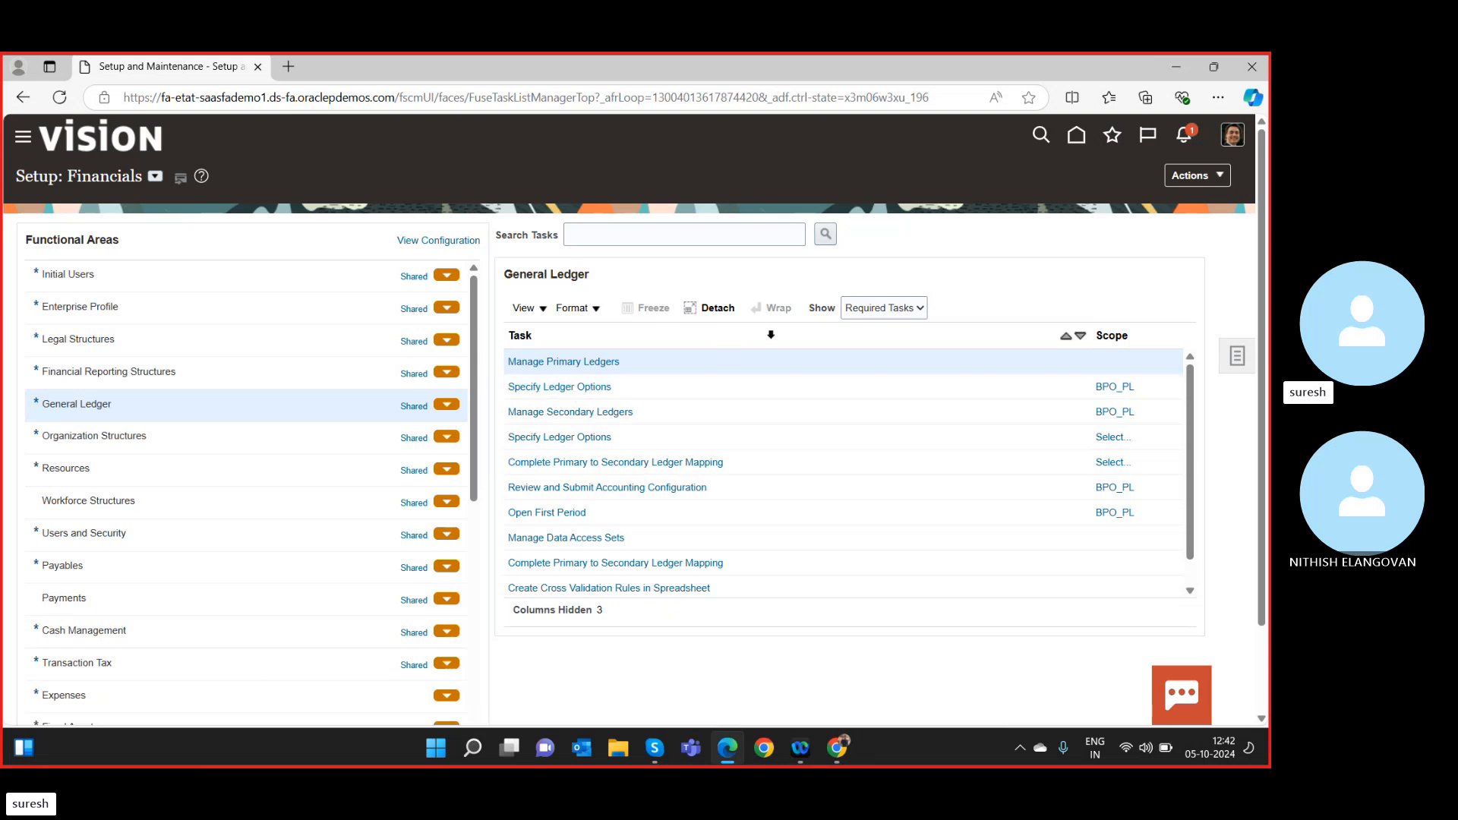
Show all General Ledger tasks and open Assign Legal Entities for ledger BPO_PL.
click(912, 321)
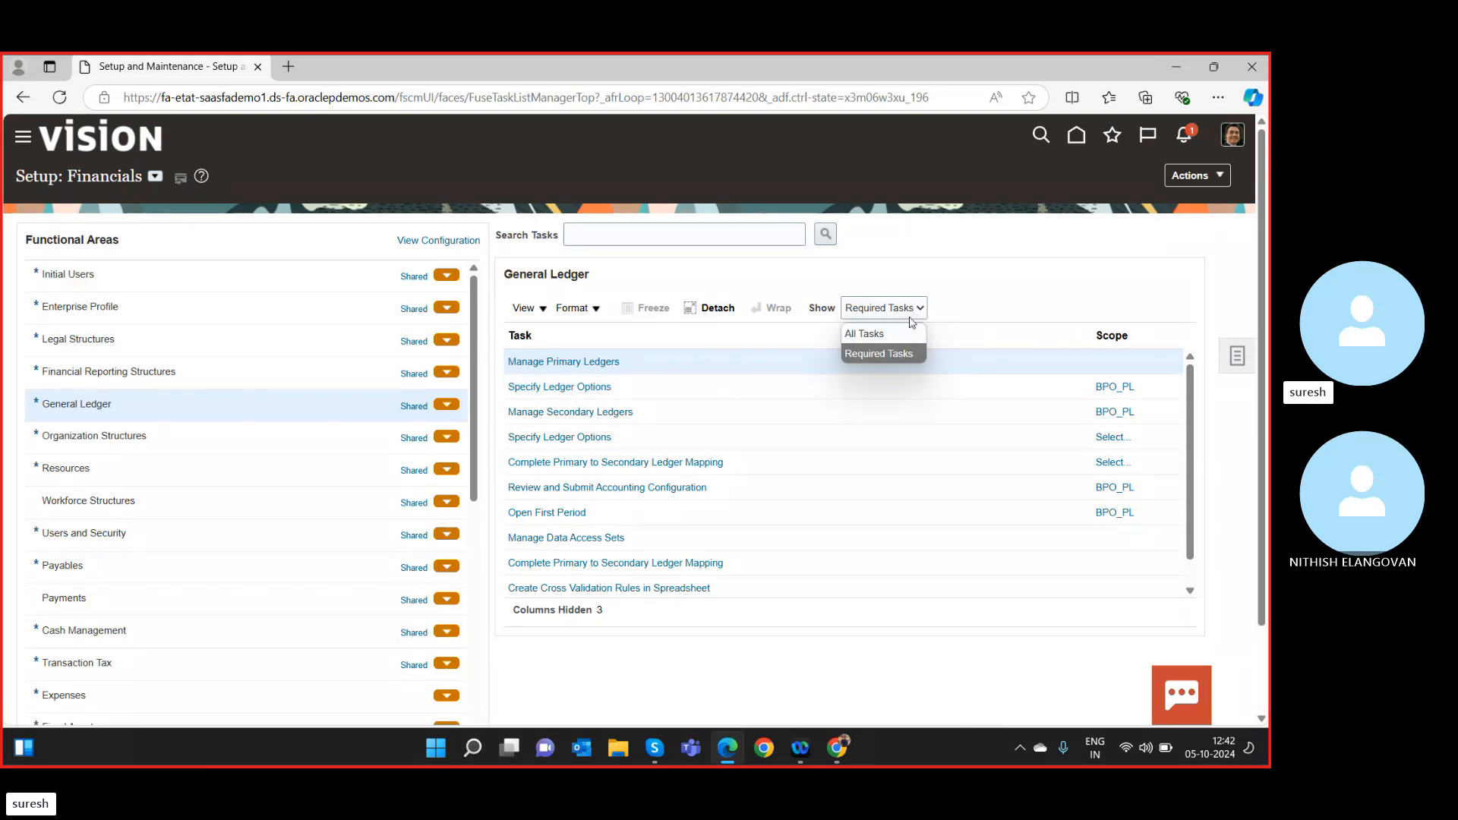
click(885, 334)
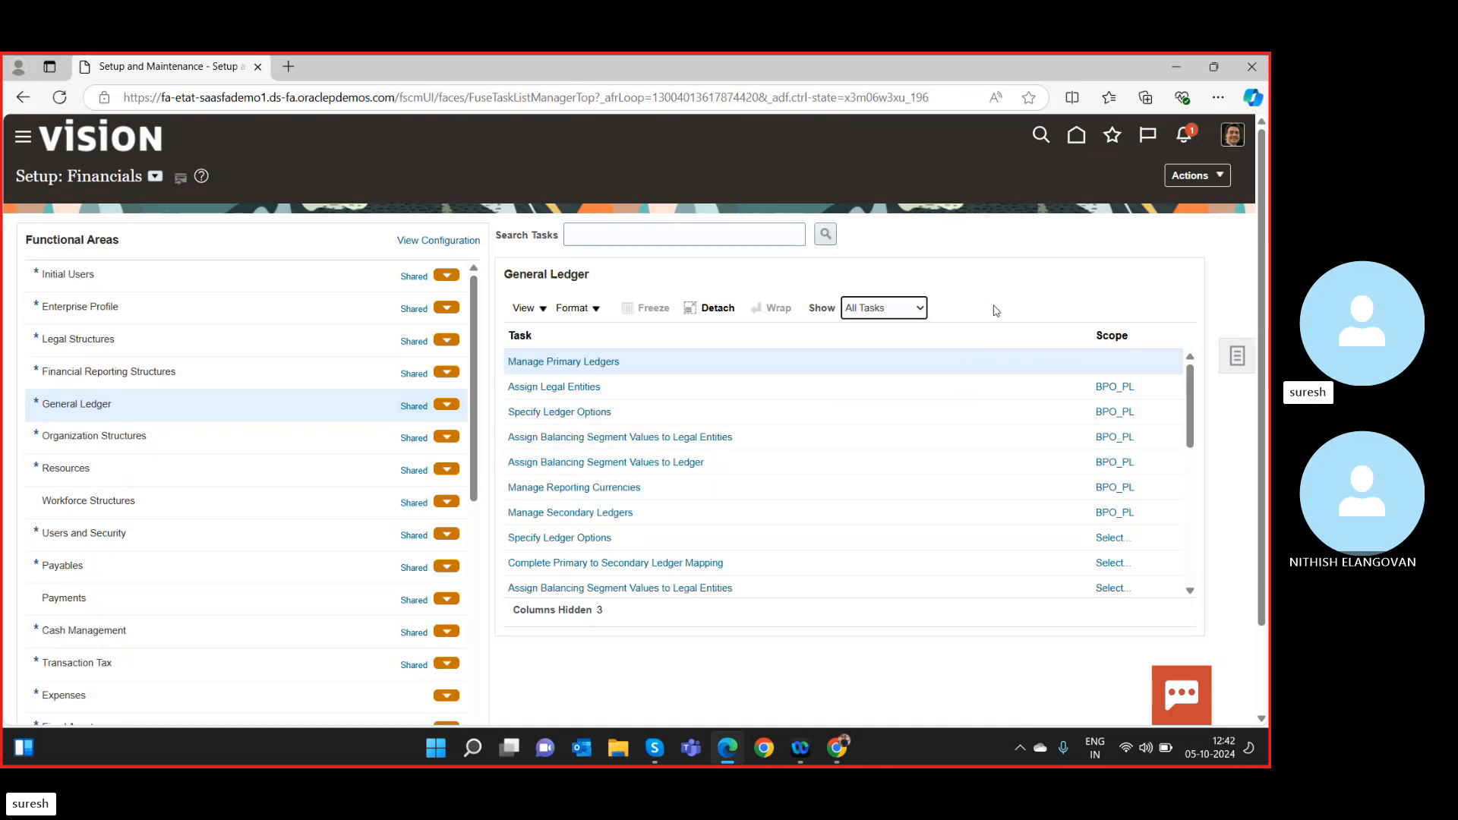
click(560, 388)
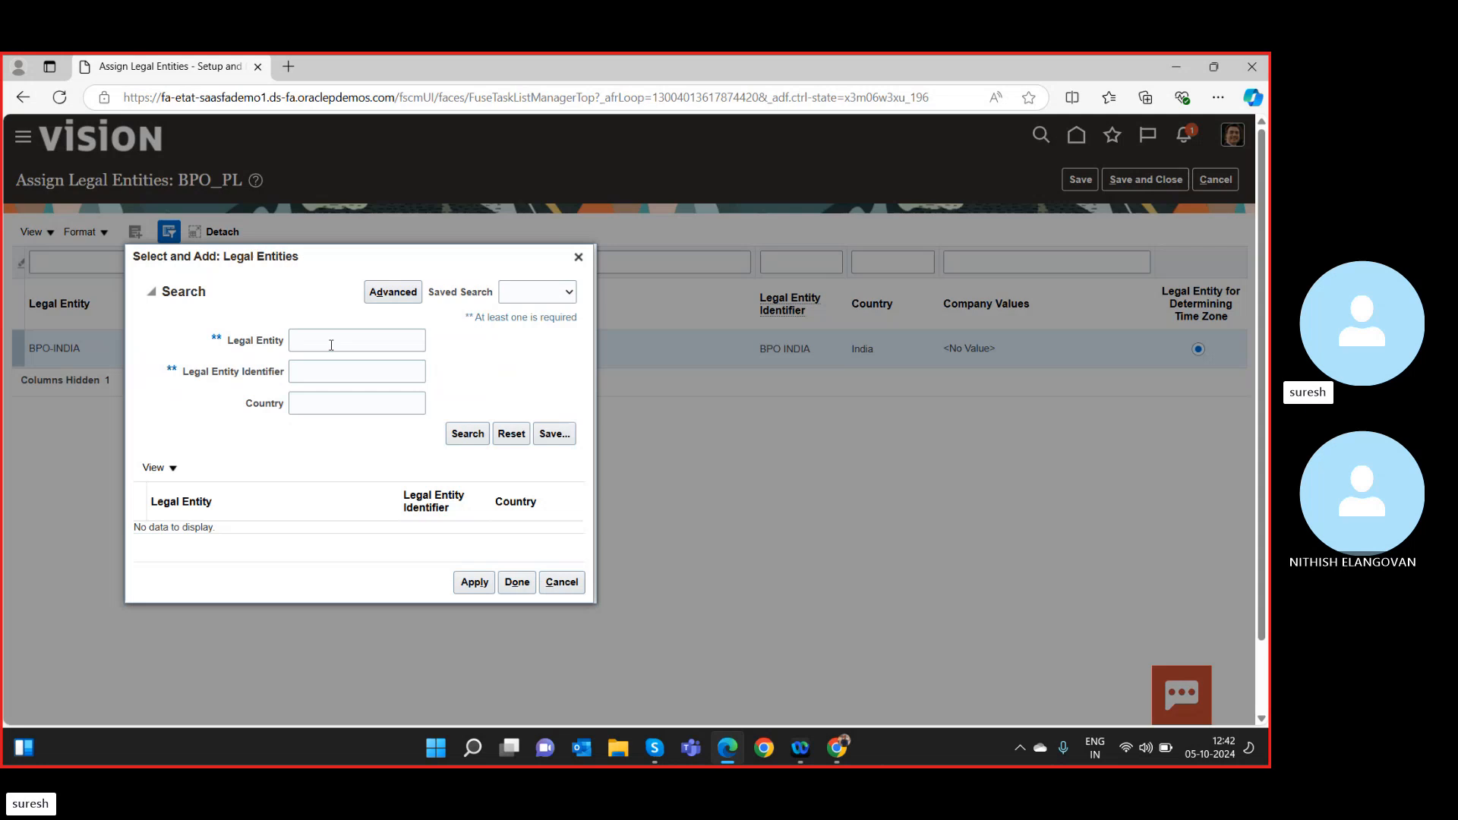
Search the legal entities for the name 'SR LE'.
click(331, 342)
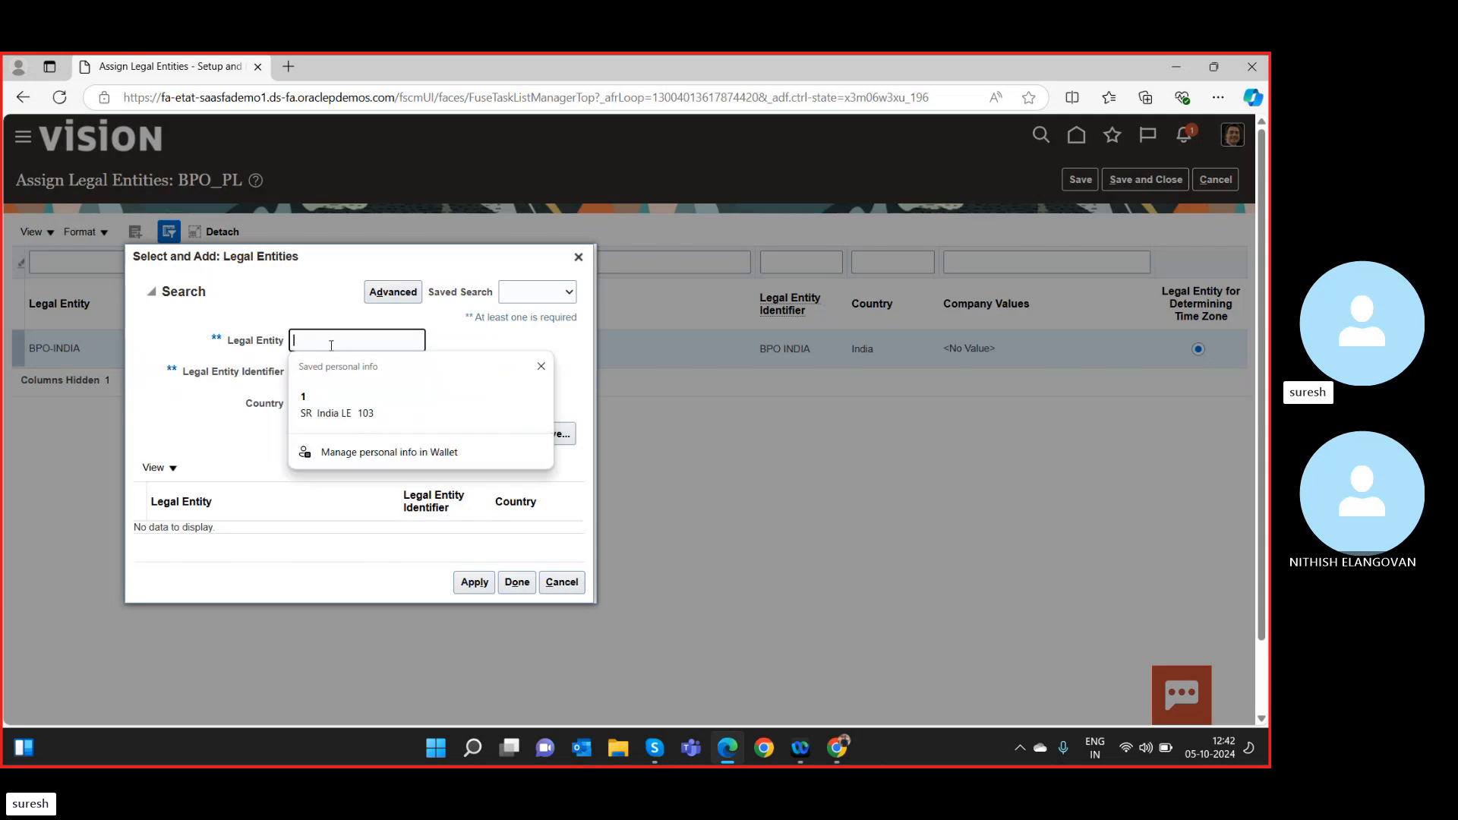
click(343, 407)
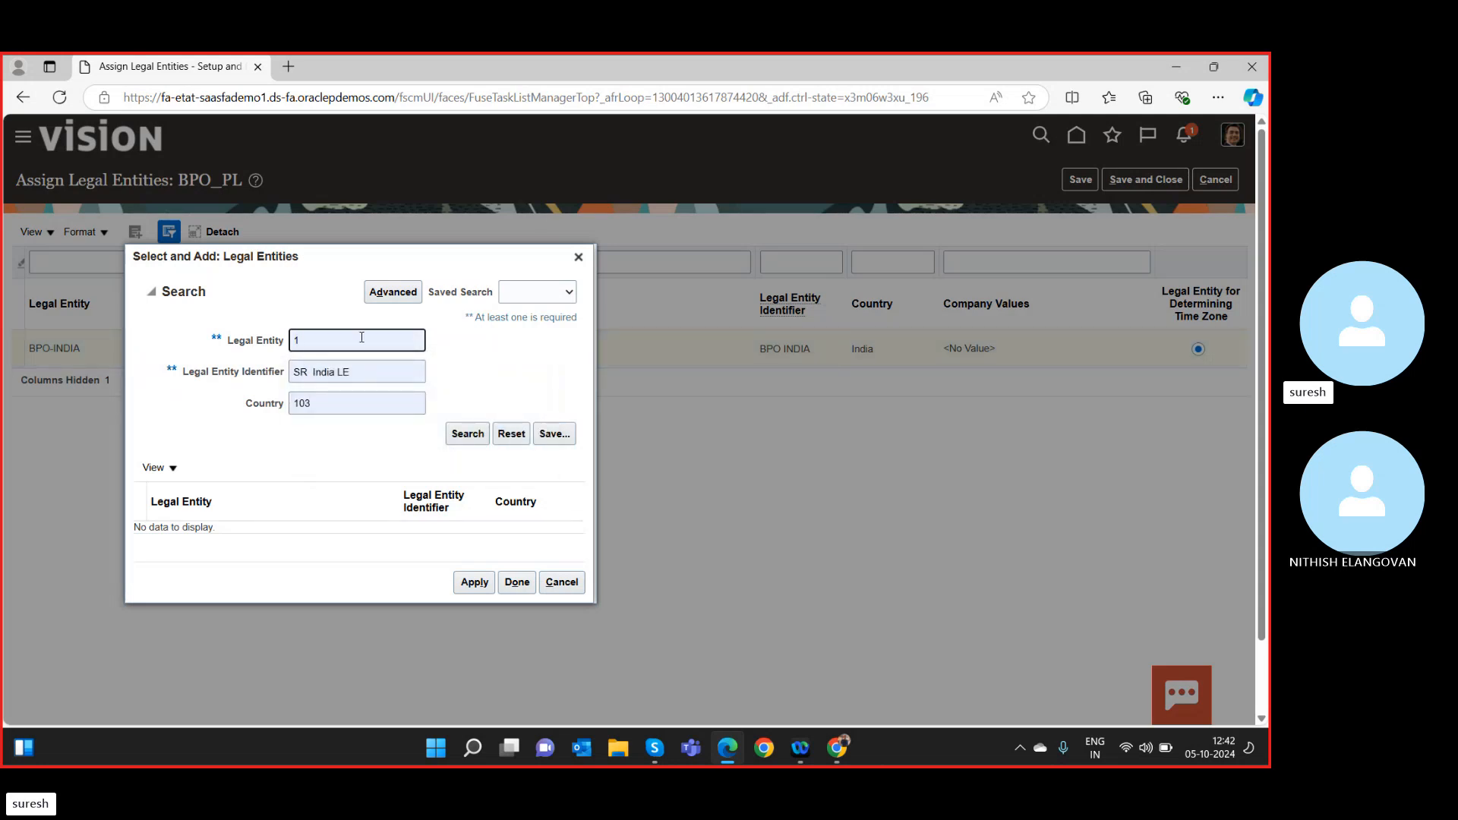
key(BackSpace)
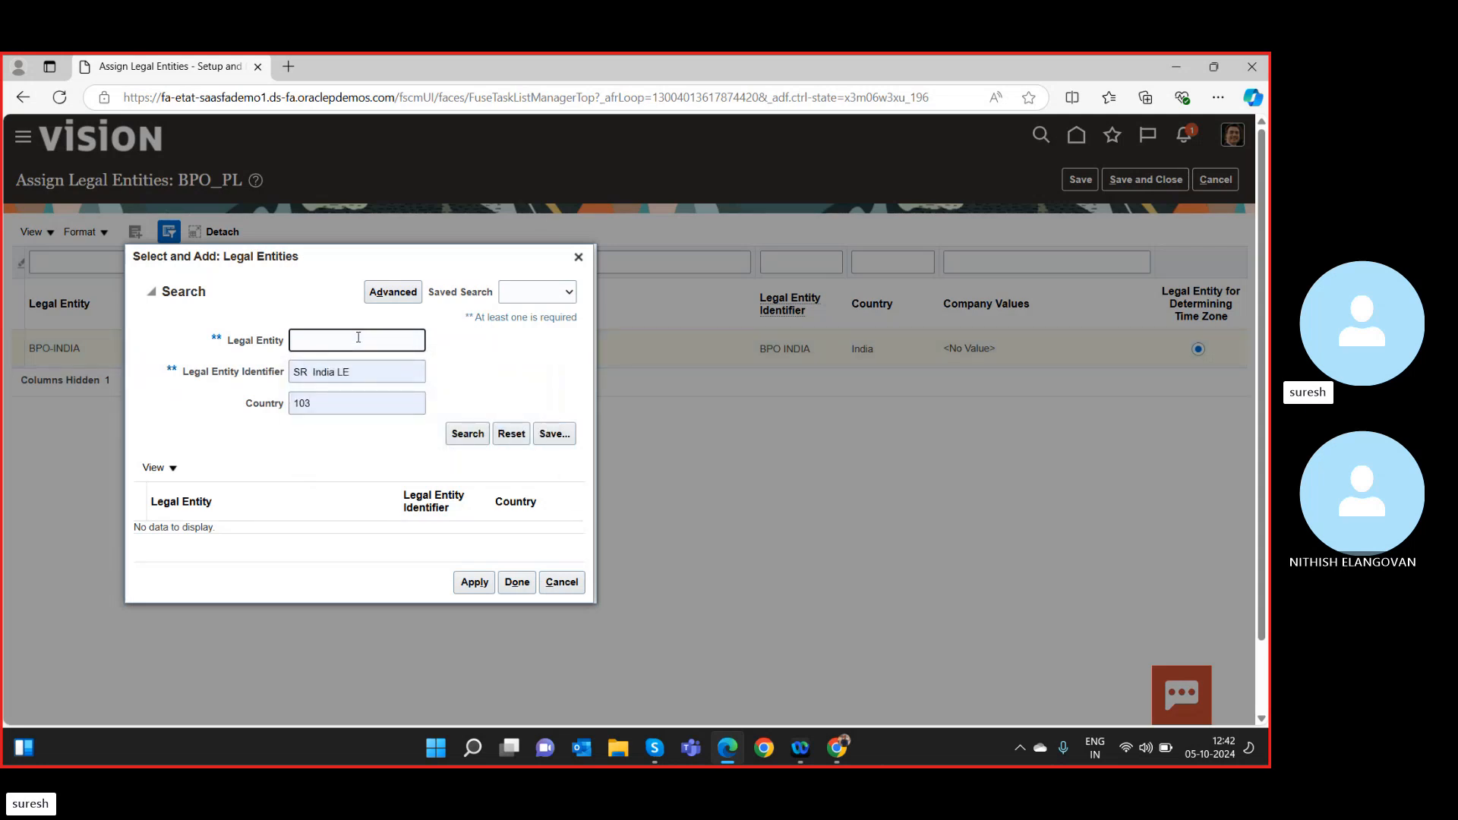
text(SR LE)
click(474, 437)
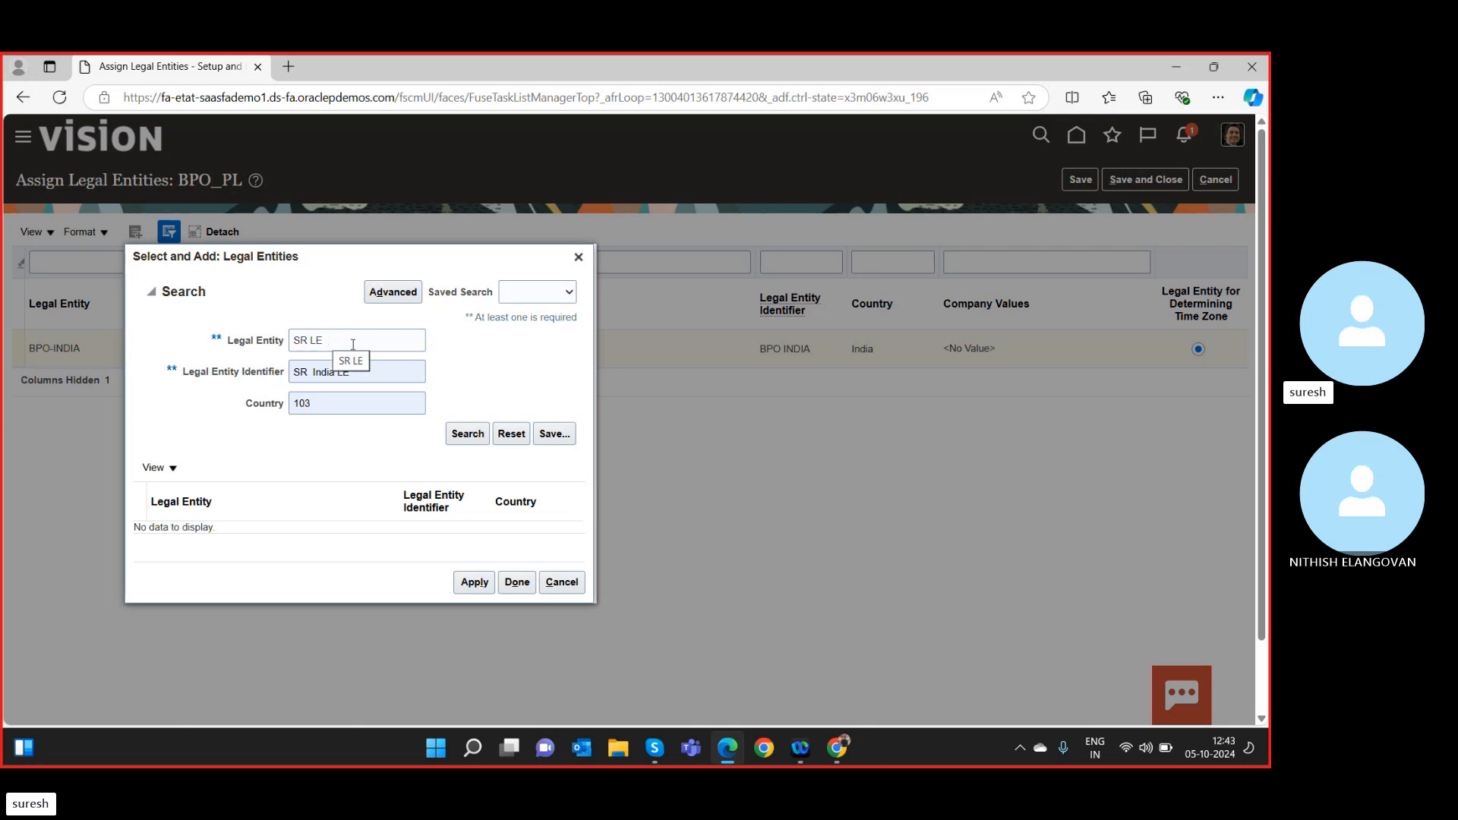
scroll(479, 372, down, 2)
scroll(339, 377, up, 2)
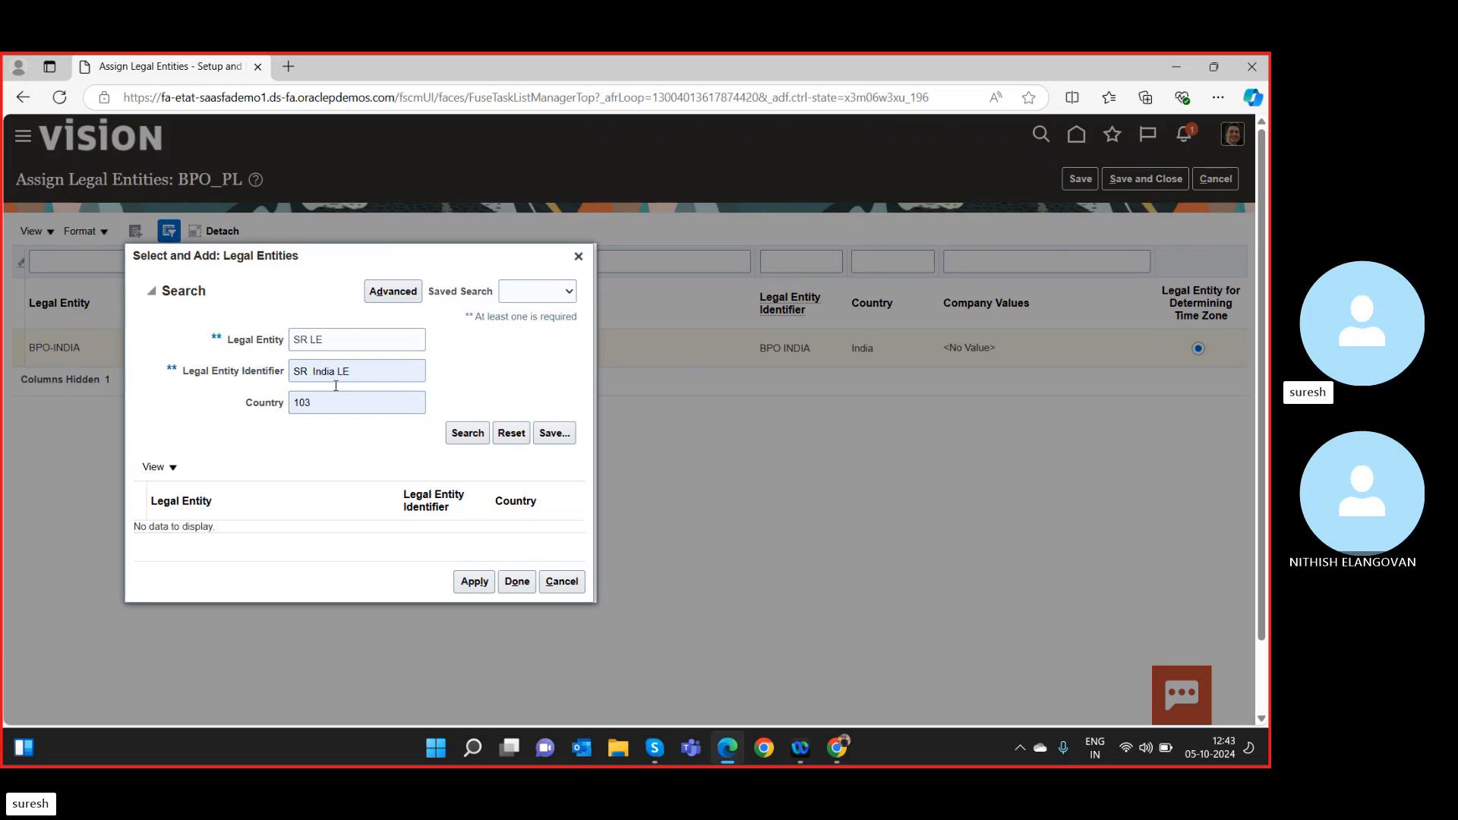
drag(329, 411, 198, 408)
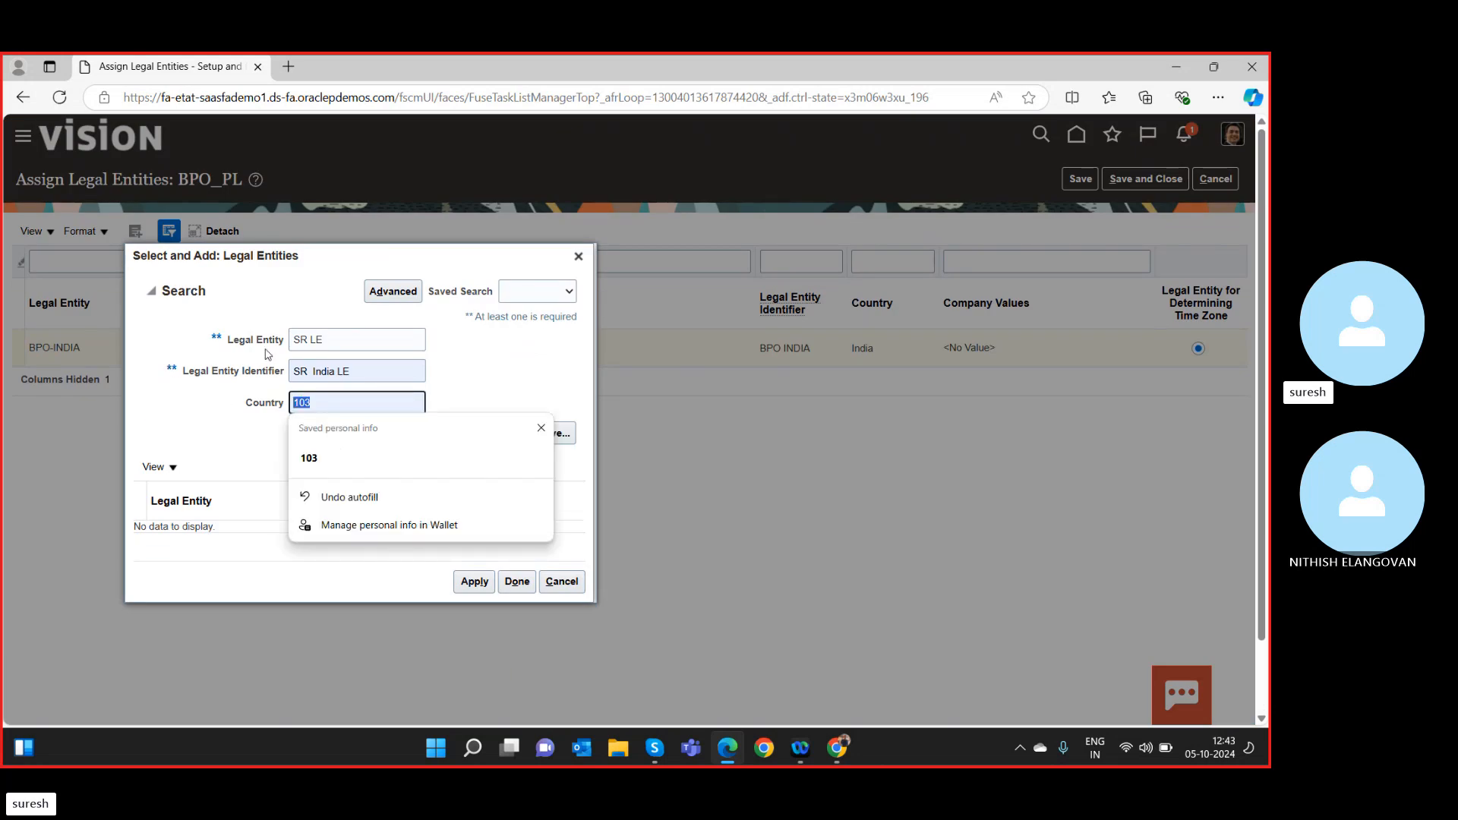
Refine the search to legal entity 'SR' with country India and rerun it.
click(333, 341)
key(BackSpace)
key(BackSpace)
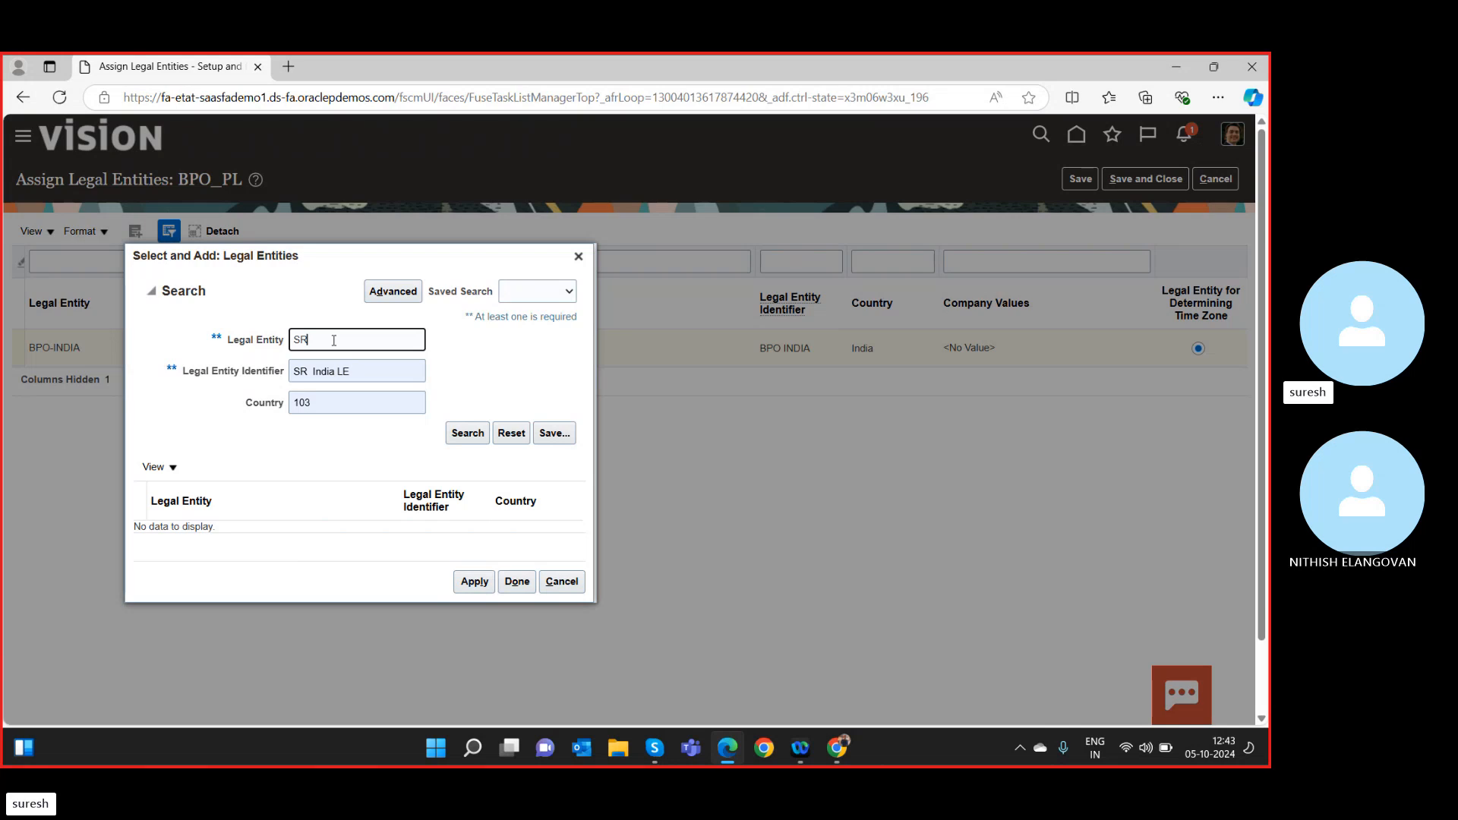
key(Tab)
key(Tab)
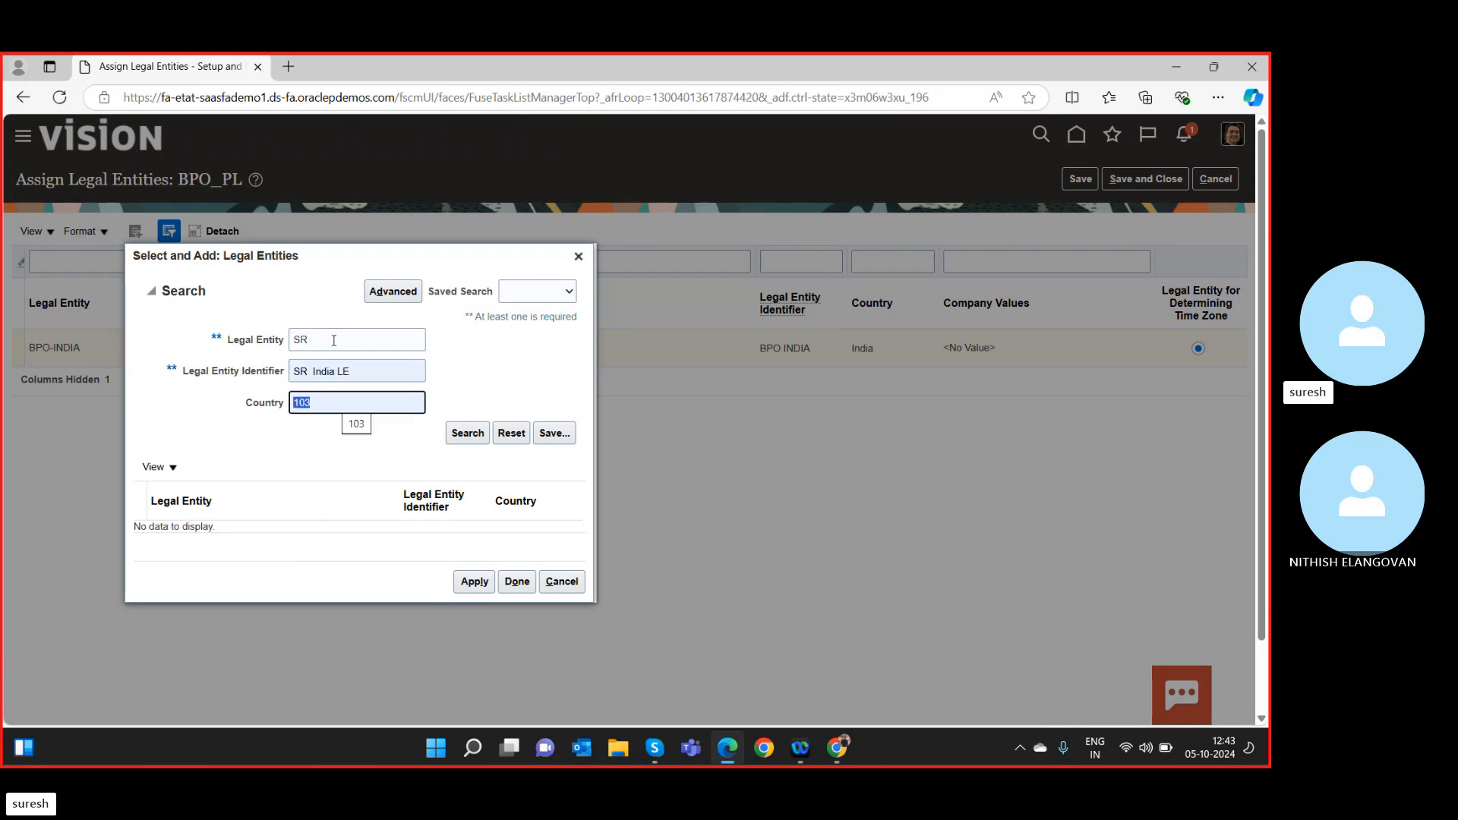
text(India)
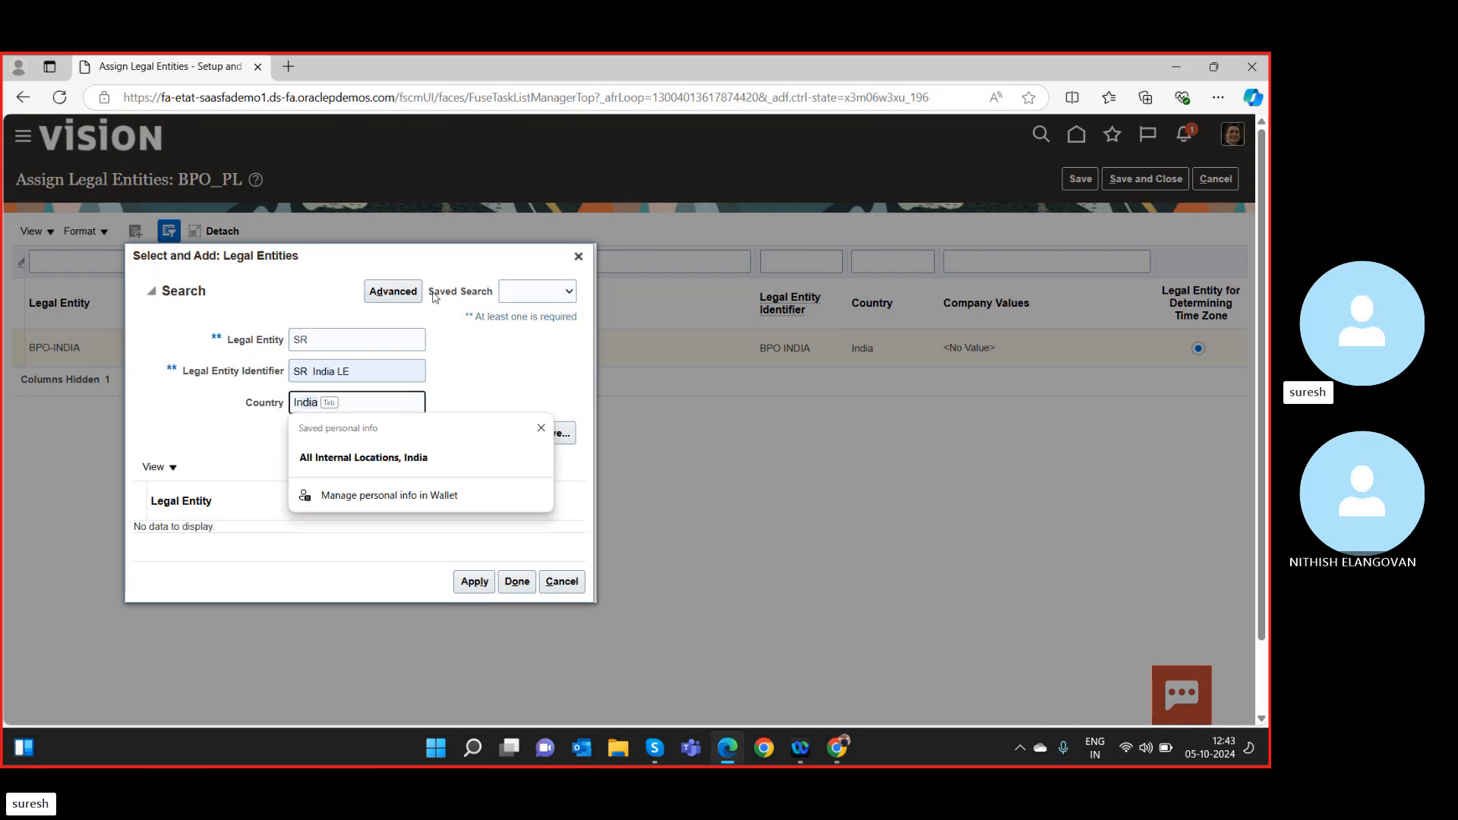
click(234, 430)
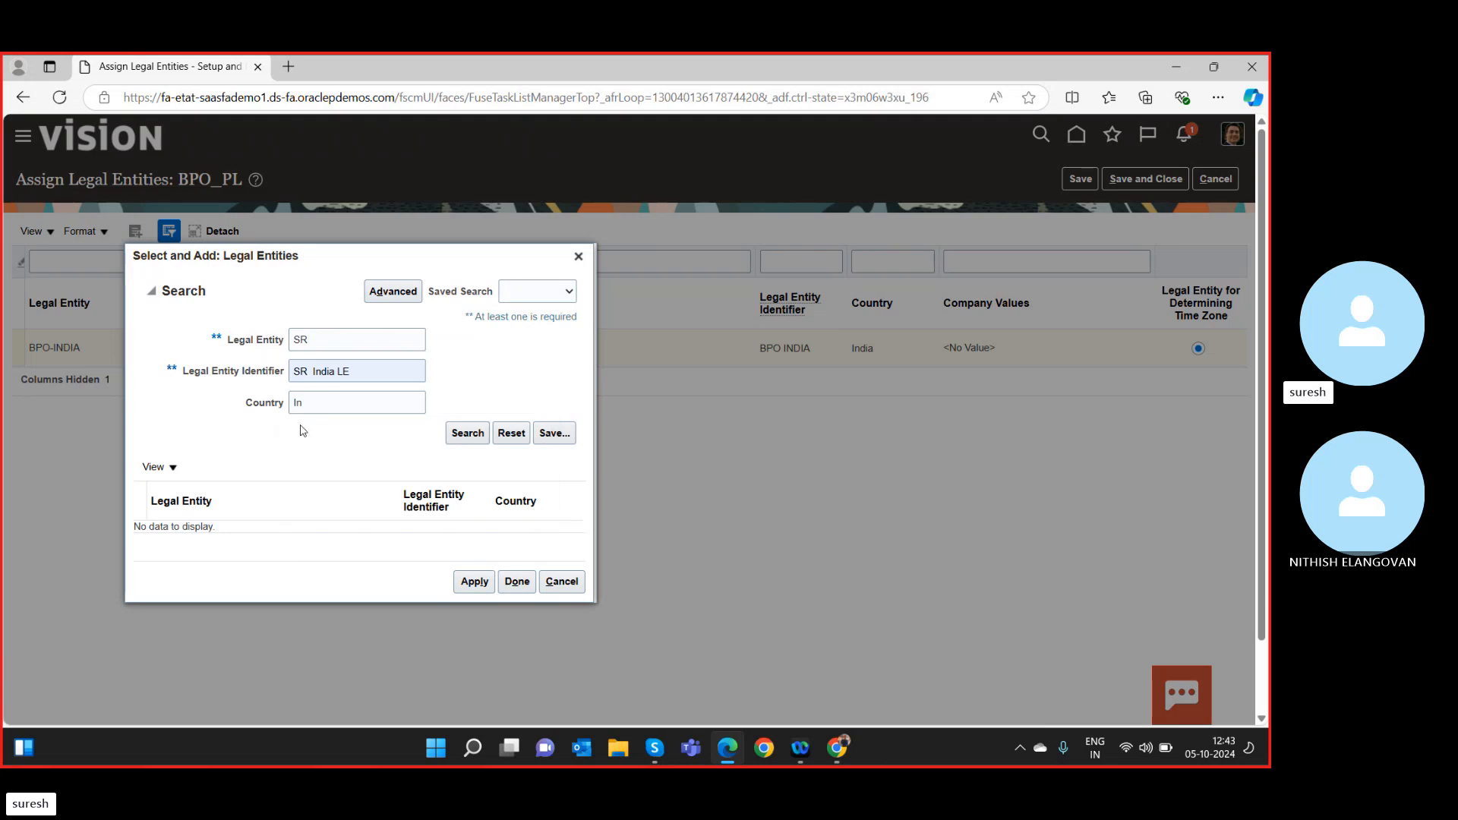
click(365, 401)
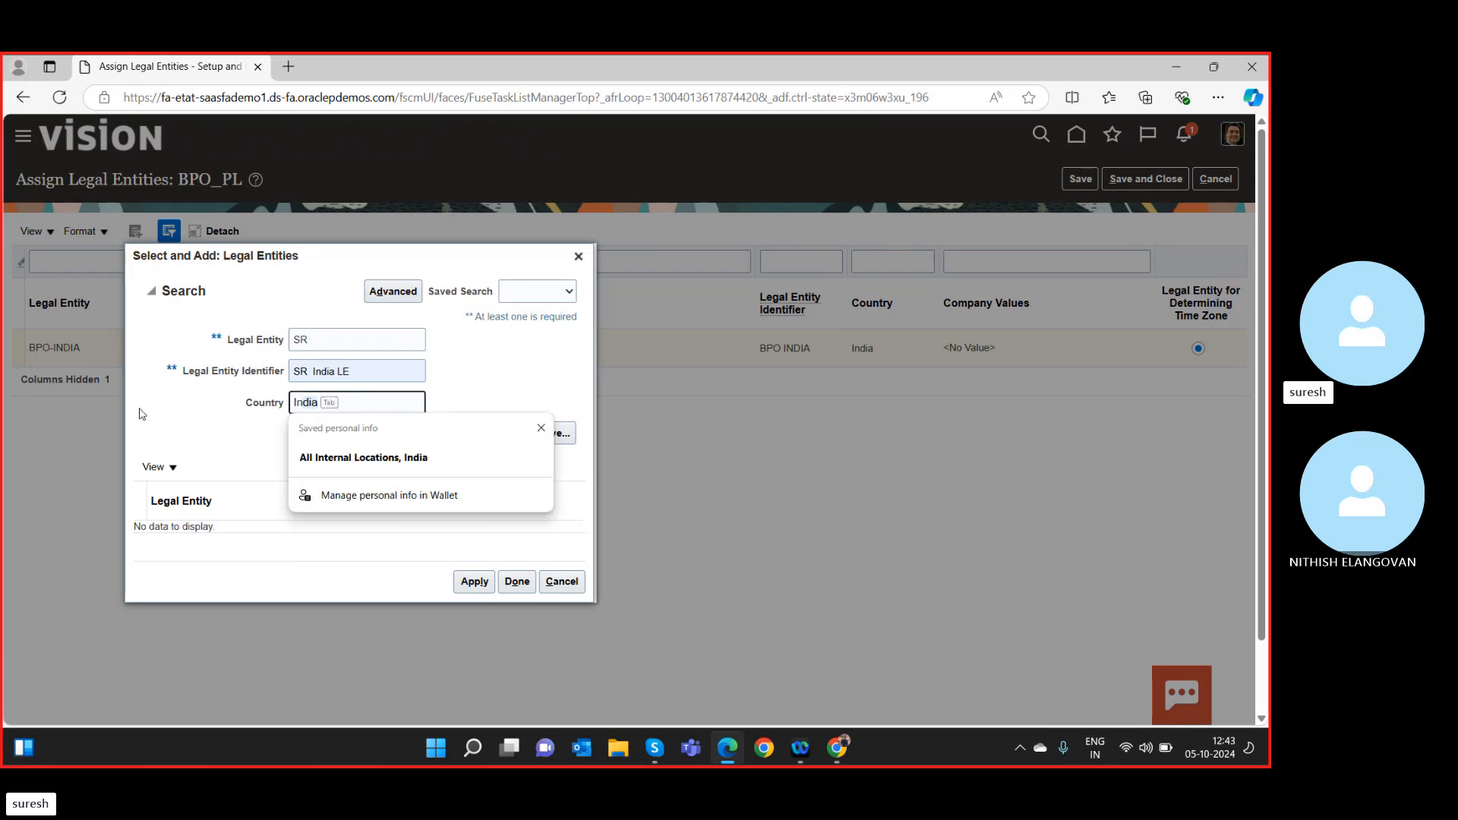
click(319, 370)
click(342, 338)
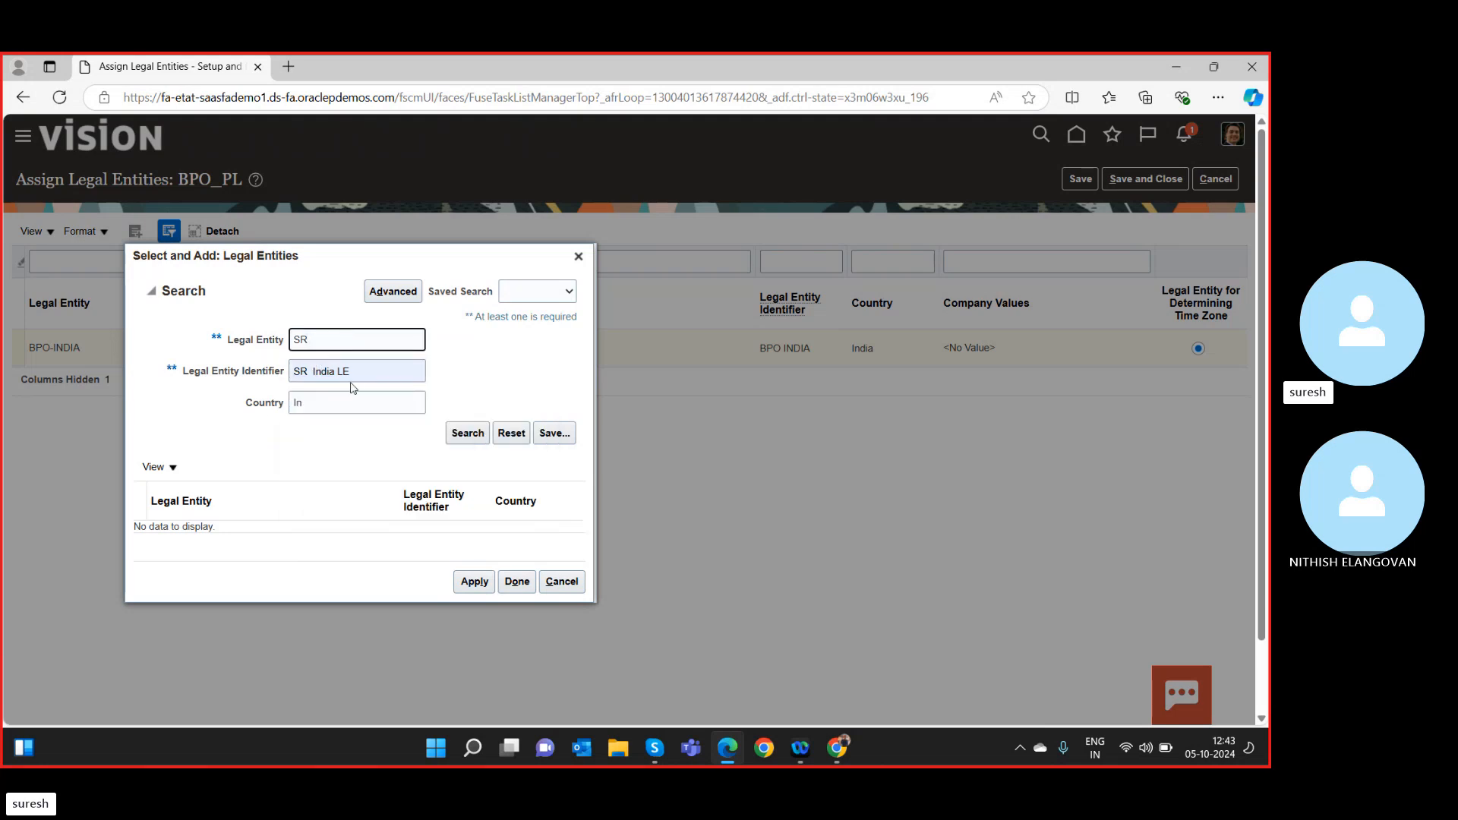
click(358, 371)
key(BackSpace)
key(BackSpace)
key(BackSpace)
key(BackSpace)
key(BackSpace)
key(BackSpace)
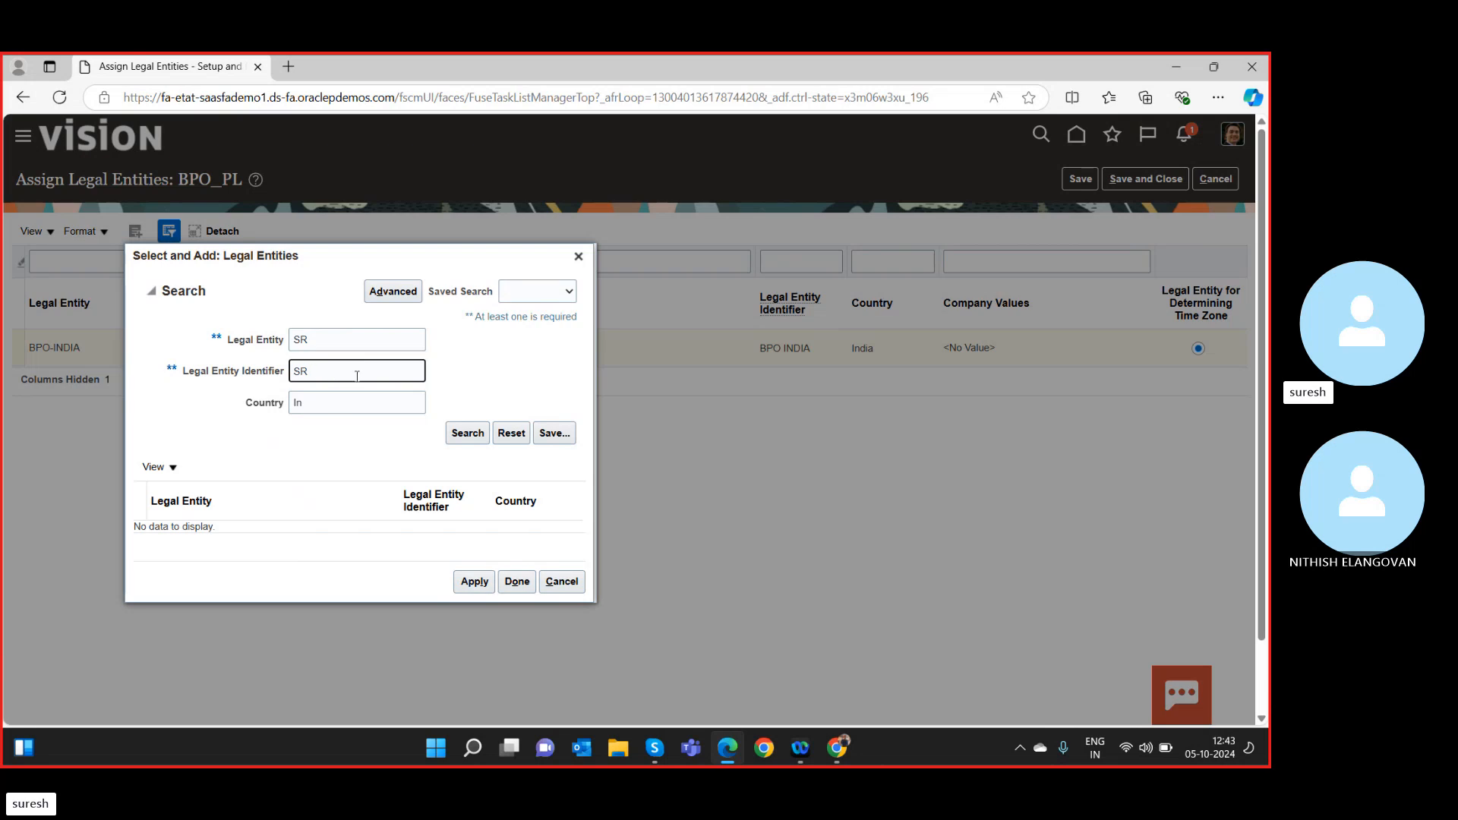
click(333, 404)
text(dia)
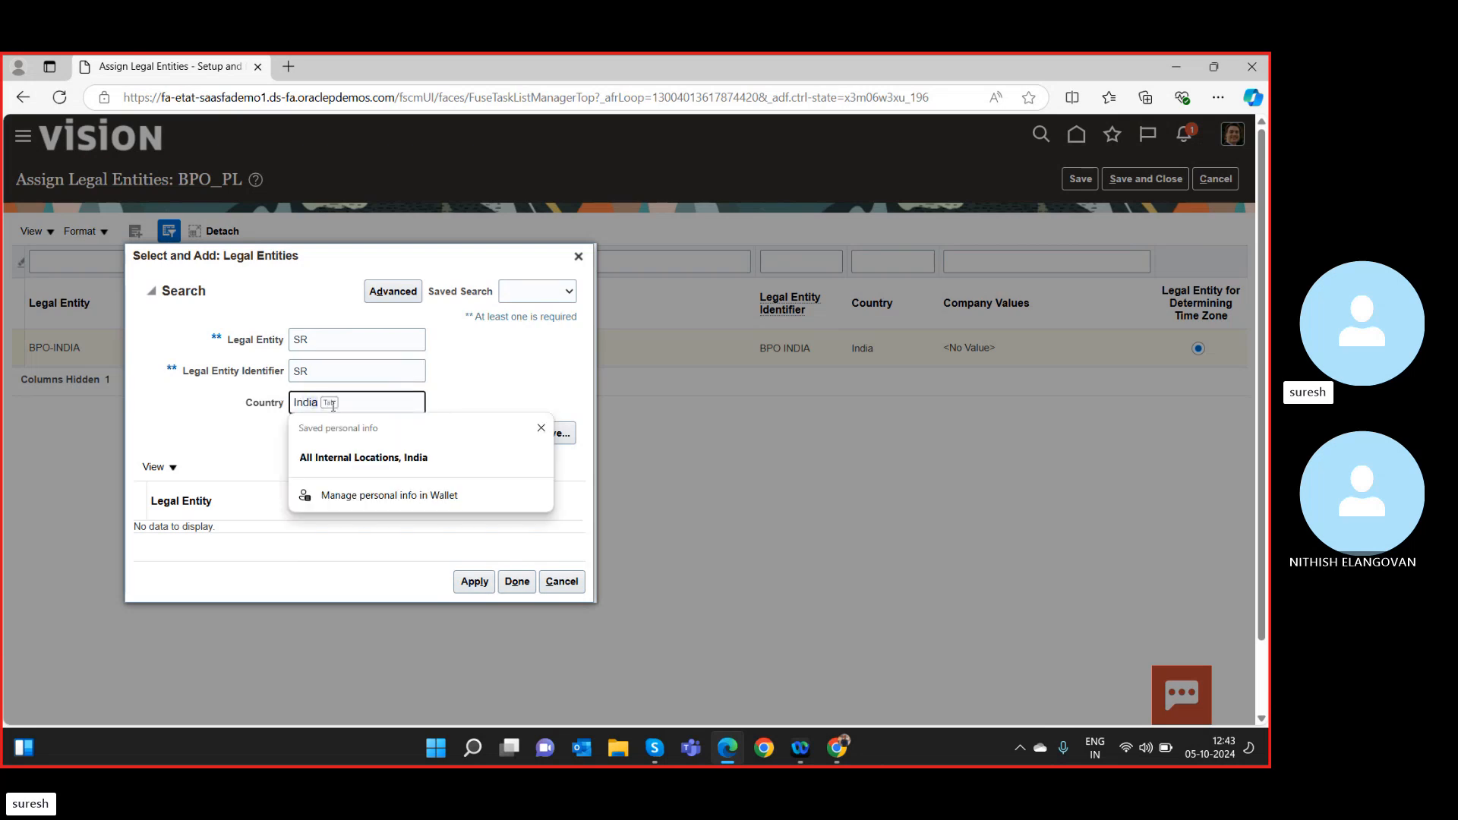
click(333, 459)
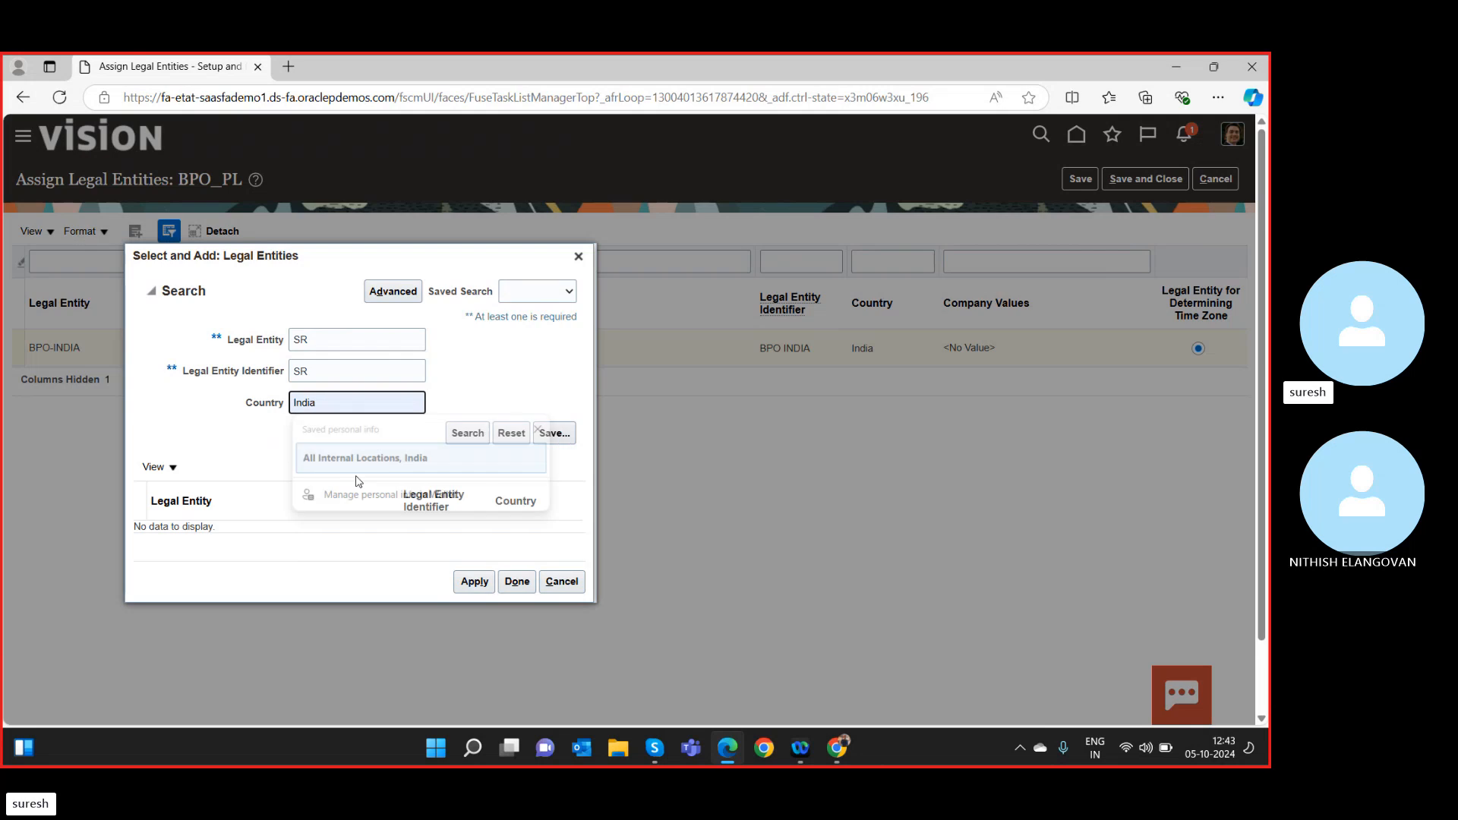
click(472, 439)
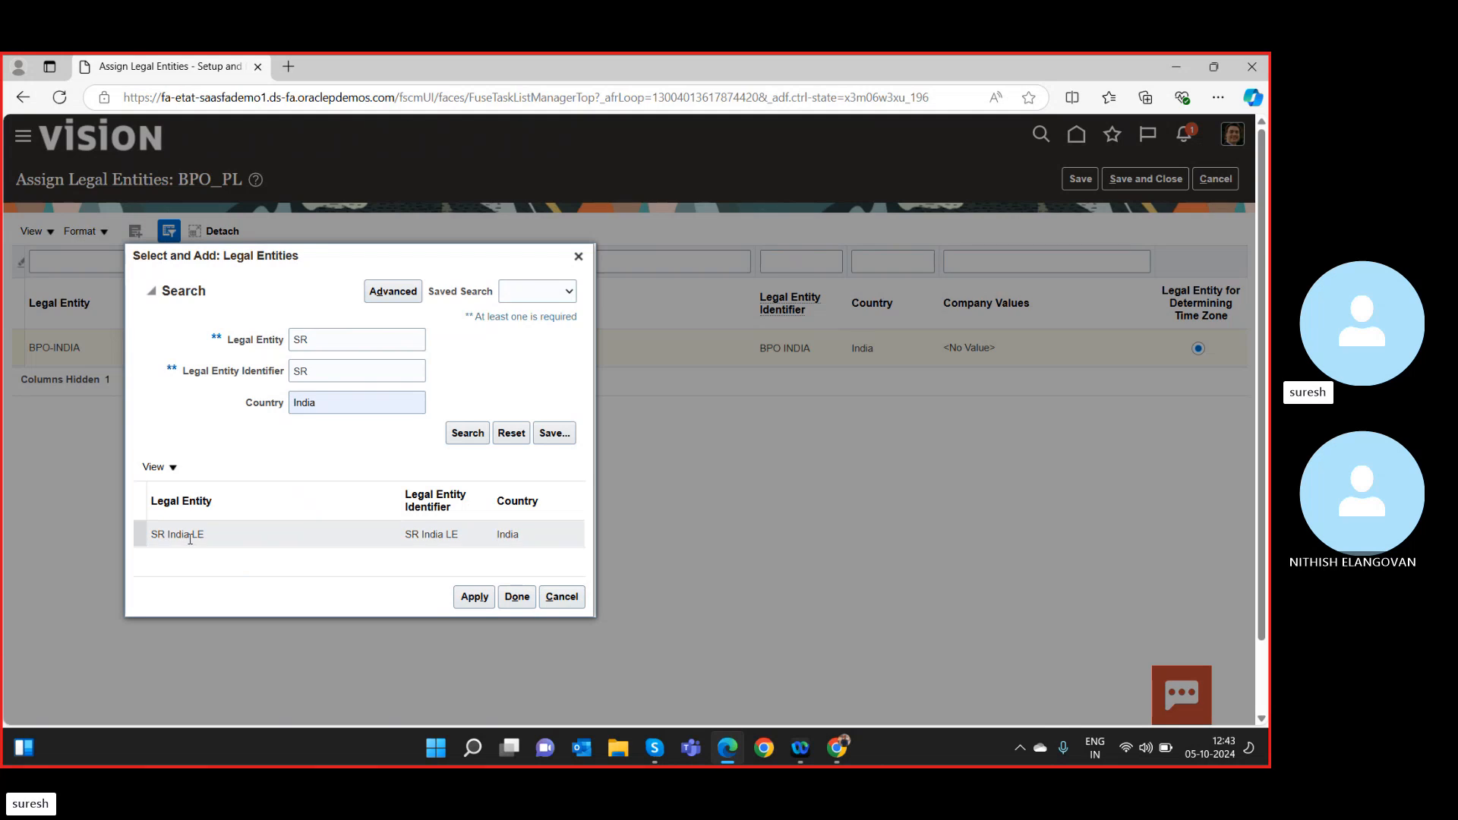
Add SR India LE, make it determine the time zone, and save and close.
click(189, 538)
click(477, 598)
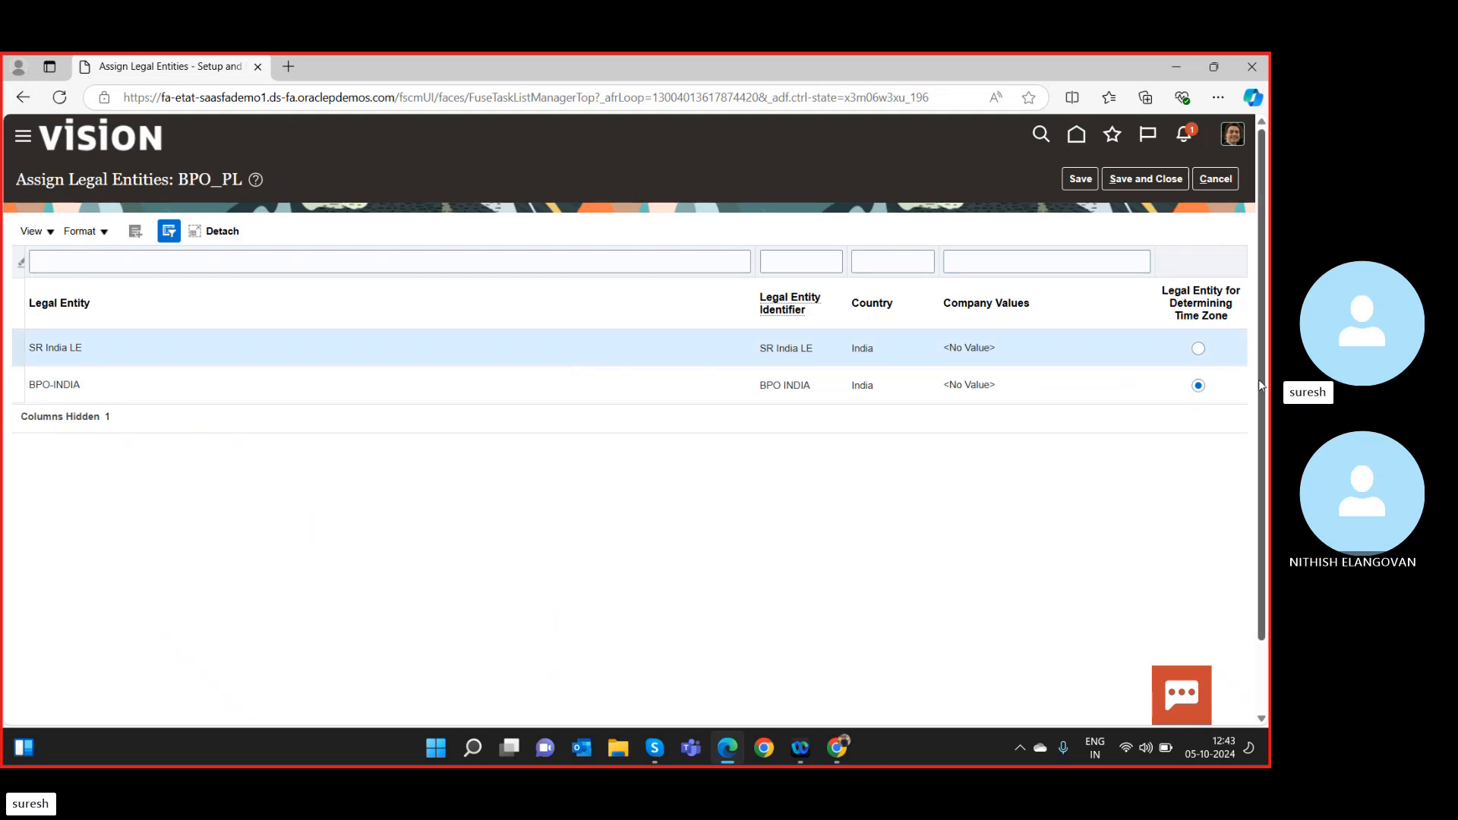
click(1199, 348)
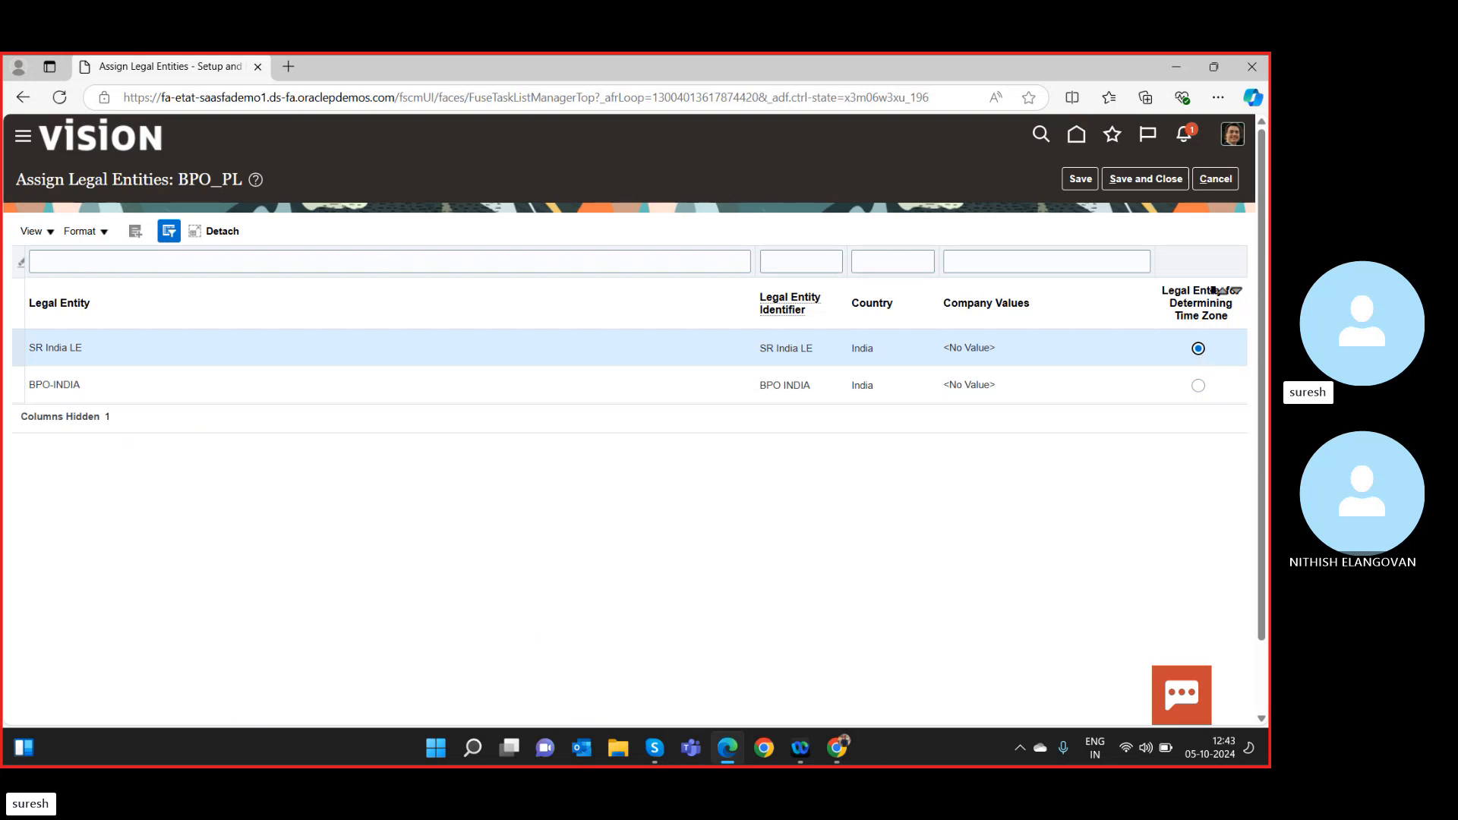
click(1138, 179)
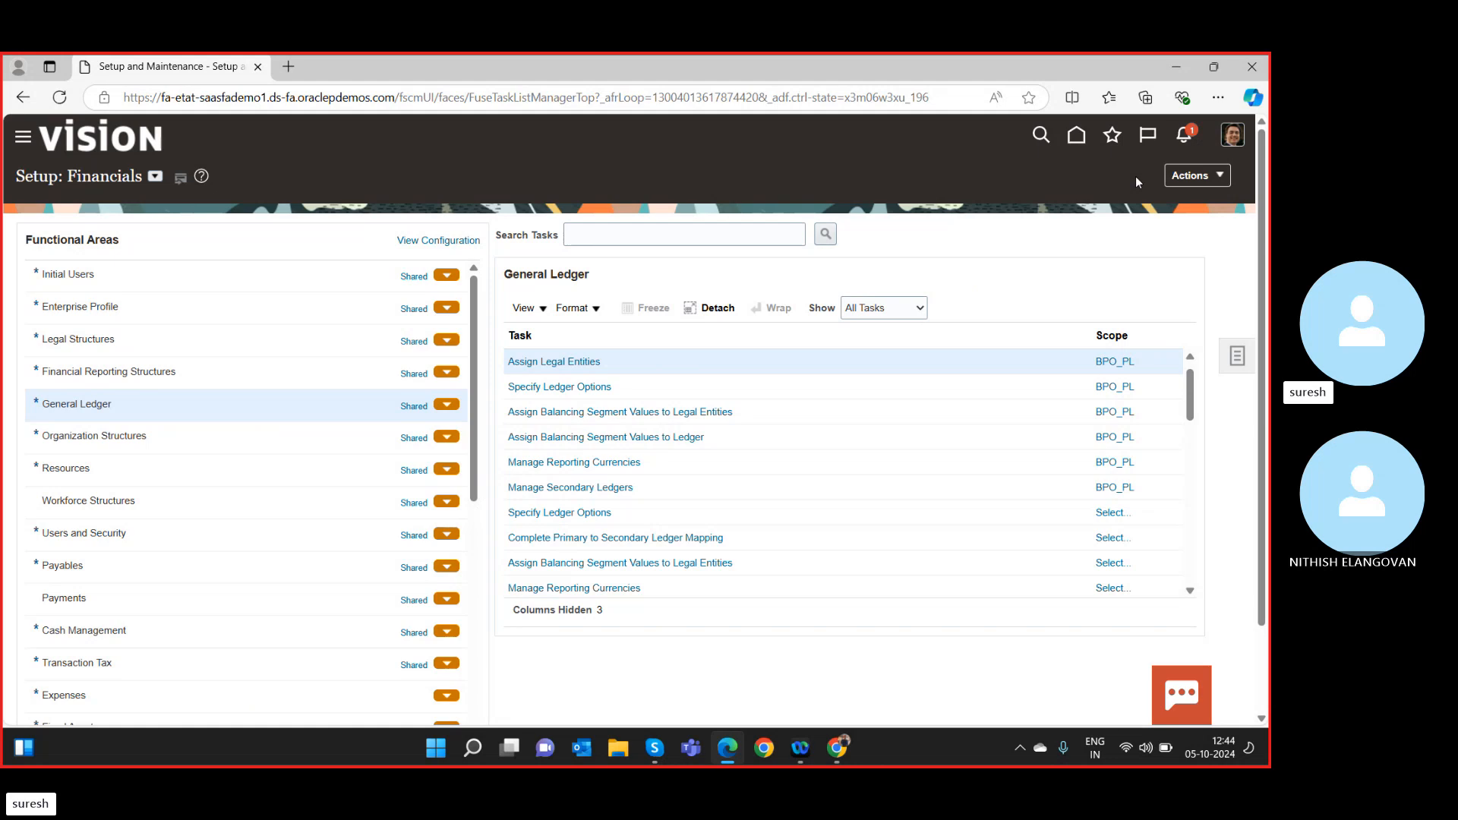
Change the Assign Legal Entities scope so Primary Ledger reads Select and Add.
click(1123, 366)
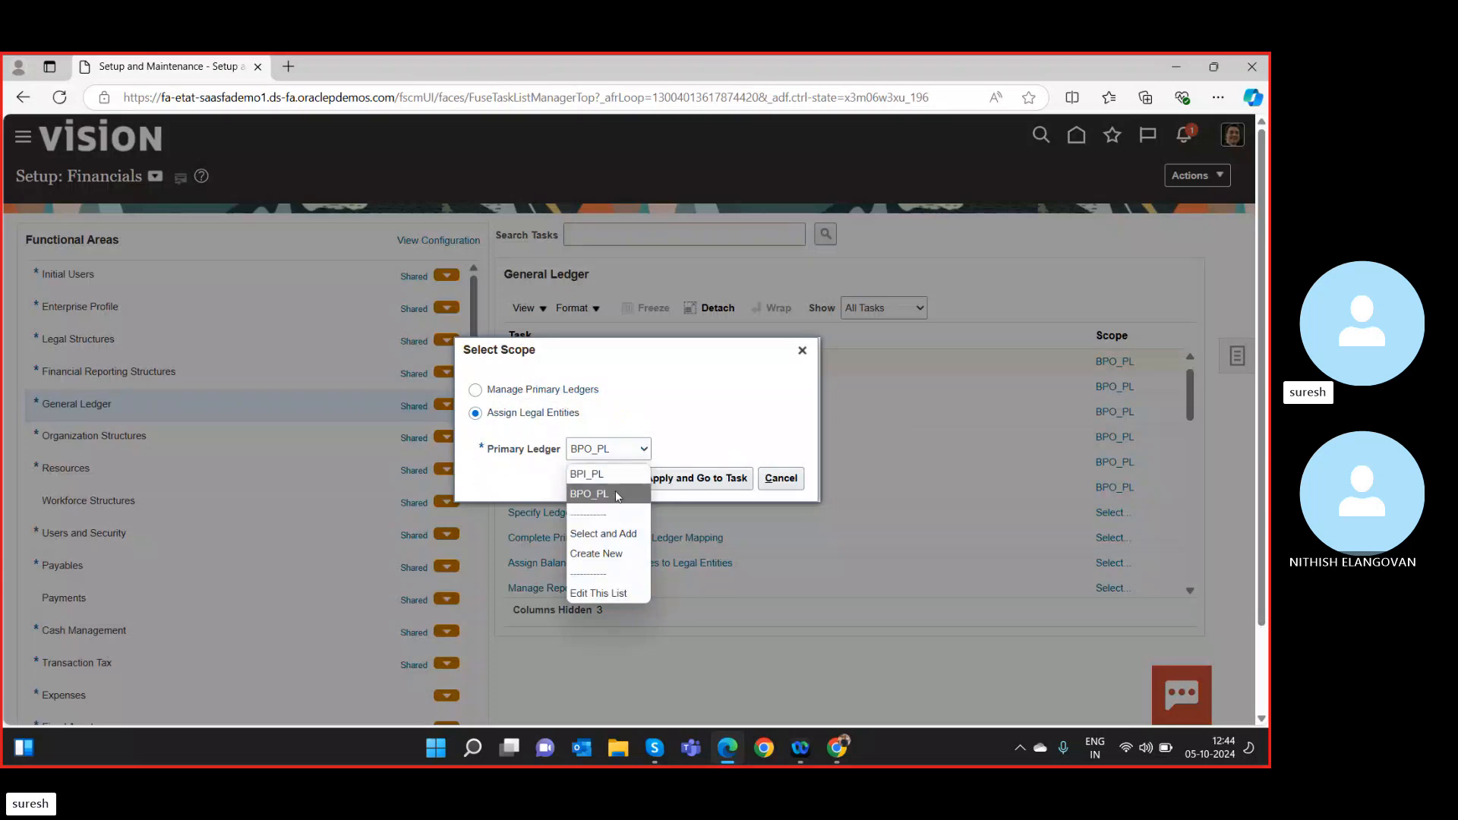
click(617, 534)
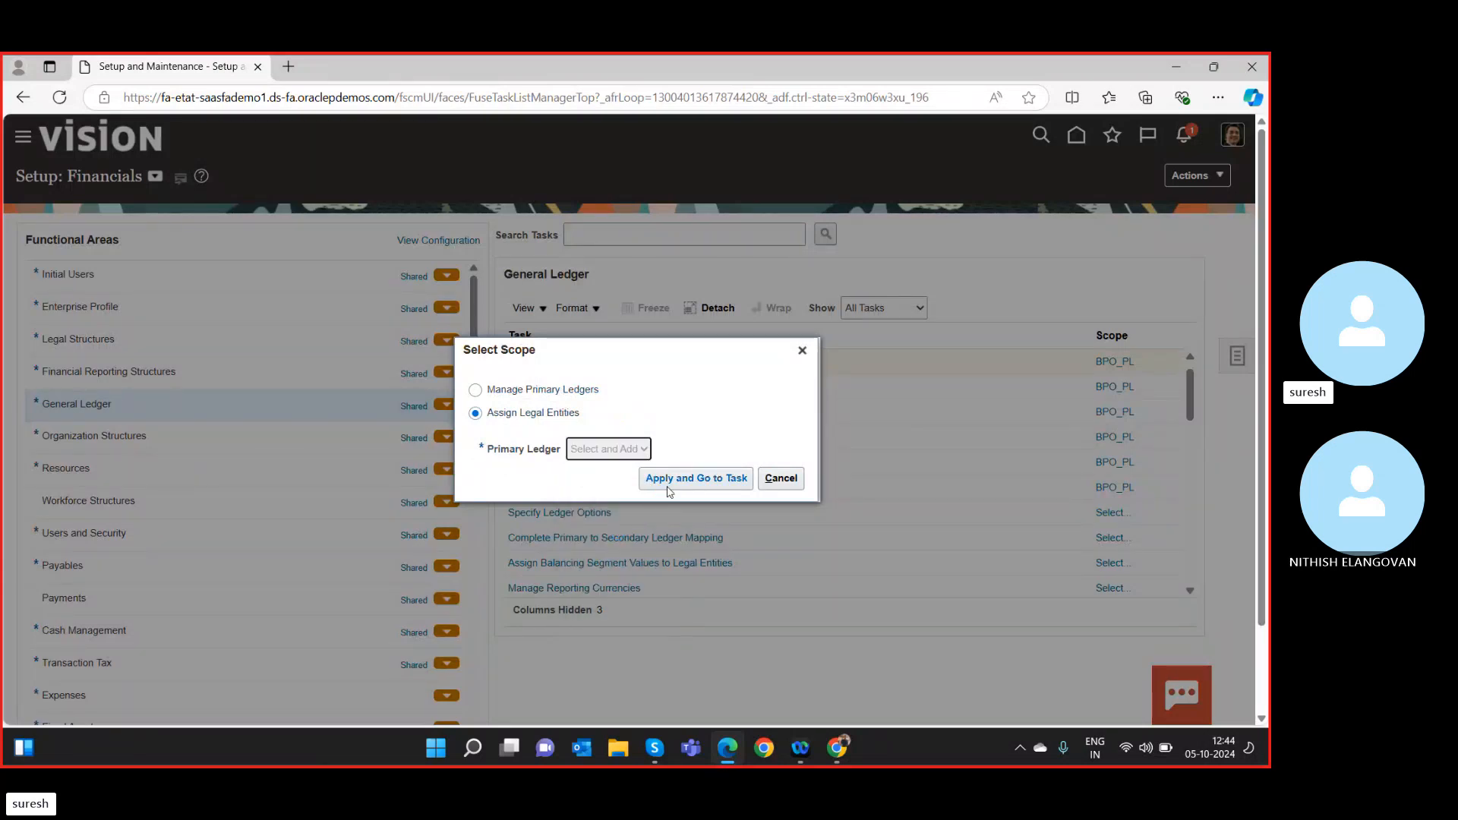
Filter primary ledgers by 'sr' and confirm SR Primary Ledger as the task scope.
click(703, 482)
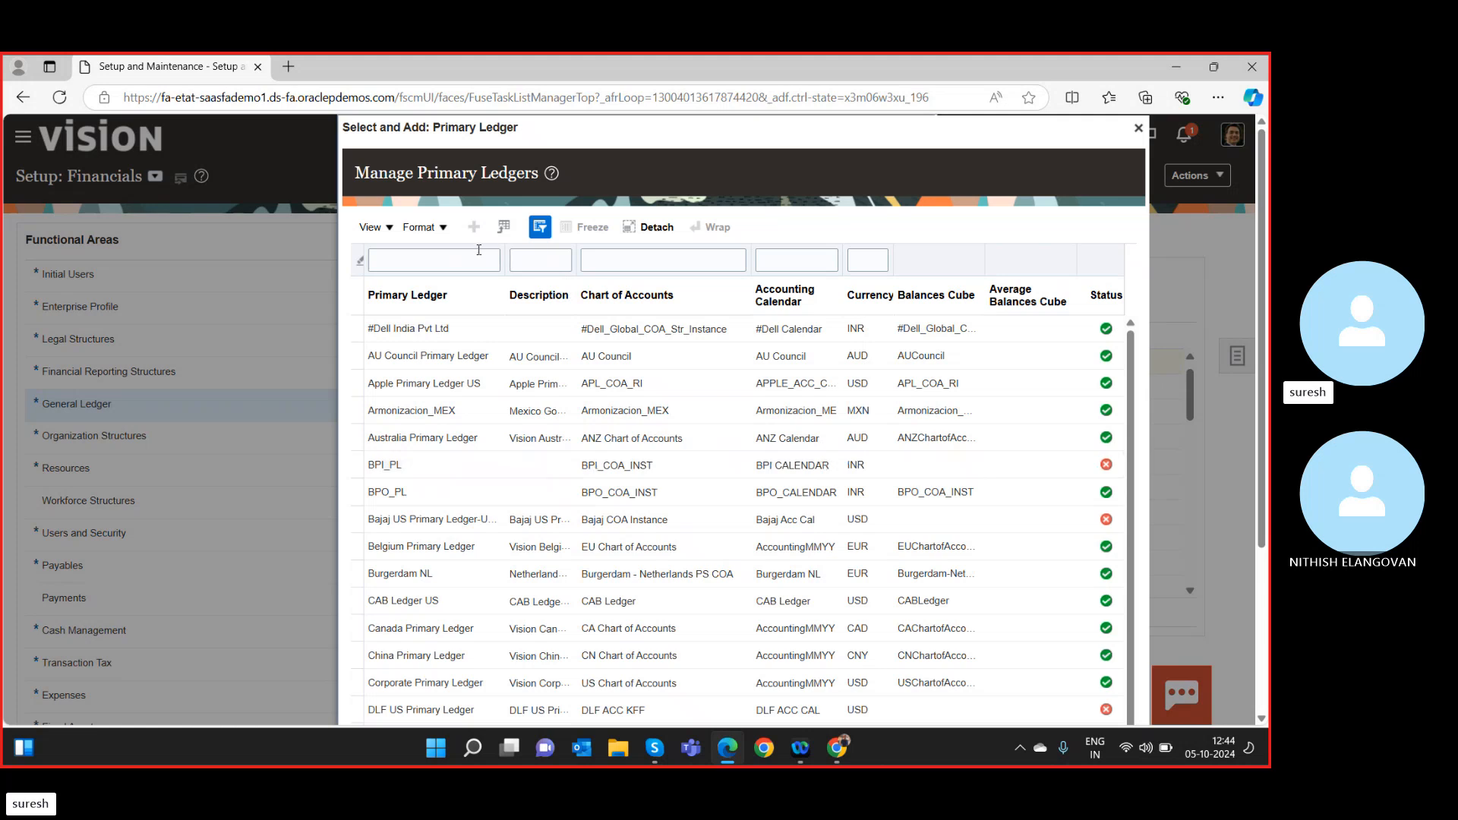
click(460, 260)
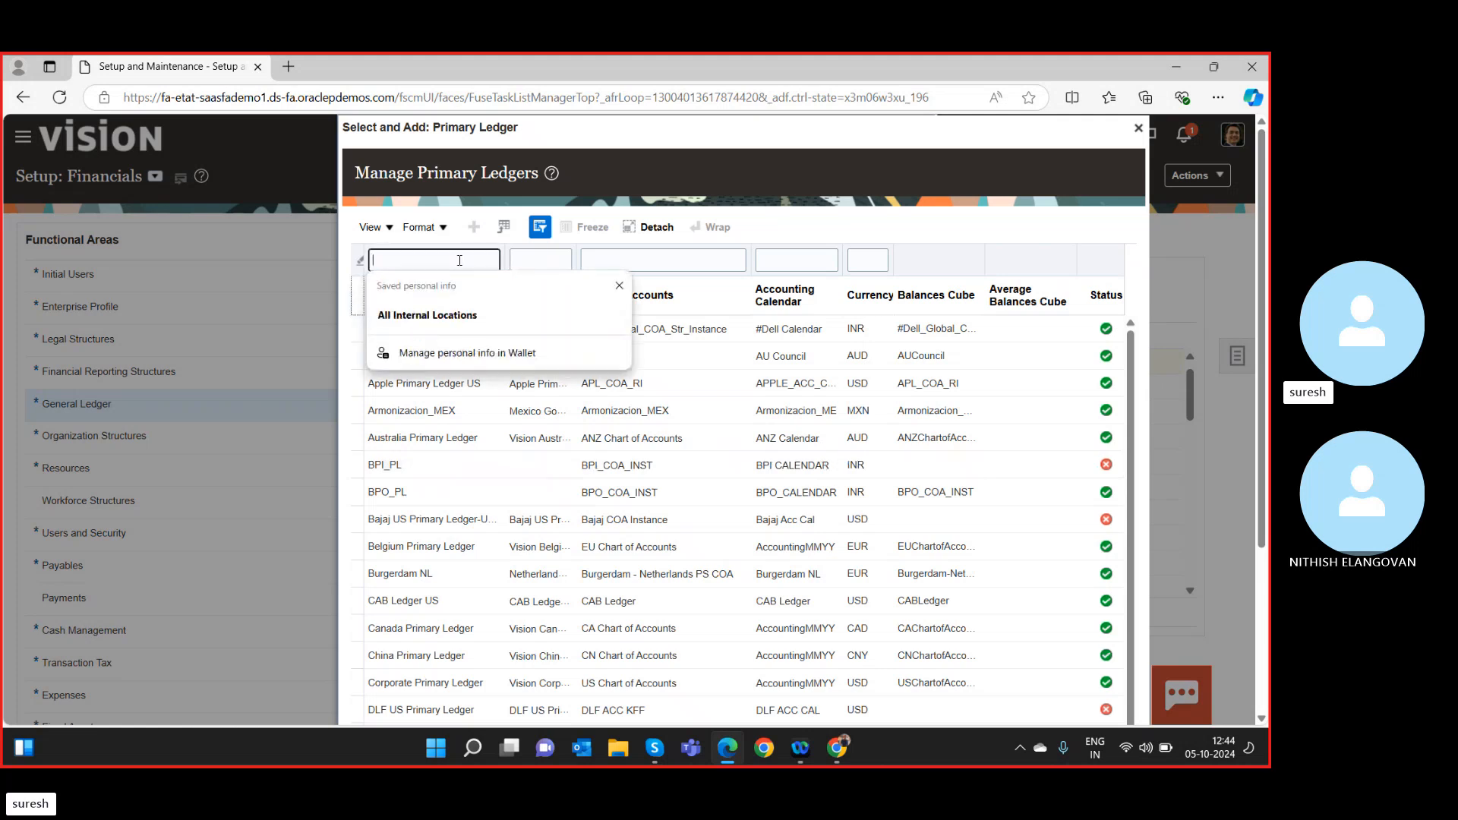
text(s)
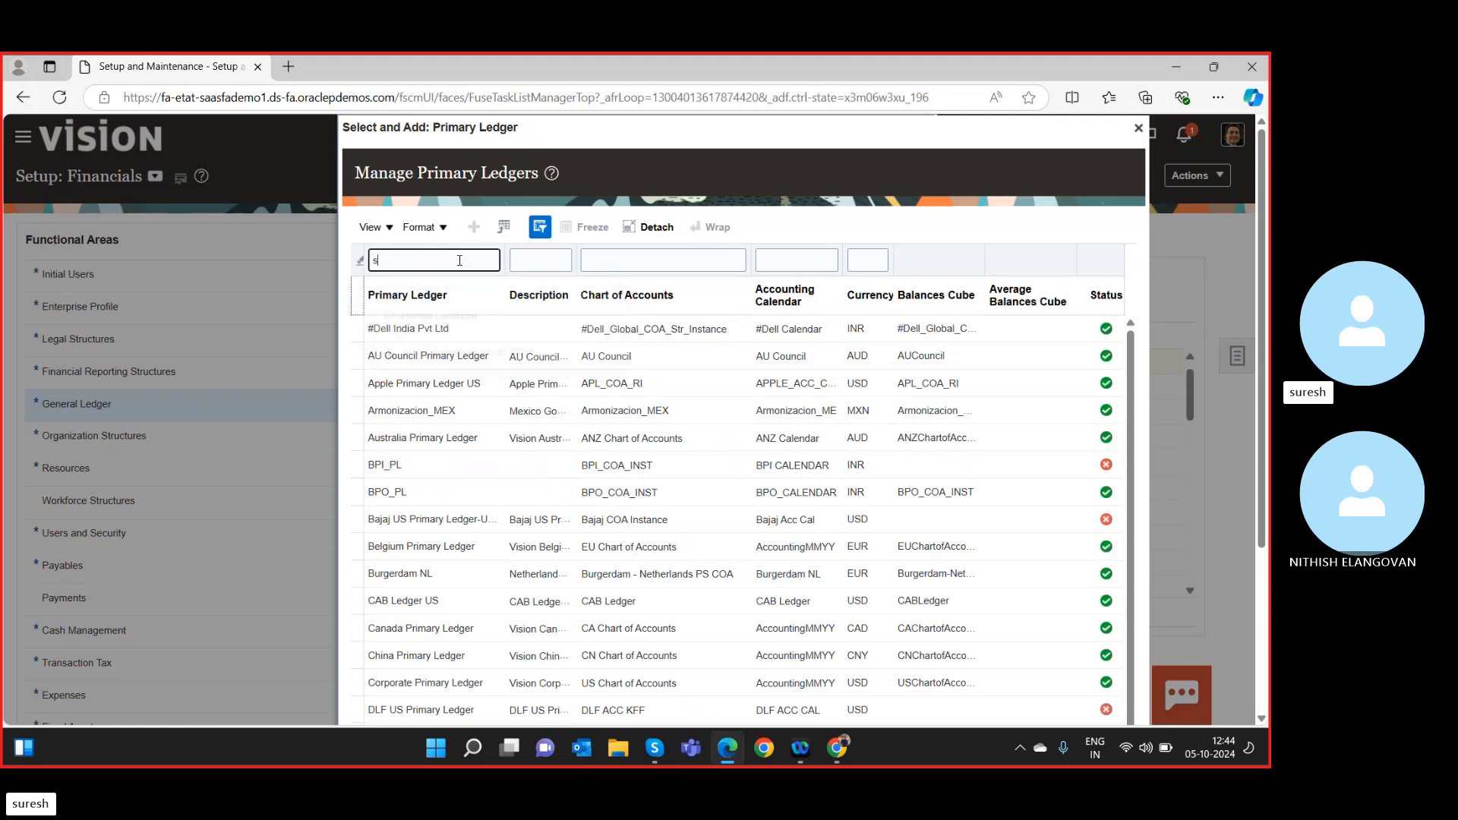
text(r)
key(Return)
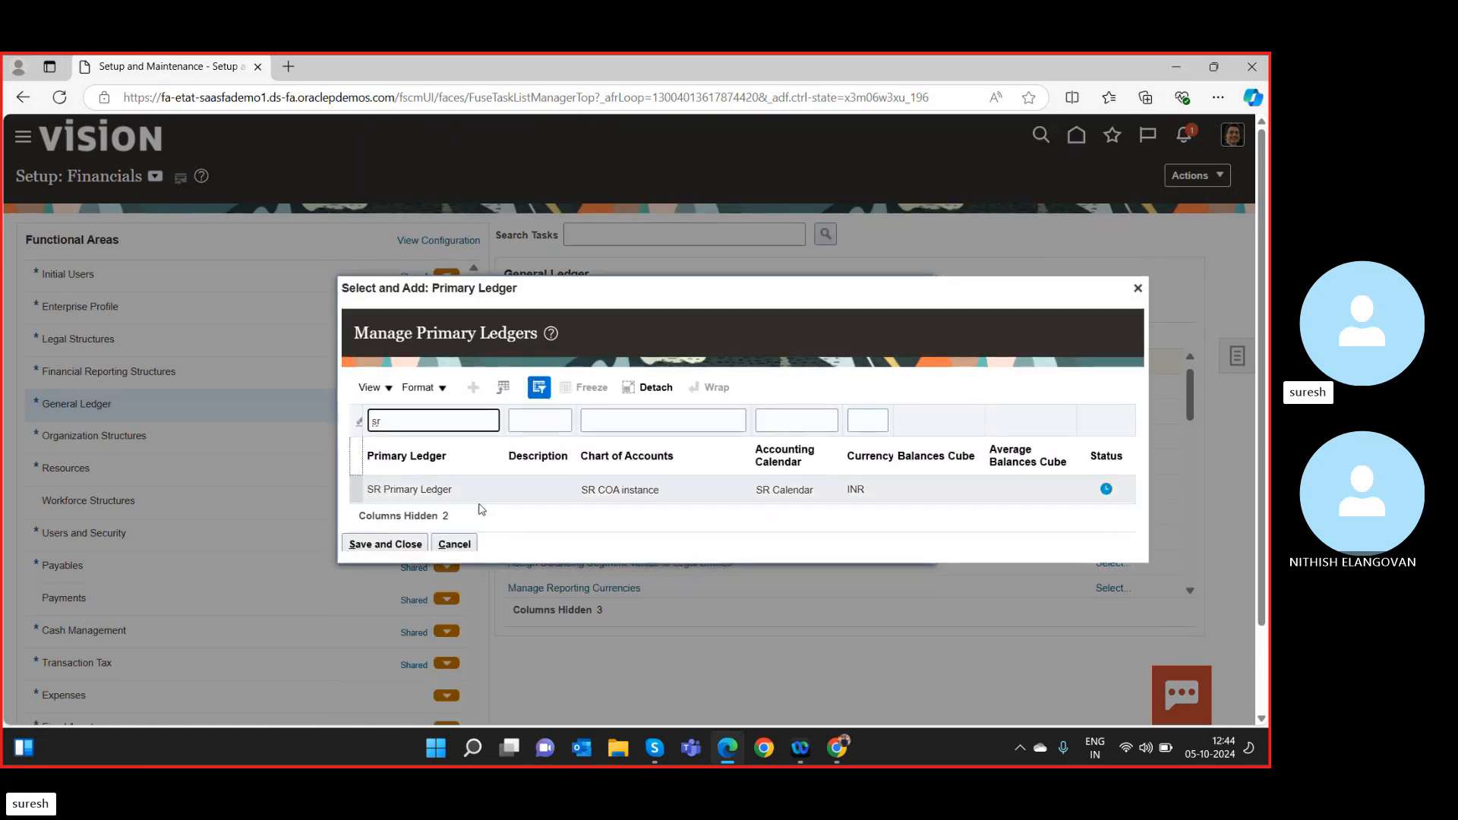
click(470, 493)
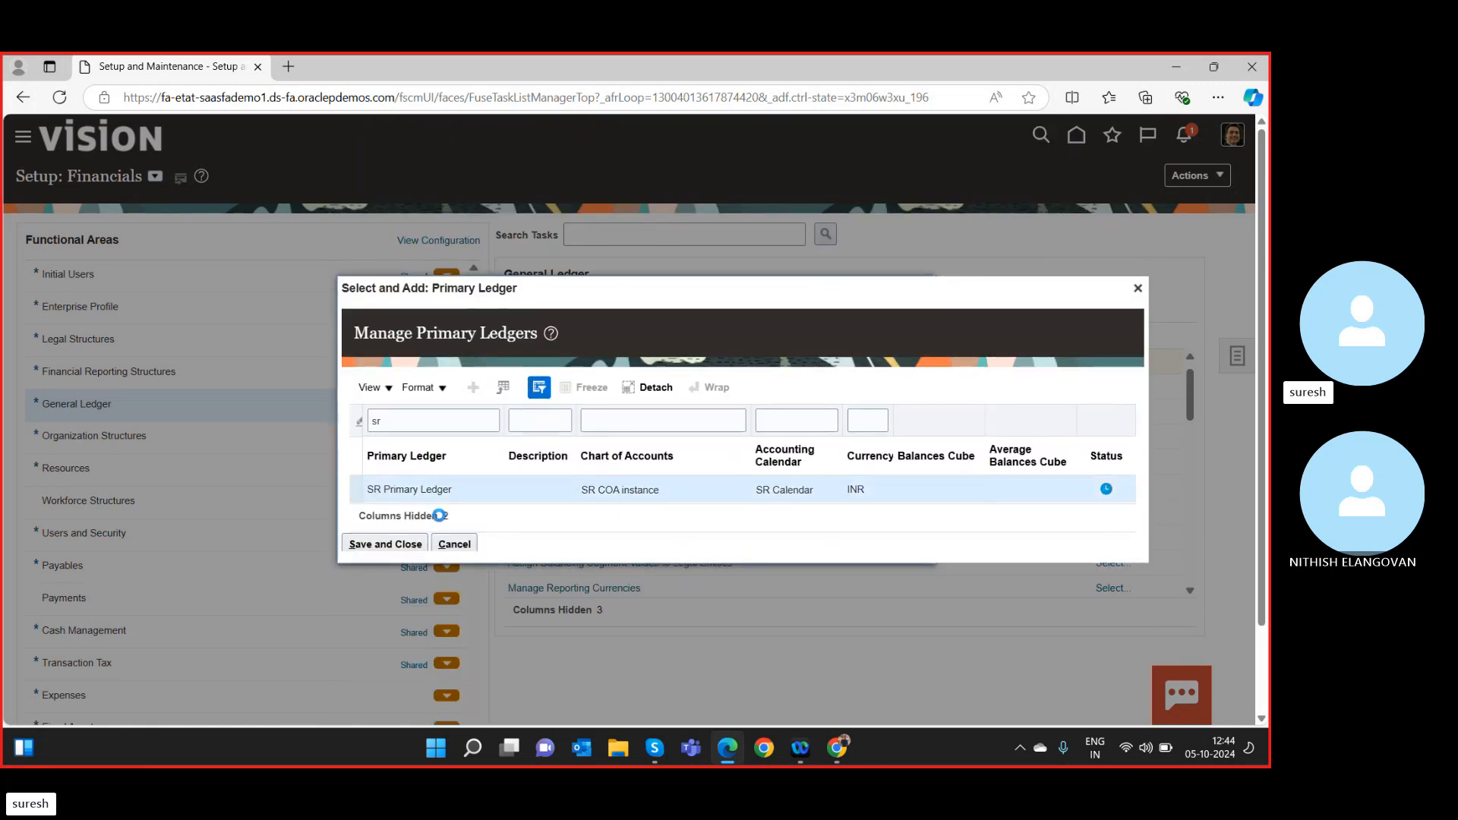
click(411, 547)
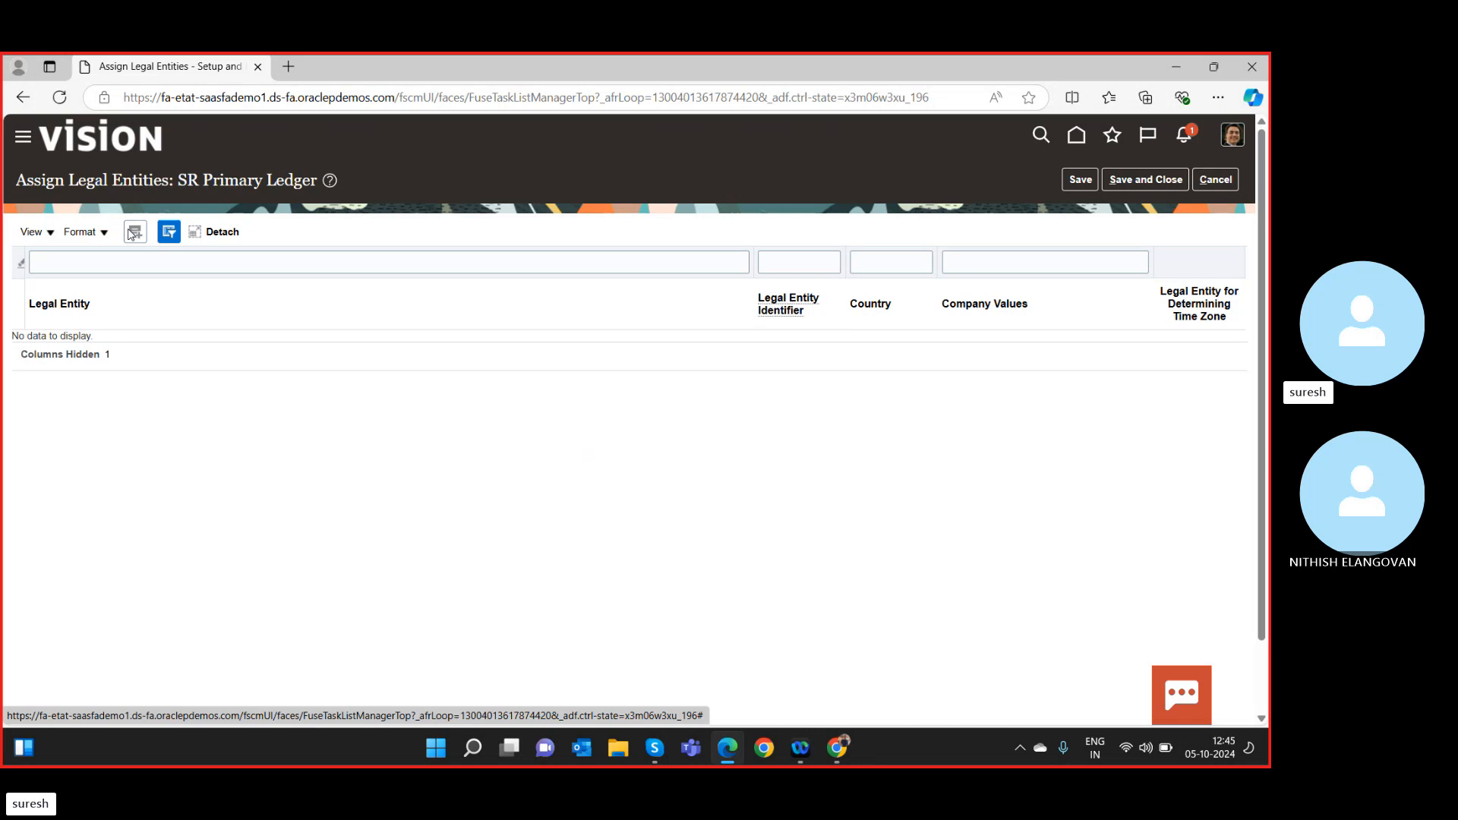
click(134, 234)
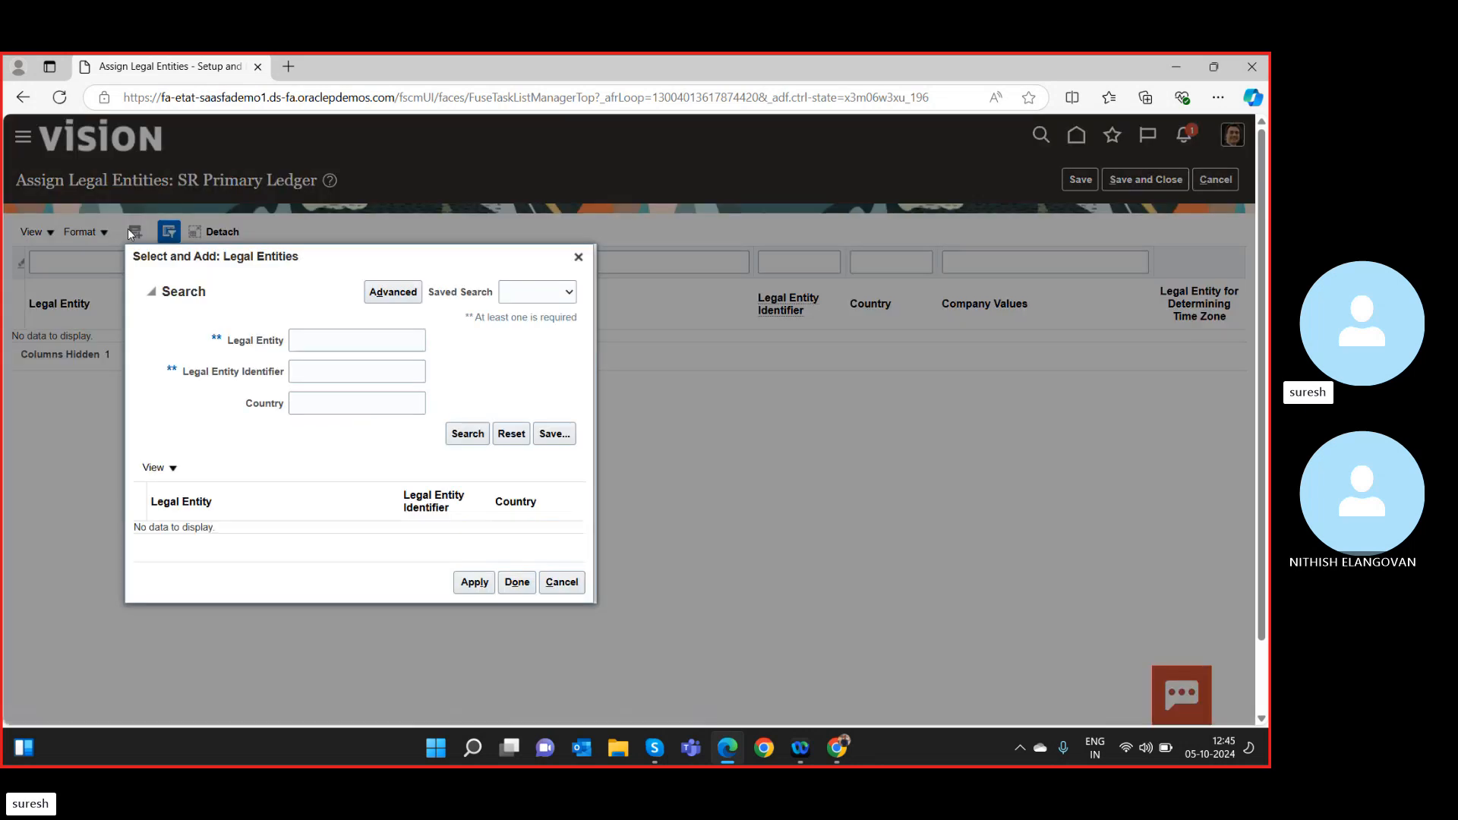
click(317, 343)
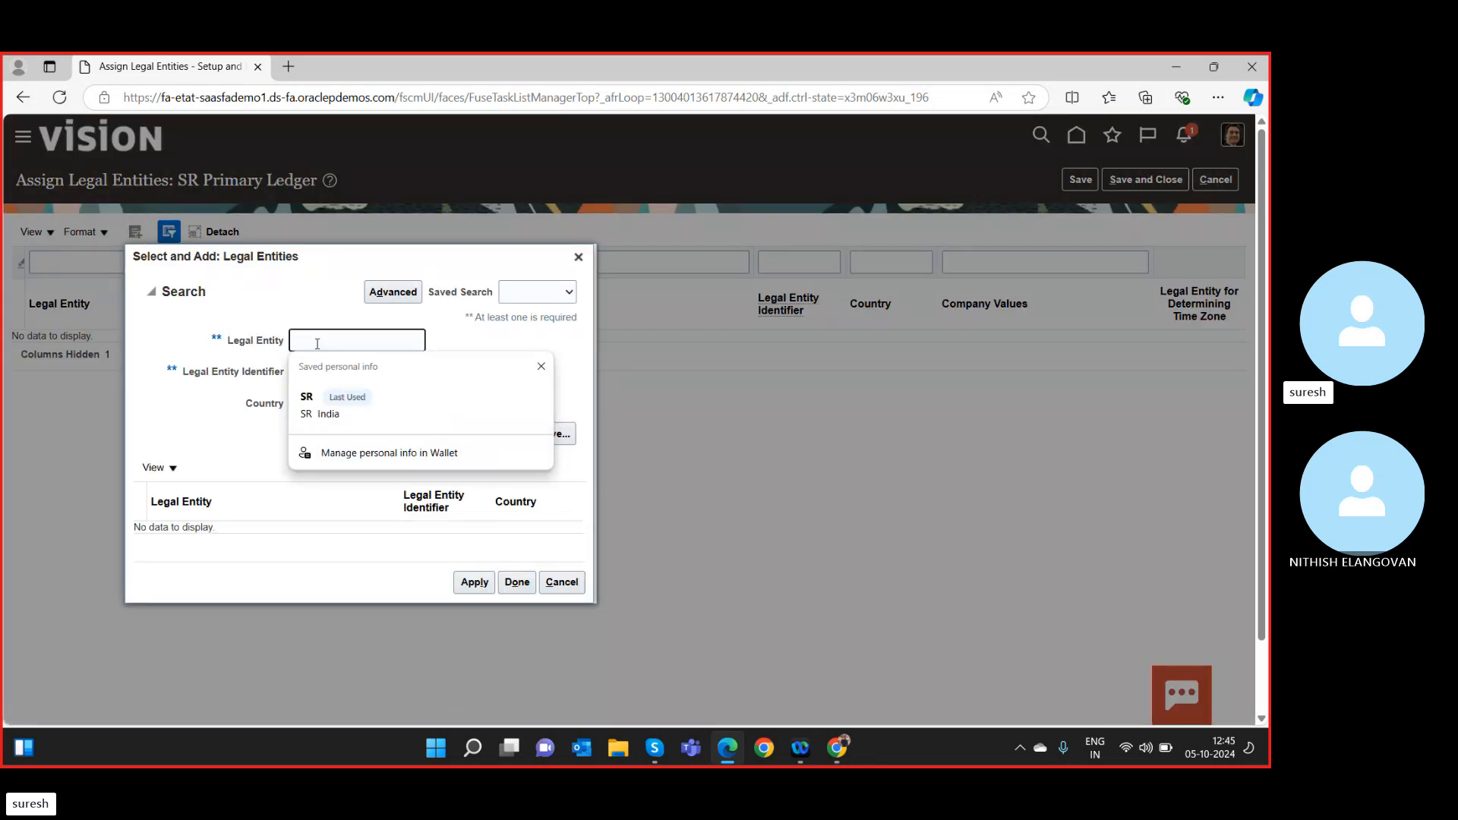
key(Escape)
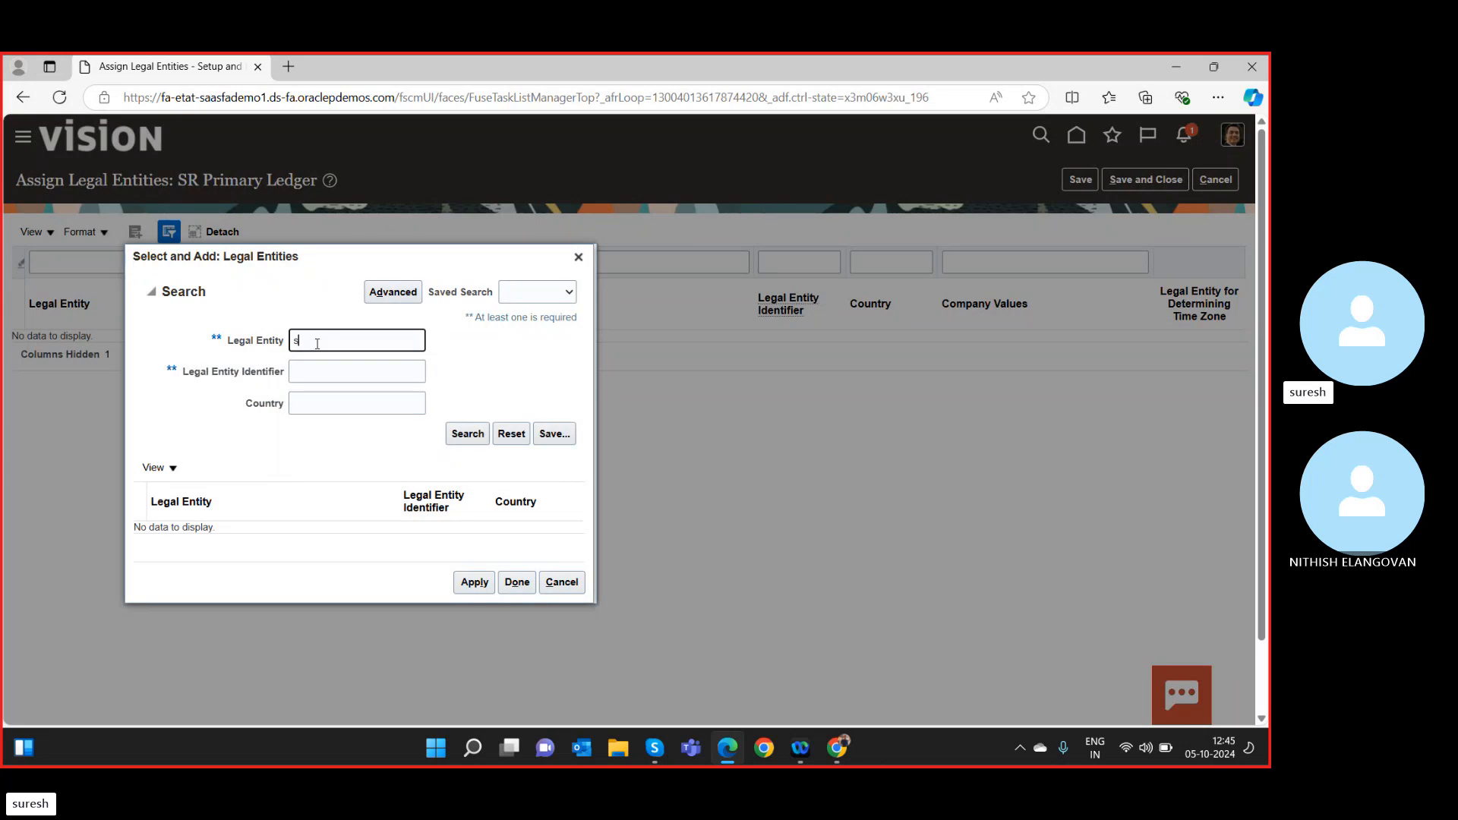
text(sr)
click(466, 432)
click(467, 438)
click(467, 438)
click(518, 591)
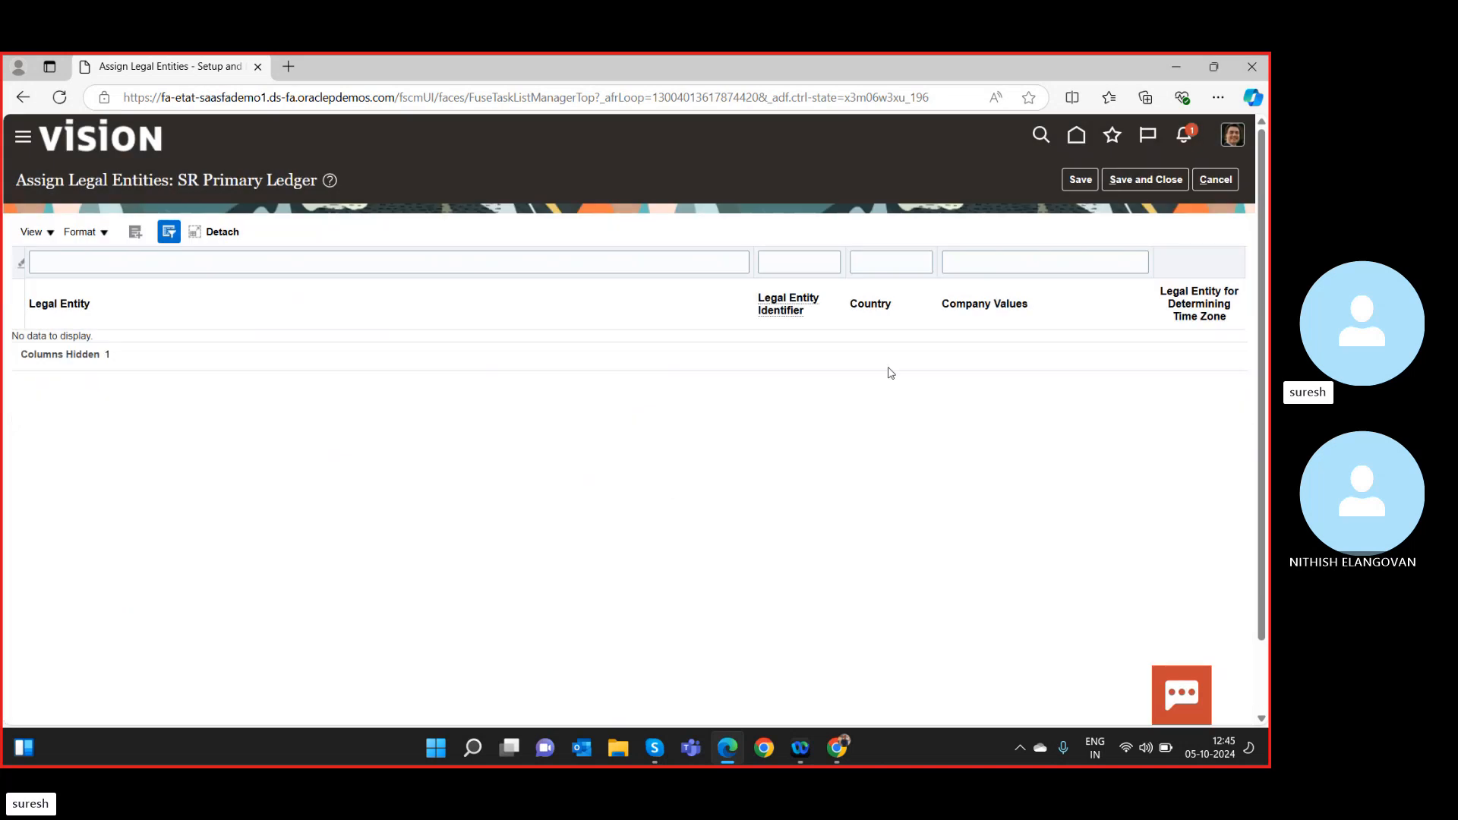
click(1139, 182)
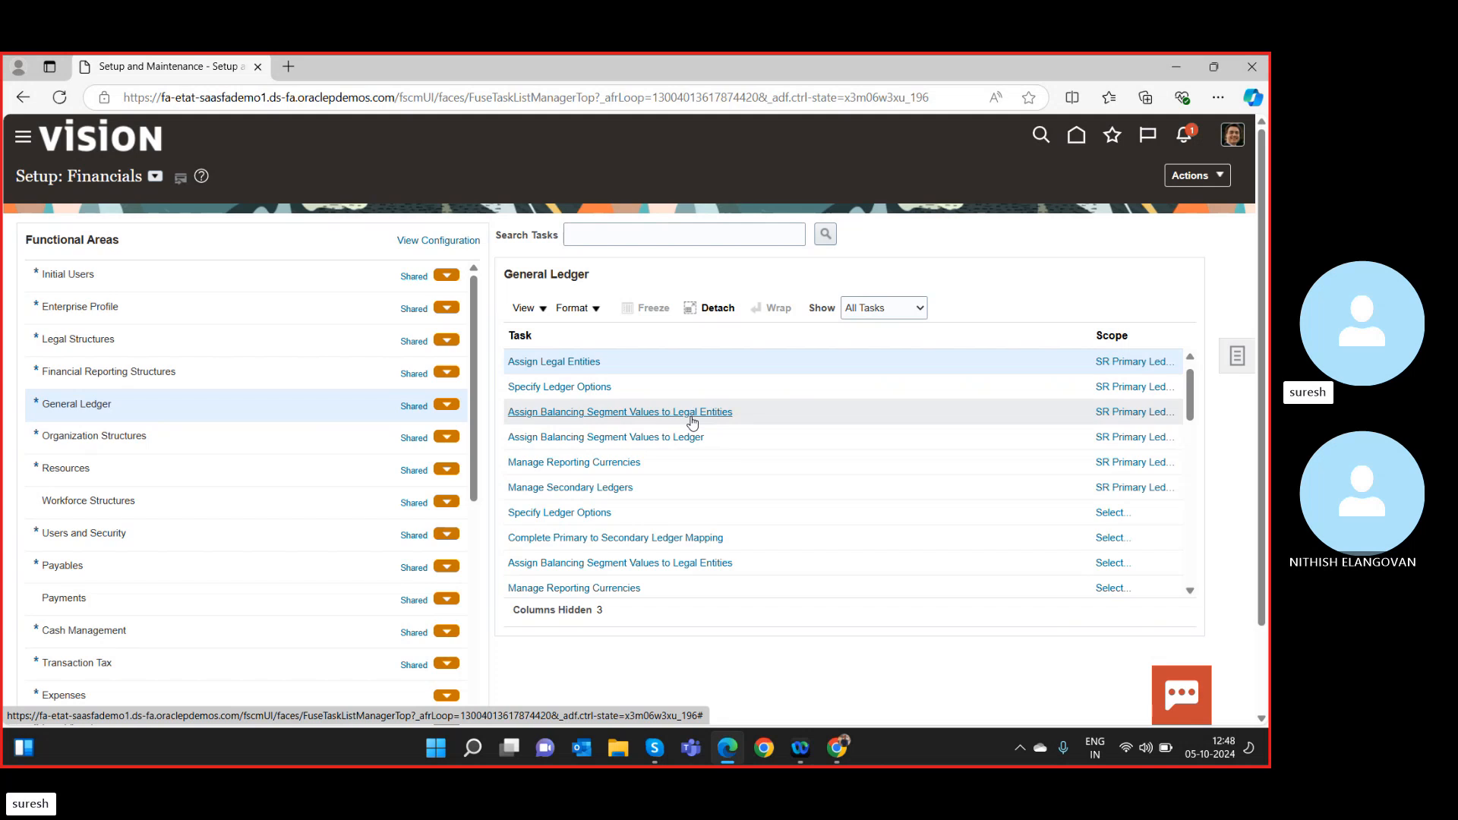
Reopen the Assign Legal Entities task for SR Primary Ledger.
click(585, 363)
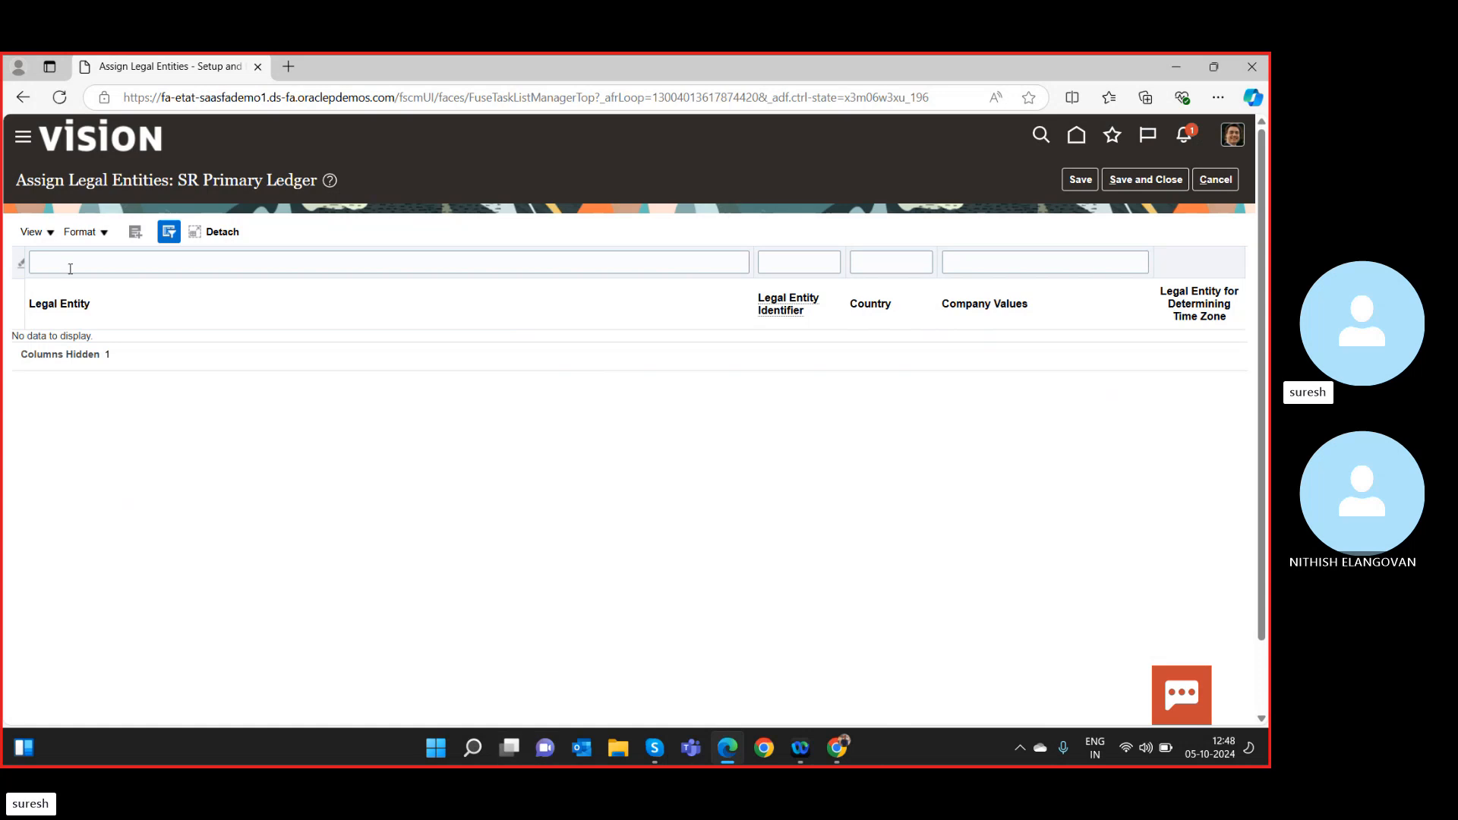
Open the Select and Add search for legal entities to assign.
click(139, 232)
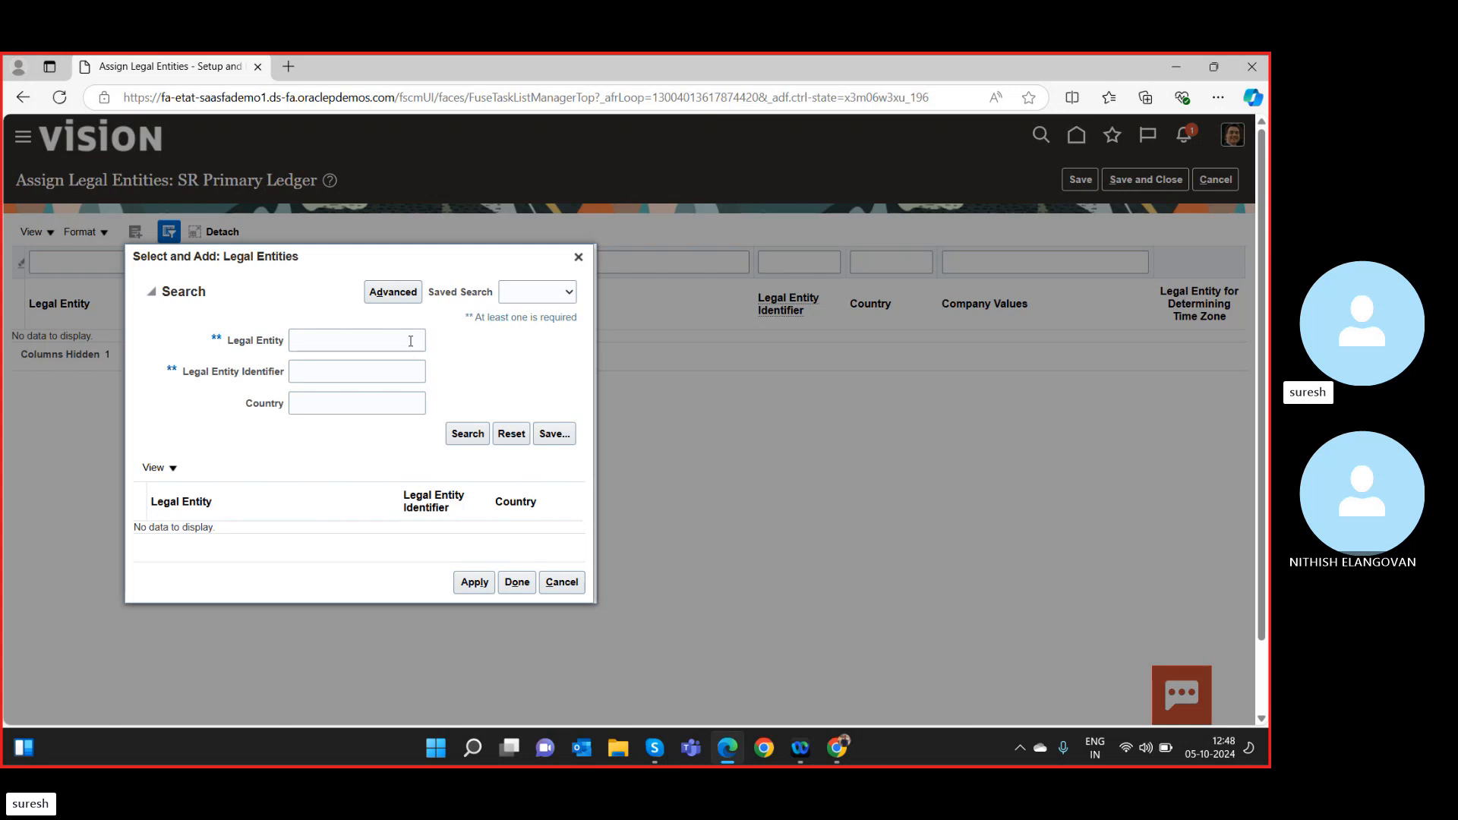
click(380, 348)
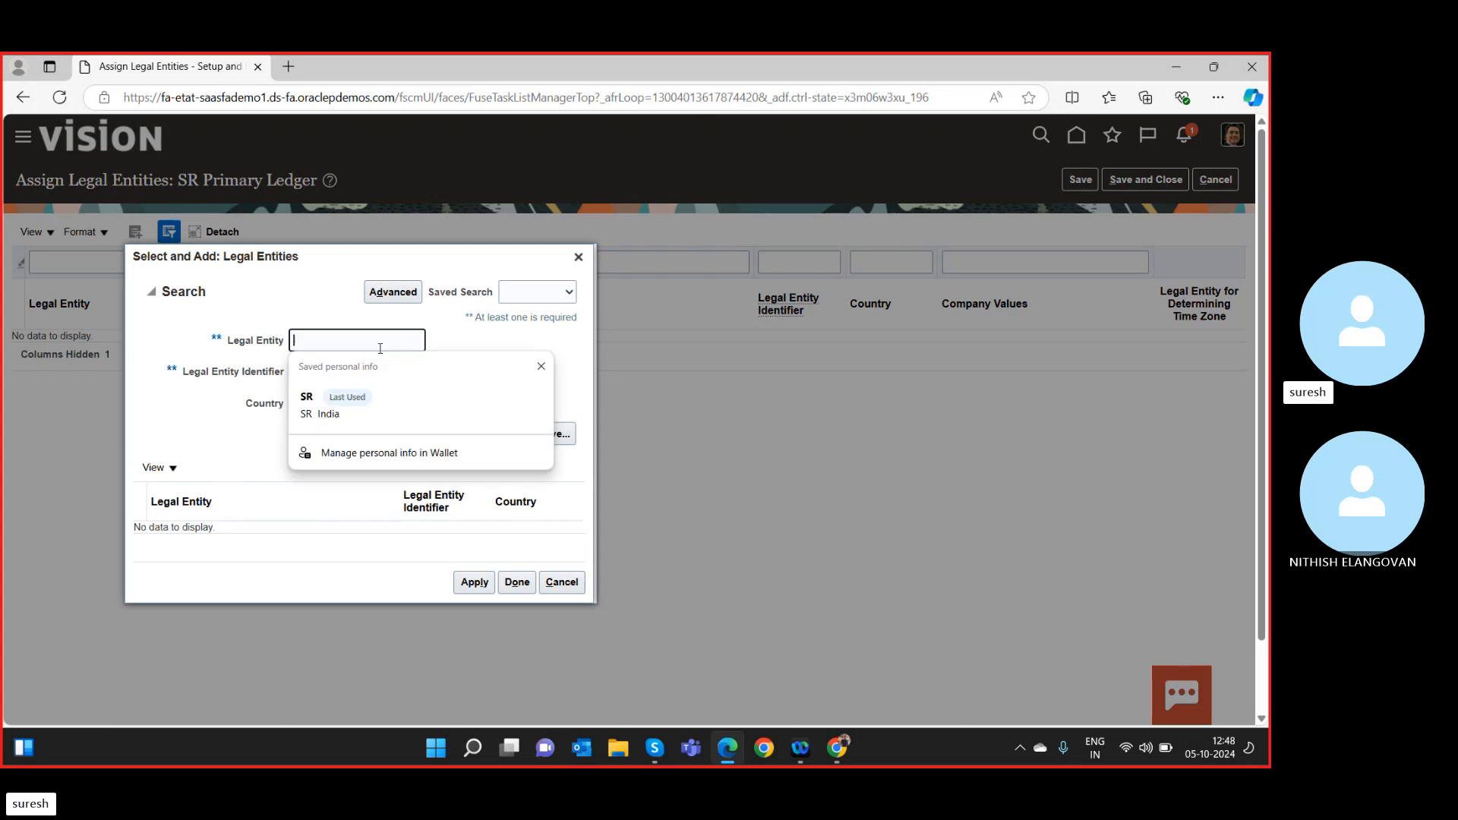
text(sr)
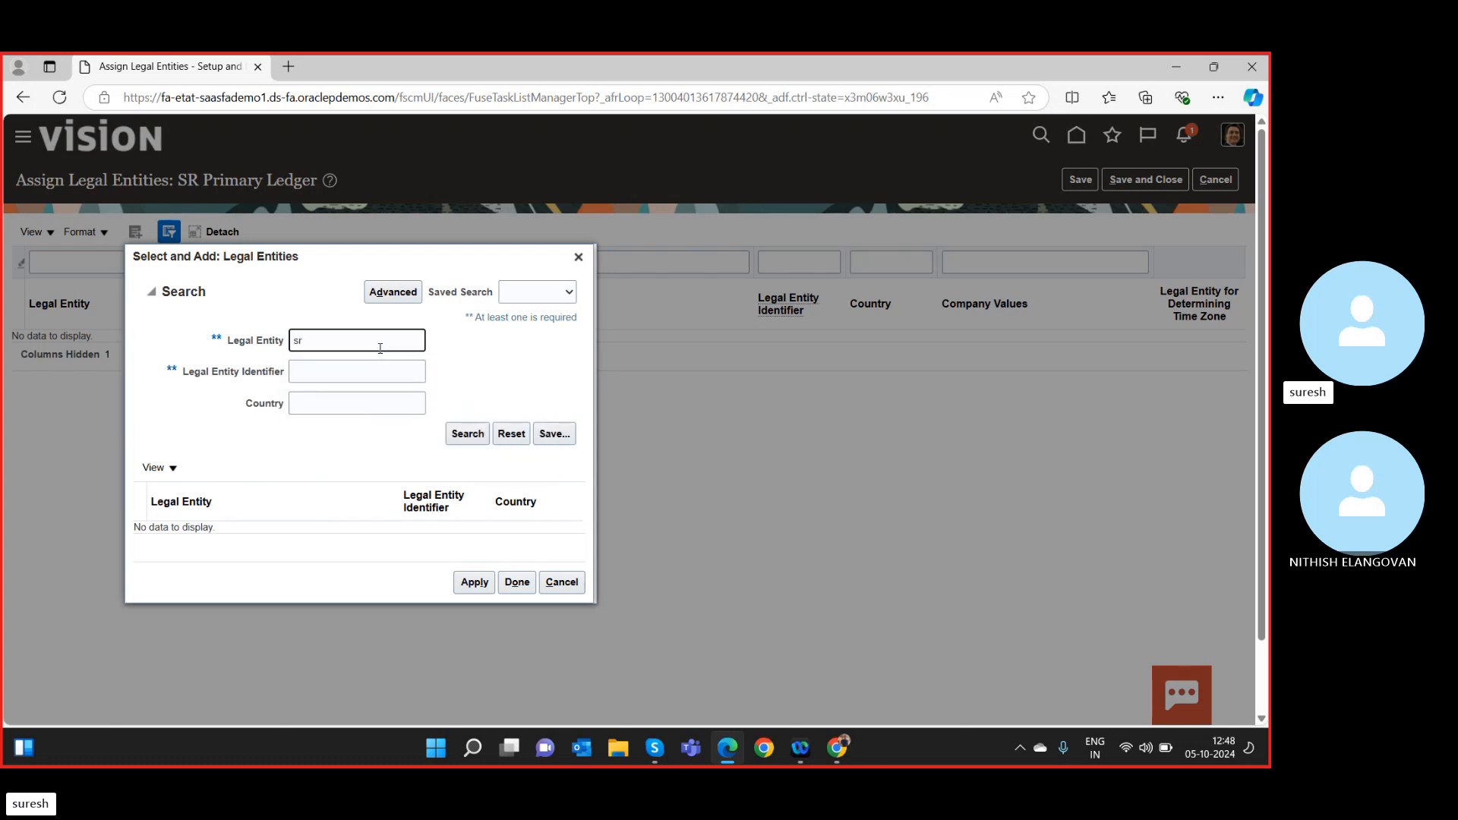
click(467, 434)
click(467, 433)
click(342, 341)
key(BackSpace)
key(BackSpace)
text(SR)
click(305, 372)
text(SR)
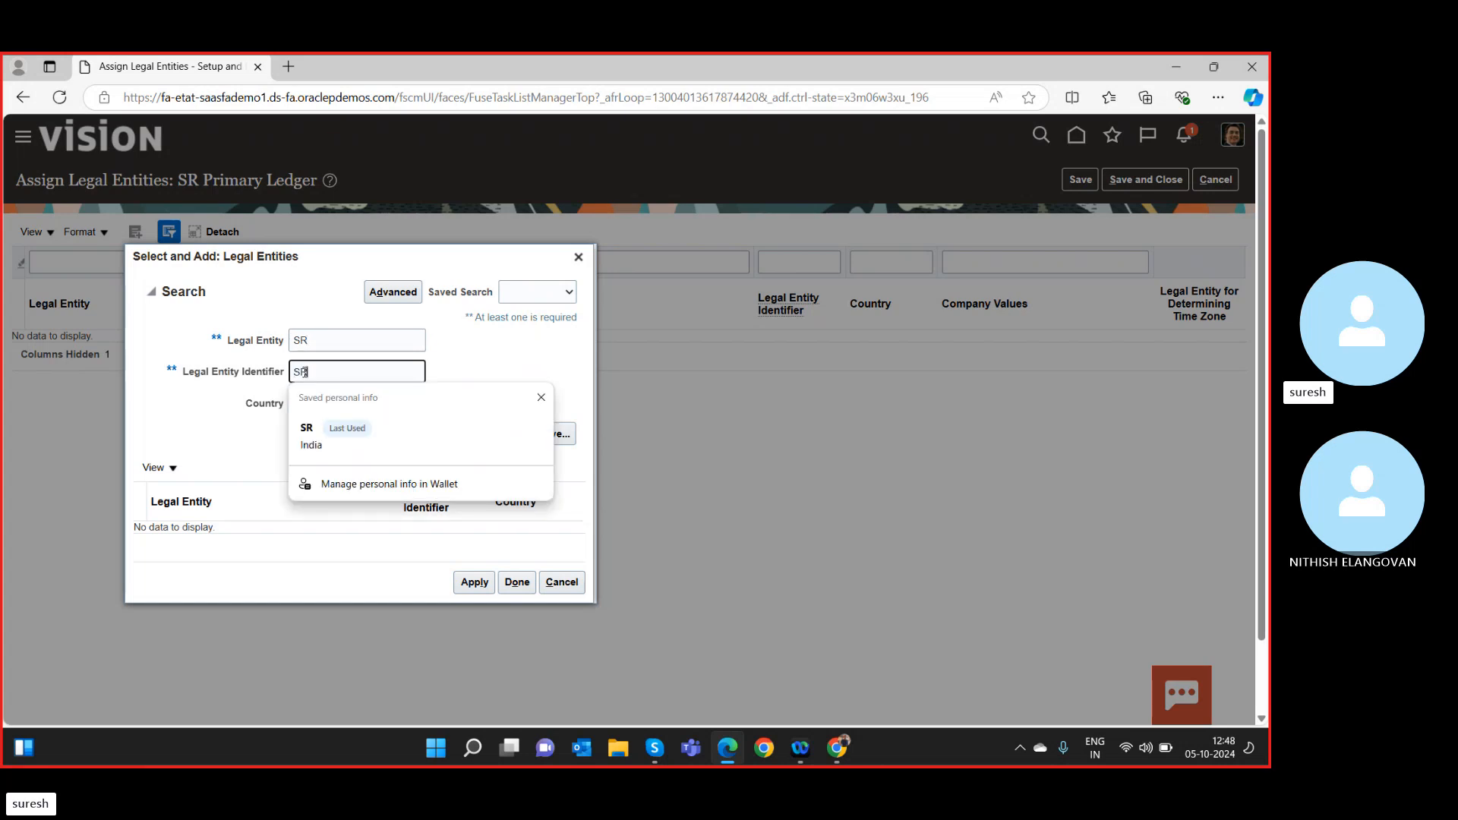
click(448, 366)
click(464, 438)
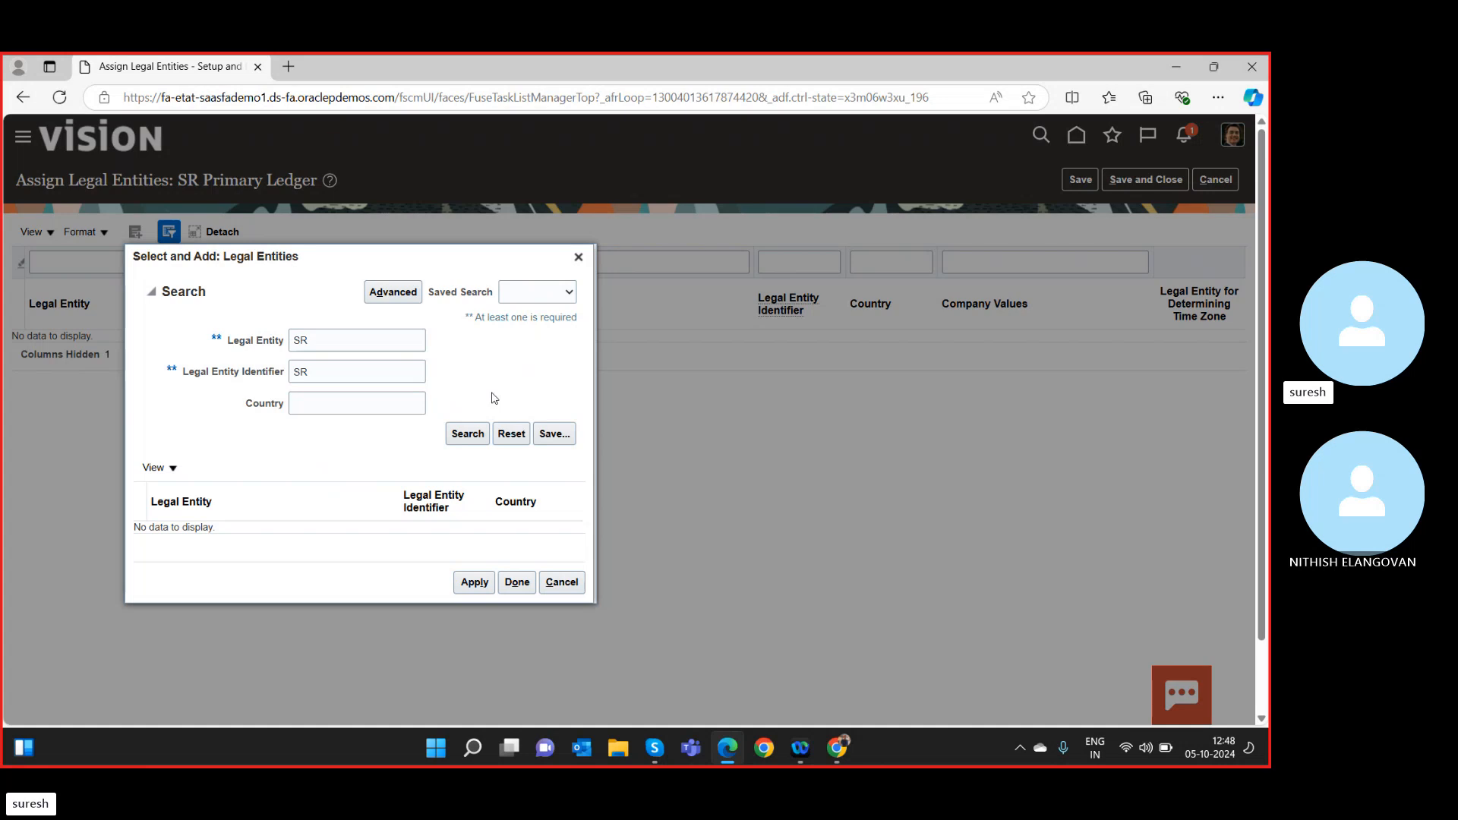
click(361, 342)
key(Tab)
key(Tab)
click(469, 439)
click(338, 405)
click(312, 460)
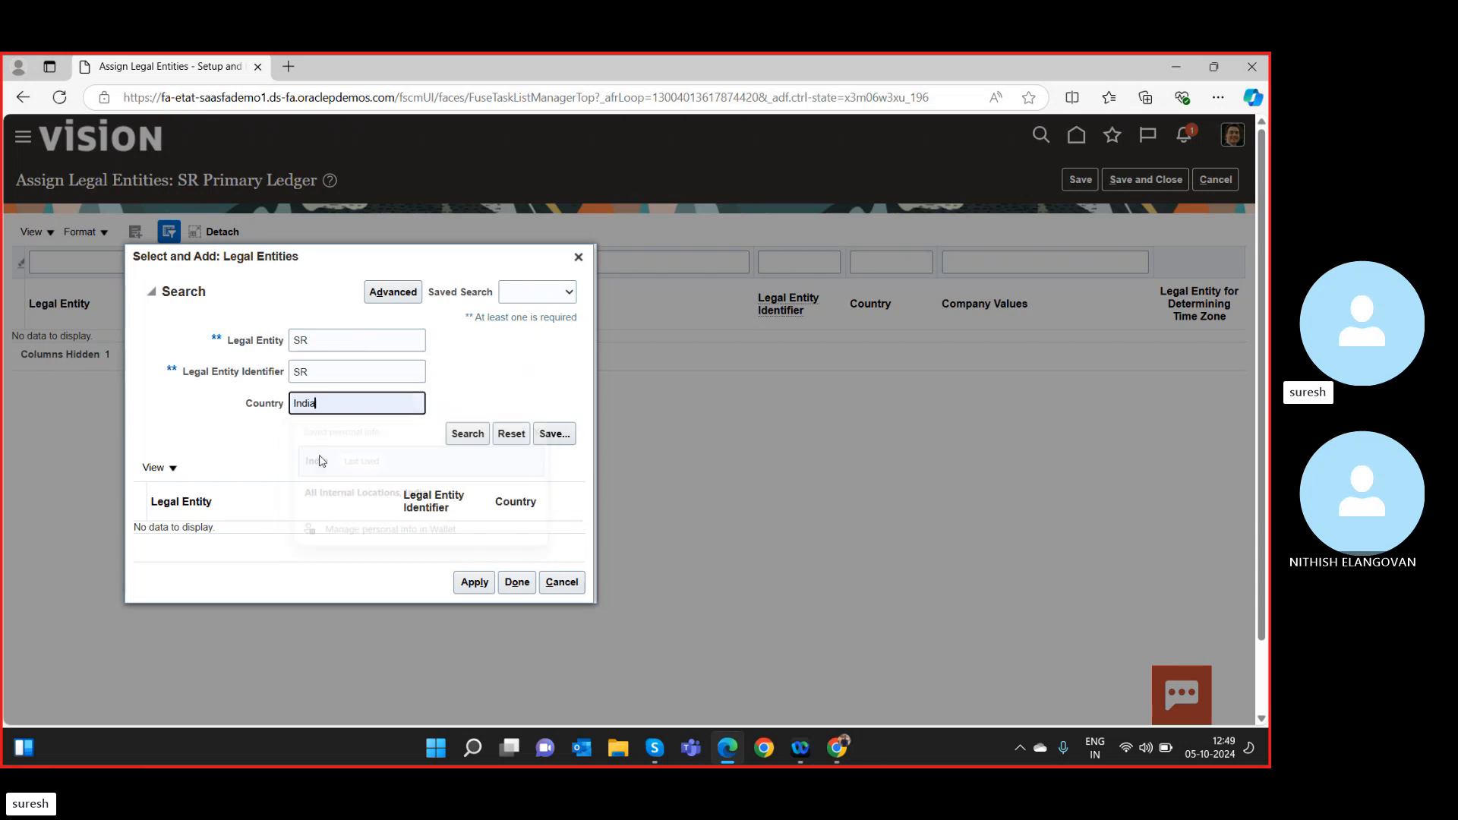
click(349, 368)
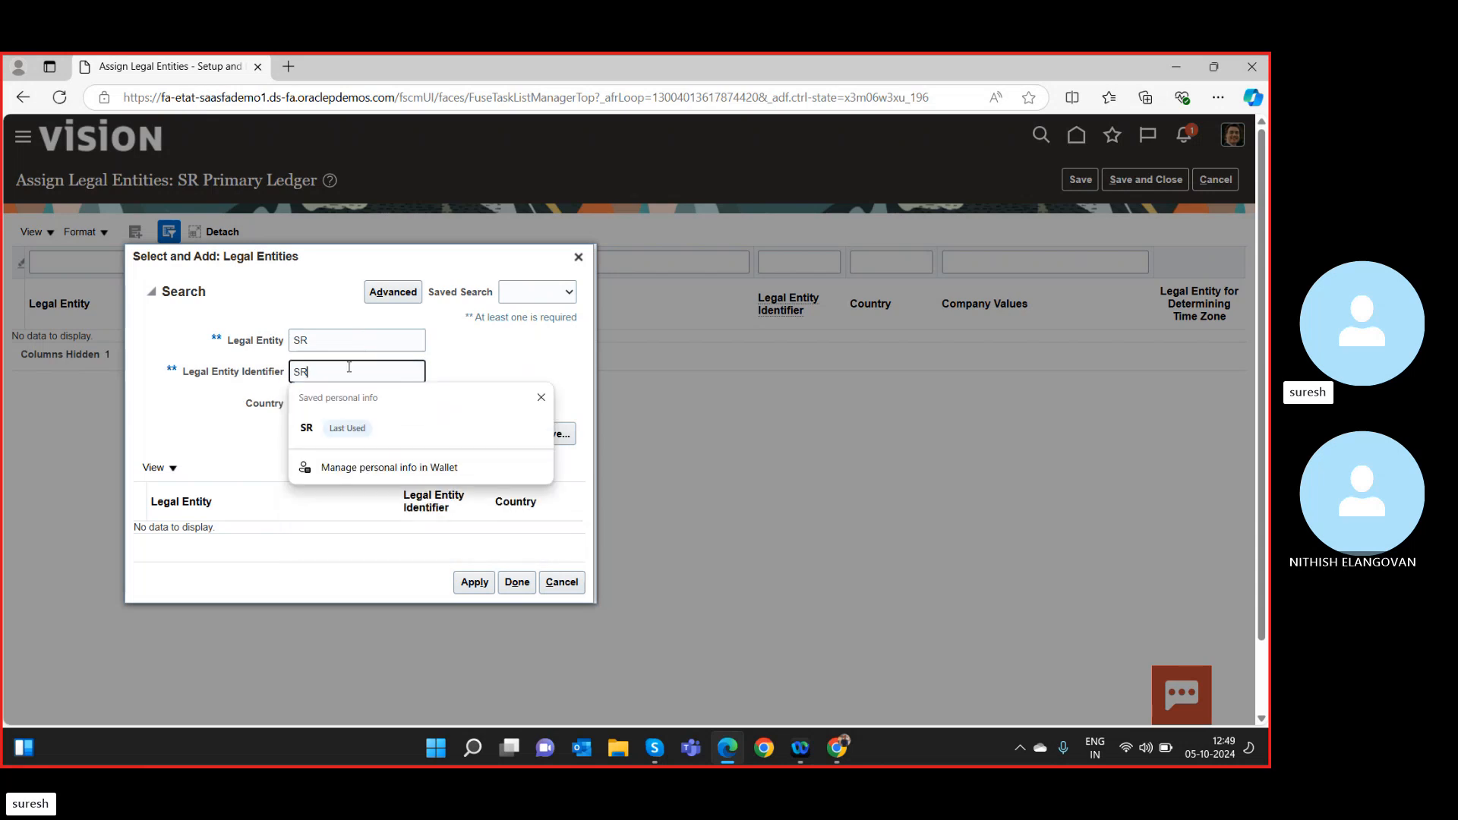
click(481, 342)
click(468, 437)
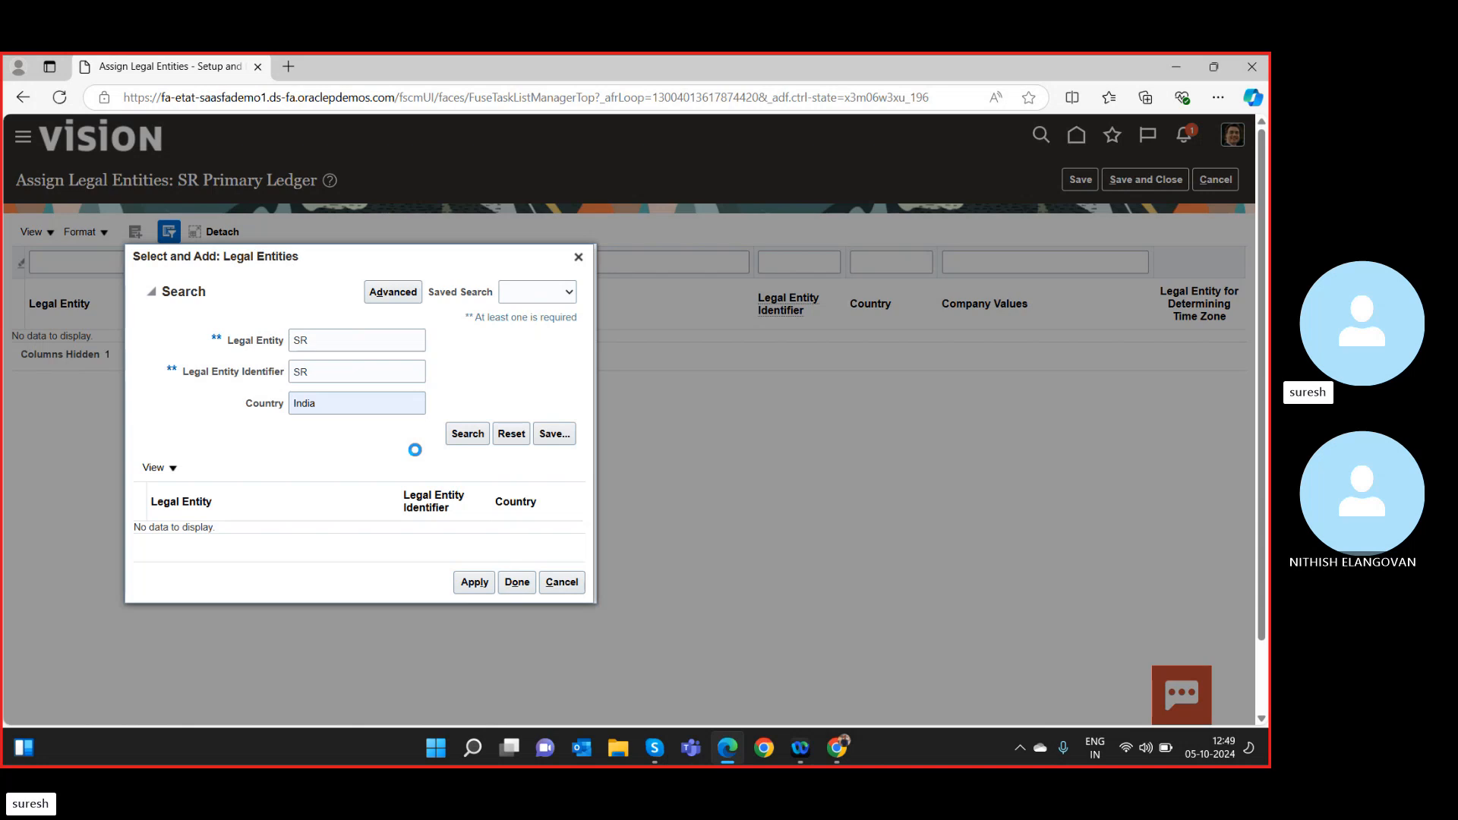
click(334, 374)
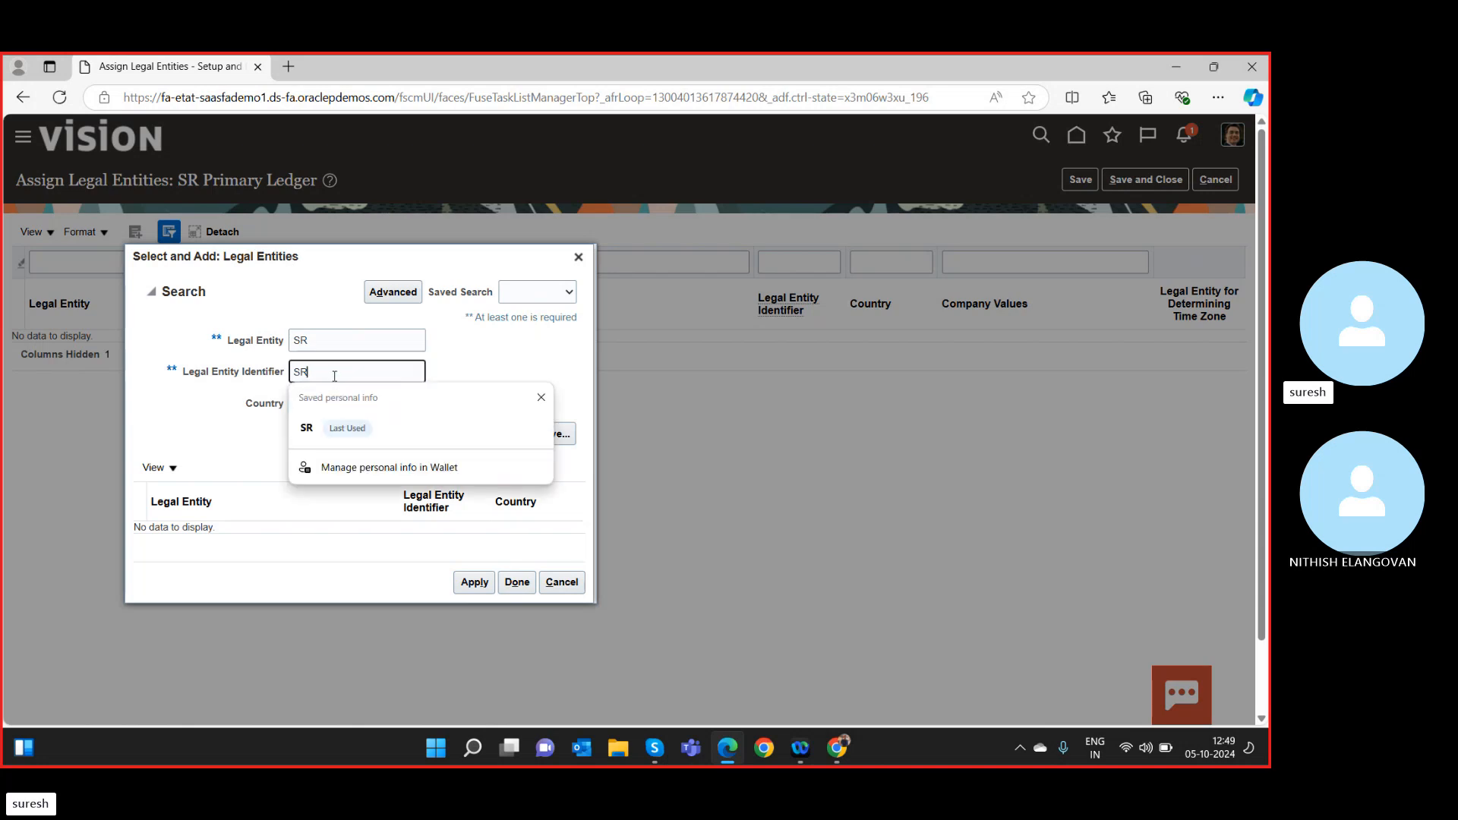
key(BackSpace)
key(BackSpace)
click(342, 340)
key(BackSpace)
key(BackSpace)
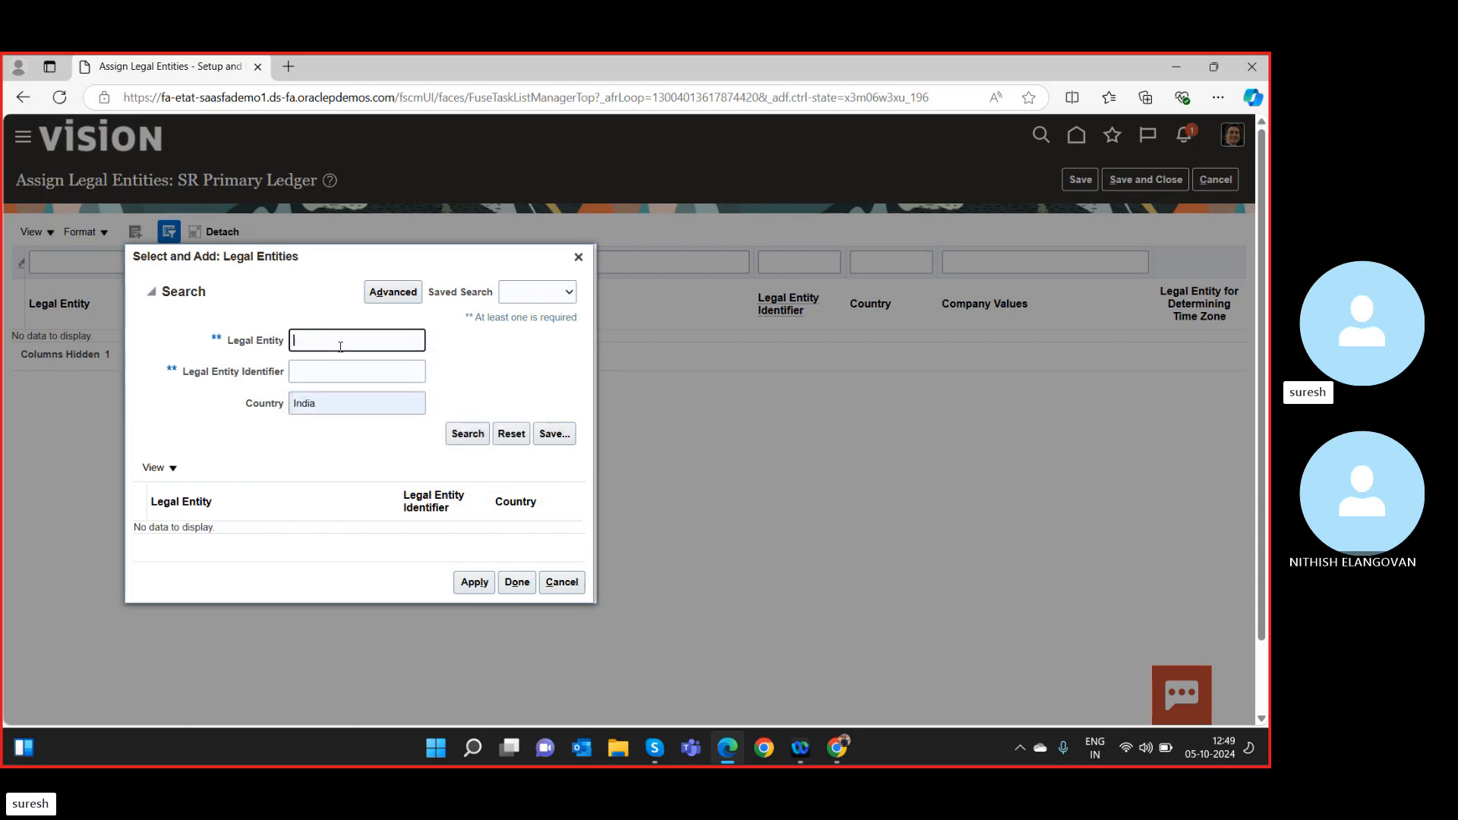
click(468, 434)
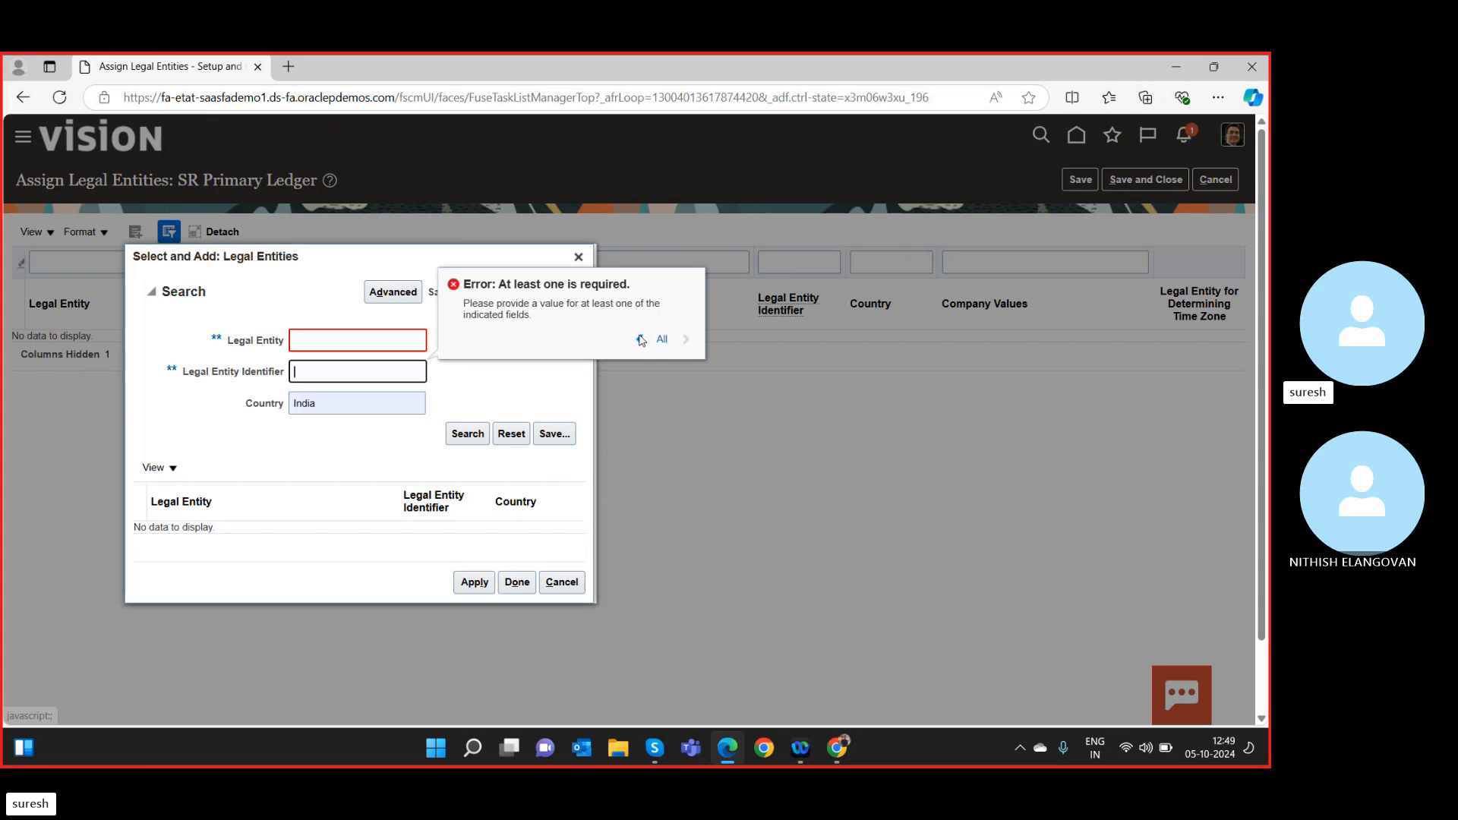
click(337, 381)
click(340, 341)
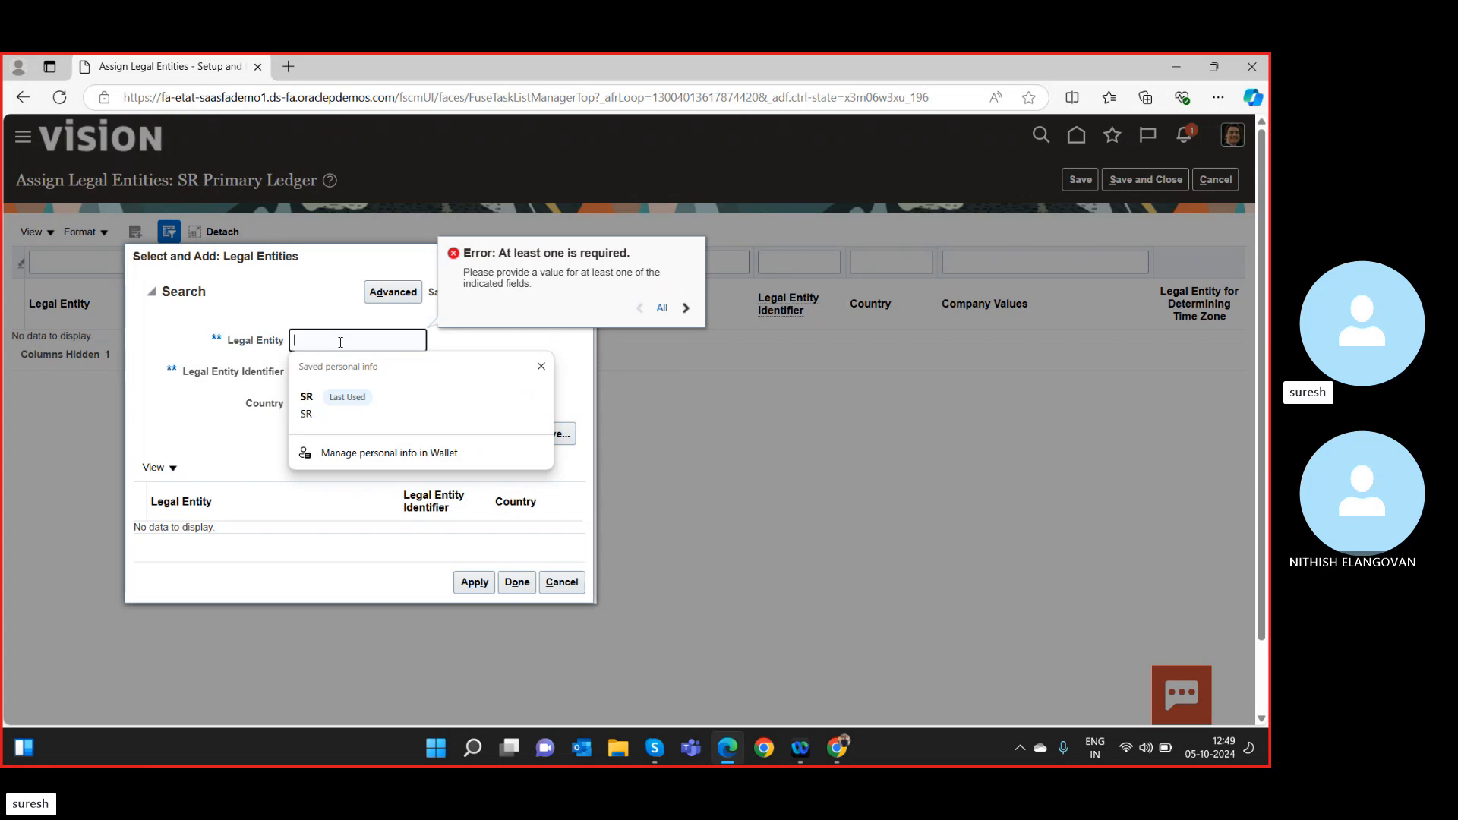
text(SR)
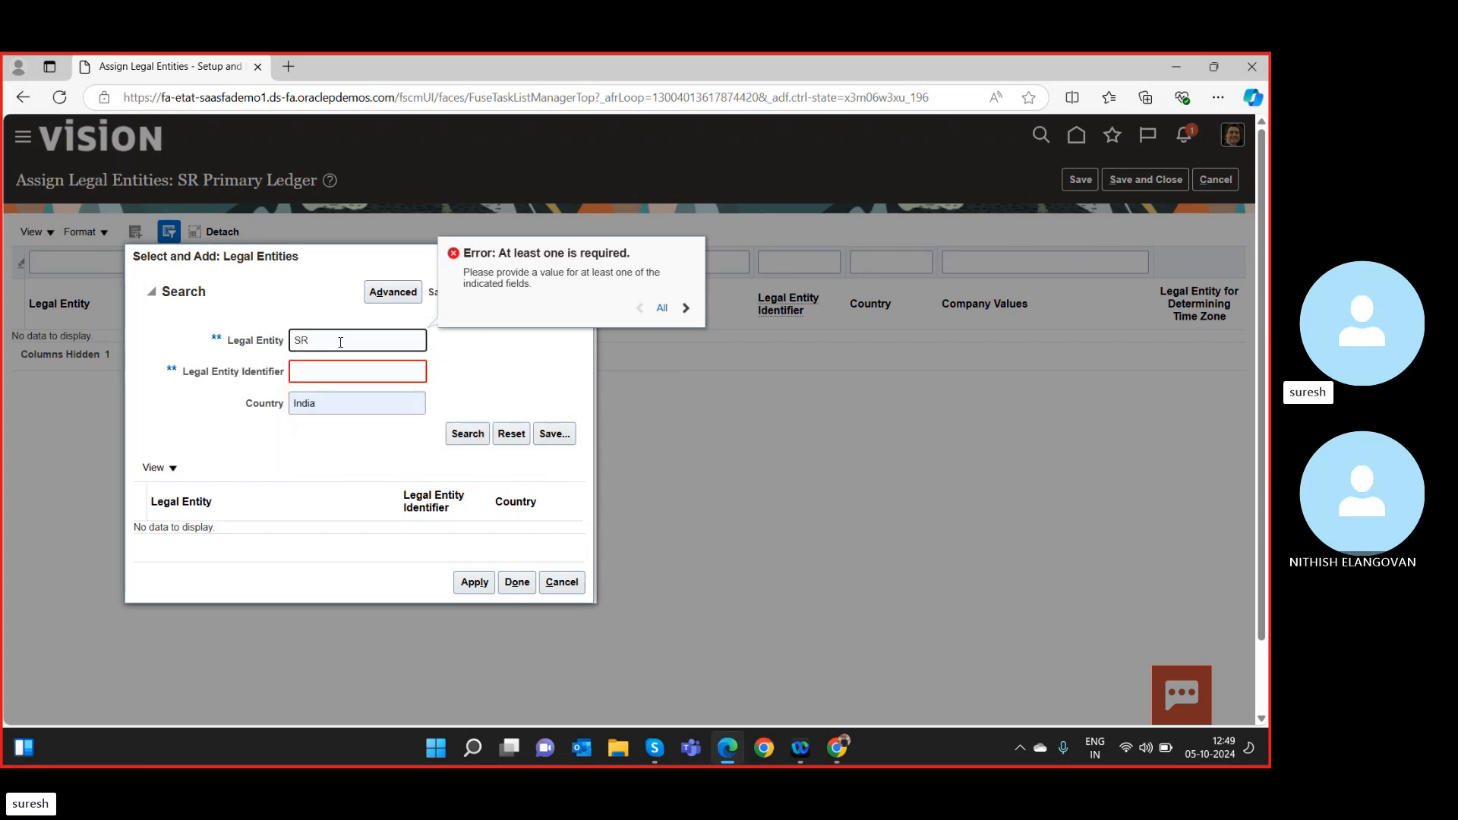
key(Tab)
text(SR)
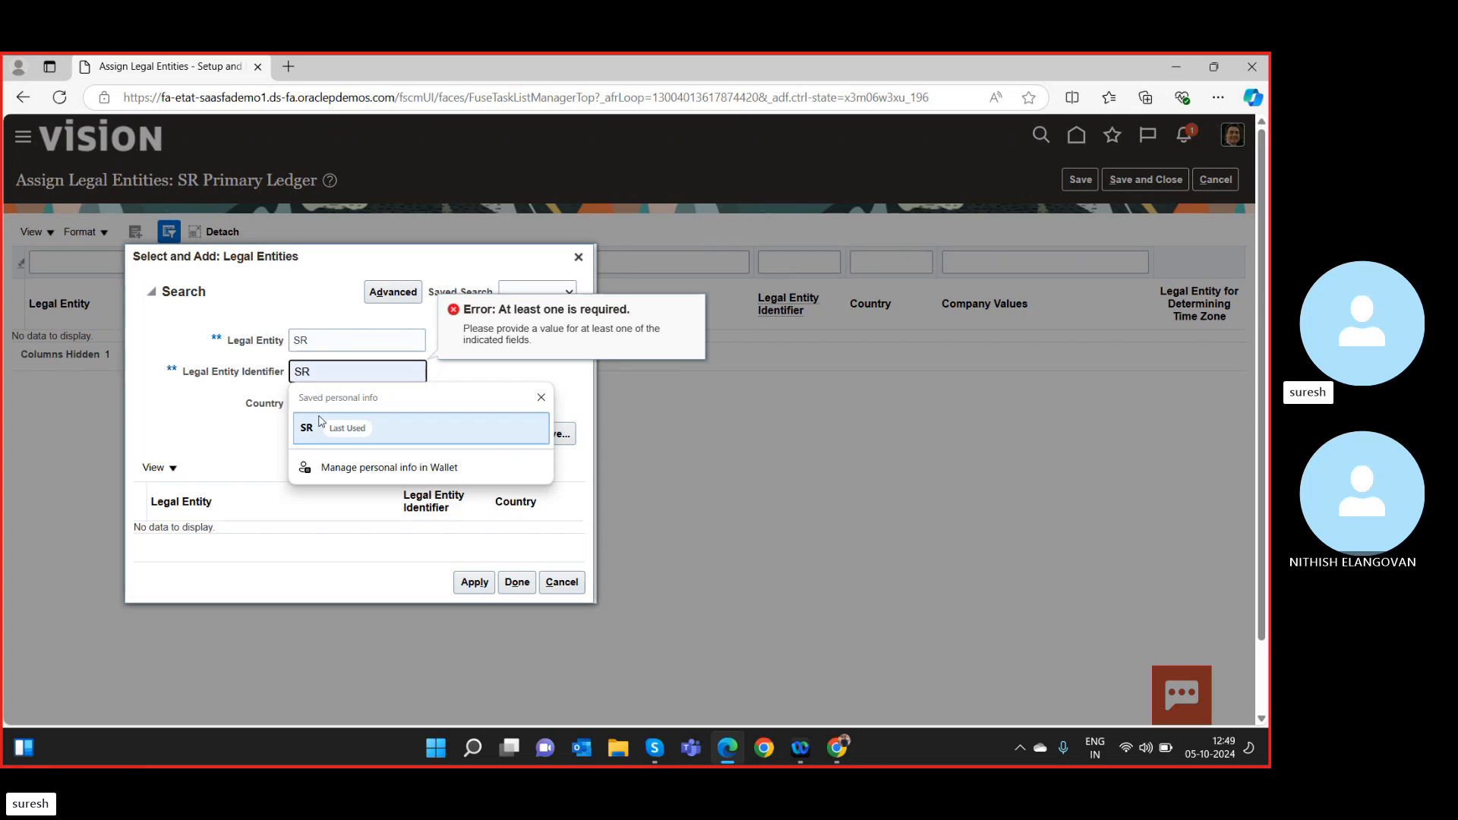
click(328, 342)
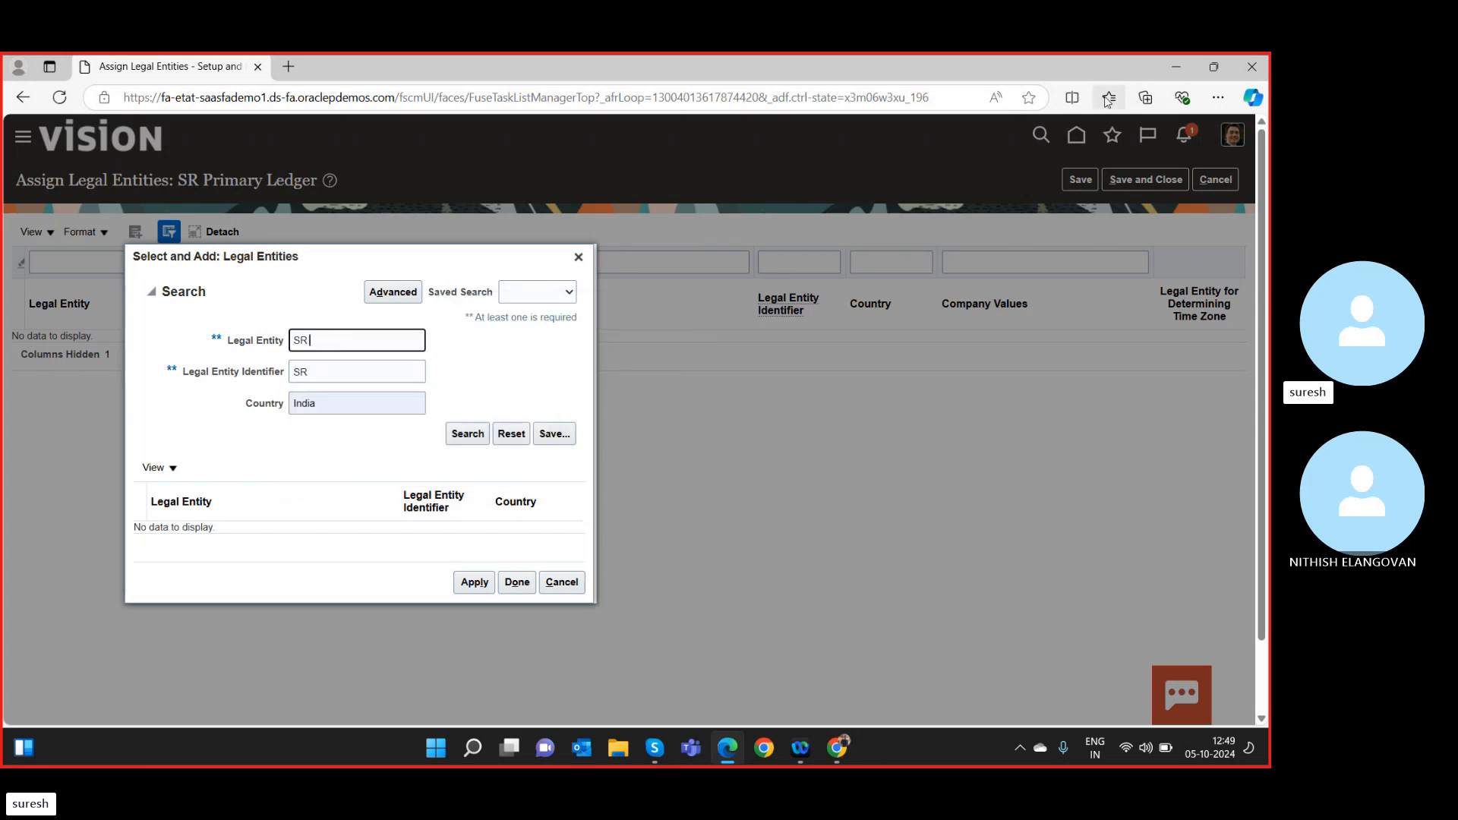
click(578, 258)
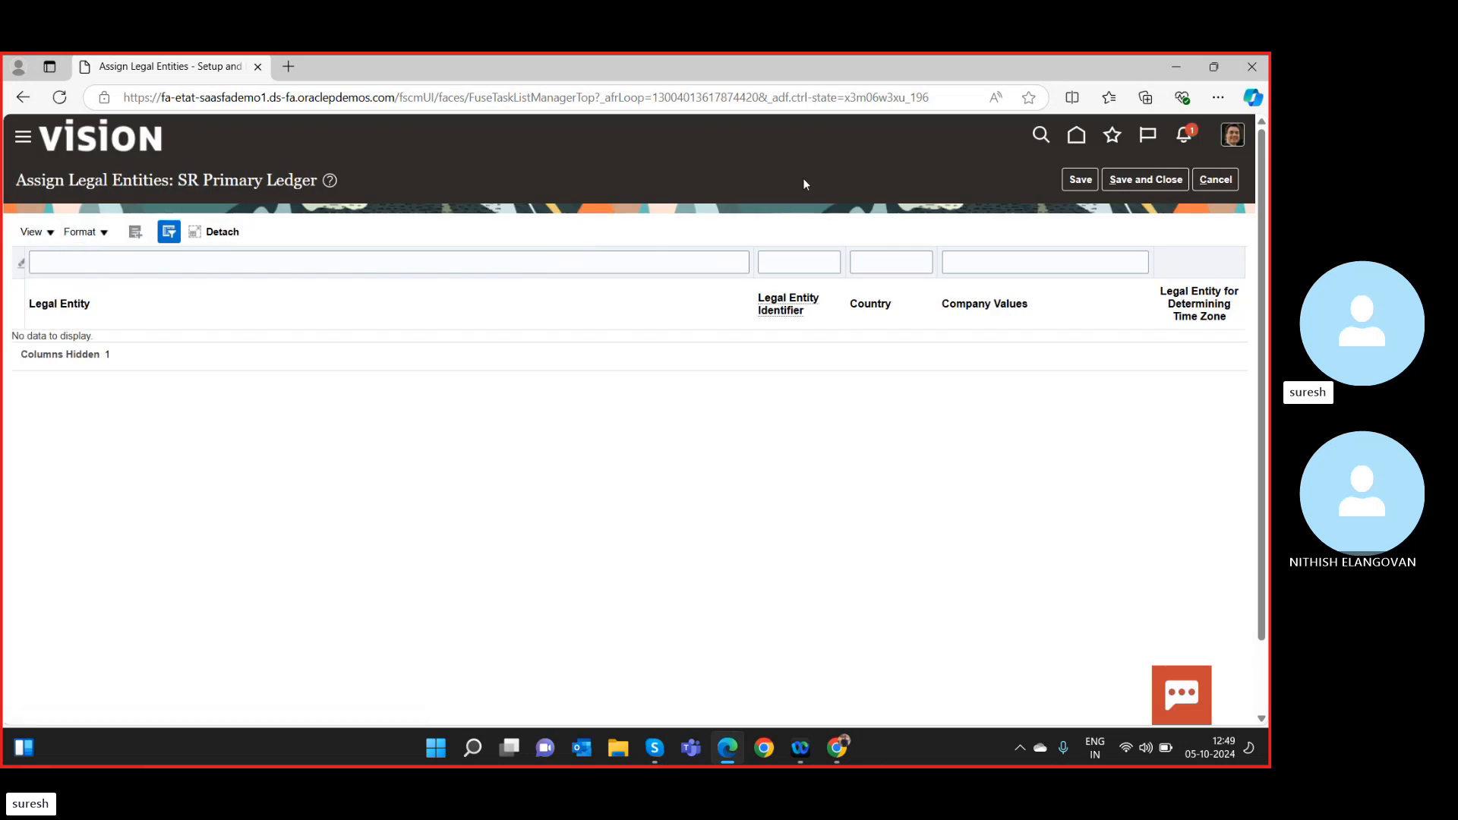
Save and close, then switch the Assign Legal Entities scope back to BPO_PL.
click(1136, 183)
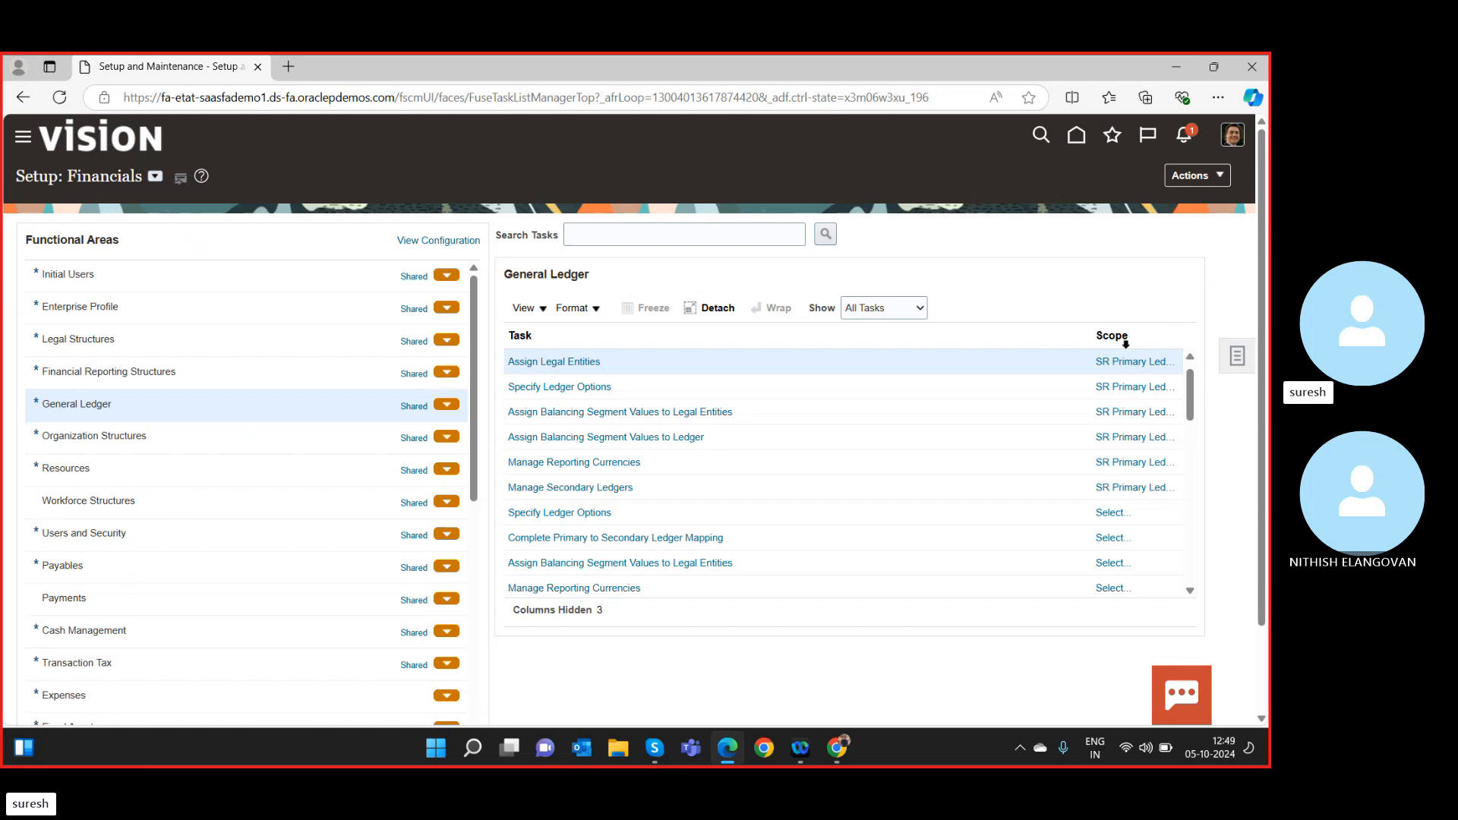
click(1122, 363)
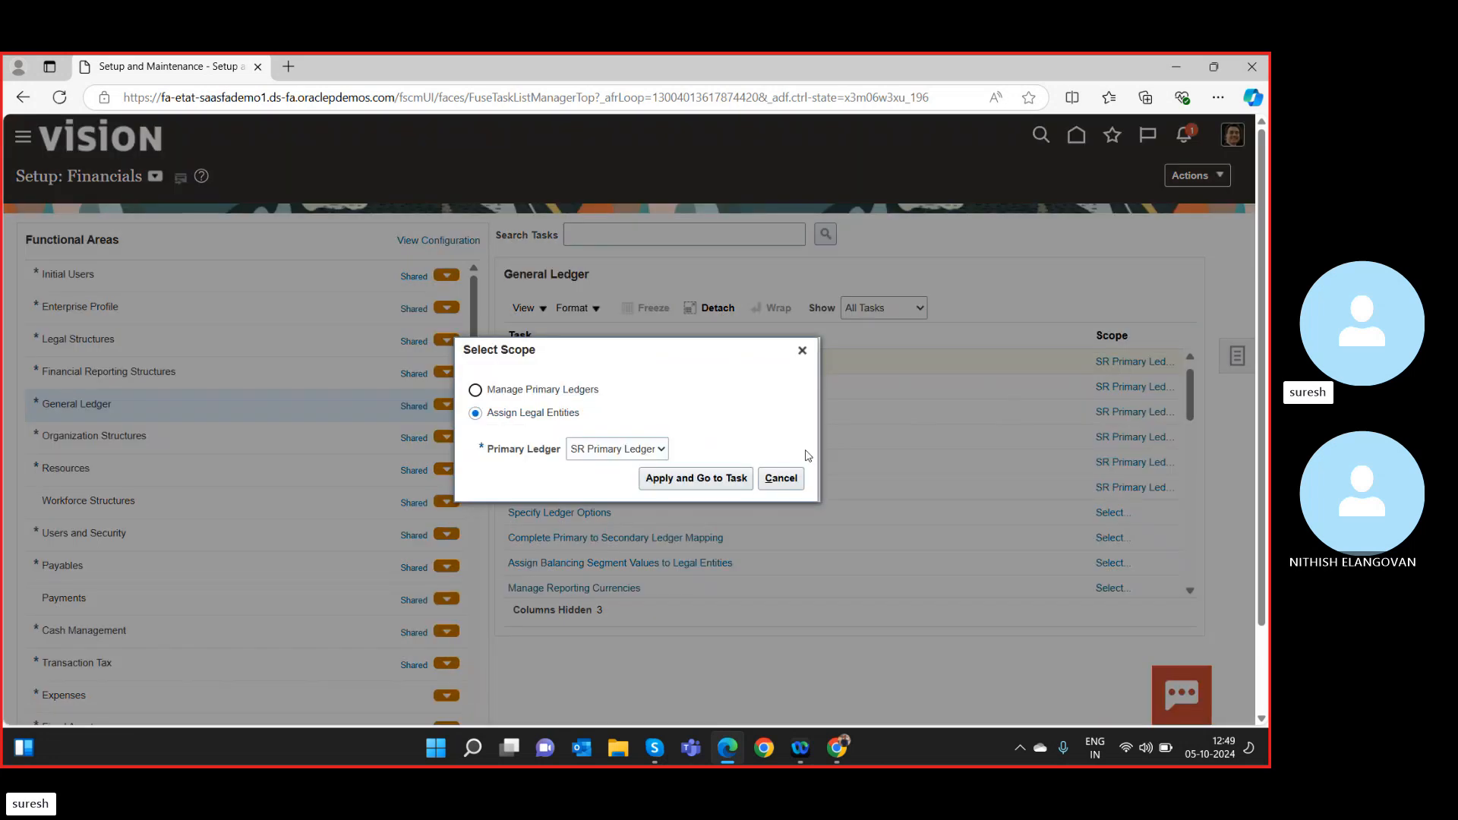
click(658, 449)
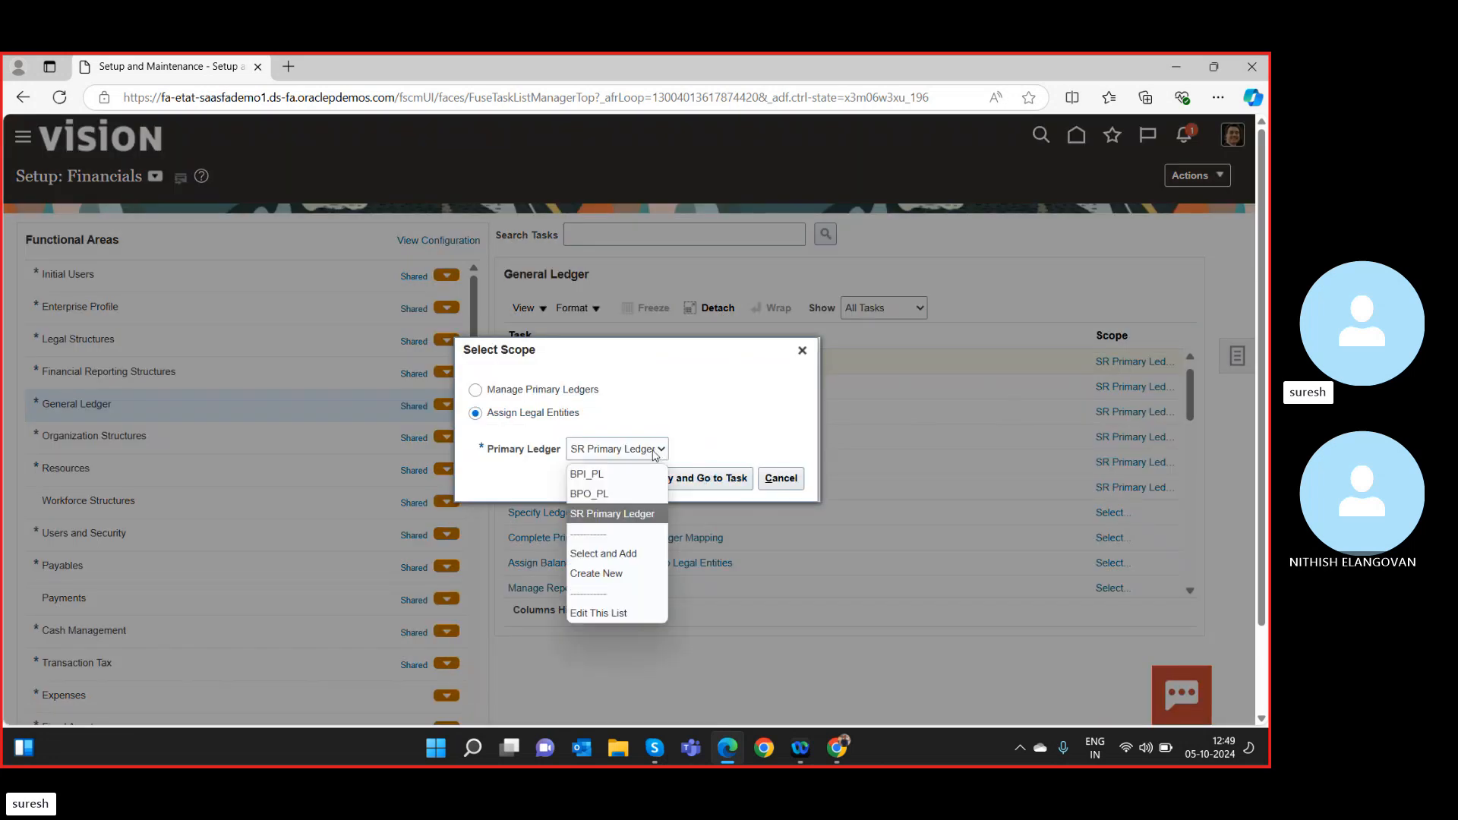
click(627, 495)
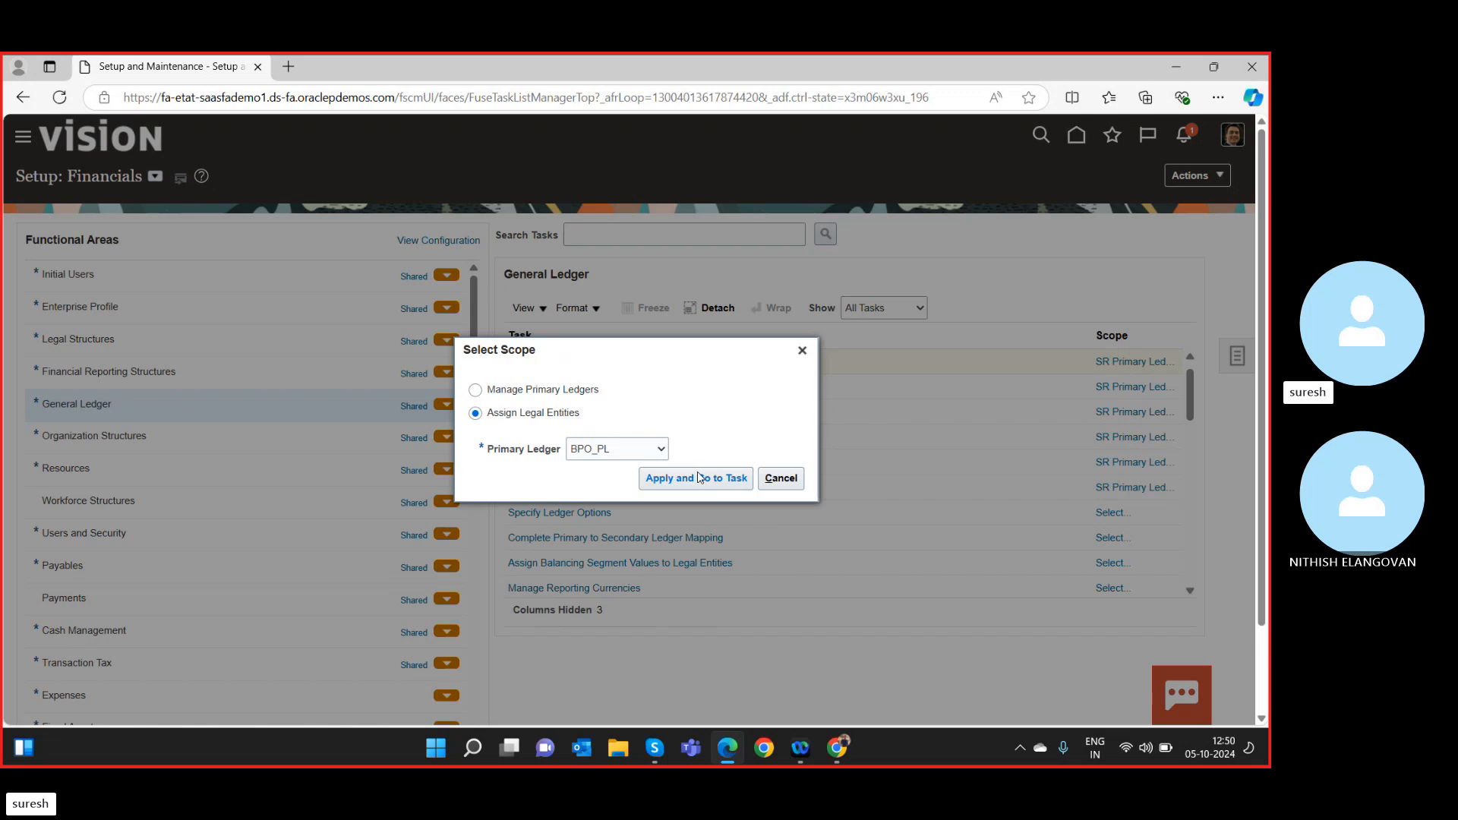
Apply the BPO_PL scope, inspect the SR India LE row, and cancel without saving.
click(704, 479)
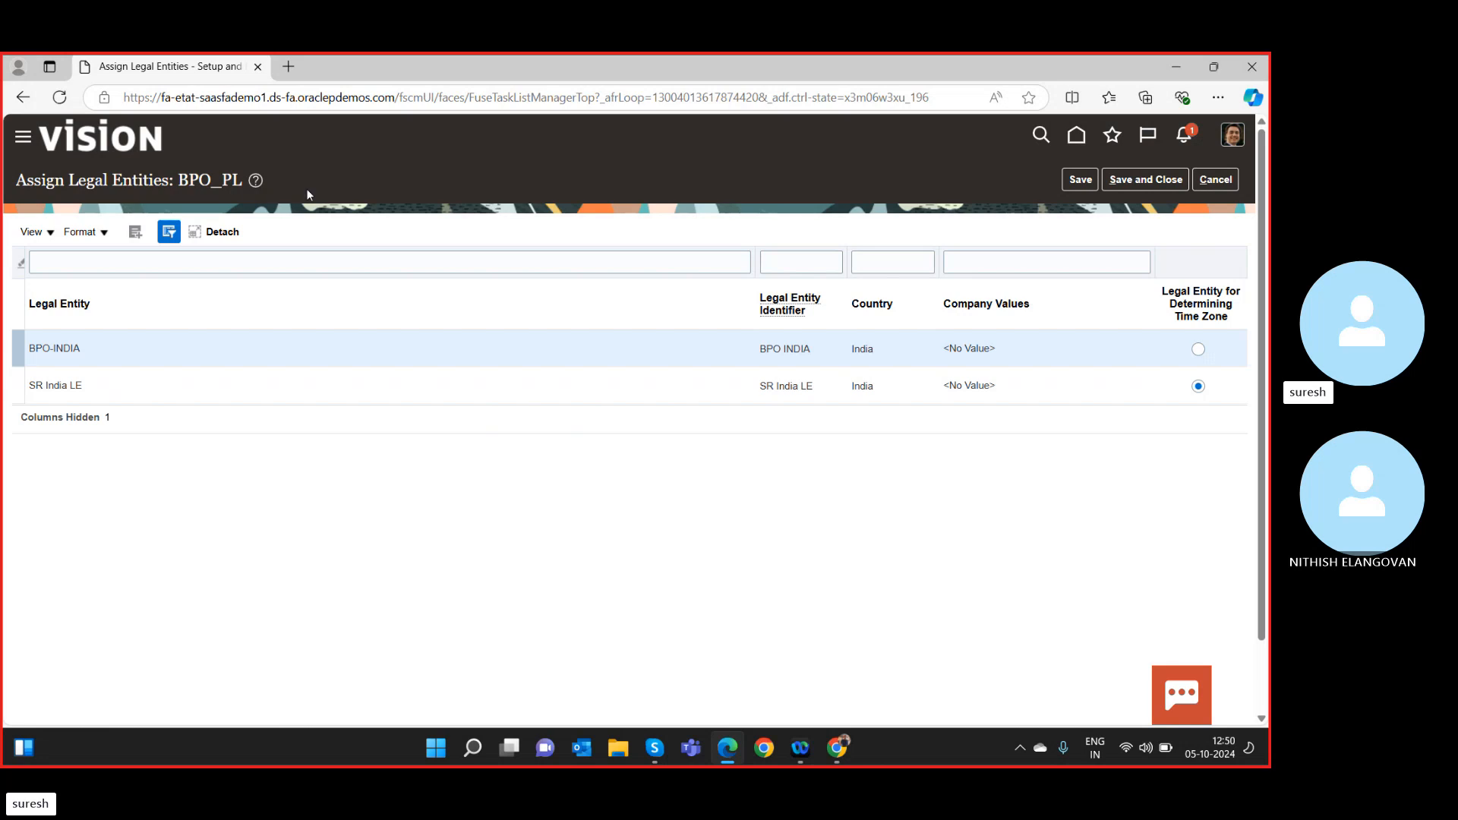
click(423, 379)
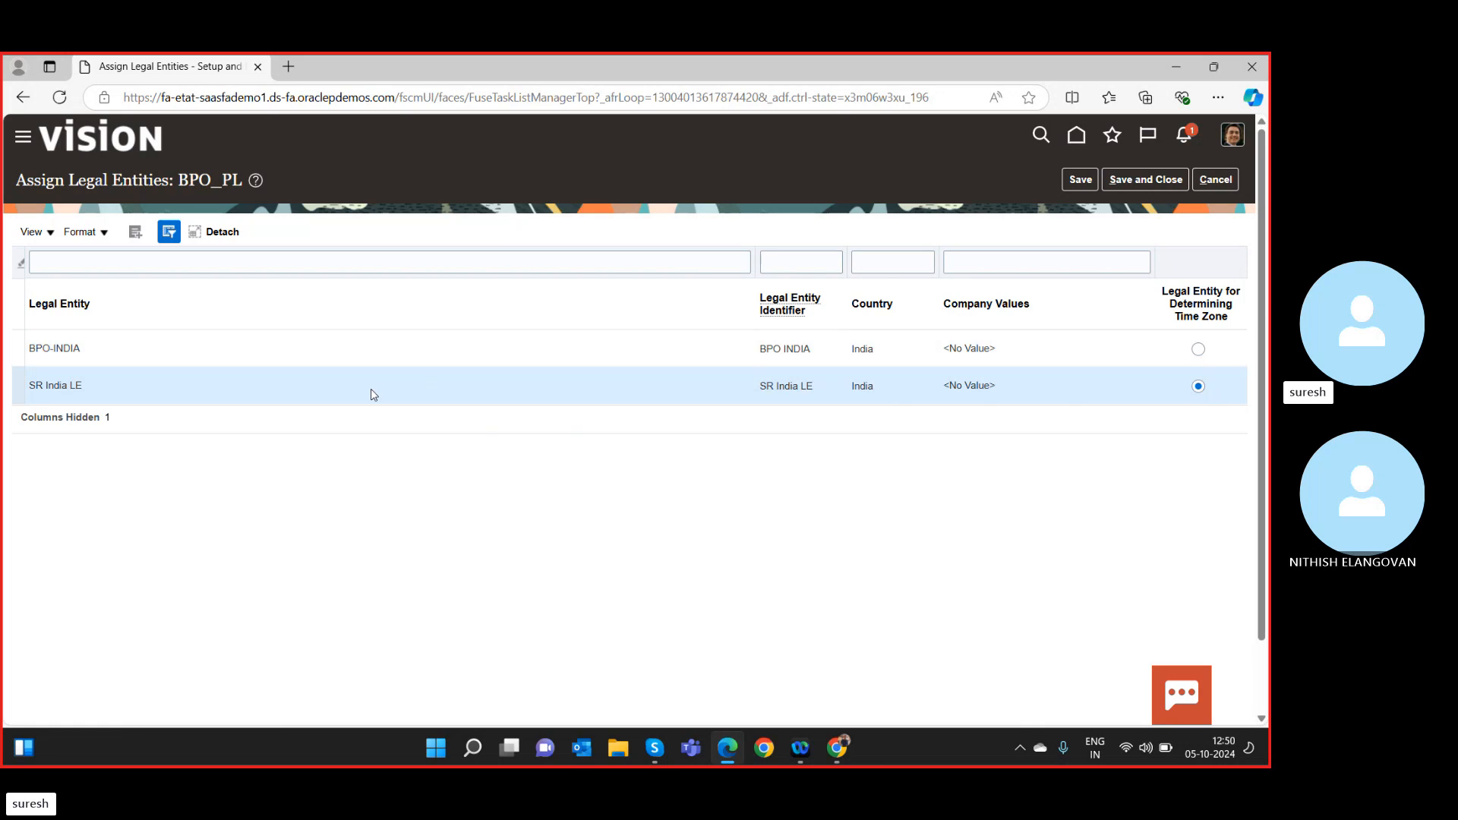
click(82, 232)
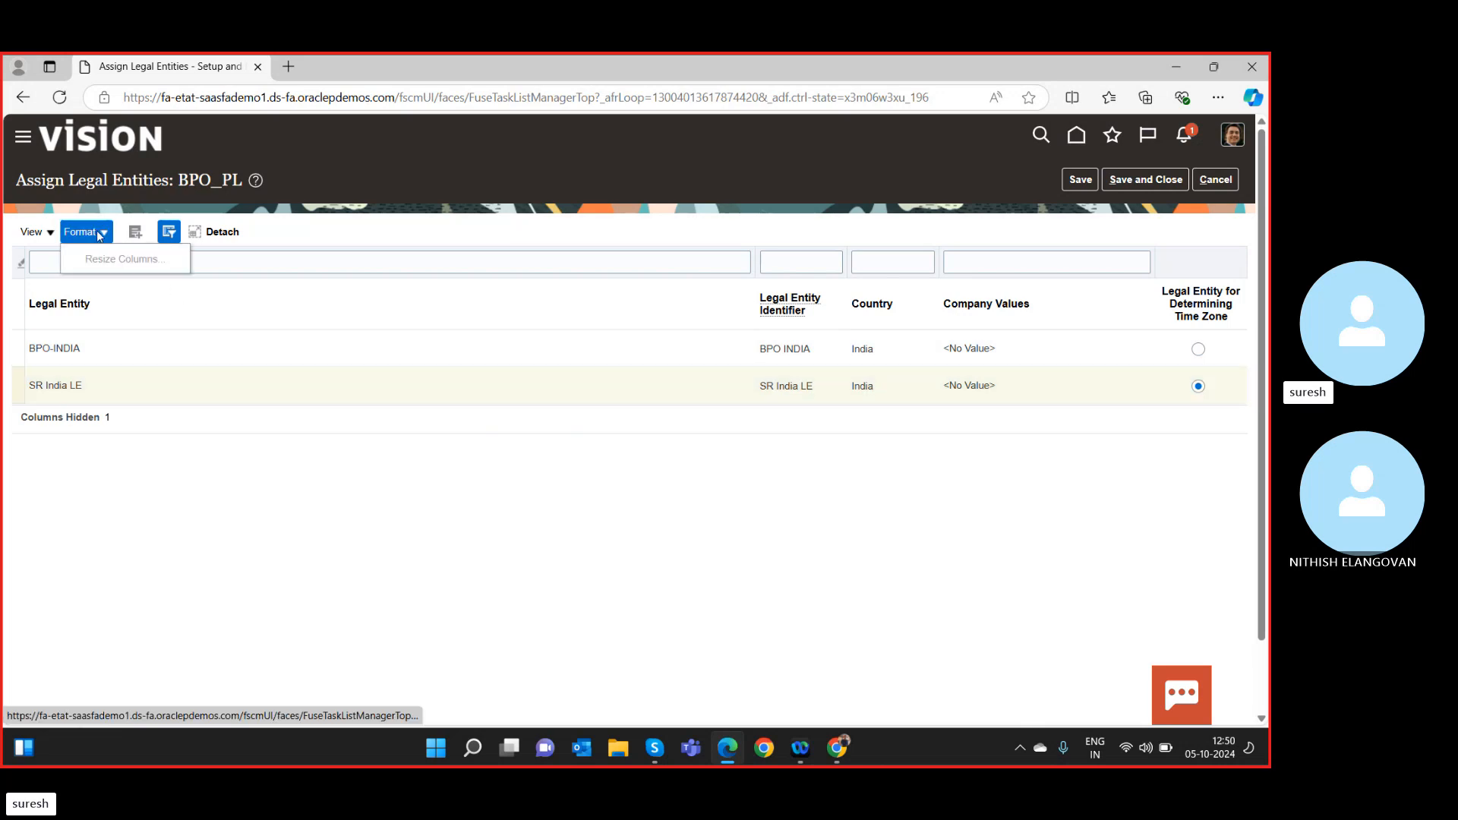
click(49, 234)
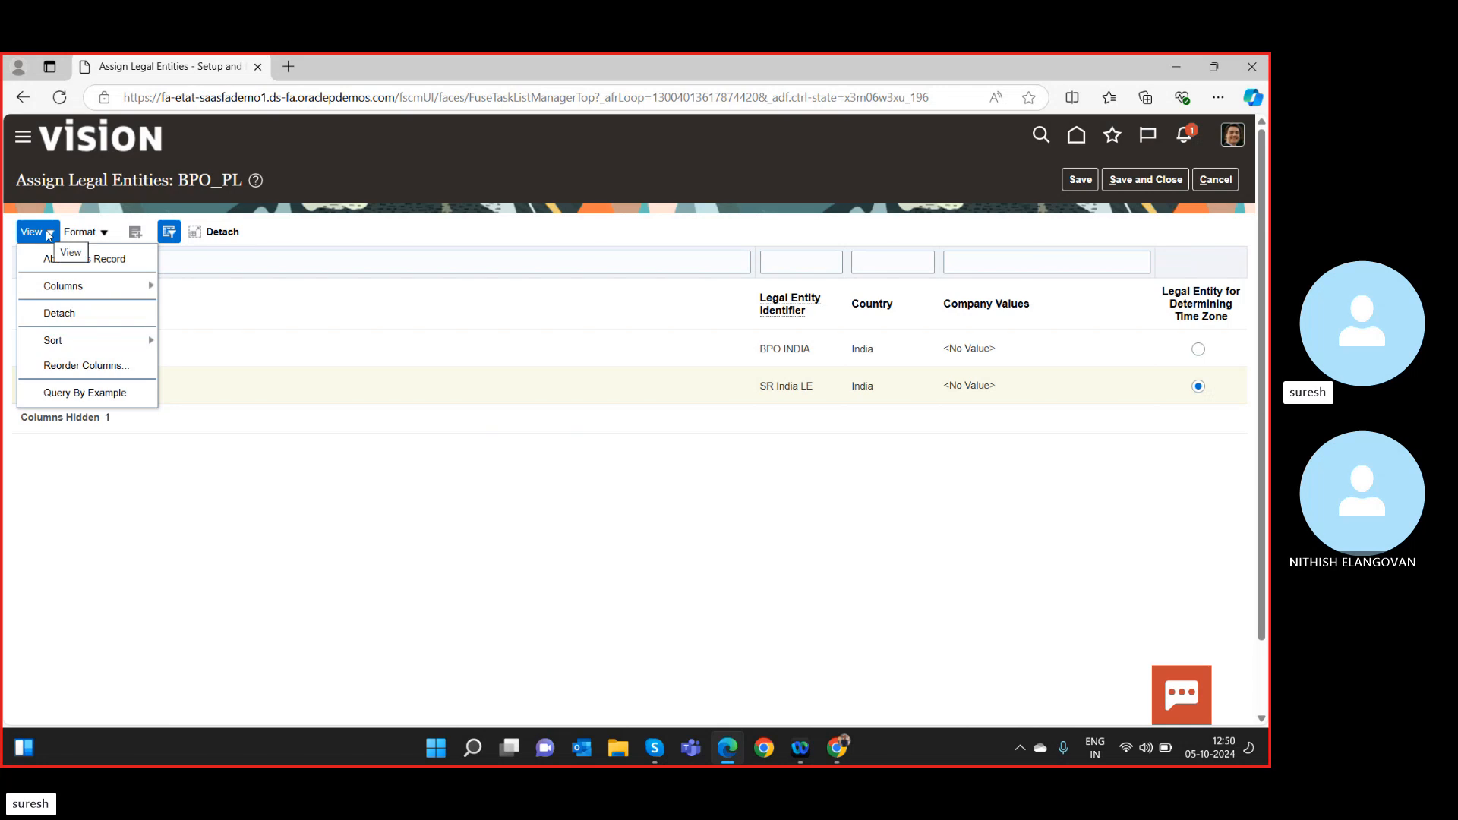
click(49, 234)
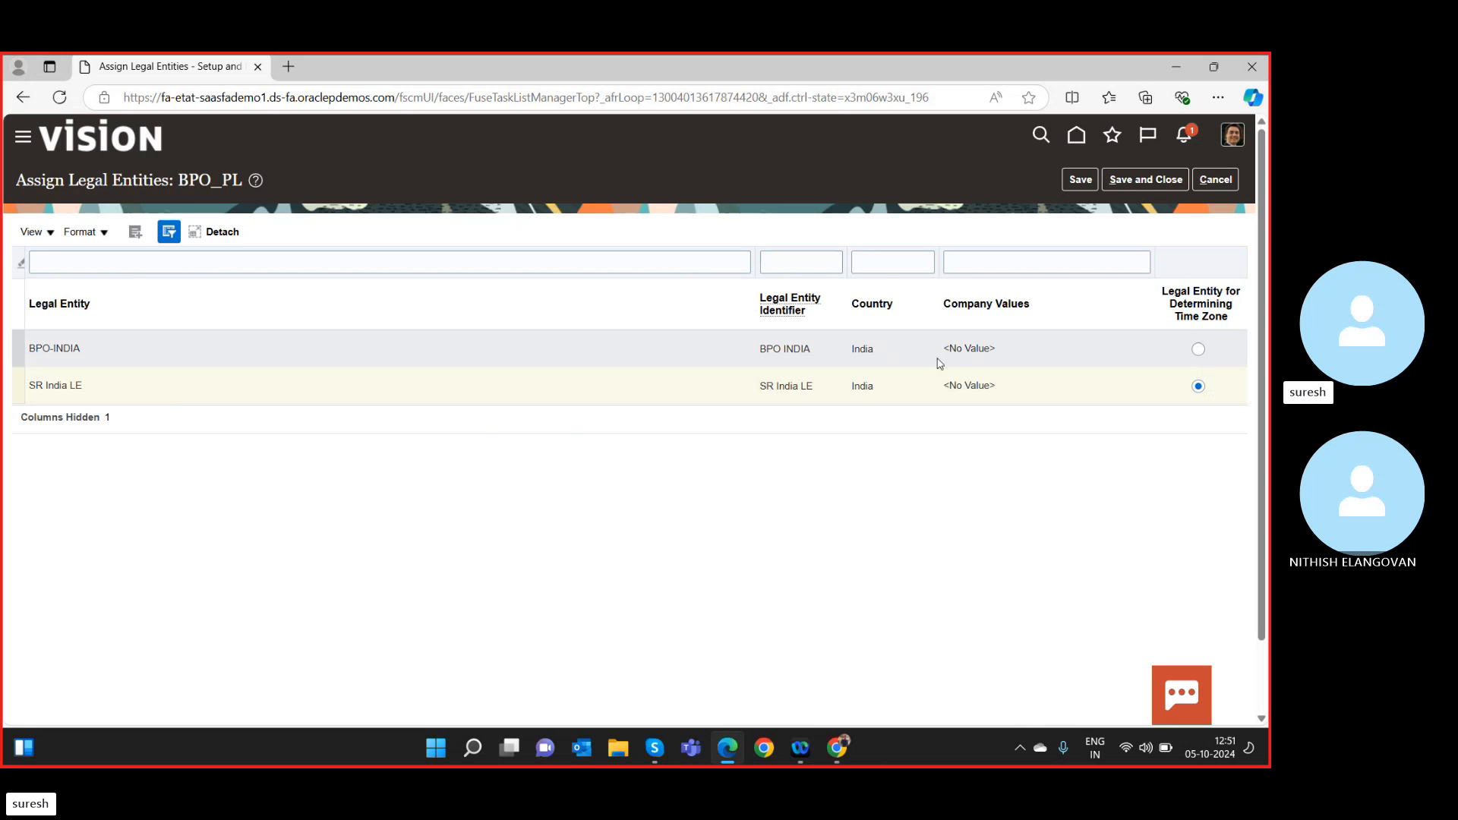
click(1207, 188)
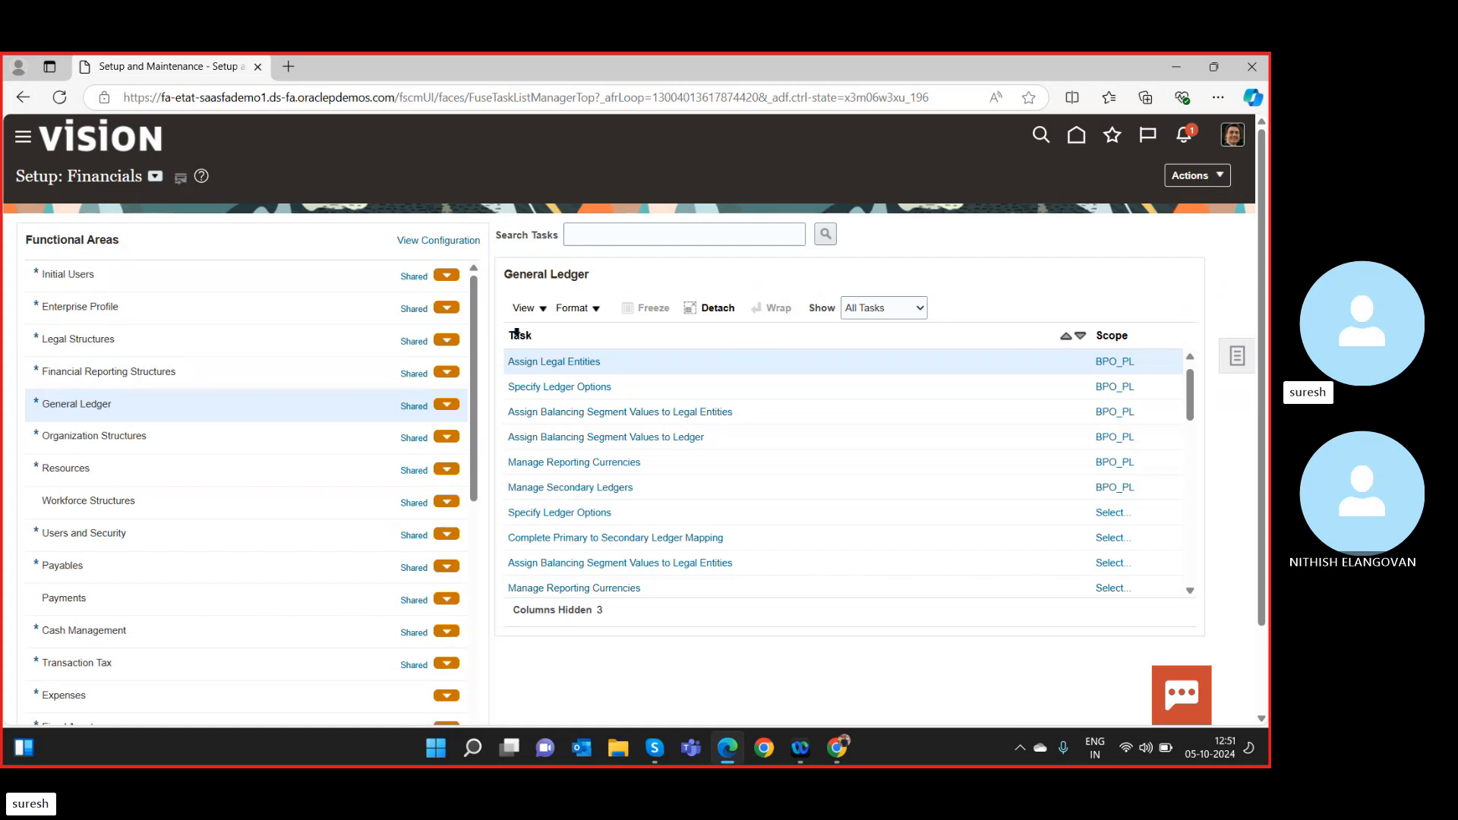
Open SR India LE under Legal Structures' Manage Legal Entity and save and close it.
click(343, 336)
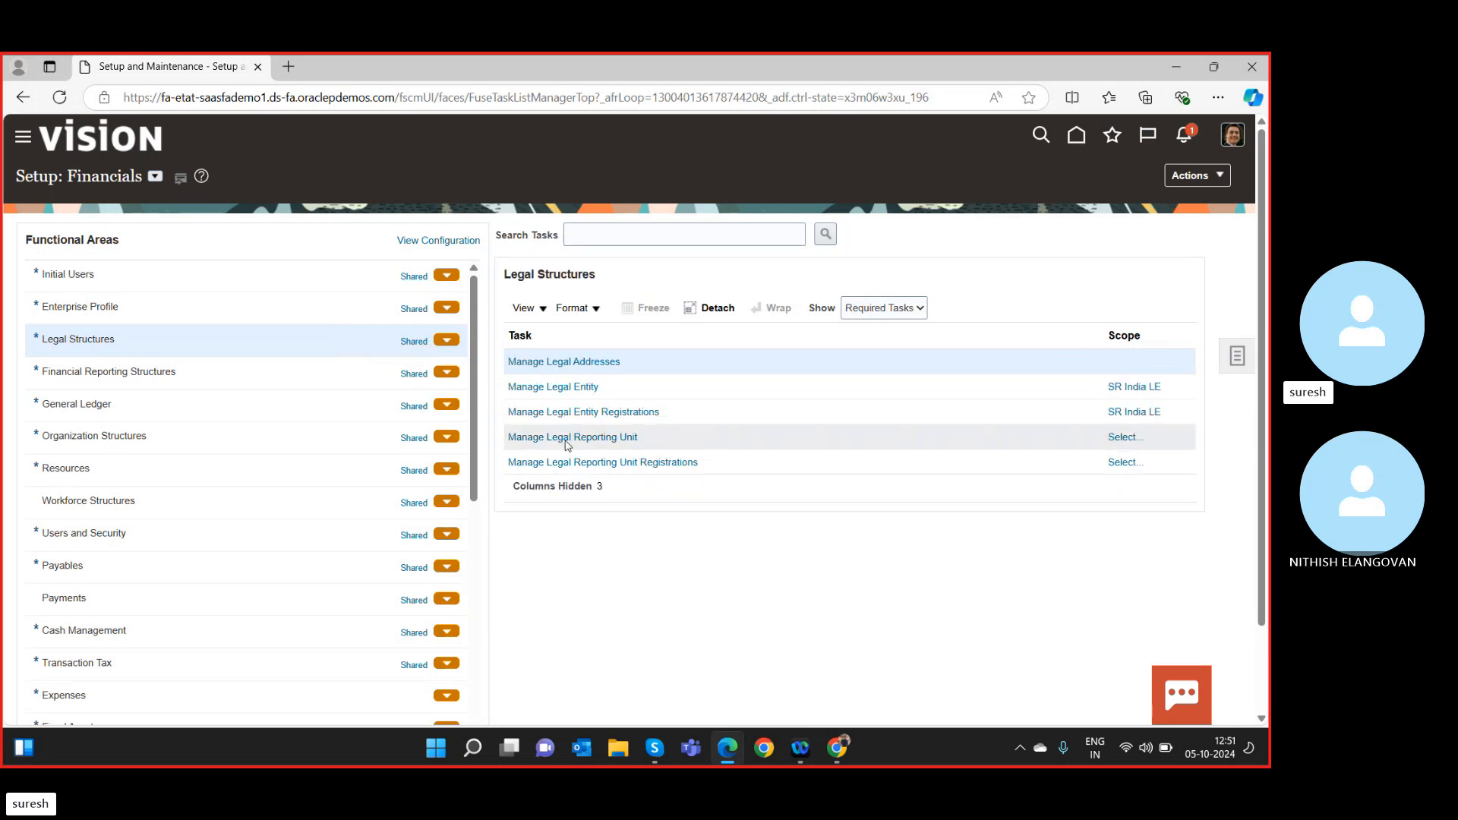
click(591, 386)
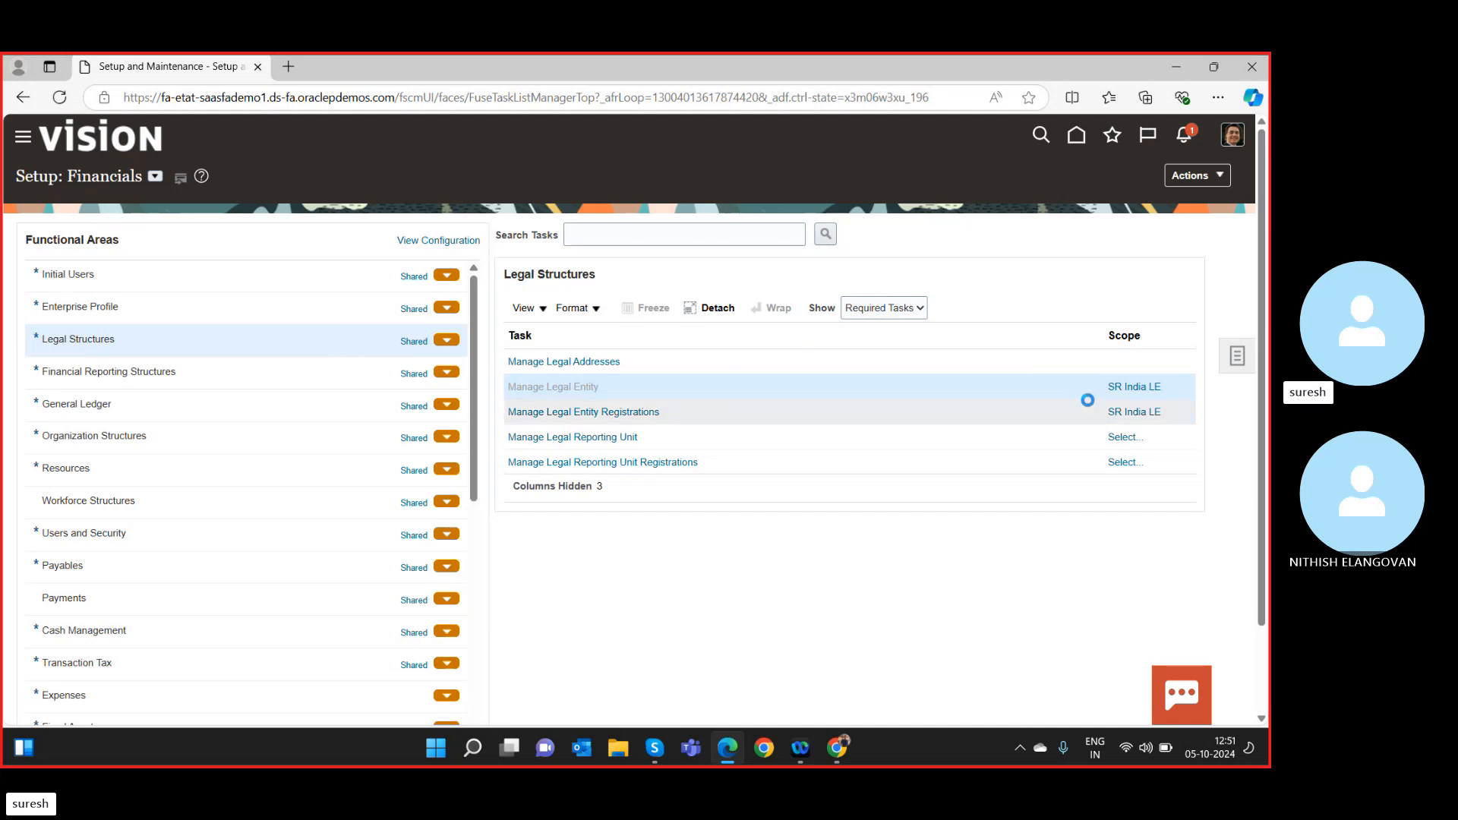
click(1134, 388)
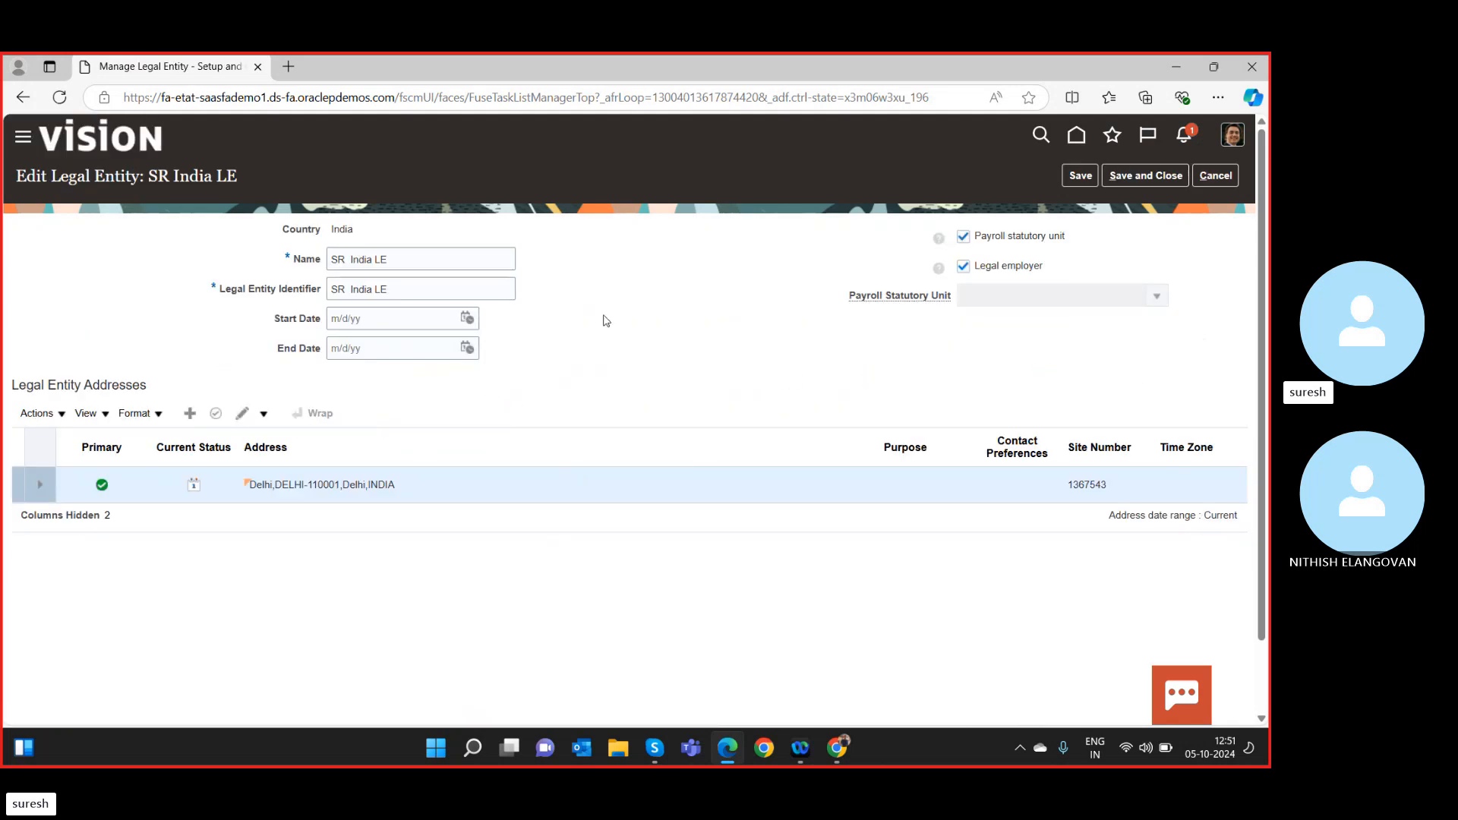
click(1169, 177)
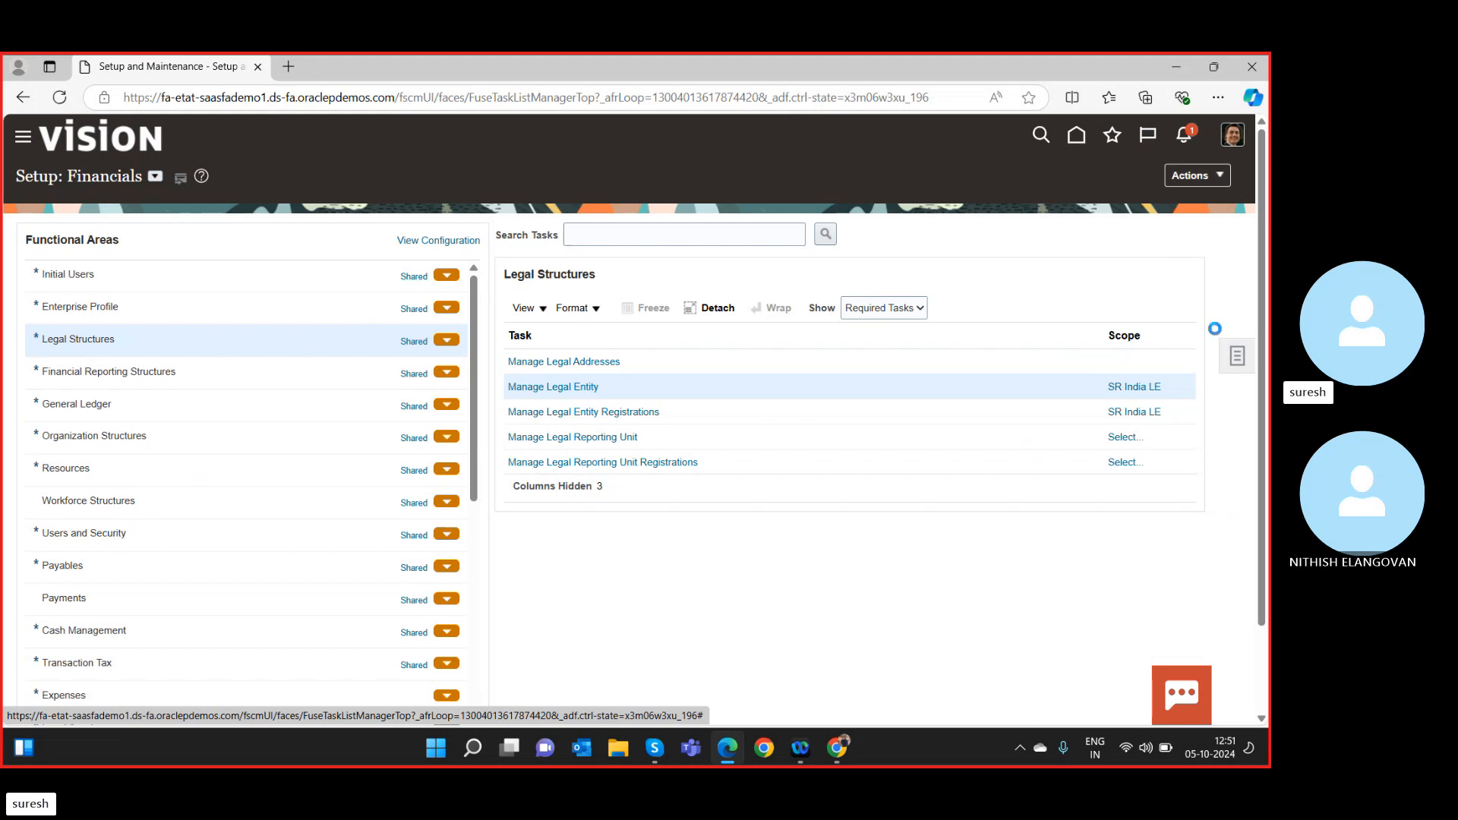
Scope Manage Legal Entity to Create New and start a blank legal entity.
click(1142, 382)
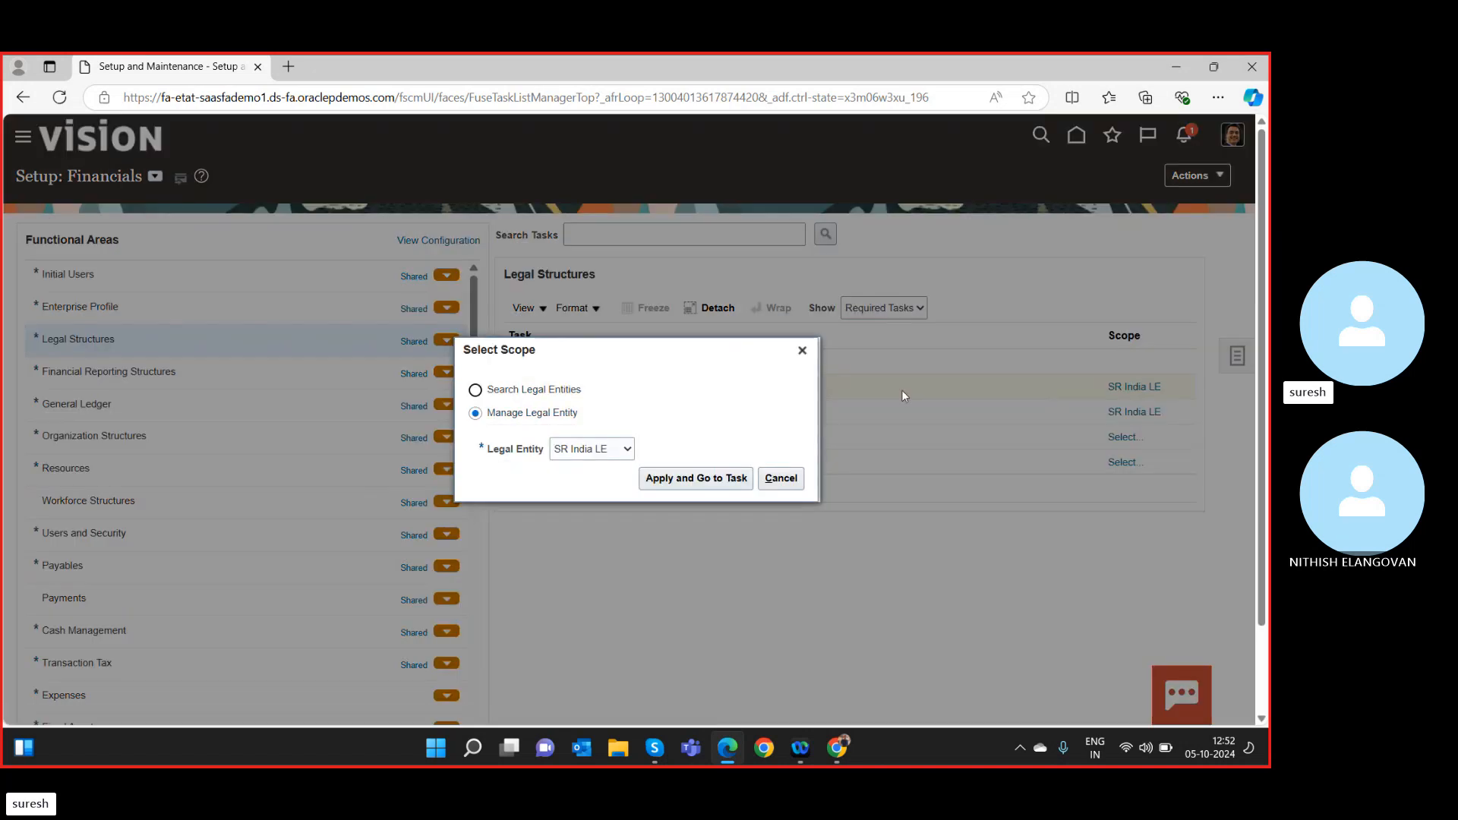
click(629, 449)
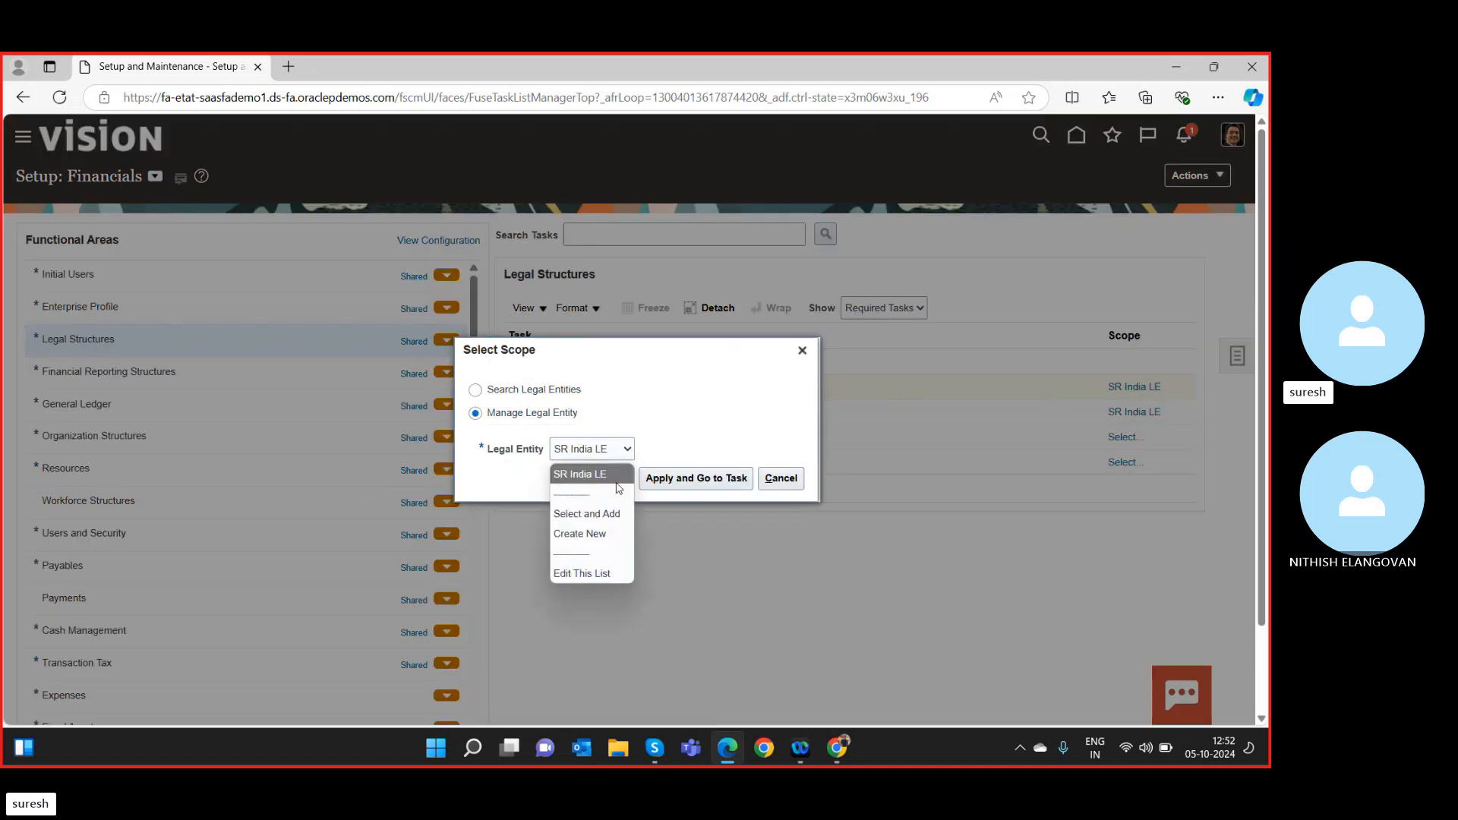
click(585, 534)
click(693, 479)
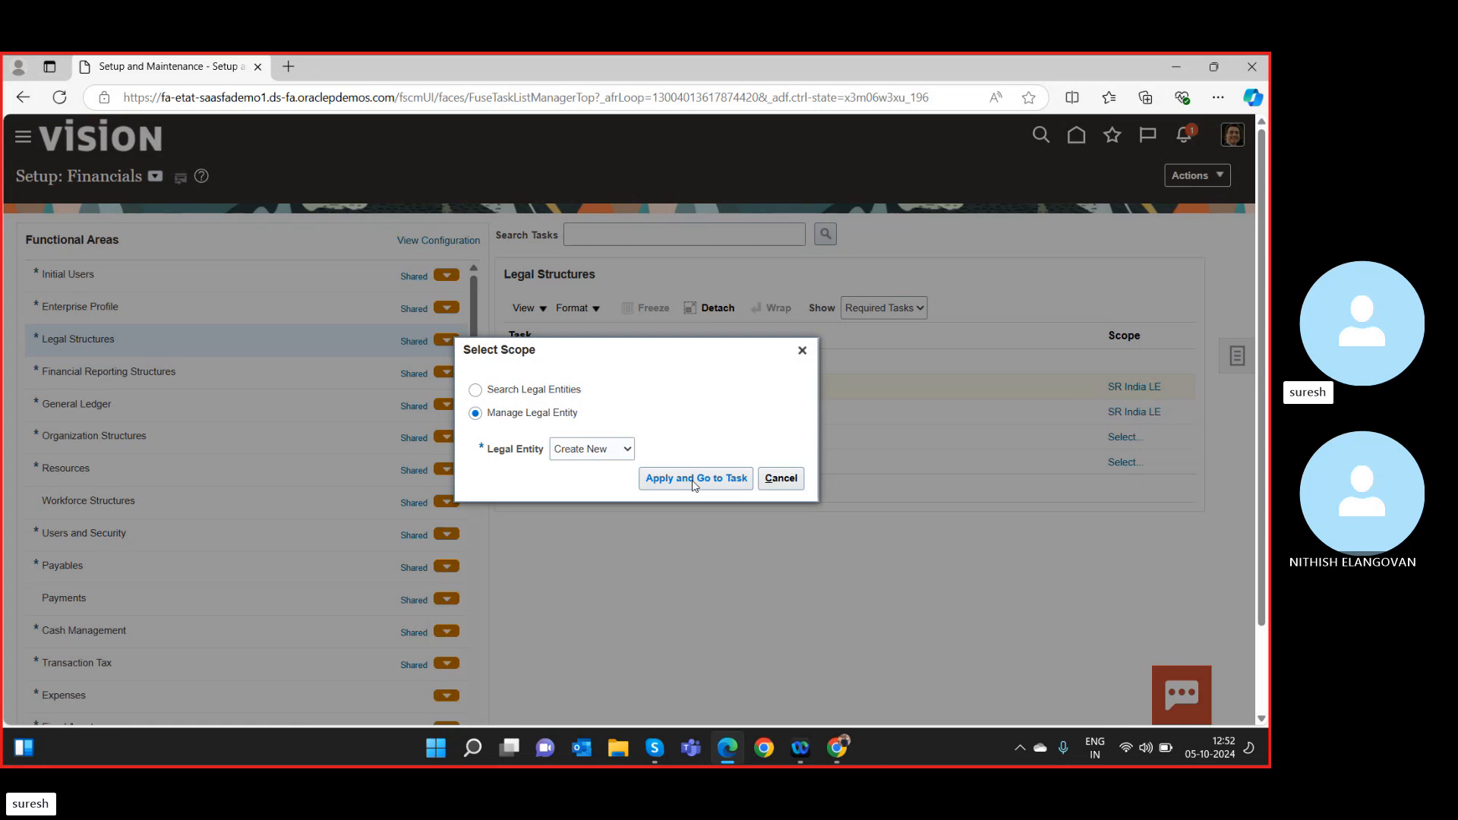
click(694, 479)
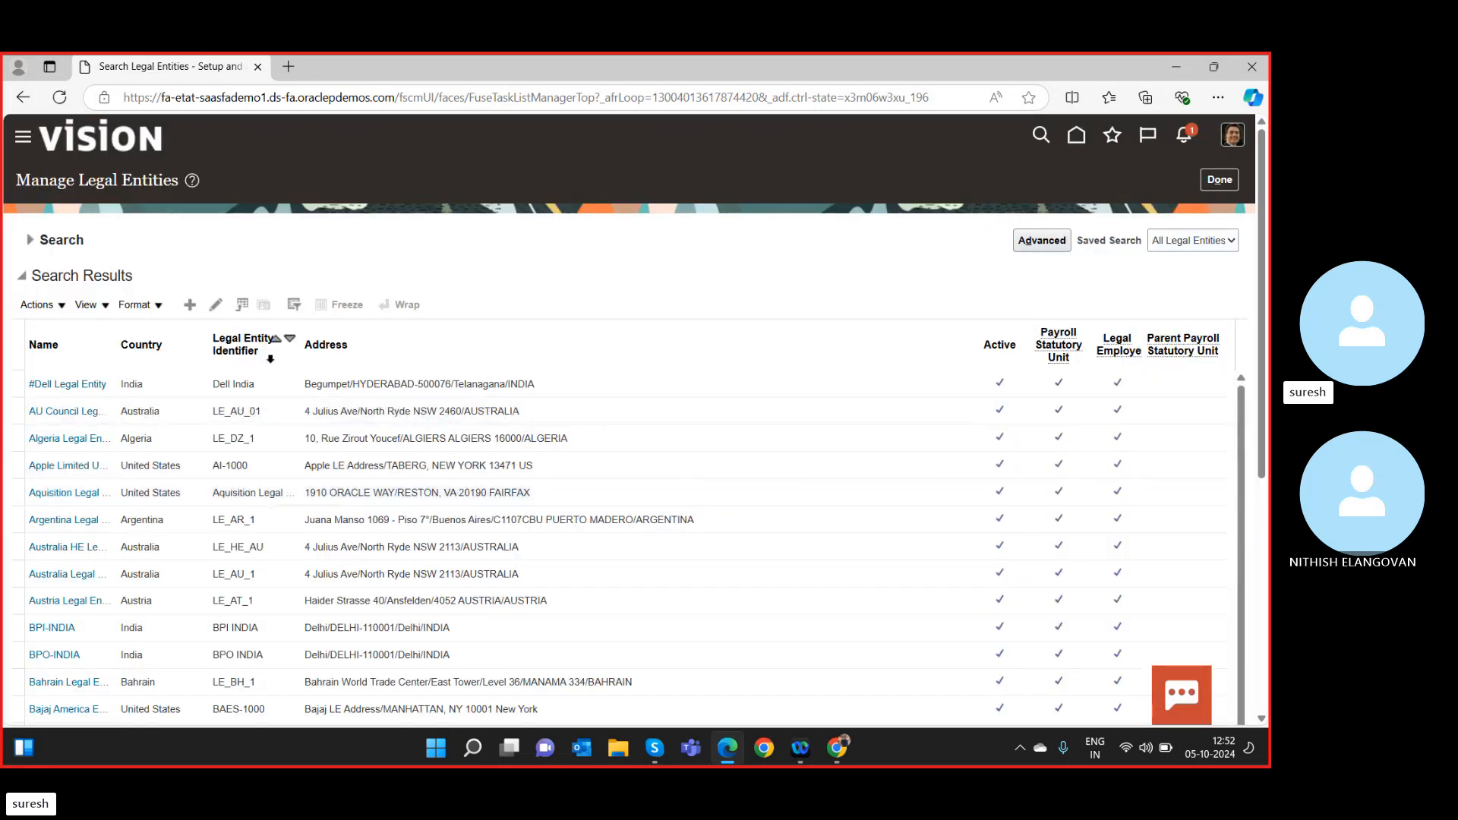
click(191, 306)
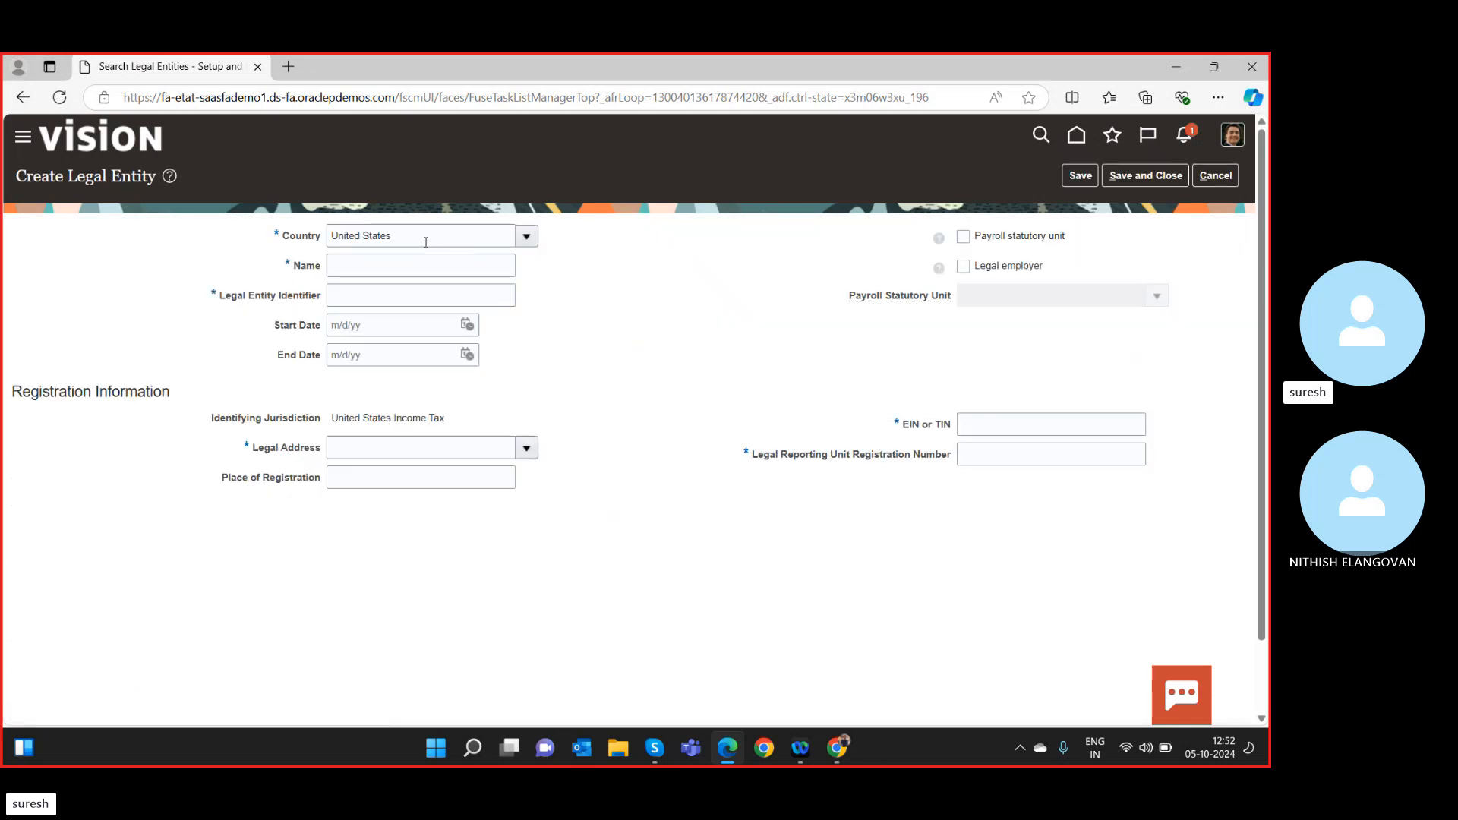
Set the country to India and both the name and identifier to 'SR1 India LE'.
click(427, 240)
key(BackSpace)
key(BackSpace)
key(BackSpace)
key(BackSpace)
key(BackSpace)
key(BackSpace)
key(BackSpace)
key(BackSpace)
key(BackSpace)
key(BackSpace)
key(BackSpace)
key(BackSpace)
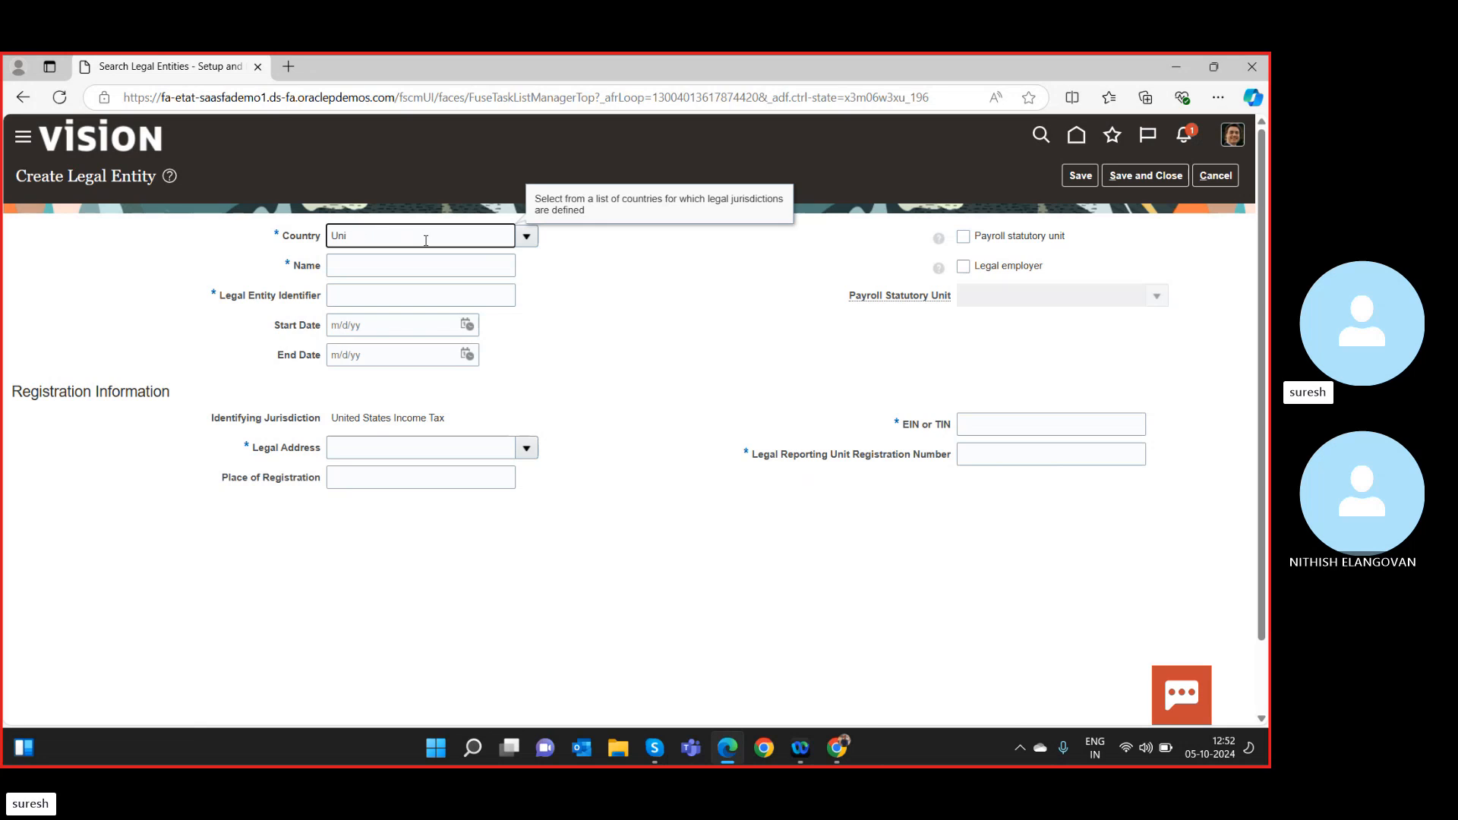
text(ind)
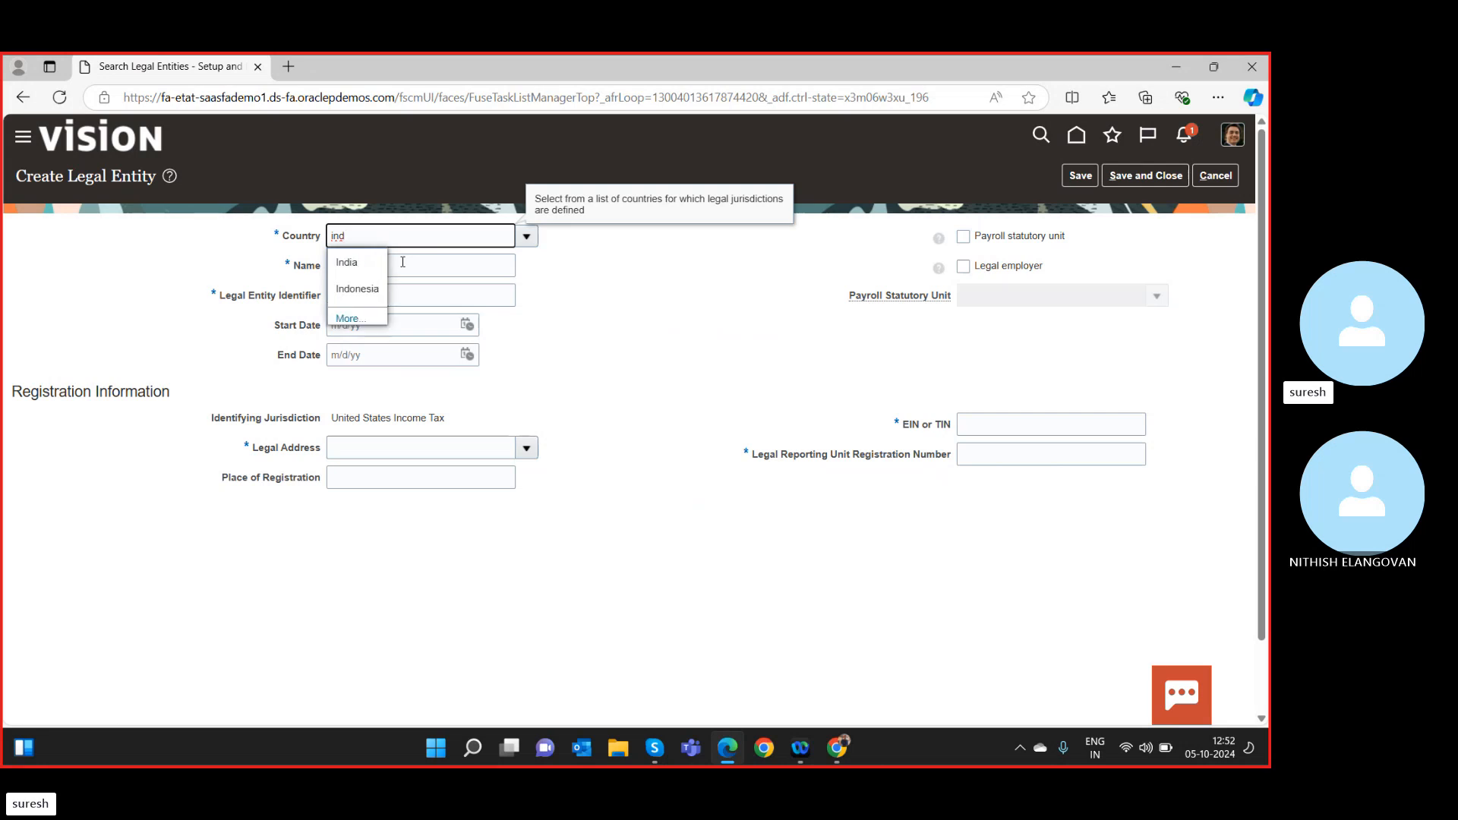
click(356, 262)
click(368, 270)
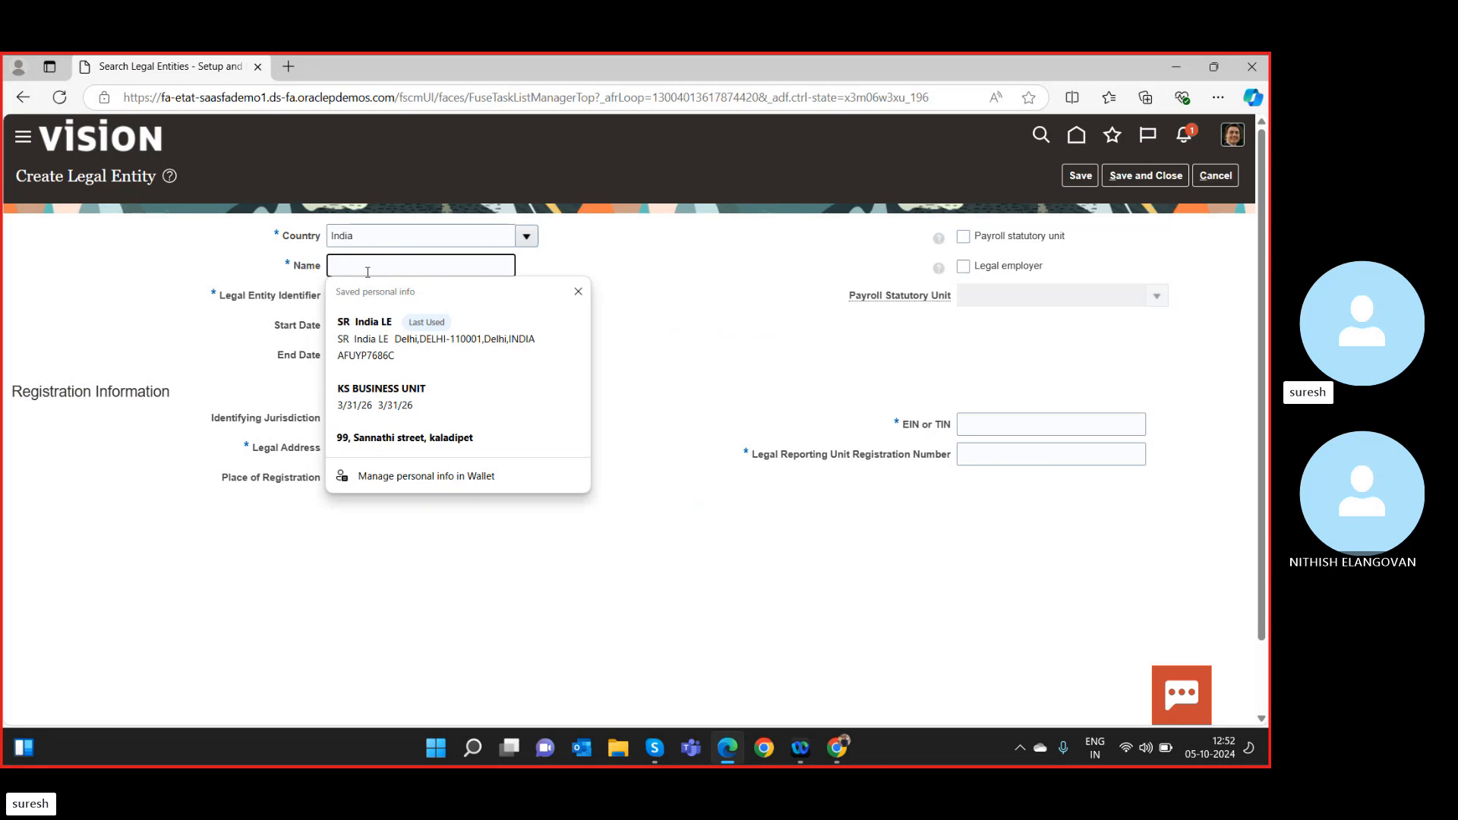
text(S)
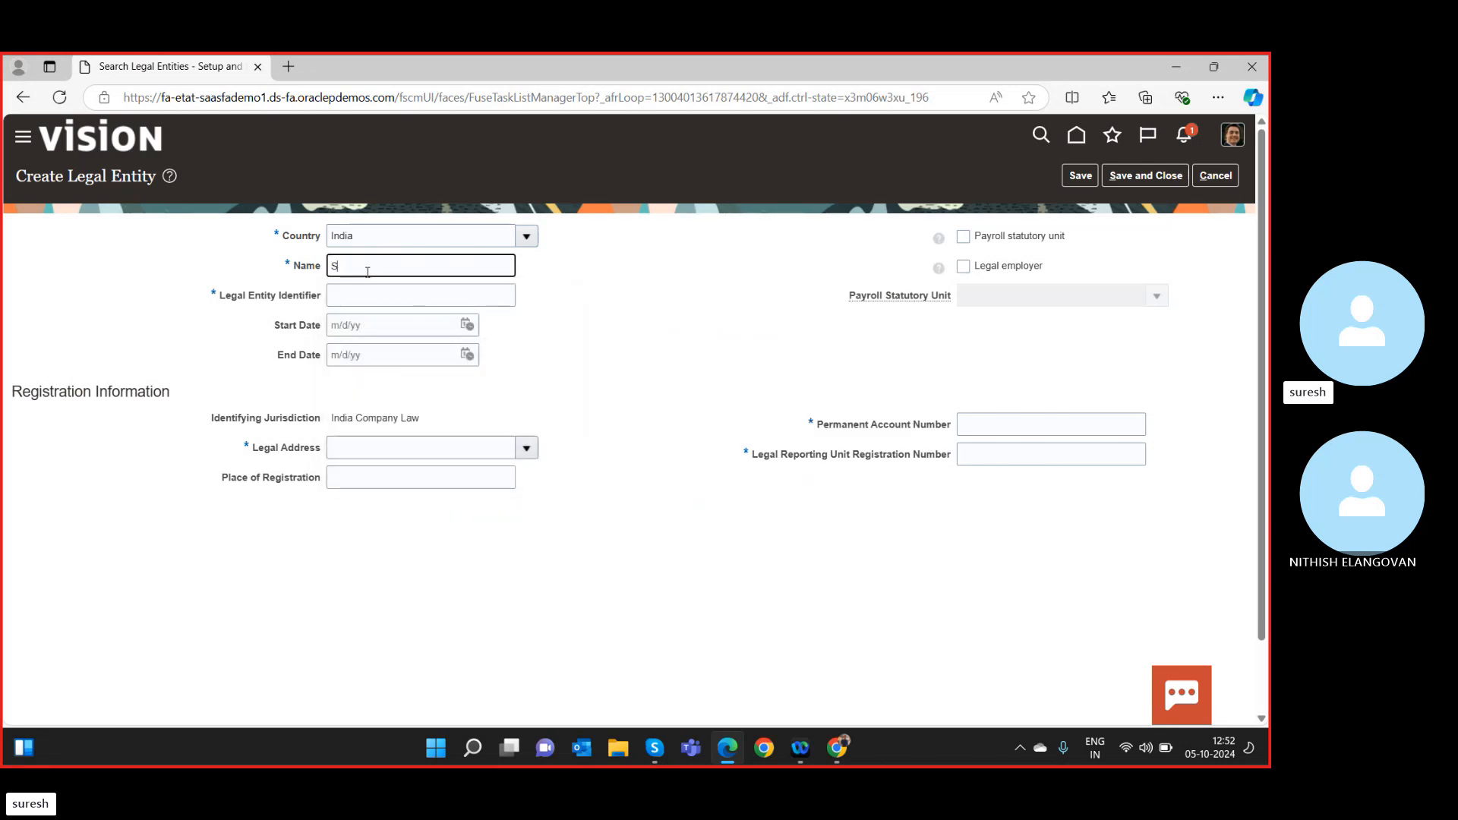
text(R1 LE)
drag(371, 270, 321, 265)
click(354, 267)
text(India)
click(398, 271)
drag(398, 270, 319, 272)
key(ctrl+c)
click(357, 286)
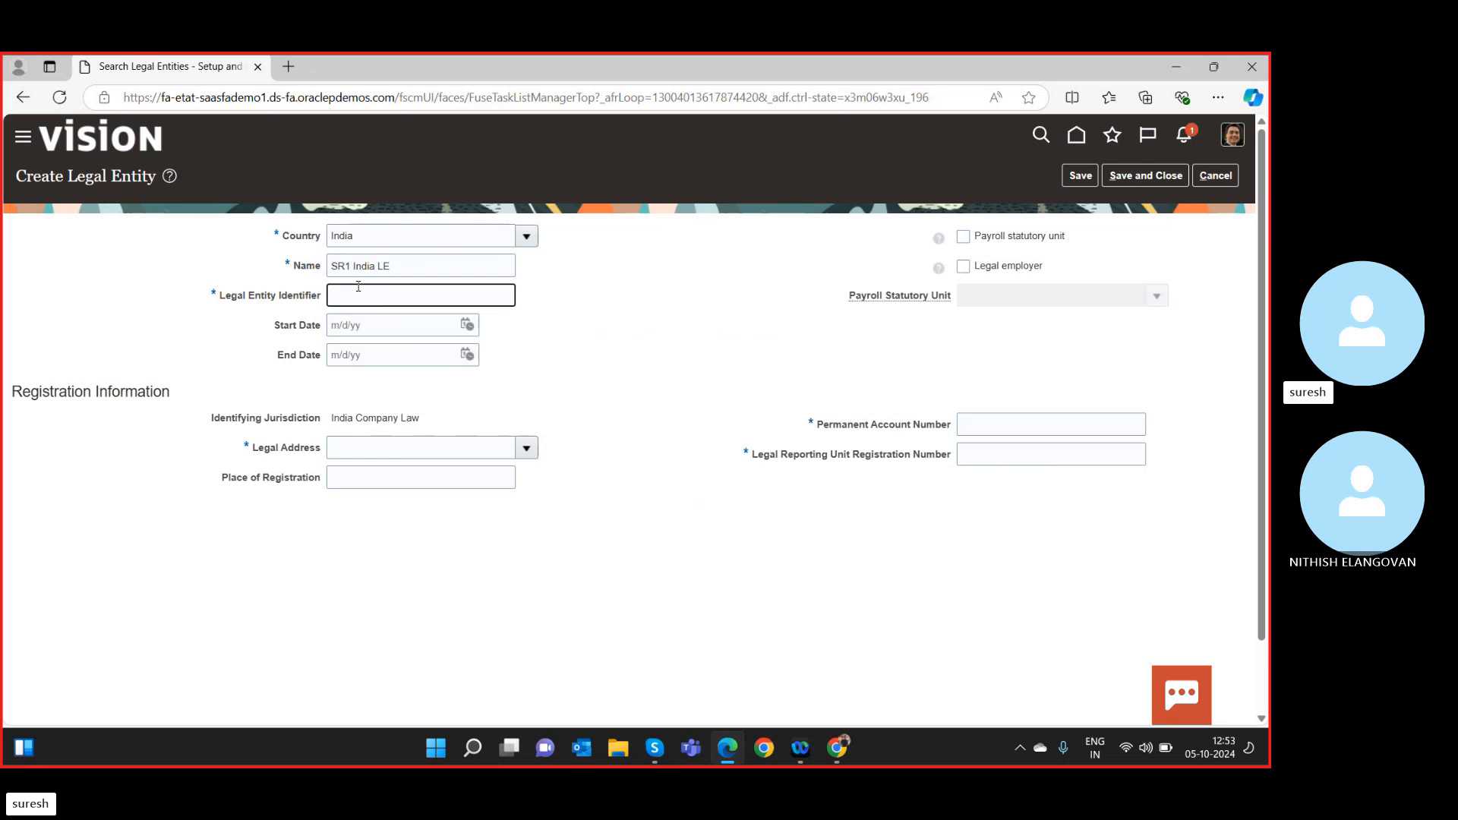
key(ctrl+v)
Choose the Delhi legal address and mark the entity as payroll statutory unit and legal employer.
click(525, 446)
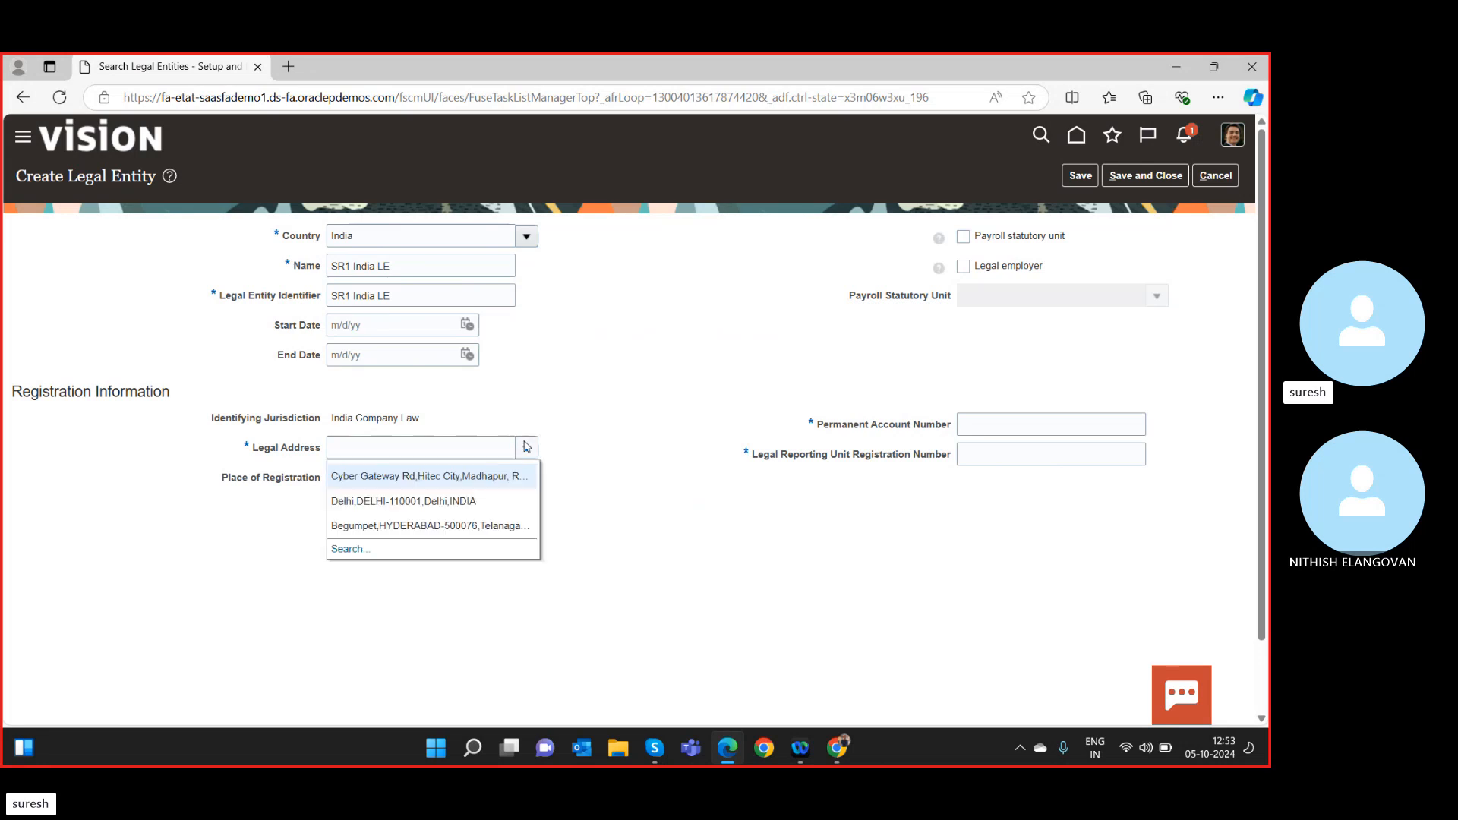
click(489, 499)
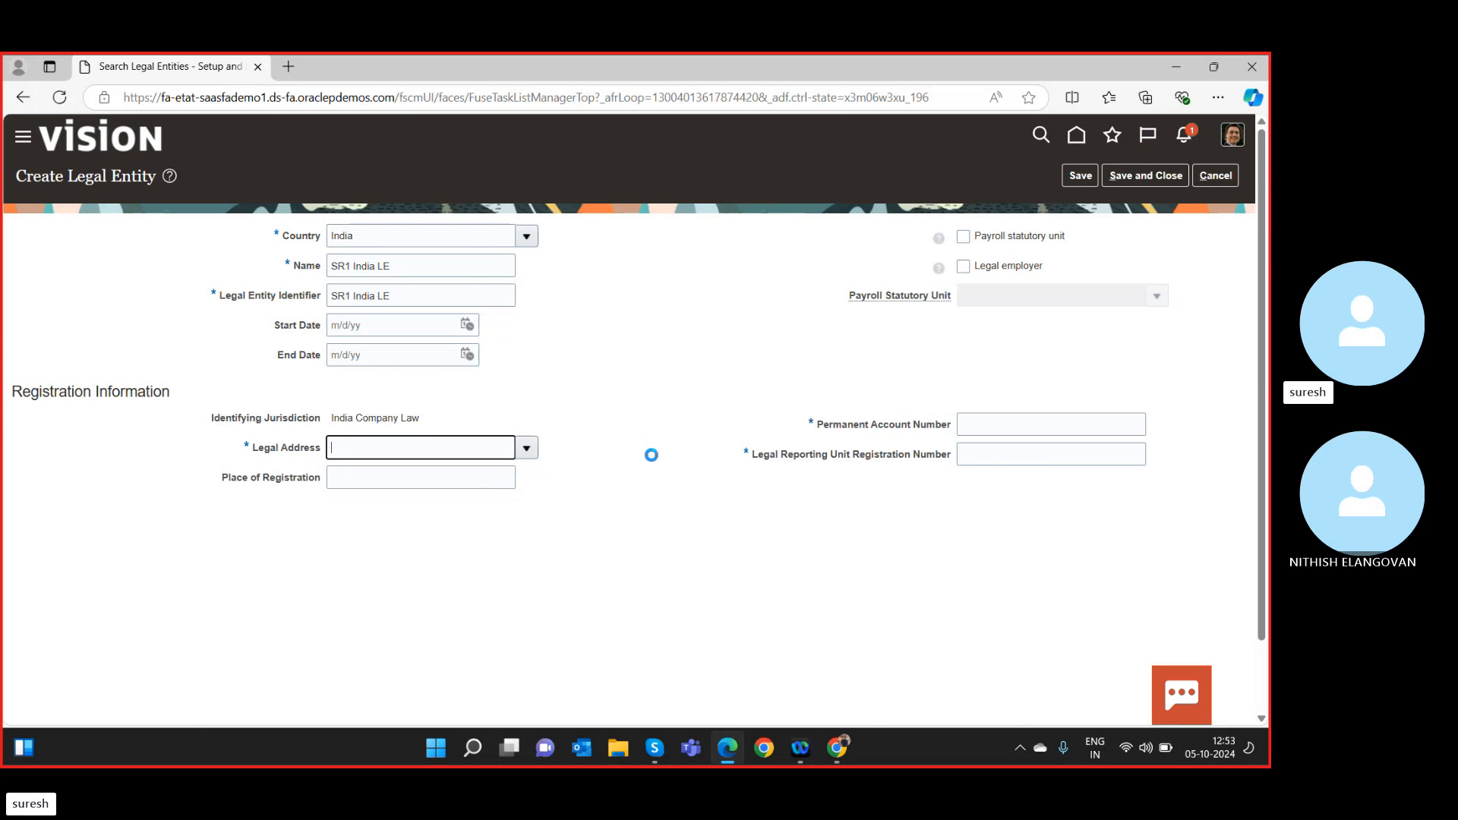
click(967, 235)
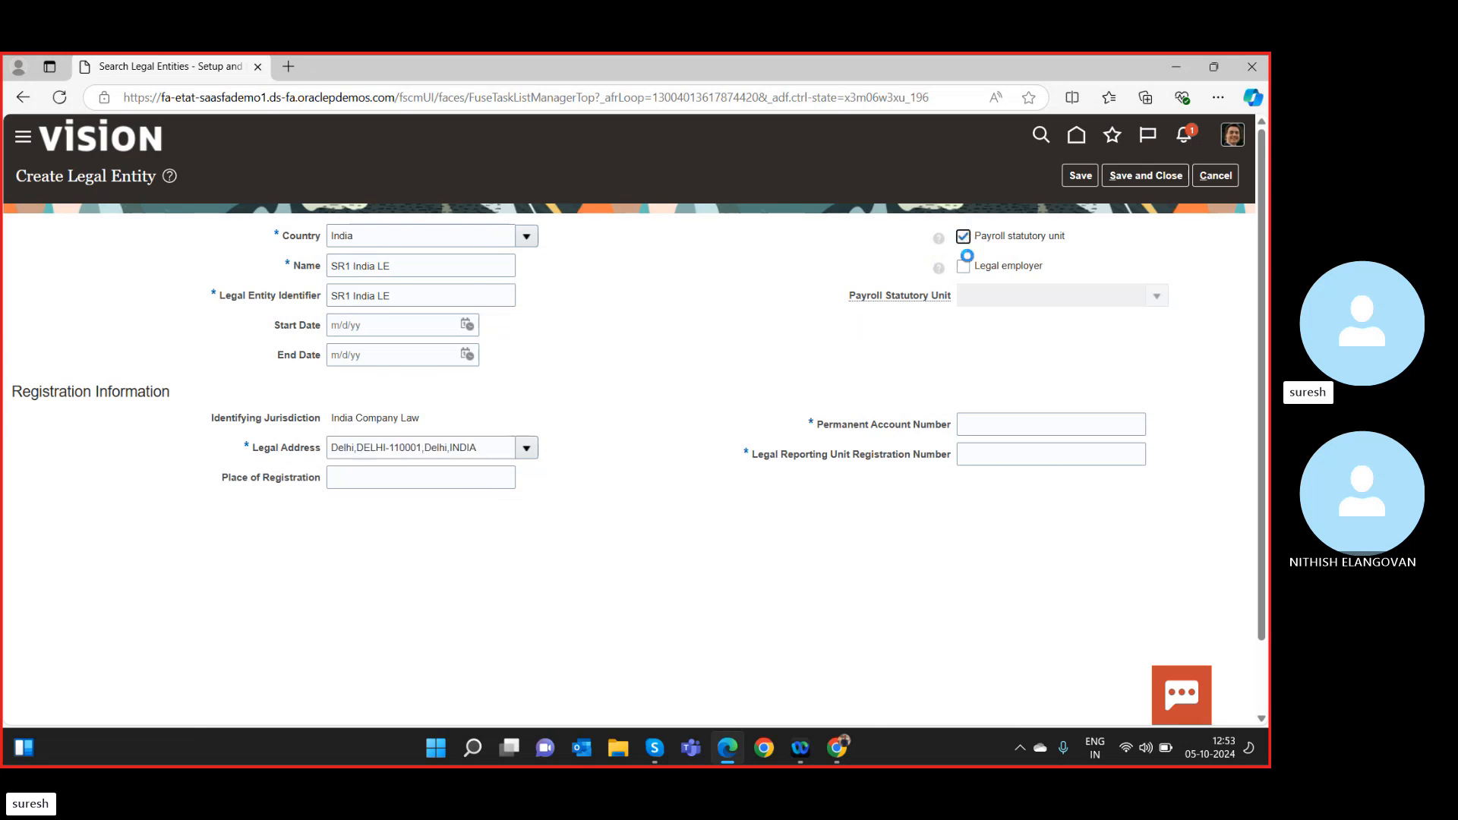
click(963, 267)
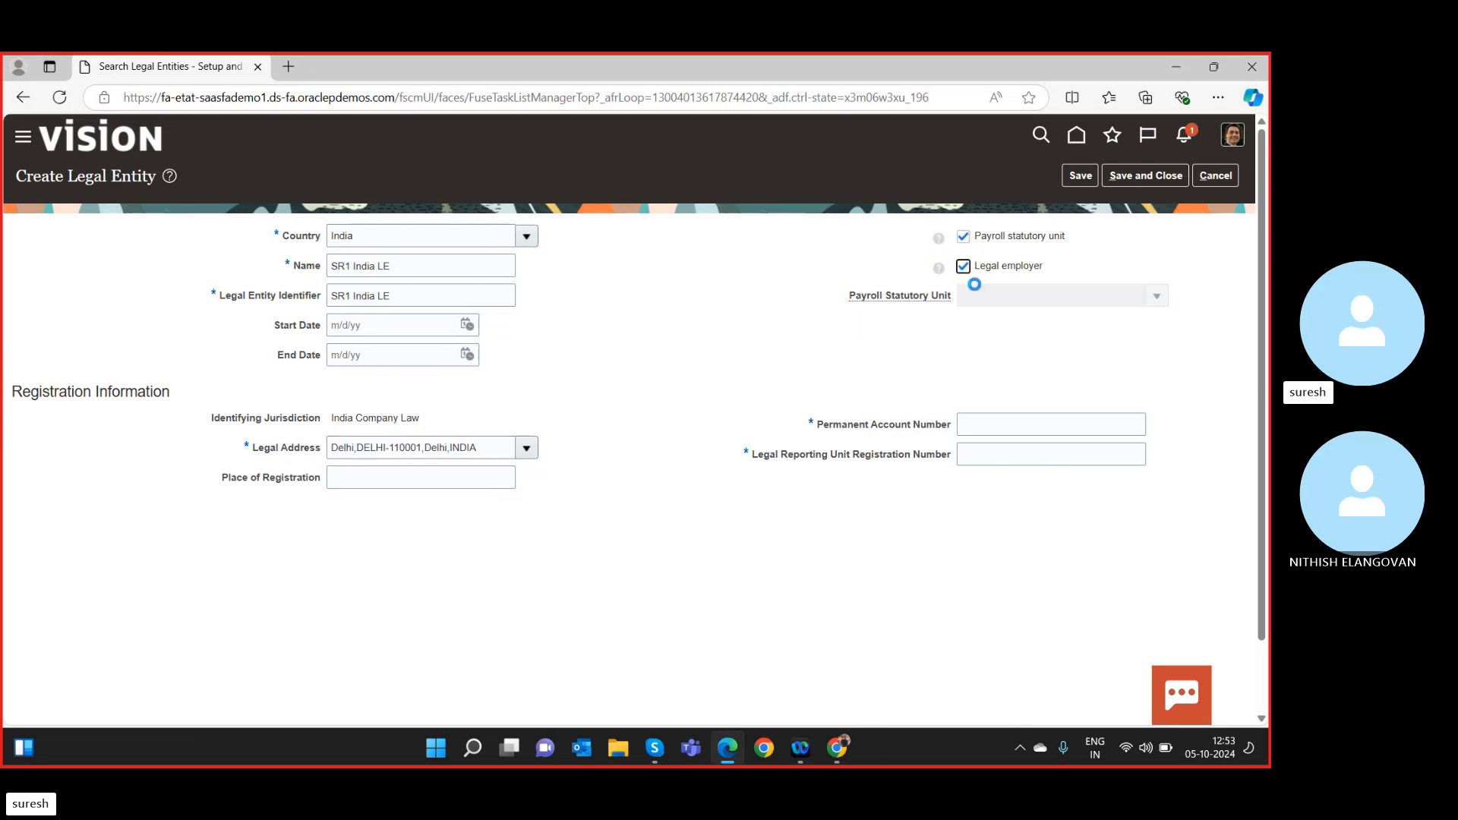
Enter the permanent account number and reuse the same value as the registration number.
click(996, 434)
text(asw)
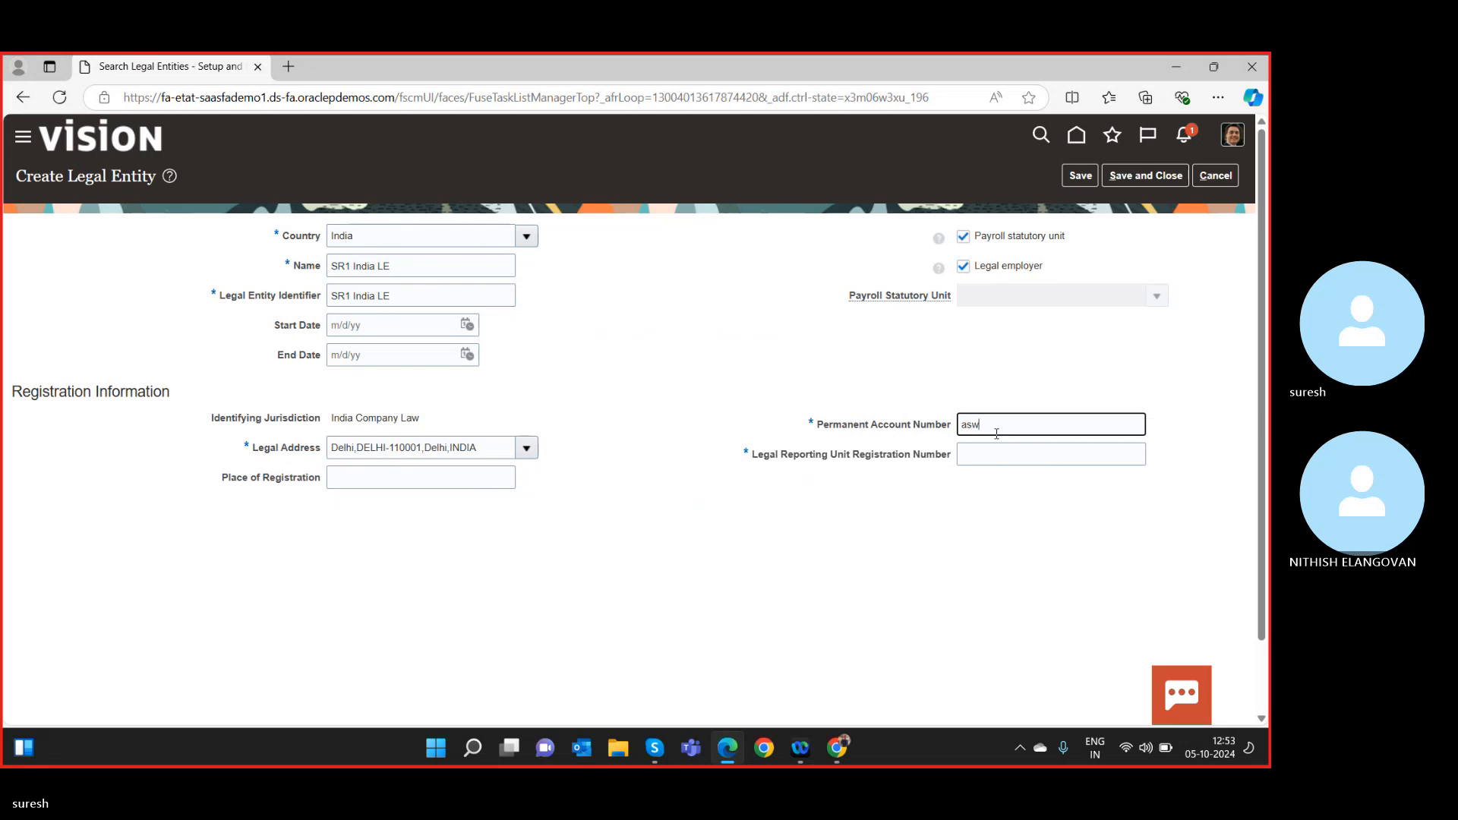
text(345)
key(BackSpace)
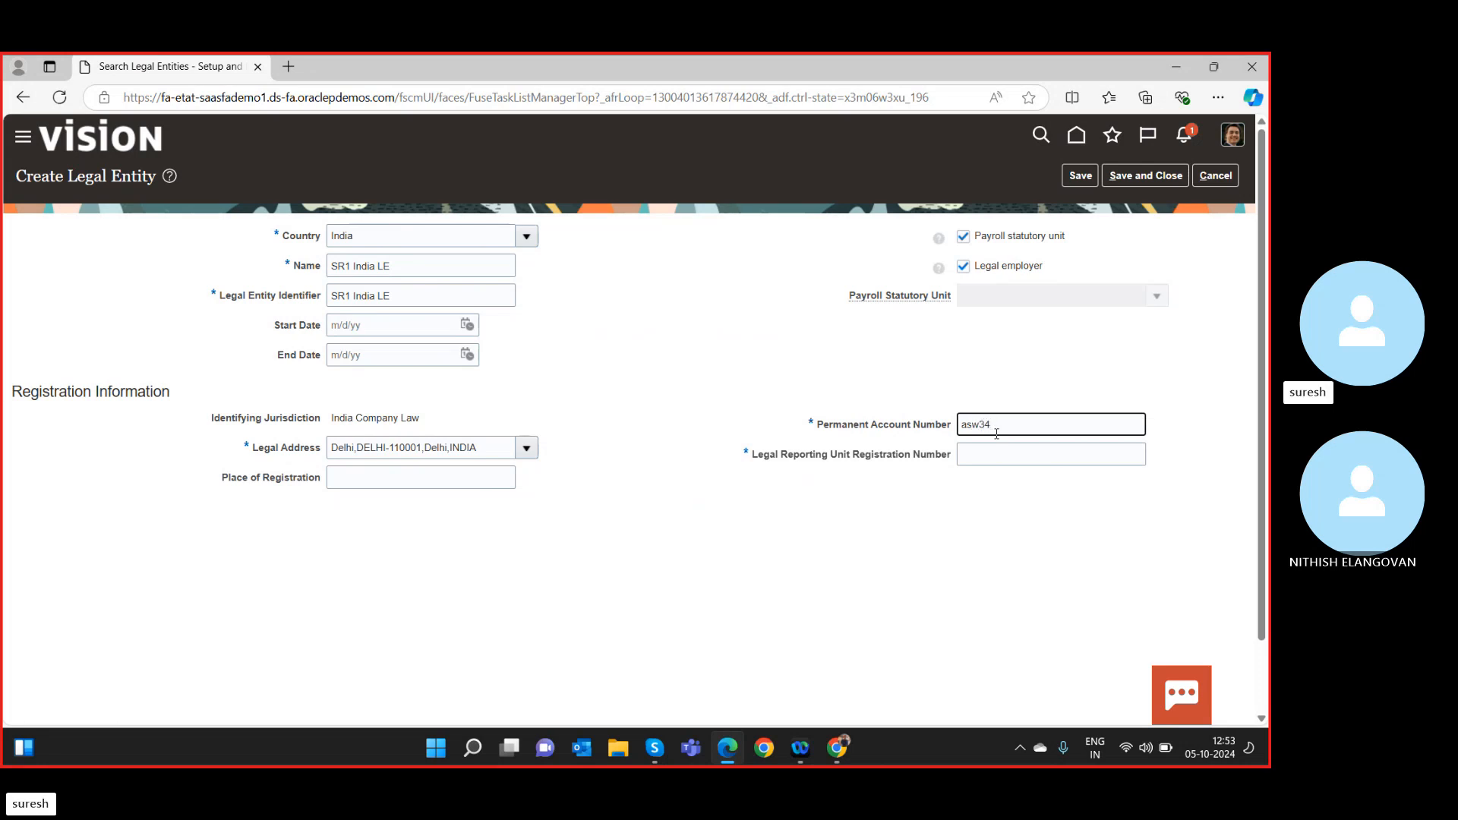
text(w)
key(BackSpace)
key(BackSpace)
key(BackSpace)
key(BackSpace)
key(BackSpace)
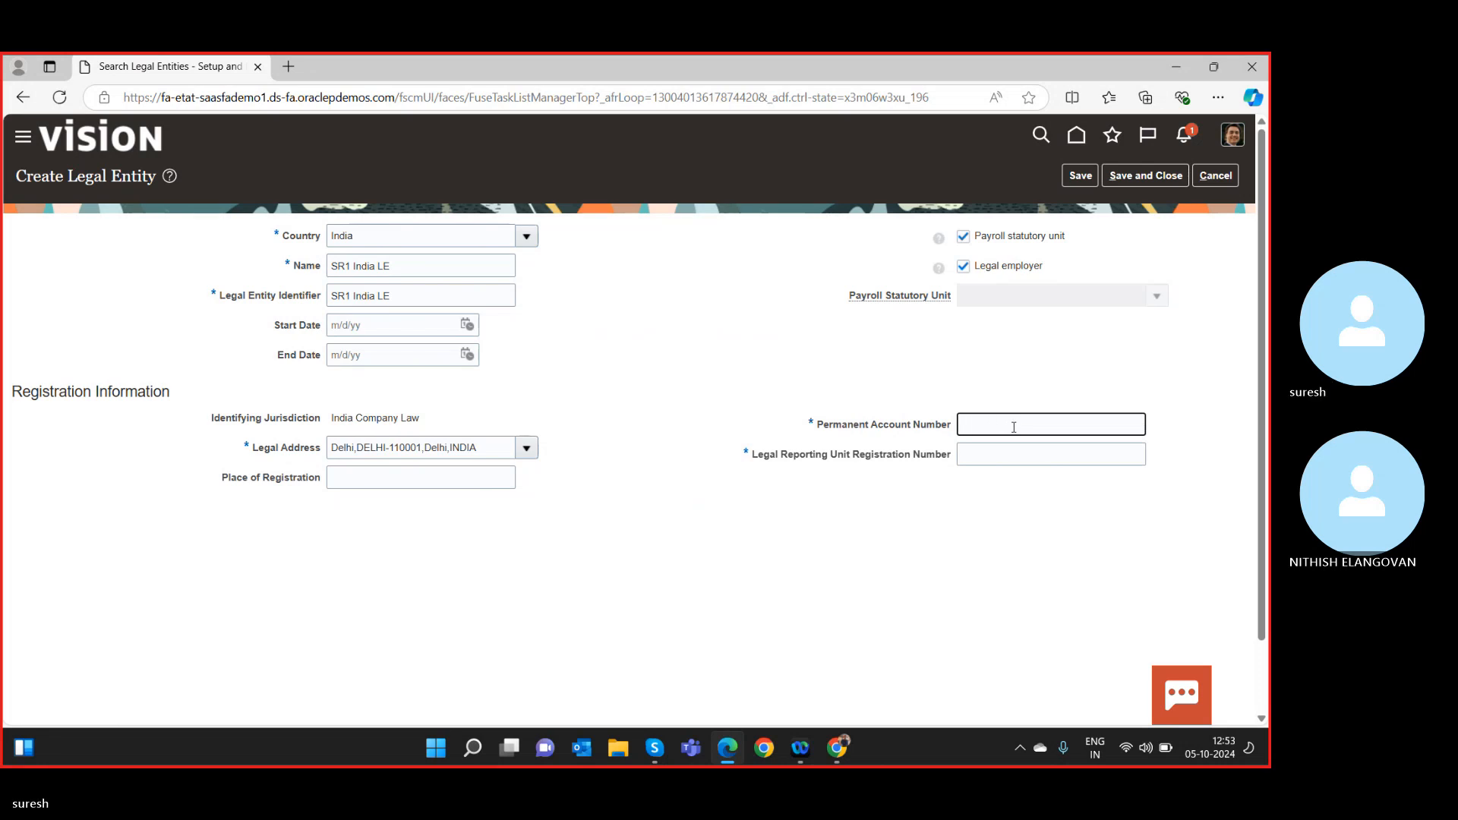
text(ASW234)
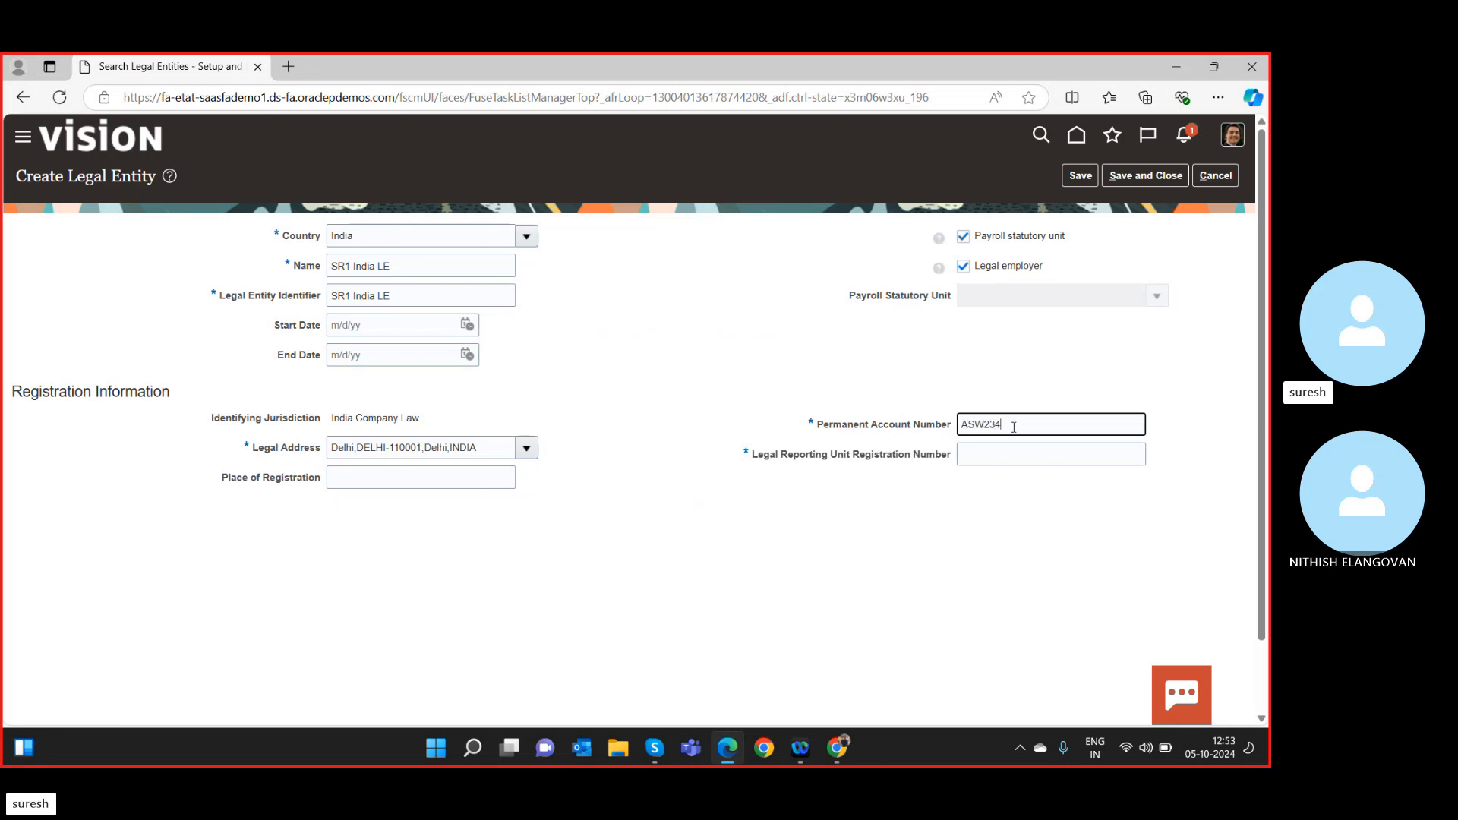
text(E)
double_click(1010, 432)
key(ctrl+c)
click(1009, 454)
key(ctrl+v)
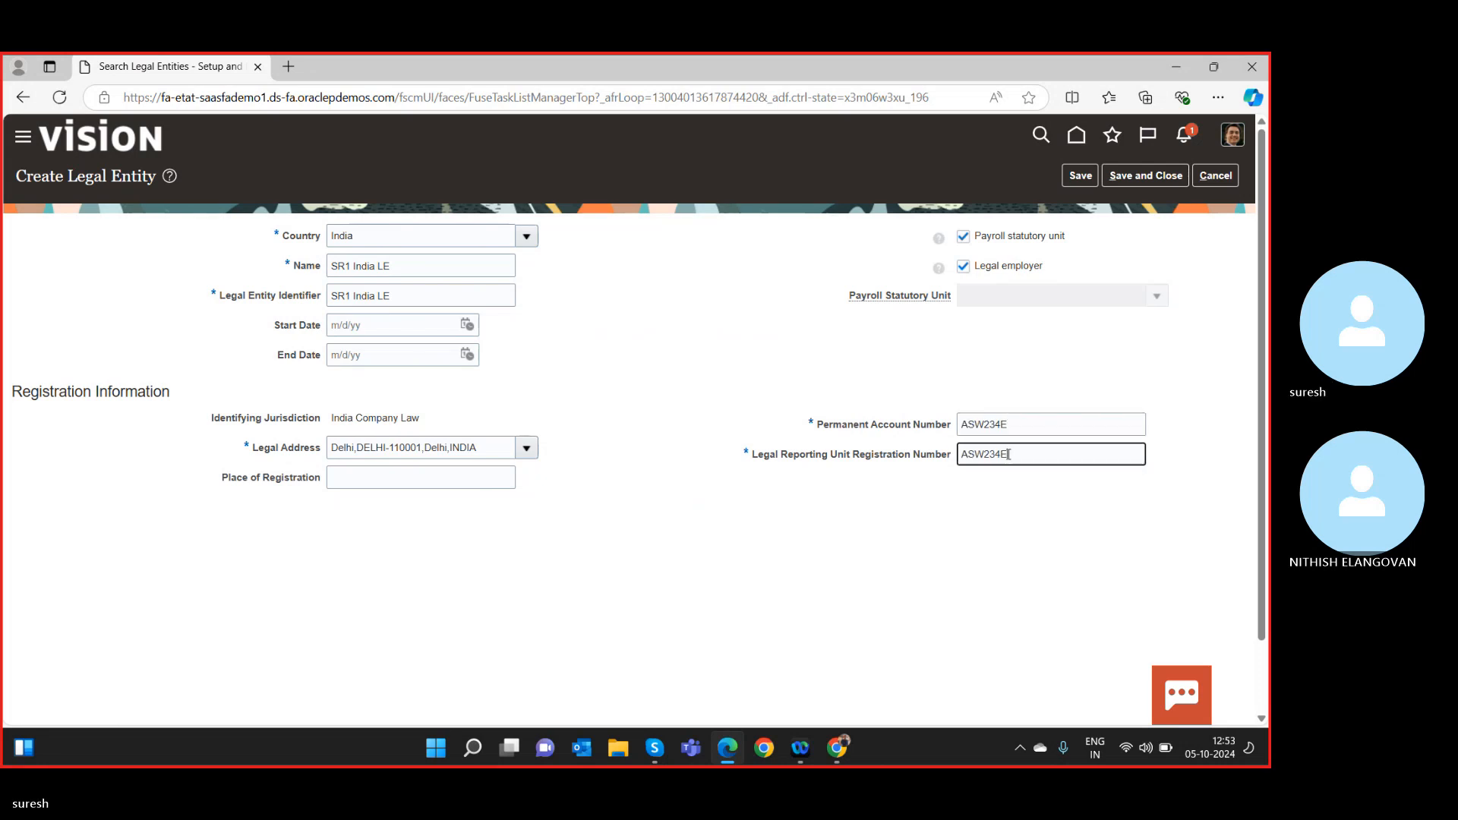
Save and close SR1 India LE, then bring up the General Ledger setup tasks.
click(1156, 176)
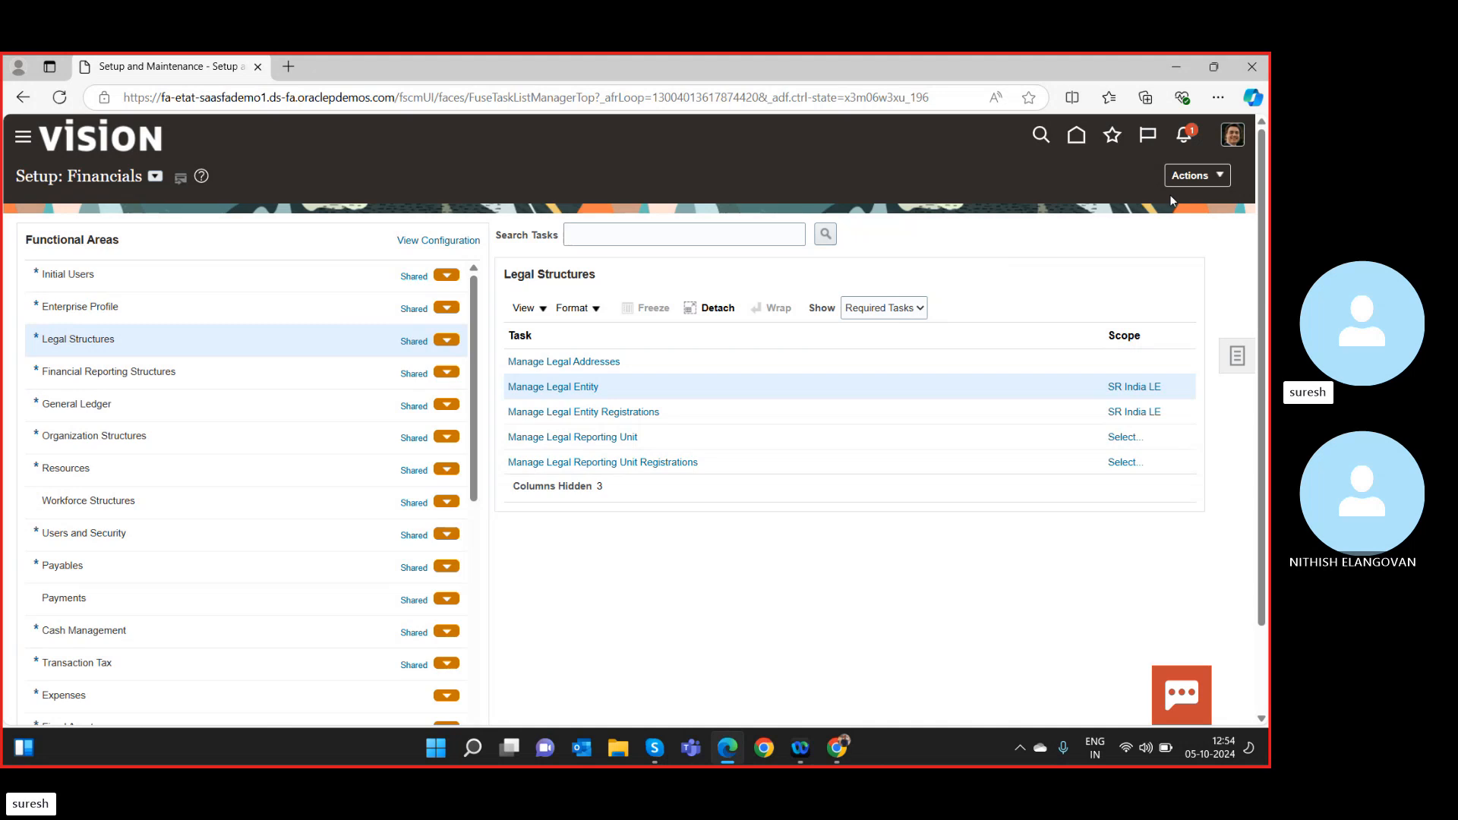
click(1152, 390)
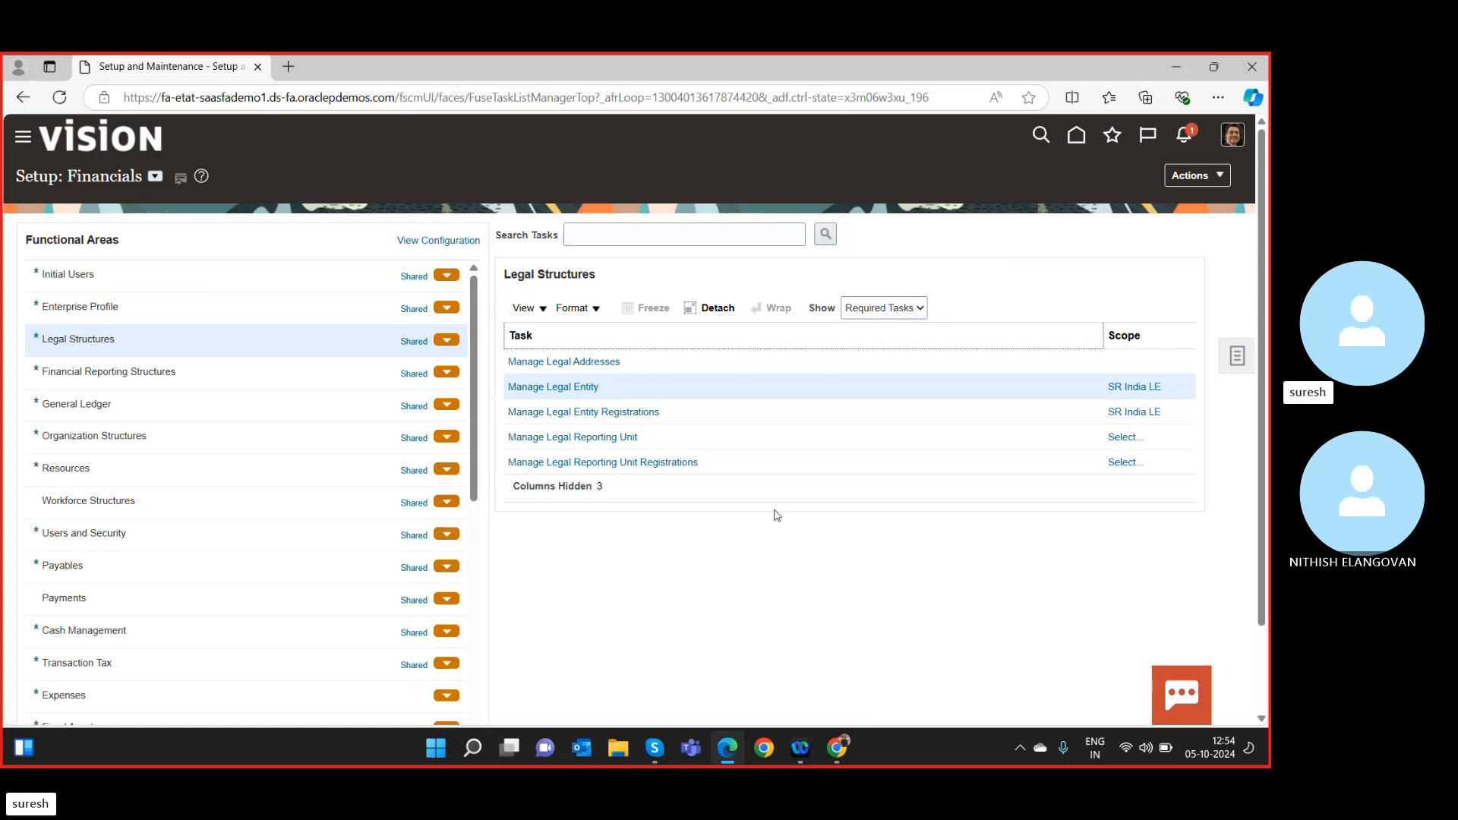
click(168, 403)
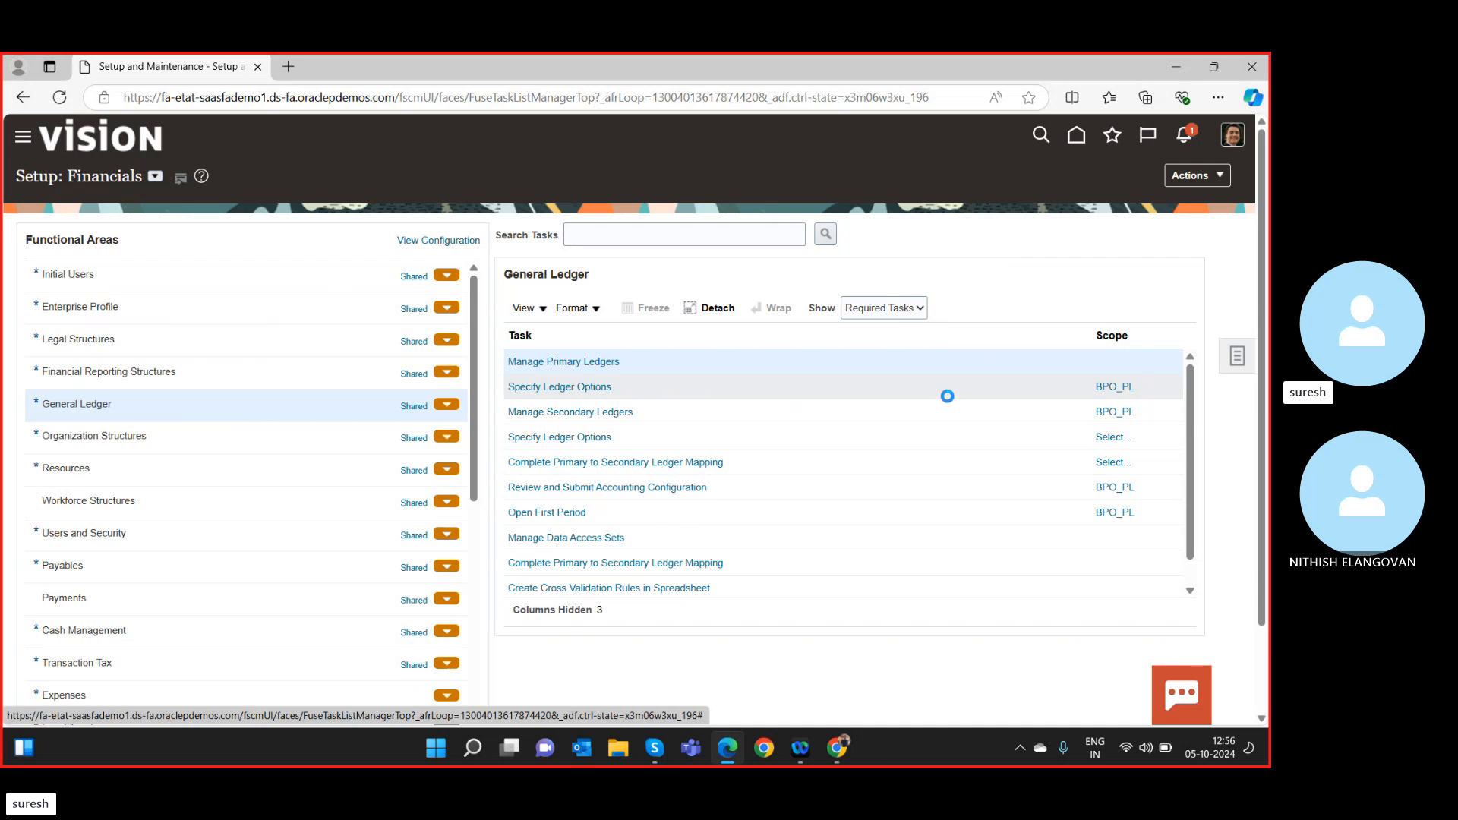
Check which legal entity the Legal Structures task uses, then return to General Ledger tasks.
click(375, 343)
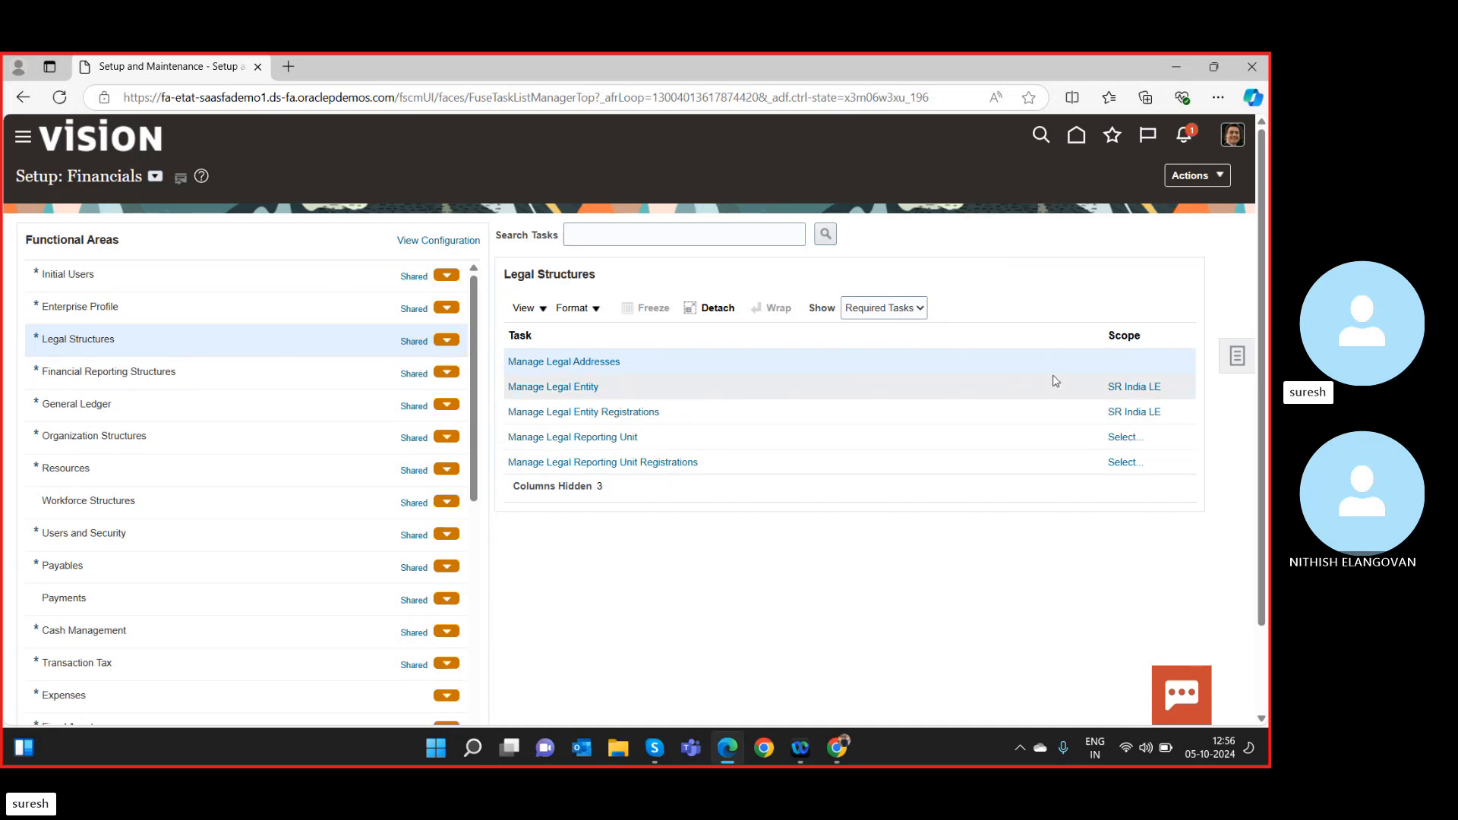
click(1121, 388)
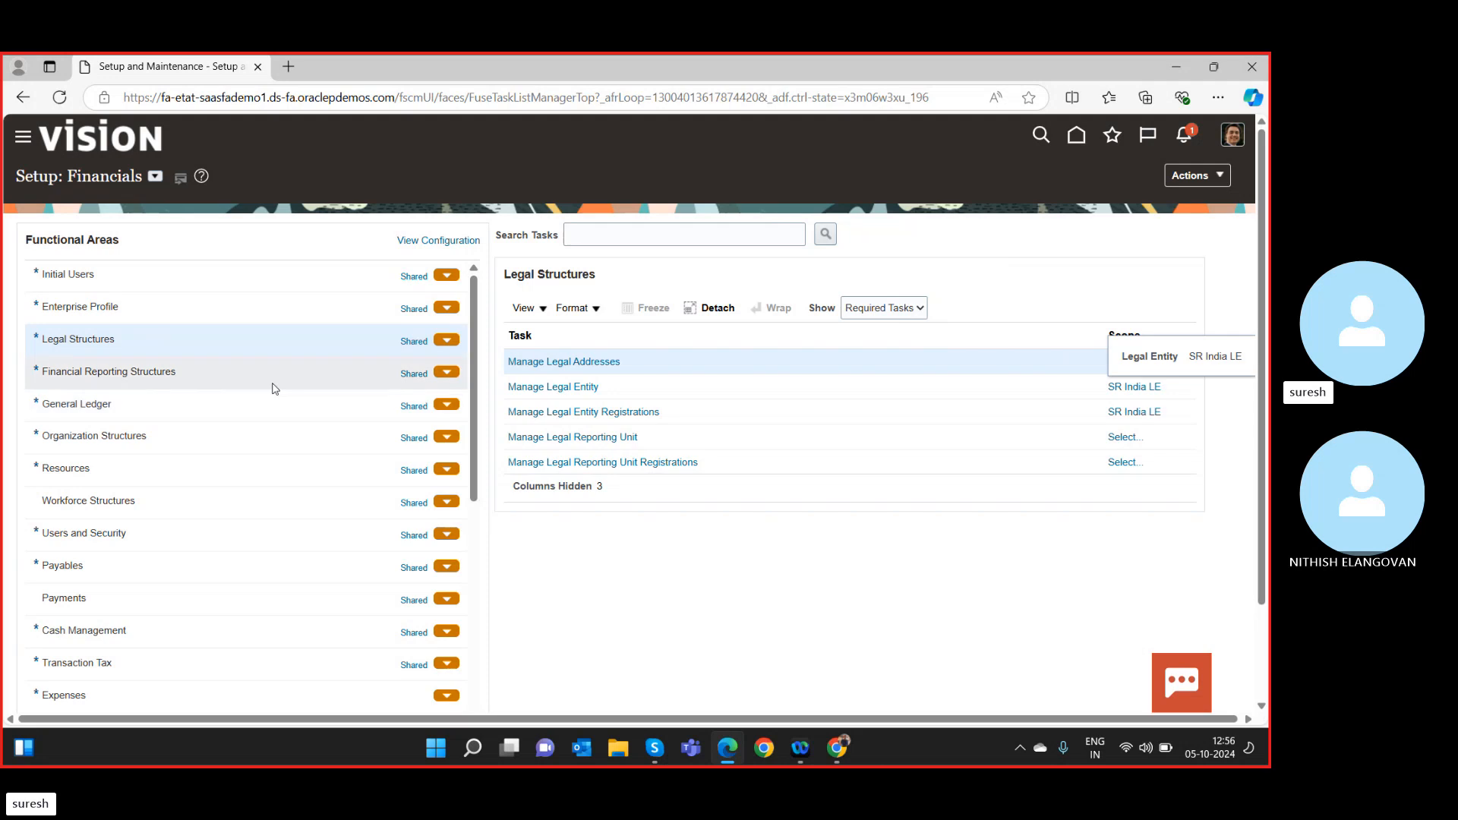
click(250, 415)
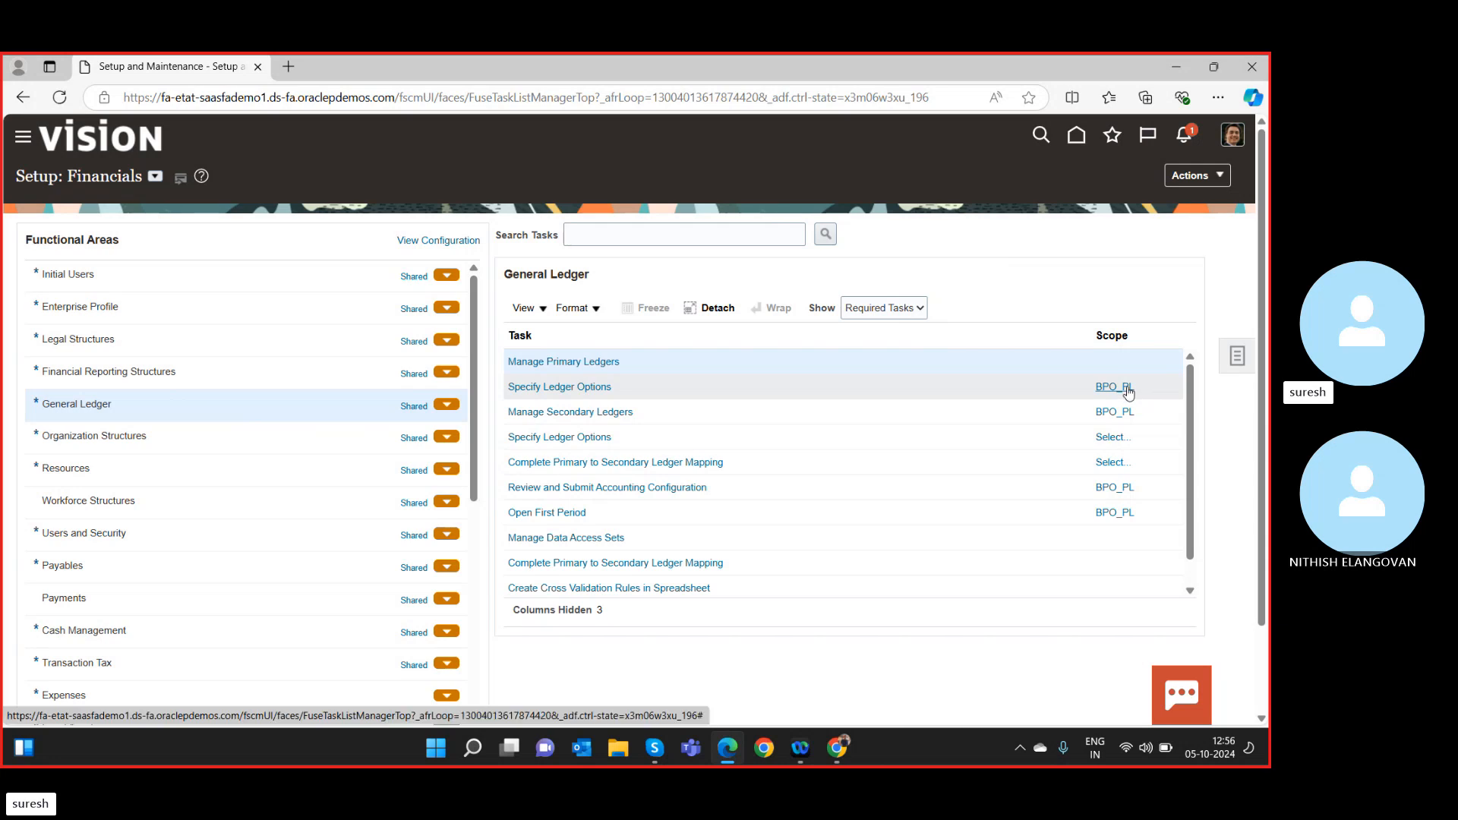
Scope Specify Ledger Options to SR Primary Ledger and open the task.
click(1127, 389)
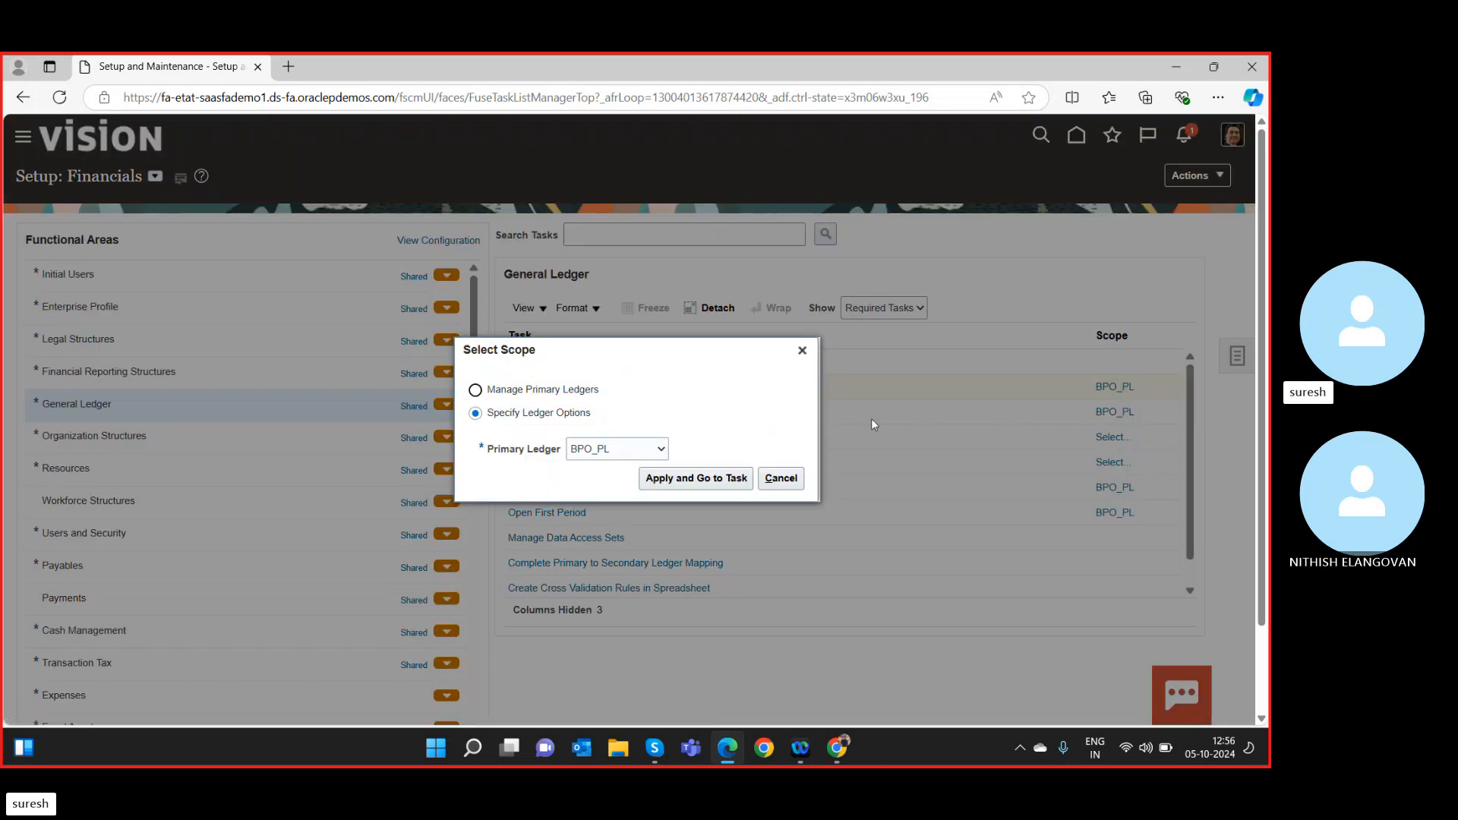
click(658, 448)
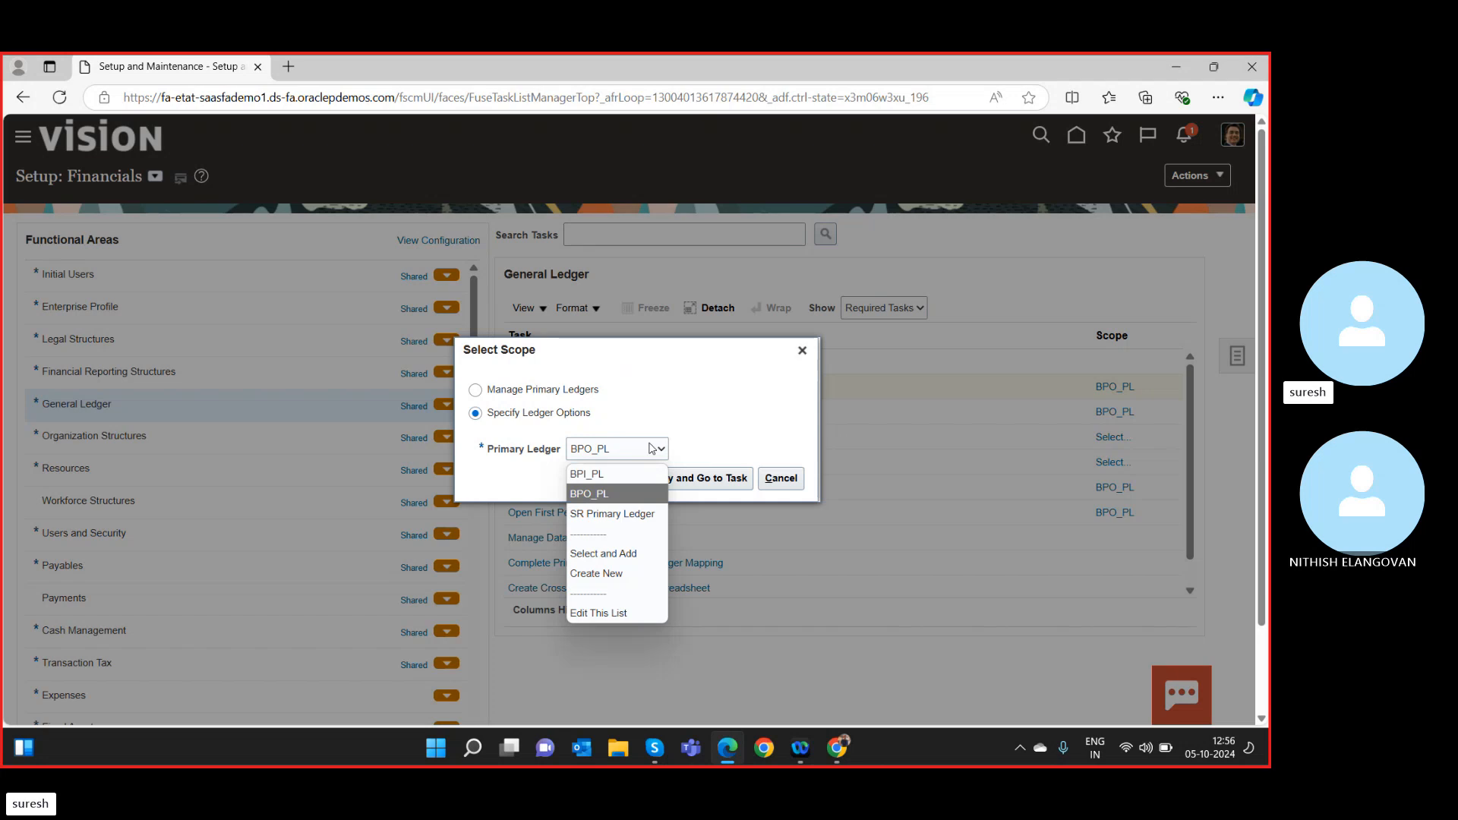
click(613, 513)
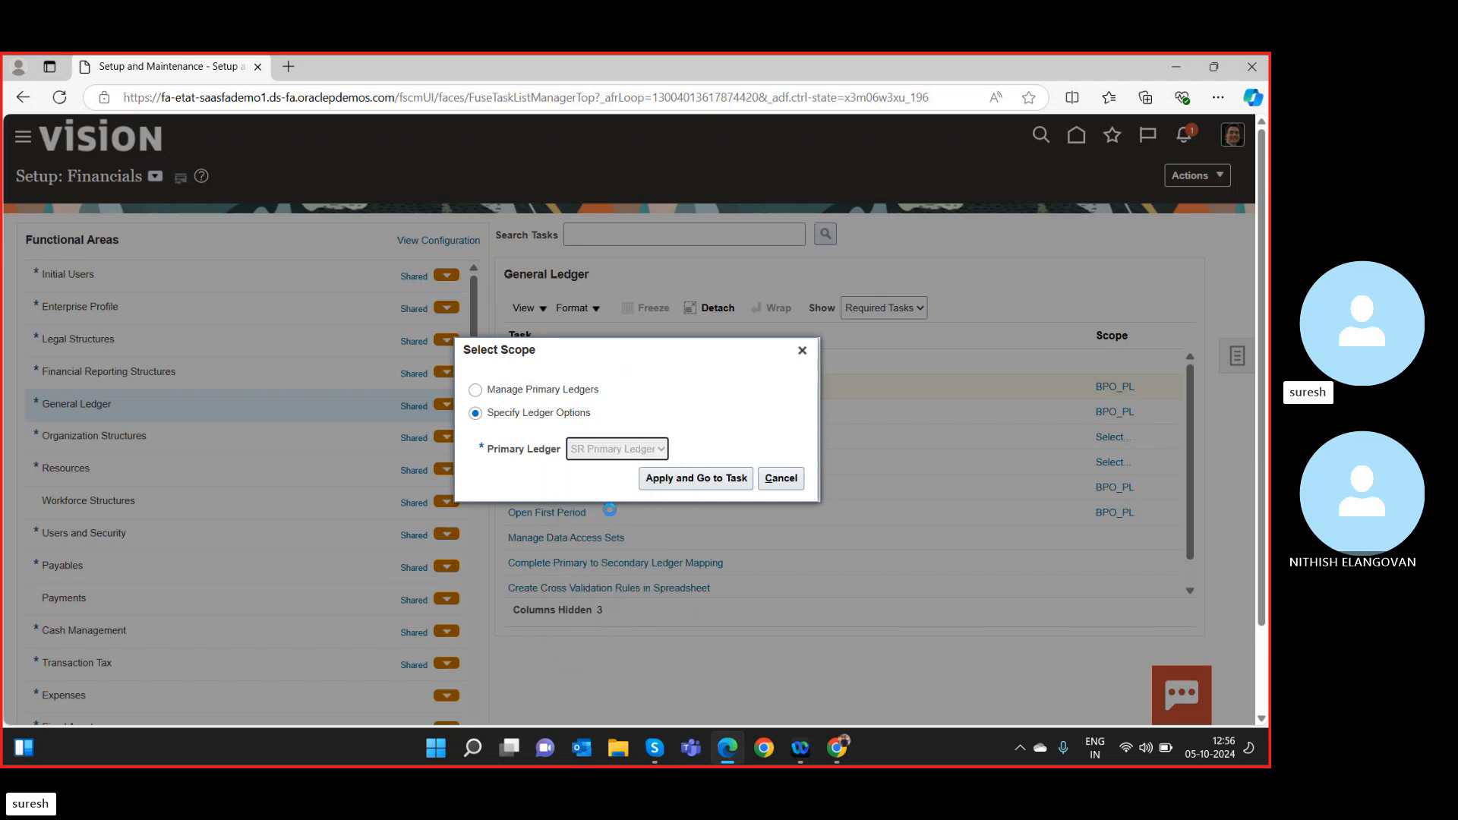
click(692, 480)
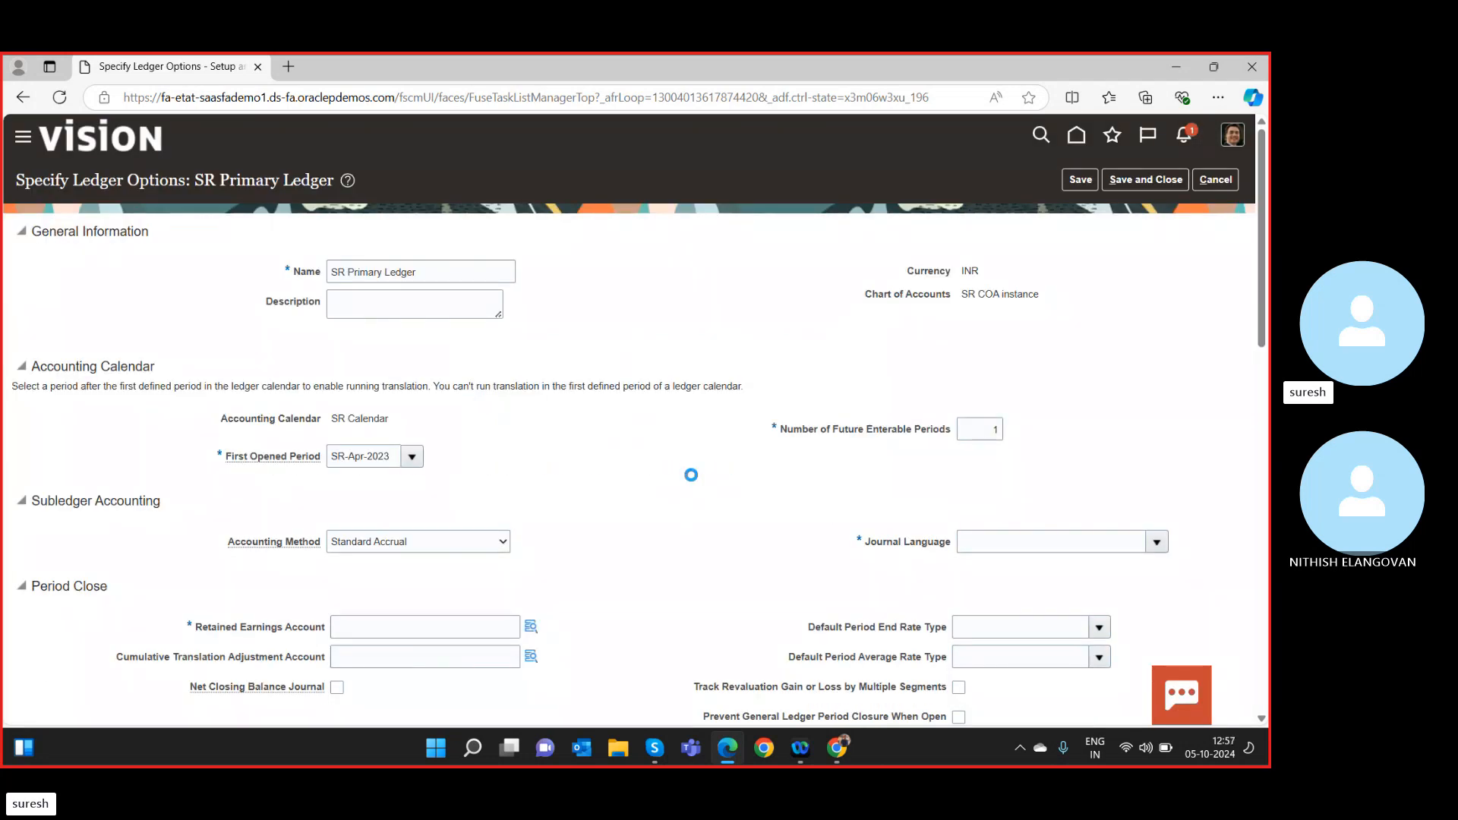
Cancel out of ledger options and switch the General Ledger list to All Tasks.
click(1214, 182)
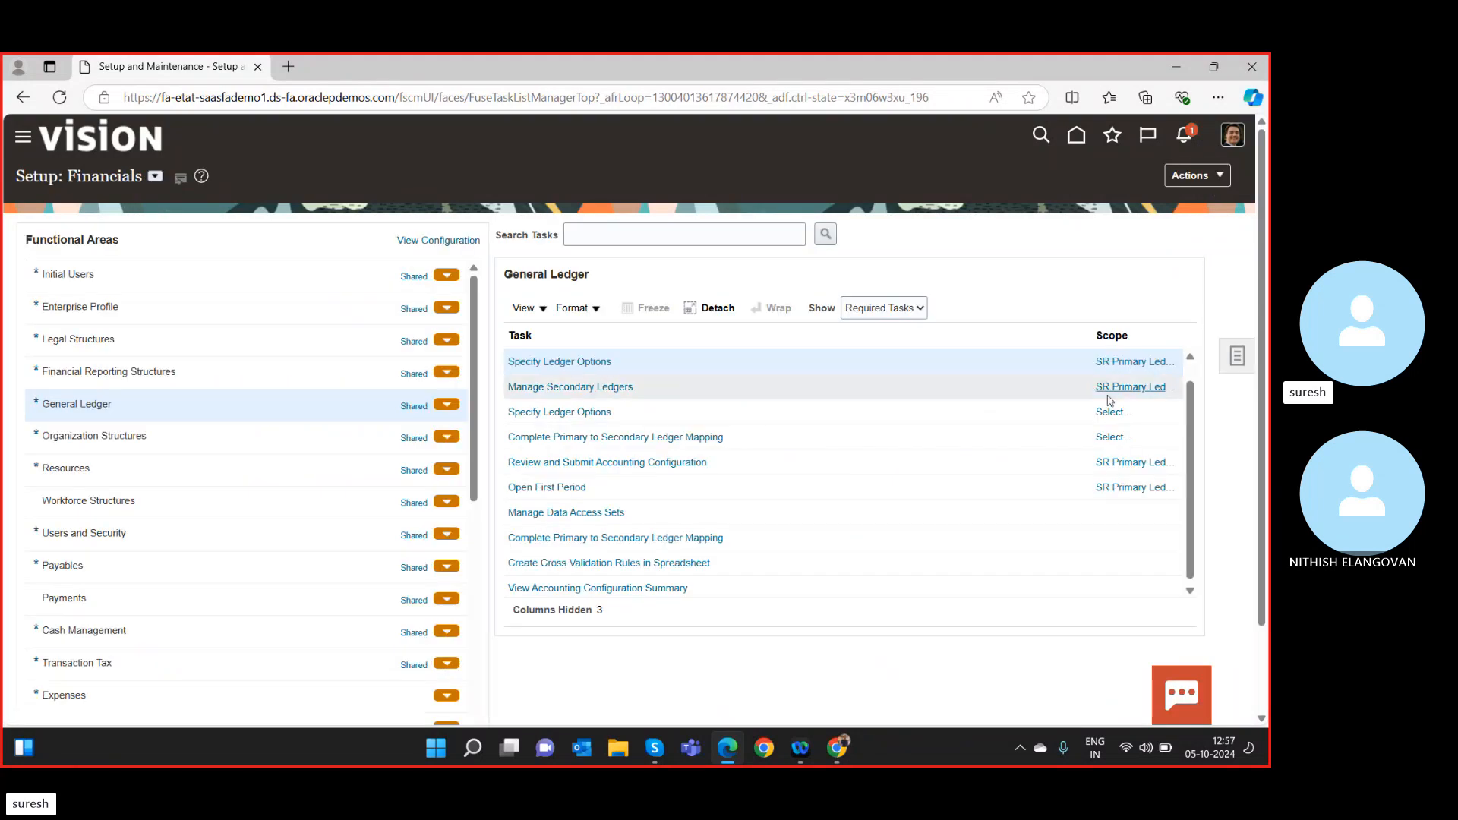
click(1134, 366)
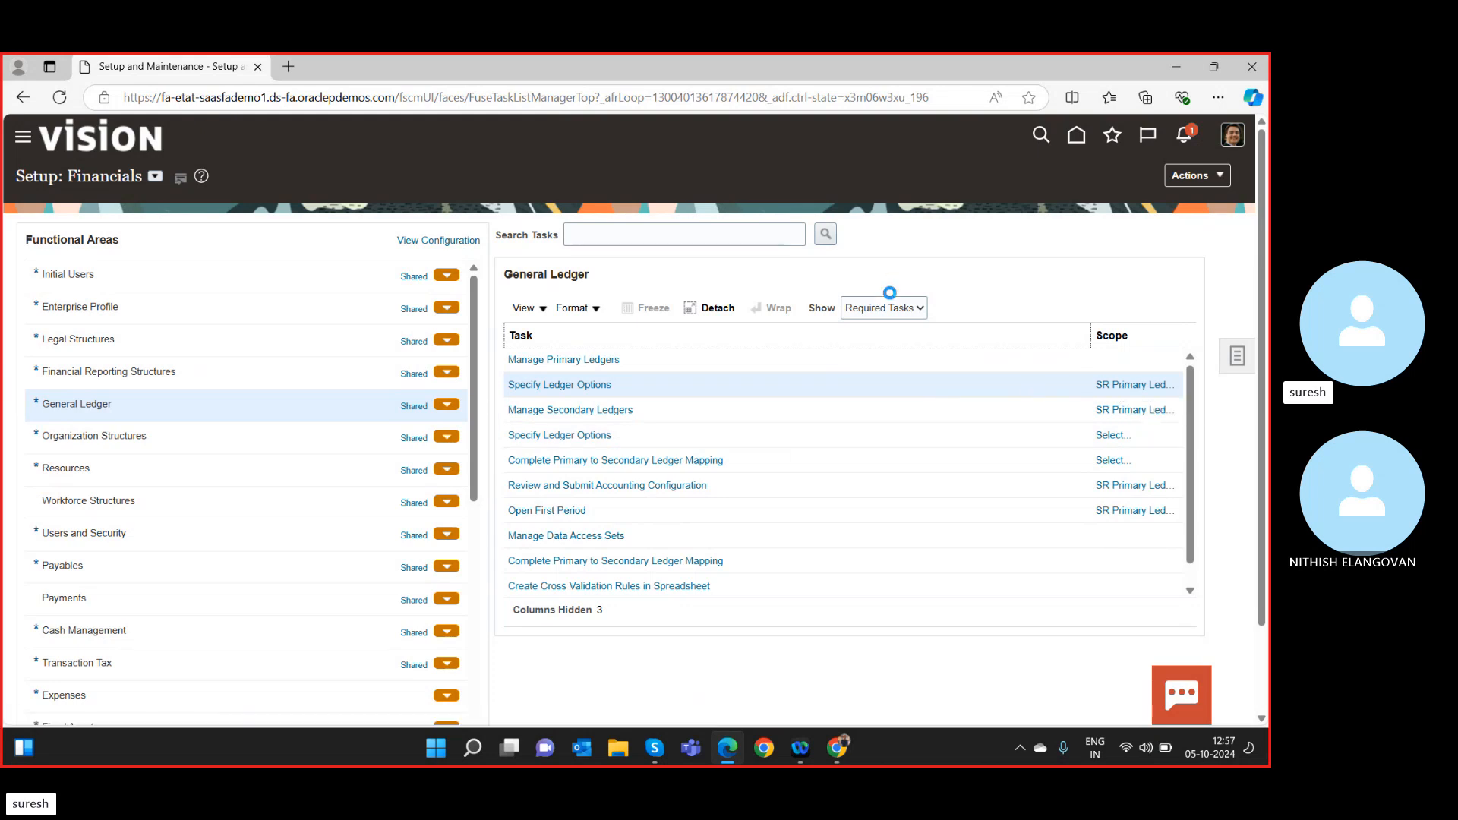
click(904, 309)
click(911, 333)
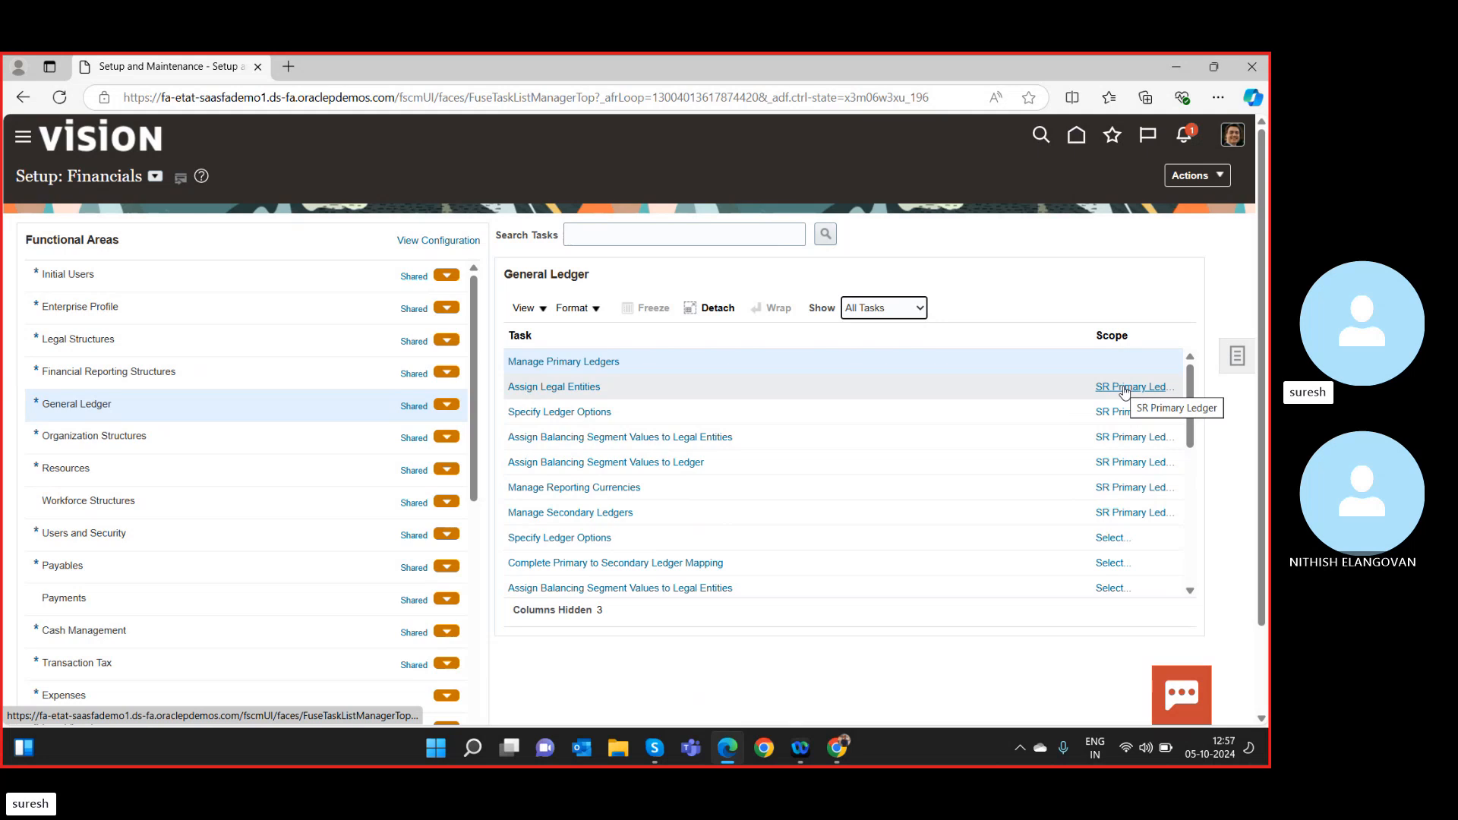
Scope Assign Legal Entities to SR Primary Ledger and open the task.
click(1124, 387)
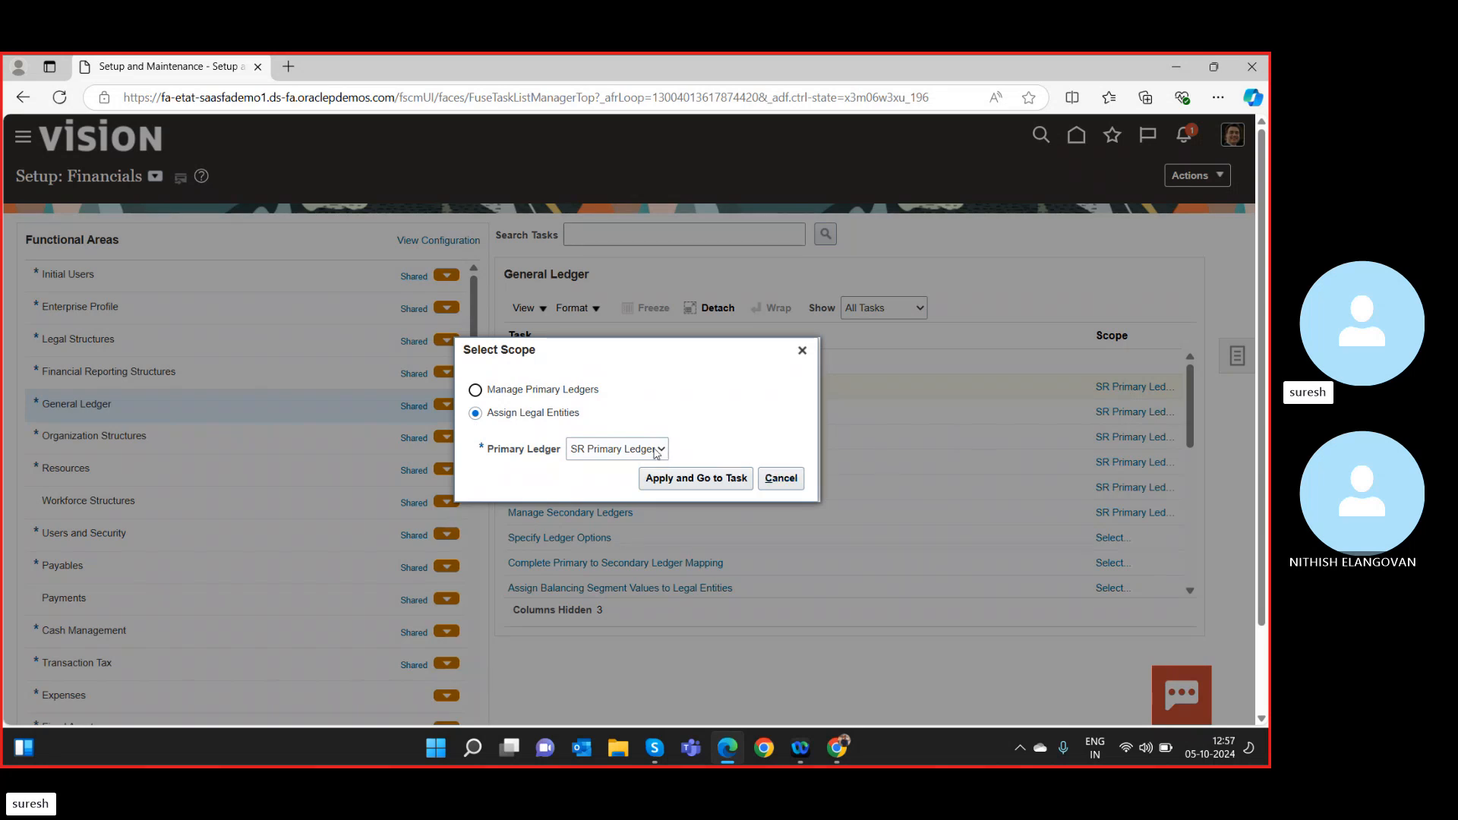
click(658, 451)
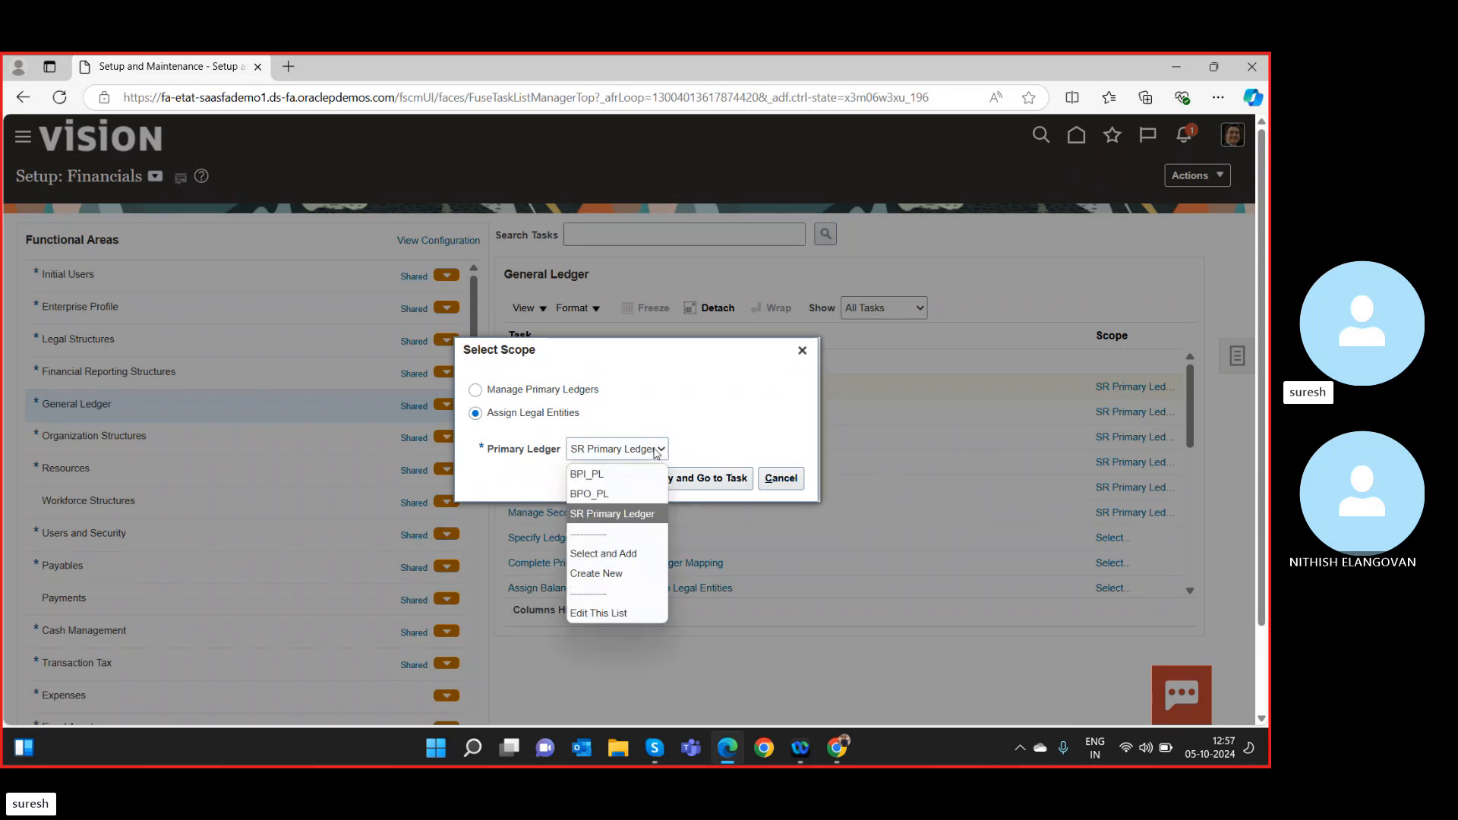
click(647, 514)
click(716, 484)
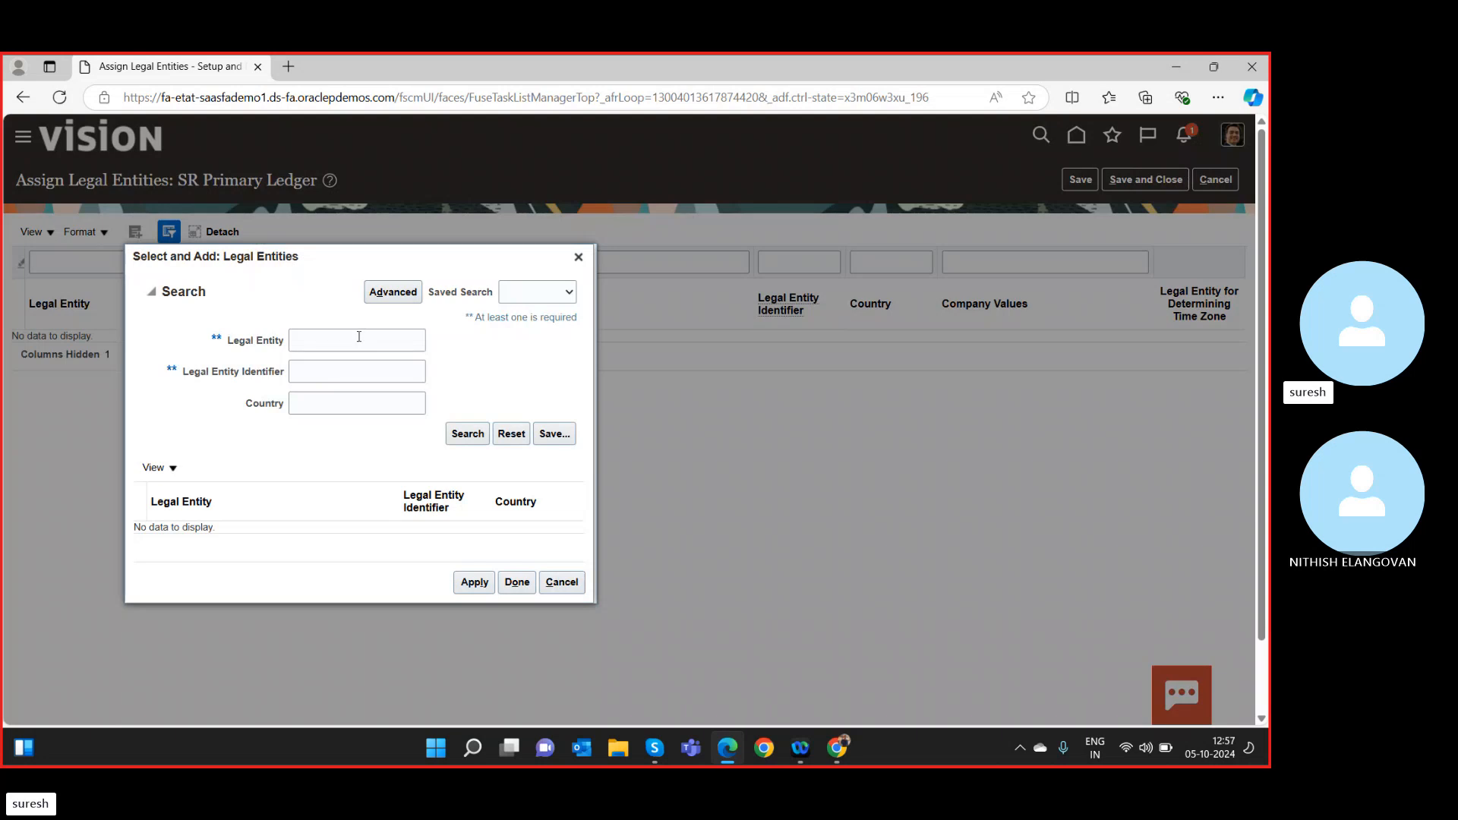
Search legal entities with SR and India, then select SR1 India LE and apply it.
click(360, 337)
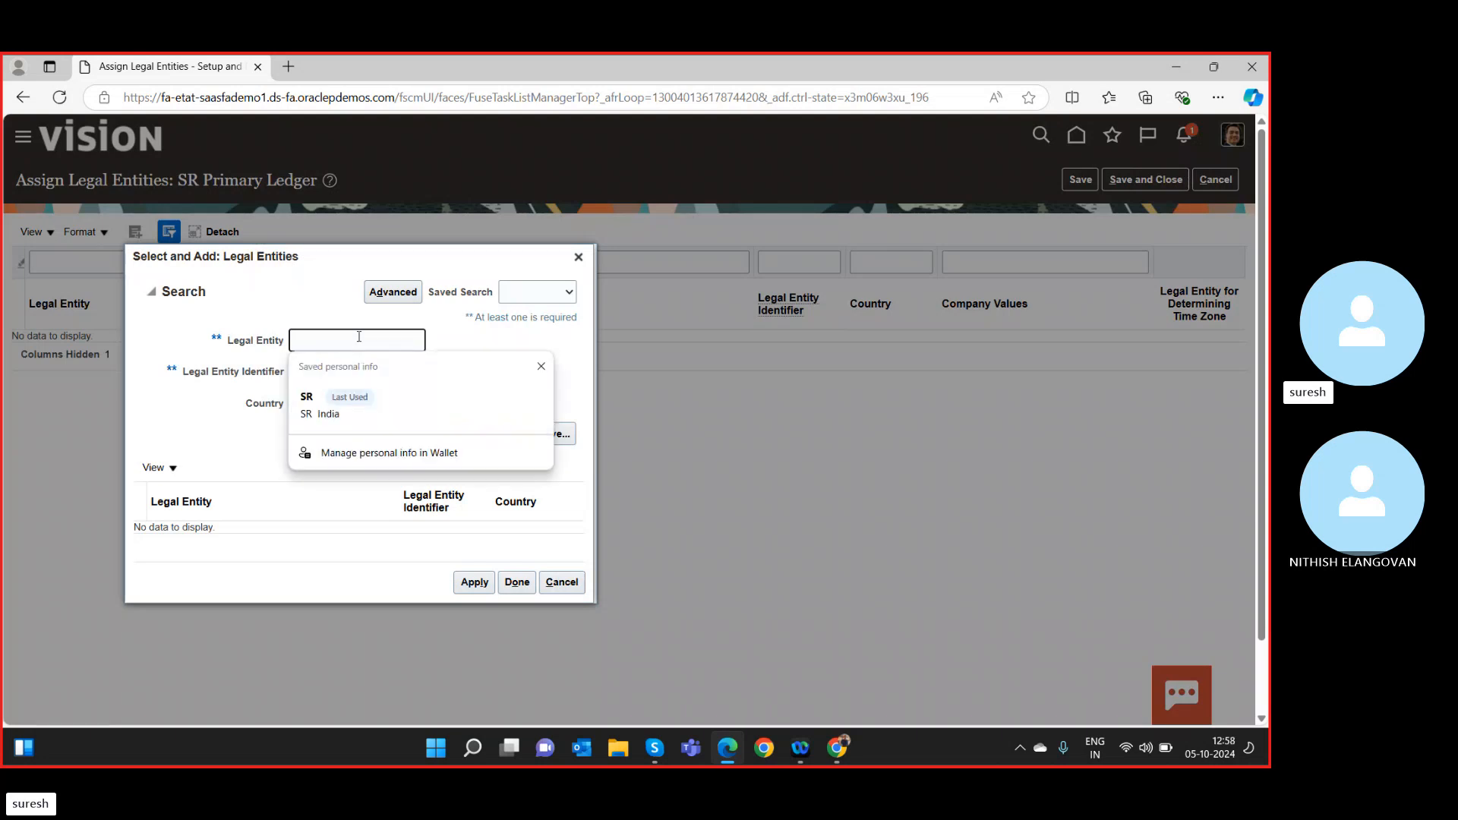
click(308, 407)
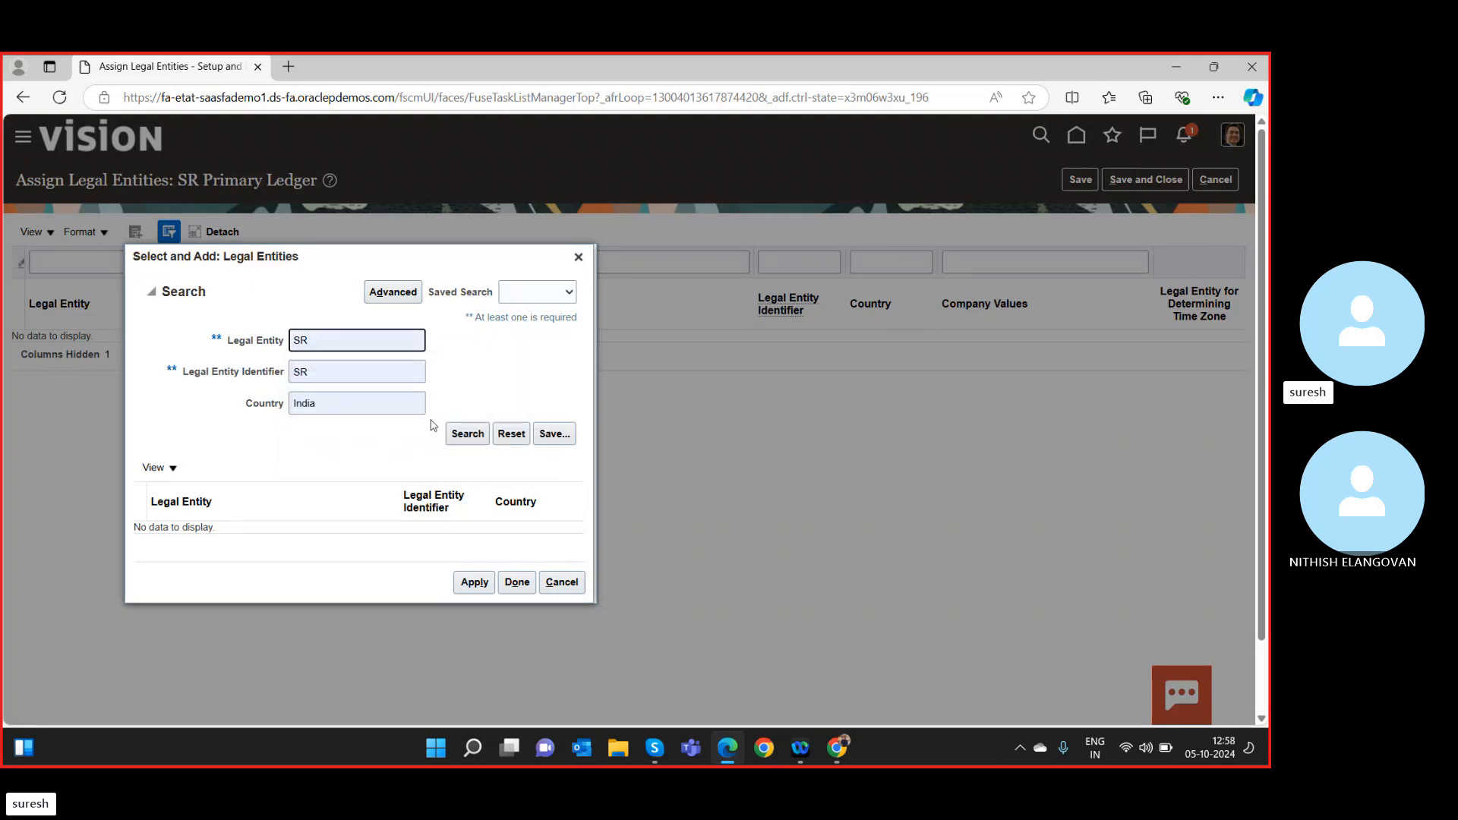
click(456, 435)
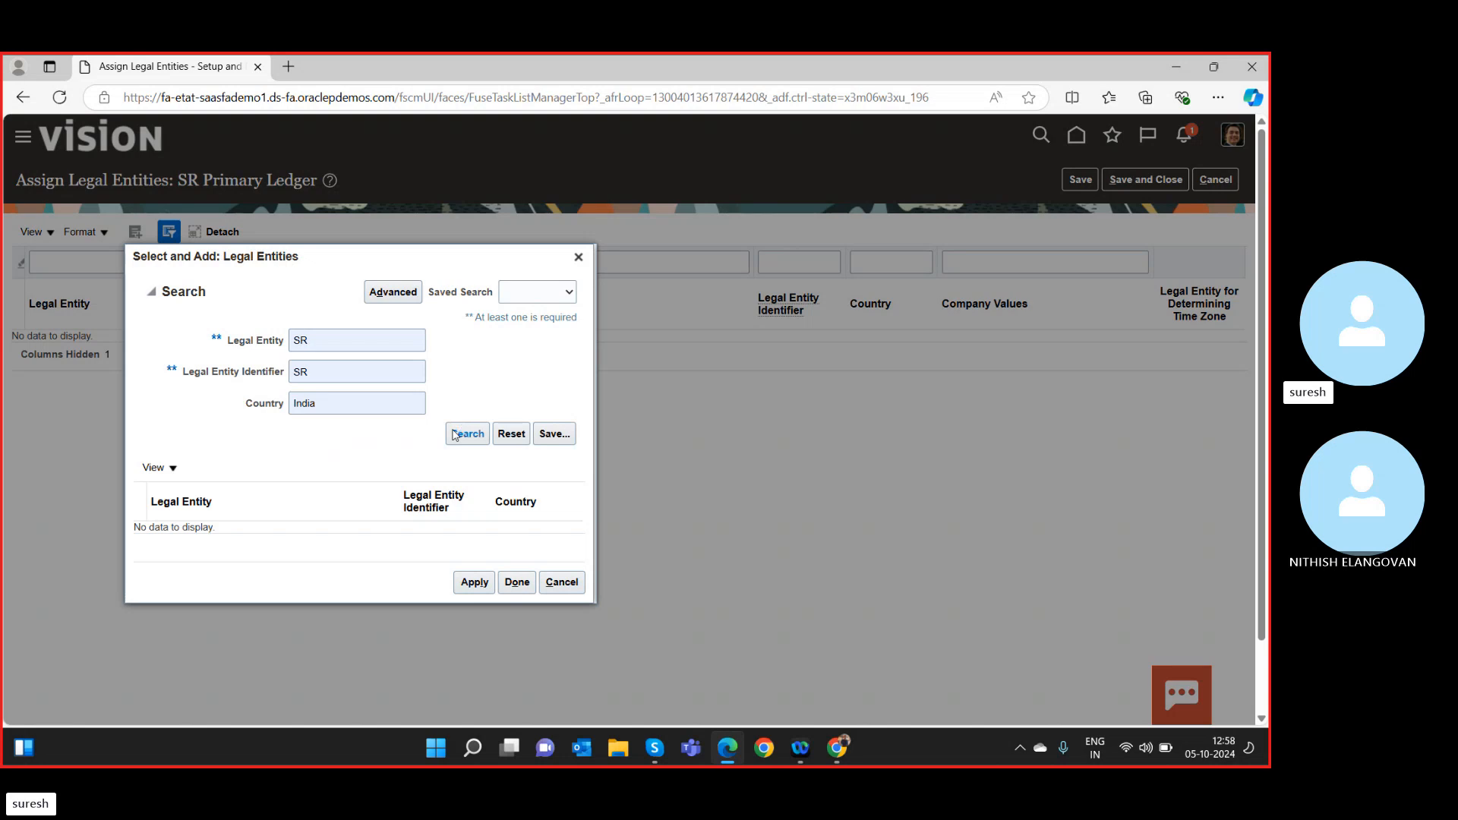
click(364, 342)
click(459, 434)
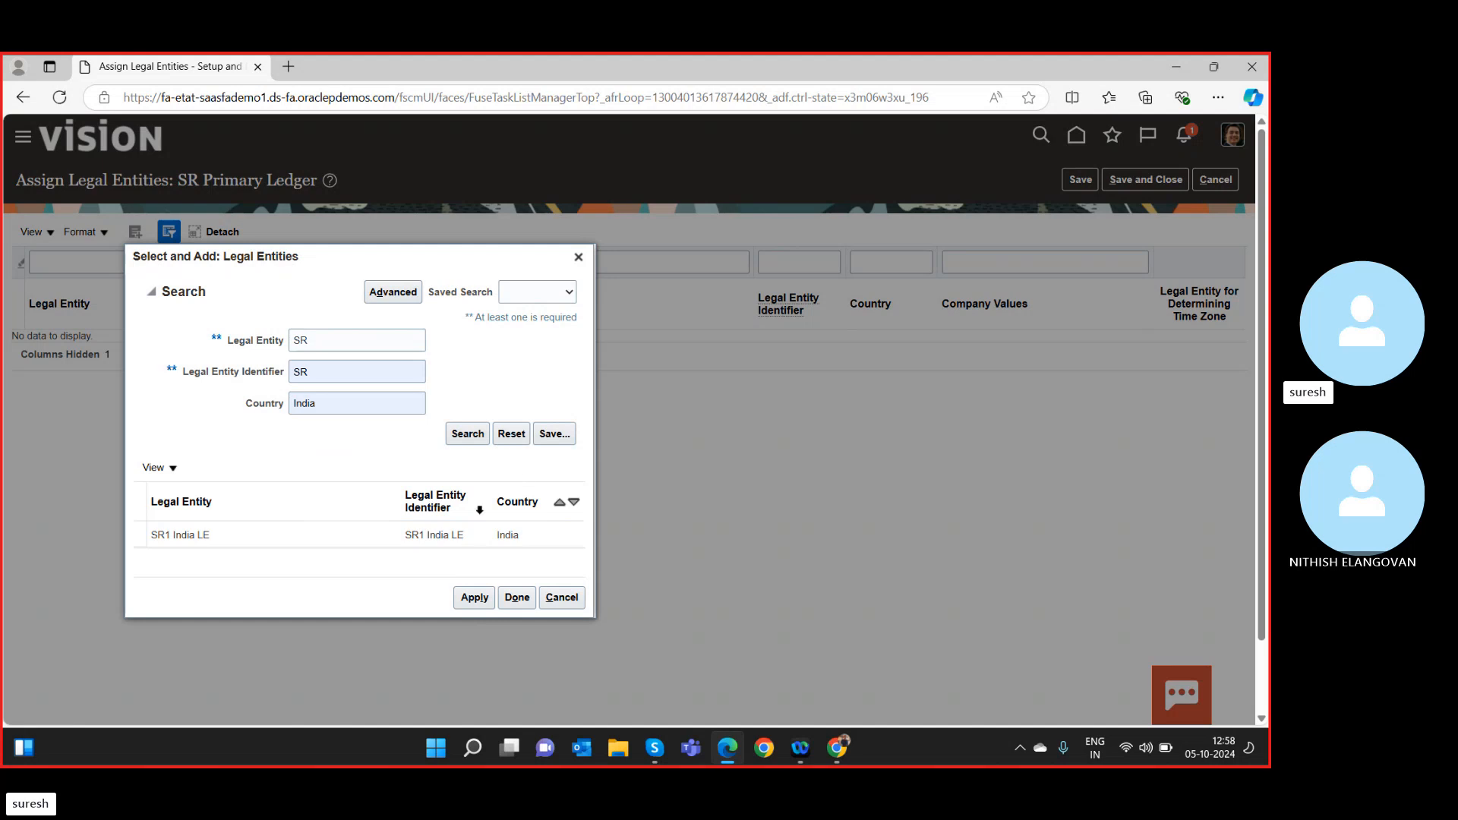
click(382, 536)
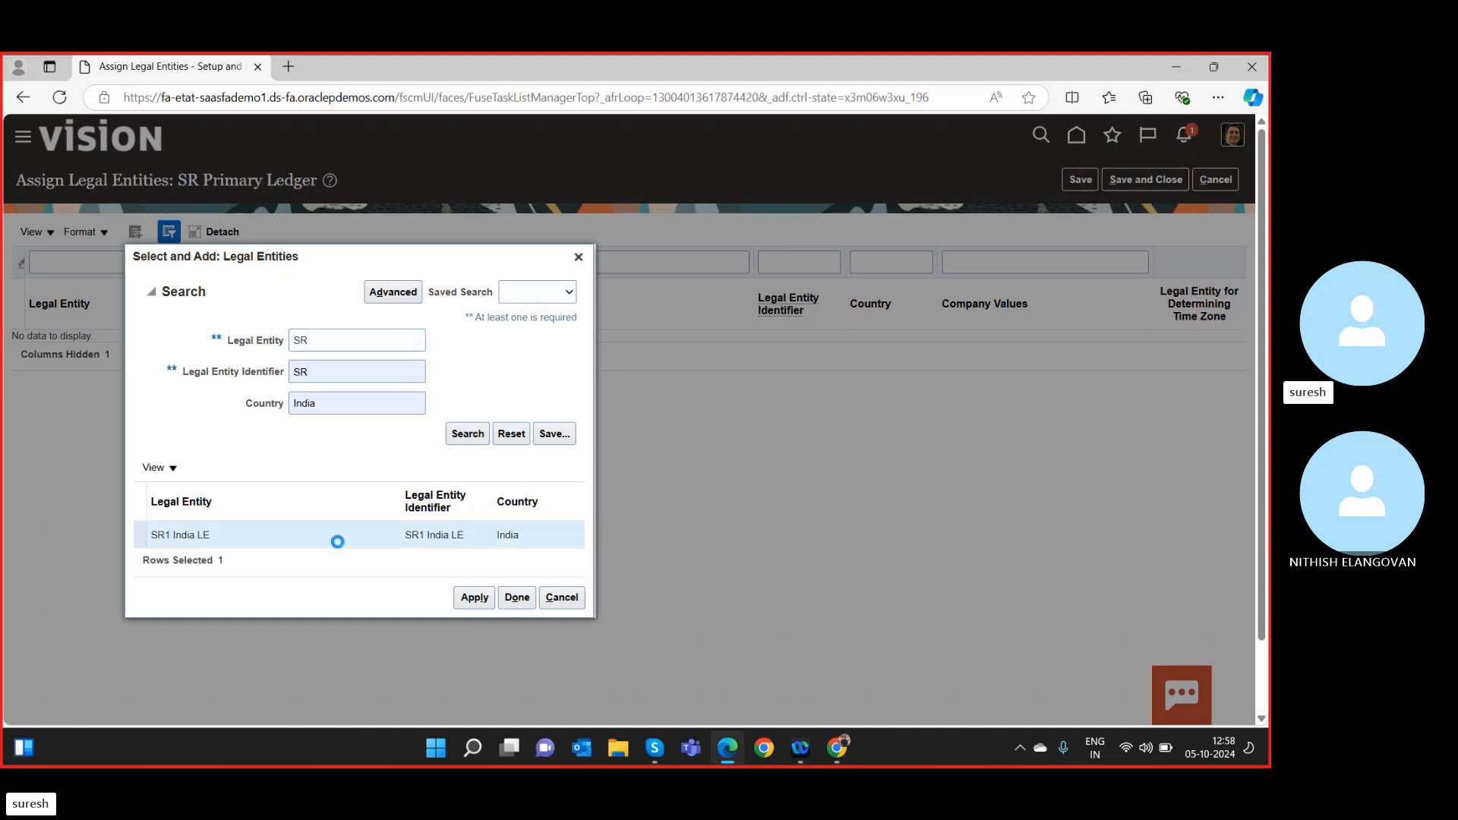
click(475, 605)
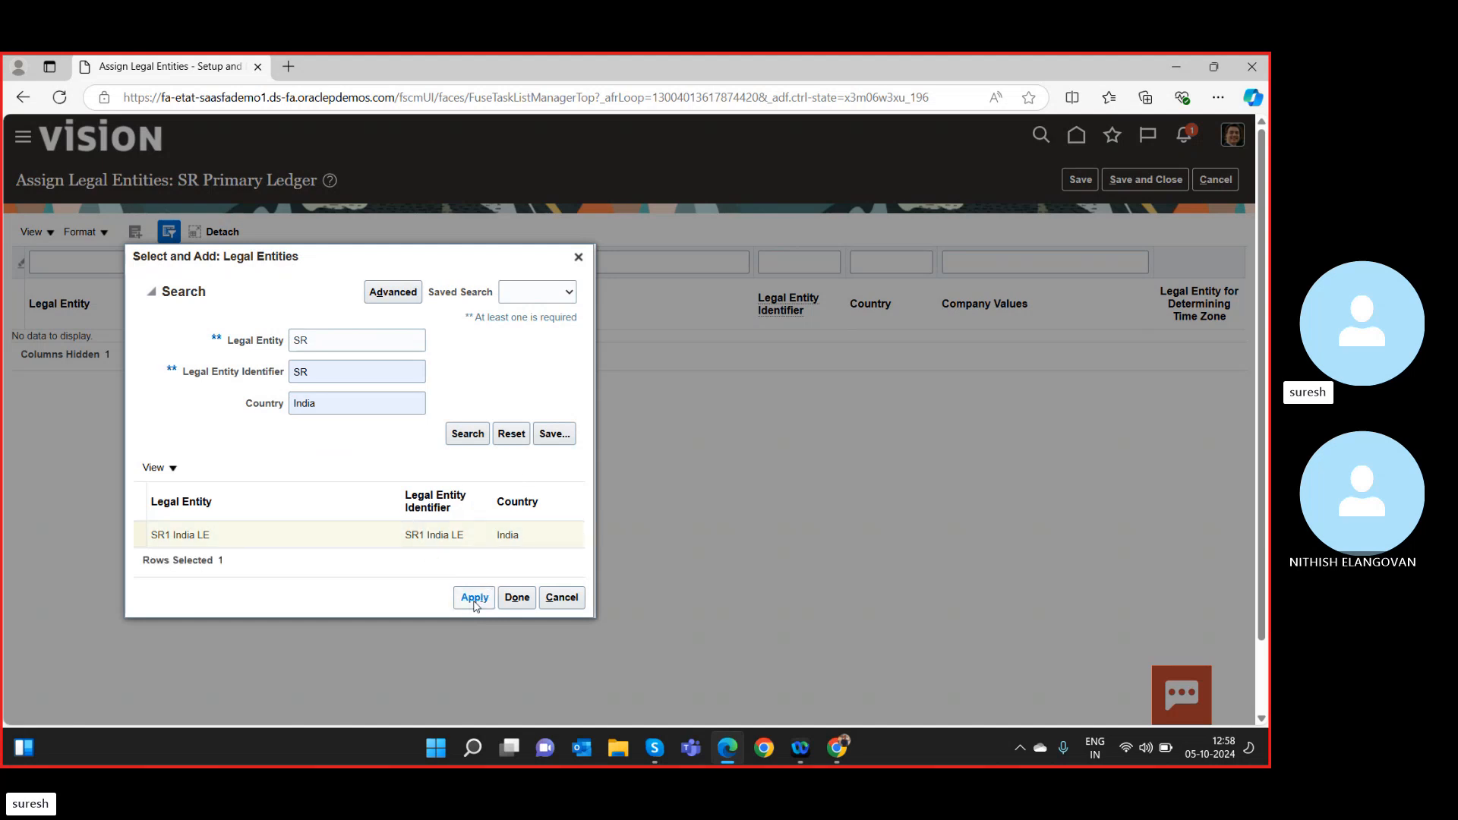
click(521, 605)
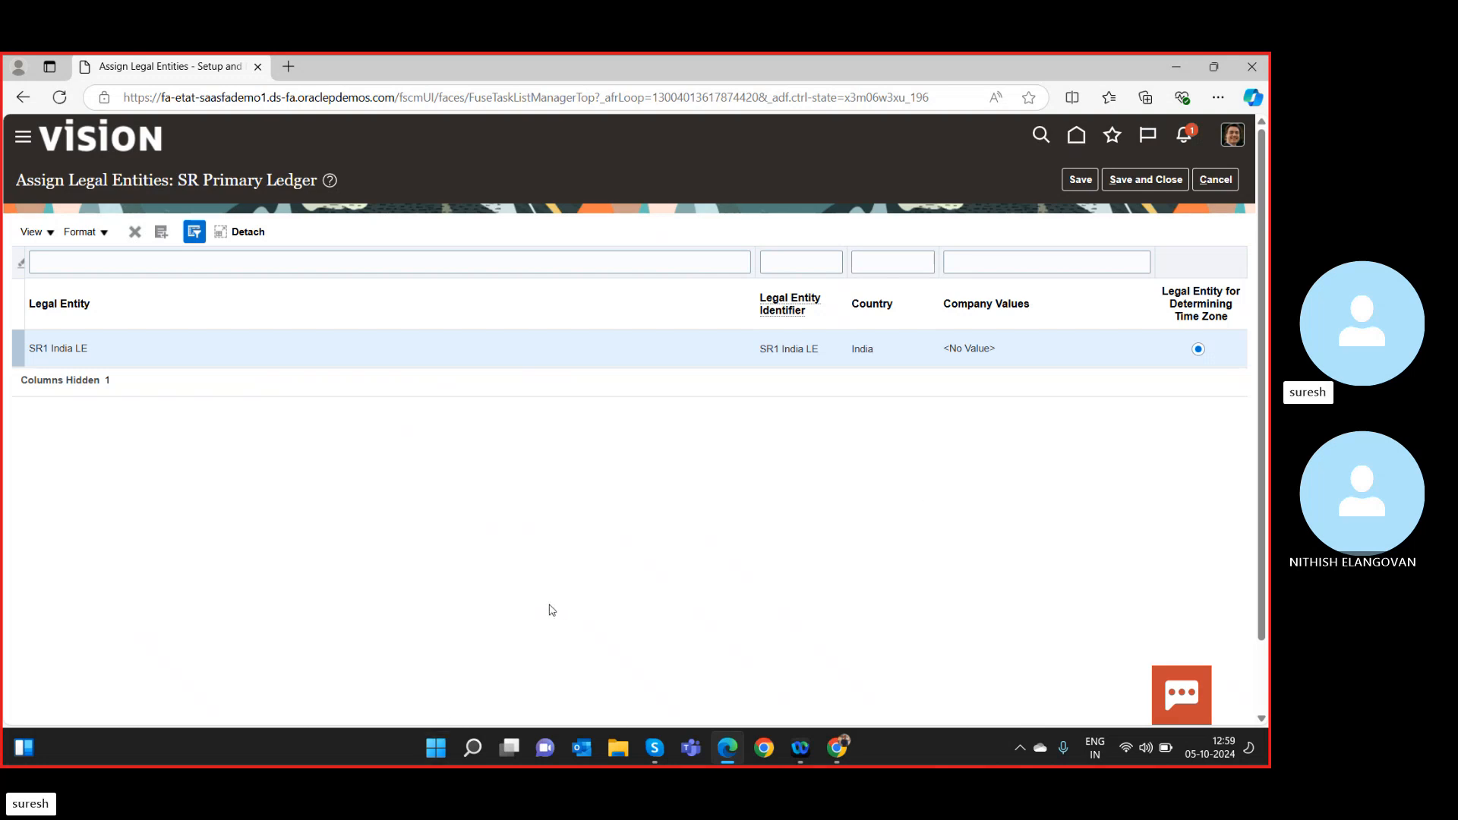
right_click(339, 531)
right_click(132, 444)
click(80, 455)
right_click(236, 467)
click(178, 494)
right_click(196, 501)
click(170, 507)
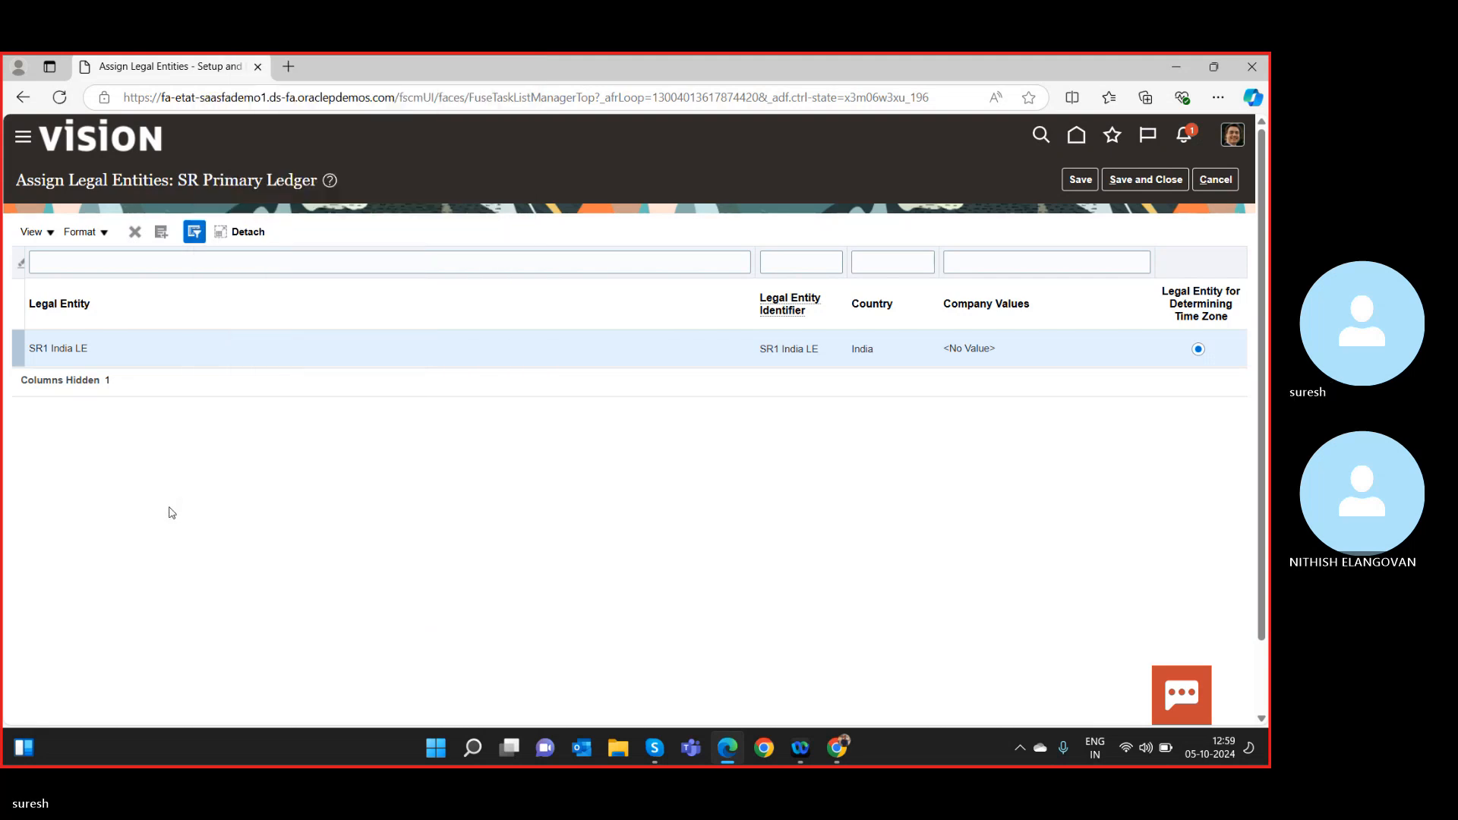
double_click(169, 507)
right_click(172, 513)
click(152, 515)
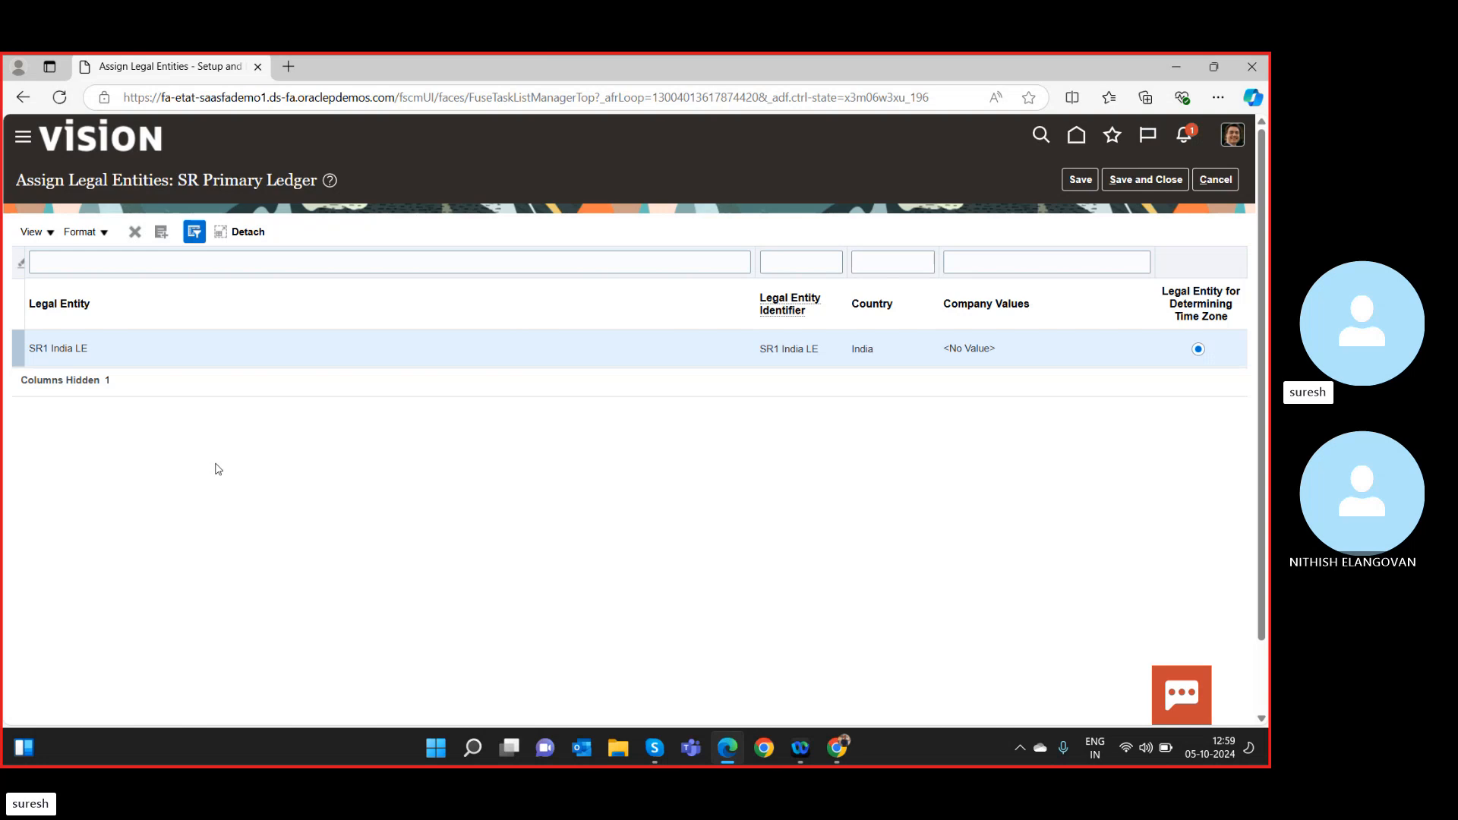
click(826, 752)
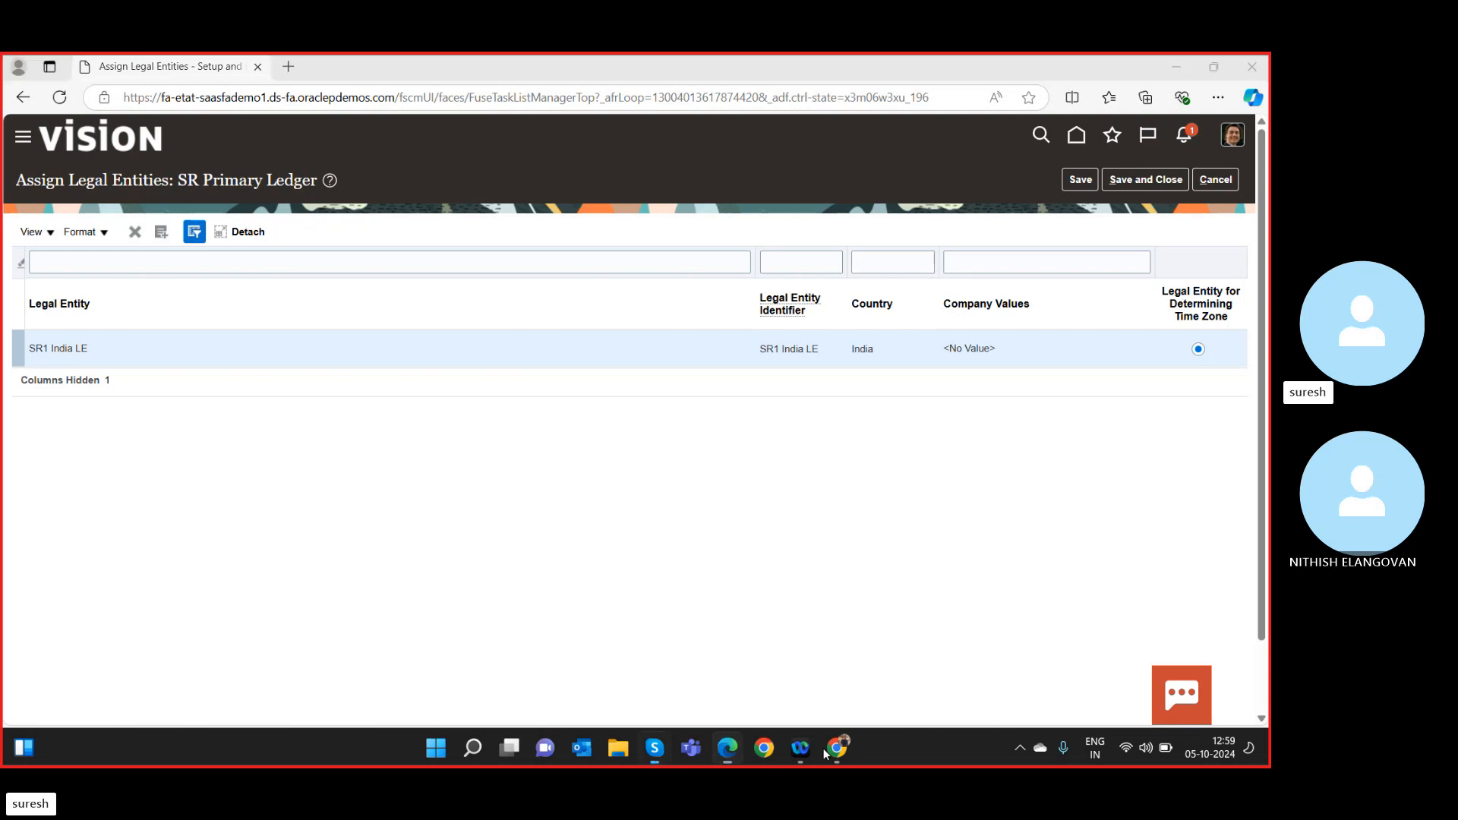